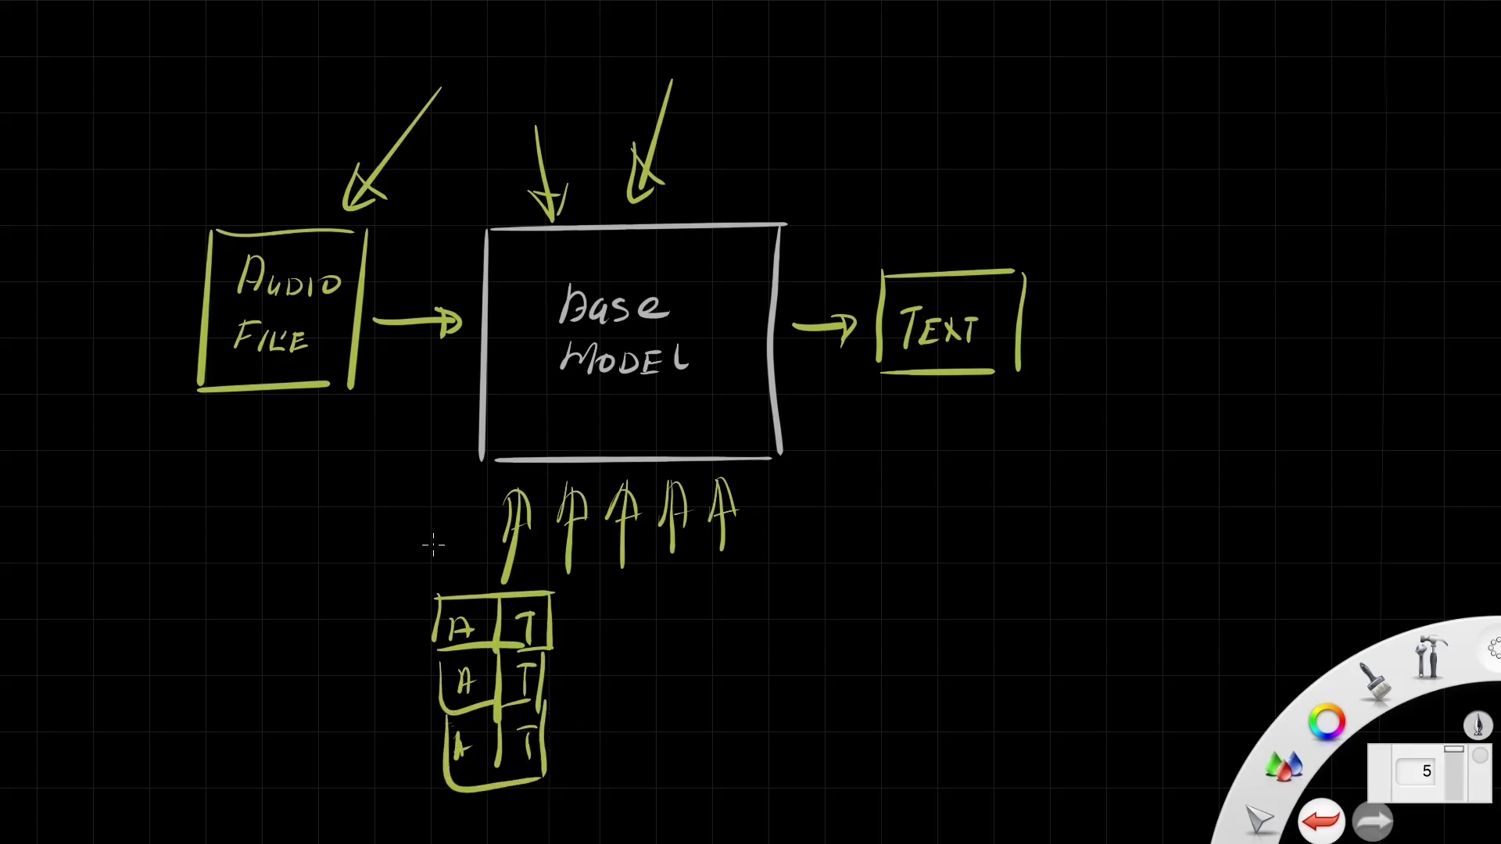
Draw arrows pointing at the first A and T cells of the training table, and add a four-row text column beside it
left_click_drag(394, 553, 439, 596)
left_click_drag(414, 586, 439, 596)
mouse_move(606, 598)
left_mouse_down()
mouse_move(552, 617)
mouse_move(567, 623)
left_mouse_up()
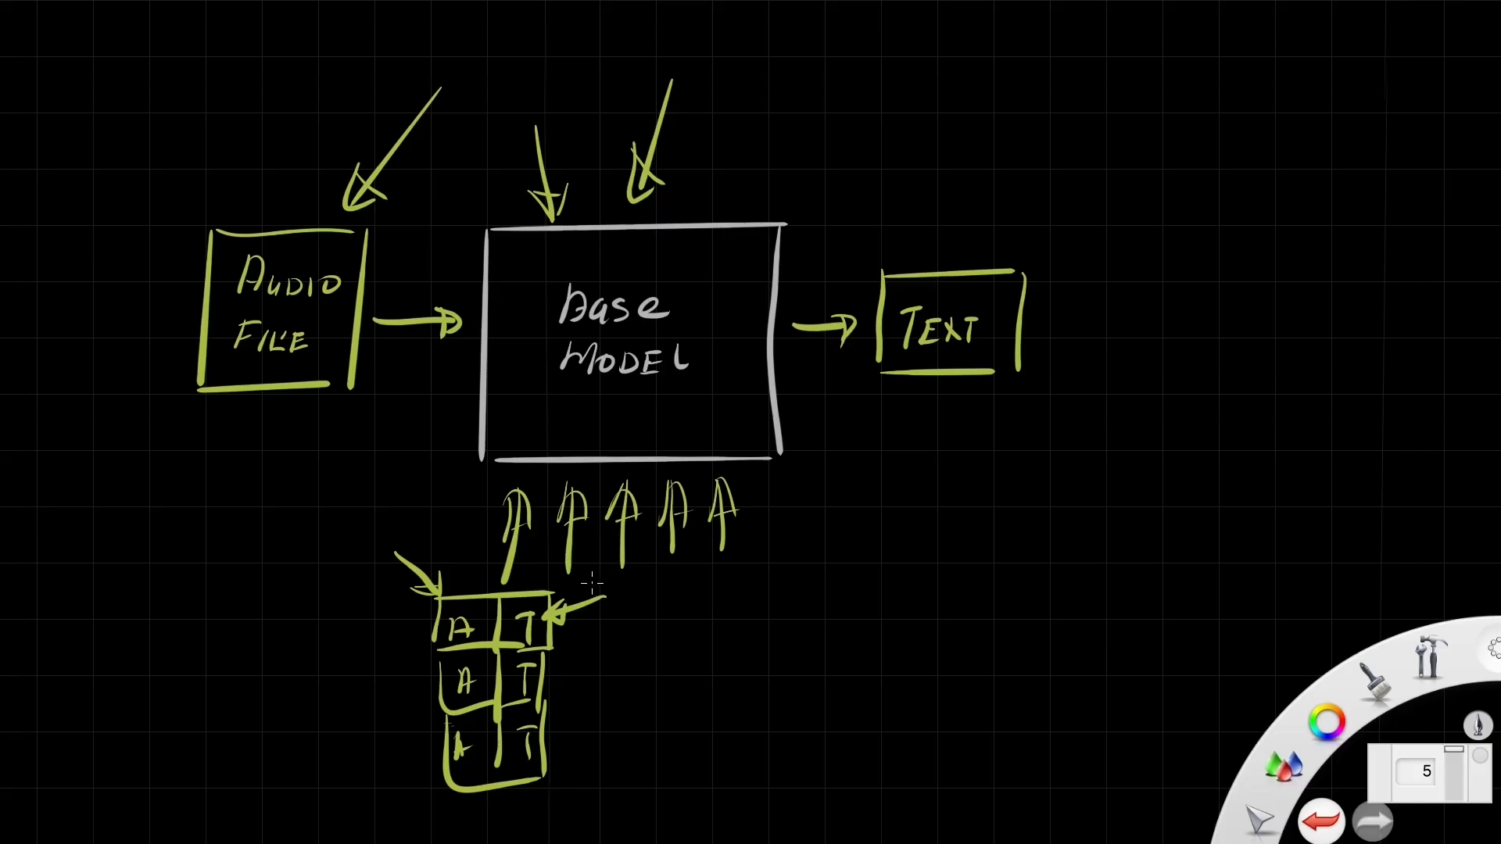
mouse_move(590, 582)
left_mouse_down()
mouse_move(591, 764)
mouse_move(662, 593)
mouse_move(656, 746)
left_mouse_up()
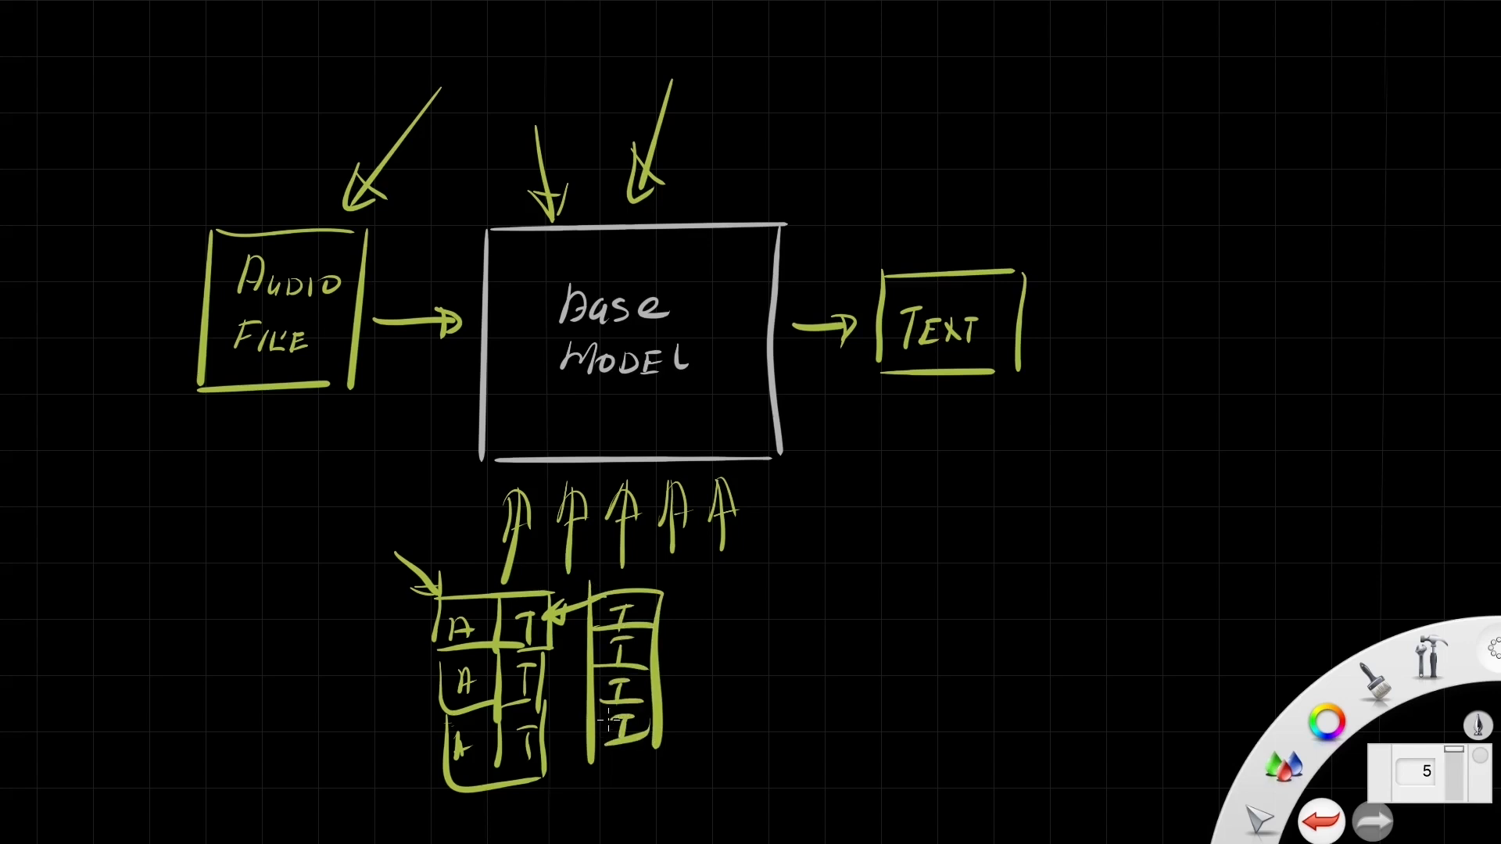
Draw arrows pointing at the top of the text column and the Audio File box, and mark the column's first cell
left_click_drag(727, 558, 663, 602)
left_click_drag(669, 591, 682, 614)
left_click_drag(167, 496, 237, 381)
mouse_move(620, 596)
left_mouse_down()
mouse_move(614, 619)
mouse_move(630, 607)
left_mouse_up()
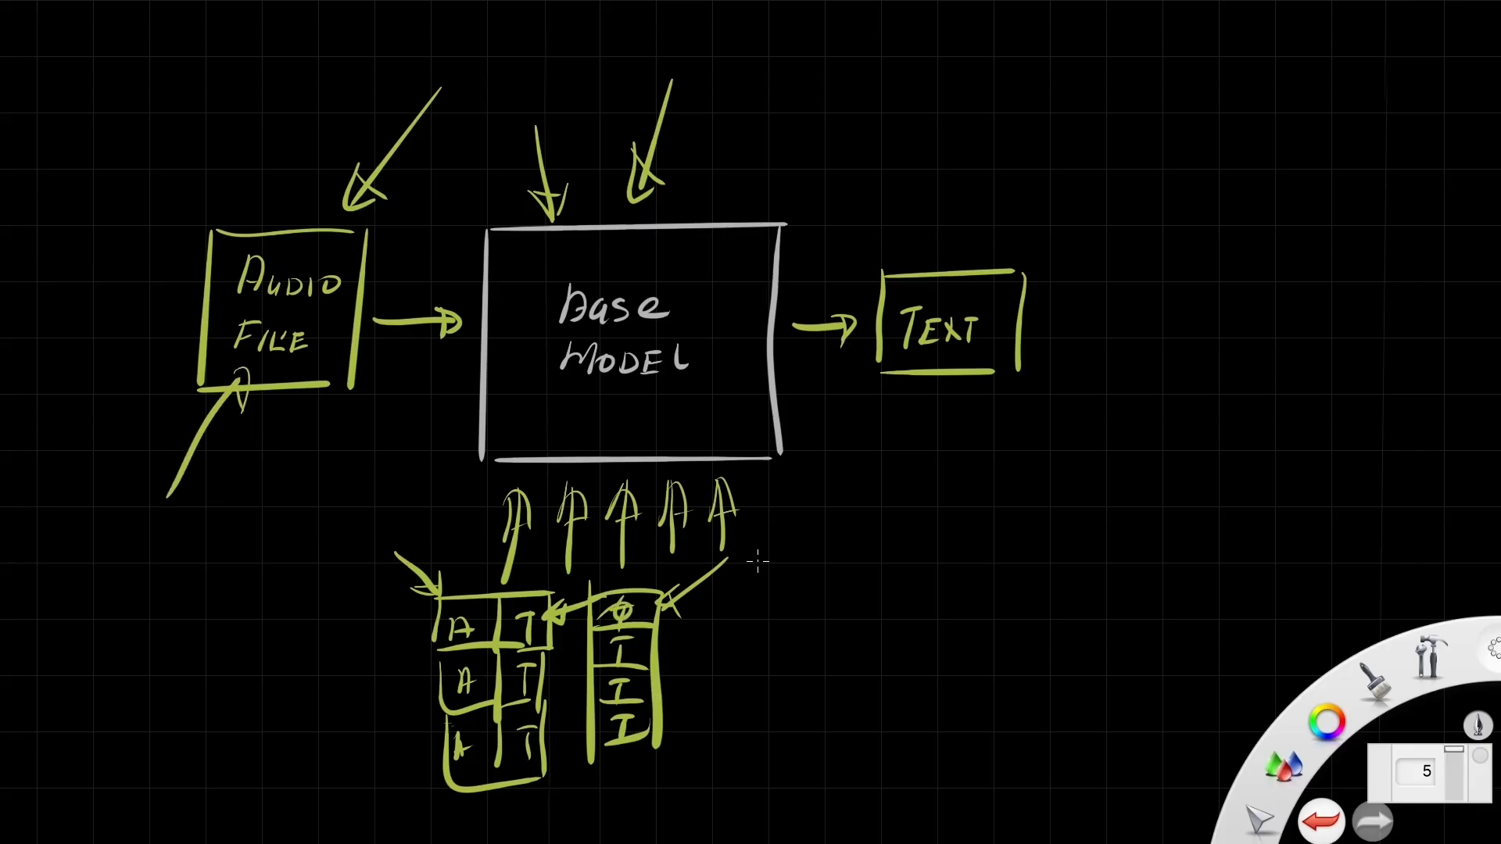
left_click_drag(732, 557, 662, 603)
Write WINDBG in blue above the Text box, frame it and draw several arrows pointing at it
mouse_move(825, 82)
left_mouse_down()
mouse_move(842, 95)
mouse_move(859, 86)
left_mouse_up()
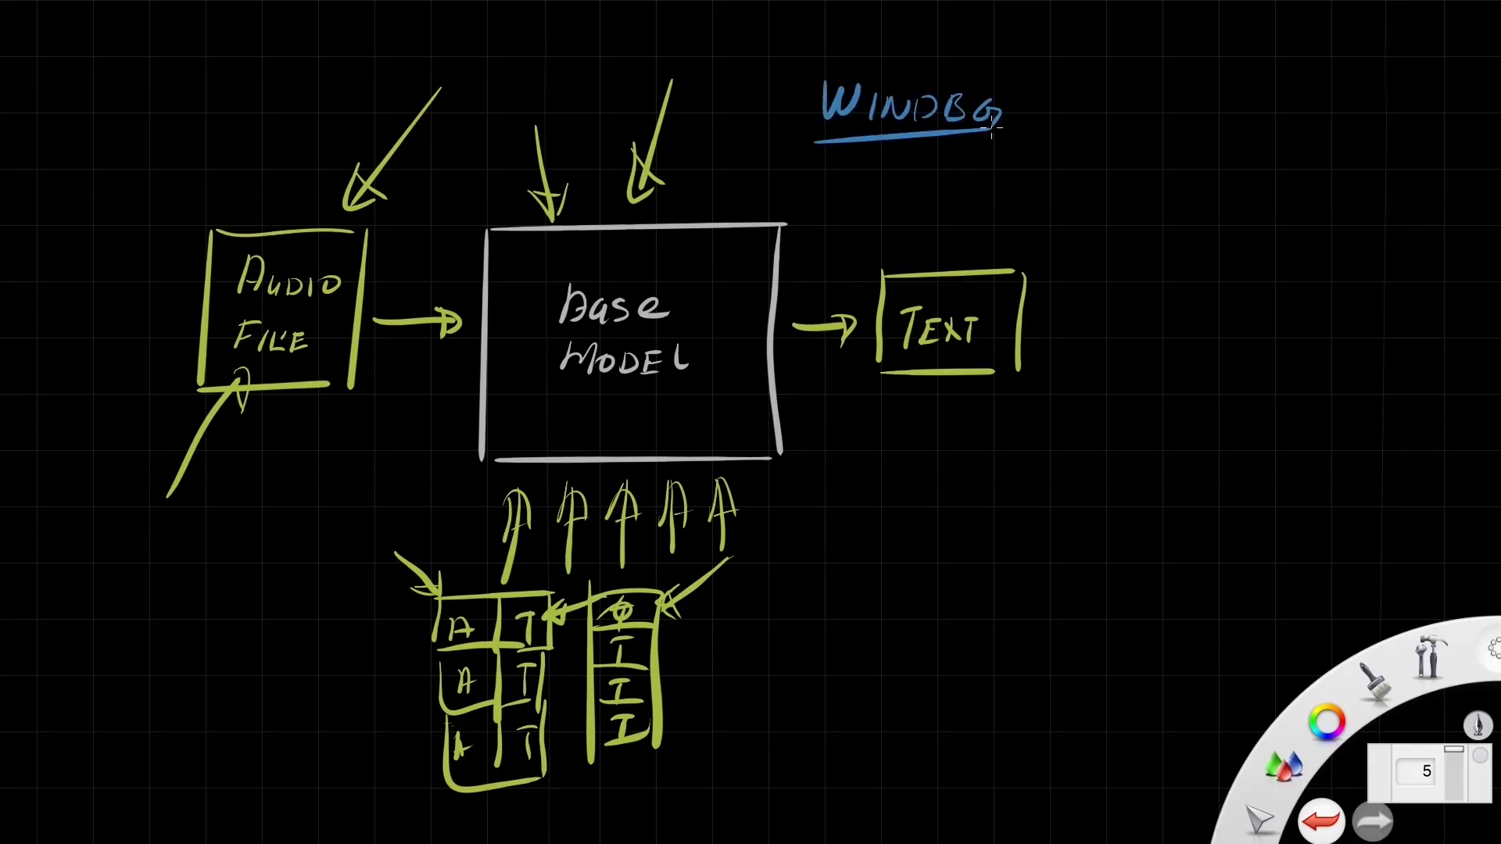
mouse_move(809, 131)
left_mouse_down()
mouse_move(813, 76)
mouse_move(1020, 135)
left_mouse_up()
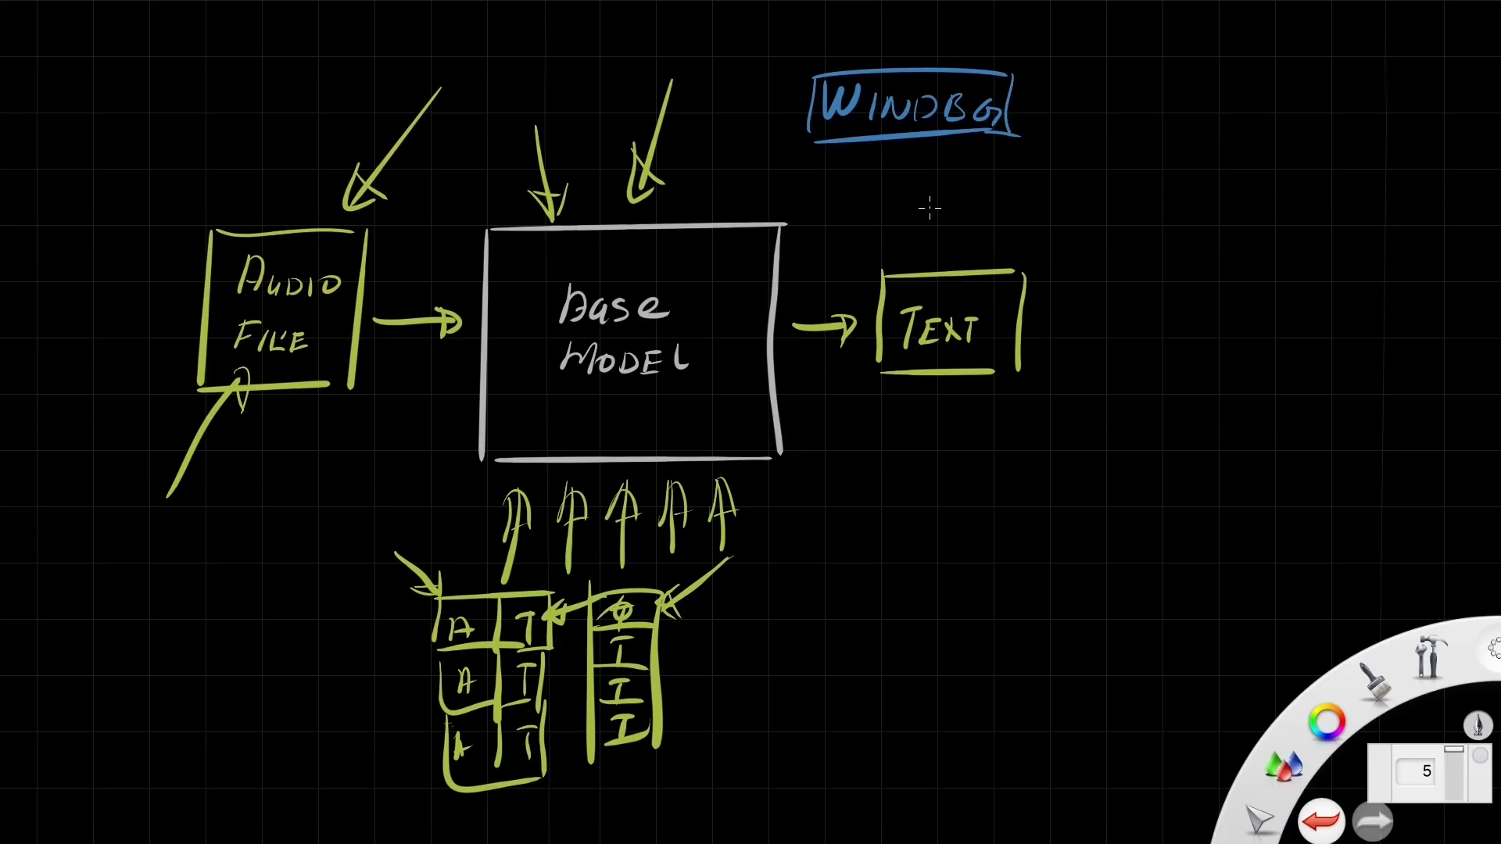
left_click_drag(746, 101, 778, 121)
mouse_move(1077, 92)
left_mouse_down()
mouse_move(1020, 109)
mouse_move(1031, 99)
left_mouse_up()
mouse_move(766, 147)
left_mouse_down()
mouse_move(814, 133)
mouse_move(807, 145)
left_mouse_up()
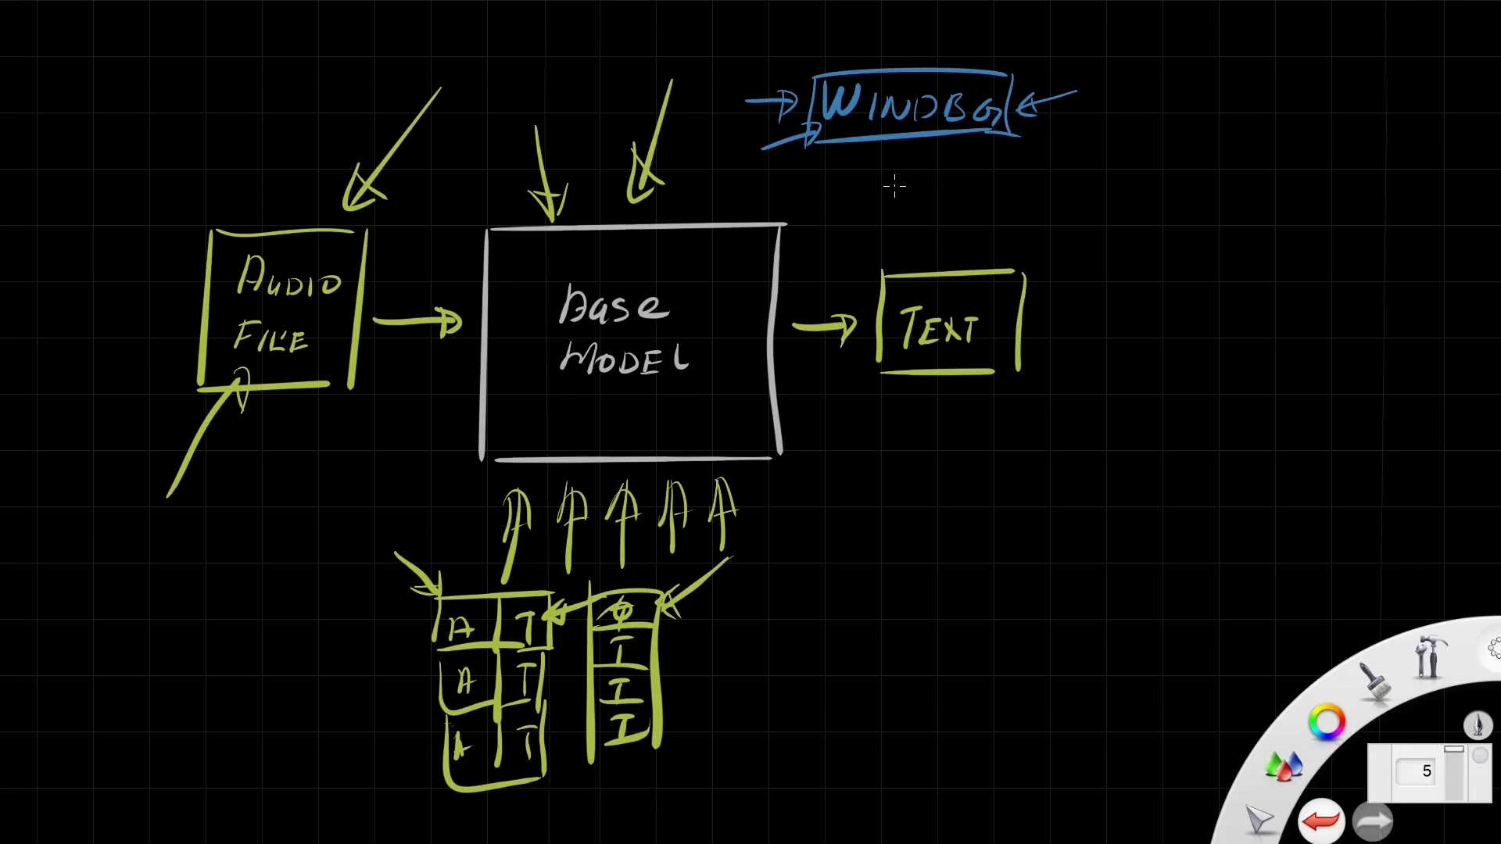
left_click_drag(1091, 41, 1024, 81)
left_click_drag(1046, 65, 1044, 83)
mouse_move(1020, 24)
left_mouse_down()
mouse_move(986, 68)
mouse_move(1000, 70)
left_mouse_up()
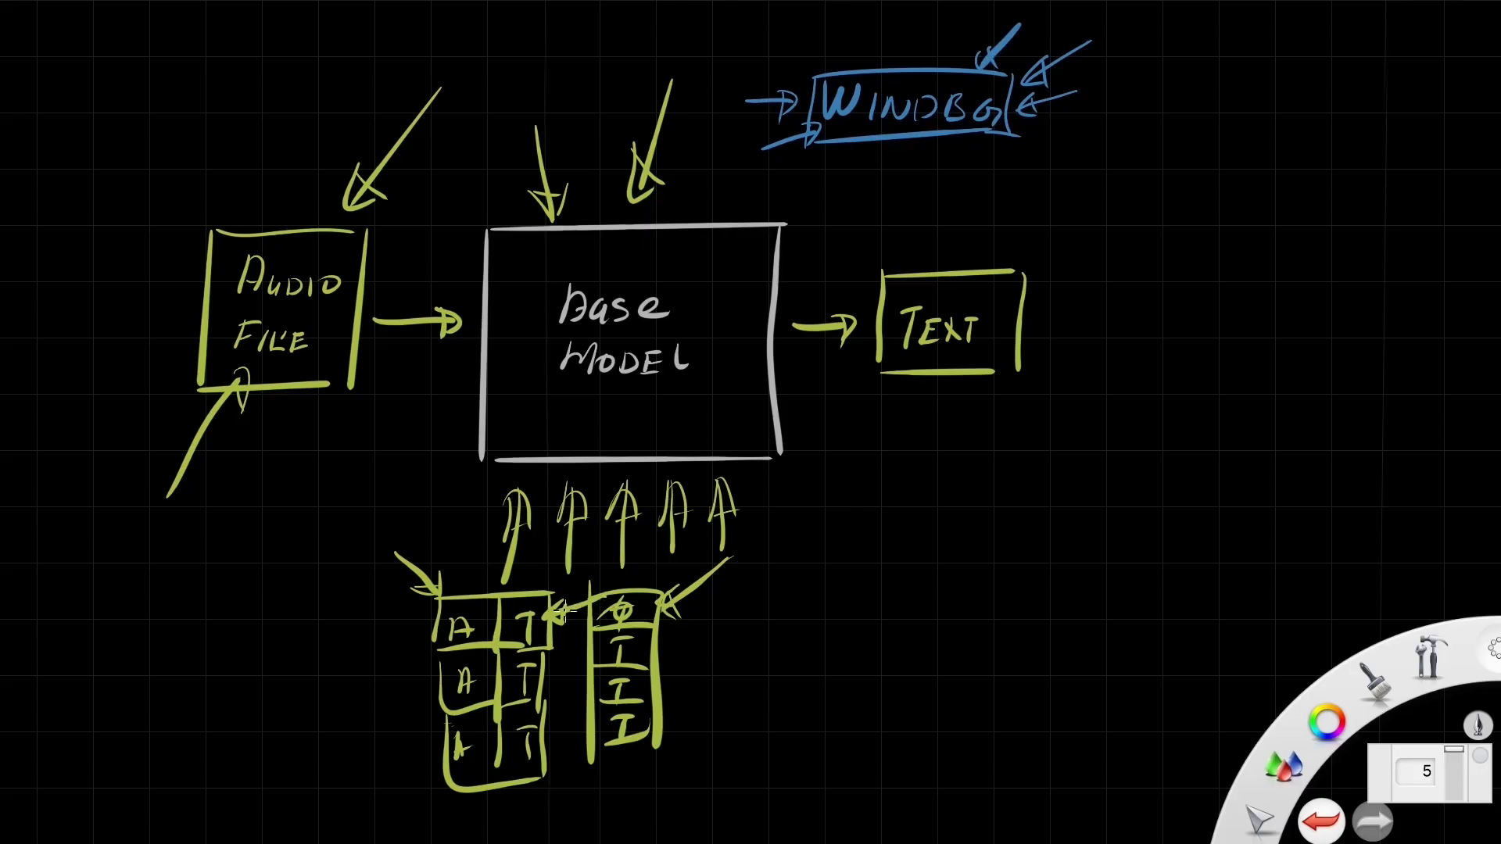
Add a framed blue WINDBG label beside the text column, with arrows at the label and the column's first two cells
left_click_drag(778, 585, 673, 611)
mouse_move(693, 593)
left_mouse_down()
mouse_move(672, 616)
mouse_move(708, 619)
left_mouse_up()
left_click_drag(780, 581, 802, 583)
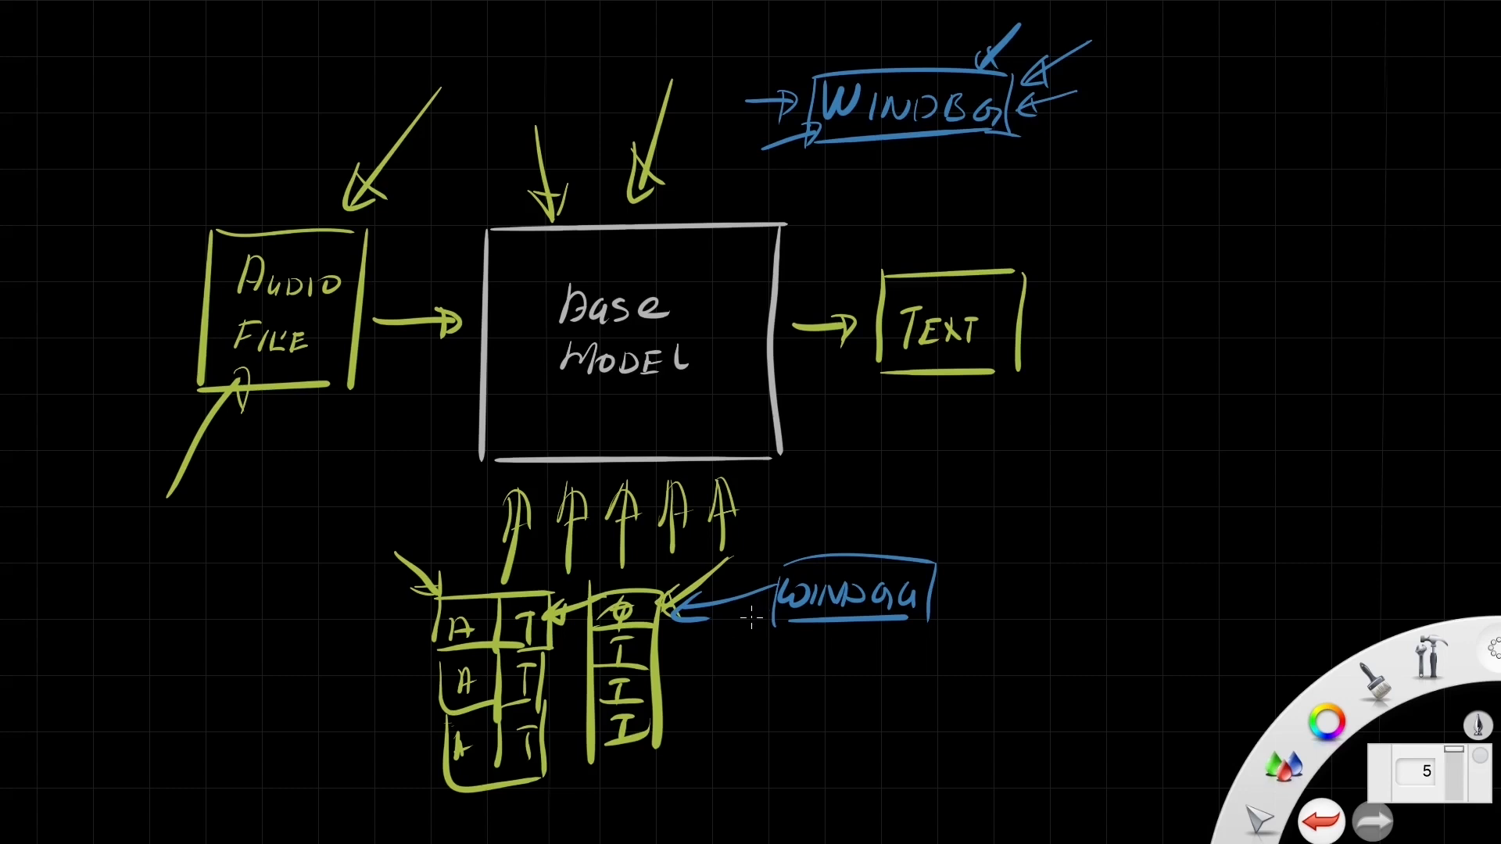
left_click_drag(1033, 540, 952, 578)
mouse_move(690, 583)
left_mouse_down()
mouse_move(644, 618)
mouse_move(664, 627)
left_mouse_up()
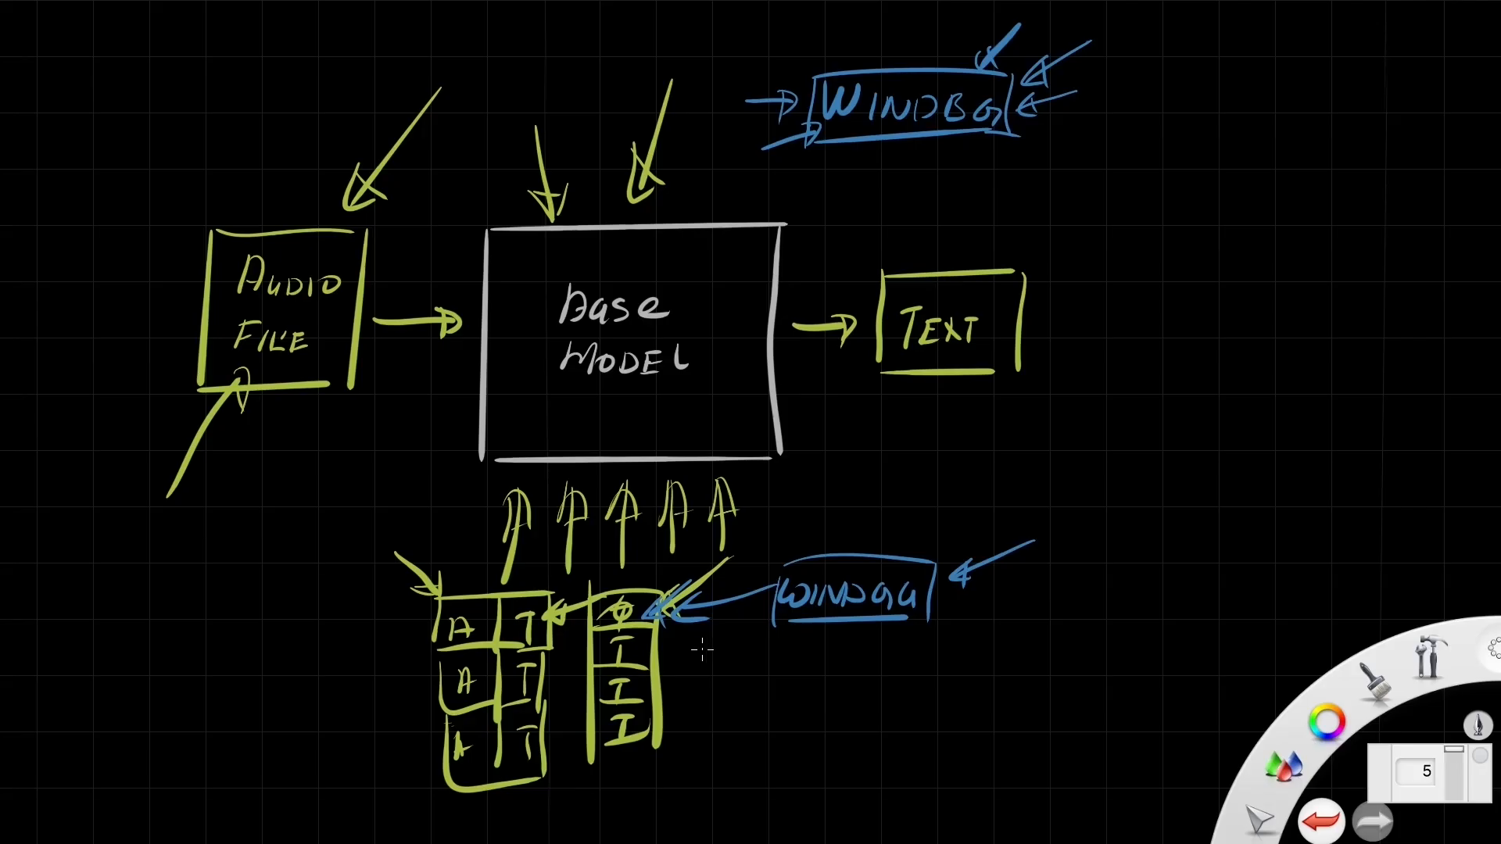
left_click_drag(721, 559, 650, 606)
mouse_move(664, 583)
left_mouse_down()
mouse_move(641, 608)
mouse_move(664, 617)
mouse_move(663, 653)
left_mouse_up()
left_click_drag(696, 651, 649, 659)
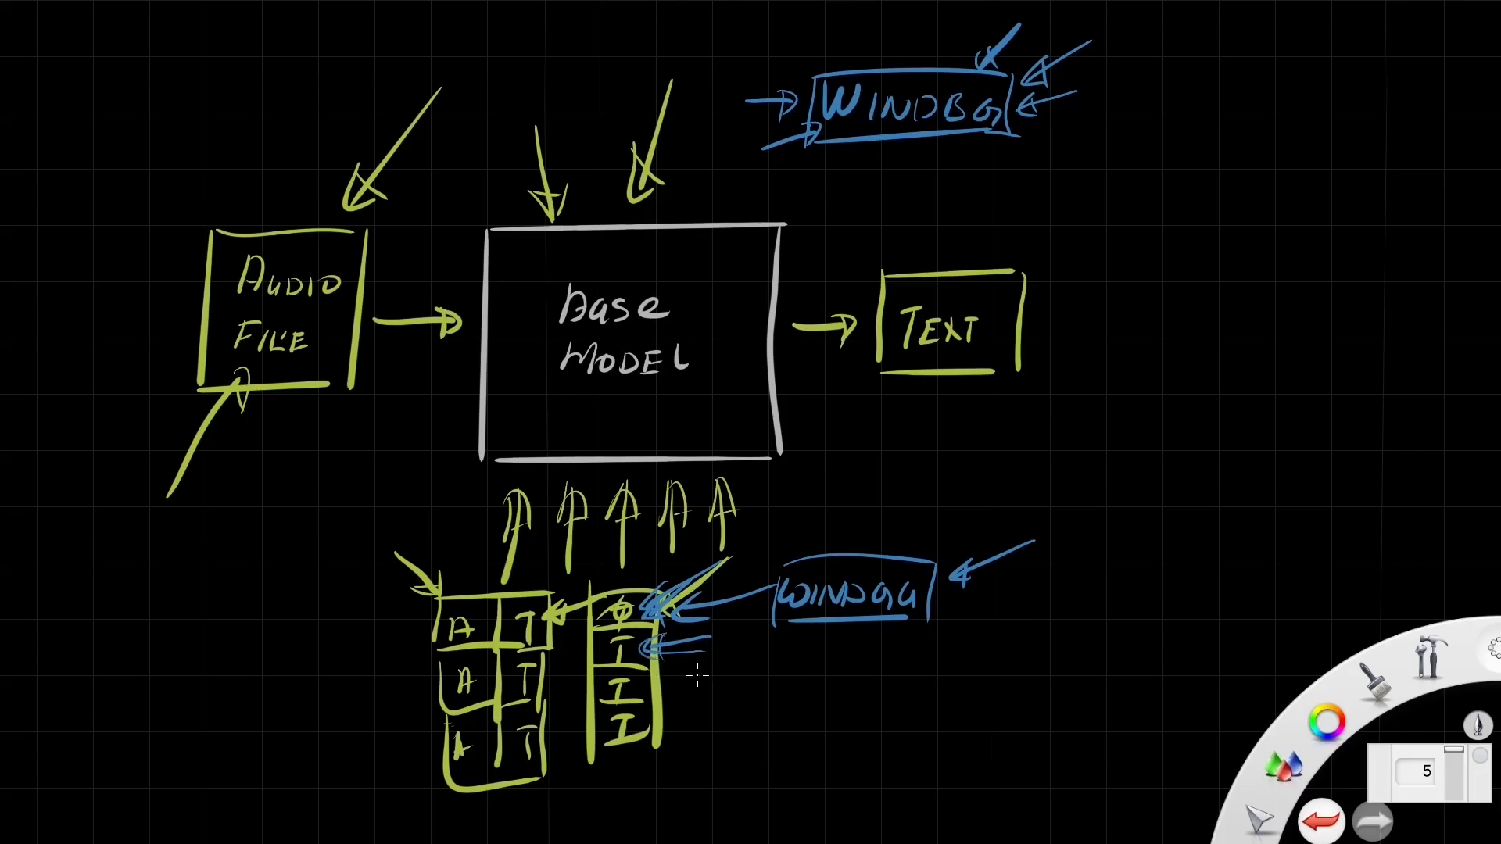
Draw a tall, narrow blue rectangle between the text column and the lower WINDBG label
left_click_drag(719, 590, 708, 718)
left_click_drag(720, 588, 776, 584)
left_click_drag(771, 587, 758, 725)
left_click_drag(704, 725, 759, 722)
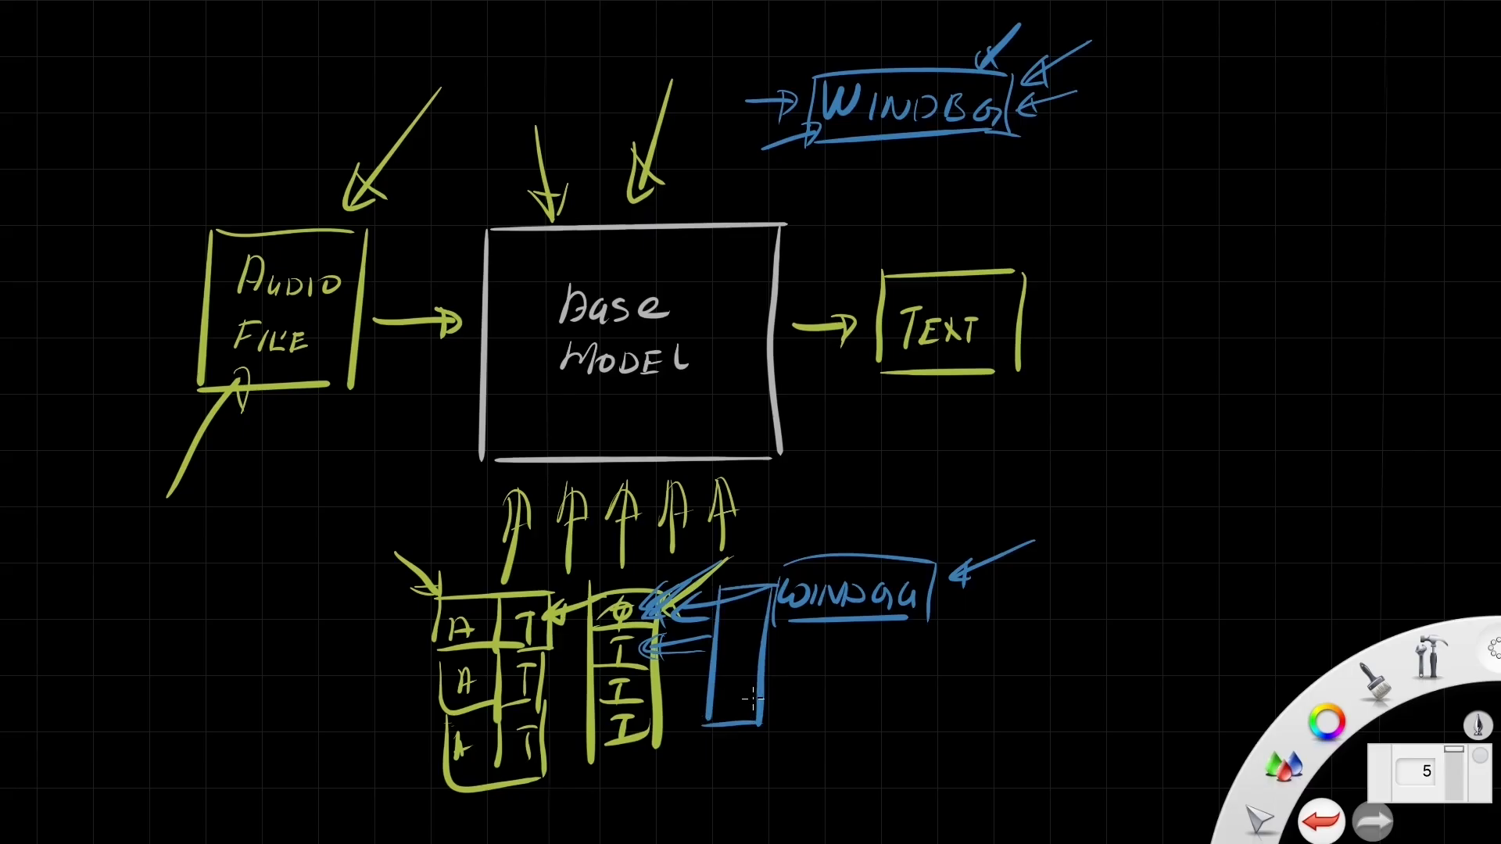
Write WIN DEBUG in blue below the Text box, underline both words and add an arrow after them
mouse_move(1038, 426)
left_mouse_down()
mouse_move(1113, 423)
mouse_move(1207, 445)
left_mouse_up()
left_click_drag(1214, 421, 1215, 447)
left_click_drag(1235, 422, 1255, 422)
left_click_drag(1280, 422, 1278, 444)
left_click_drag(1028, 462, 1285, 471)
mouse_move(1302, 414)
left_mouse_down()
mouse_move(1291, 467)
mouse_move(1357, 438)
left_mouse_up()
mouse_move(1338, 426)
left_mouse_down()
mouse_move(1360, 439)
mouse_move(1340, 460)
left_mouse_up()
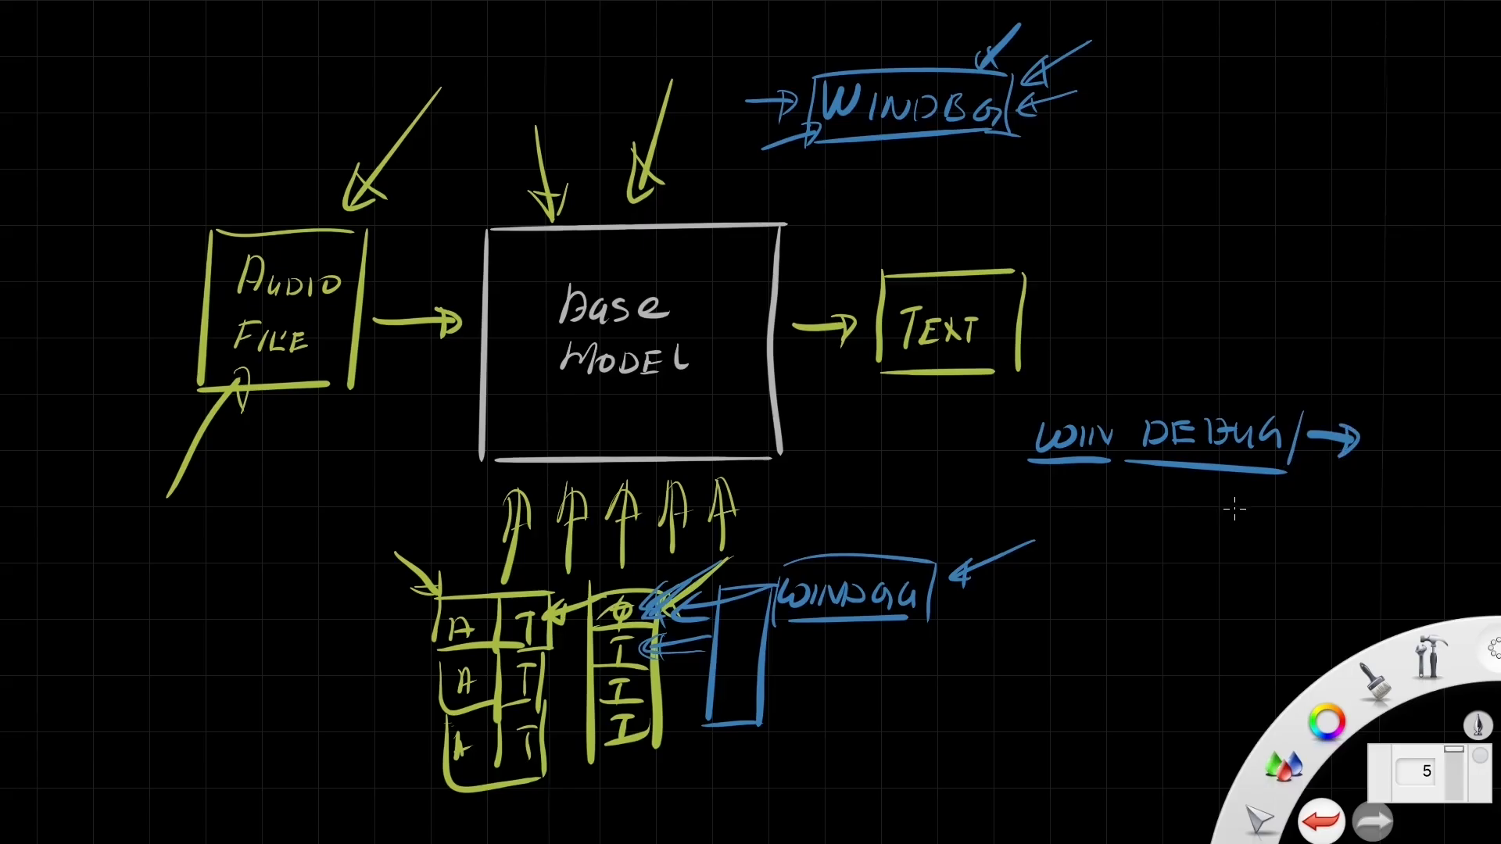
Write WINDBG in a blue frame under WIN DEBUG and draw arrows pointing at it from both sides
mouse_move(1232, 499)
left_mouse_down()
mouse_move(1279, 522)
mouse_move(1379, 517)
mouse_move(1210, 547)
mouse_move(1398, 497)
left_mouse_up()
left_click_drag(1404, 500, 1388, 547)
left_click_drag(1210, 541, 1385, 533)
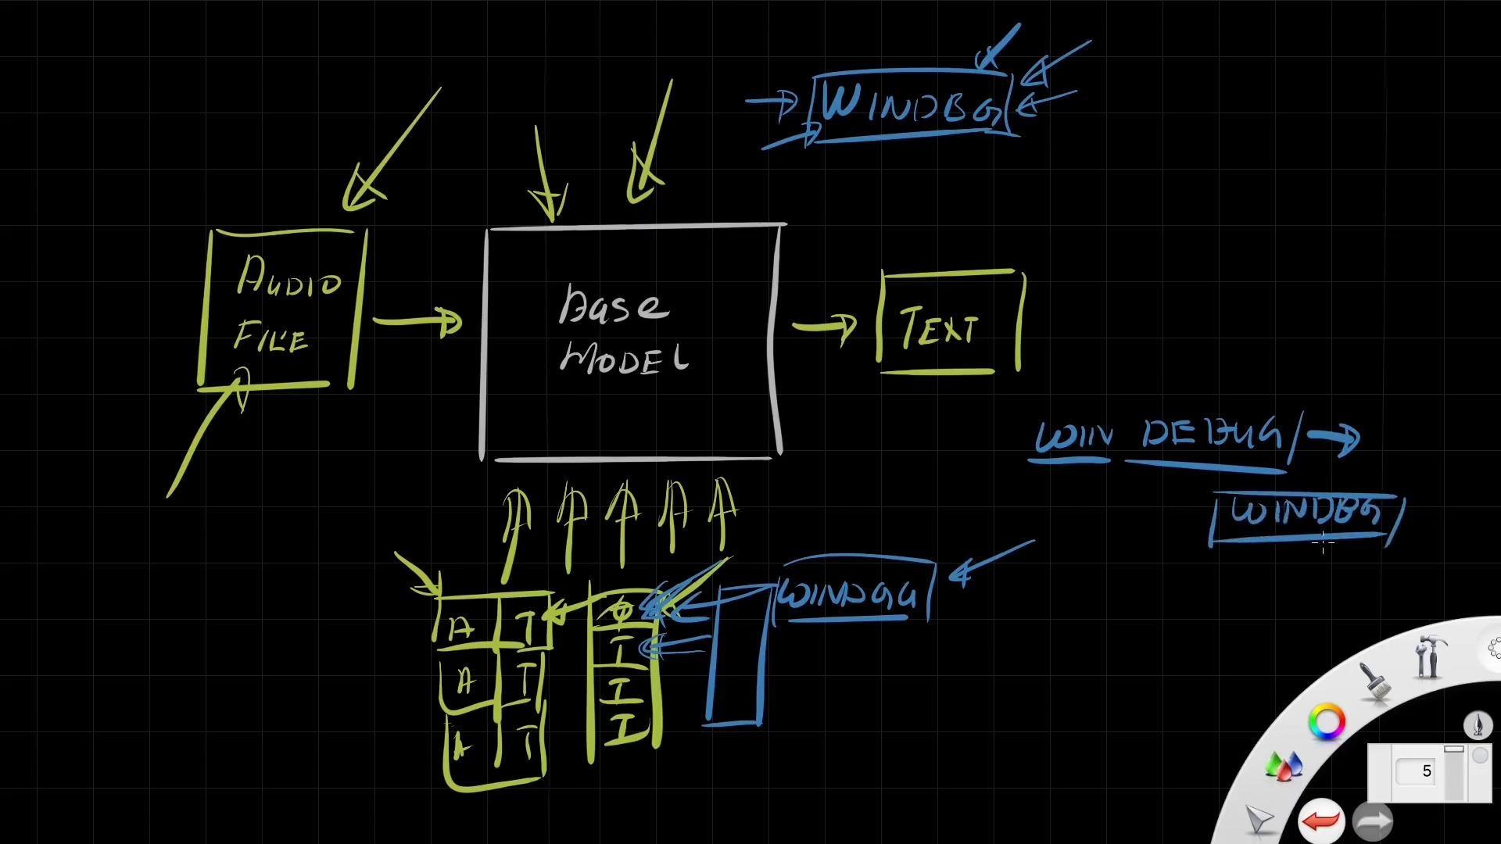
mouse_move(1156, 549)
left_mouse_down()
mouse_move(1215, 531)
mouse_move(1214, 545)
left_mouse_up()
left_click_drag(1460, 446, 1403, 497)
left_click_drag(1409, 480, 1429, 503)
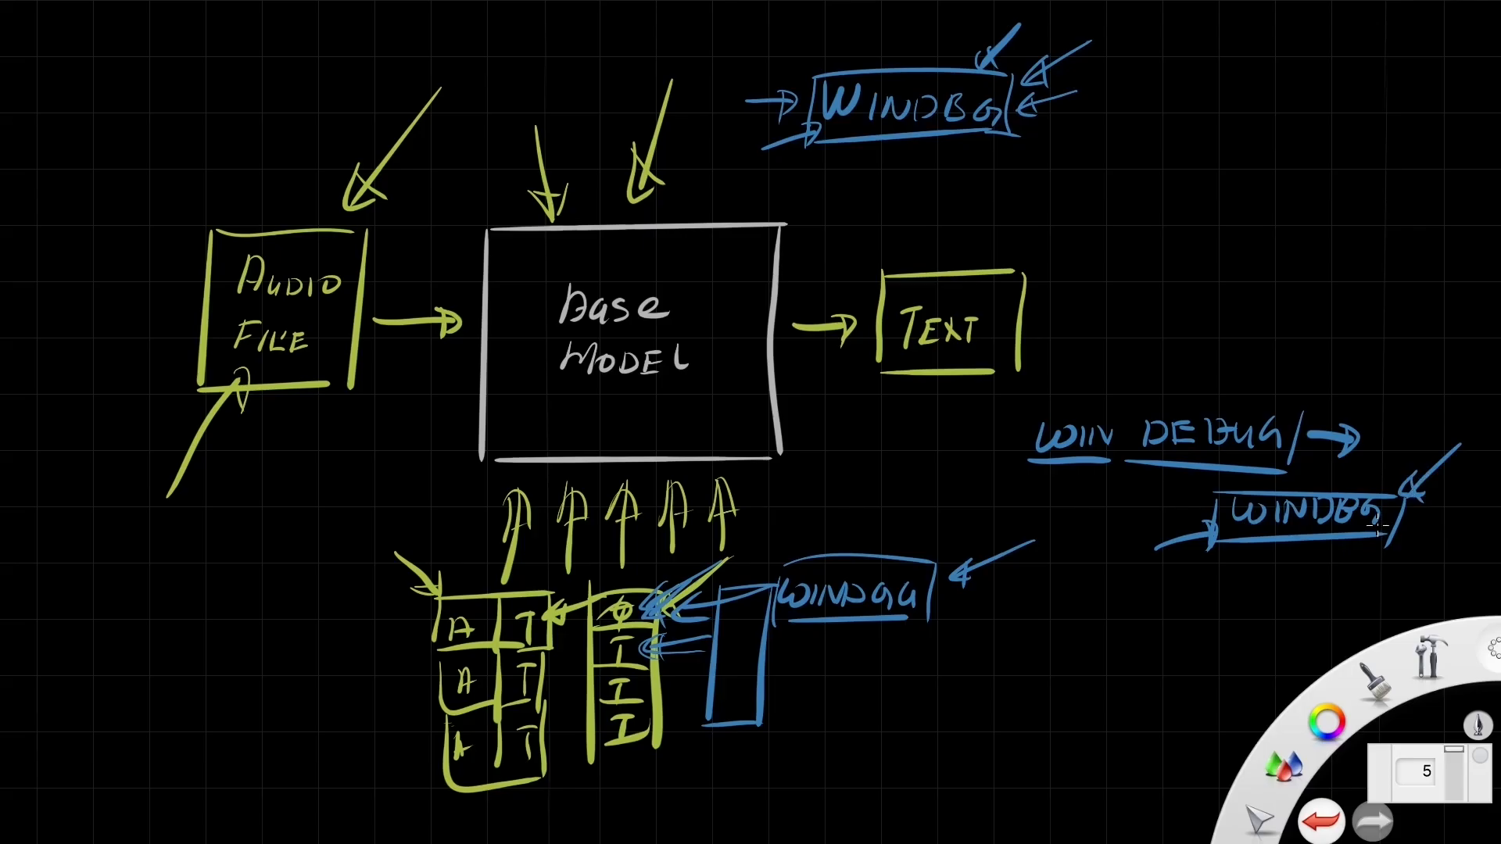
mouse_move(1132, 512)
left_mouse_down()
mouse_move(1194, 517)
mouse_move(1190, 535)
mouse_move(1328, 489)
mouse_move(1397, 548)
left_mouse_up()
left_click_drag(1249, 547, 1368, 545)
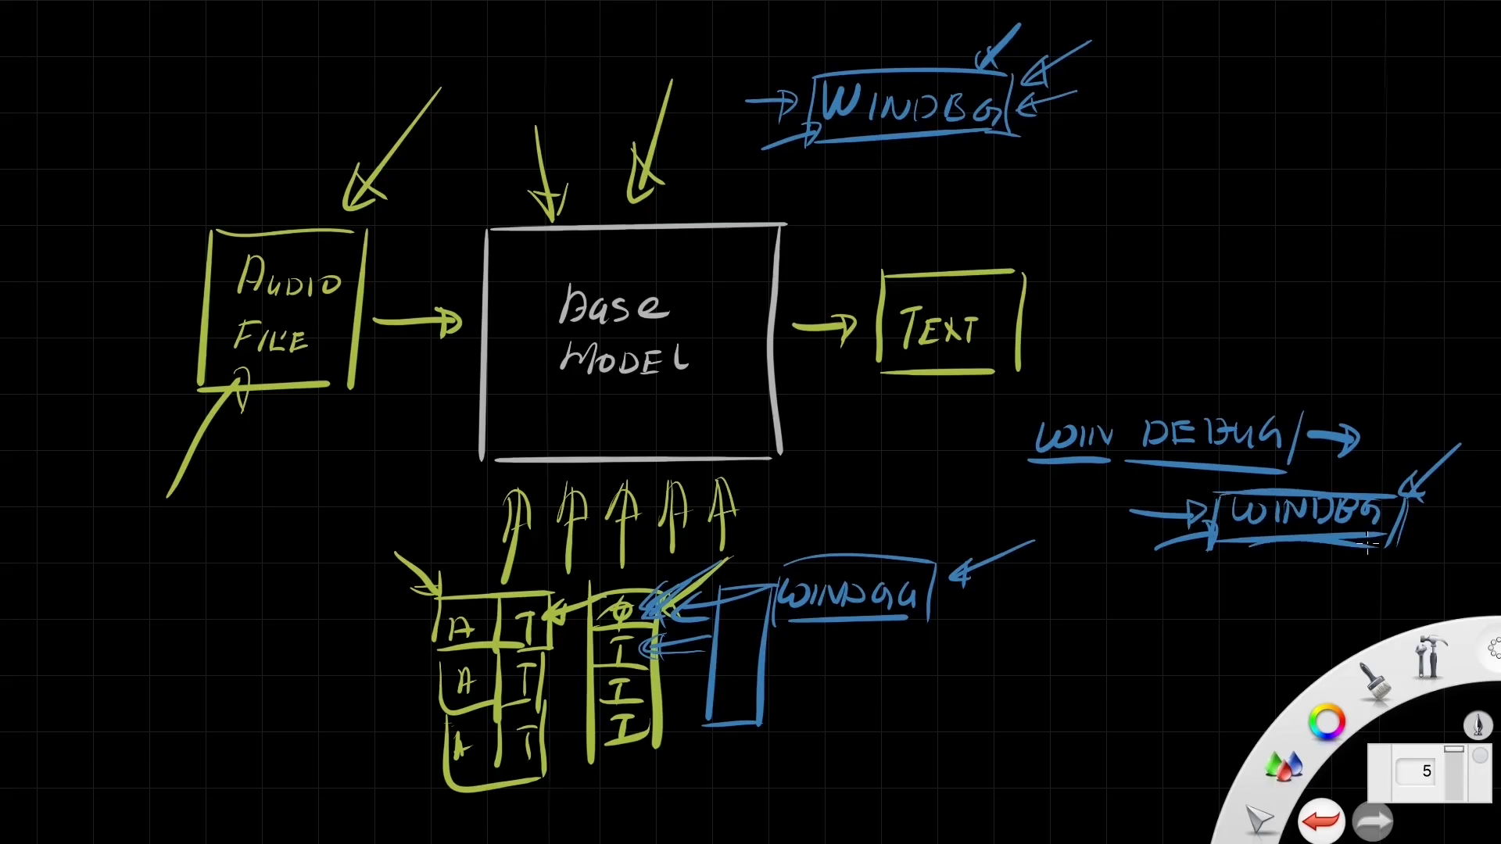
Frame the WIN DEBUG text and connect it to the WINDBG box below with a short arrow
left_click_drag(1026, 411, 1016, 468)
left_click_drag(1021, 407, 1274, 407)
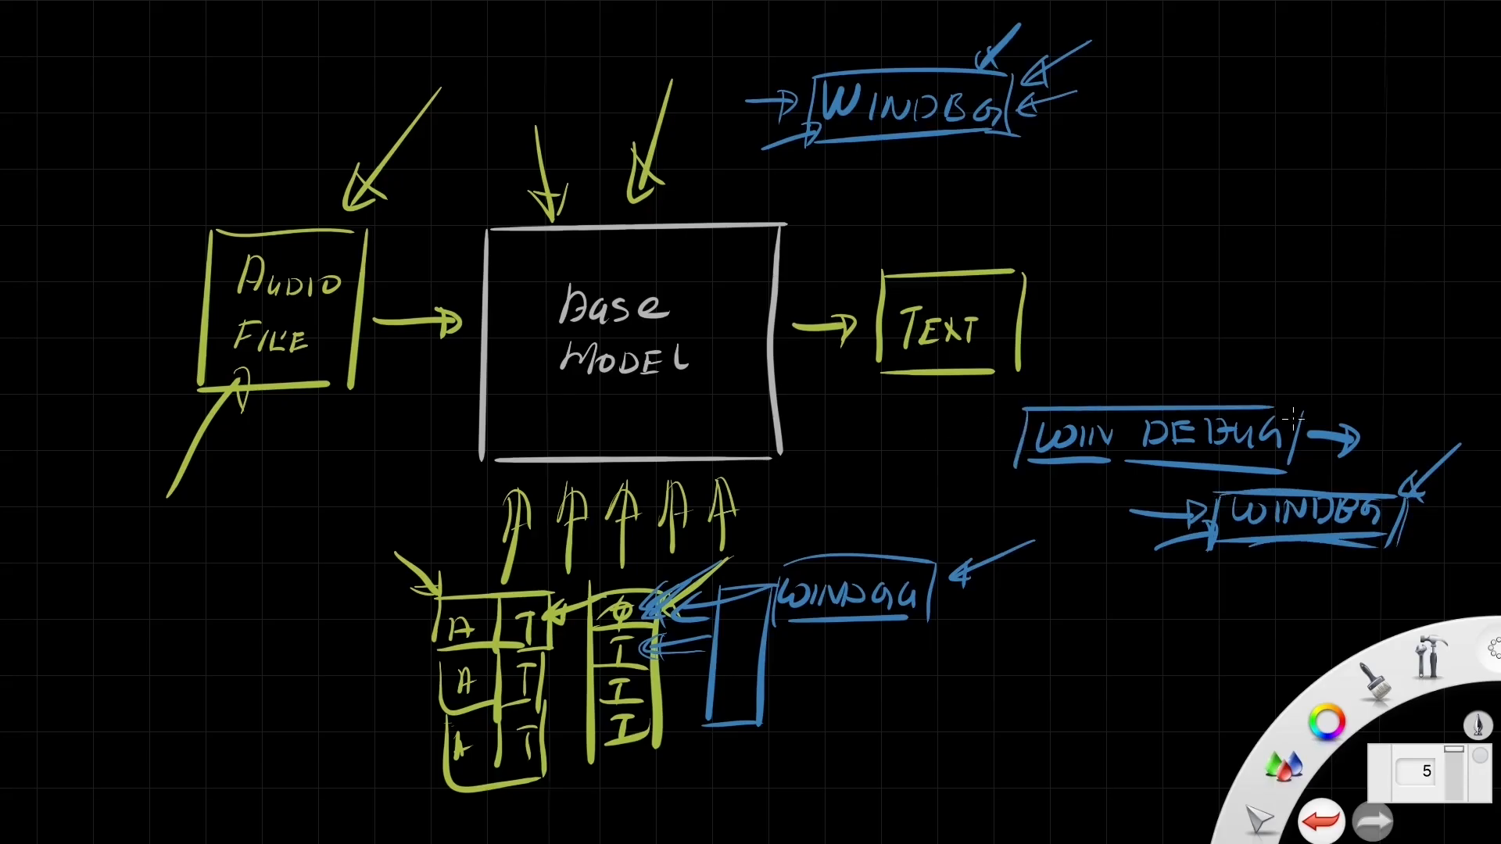
left_click_drag(1323, 452, 1321, 486)
Extend the tall blue rectangle into a two-column table with horizontal row dividers
mouse_move(774, 587)
left_mouse_down()
mouse_move(813, 584)
mouse_move(807, 697)
left_mouse_up()
left_click_drag(760, 720, 814, 710)
left_click_drag(718, 614, 822, 608)
left_click_drag(717, 651, 804, 649)
left_click_drag(707, 685, 804, 681)
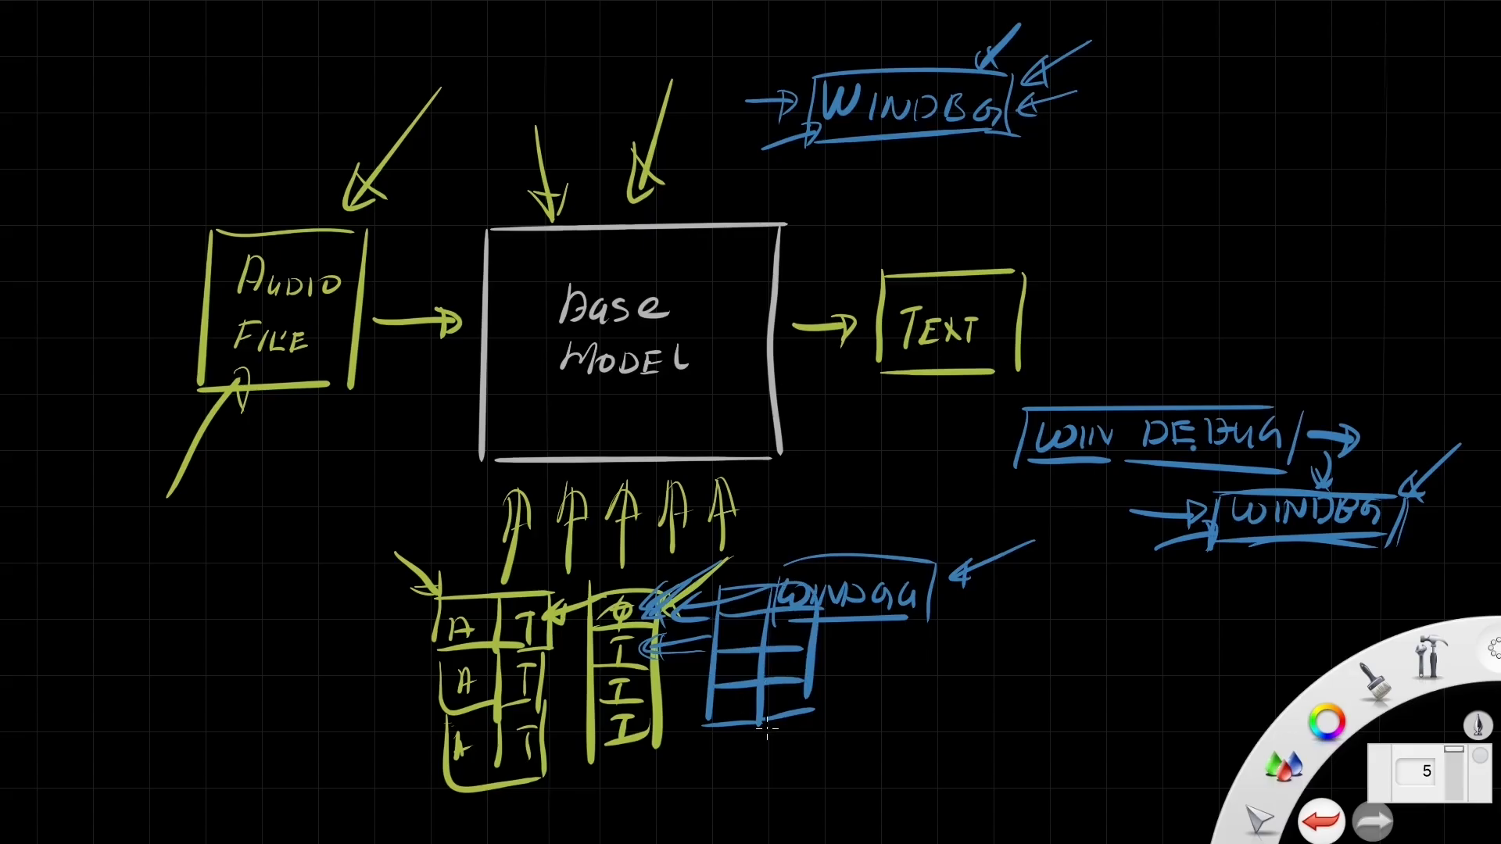
Retrace the five arrows under the Base Model box in blue and draw a horizontal line across the box's upper part
mouse_move(505, 530)
left_mouse_down()
mouse_move(530, 509)
mouse_move(527, 526)
left_mouse_up()
left_click_drag(522, 501, 513, 569)
mouse_move(554, 523)
left_mouse_down()
mouse_move(569, 496)
mouse_move(589, 525)
left_mouse_up()
left_click_drag(577, 503, 576, 585)
left_click_drag(608, 520, 635, 522)
left_click_drag(623, 501, 619, 576)
left_click_drag(651, 522, 684, 529)
left_click_drag(667, 503, 660, 564)
left_click_drag(710, 517, 733, 516)
left_click_drag(723, 500, 722, 549)
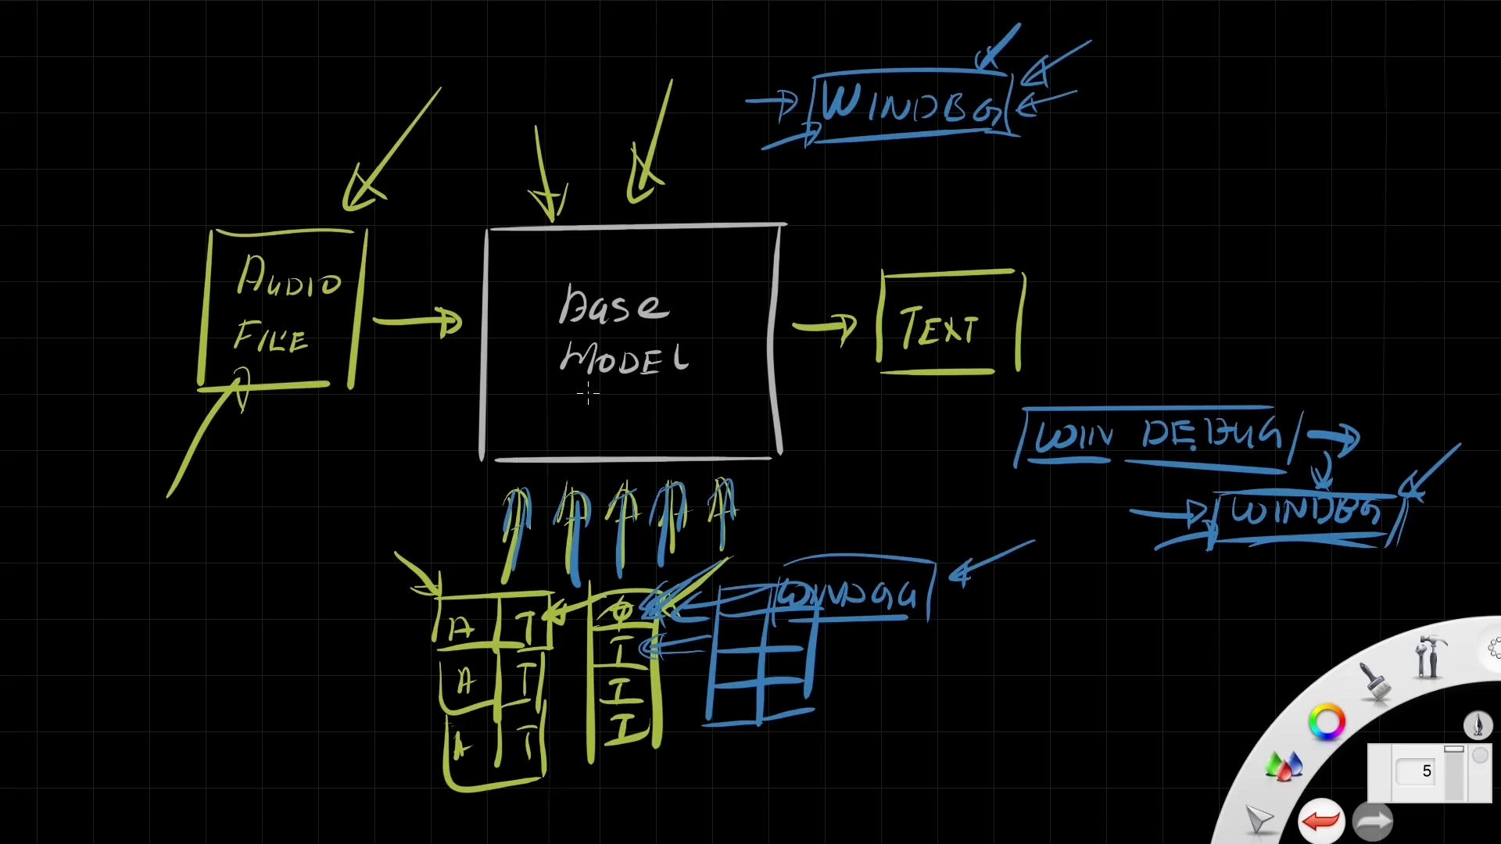
left_click_drag(497, 272, 737, 275)
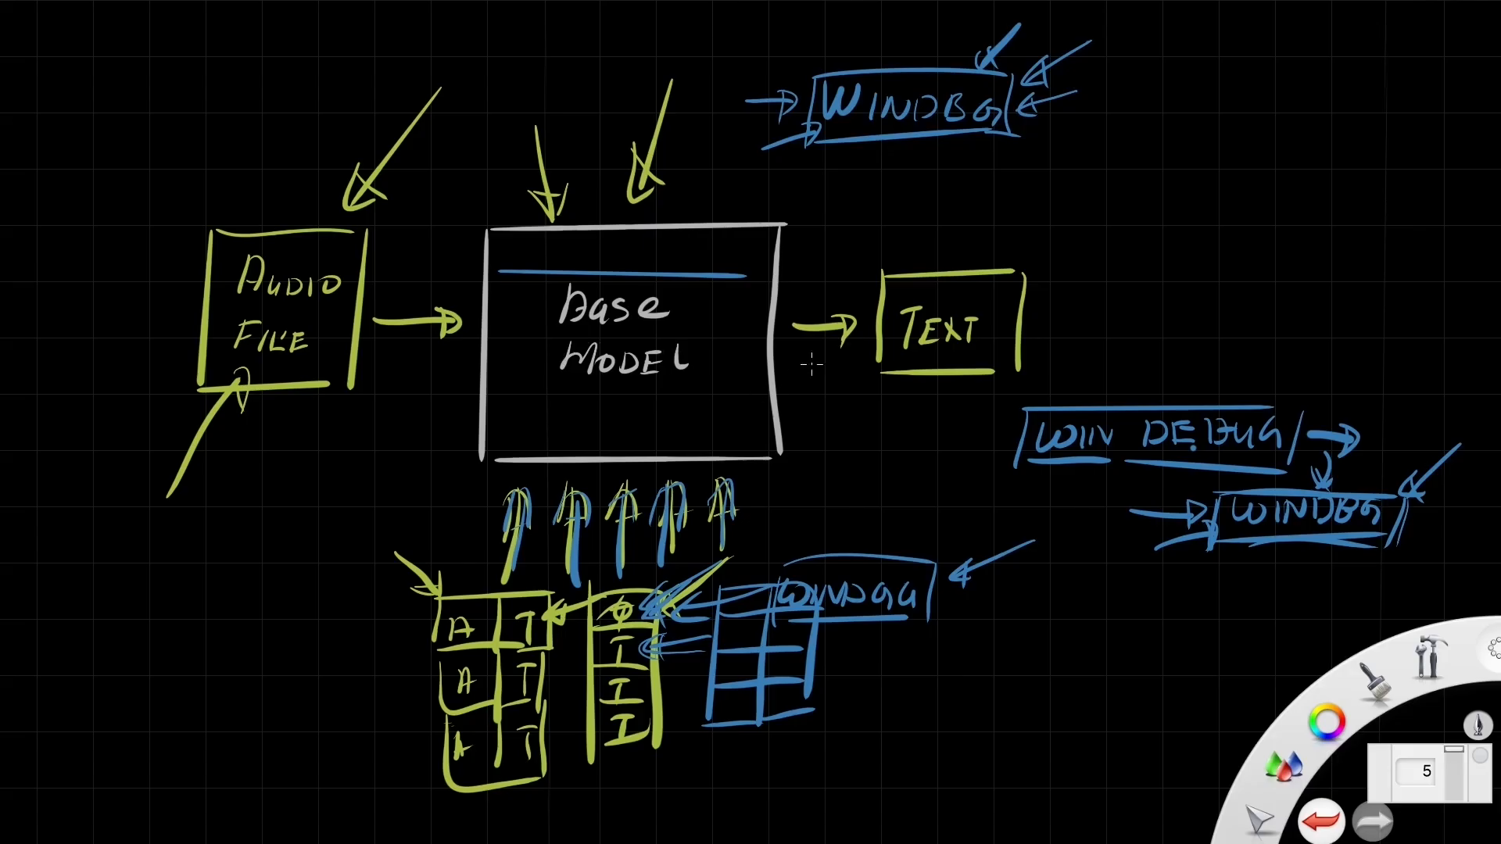
Write 10% in blue beneath and beside the upper WINDBG box and frame it
mouse_move(1078, 142)
left_mouse_down()
mouse_move(1071, 179)
mouse_move(1104, 148)
mouse_move(1179, 199)
left_mouse_up()
left_click_drag(1065, 129, 1057, 209)
left_click_drag(1059, 125, 1223, 131)
left_click_drag(1229, 142, 1223, 215)
left_click_drag(1062, 212, 1229, 221)
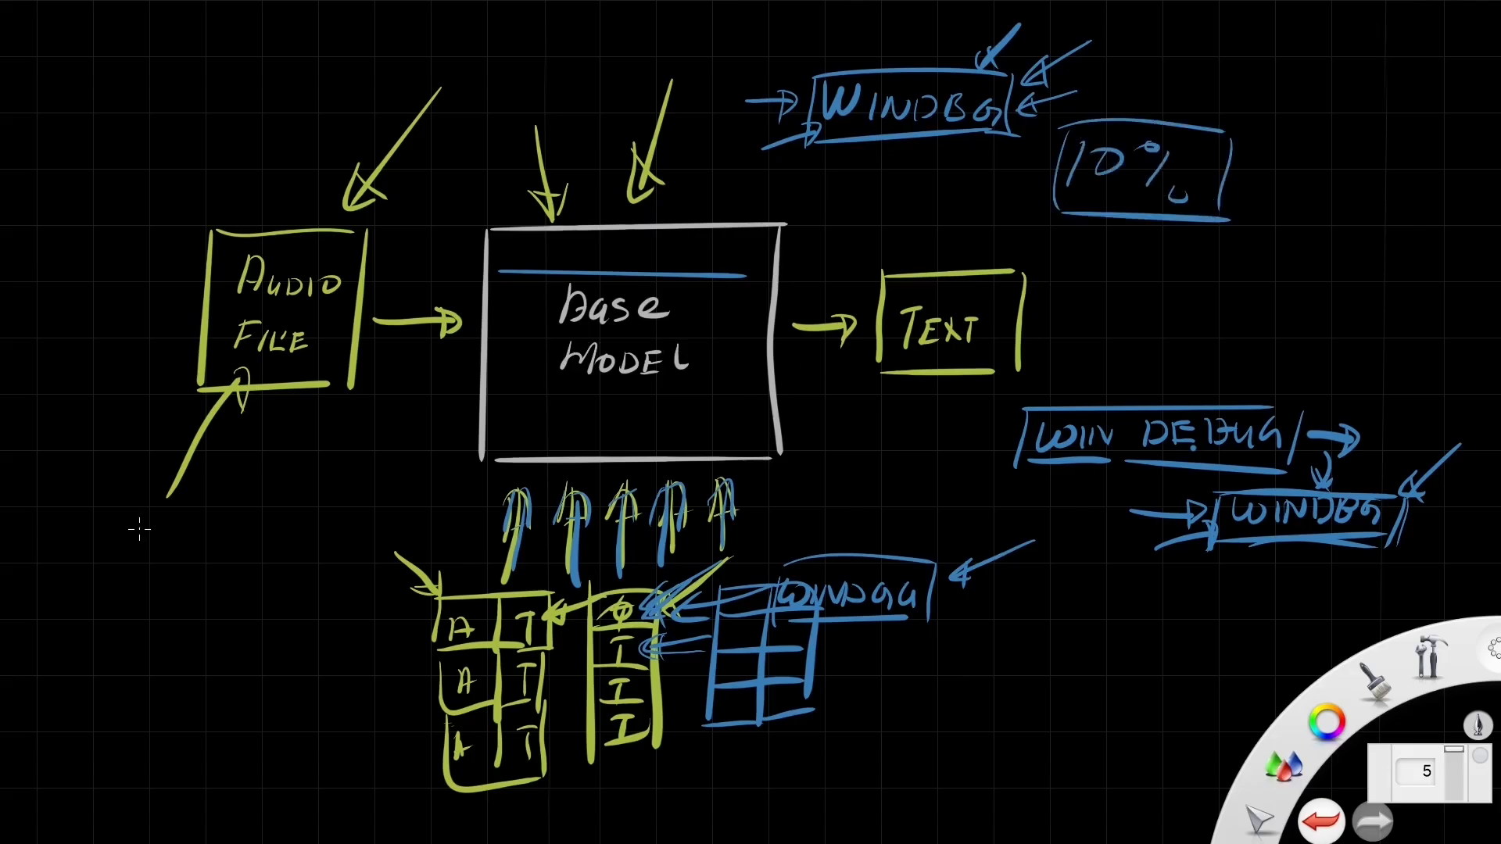
Write a framed V.1 with an arrow to 10% below the Audio File box, and draw a curved arrow into the Base Model box
mouse_move(91, 539)
left_mouse_down()
mouse_move(100, 582)
mouse_move(125, 535)
mouse_move(162, 588)
left_mouse_up()
left_click(132, 564)
left_click_drag(81, 610, 188, 598)
left_click_drag(193, 525, 190, 606)
mouse_move(74, 603)
left_mouse_down()
mouse_move(173, 522)
mouse_move(262, 554)
mouse_move(237, 573)
left_mouse_up()
left_click_drag(305, 508, 295, 574)
left_click_drag(344, 532, 355, 538)
mouse_move(379, 520)
left_mouse_down()
mouse_move(360, 583)
mouse_move(387, 563)
left_mouse_up()
mouse_move(412, 489)
left_mouse_down()
mouse_move(562, 383)
mouse_move(539, 426)
left_mouse_up()
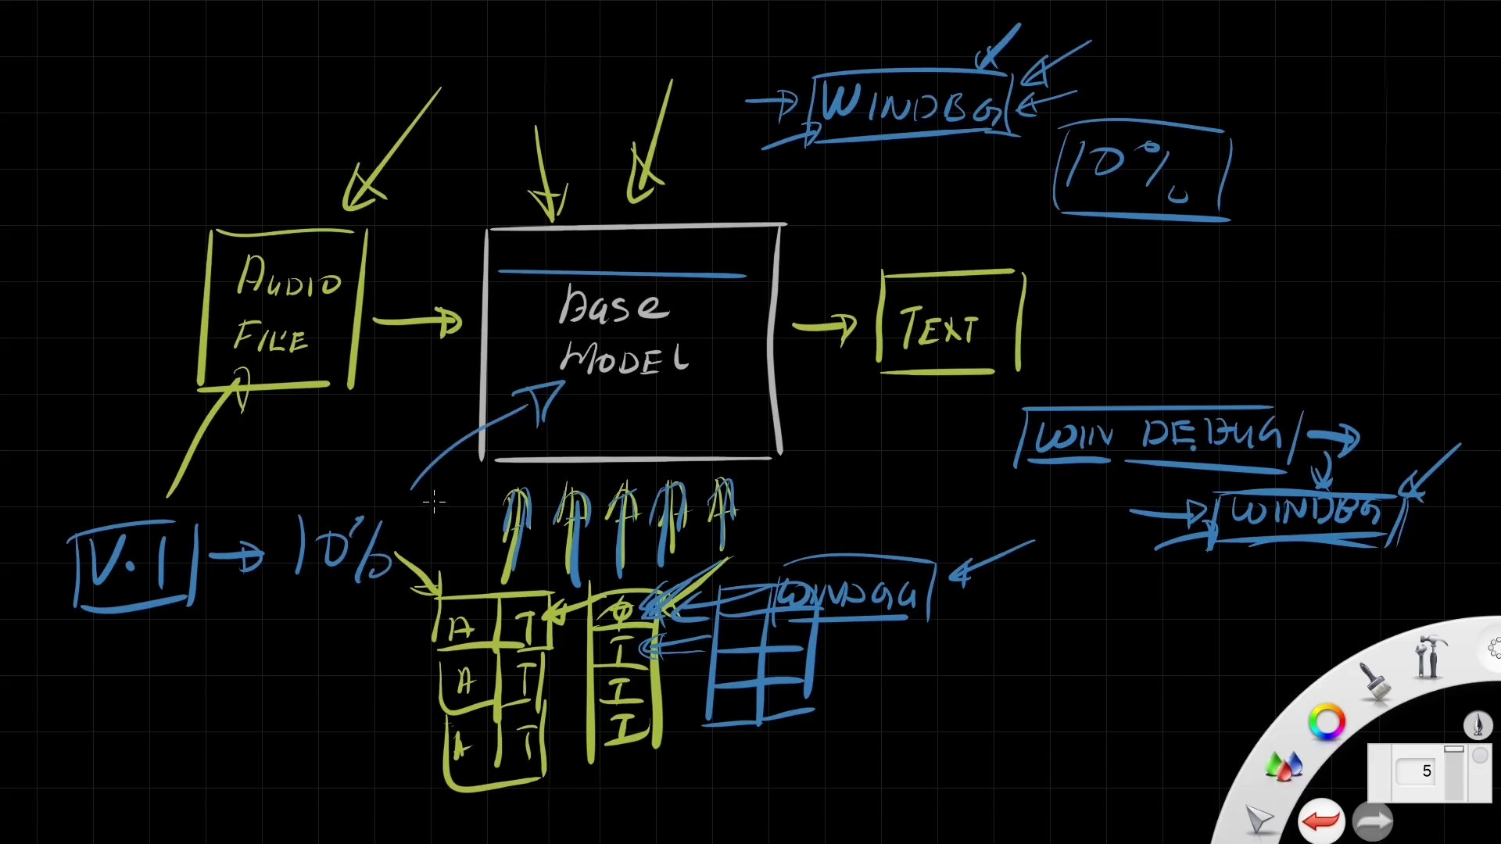
Draw an arrow pointing at the 10% beside V.1, and underline and frame the Base Model text in blue
mouse_move(400, 409)
left_mouse_down()
mouse_move(342, 539)
mouse_move(354, 508)
mouse_move(356, 598)
mouse_move(389, 564)
mouse_move(380, 575)
left_mouse_up()
mouse_move(555, 328)
left_mouse_down()
mouse_move(693, 313)
mouse_move(692, 330)
left_mouse_up()
mouse_move(571, 285)
left_mouse_down()
mouse_move(560, 344)
mouse_move(688, 283)
left_mouse_up()
mouse_move(660, 399)
left_mouse_down()
mouse_move(569, 346)
mouse_move(637, 398)
left_mouse_up()
left_click_drag(692, 324, 681, 390)
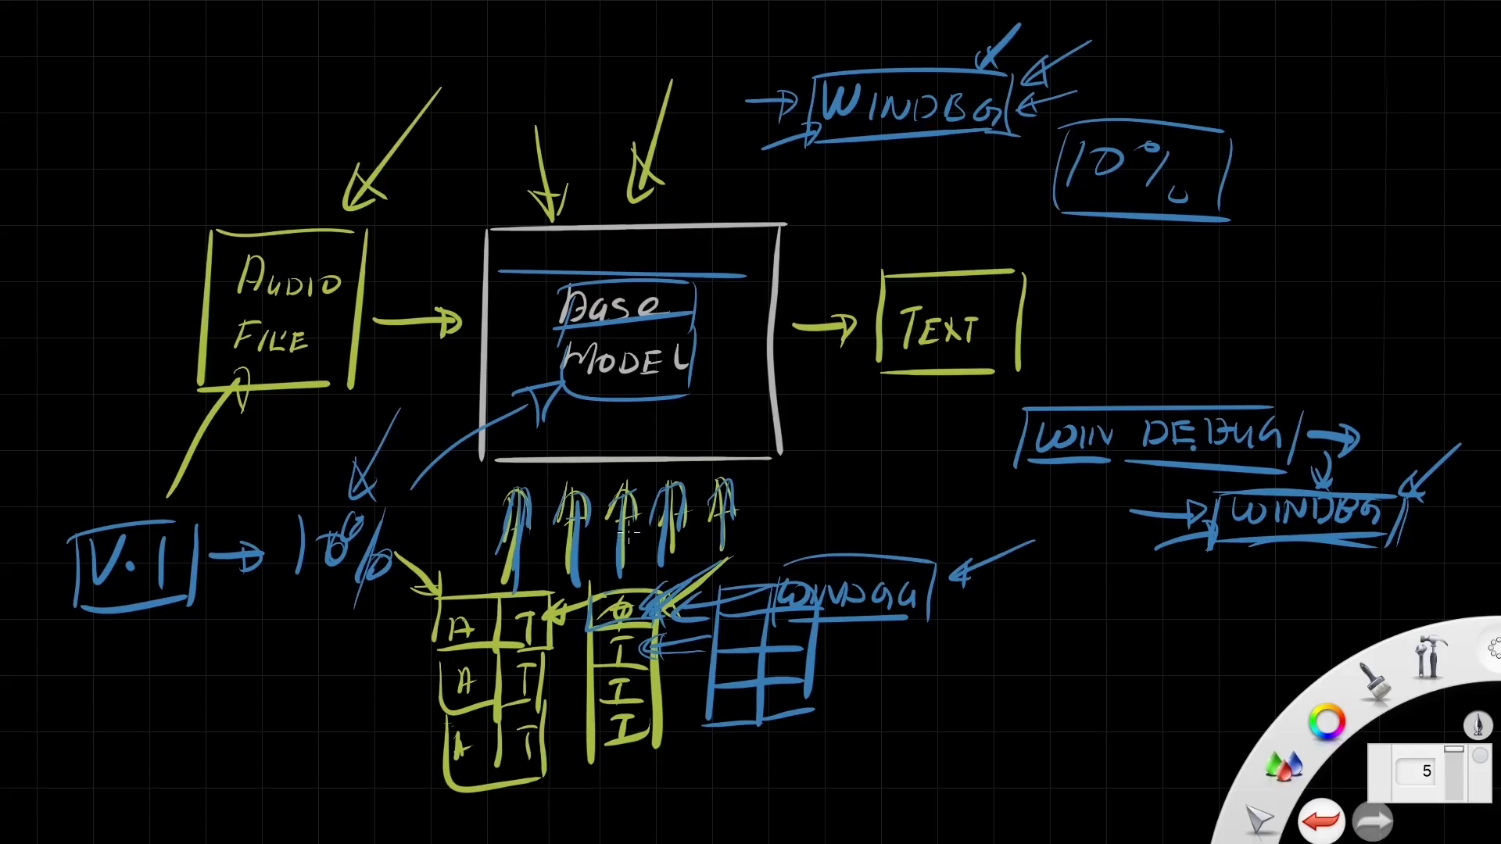
Add blue arrows at V.1 and the text column, frame the neighbouring 10% with an arrow, and circle all the training tables
mouse_move(291, 447)
left_mouse_down()
mouse_move(206, 500)
mouse_move(238, 478)
left_mouse_up()
left_click_drag(550, 569, 566, 586)
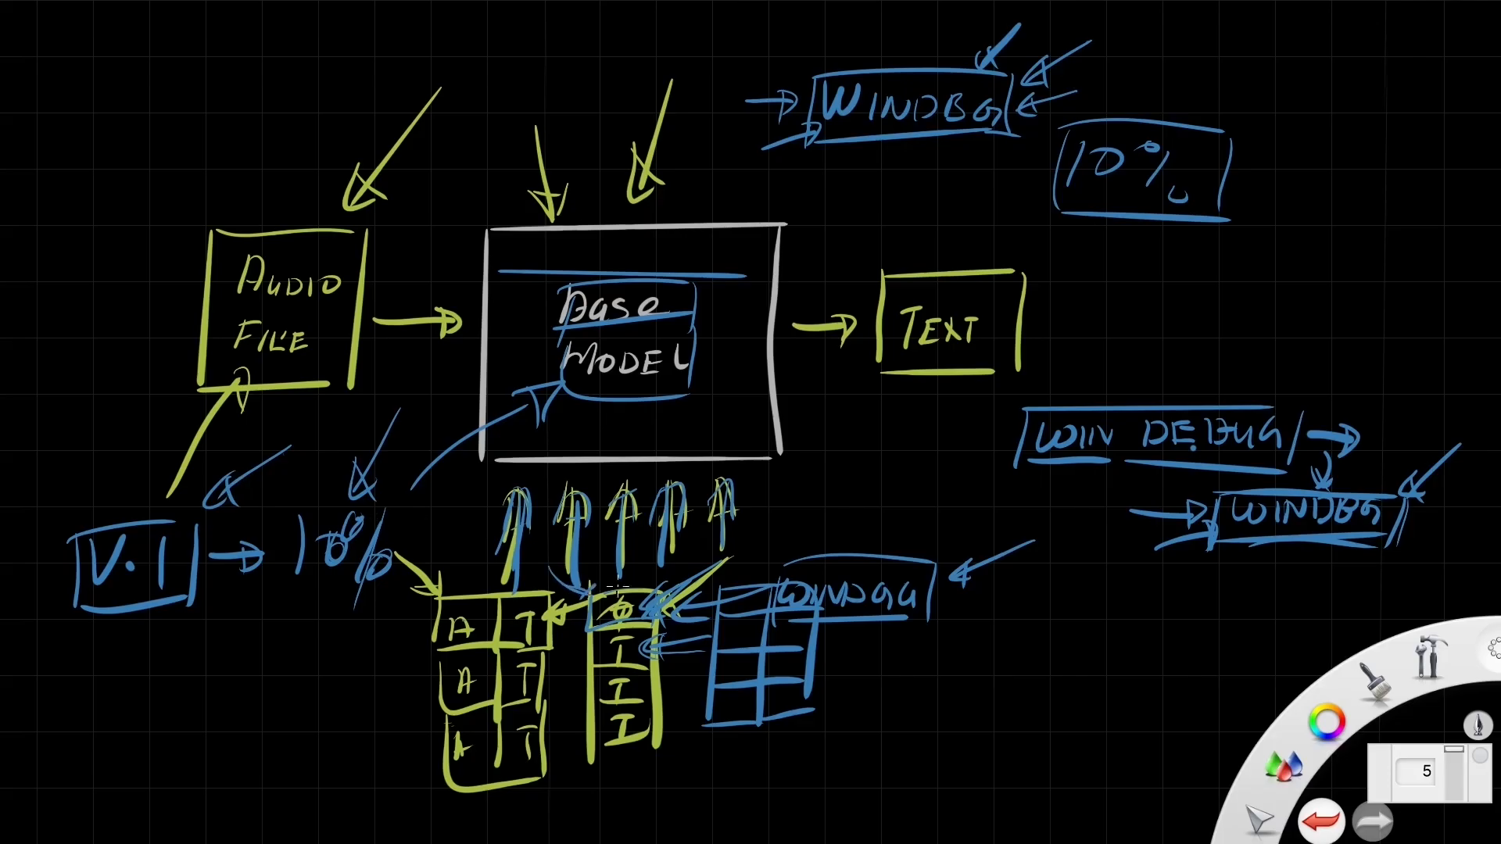
mouse_move(291, 483)
left_mouse_down()
mouse_move(285, 593)
mouse_move(287, 505)
mouse_move(404, 593)
mouse_move(289, 599)
left_mouse_up()
left_click_drag(235, 669, 311, 587)
mouse_move(306, 602)
left_mouse_down()
mouse_move(278, 608)
mouse_move(304, 649)
left_mouse_up()
mouse_move(434, 579)
left_mouse_down()
mouse_move(469, 805)
mouse_move(440, 576)
left_mouse_up()
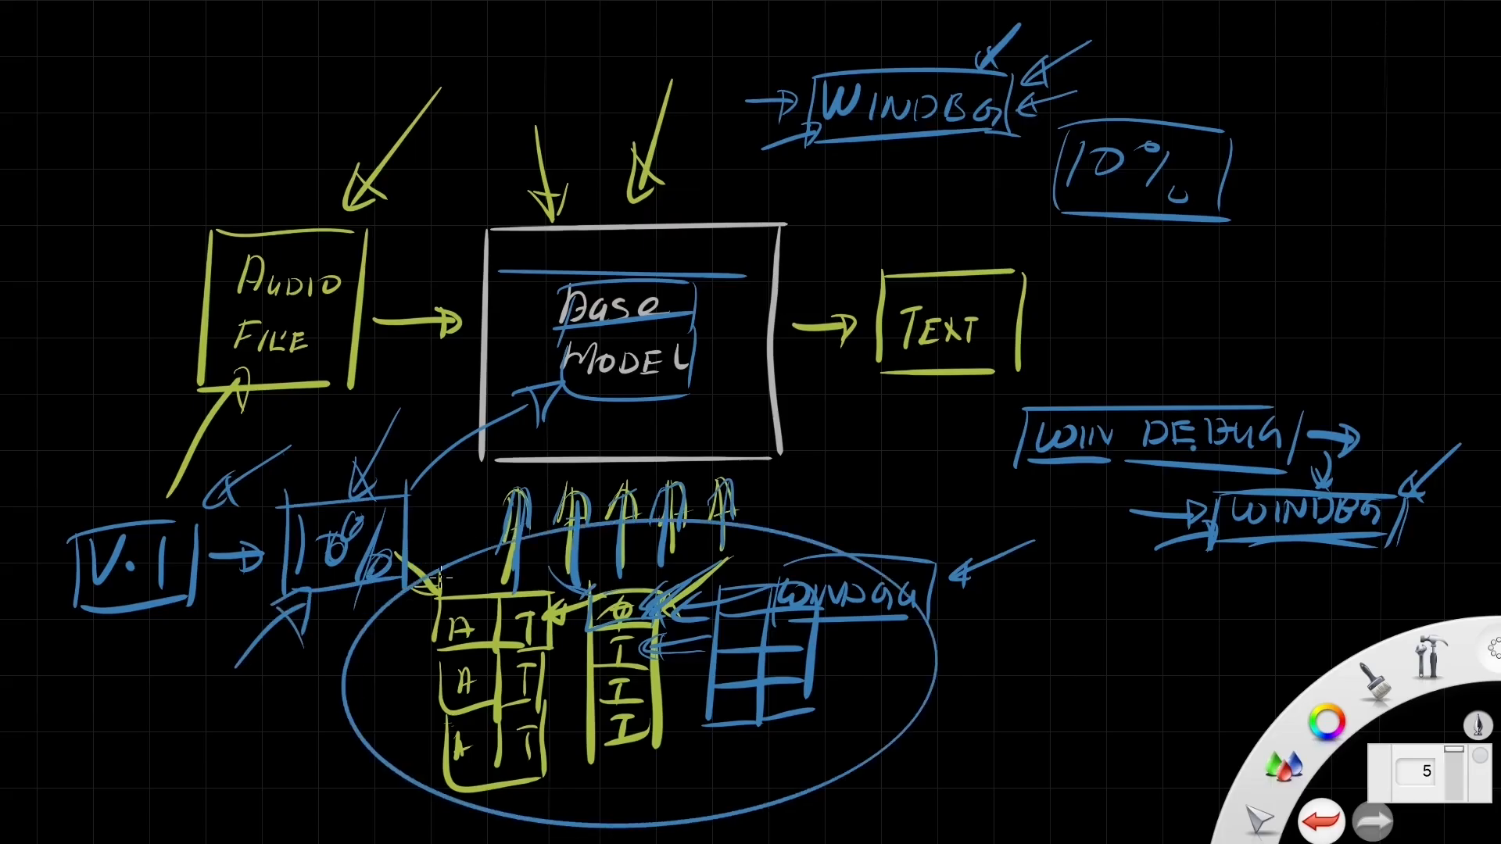
Reinforce the arrow under the 10% box, write a circled red 3% below it, and draw a red ellipse around the training tables
left_click_drag(241, 656, 305, 600)
left_click_drag(315, 621, 291, 599)
mouse_move(335, 654)
left_mouse_down()
mouse_move(336, 695)
mouse_move(305, 666)
mouse_move(262, 690)
left_mouse_up()
left_click_drag(354, 677, 373, 691)
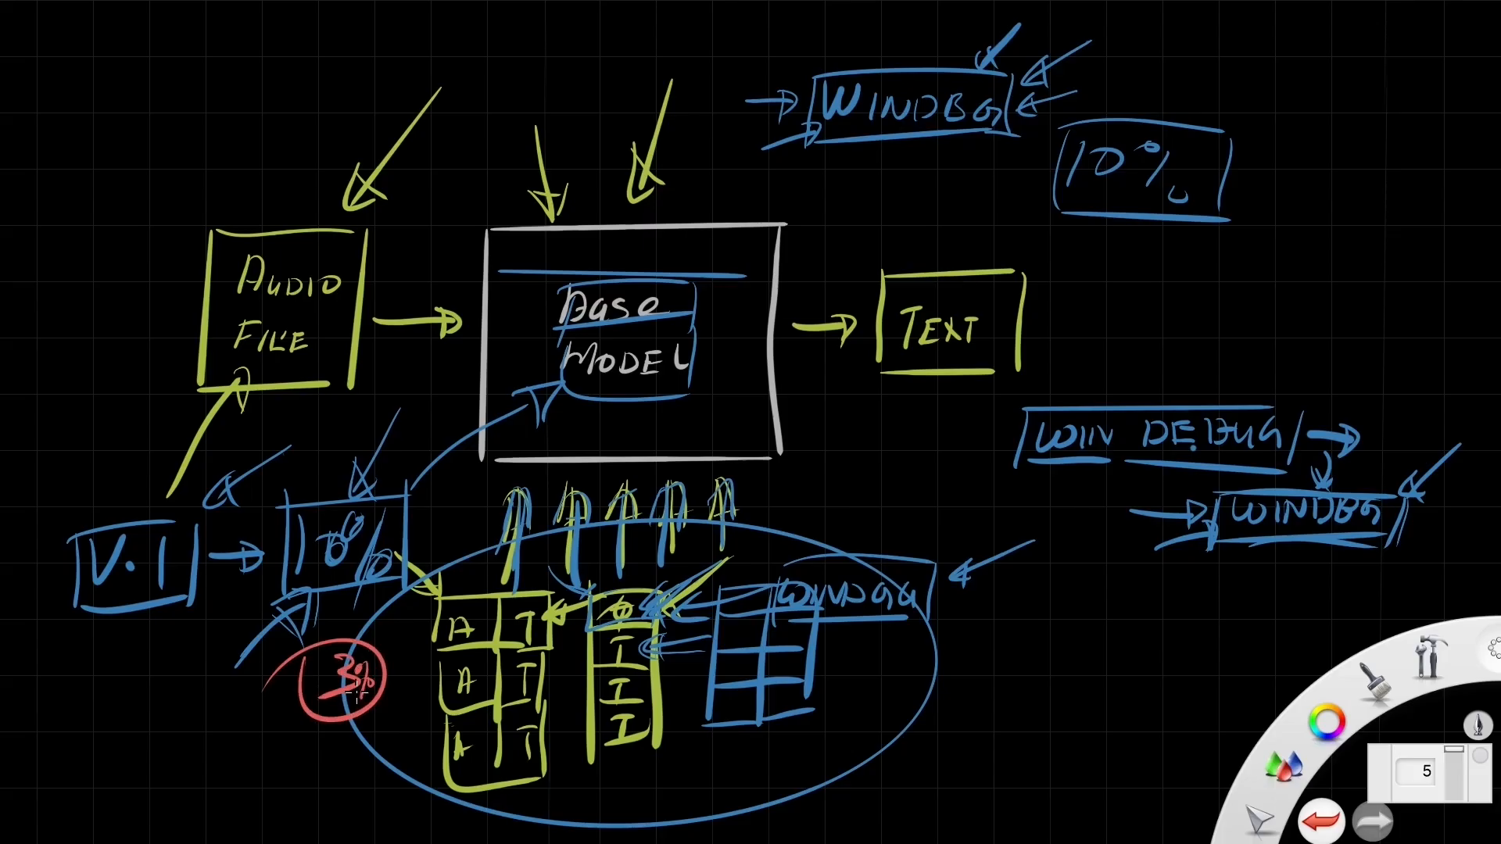
mouse_move(497, 547)
left_mouse_down()
mouse_move(546, 789)
mouse_move(938, 570)
mouse_move(725, 524)
left_mouse_up()
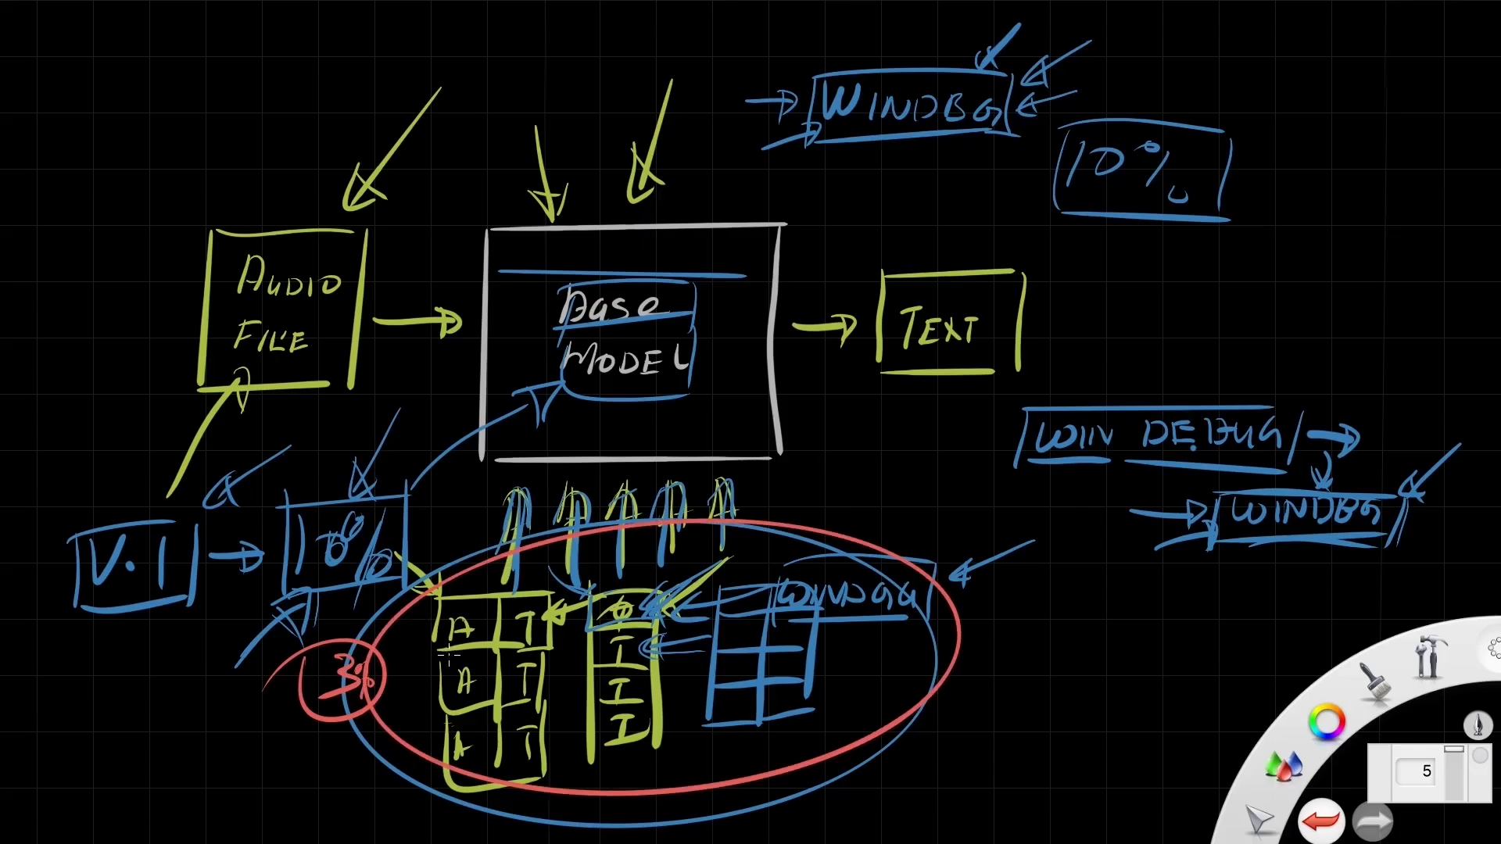
mouse_move(35, 726)
left_mouse_down()
mouse_move(105, 613)
mouse_move(114, 647)
left_mouse_up()
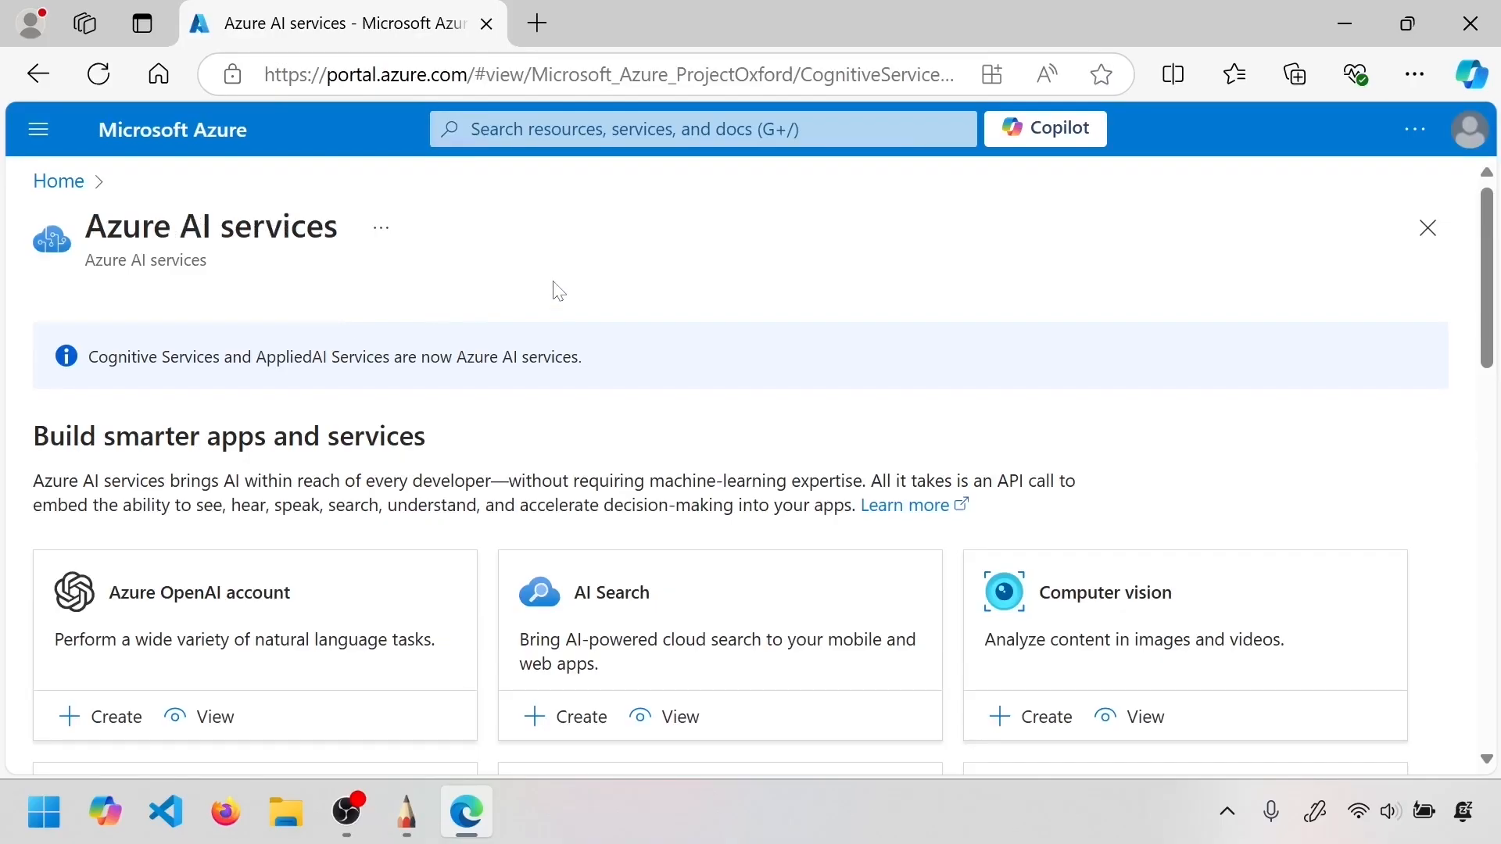
Switch to the Azure portal's Azure AI services page in Edge and view the existing Speech service resources
scroll(558, 291, "down", 3)
scroll(553, 292, "up", 3)
scroll(395, 255, "down", 8)
scroll(1133, 470, "up", 3)
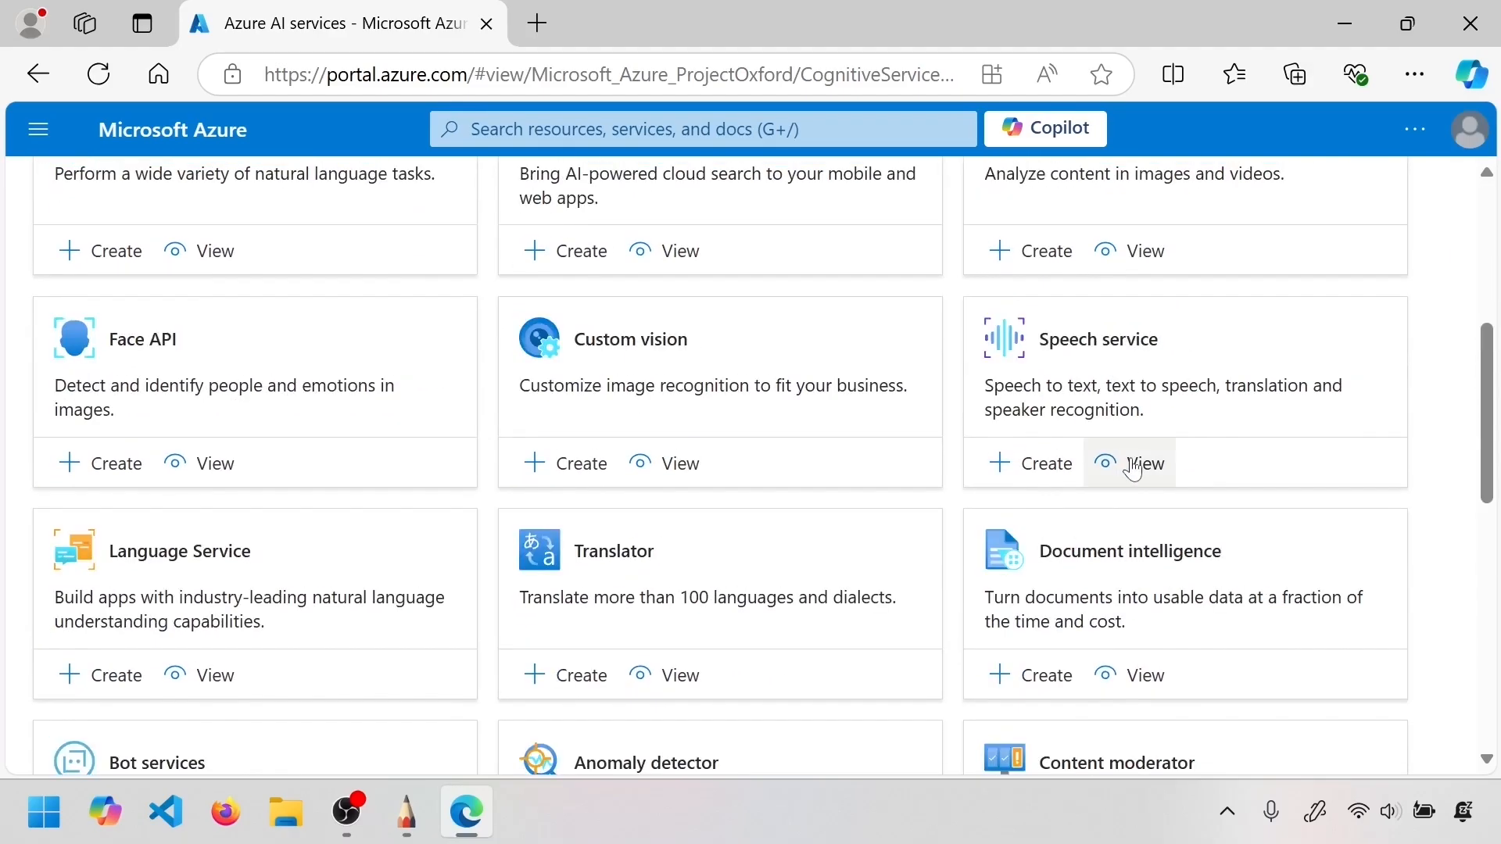
left_click(1132, 470)
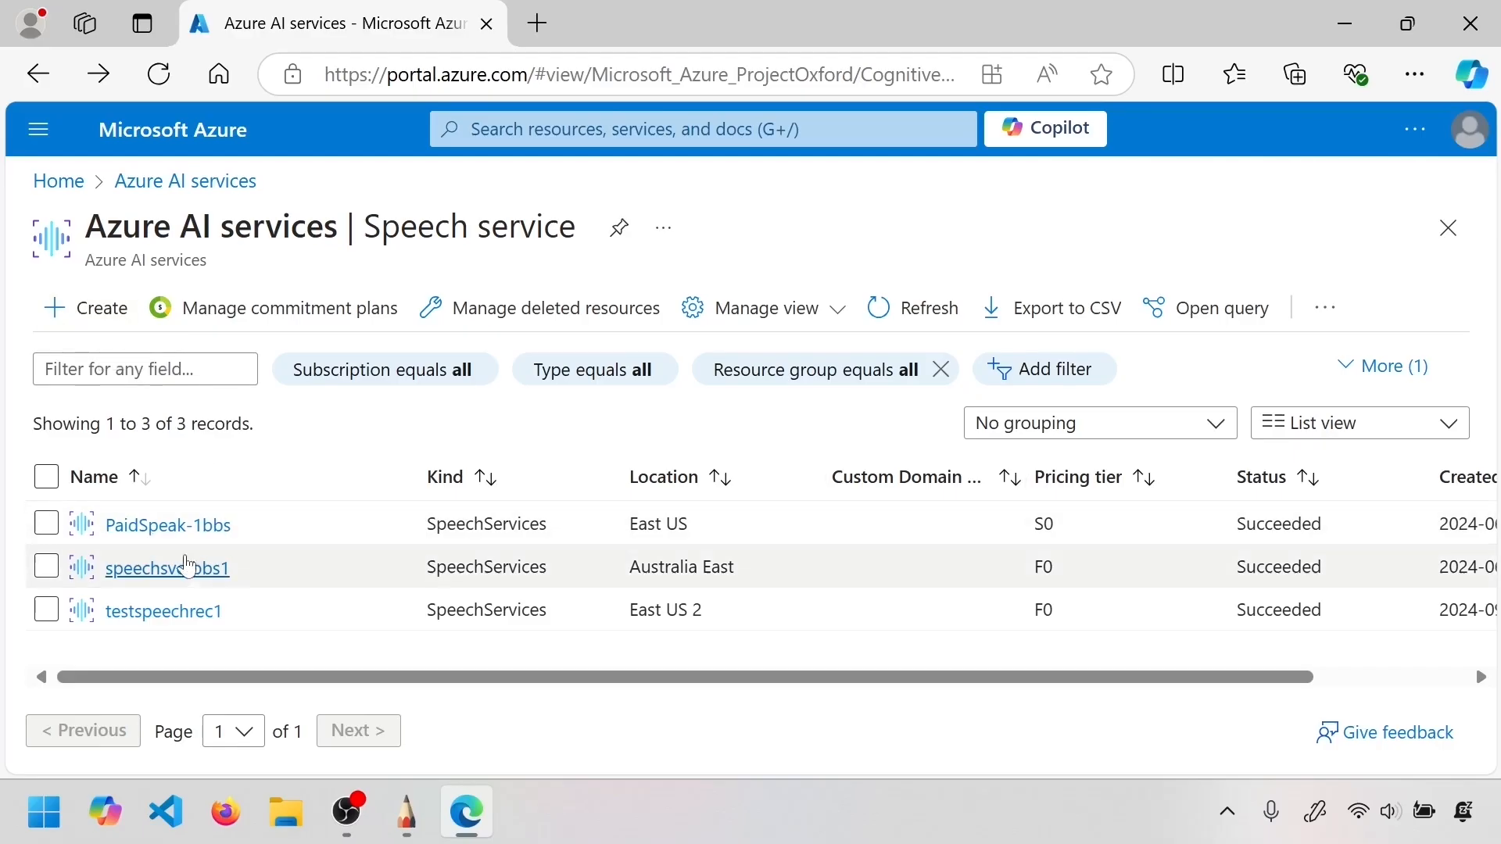
Open the speechsvc-bbs1 speech resource and launch Speech Studio from its overview
left_click(170, 577)
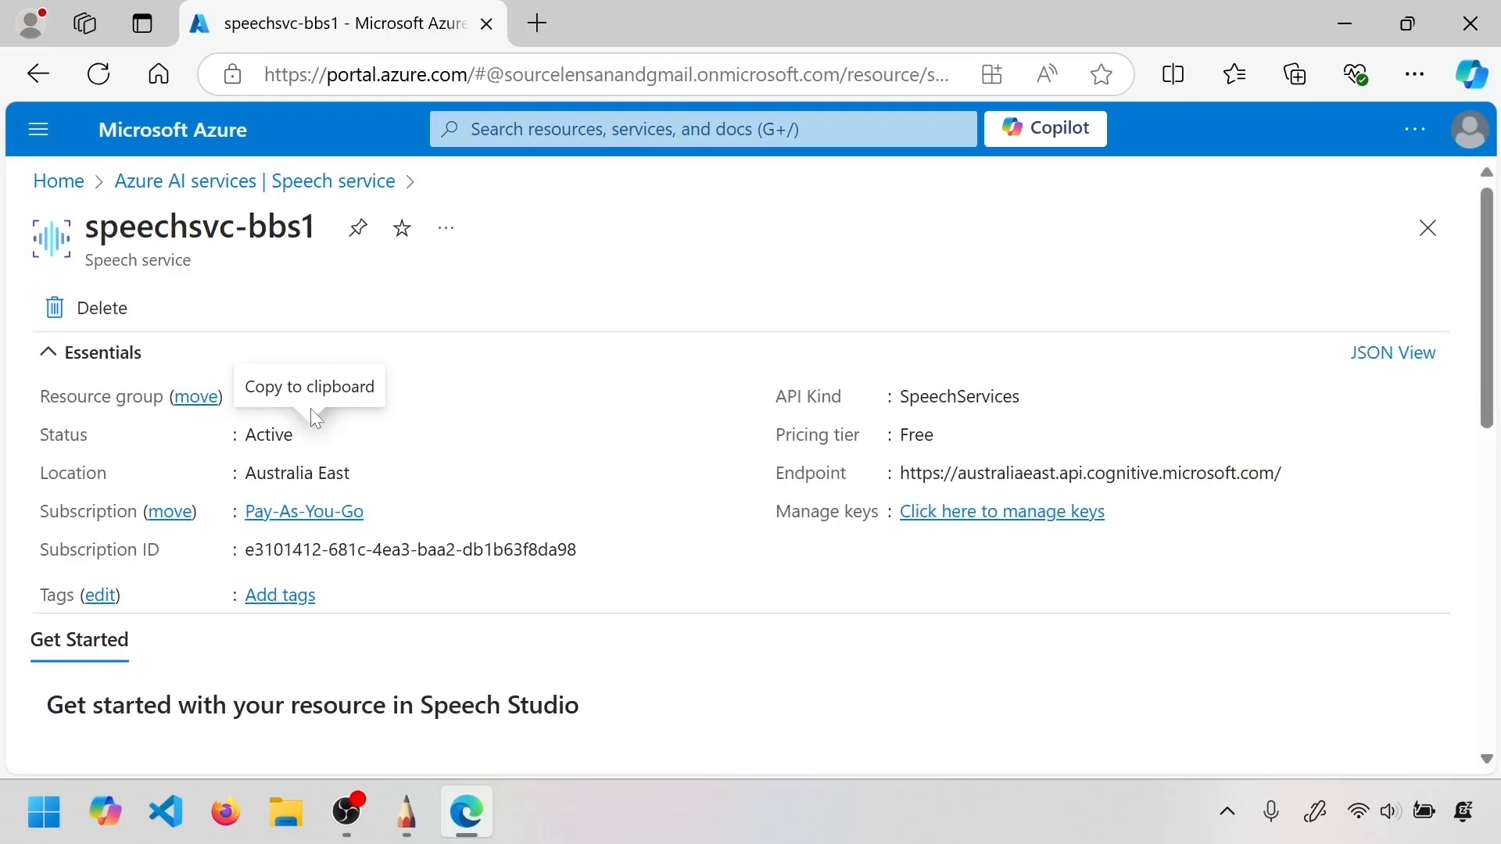
scroll(594, 406, "down", 1)
scroll(594, 406, "down", 2)
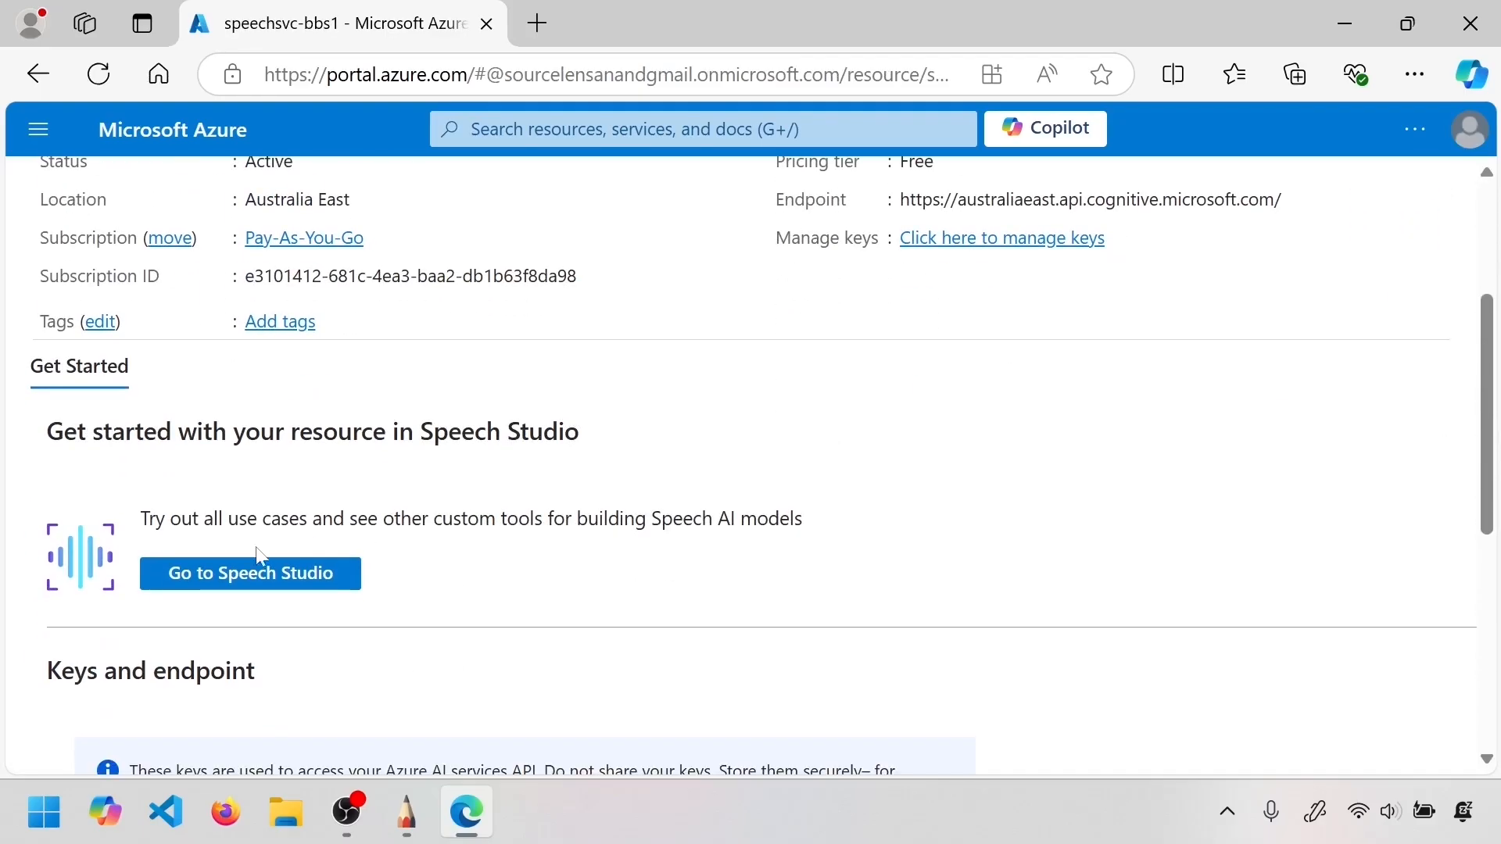
left_click(288, 578)
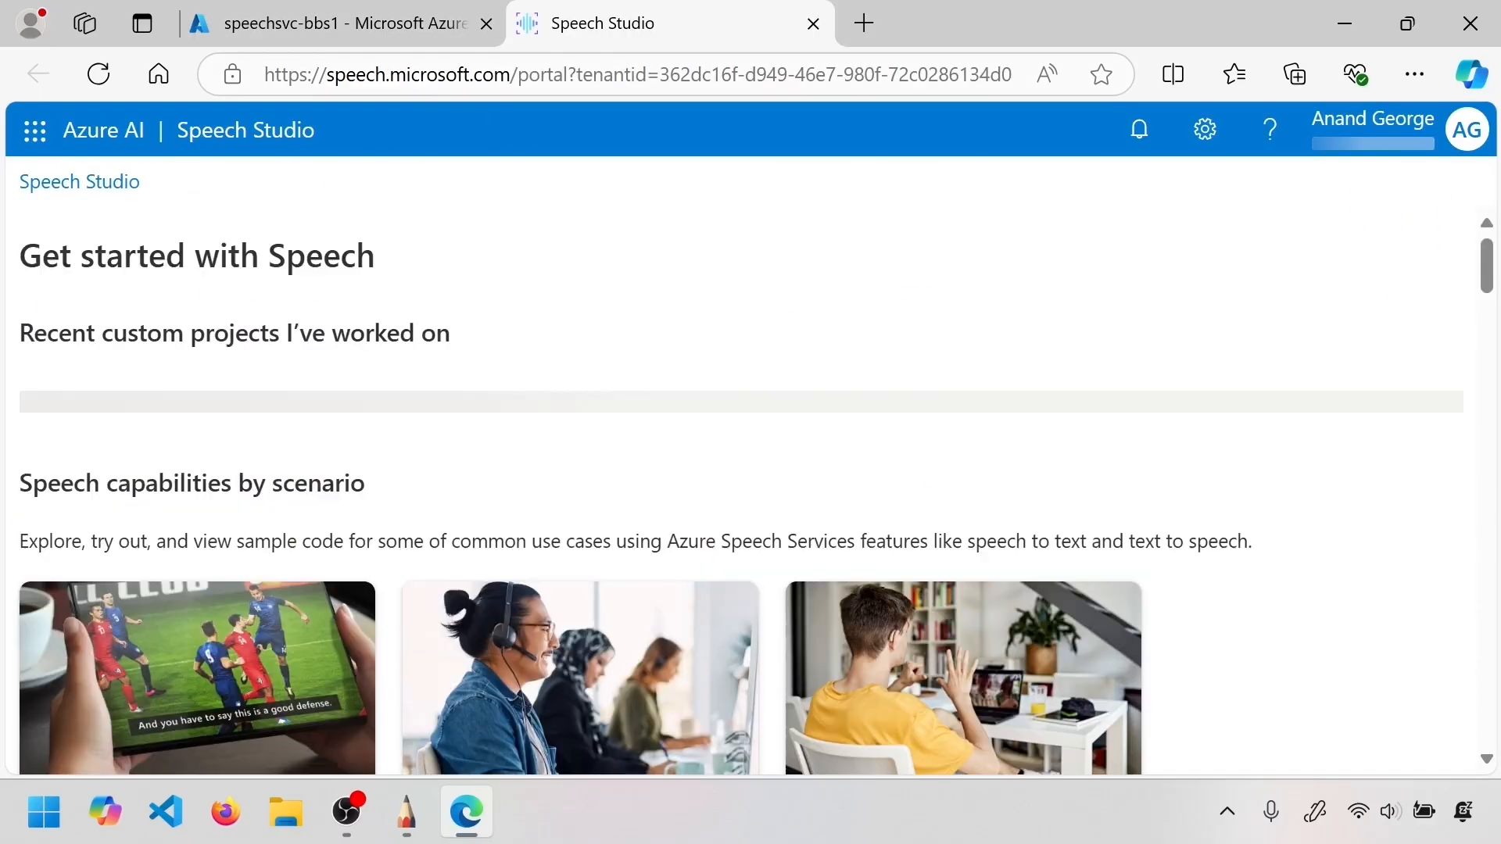
Look over the Speech Studio site address and home page, covering the scenario, speech to text and text to speech offerings
left_click_drag(512, 73, 334, 73)
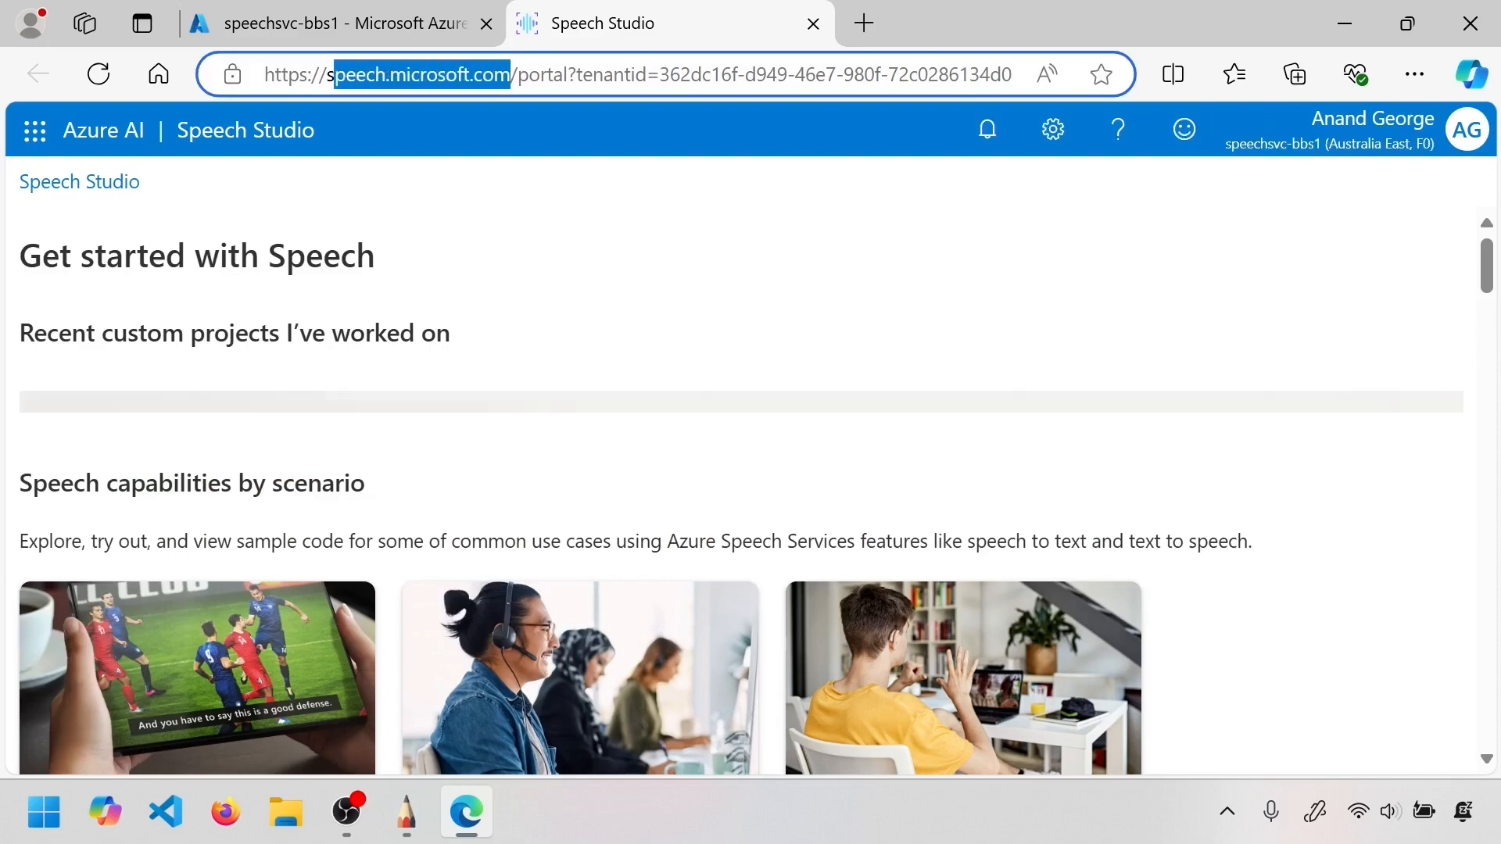
left_click(429, 398)
scroll(429, 399, "down", 8)
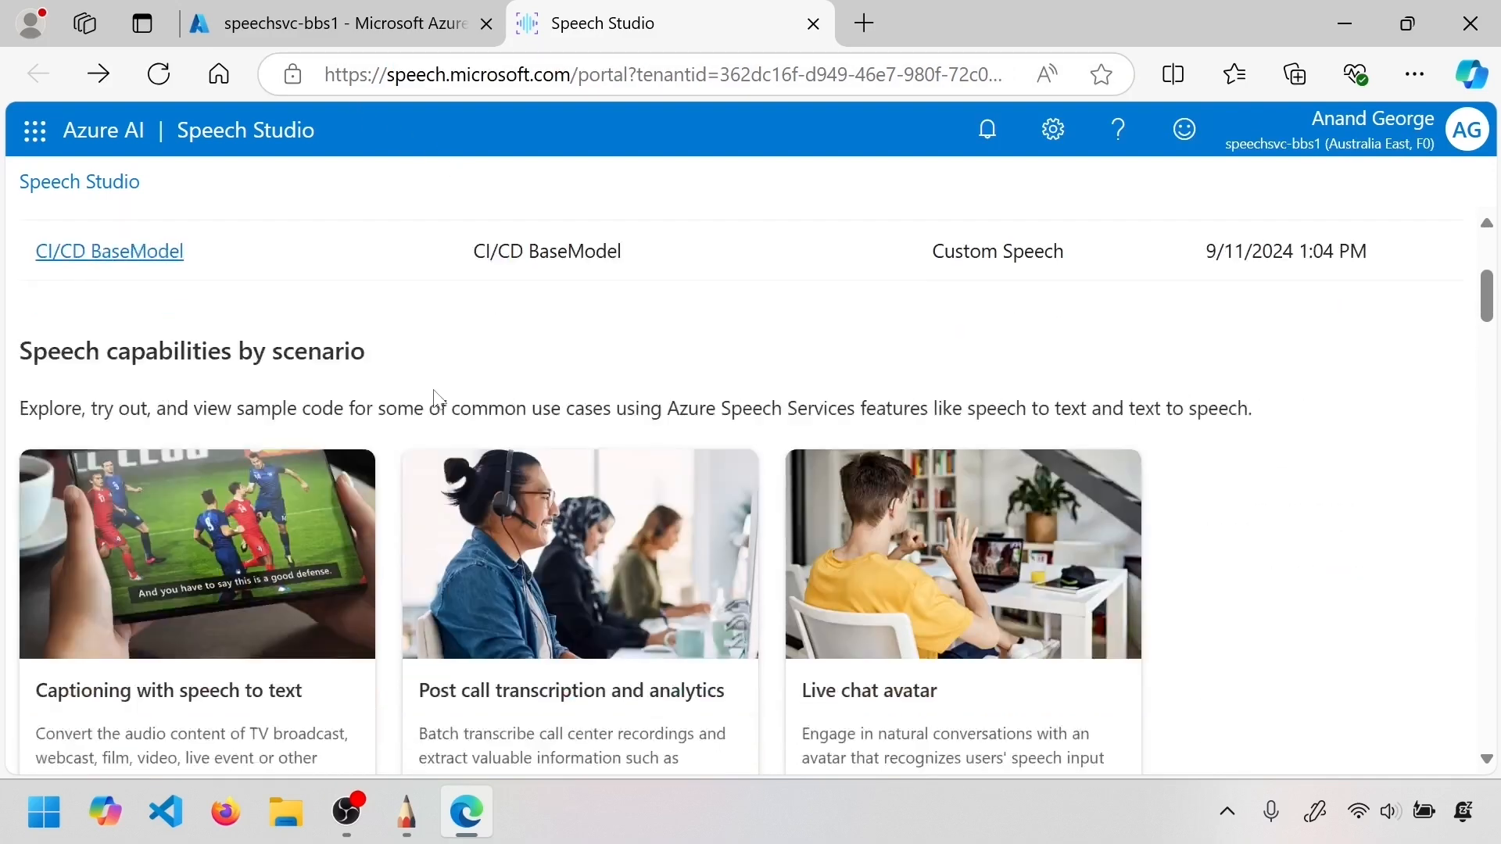
scroll(435, 401, "down", 7)
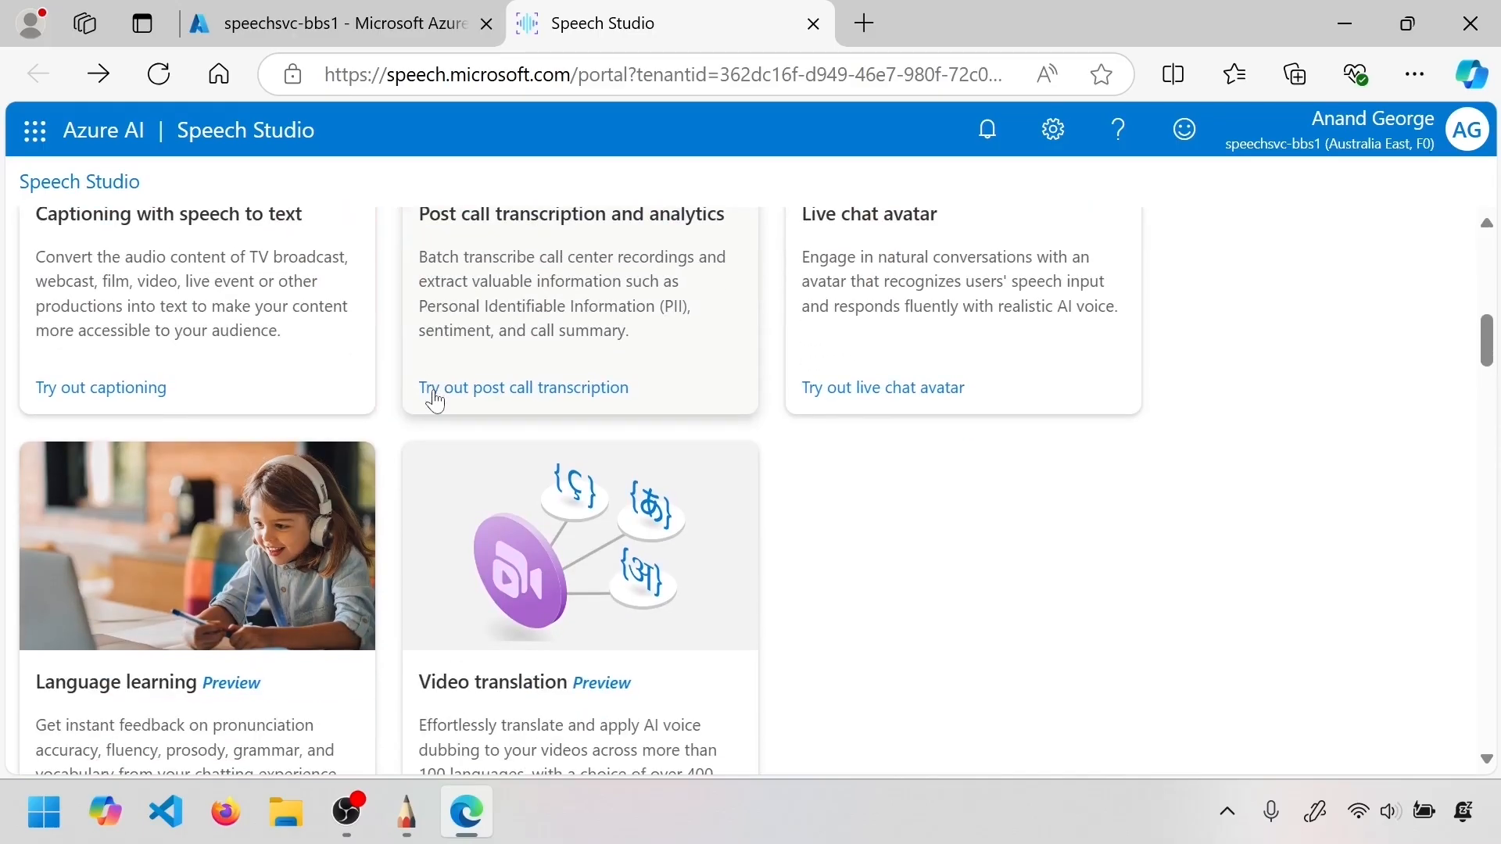
scroll(436, 401, "down", 8)
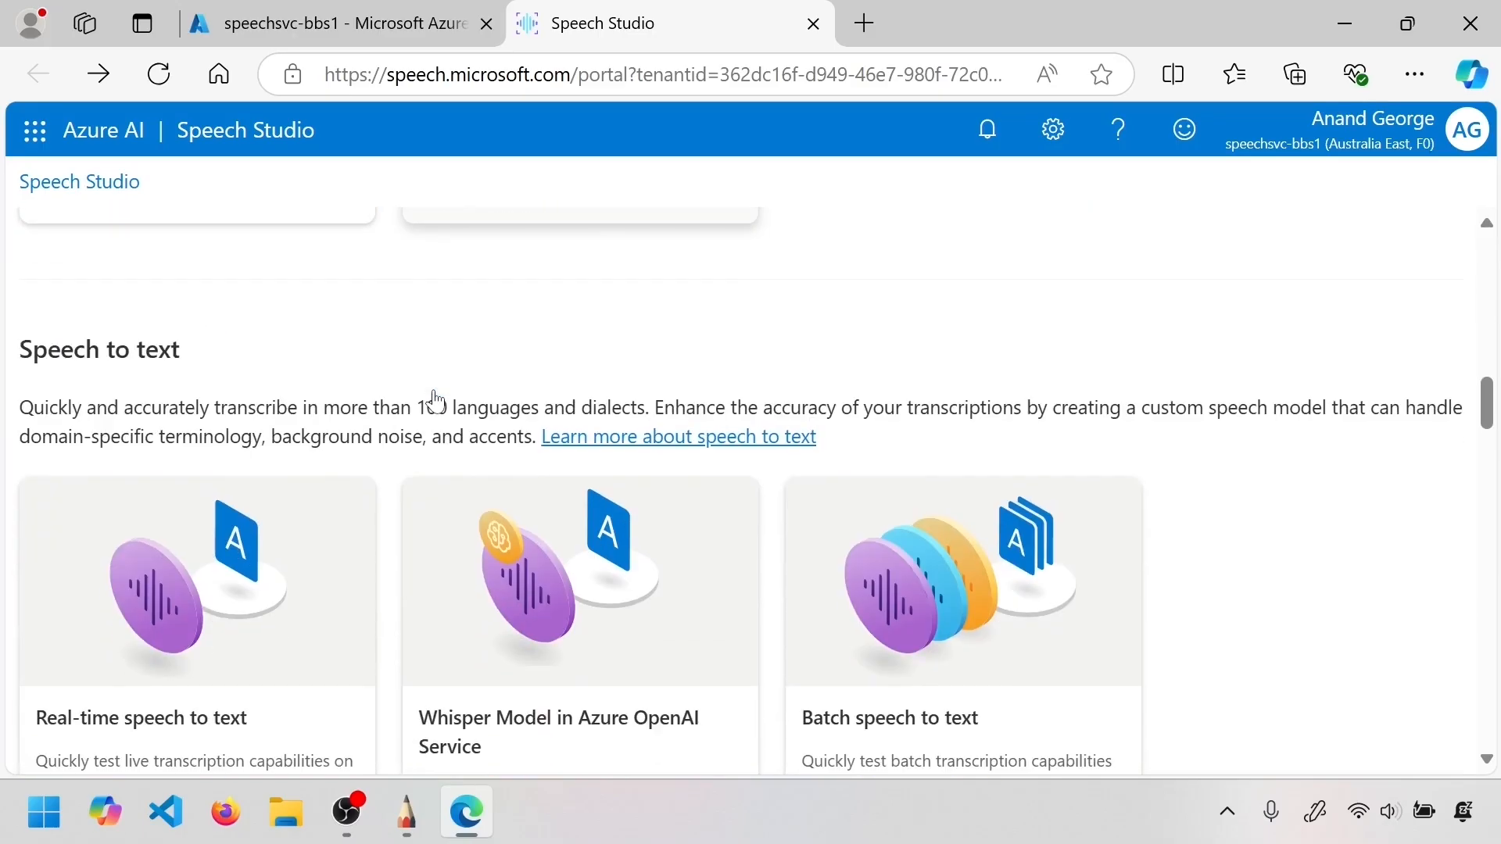
scroll(435, 399, "up", 5)
scroll(436, 401, "down", 14)
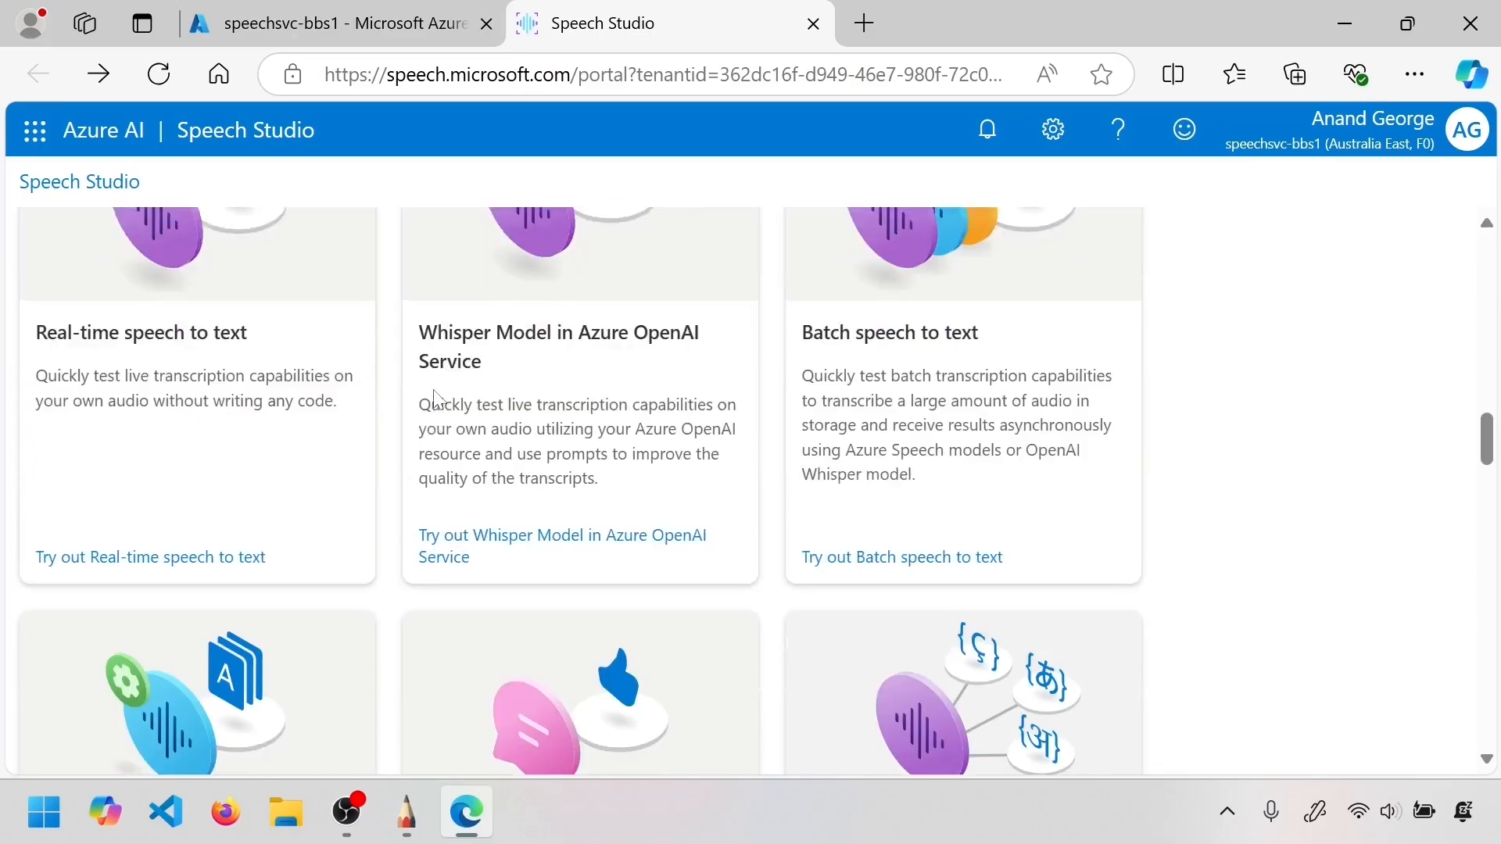
scroll(268, 368, "down", 3)
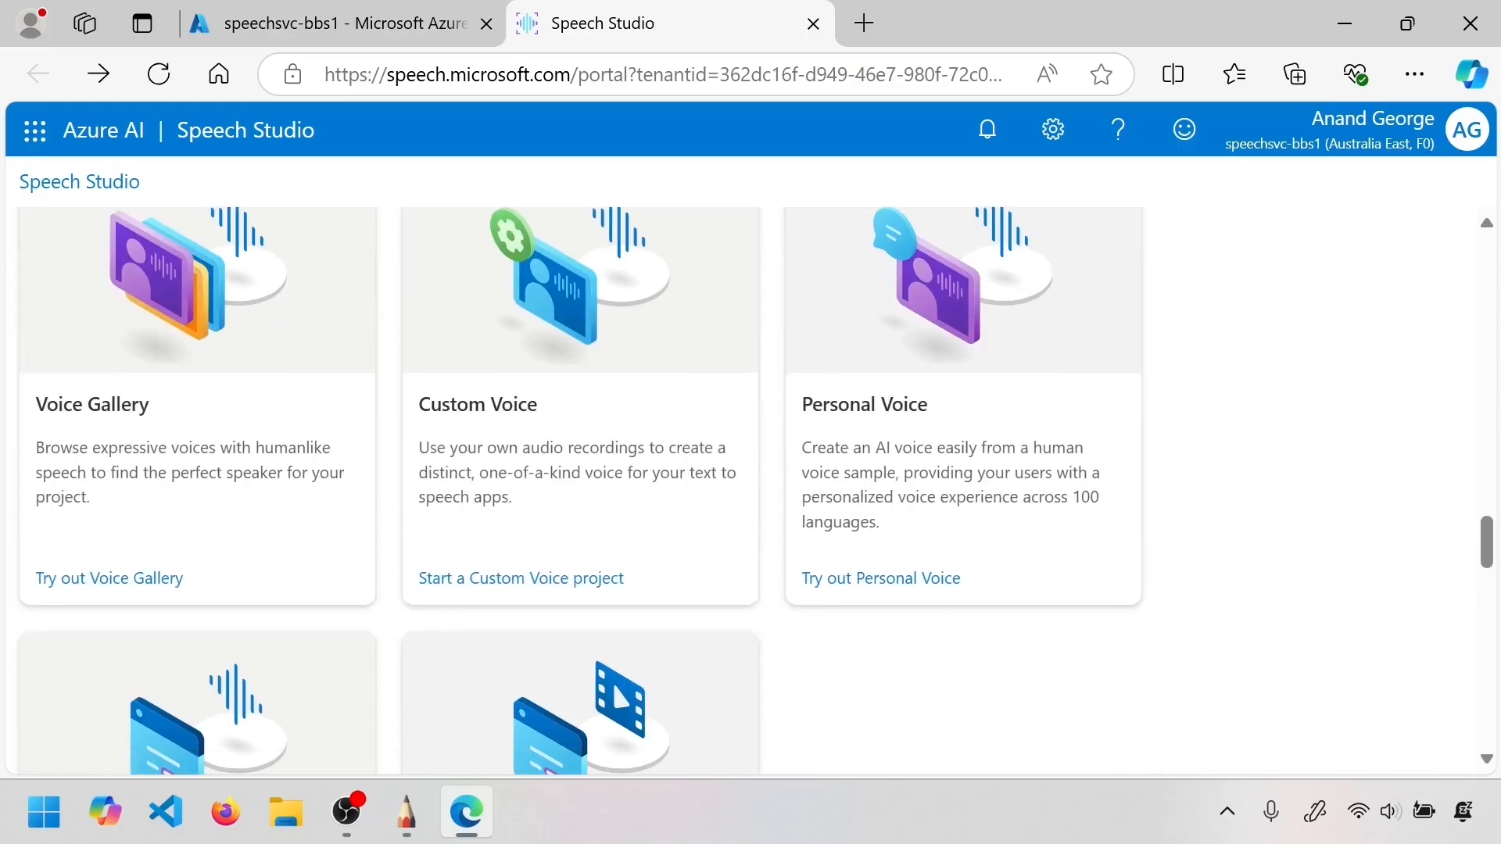
scroll(293, 390, "down", 5)
scroll(293, 391, "down", 10)
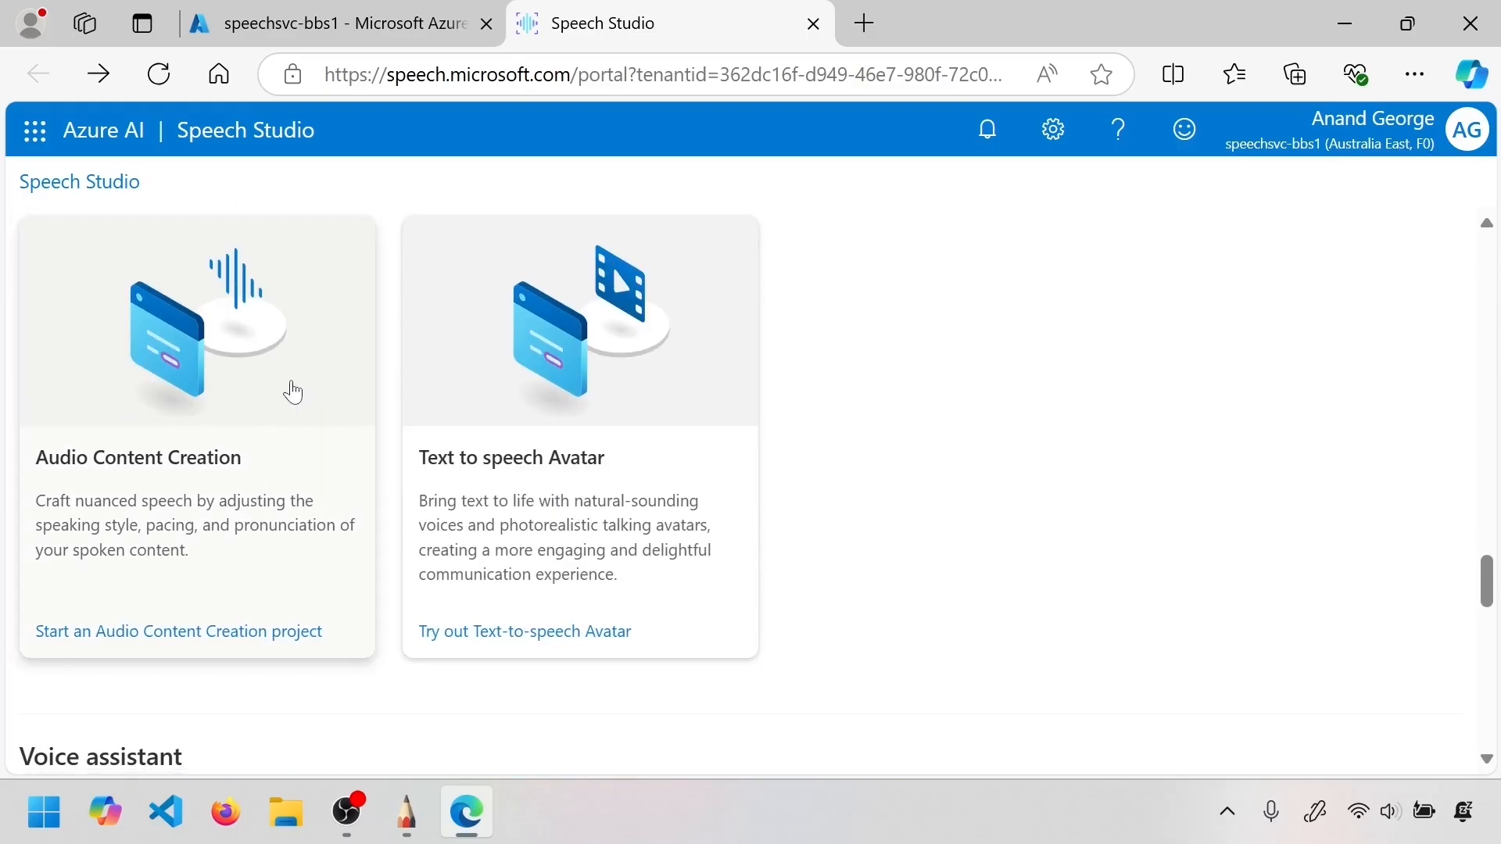
Open Custom Speech from the Speech to text section of the Speech Studio home page
scroll(293, 391, "up", 20)
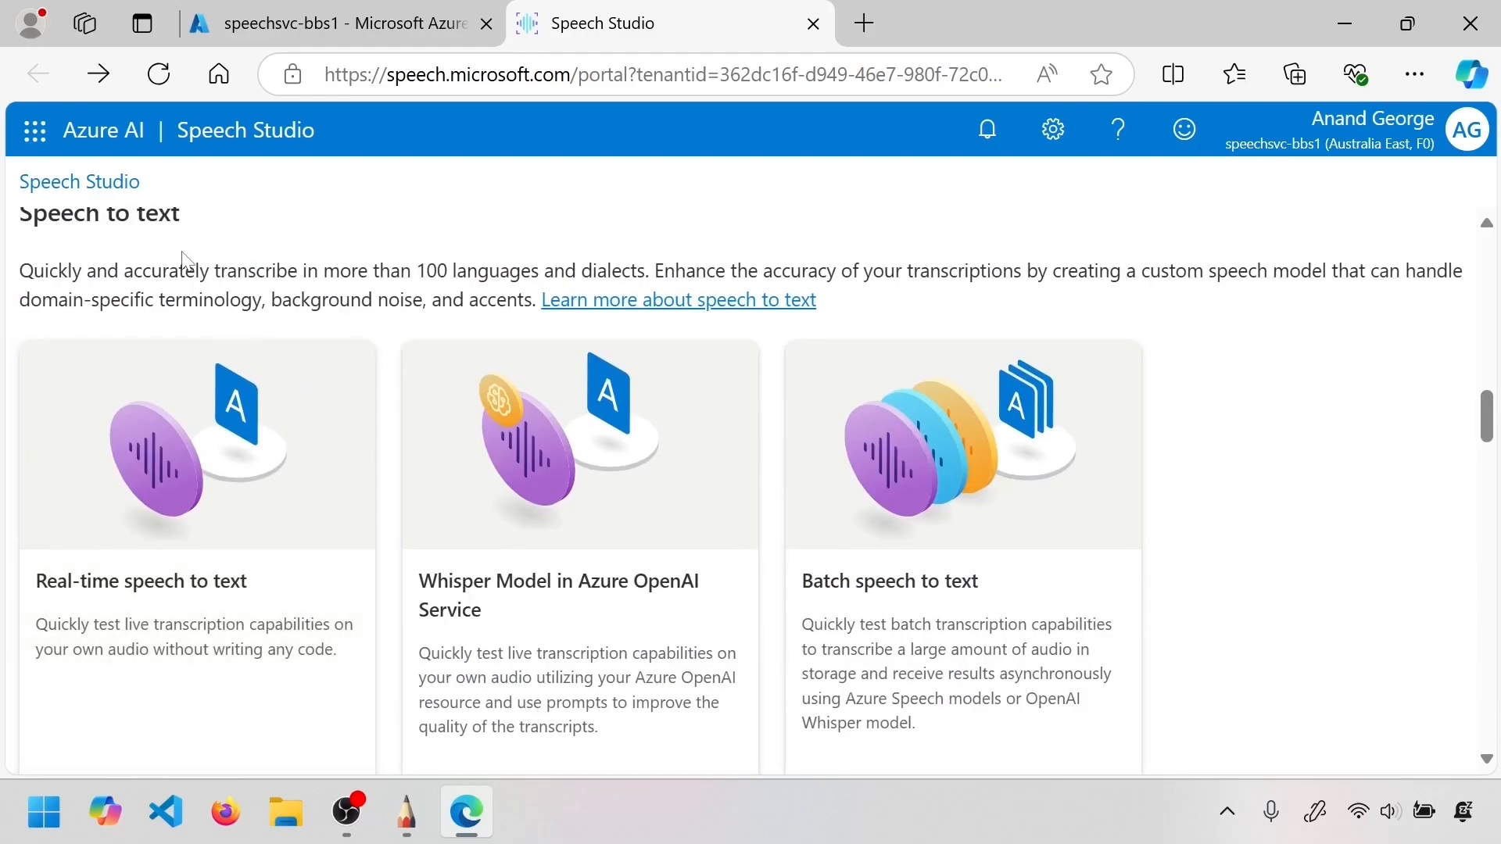
scroll(141, 266, "down", 6)
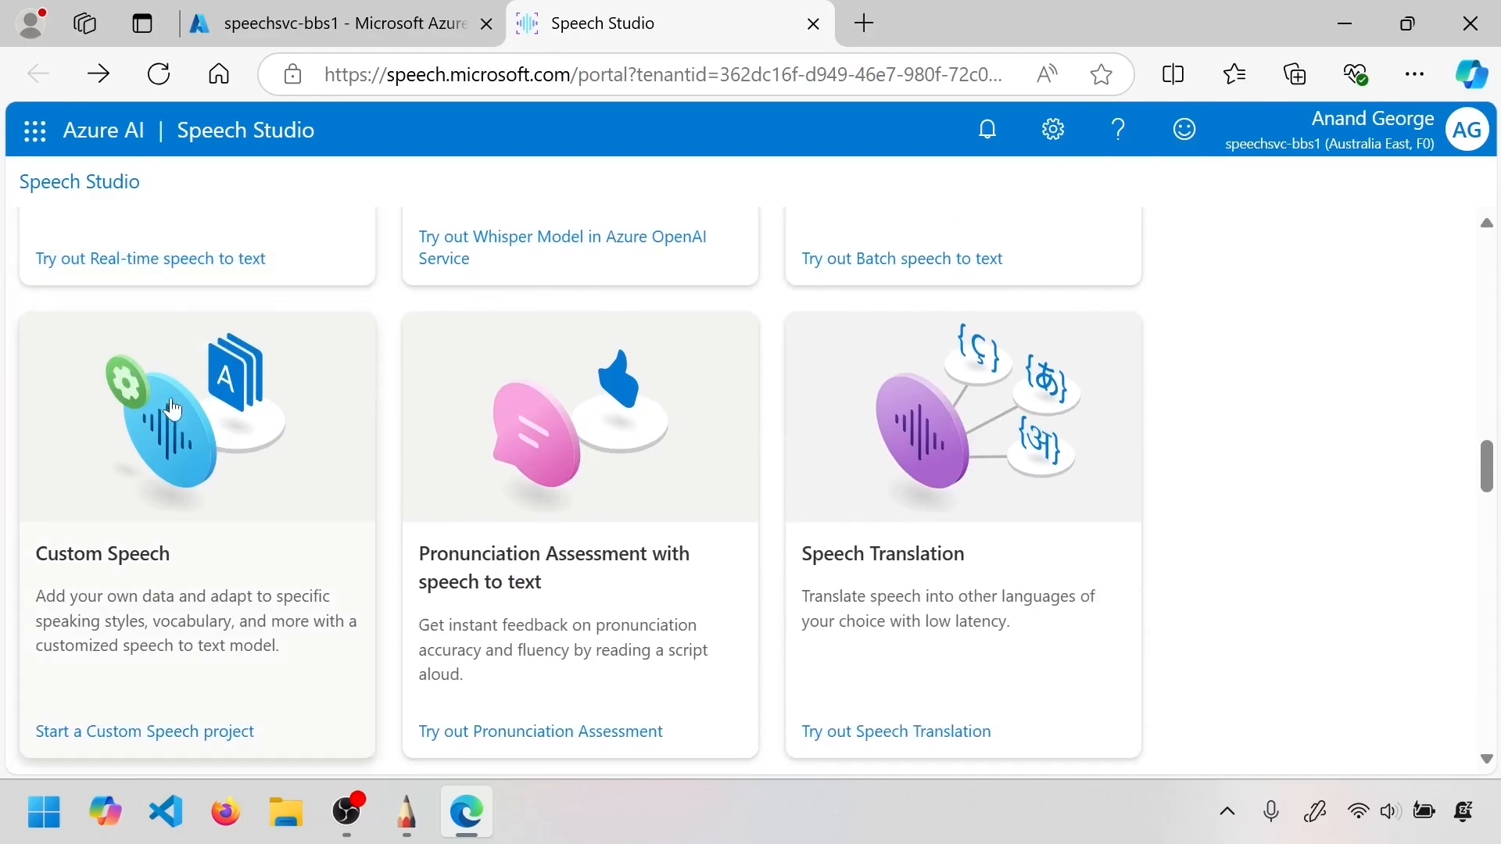
left_click(104, 566)
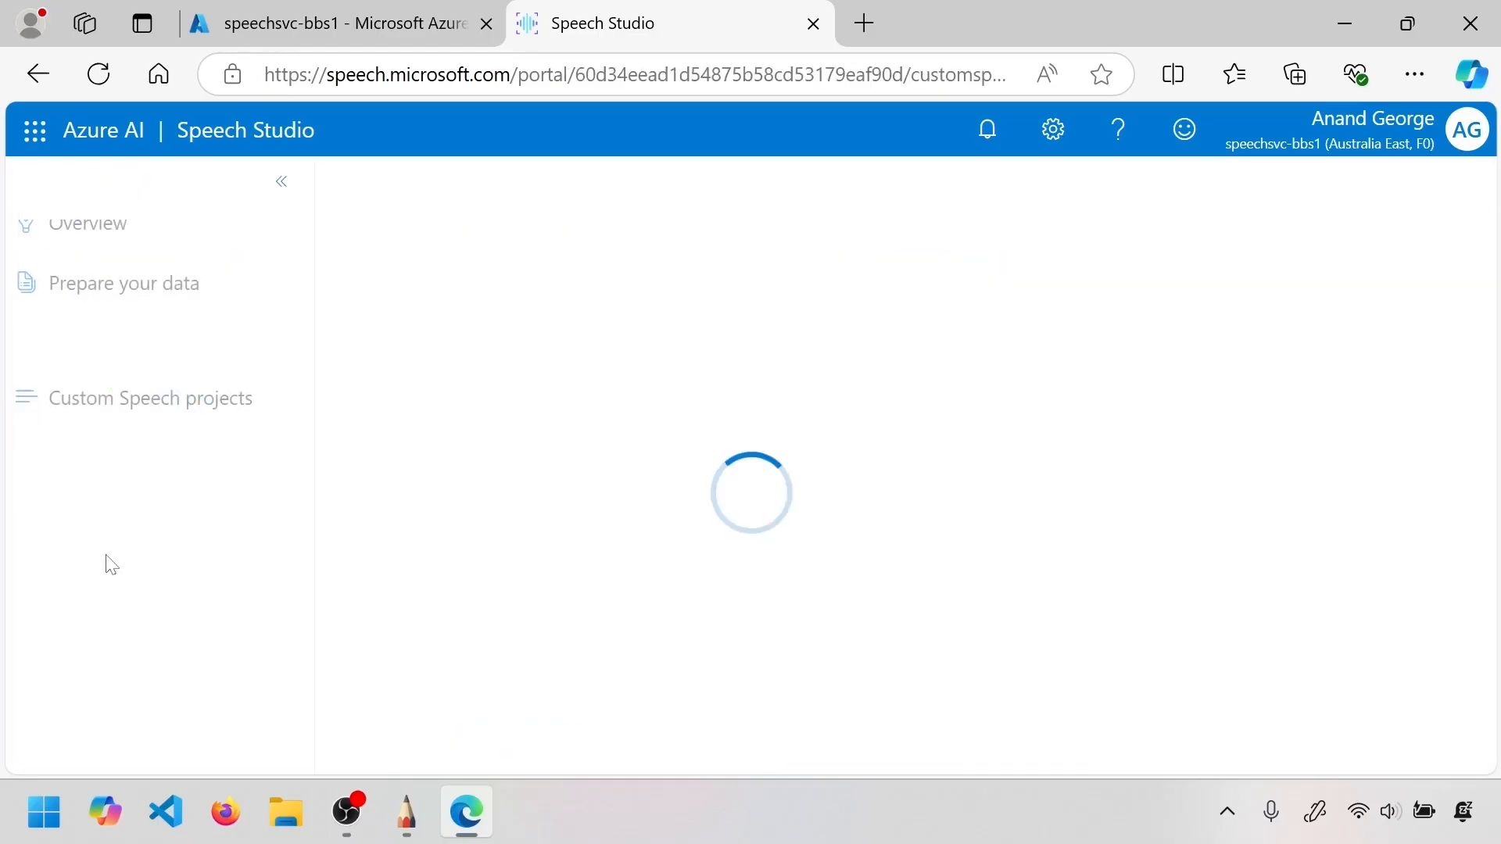
Examine the Steps to create a Custom Speech model on the overview, highlighting the Evaluate step's description while reading
scroll(107, 563, "down", 6)
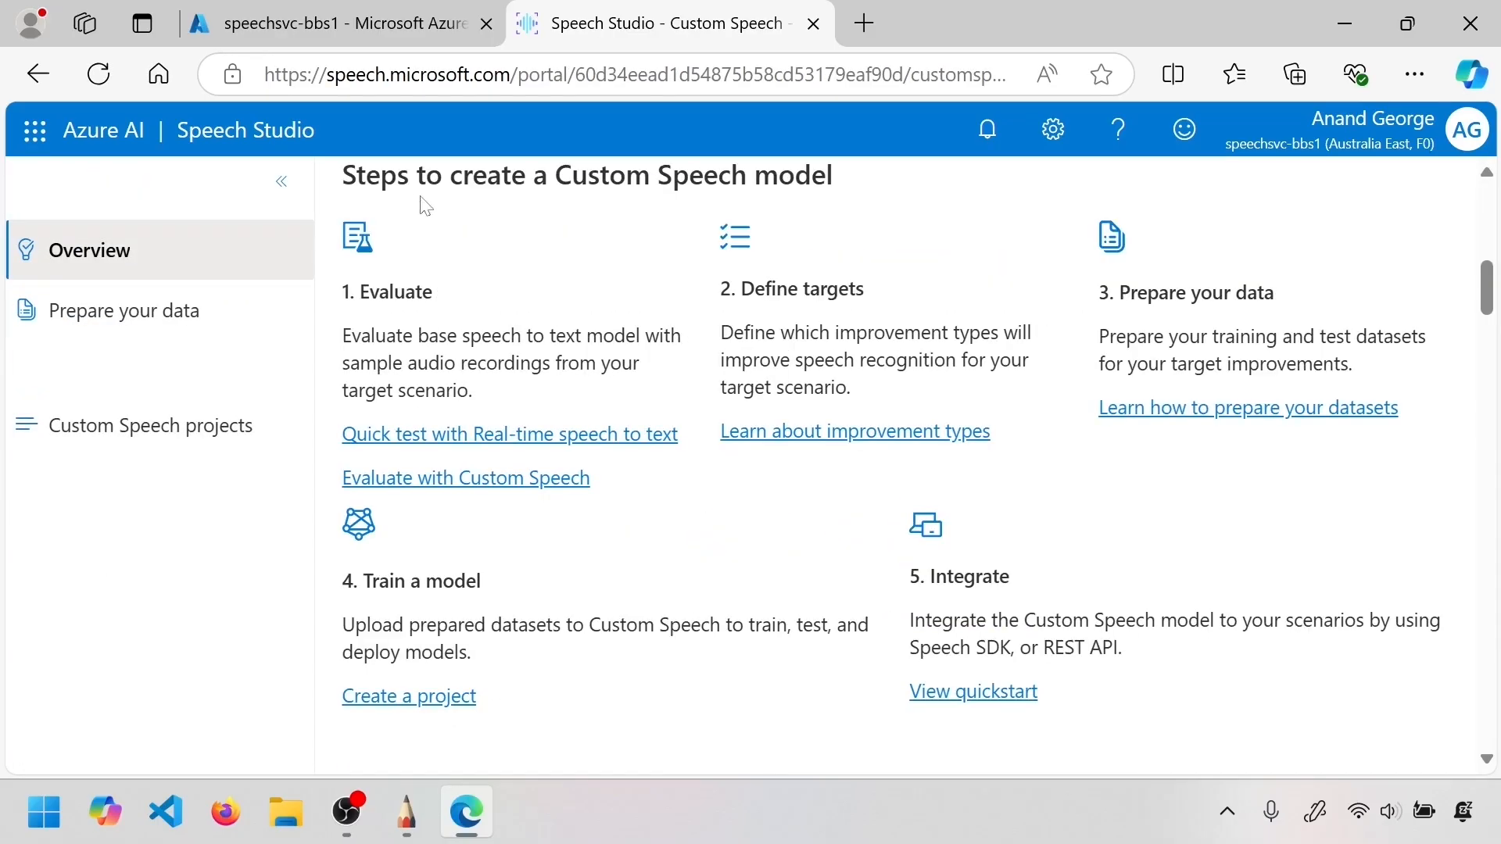
left_click_drag(356, 176, 834, 177)
left_click(621, 252)
left_click_drag(473, 390, 344, 334)
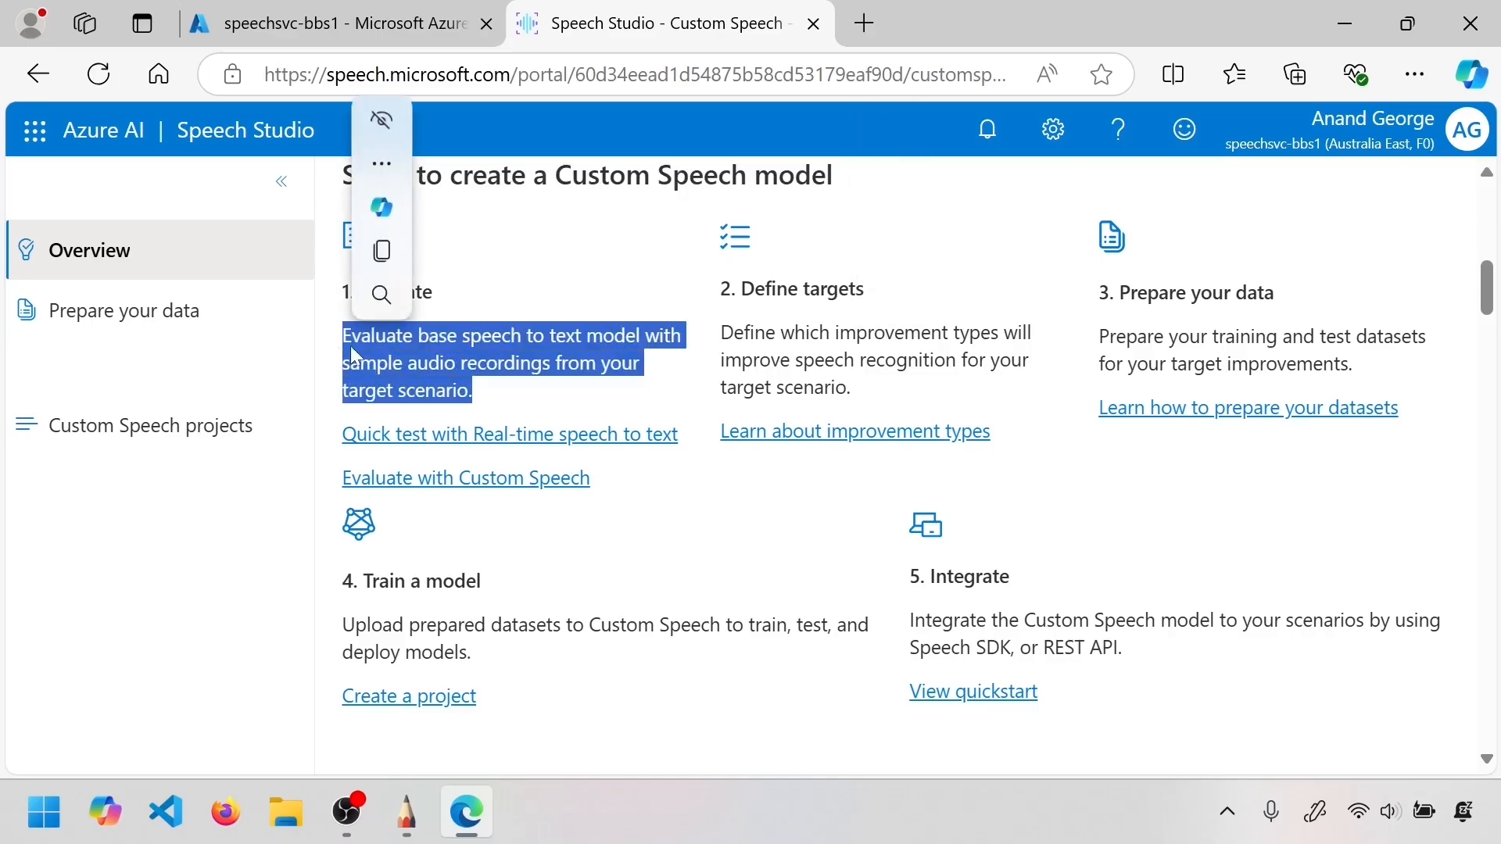
left_click(497, 395)
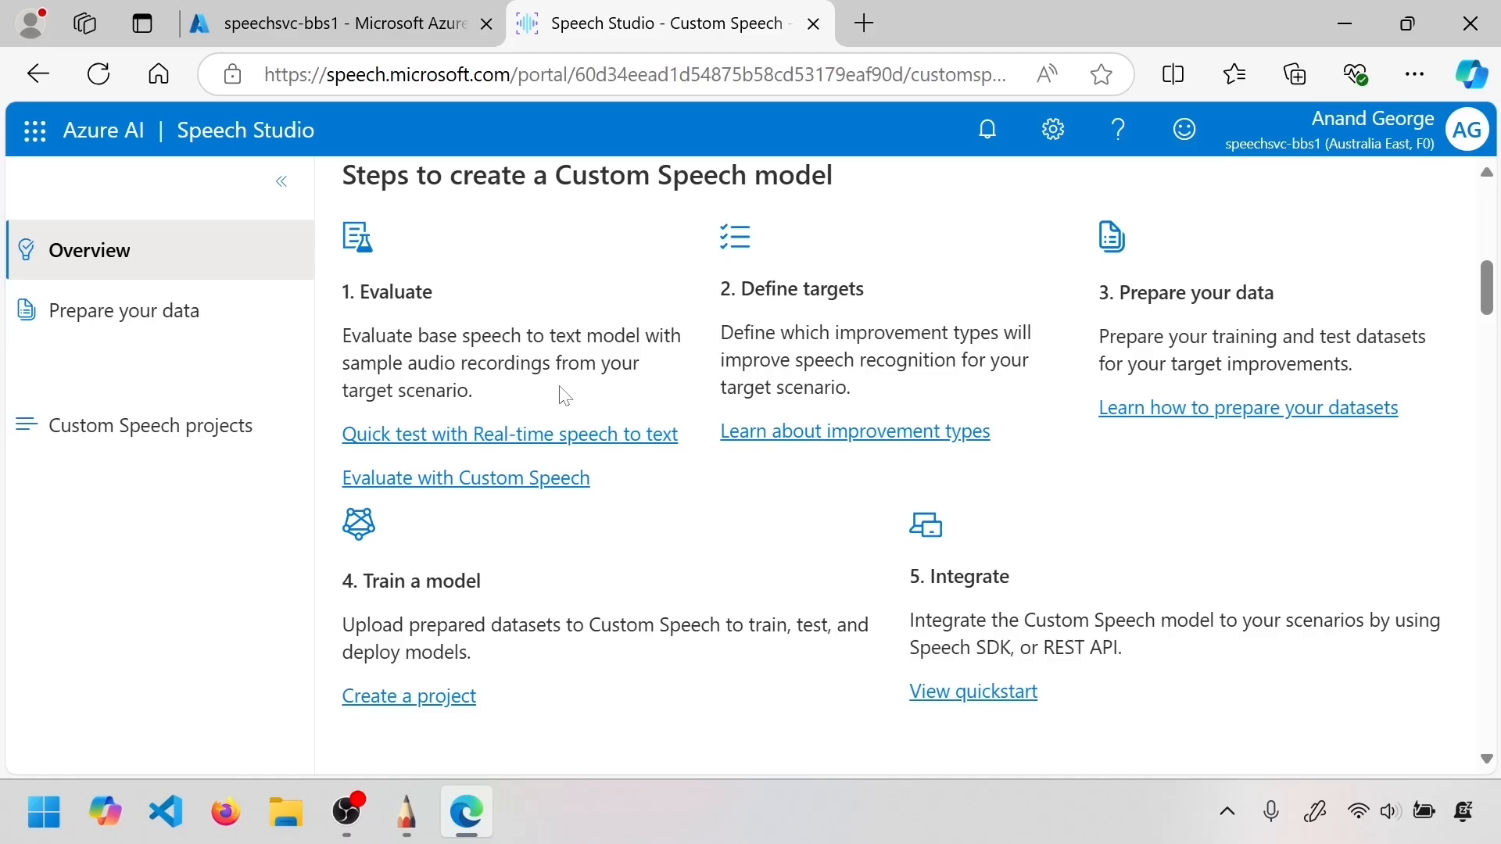
left_click_drag(491, 397, 348, 341)
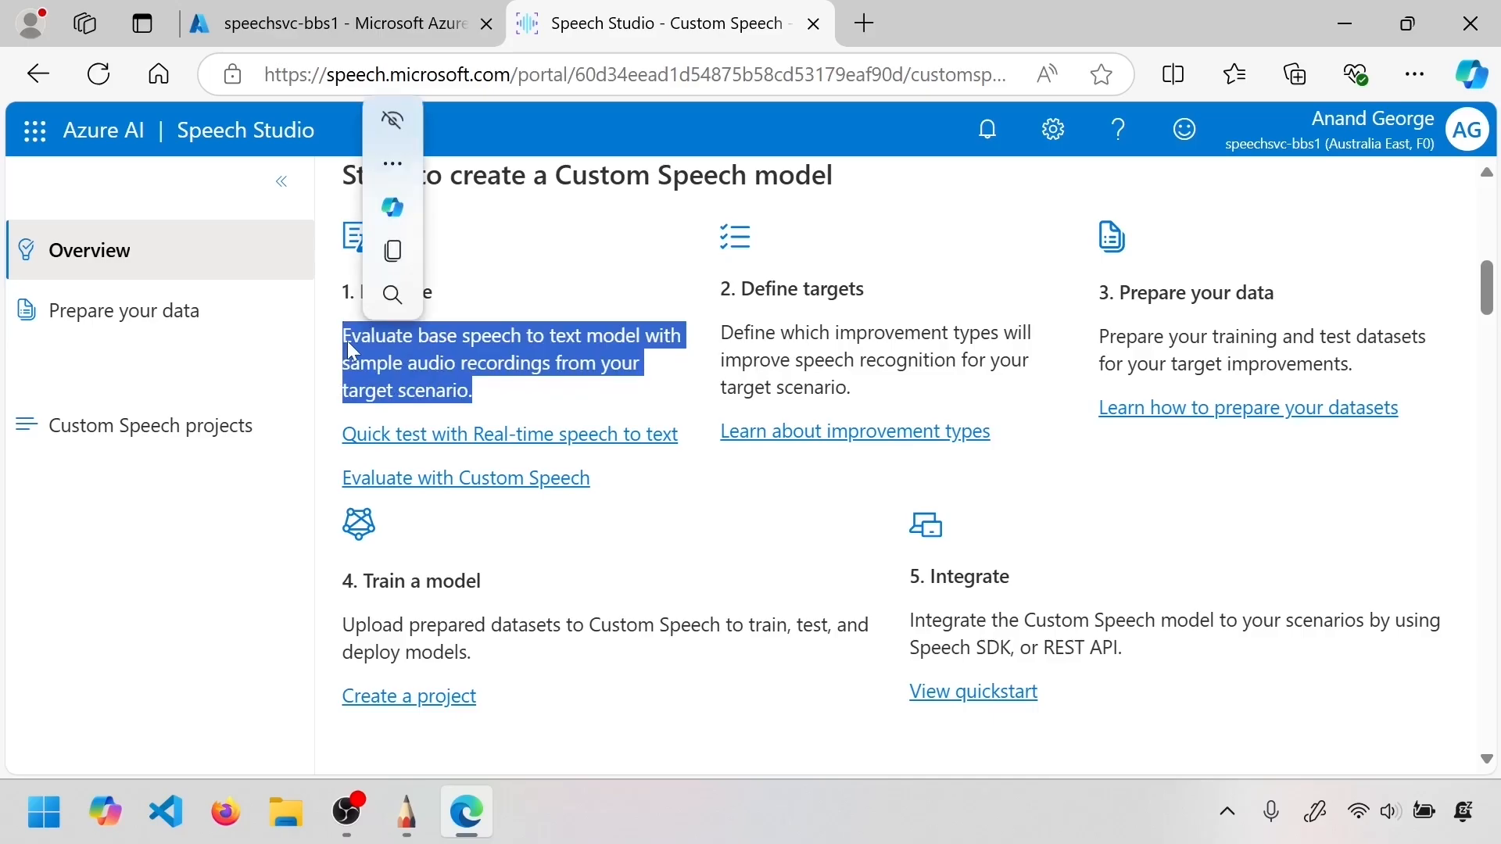
left_click(483, 398)
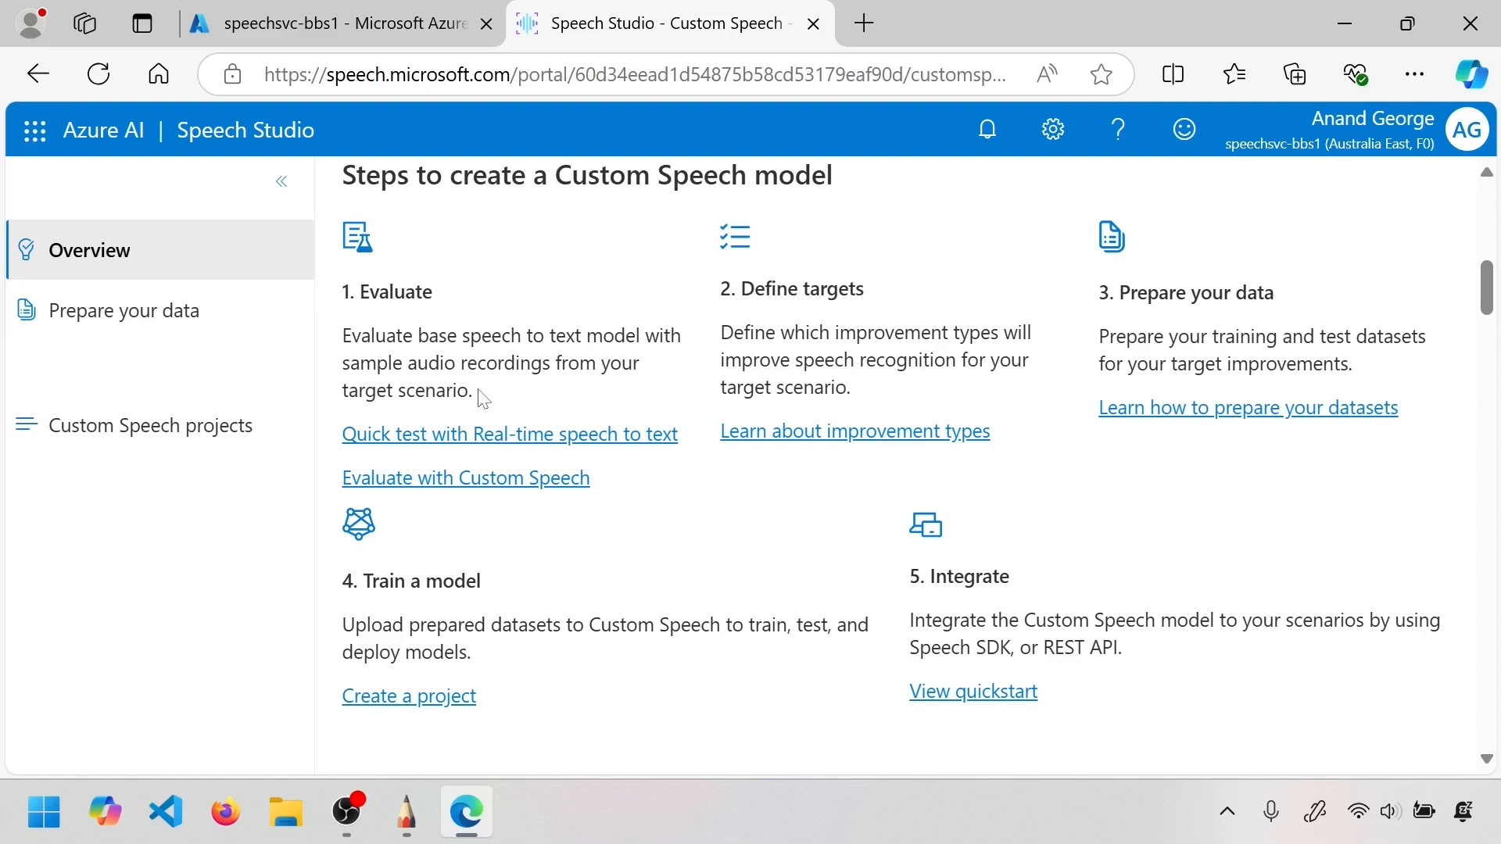
left_click_drag(471, 390, 344, 338)
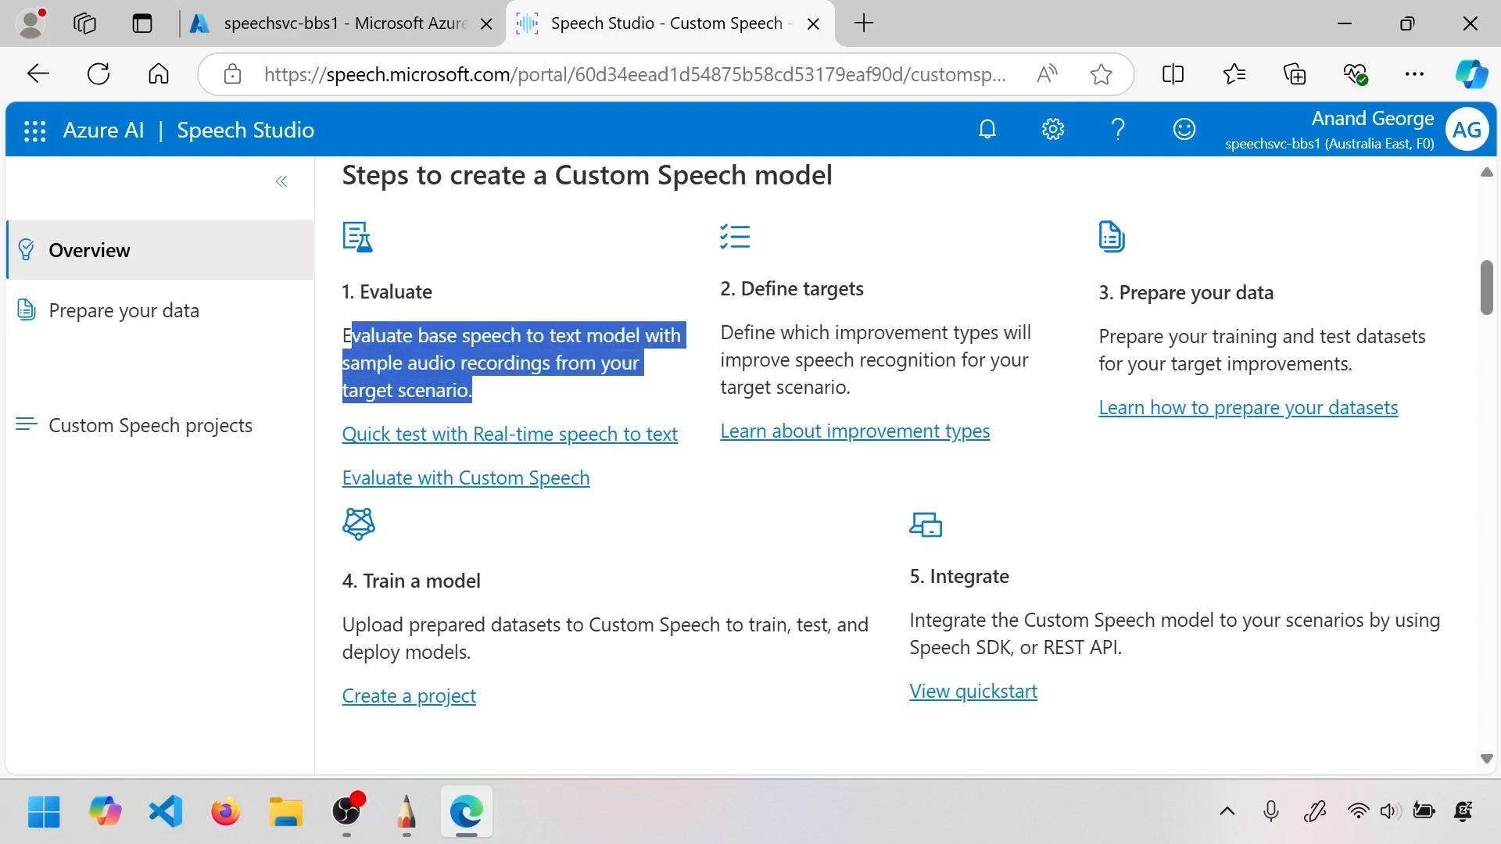
left_click(484, 401)
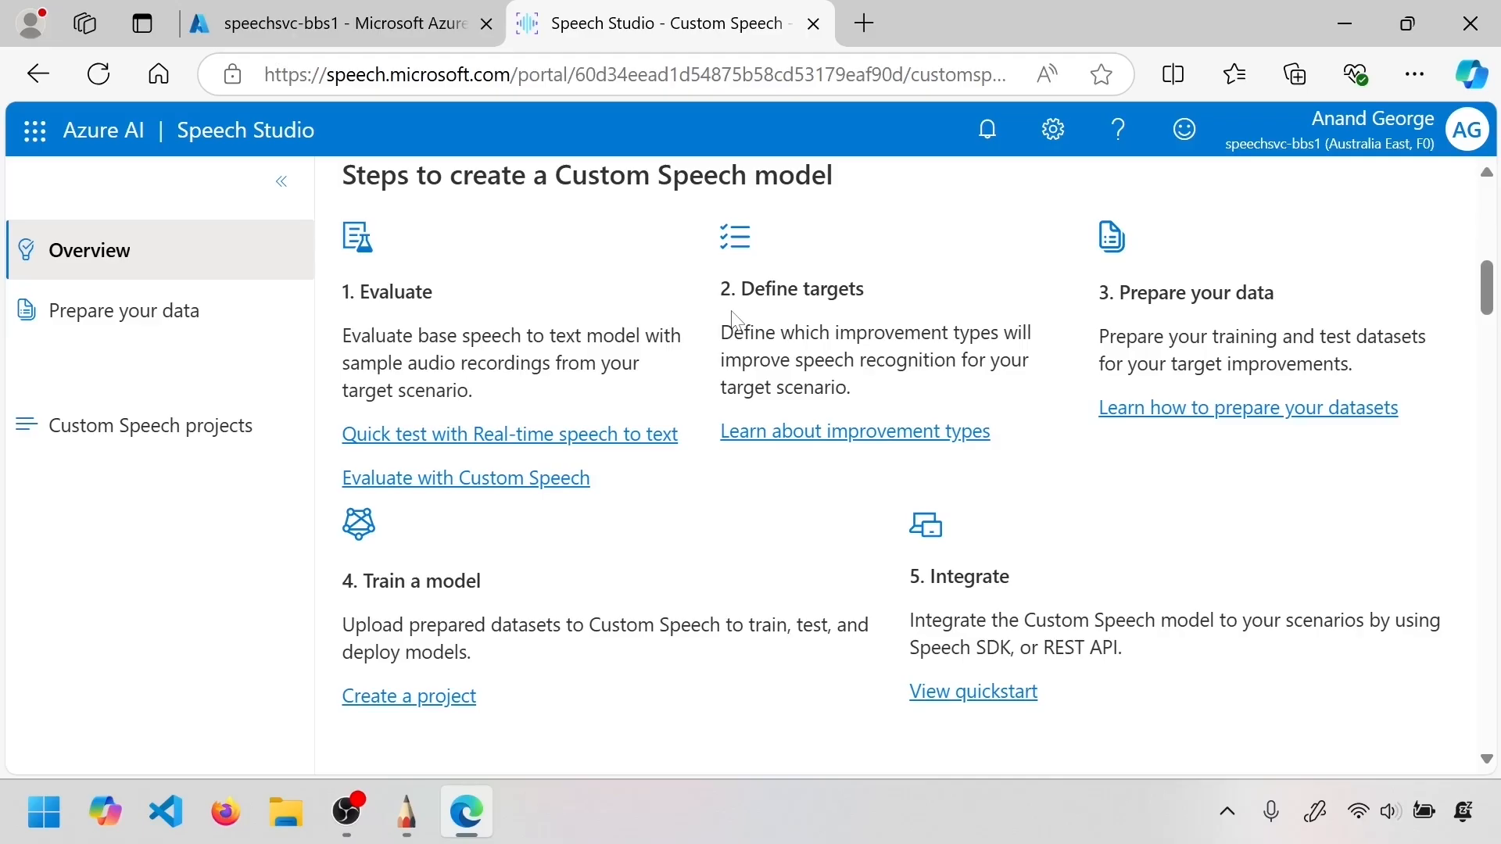
Read the Define targets and Prepare your data steps, highlighting their descriptions in the Custom Speech overview
left_click_drag(742, 289, 856, 290)
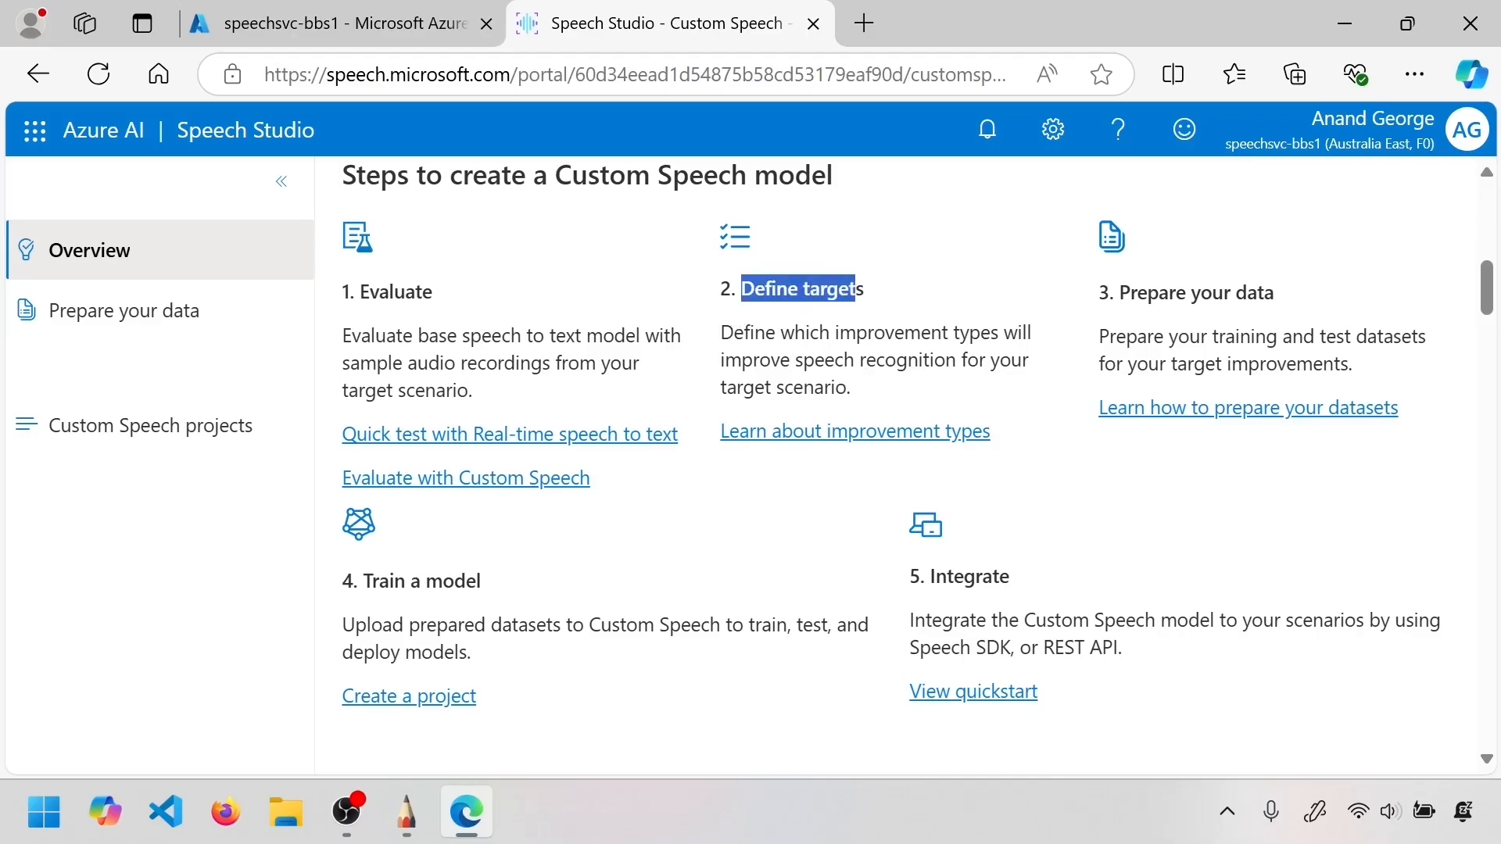
left_click(870, 335)
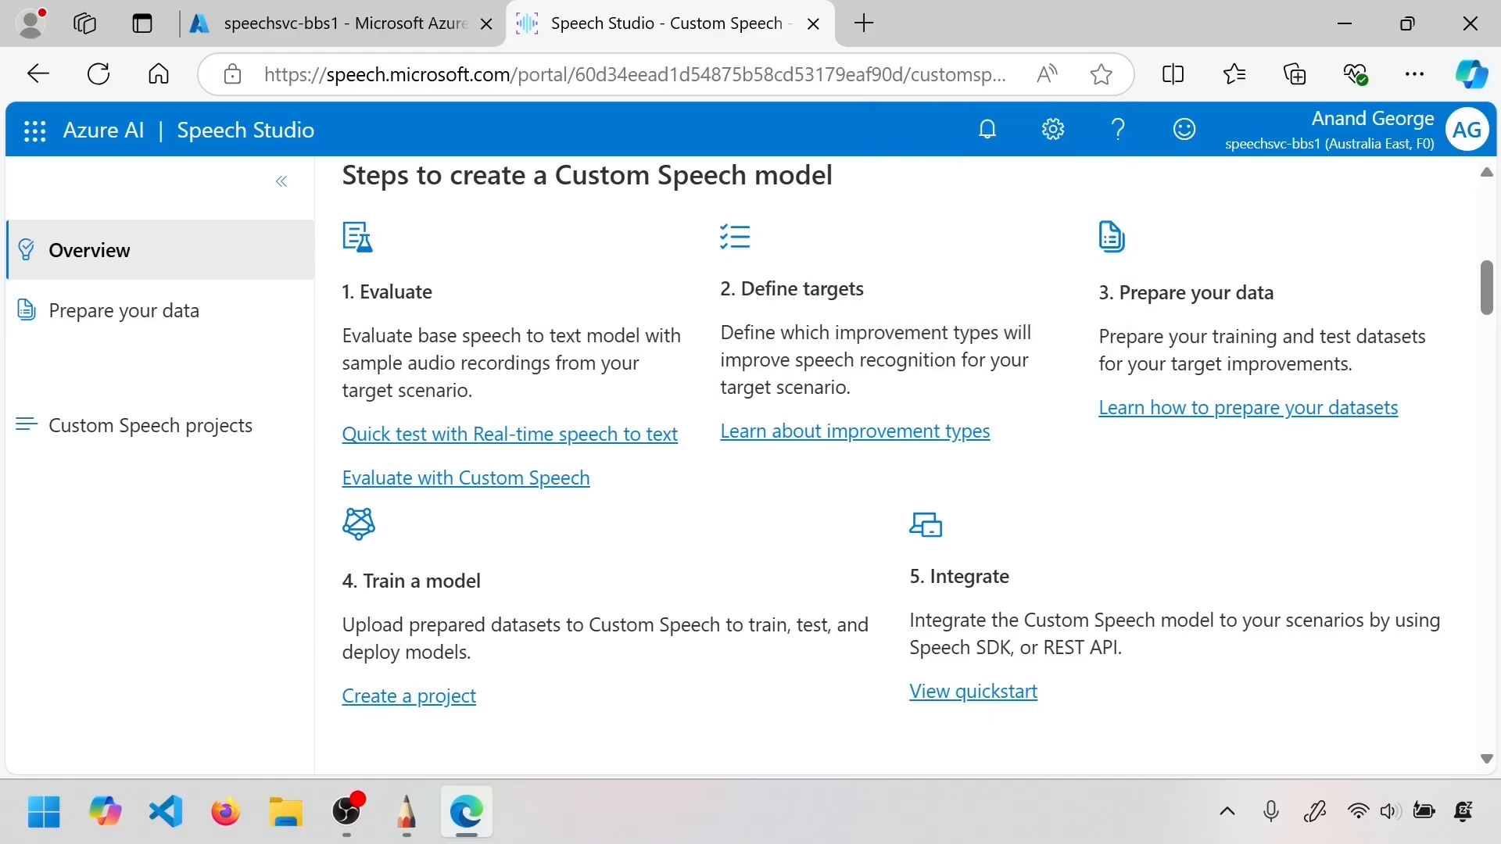
left_click_drag(852, 388, 720, 332)
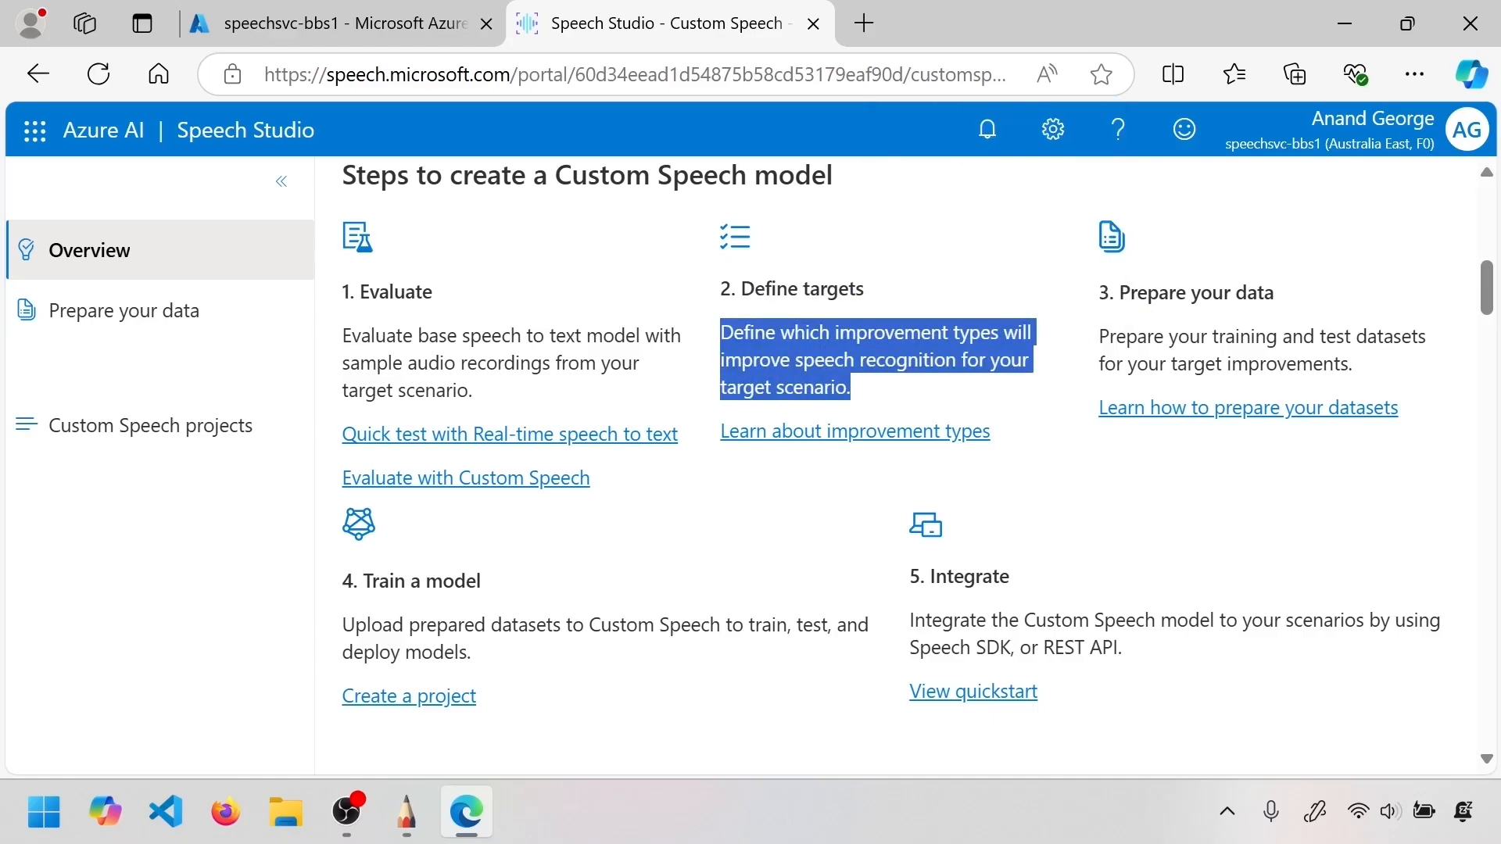
left_click(868, 392)
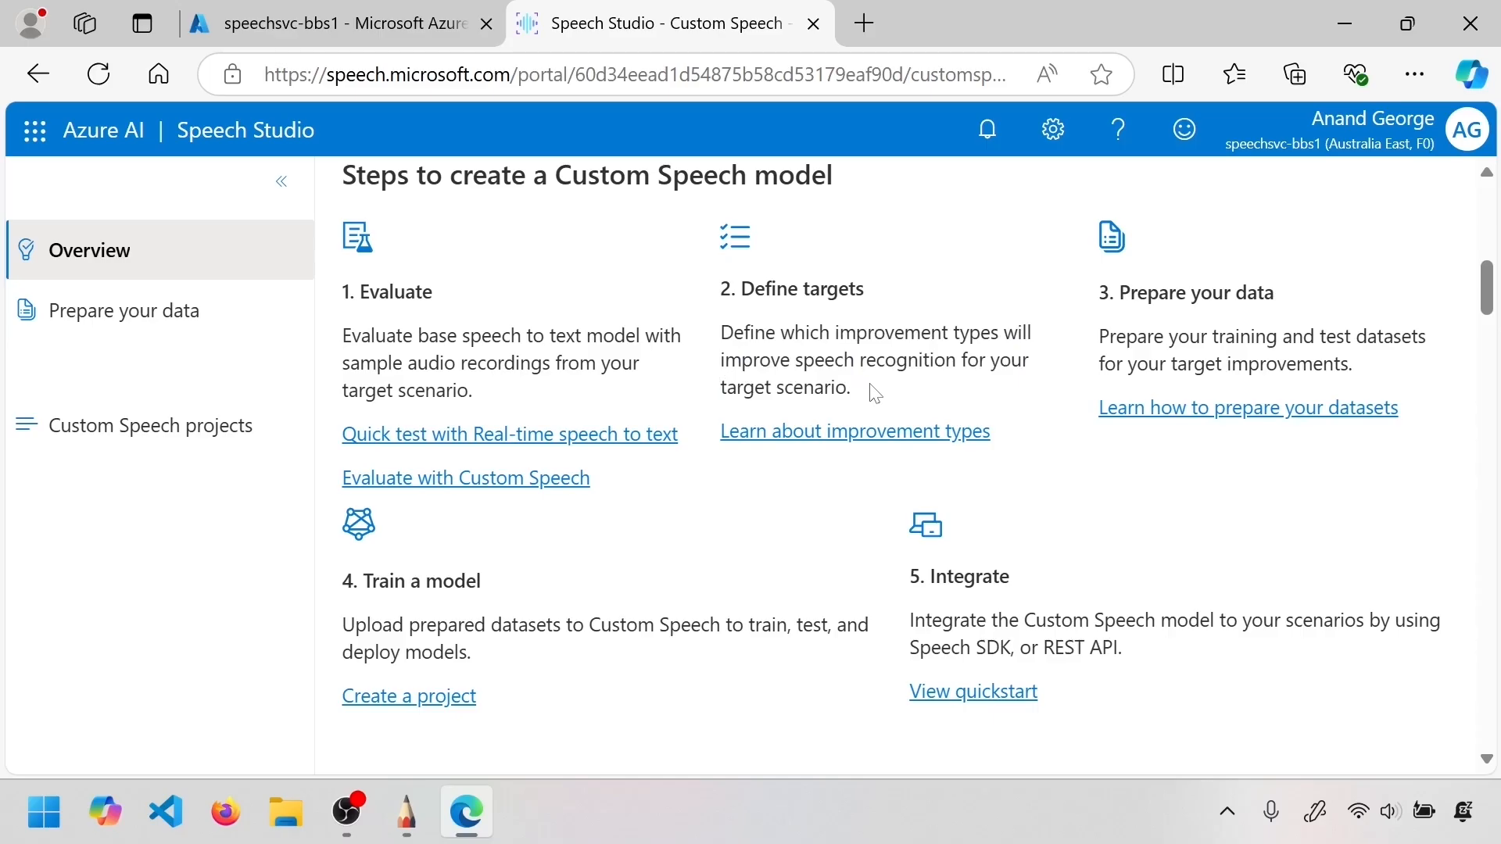
left_click_drag(865, 392, 720, 332)
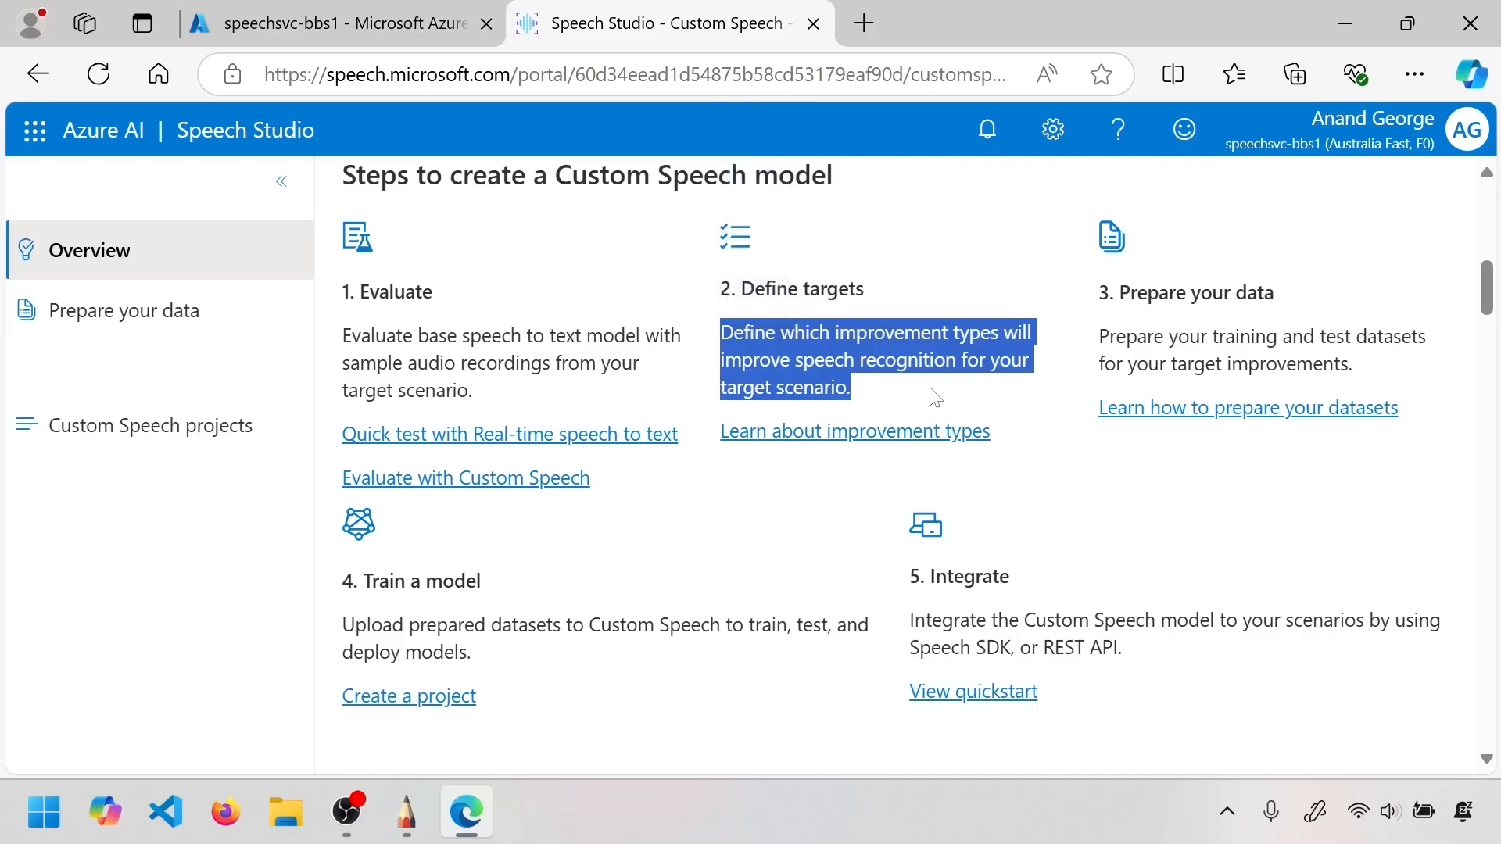
left_click(877, 316)
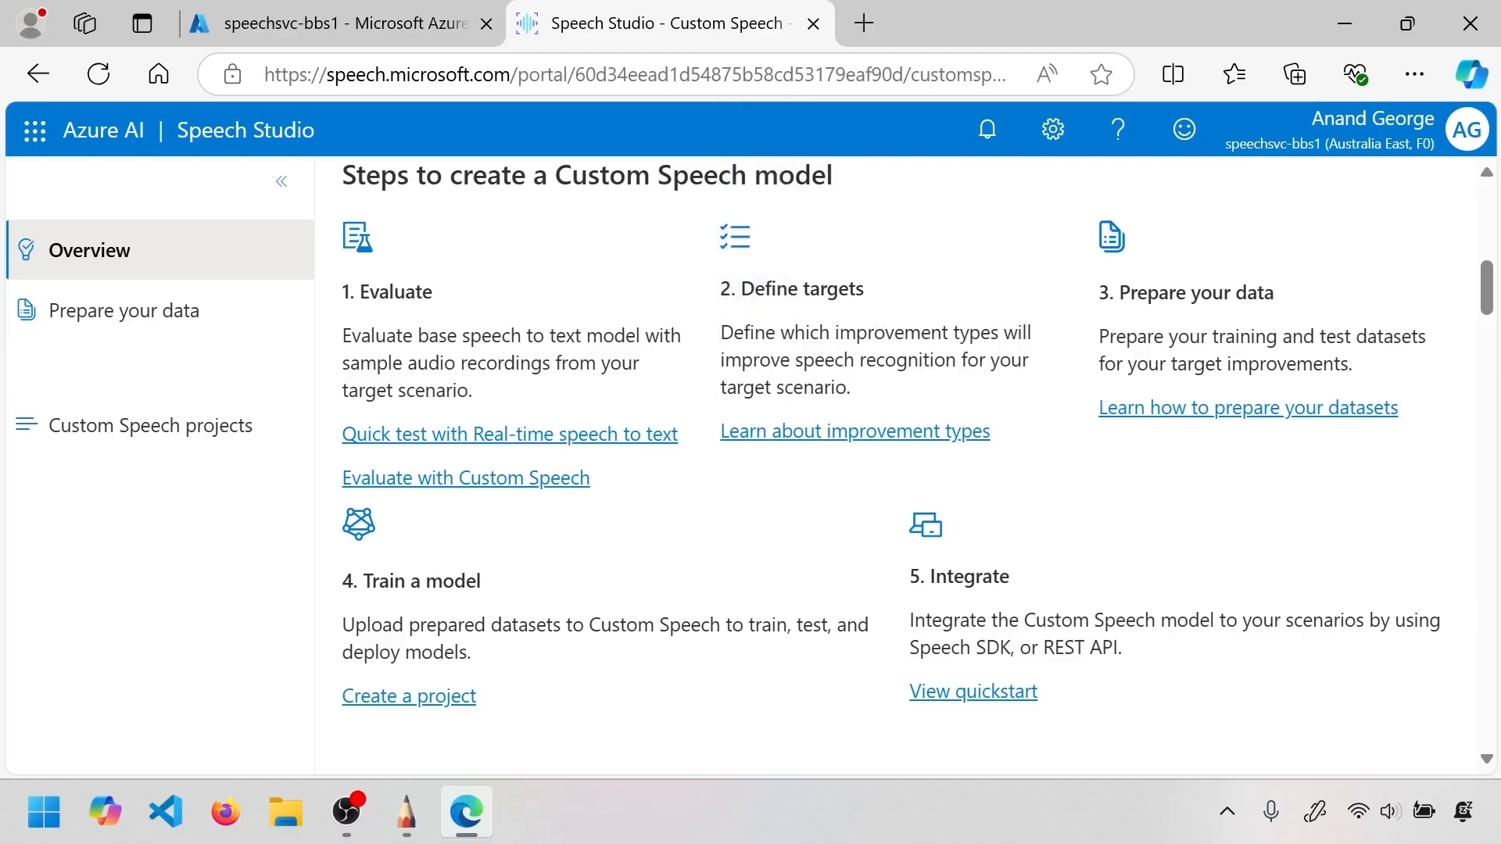
left_click_drag(1098, 336, 1395, 395)
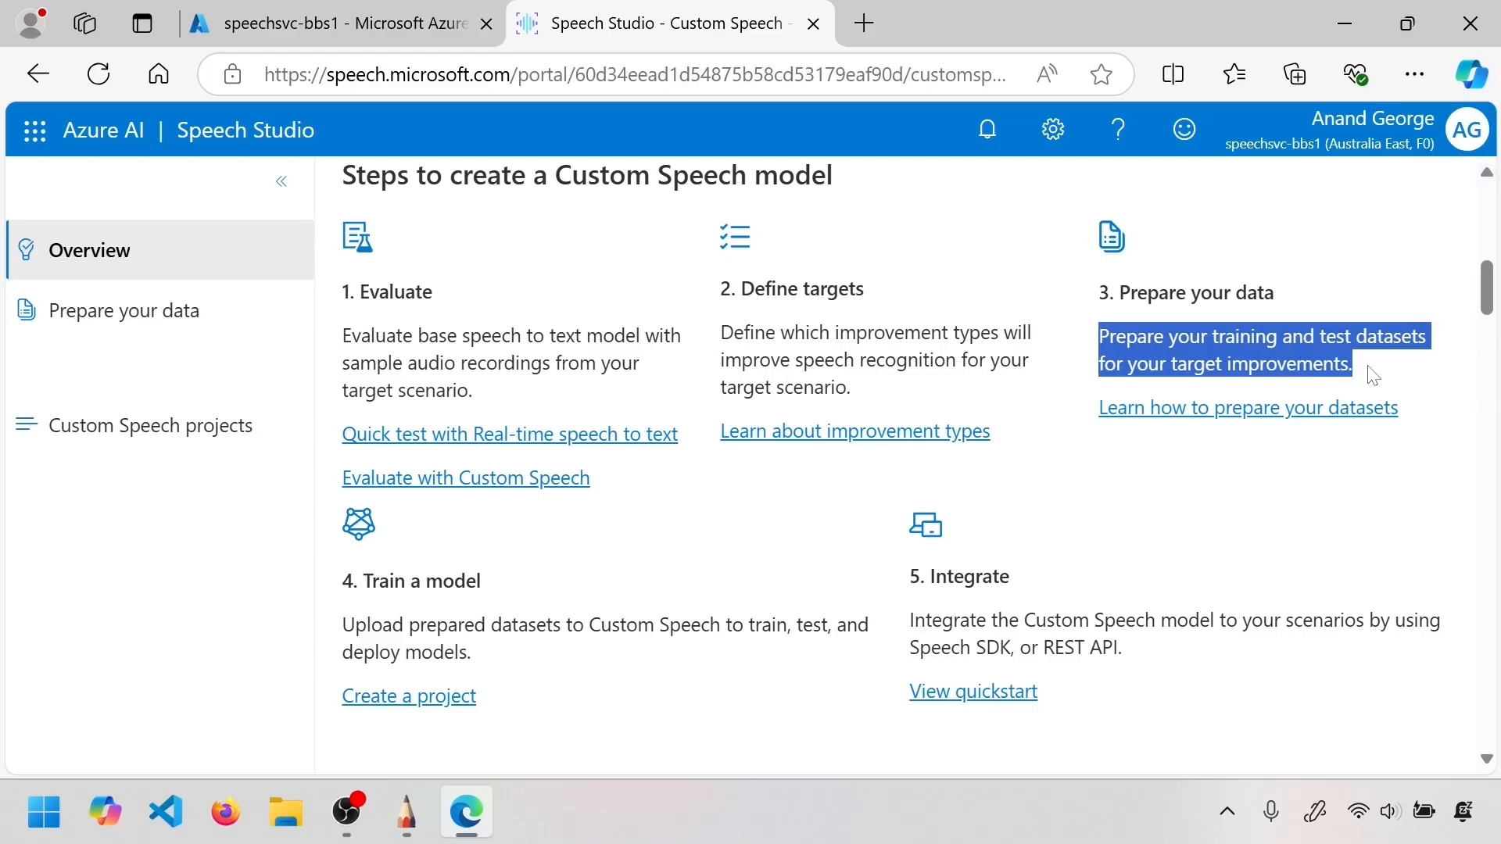
left_click(1342, 513)
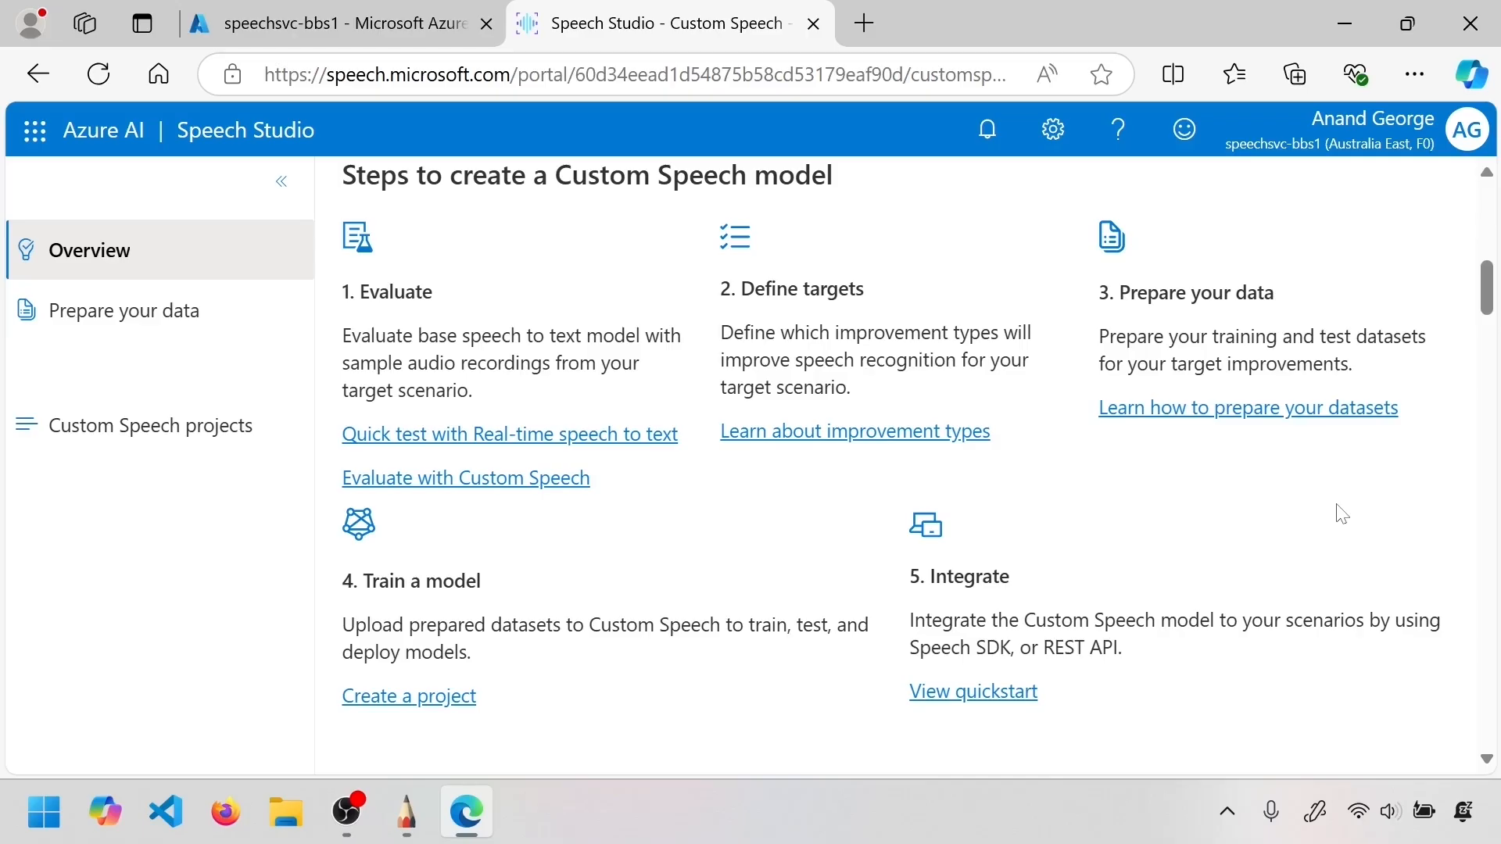
Review the Train a model and Integrate steps of the Custom Speech overview, highlighting each block and rechecking Prepare your data
scroll(1341, 514, "down", 2)
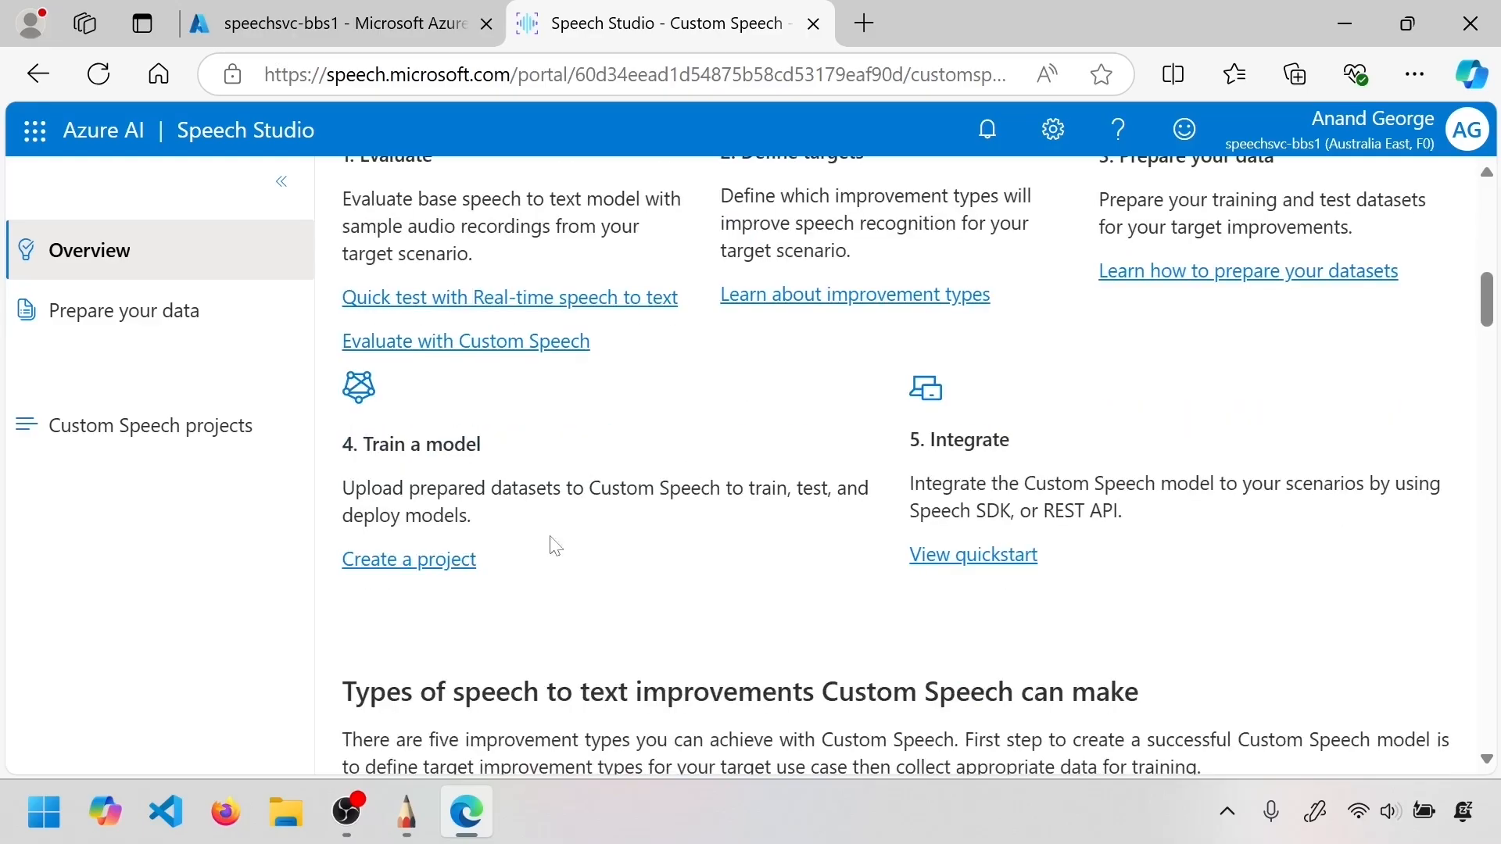
left_click_drag(539, 570, 360, 444)
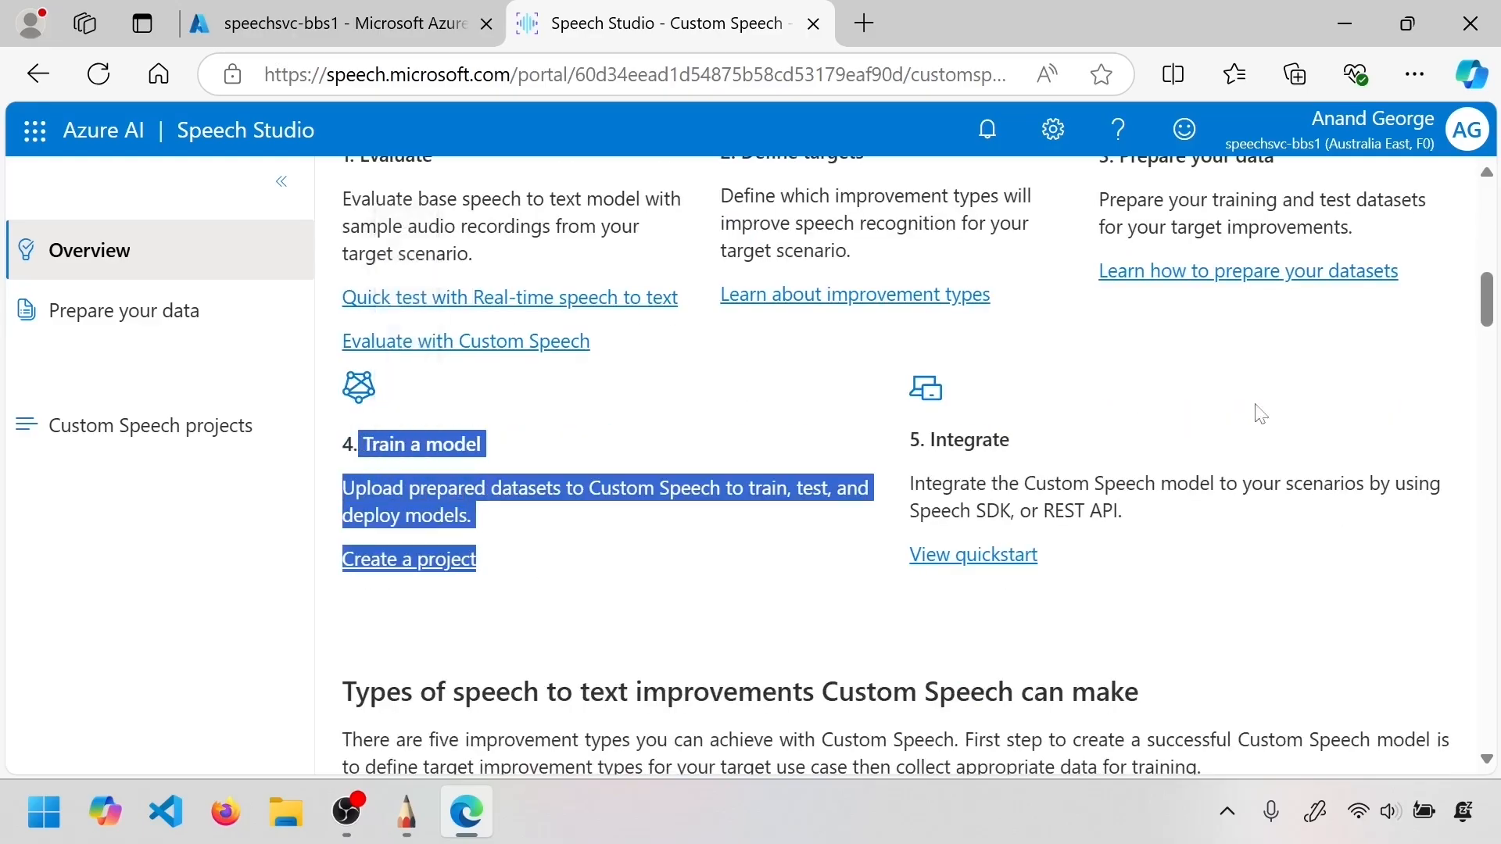
scroll(1256, 412, "up", 4)
left_click_drag(1095, 425, 1407, 563)
scroll(1236, 342, "down", 2)
left_click(1235, 334)
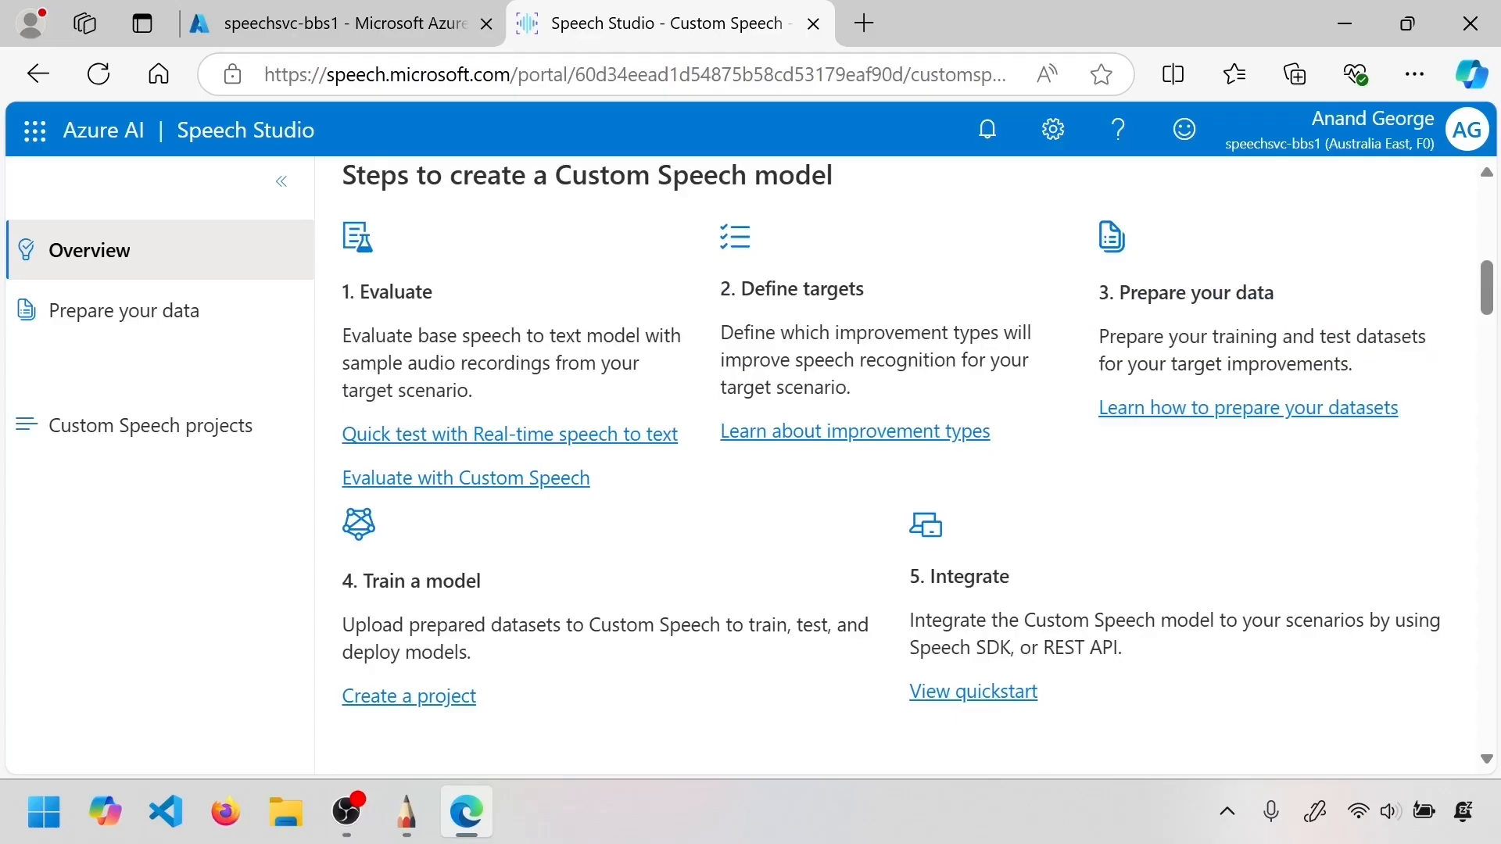
scroll(1208, 342, "down", 2)
scroll(1209, 342, "up", 2)
scroll(1089, 414, "down", 1)
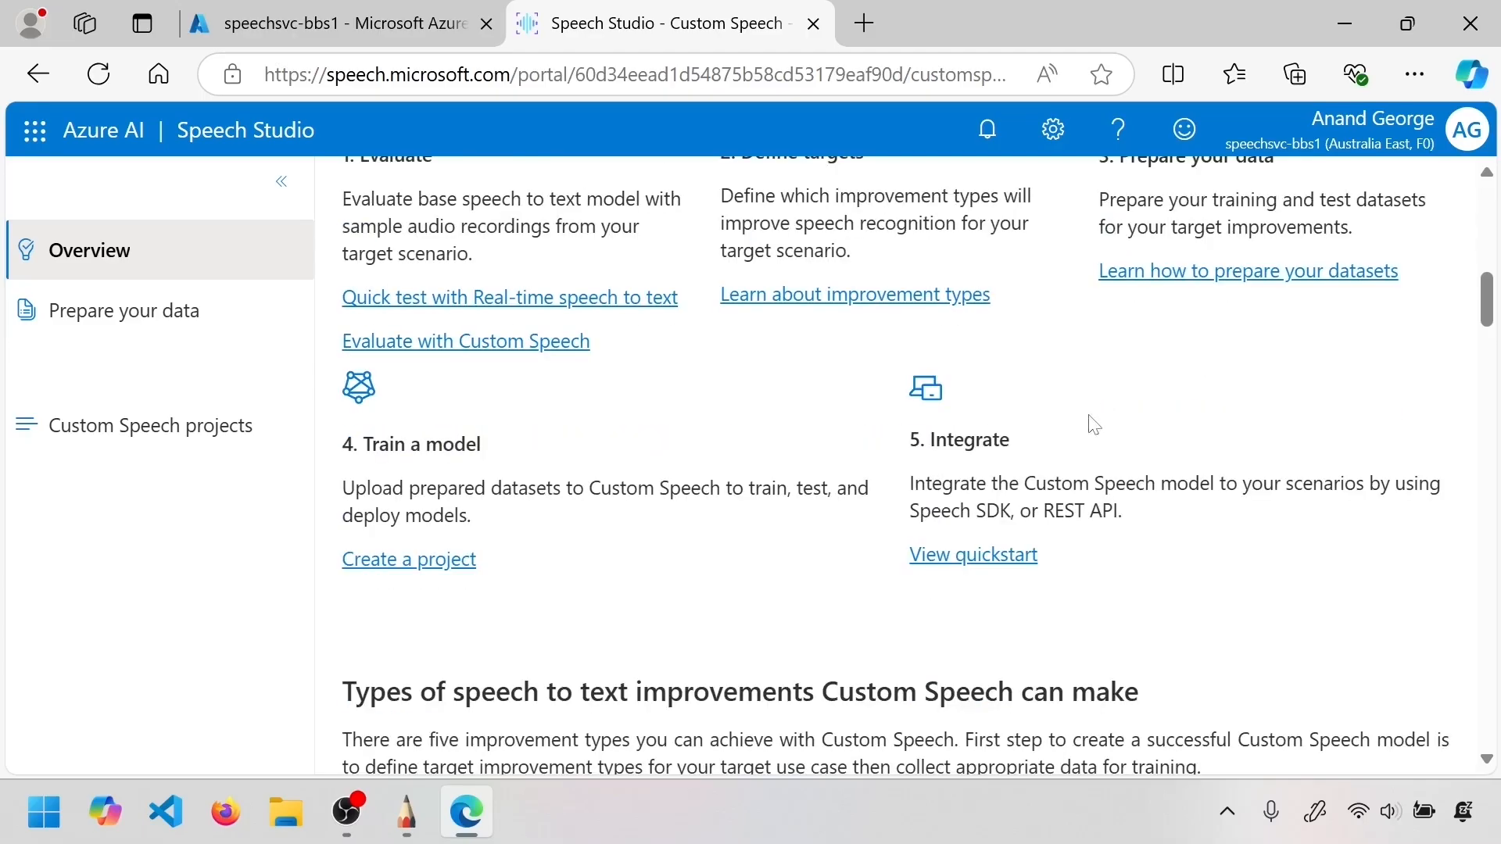
left_click_drag(1126, 554, 921, 439)
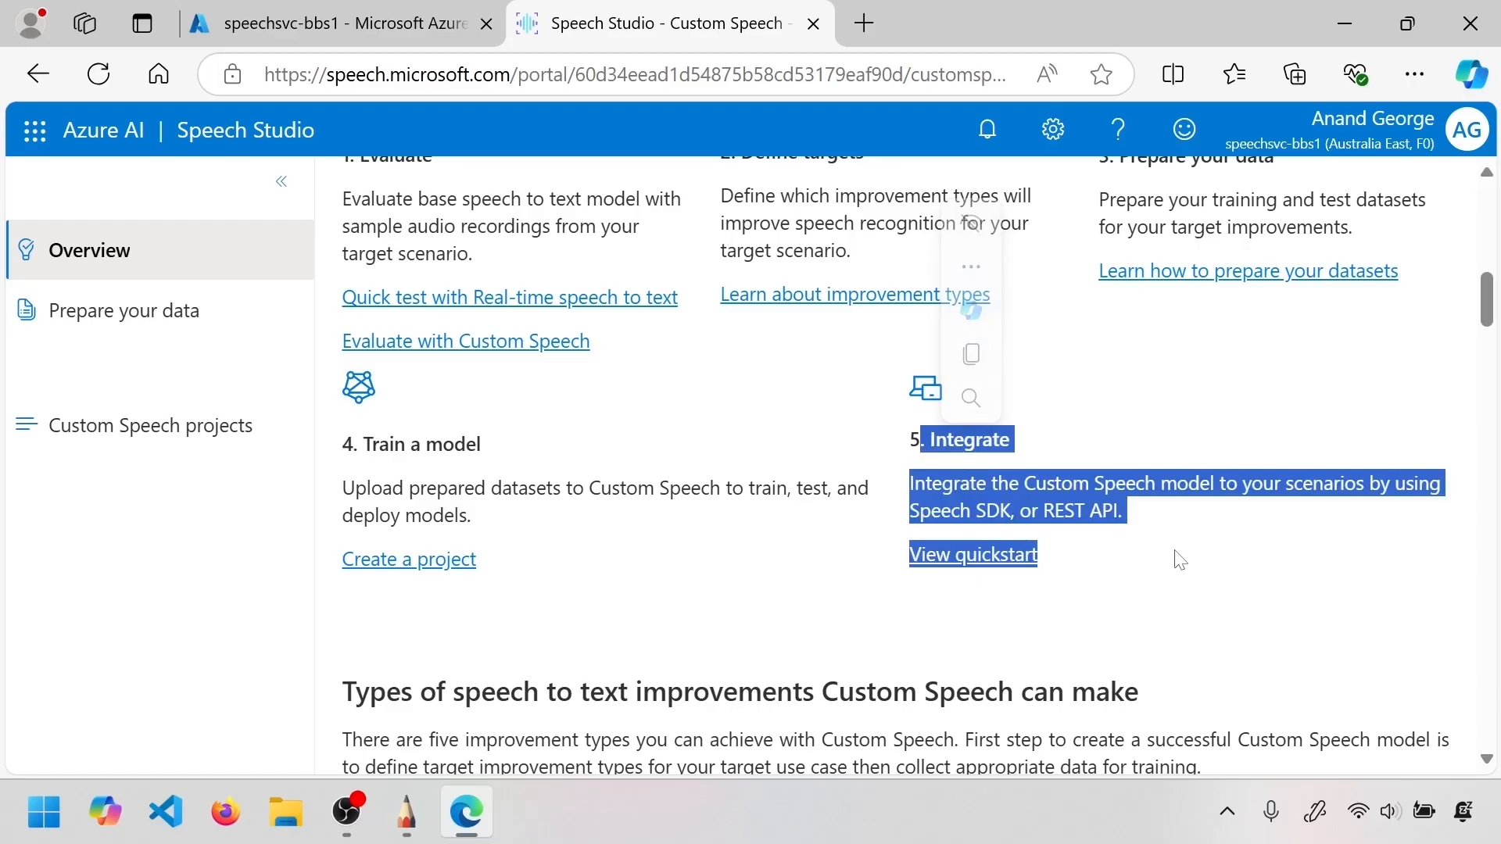
Examine the improvements with text-based data, highlighting the 3CPO and IEEE examples of the spoken format under Pronunciation
scroll(1179, 560, "down", 5)
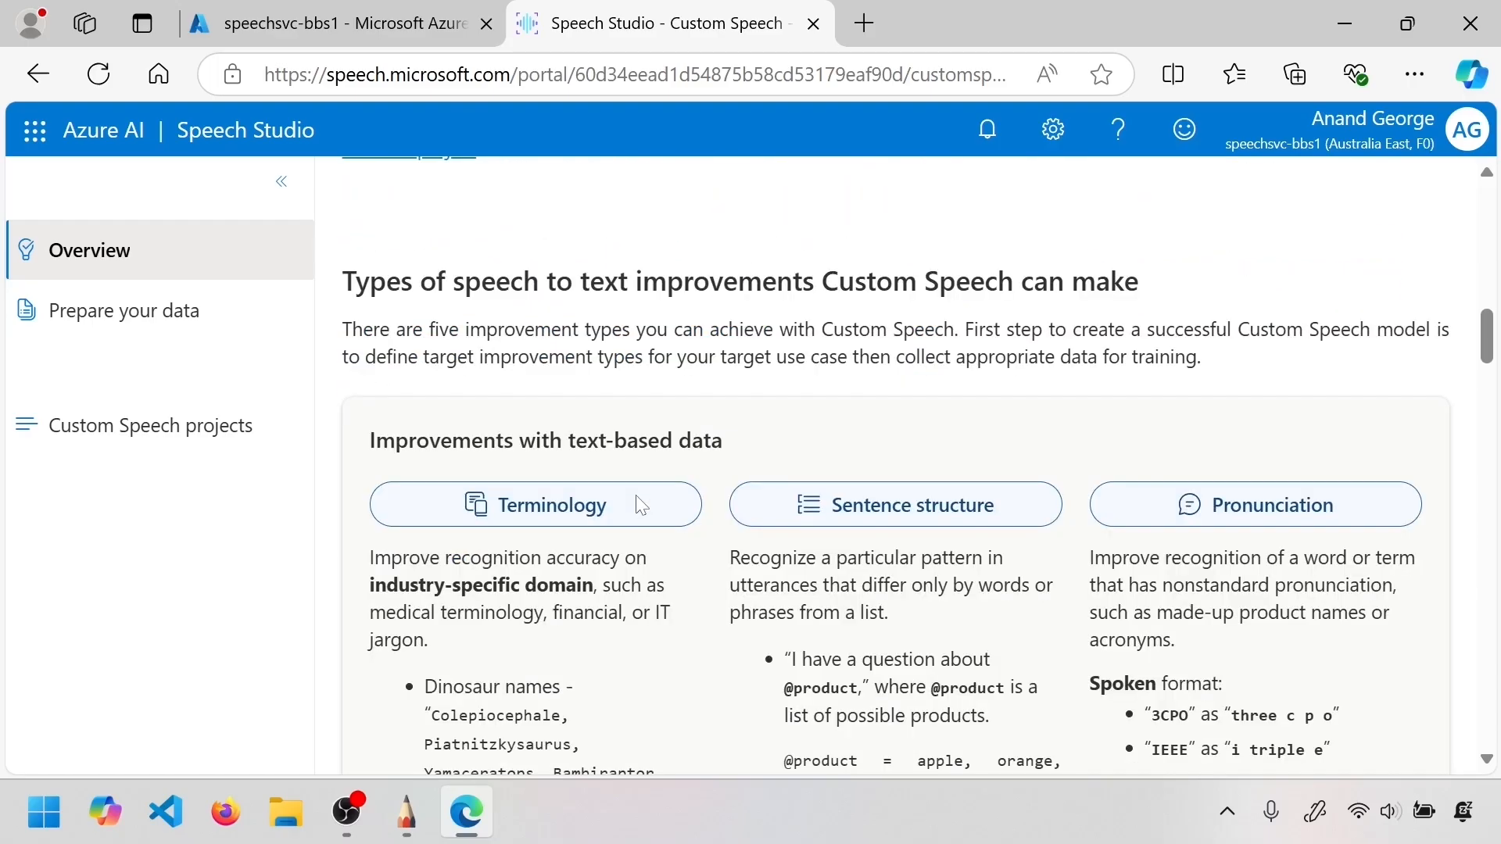
scroll(641, 504, "down", 3)
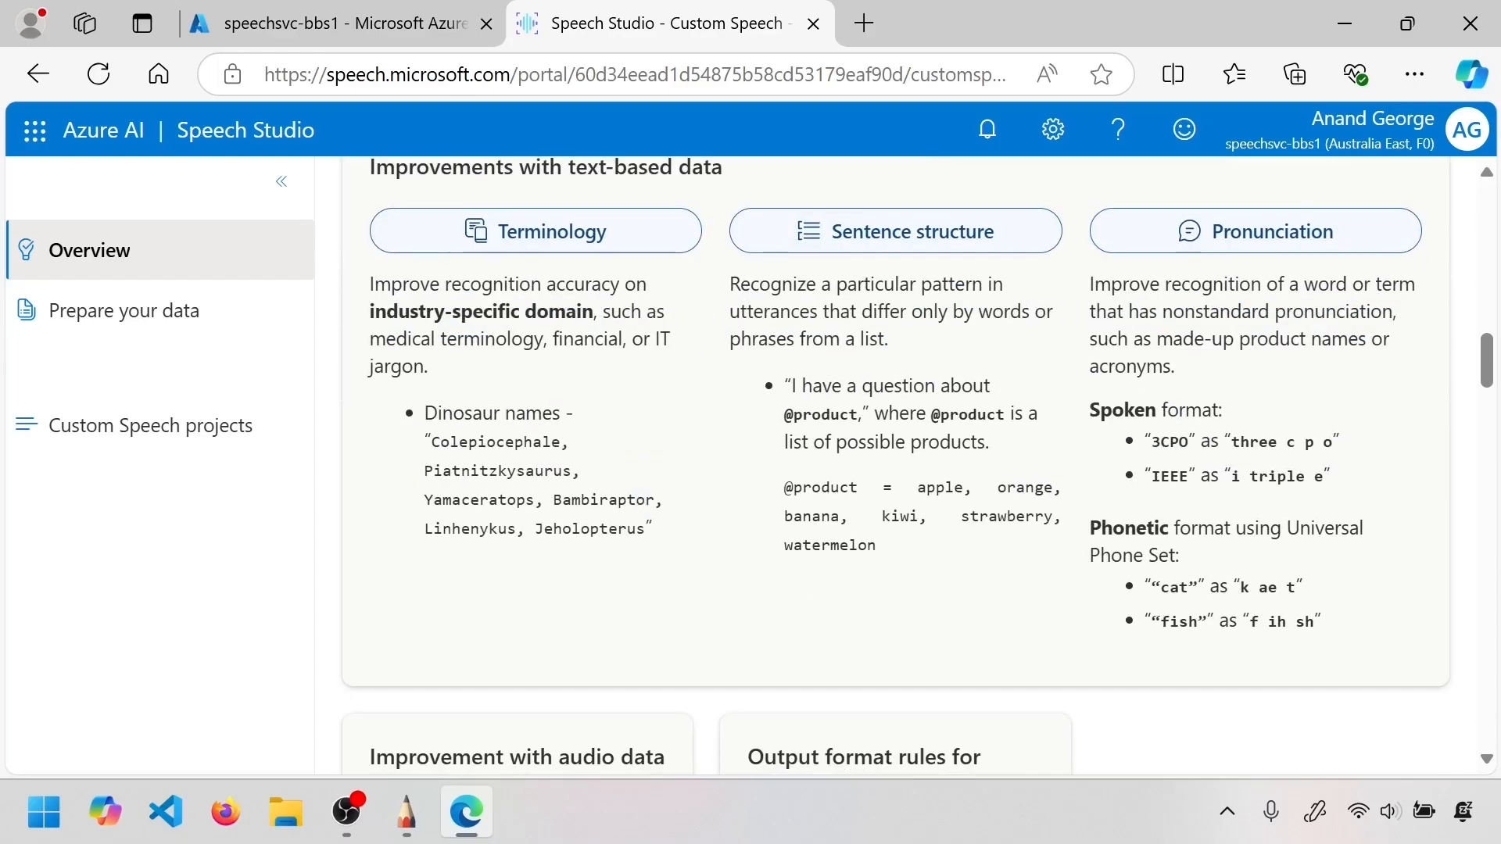
scroll(641, 505, "up", 2)
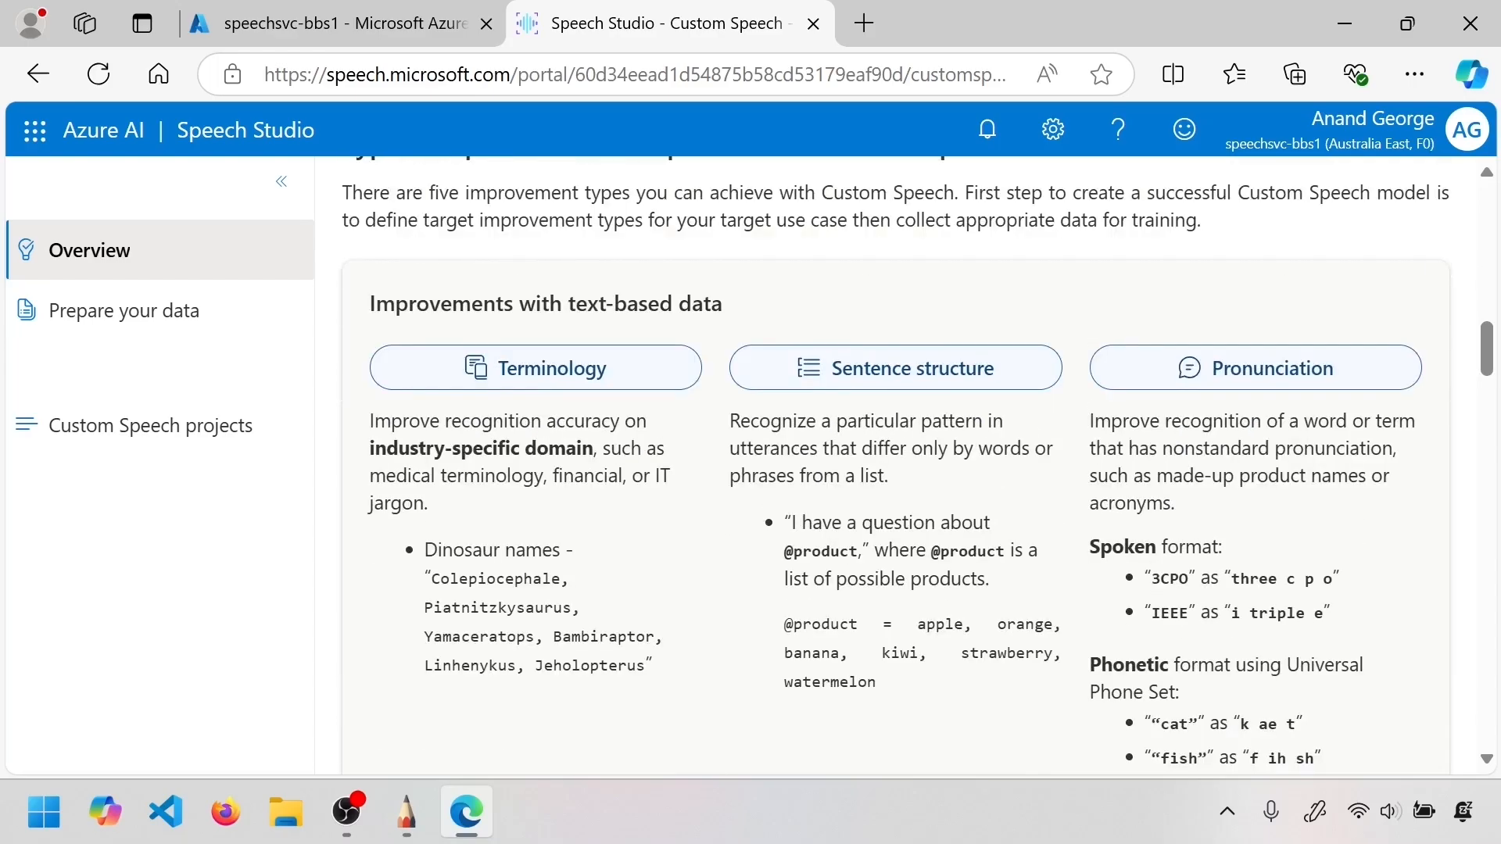
scroll(896, 466, "down", 1)
left_click_drag(1161, 443, 1179, 443)
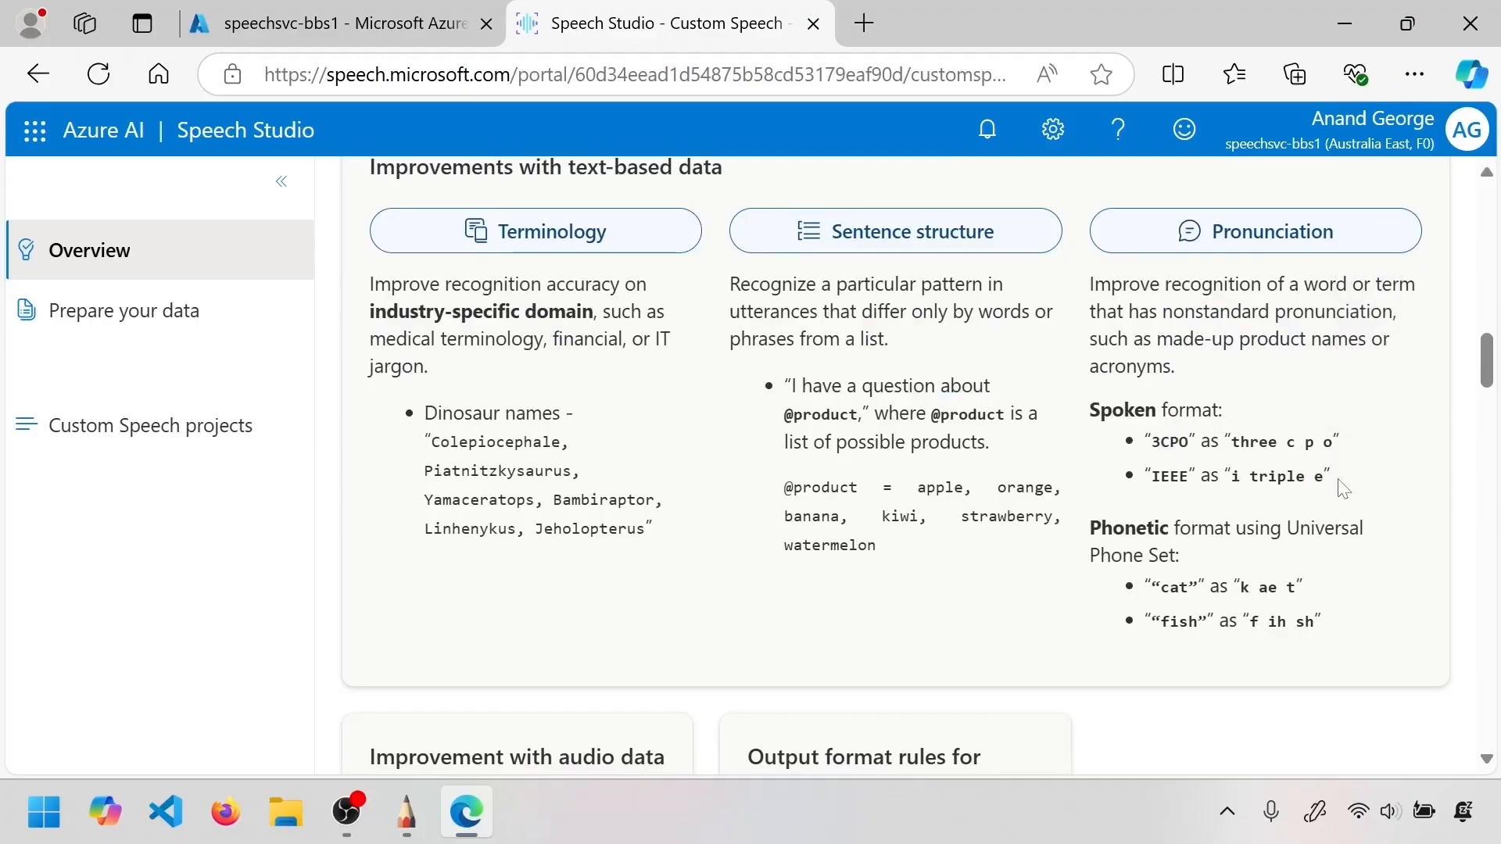
left_click_drag(1338, 480, 1157, 461)
left_click(1180, 500)
left_click_drag(1340, 446, 1150, 444)
left_click(1224, 537)
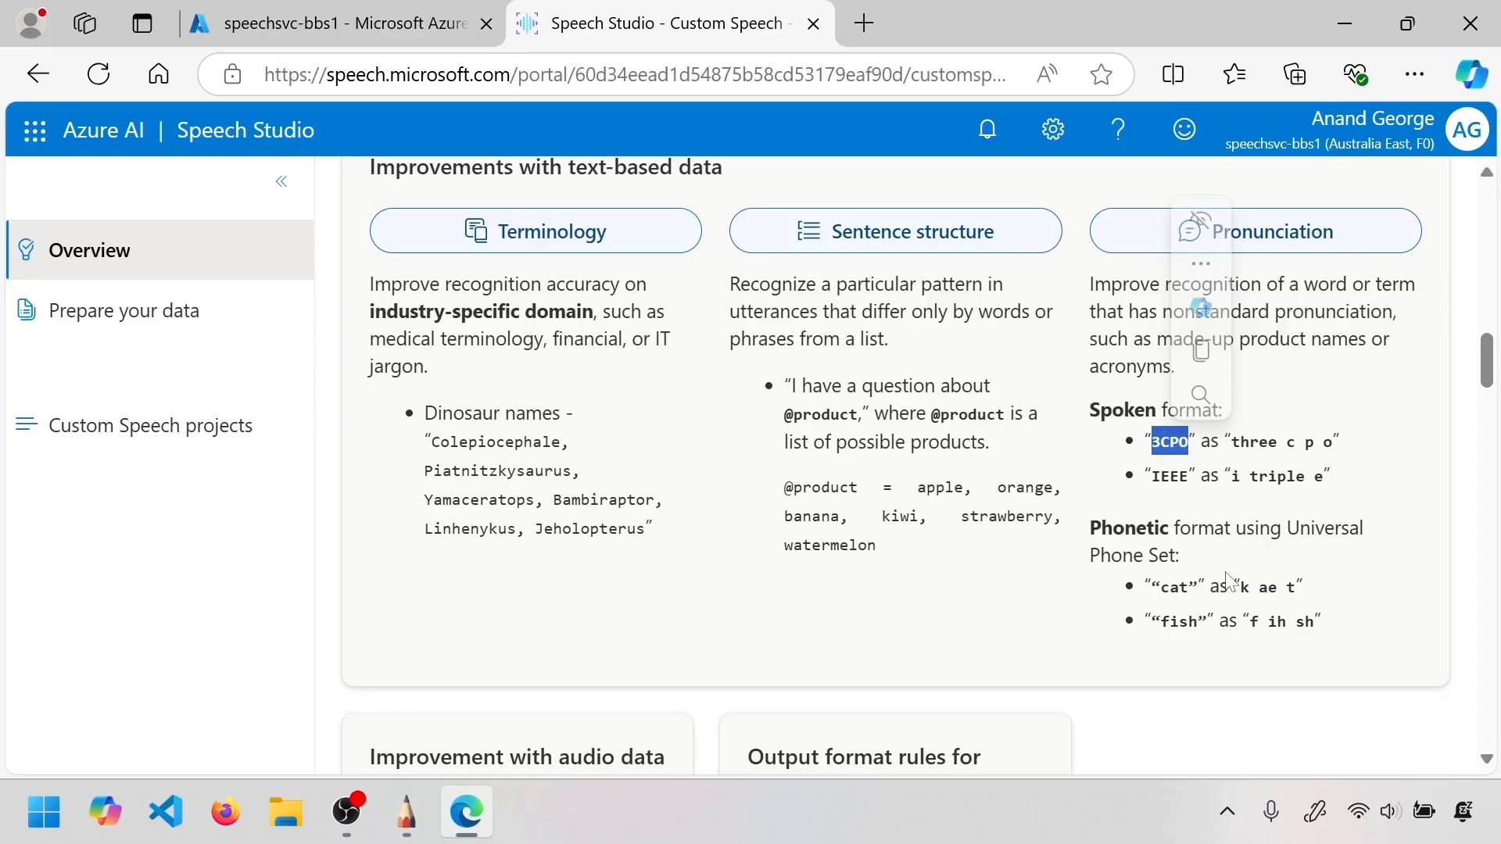
Review the spoken-format pronunciation examples, highlighting "three c p o" for 3CPO and "i triple e" for IEEE
double_click(1252, 442)
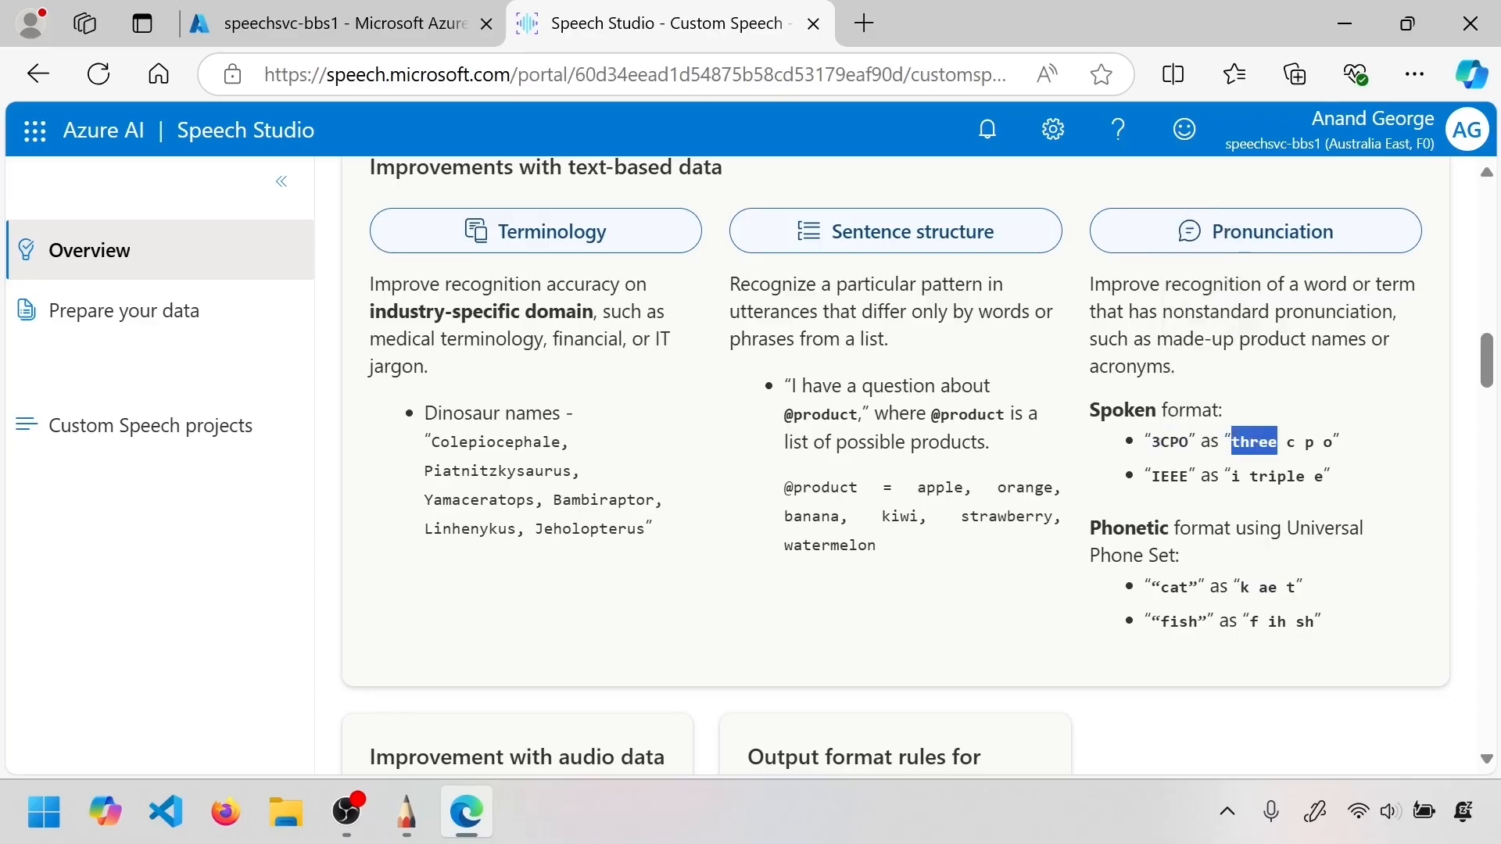
left_click_drag(1253, 442, 1331, 442)
left_click(1339, 539)
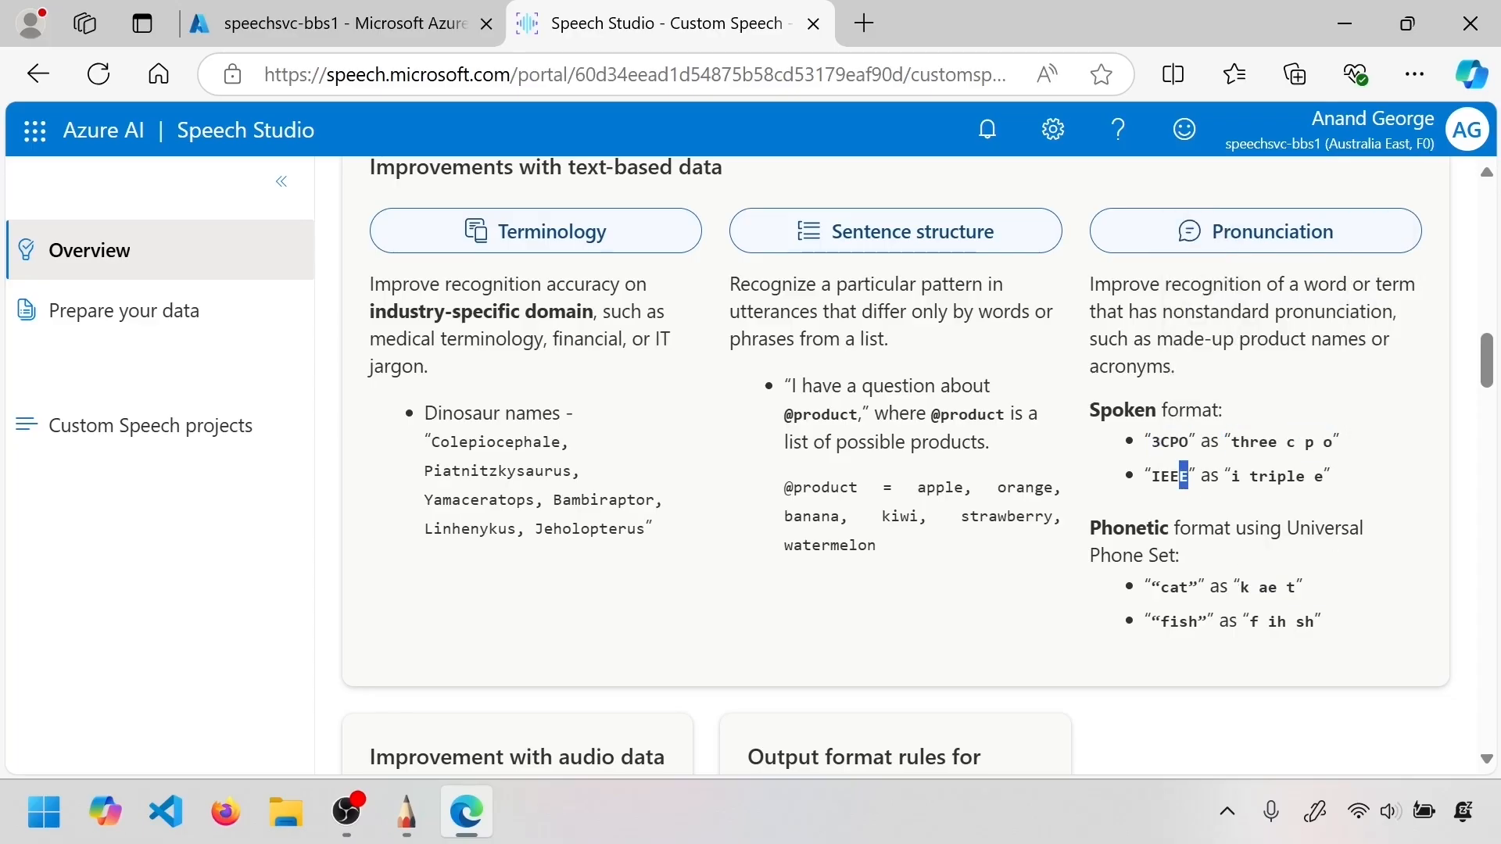
left_click_drag(1151, 476, 1322, 476)
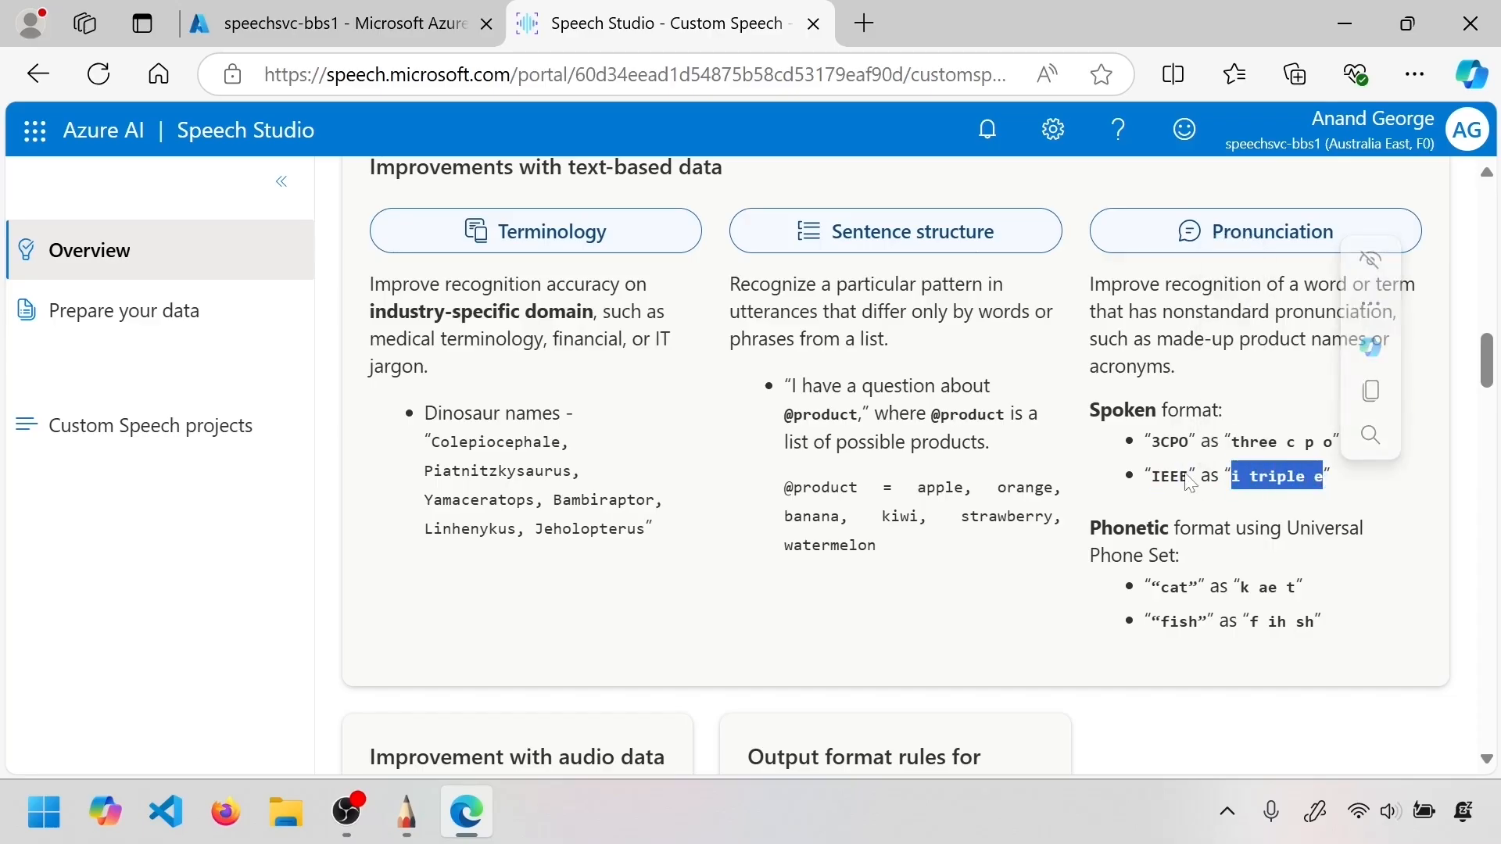
left_click_drag(1188, 476, 1161, 476)
left_click(1178, 455)
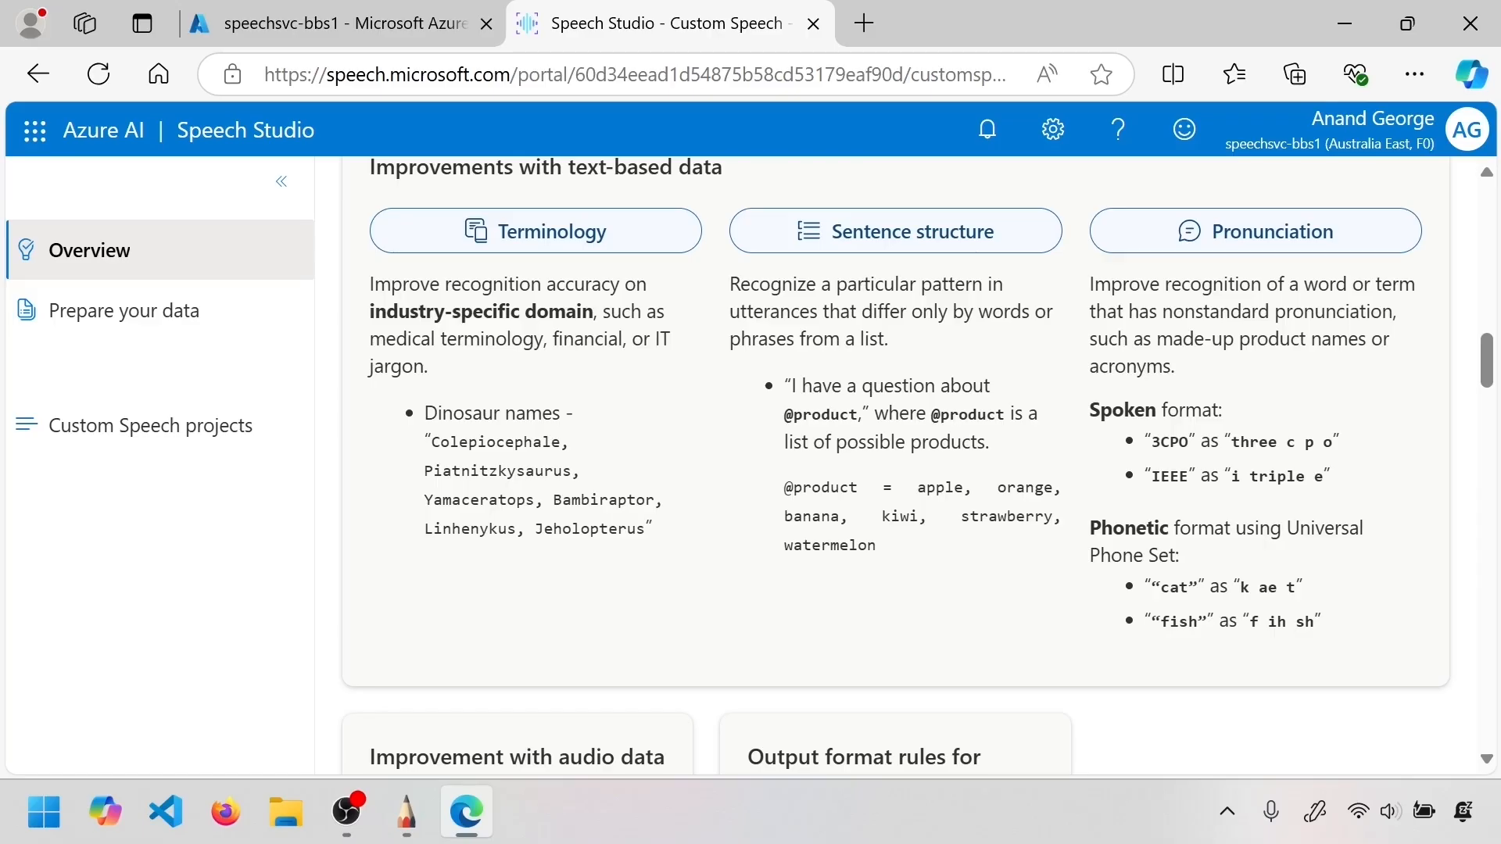
left_click_drag(1328, 625, 1125, 588)
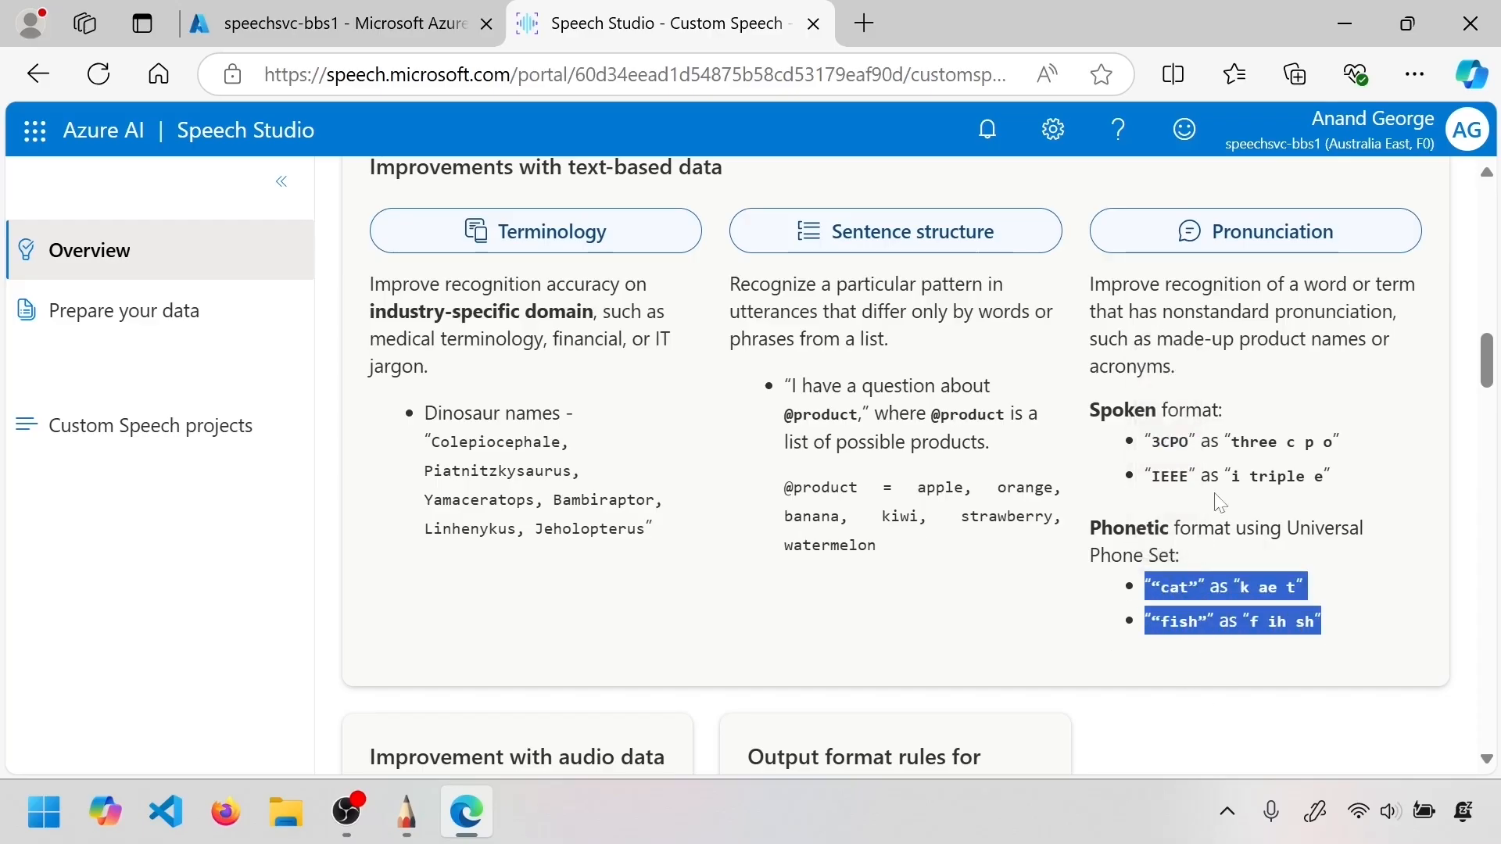
left_click_drag(852, 516, 784, 385)
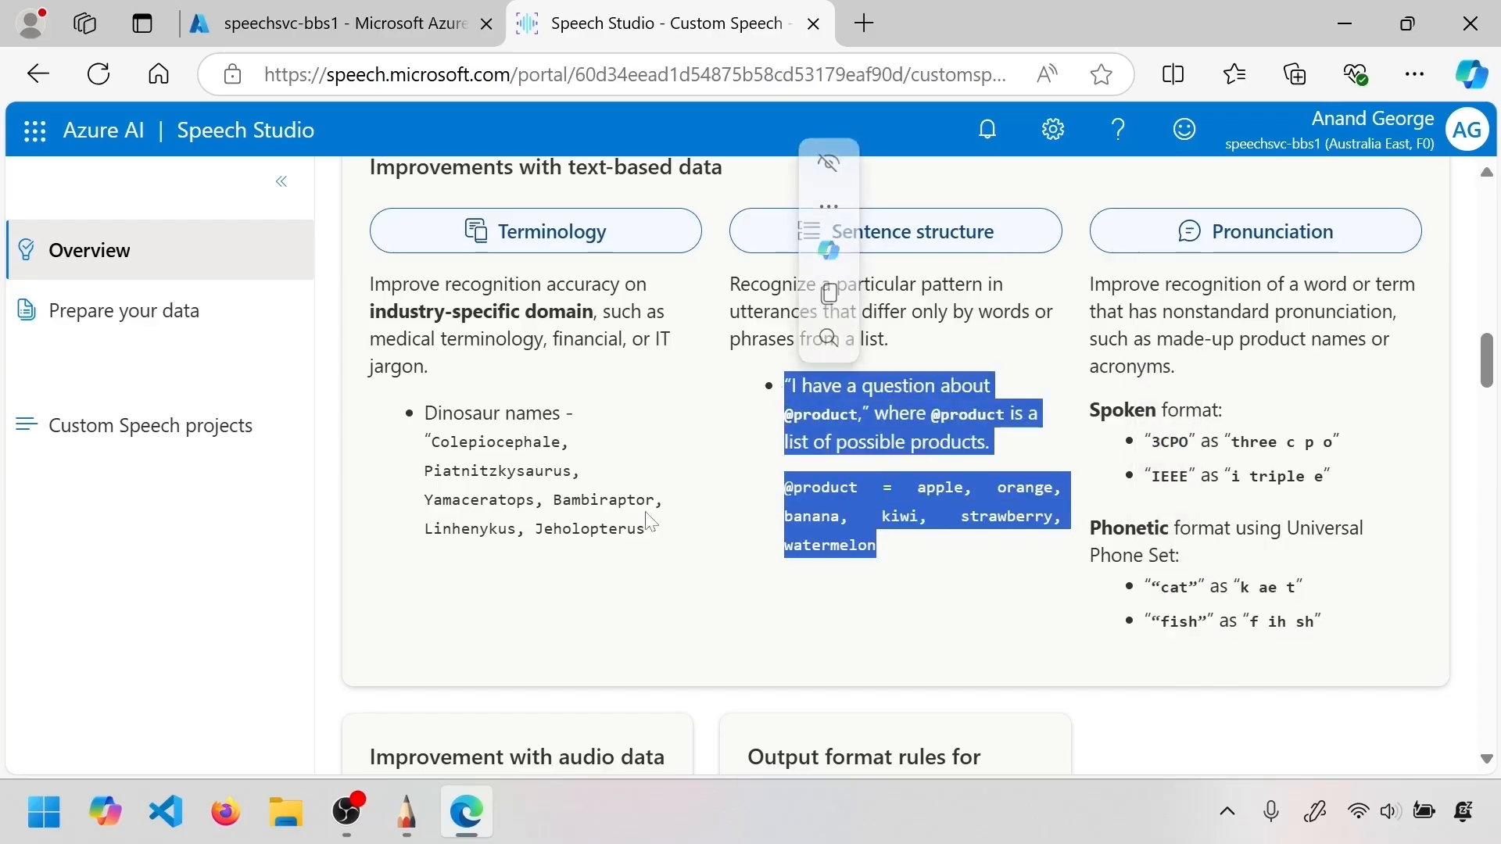
left_click_drag(426, 411, 621, 563)
Look through the rest of the Custom Speech overview, including audio data improvement, output format rules, the customization demo and phrase list guidance
scroll(621, 563, "down", 5)
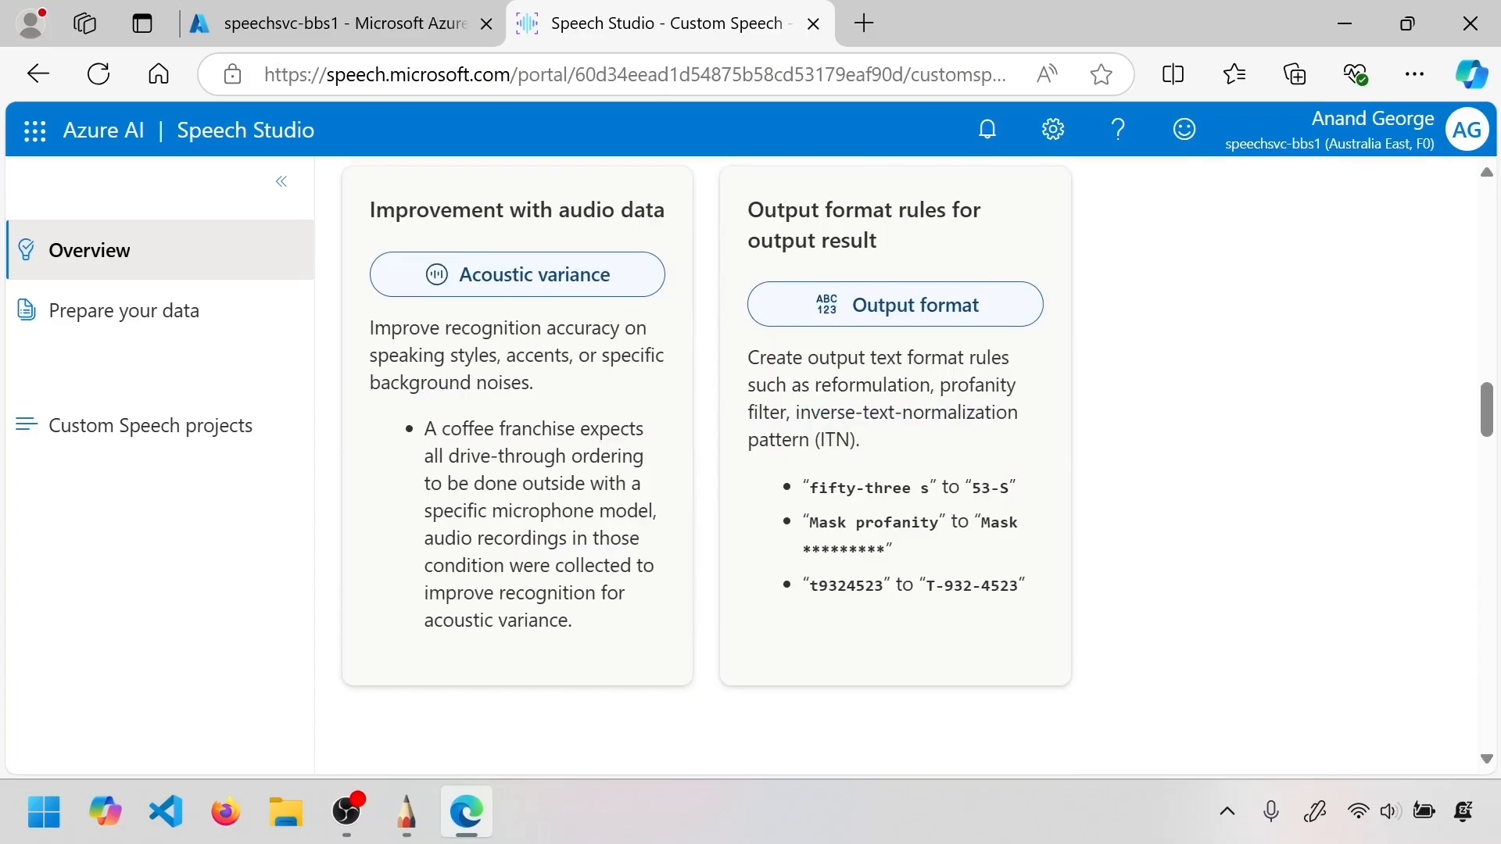
scroll(623, 549, "up", 10)
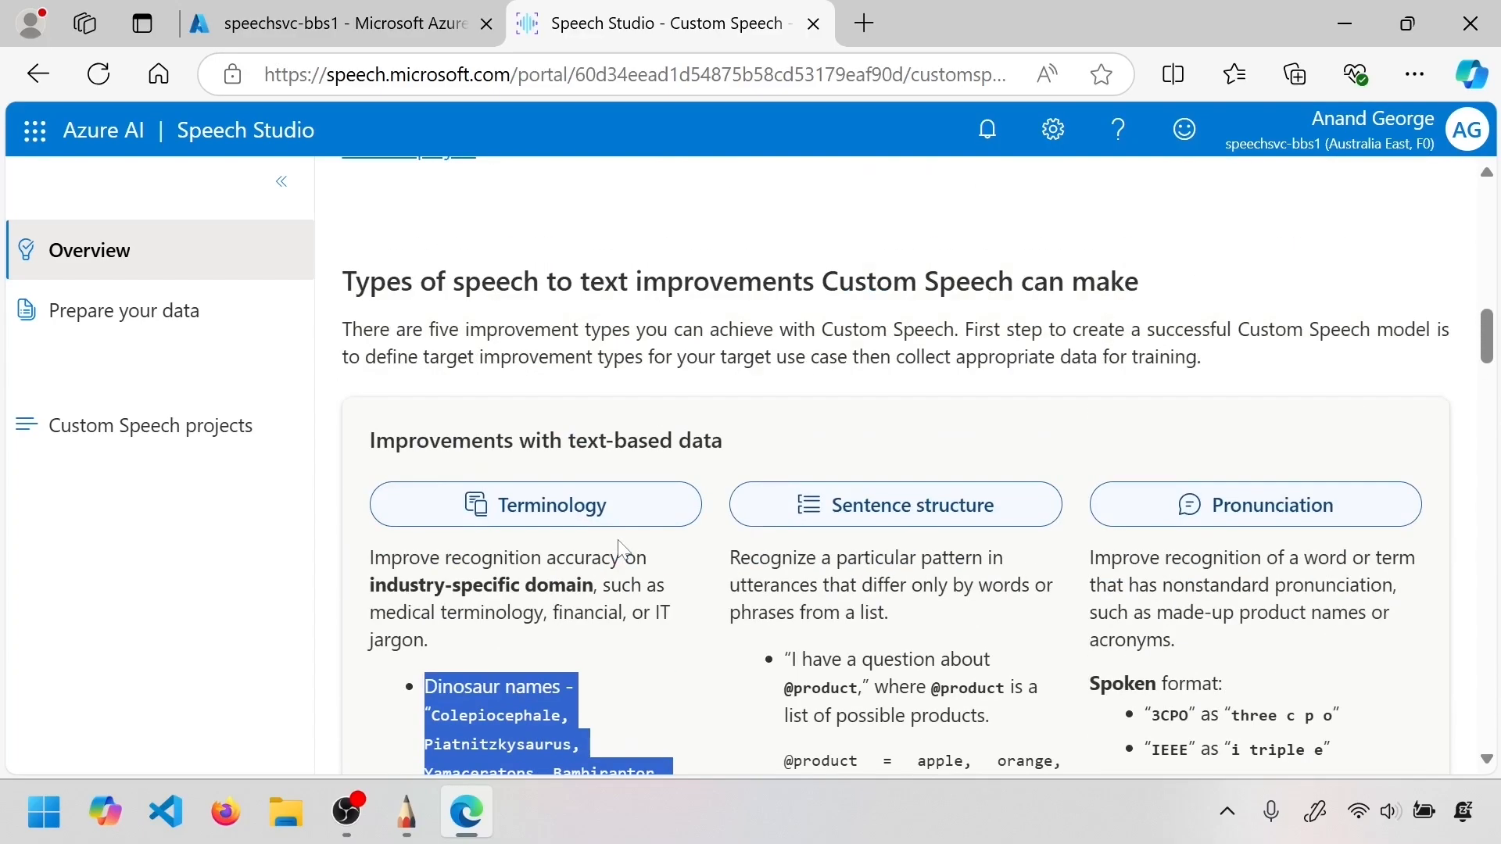
scroll(623, 550, "up", 3)
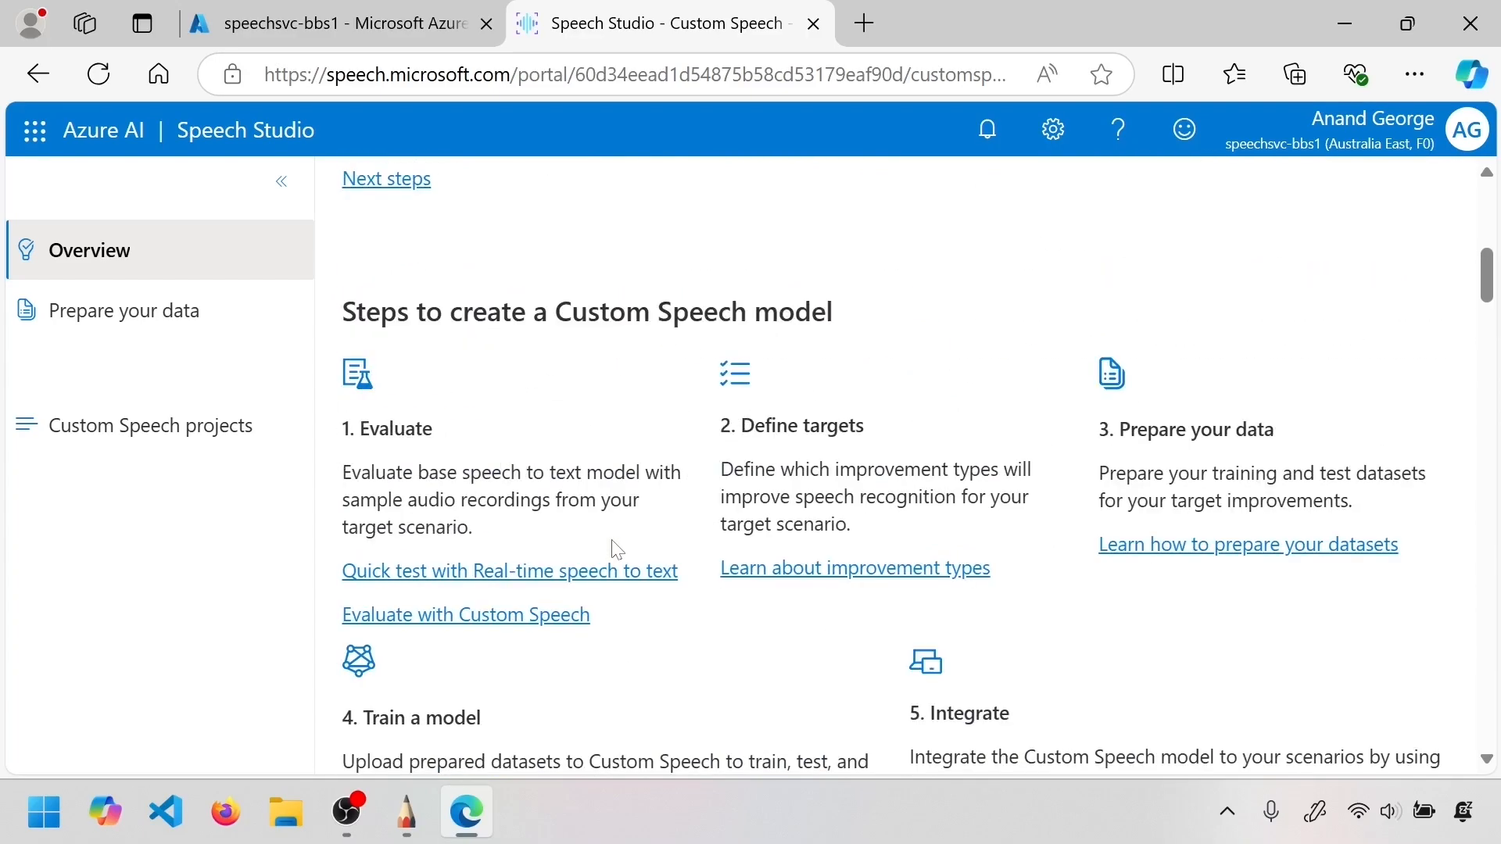
scroll(613, 547, "down", 15)
scroll(613, 547, "down", 8)
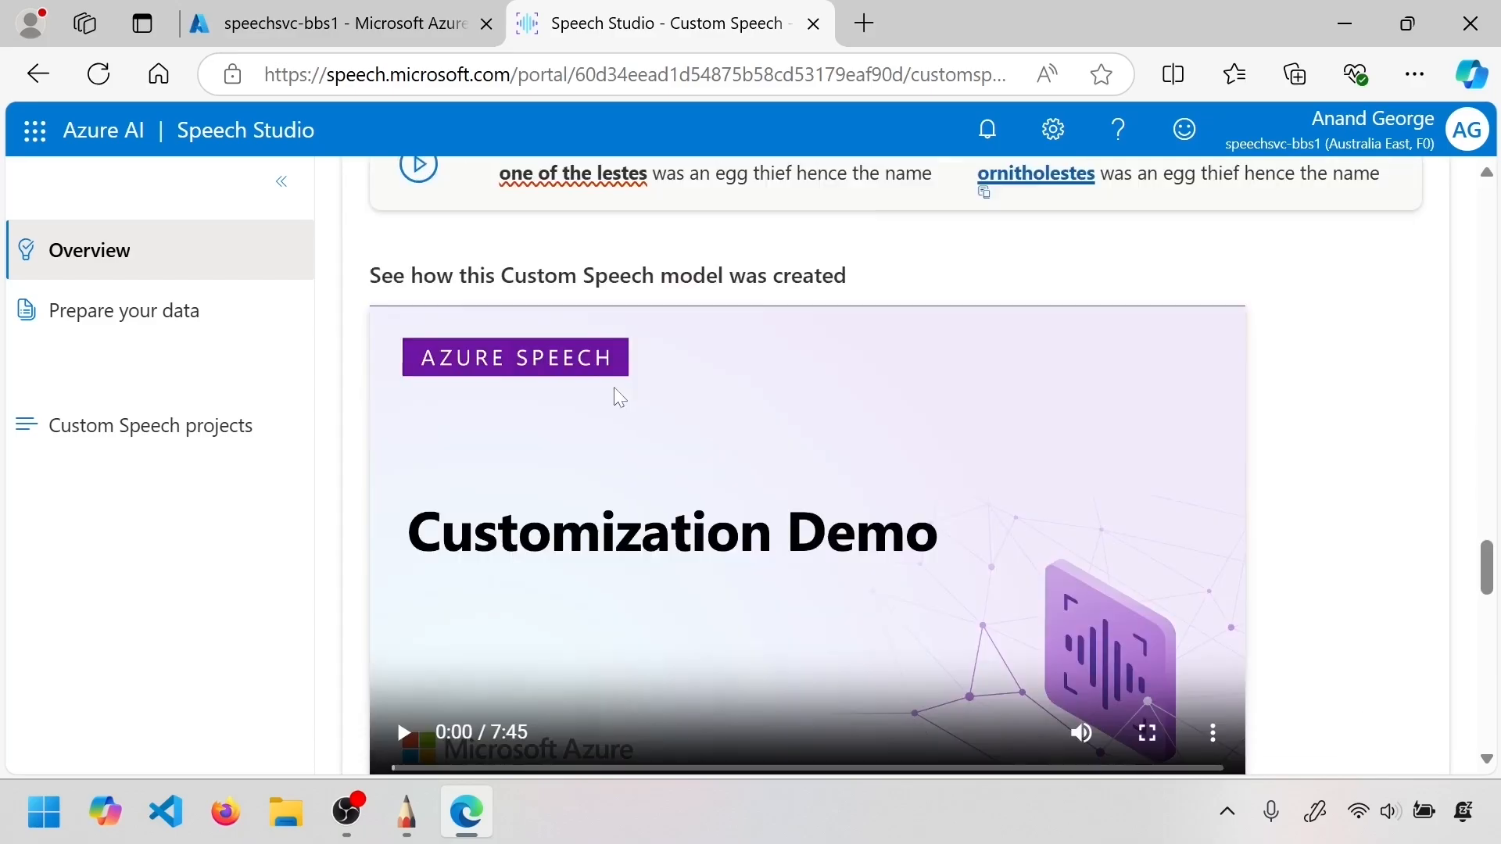
scroll(617, 390, "down", 2)
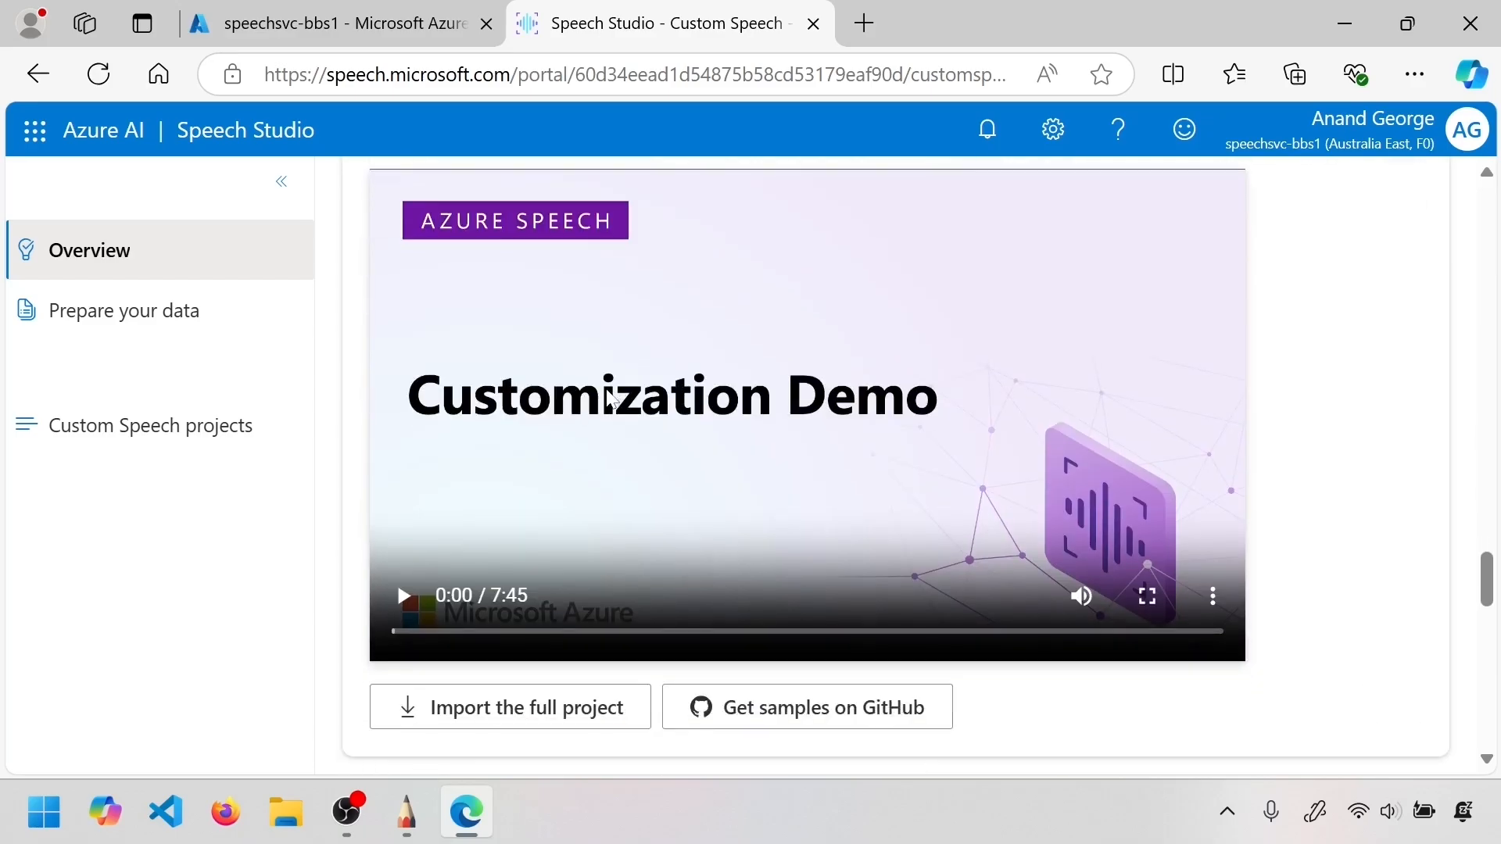
scroll(606, 387, "up", 1)
scroll(607, 391, "down", 6)
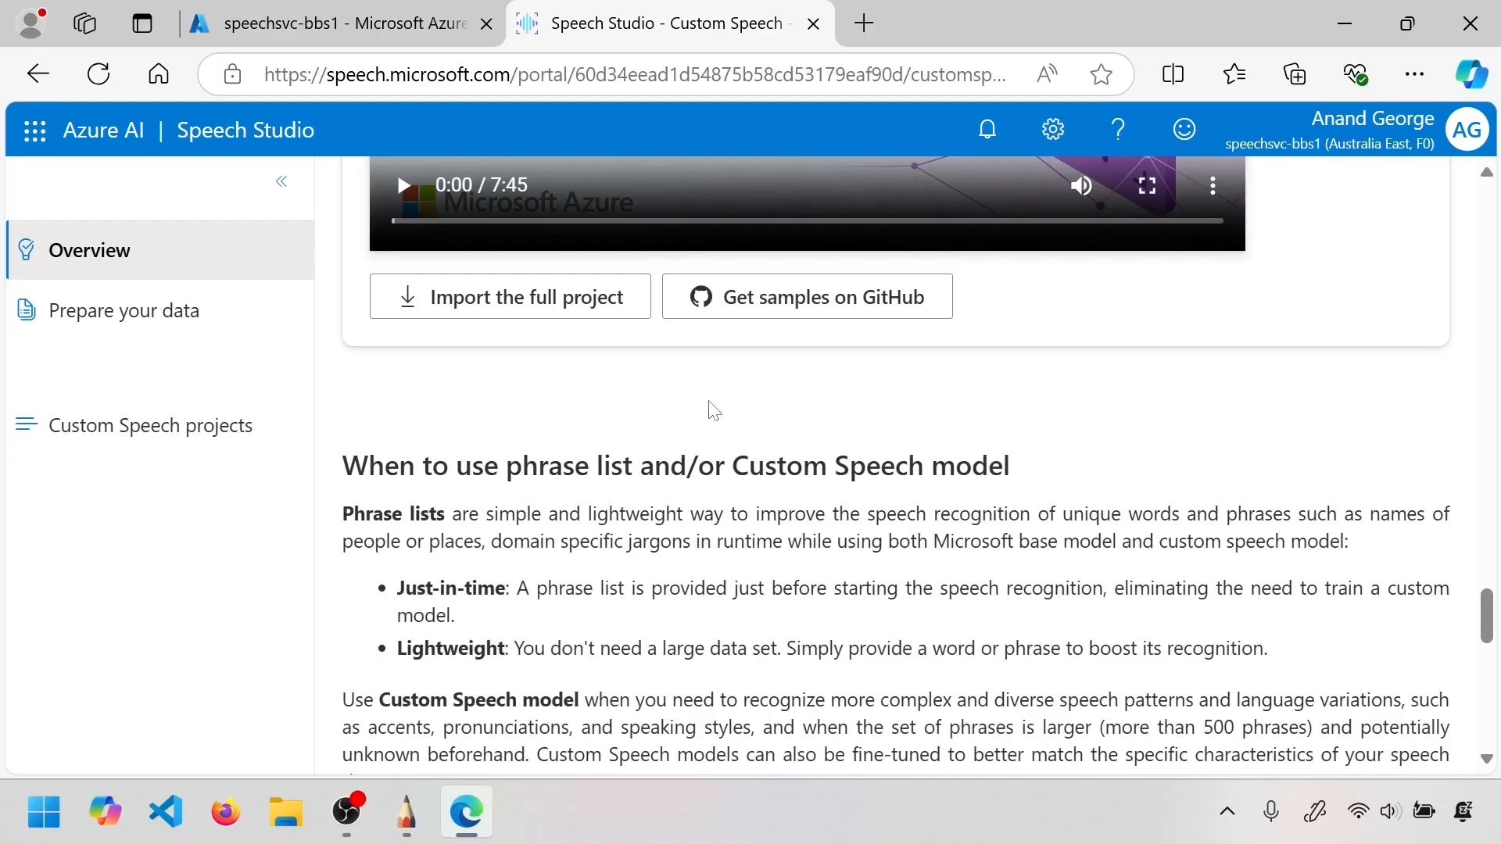
scroll(711, 409, "down", 15)
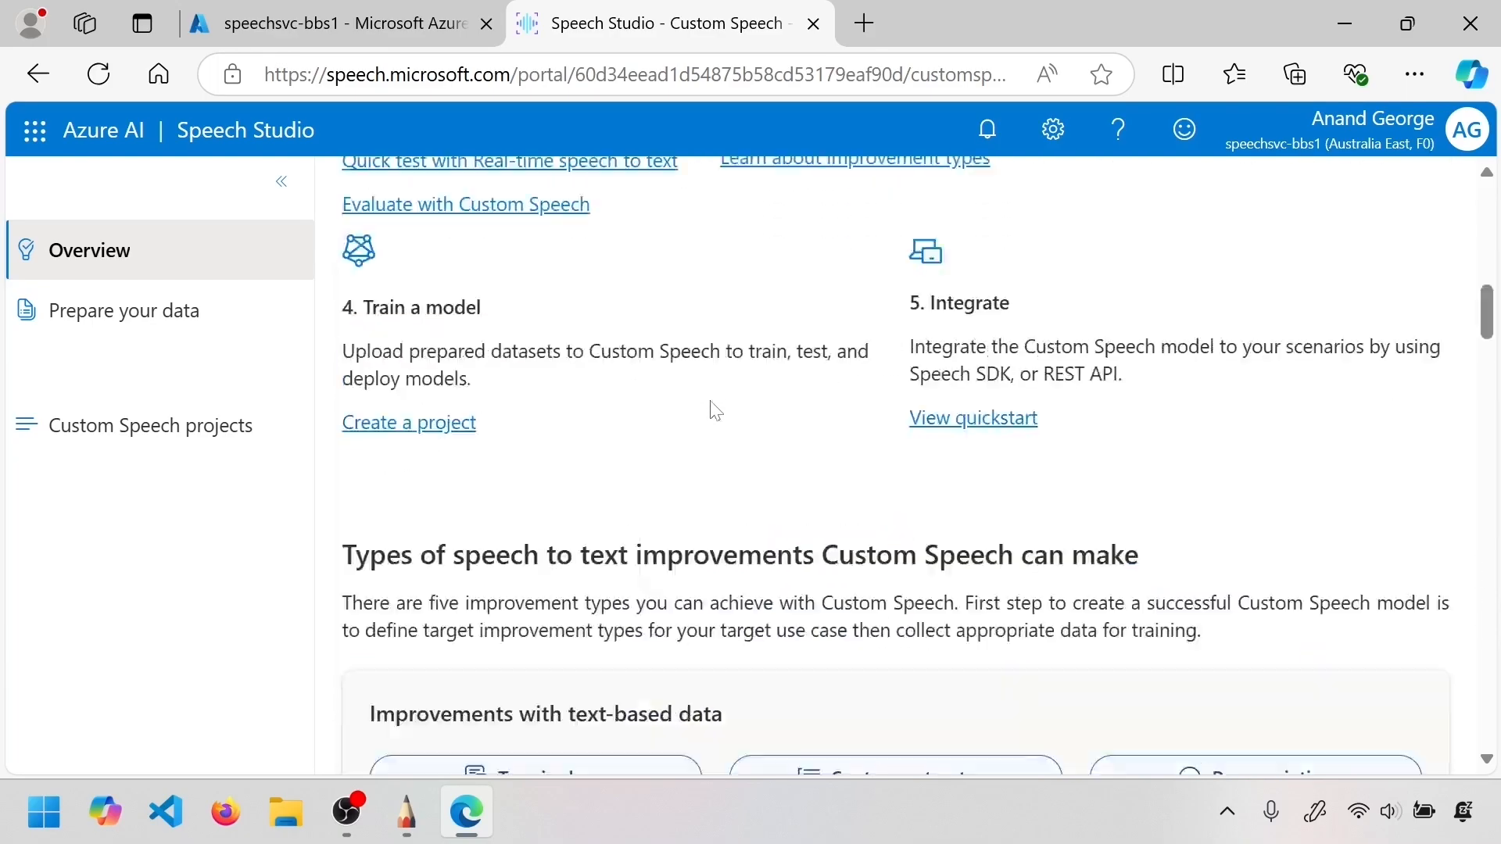
Go from the Train a model step to the Custom Speech projects and open the existing Custom_speech_with_inbuilt_... project
left_click(430, 422)
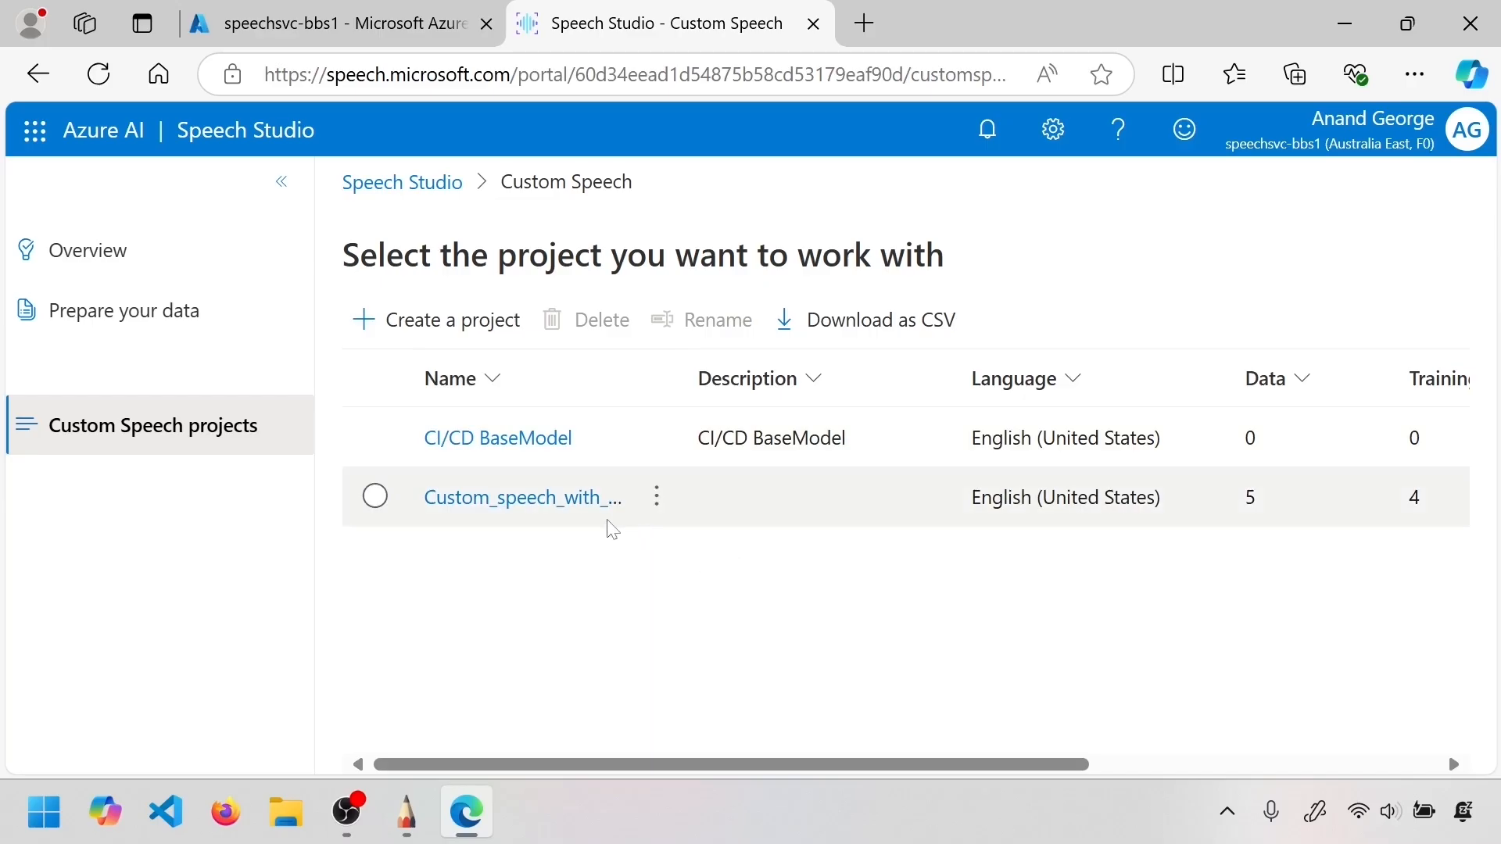
left_click(503, 498)
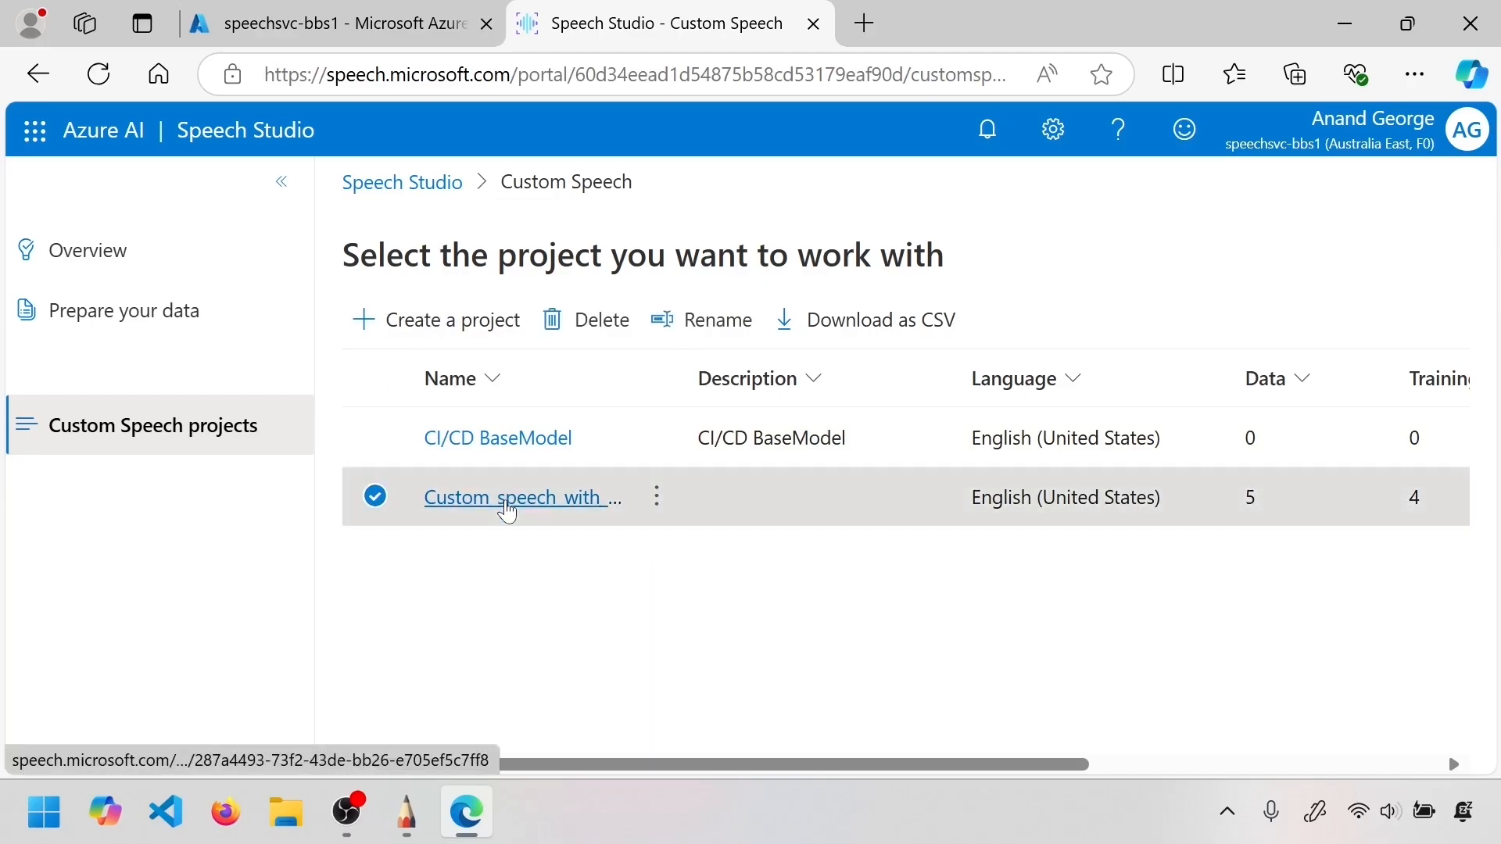
scroll(256, 501, "down", 1)
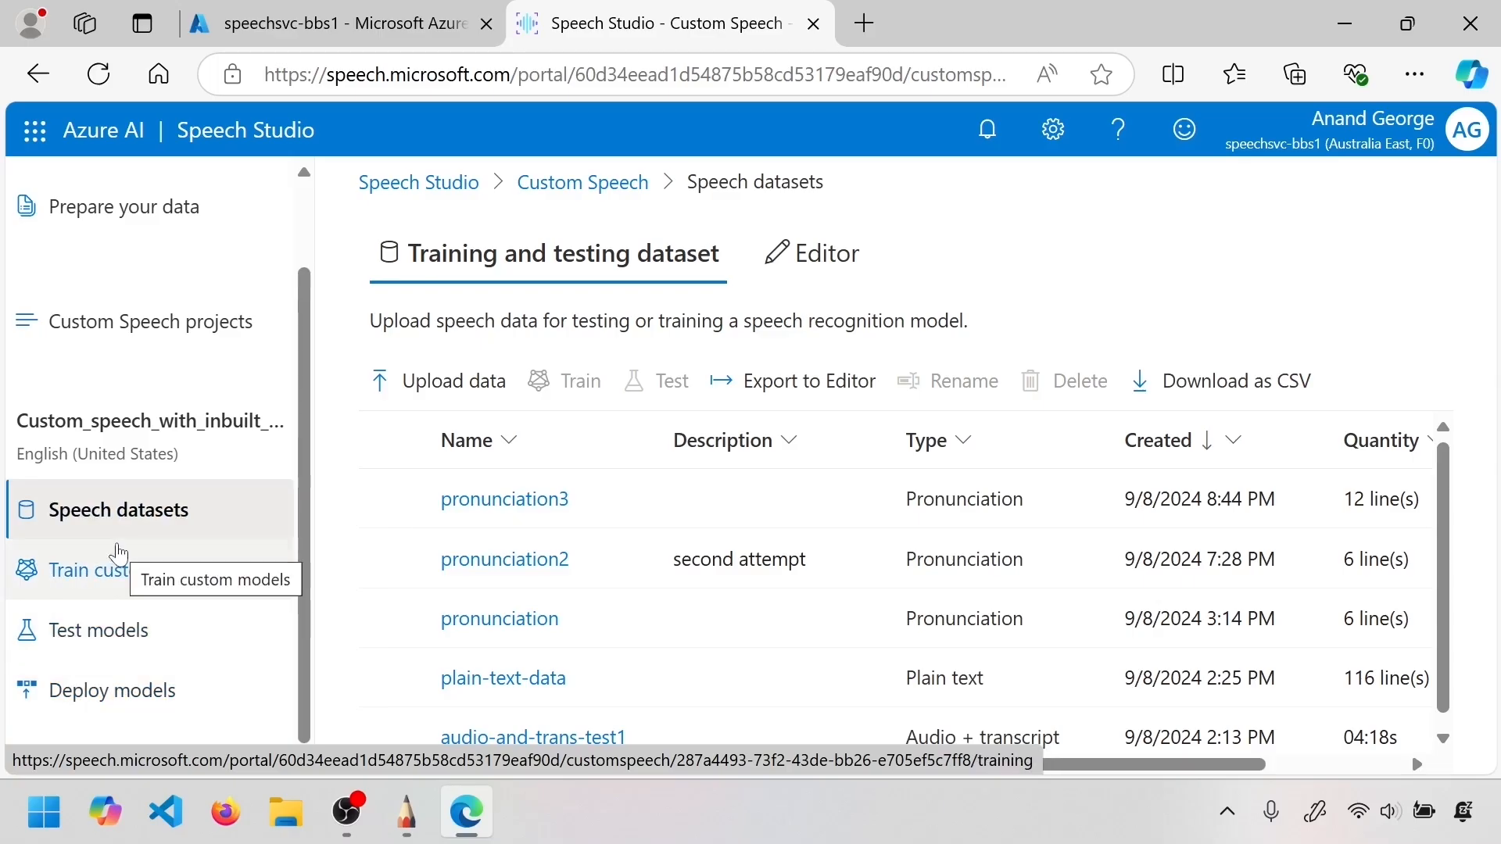
Open the audio-and-trans-test1 dataset from the project's speech datasets and view its details and recordings
scroll(625, 462, "down", 1)
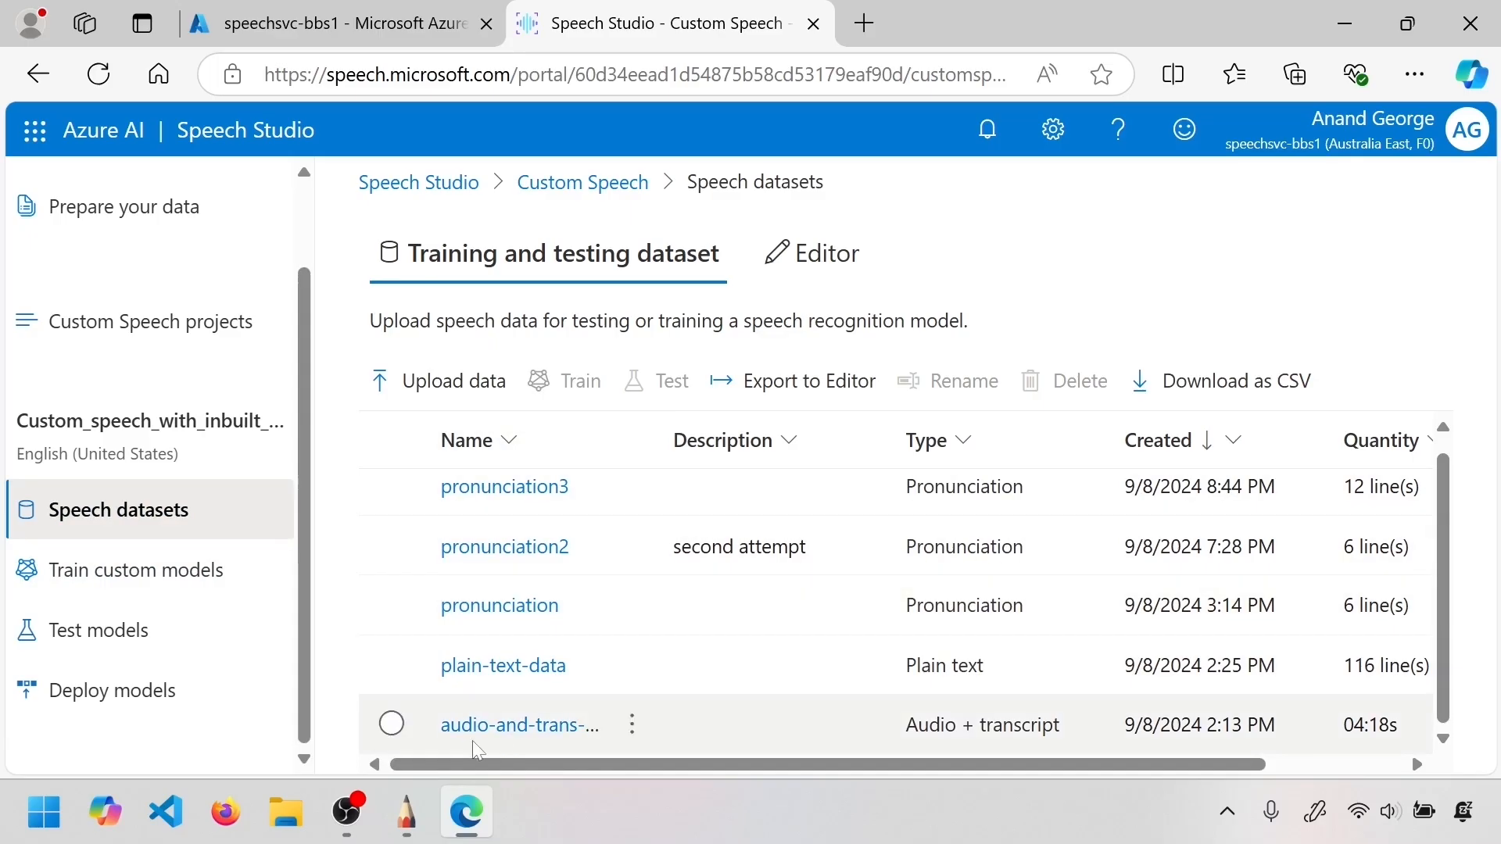
left_click(515, 726)
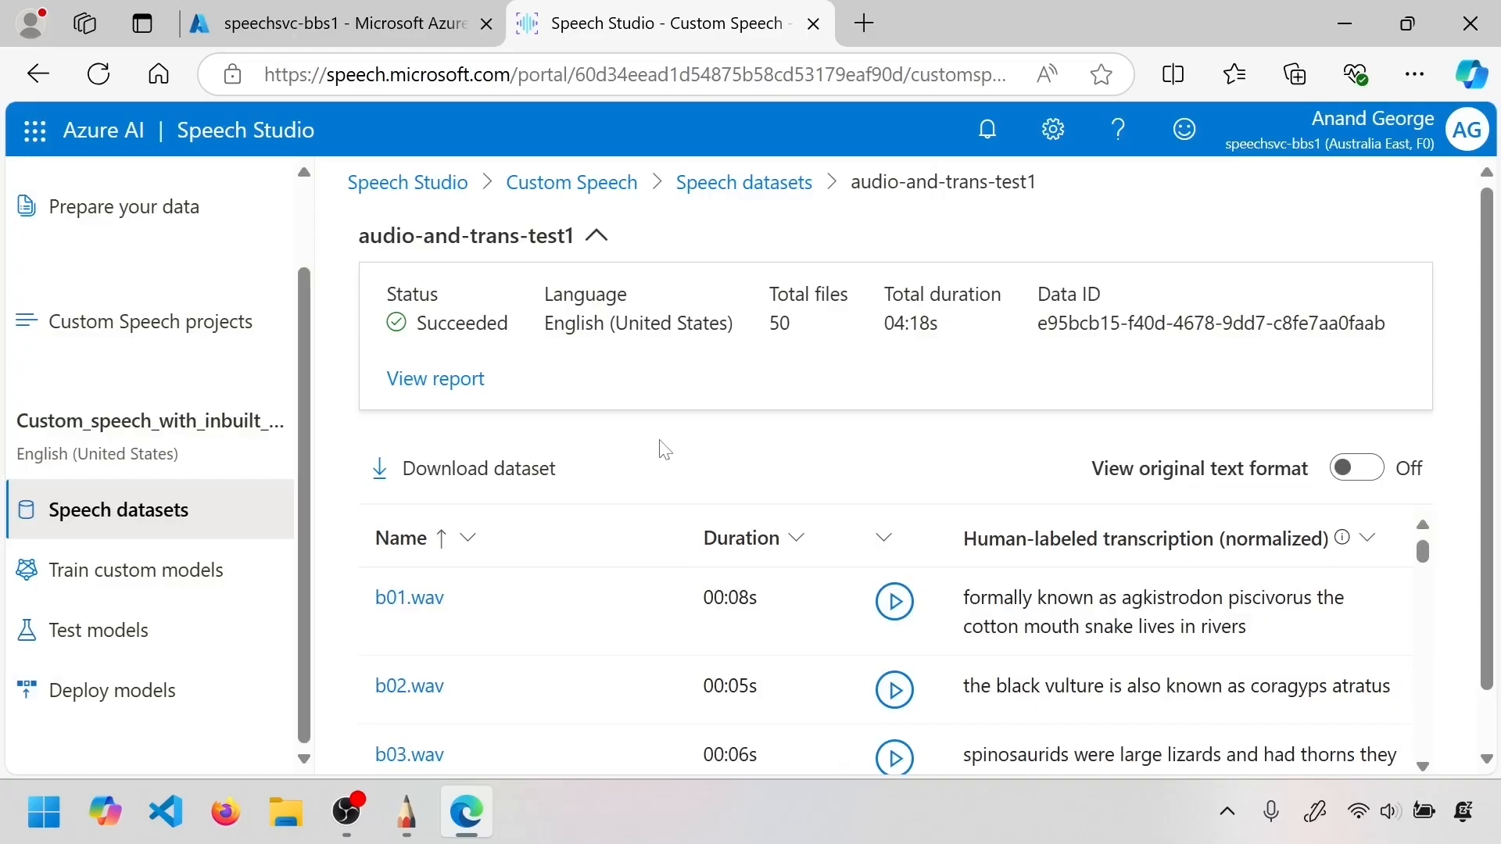
scroll(665, 450, "down", 1)
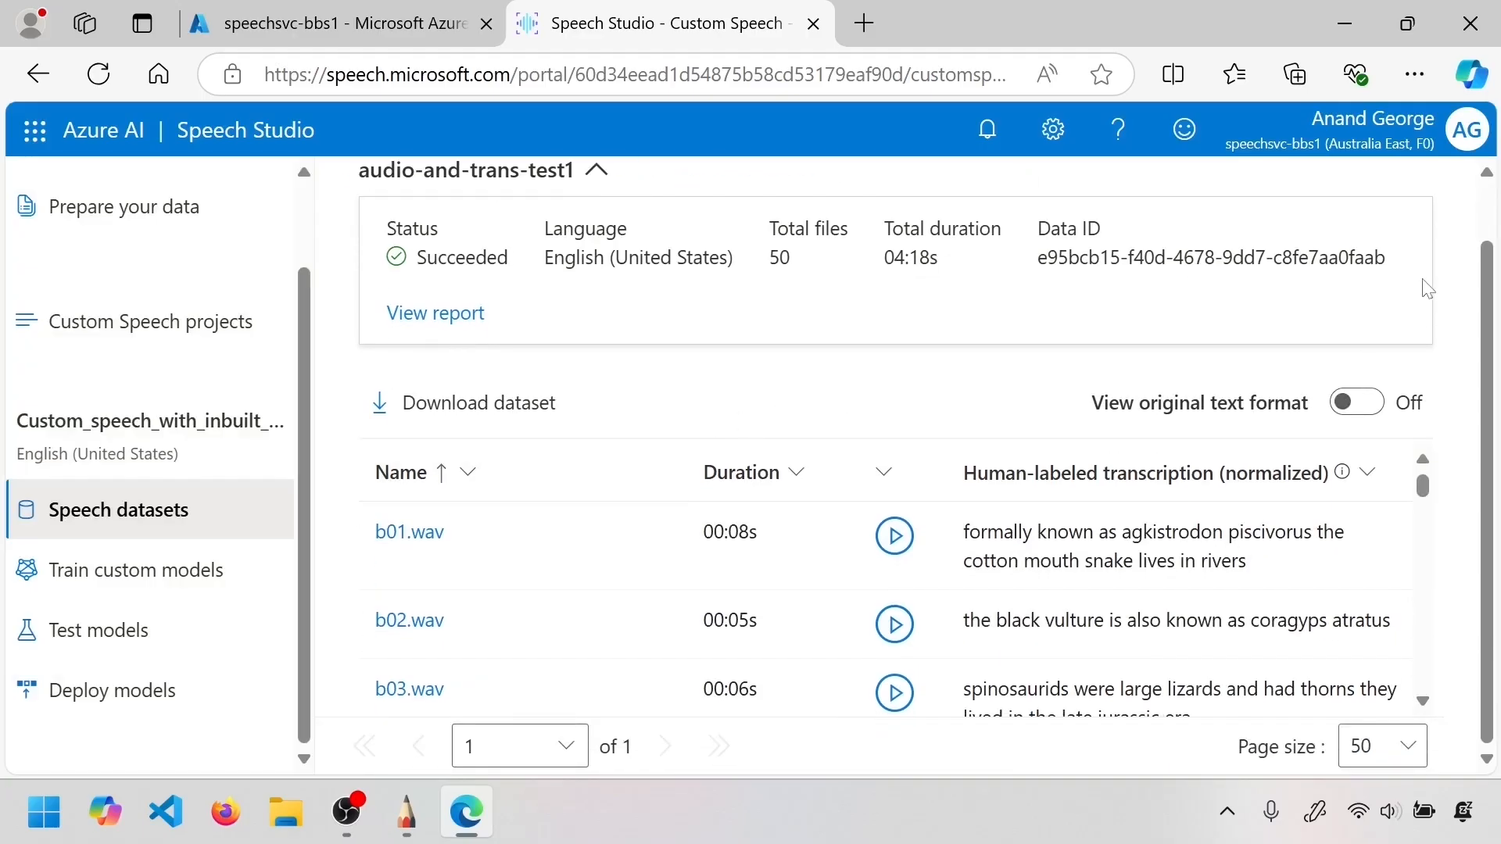
scroll(1434, 313, "up", 1)
scroll(1433, 313, "down", 1)
Examine the human-labeled transcription of b01.wav, highlighting the whole sentence while reading it
left_click_drag(969, 531, 1254, 565)
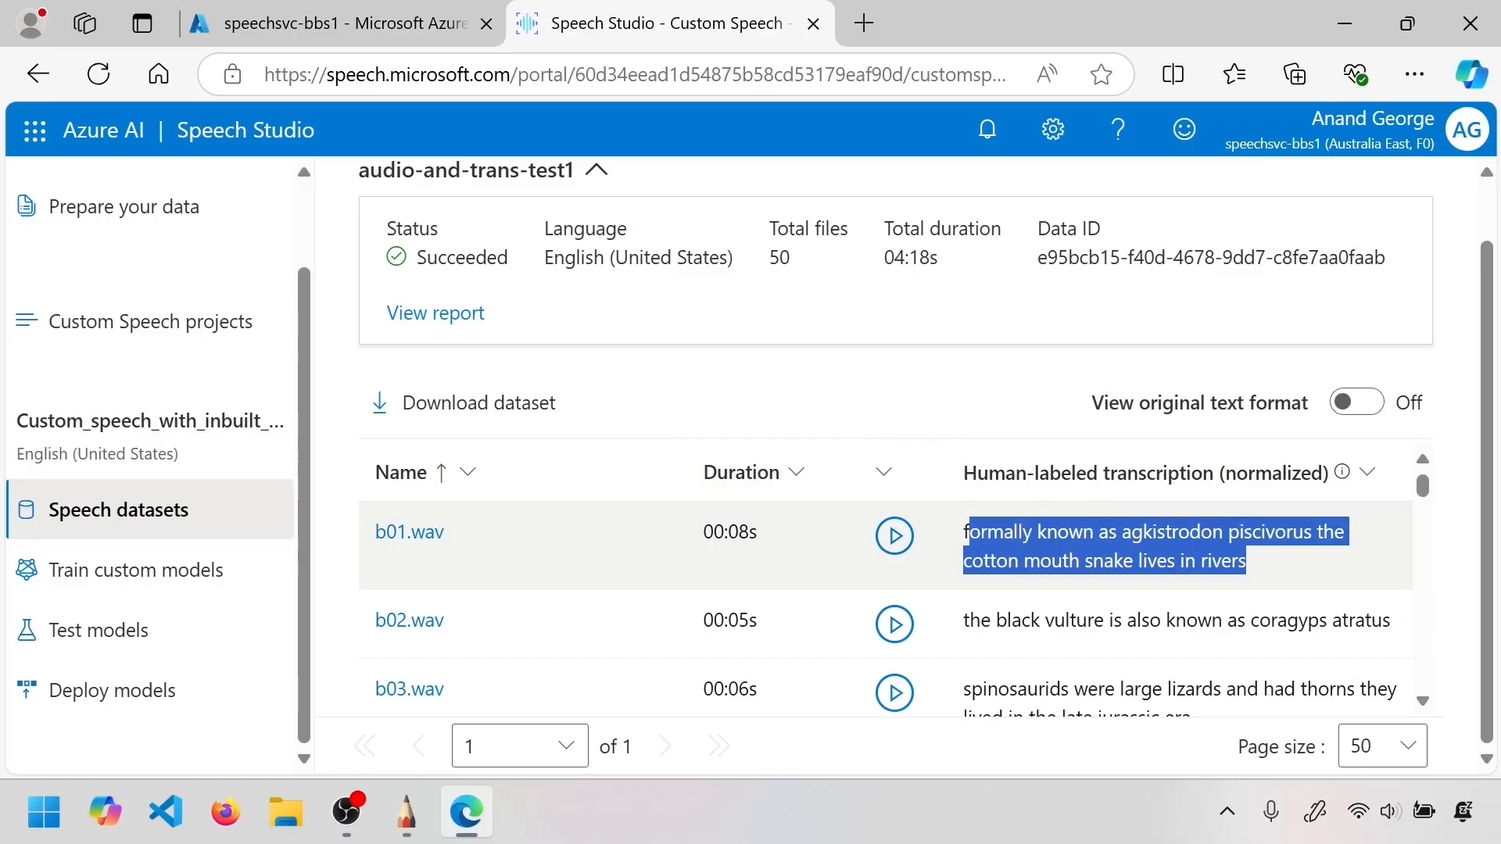
left_click(415, 555)
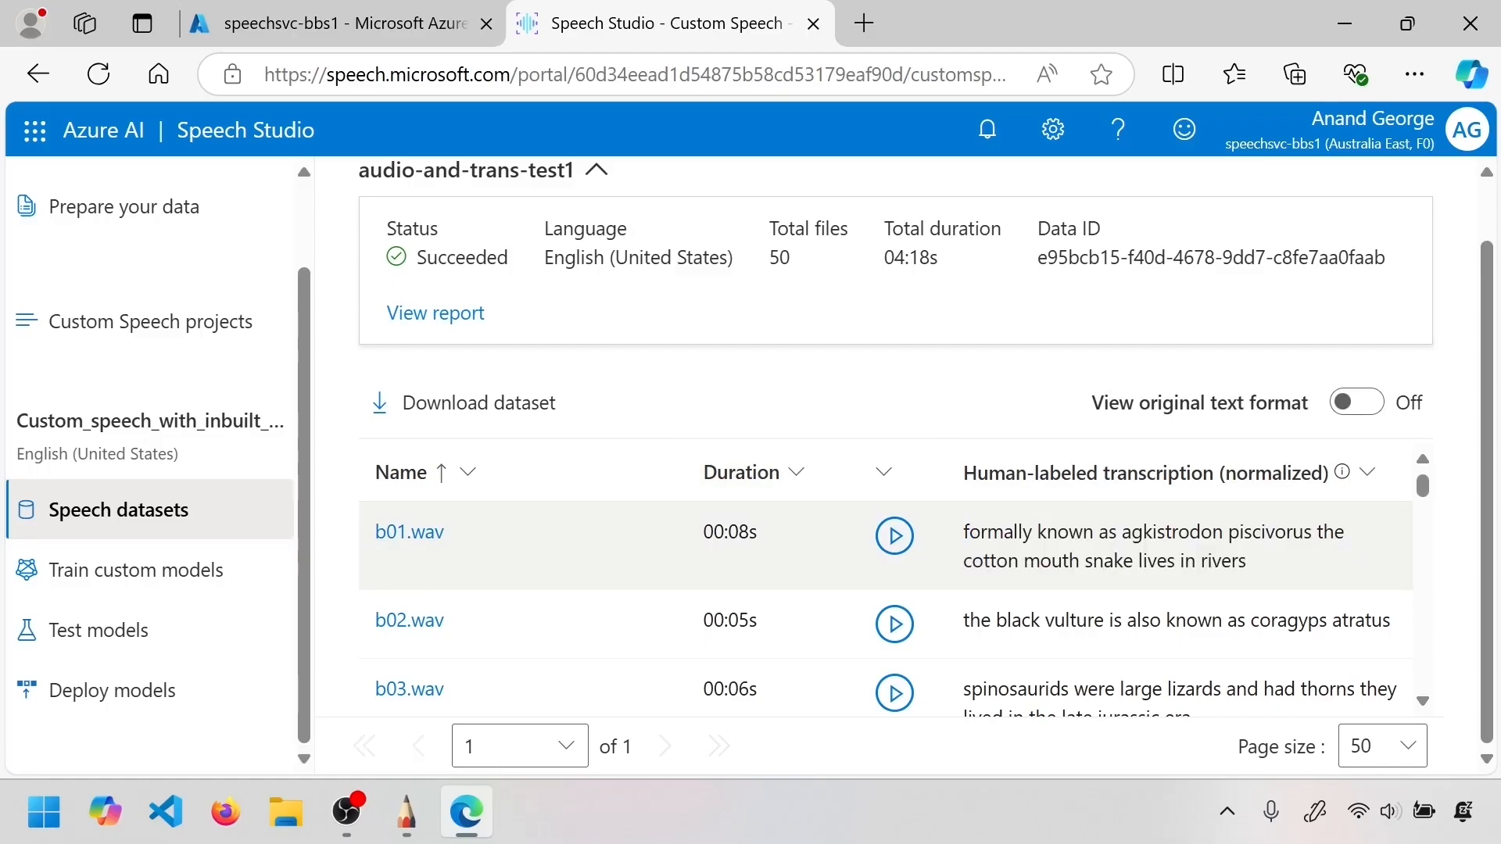
left_click_drag(963, 533, 1249, 562)
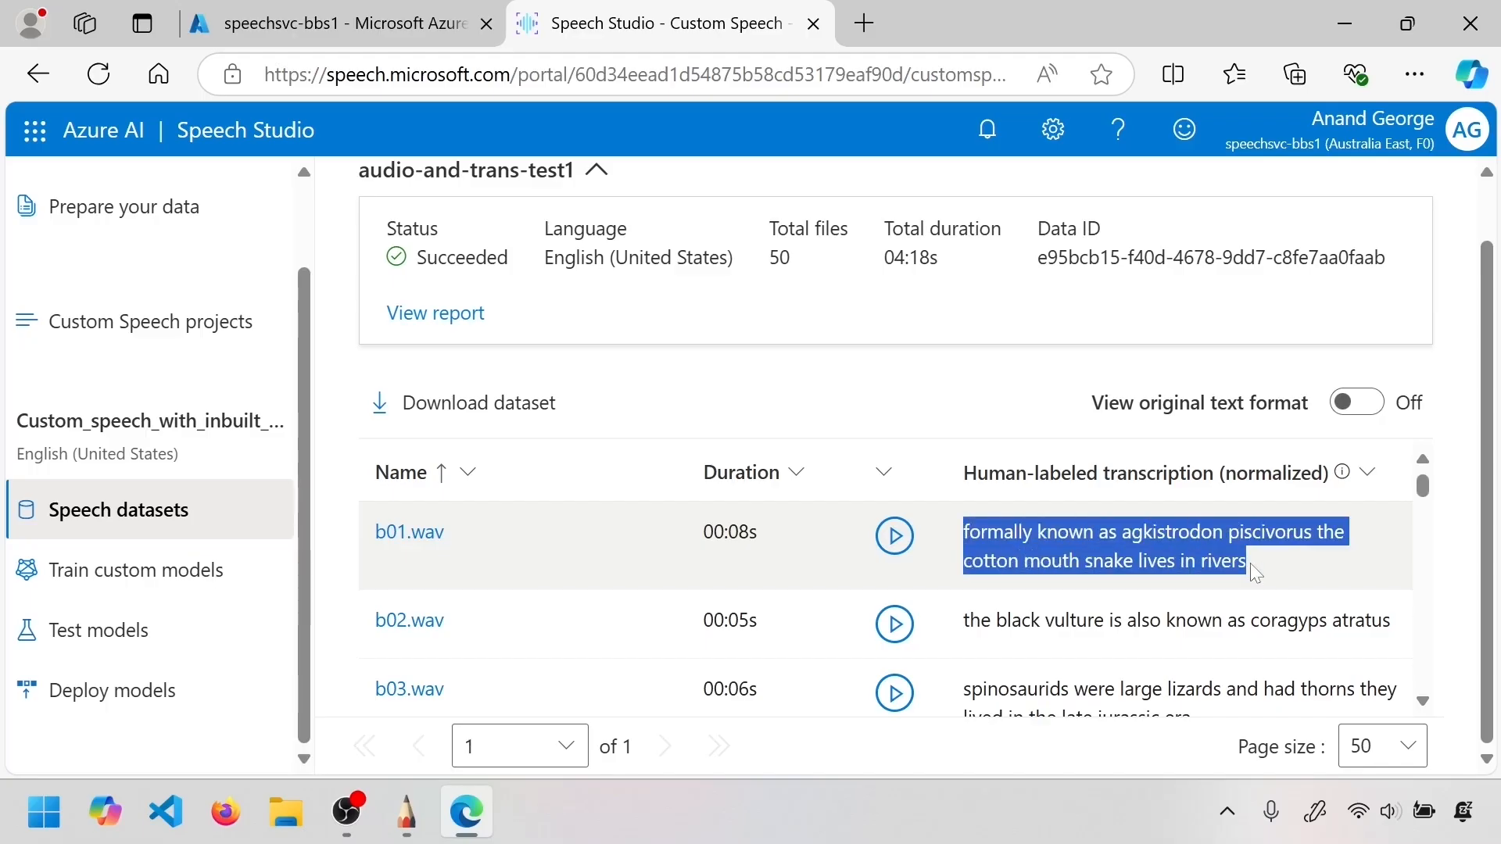
left_click(1260, 569)
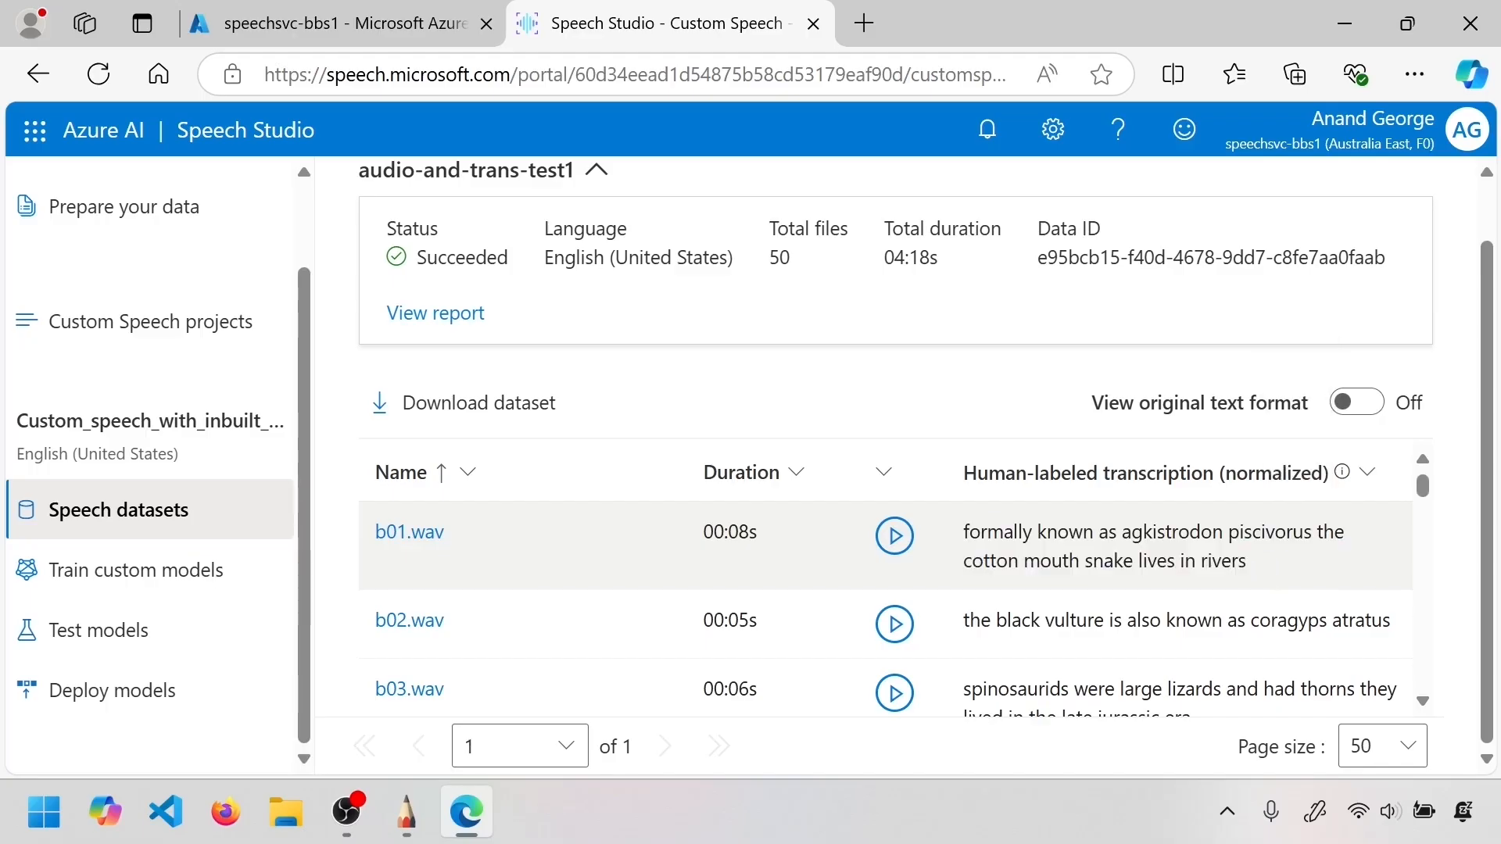
left_click_drag(1247, 561, 969, 531)
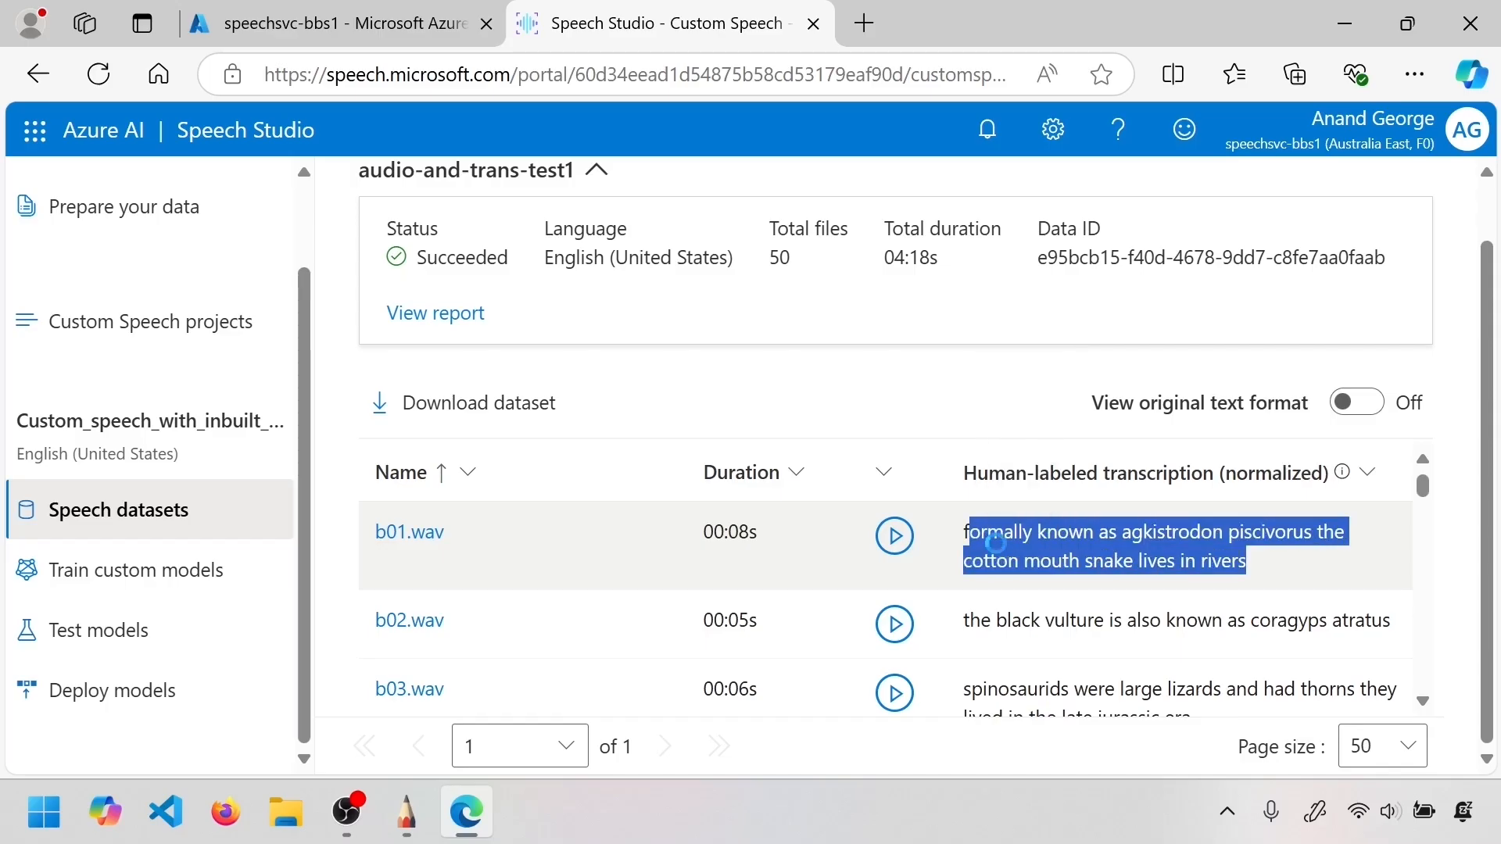
left_click(1106, 549)
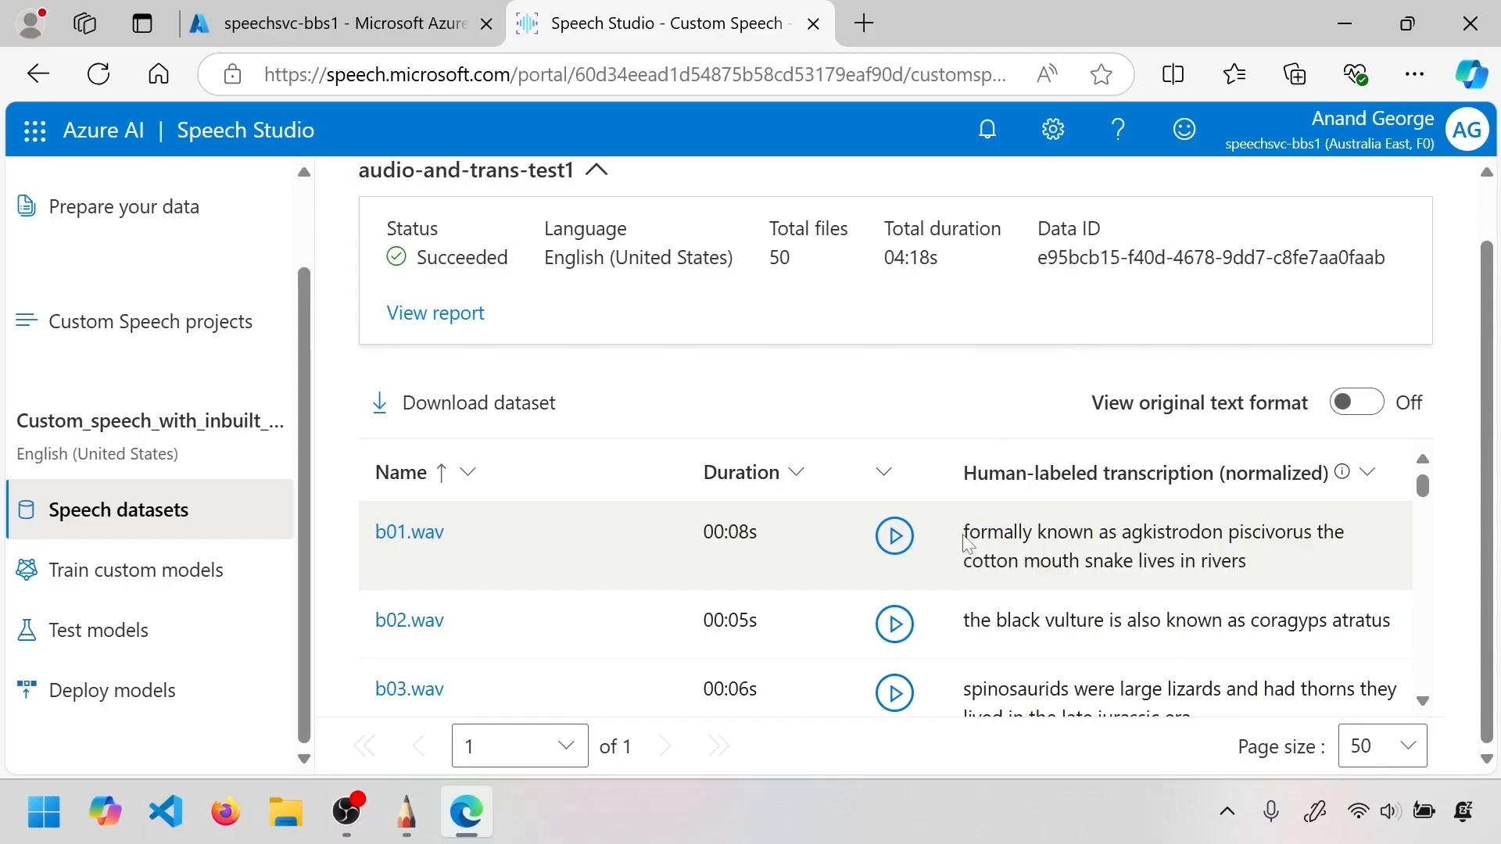
left_click_drag(969, 532, 1251, 569)
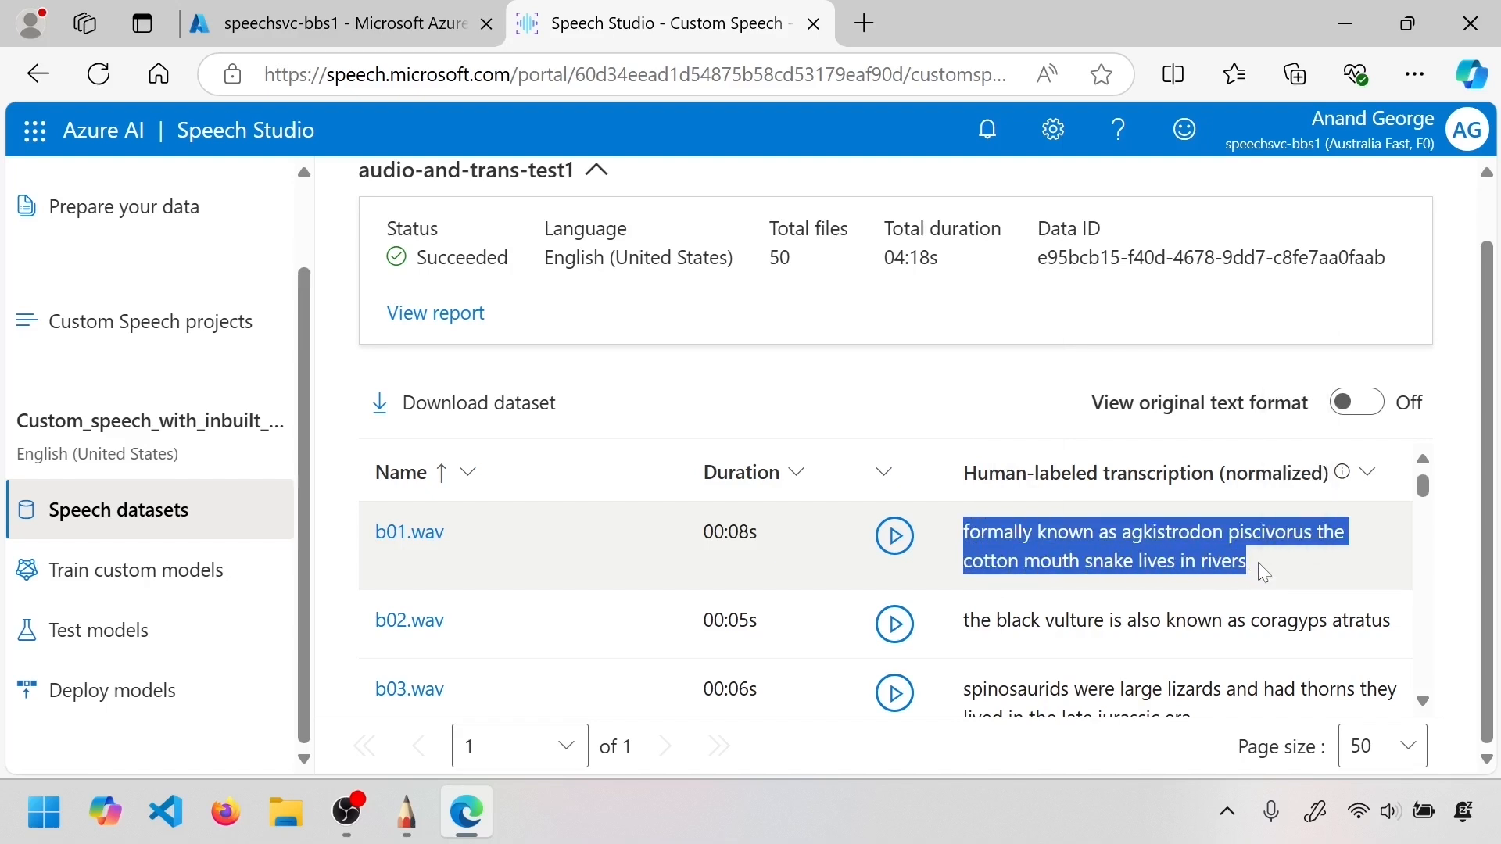
left_click(1255, 561)
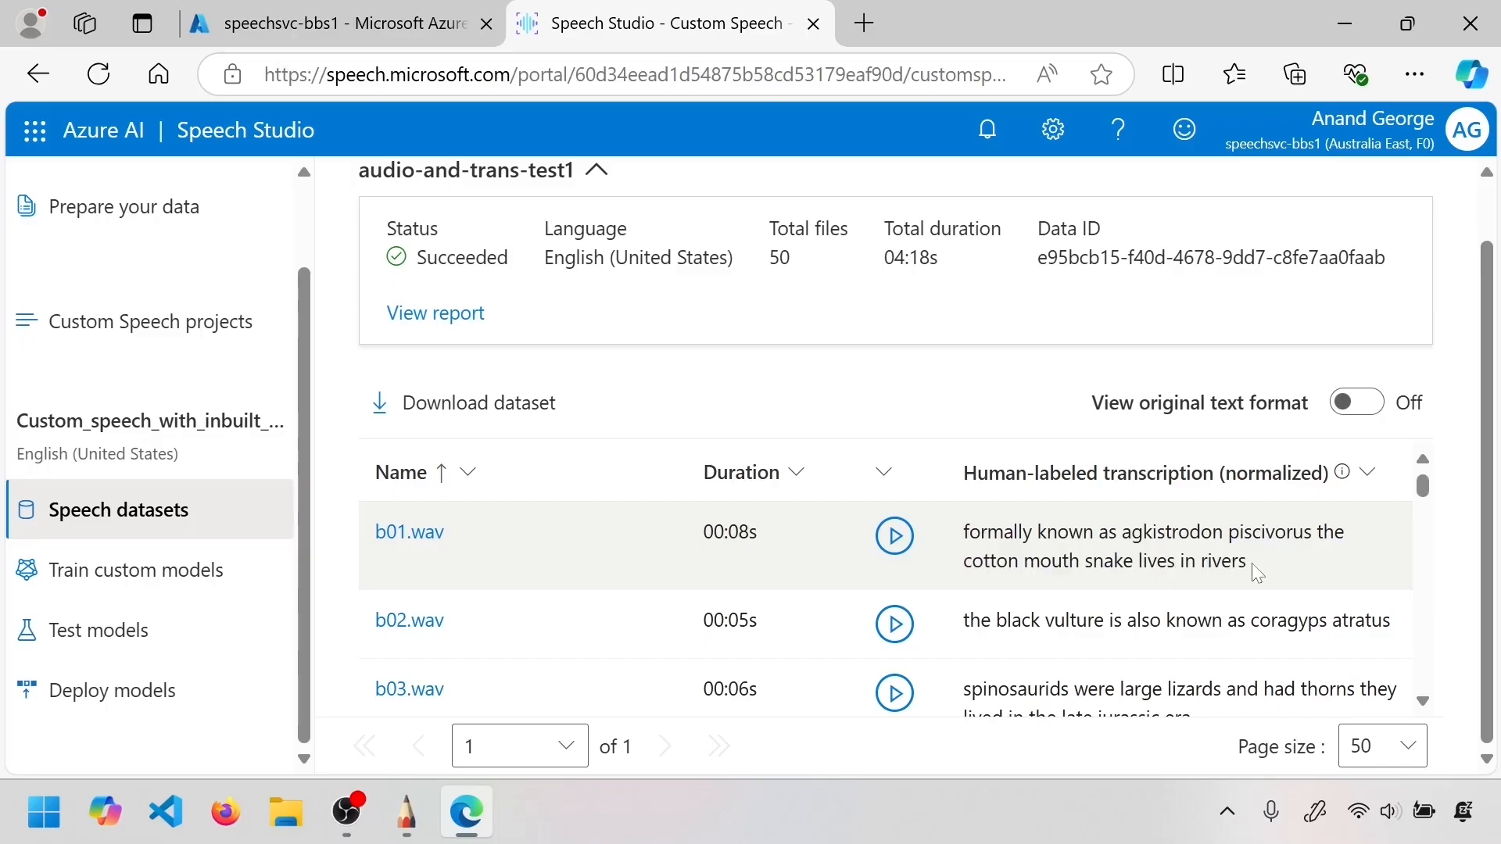
Compare the b01.wav file name with its transcription and highlight the uncommon words "agkistrodon" and "piscivorus"
left_click_drag(459, 537, 379, 545)
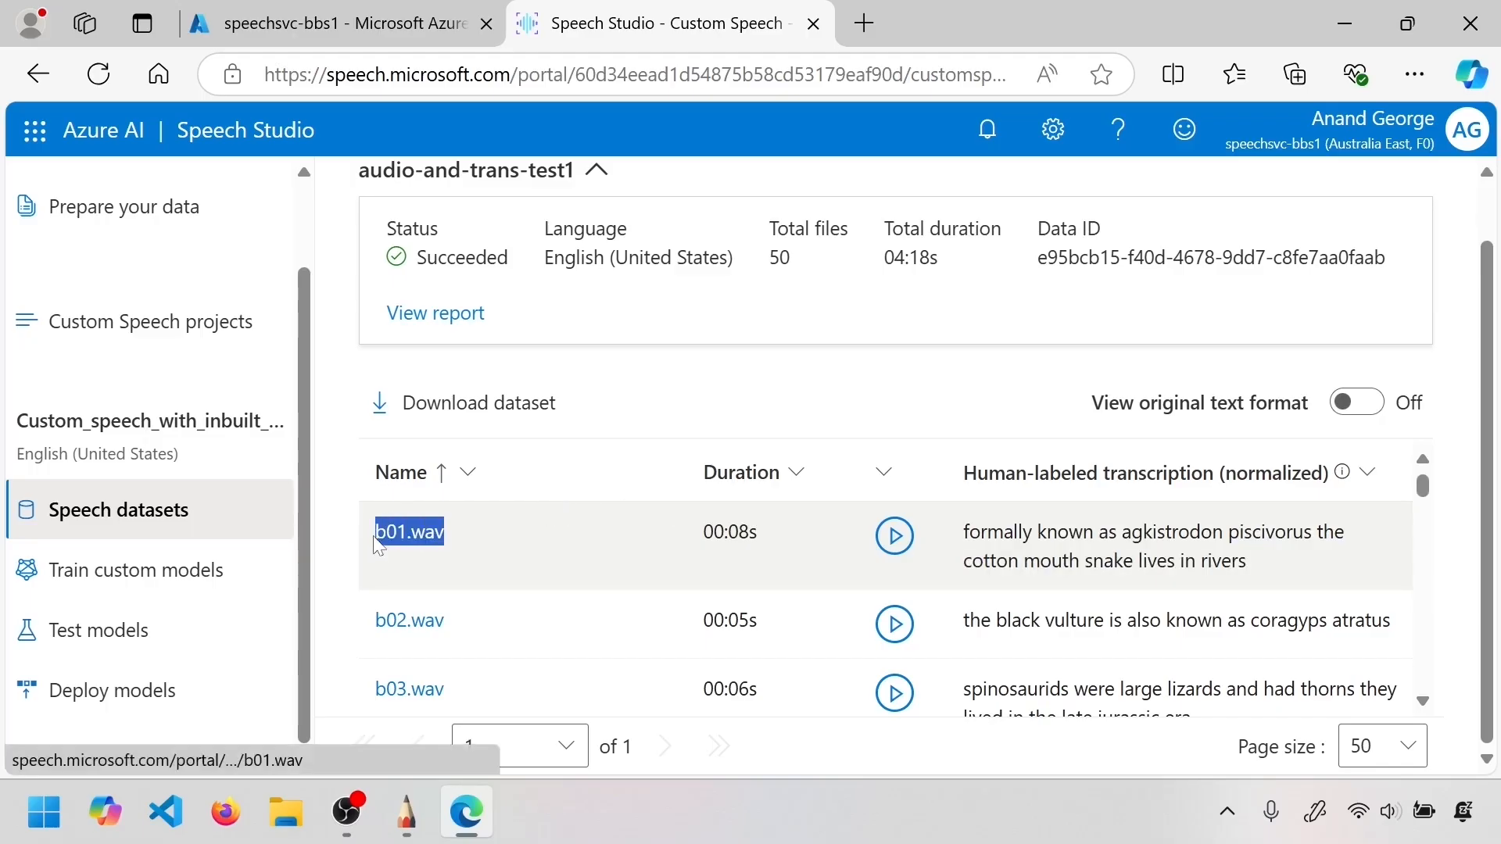
mouse_move(963, 532)
left_mouse_down()
mouse_move(1264, 561)
mouse_move(981, 532)
left_mouse_up()
left_click(1259, 561)
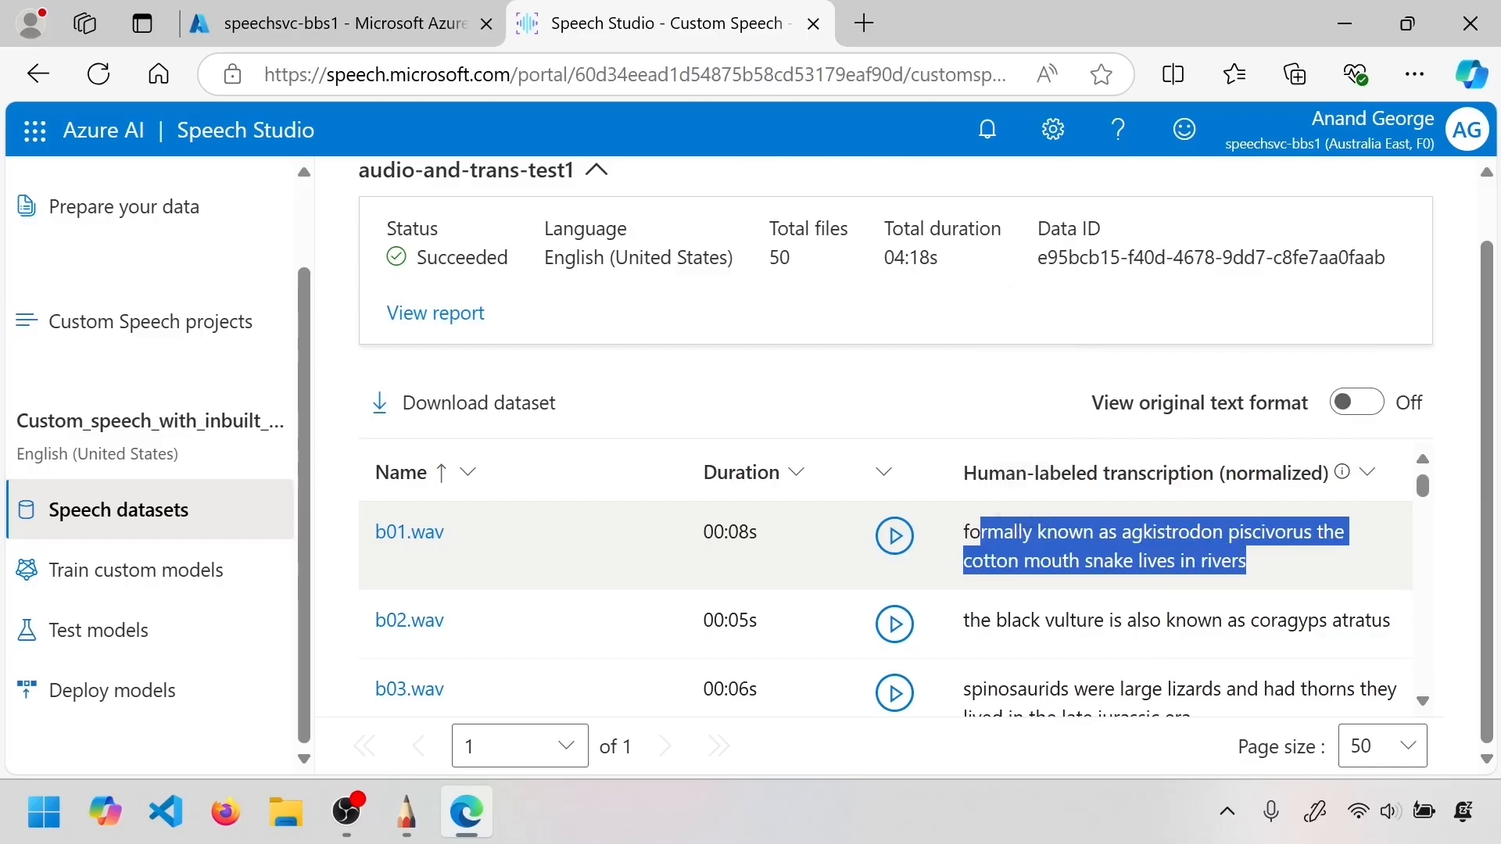
left_click(1095, 548)
left_click_drag(1123, 533, 1224, 539)
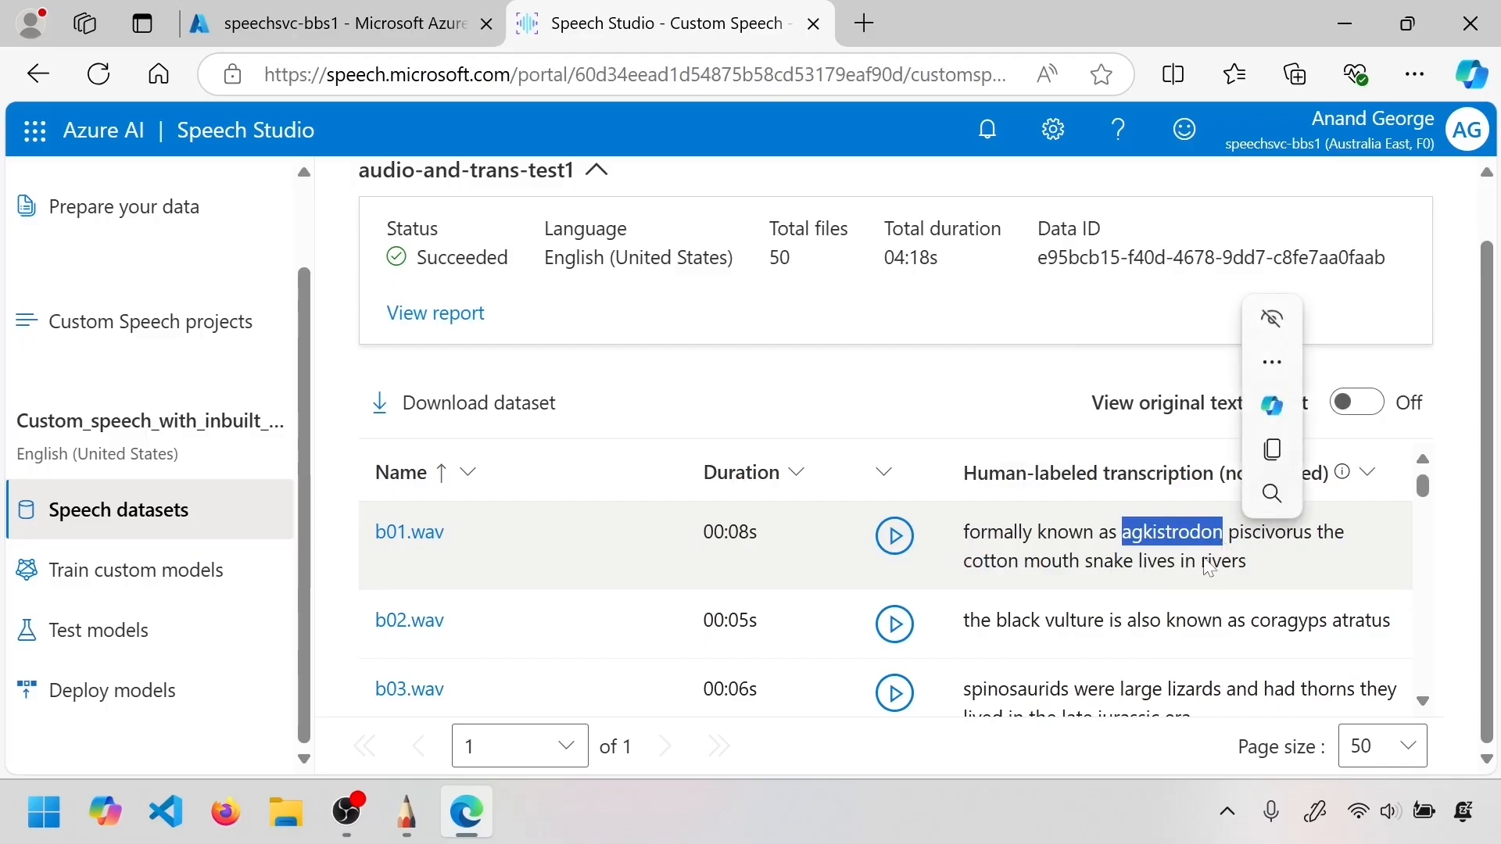
left_click(1229, 556)
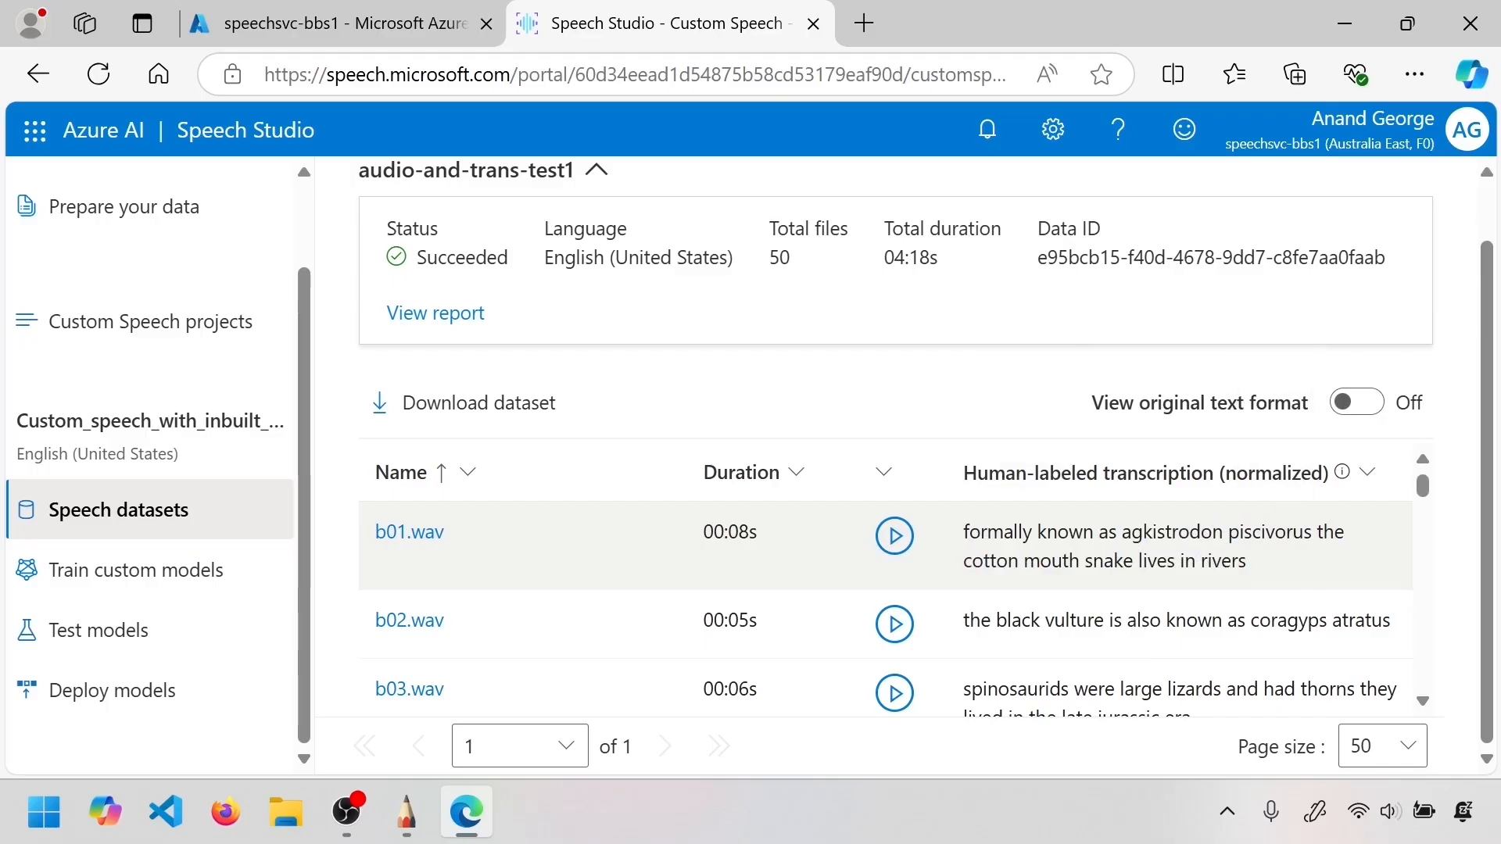
left_click_drag(1228, 533, 1313, 539)
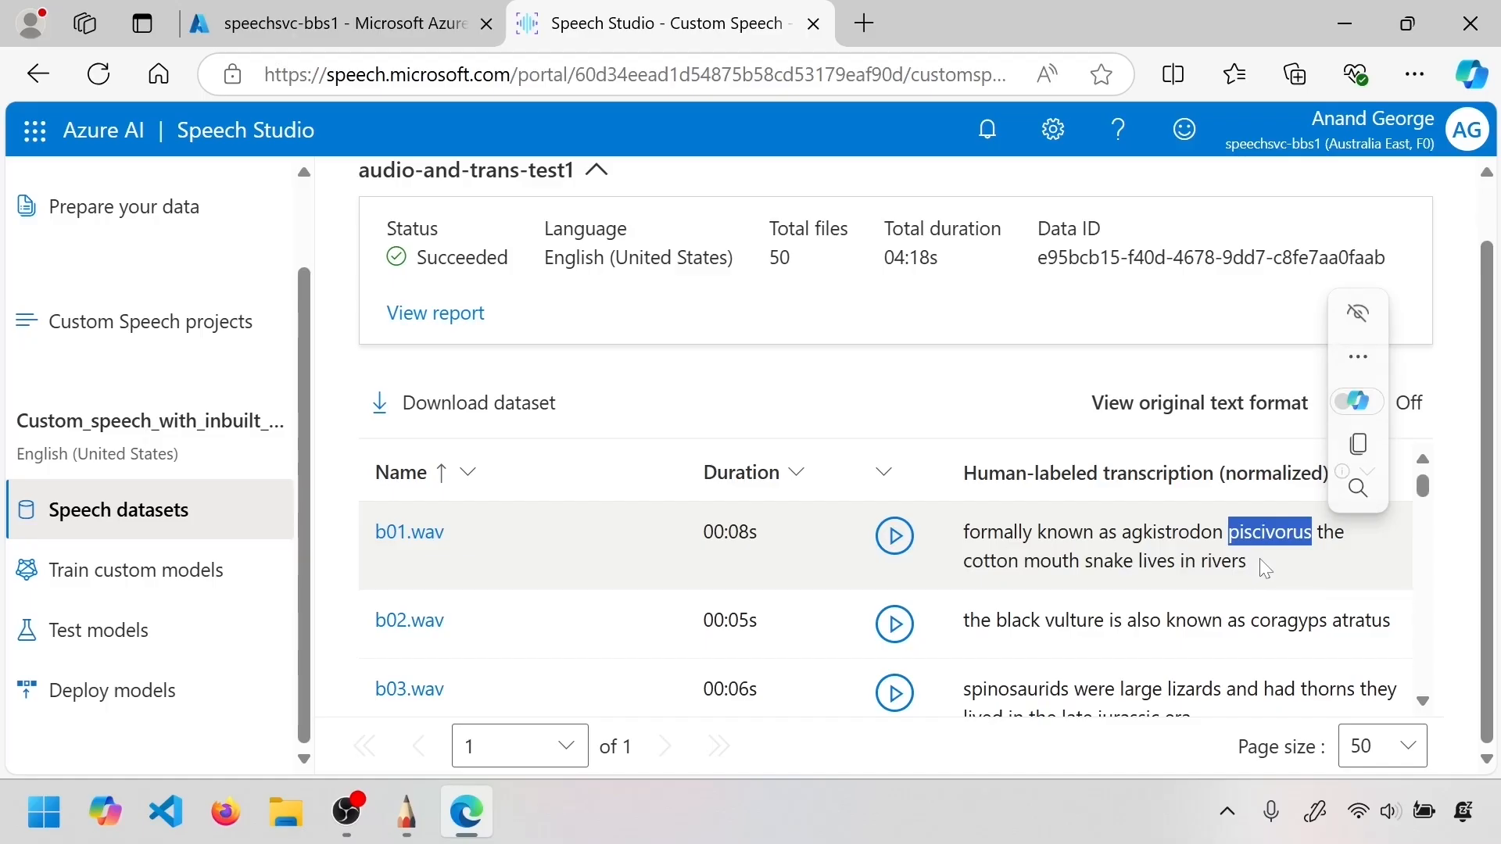
Look through the remaining recordings and their transcriptions in the audio-and-trans-test1 dataset
scroll(659, 607, "down", 2)
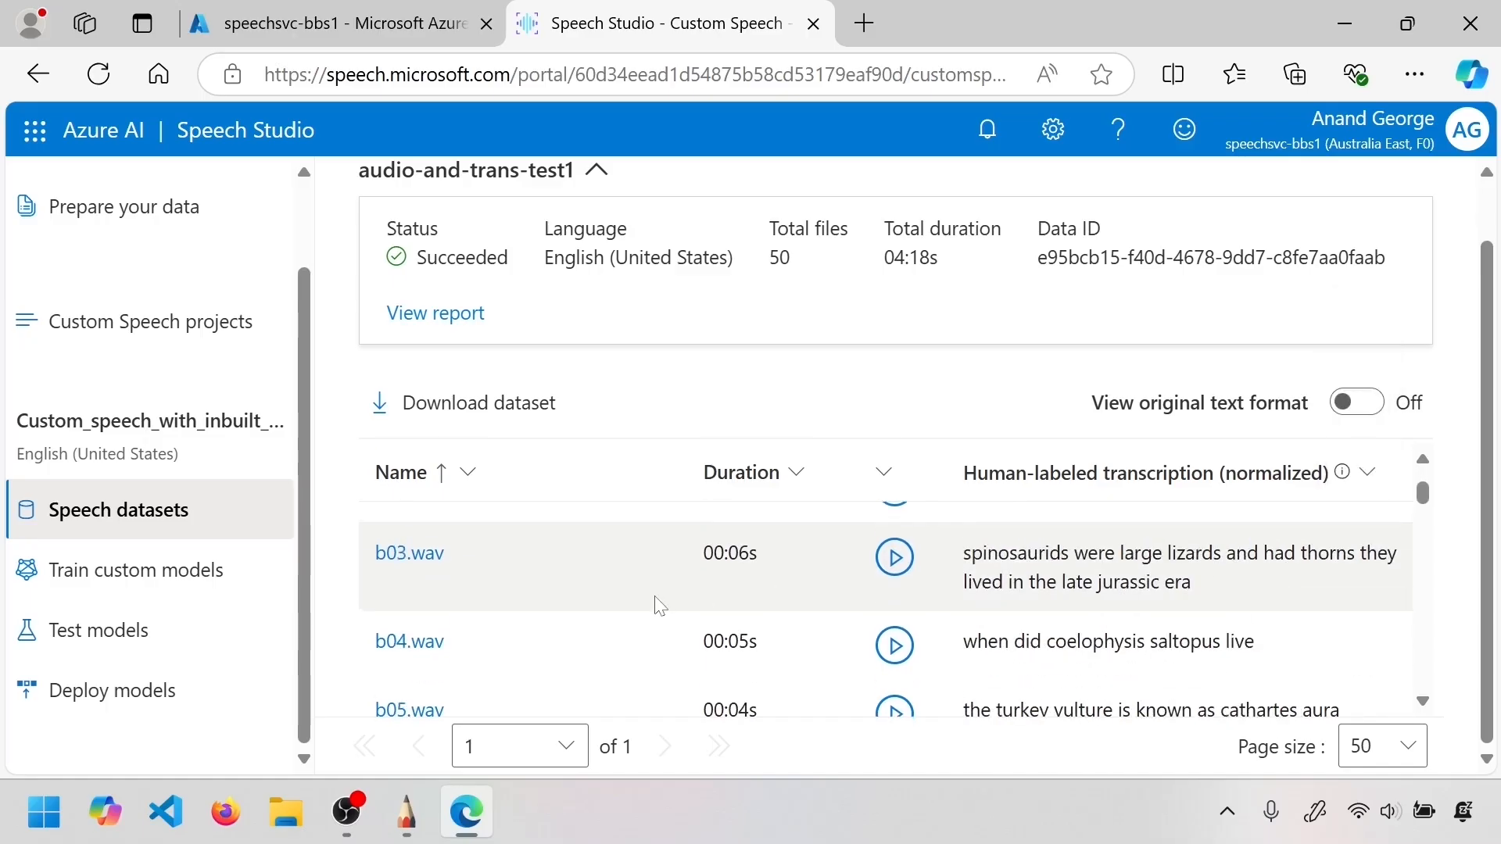
scroll(658, 607, "down", 5)
scroll(660, 606, "down", 15)
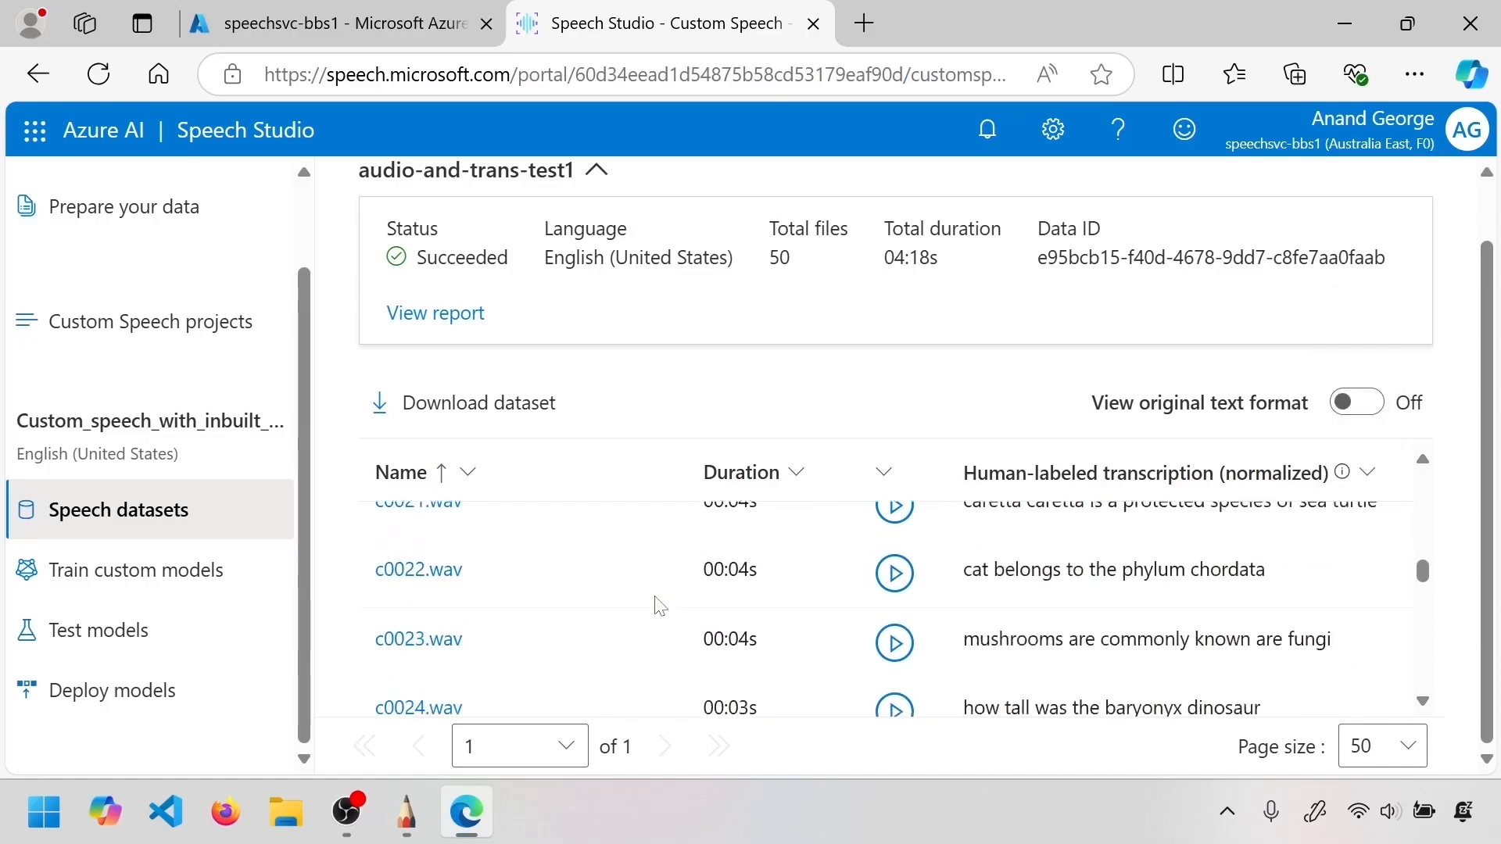
scroll(660, 607, "down", 10)
scroll(660, 604, "up", 20)
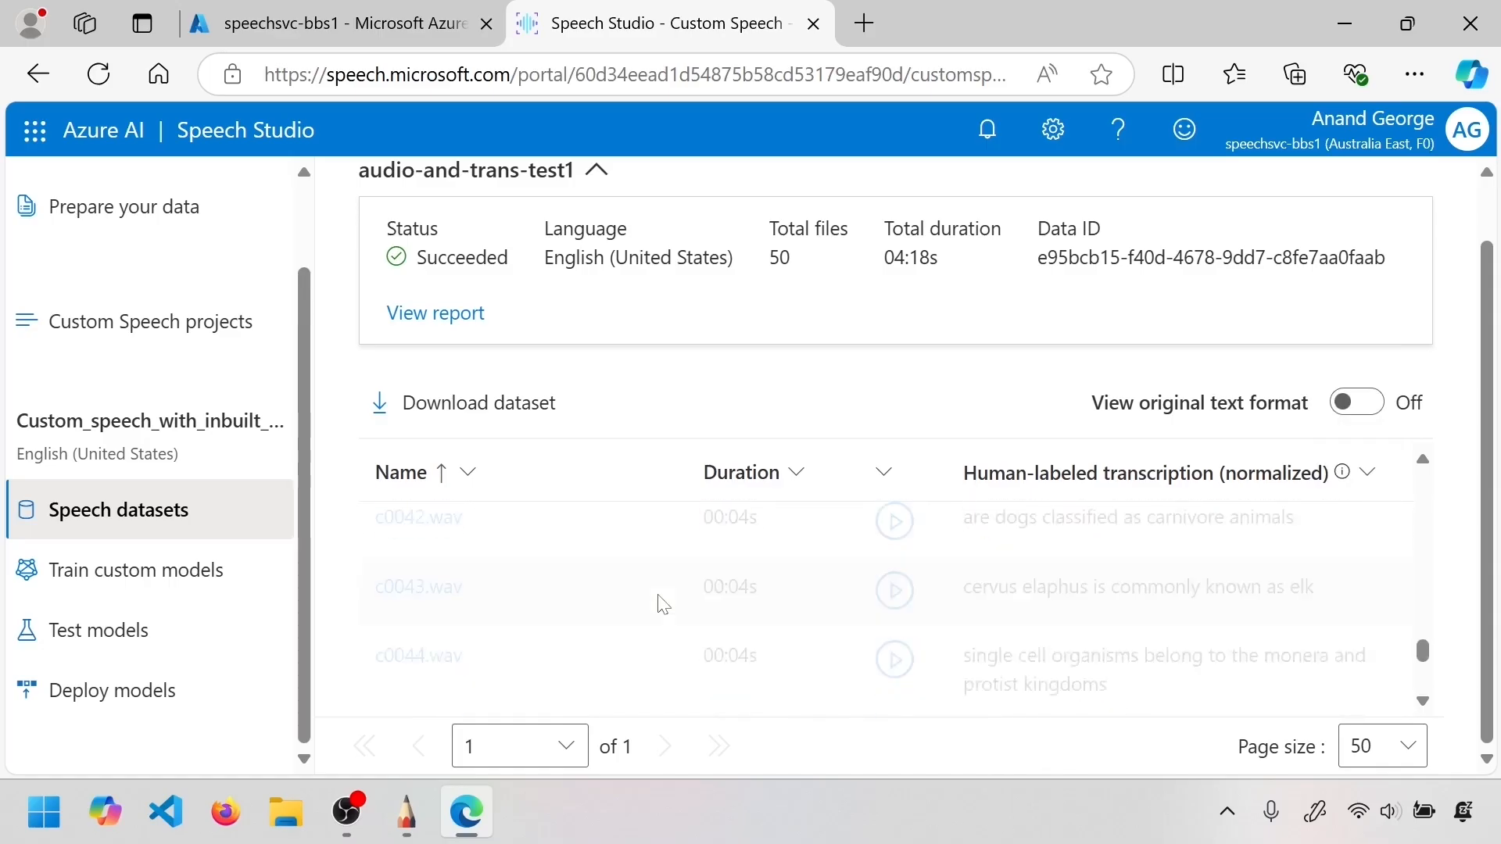
Return from the audio-and-trans-test1 recordings to the speech datasets list and open the plain-text-data dataset
scroll(667, 594, "down", 20)
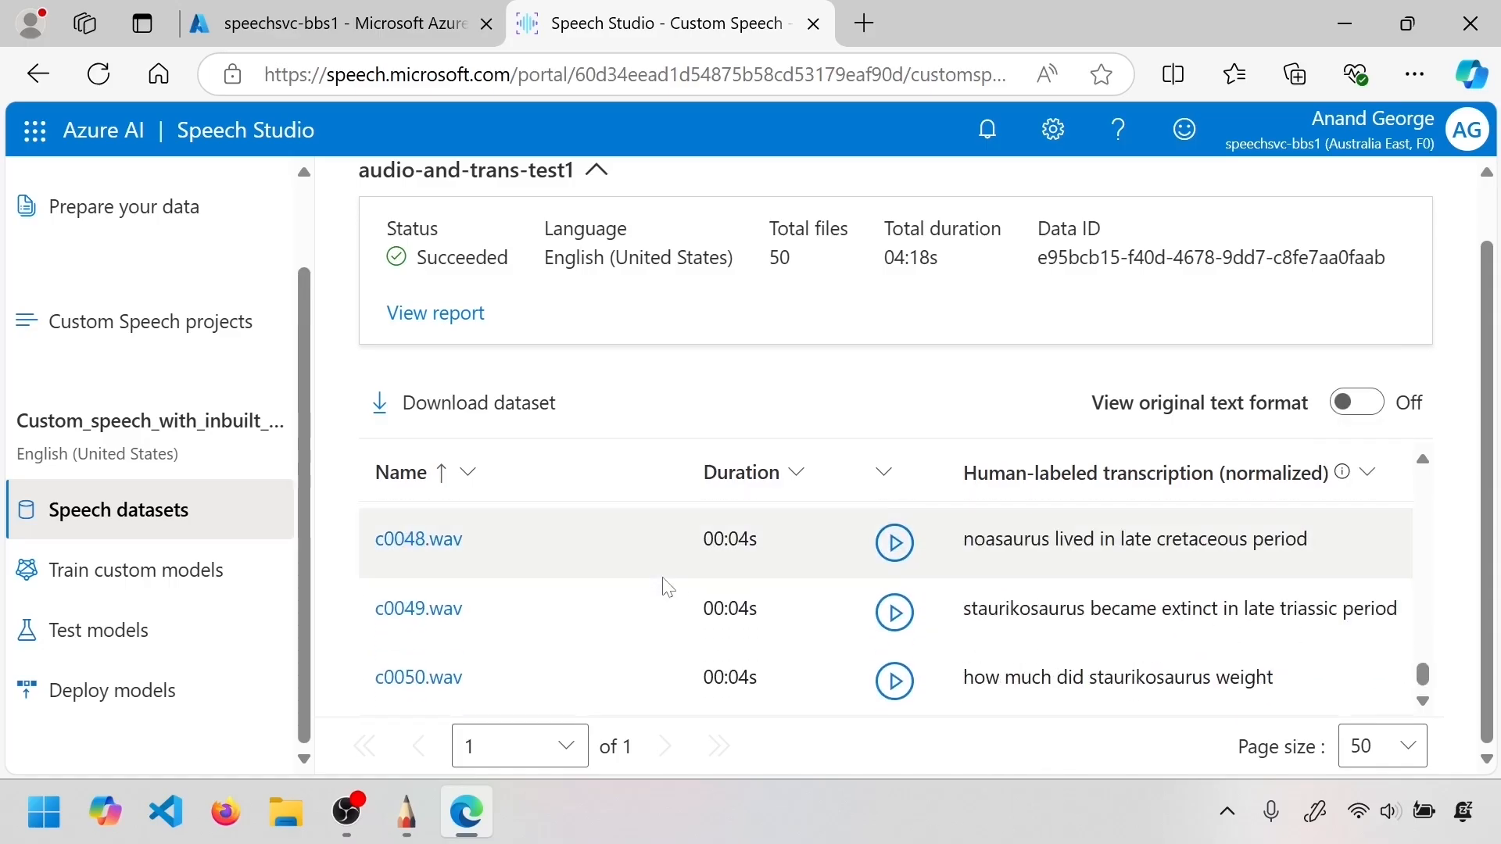
scroll(664, 579, "up", 20)
scroll(666, 573, "down", 5)
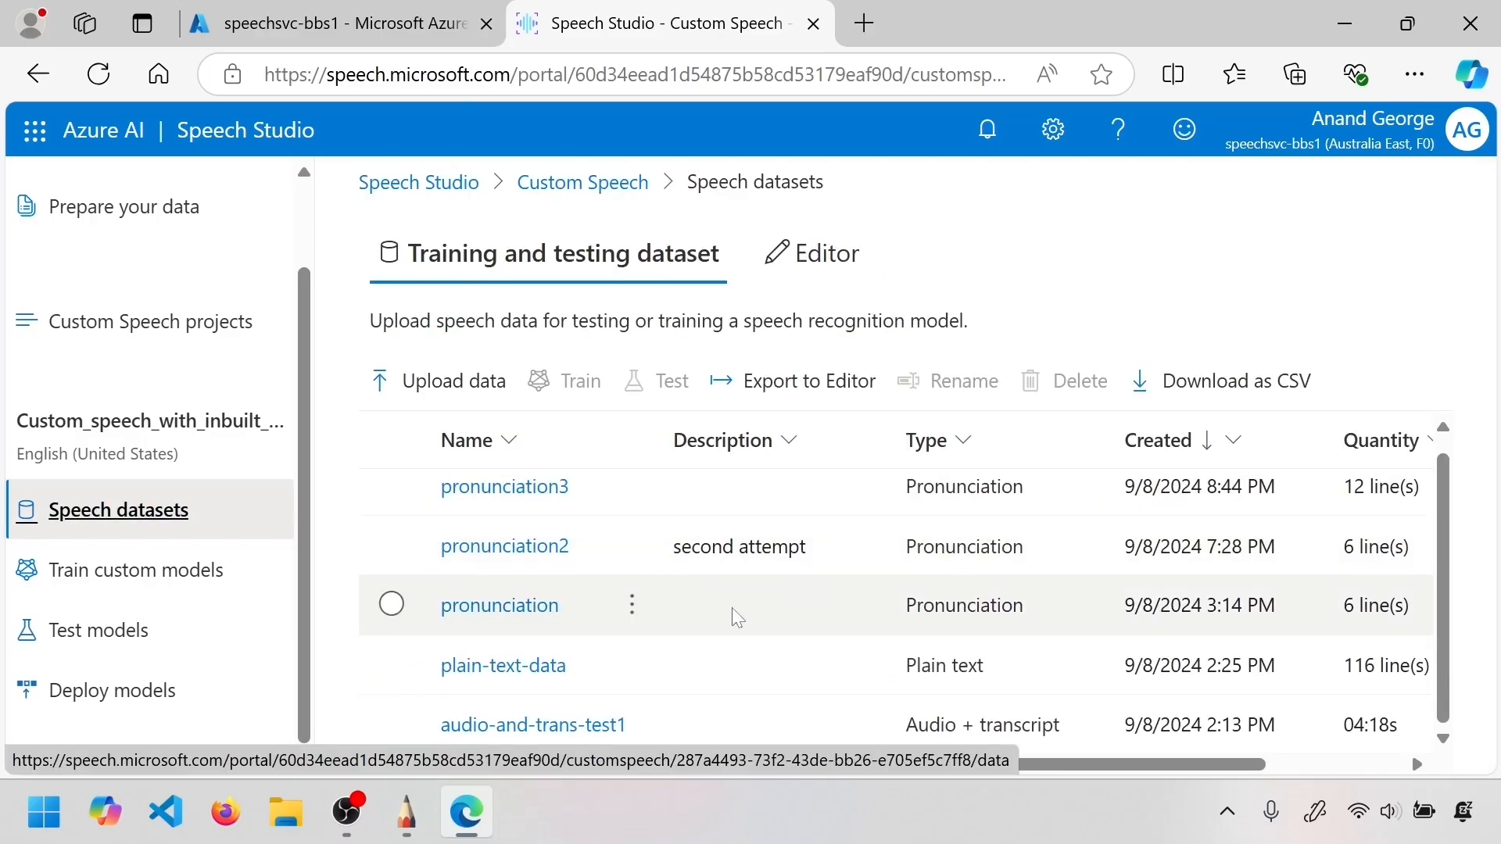
left_click(391, 724)
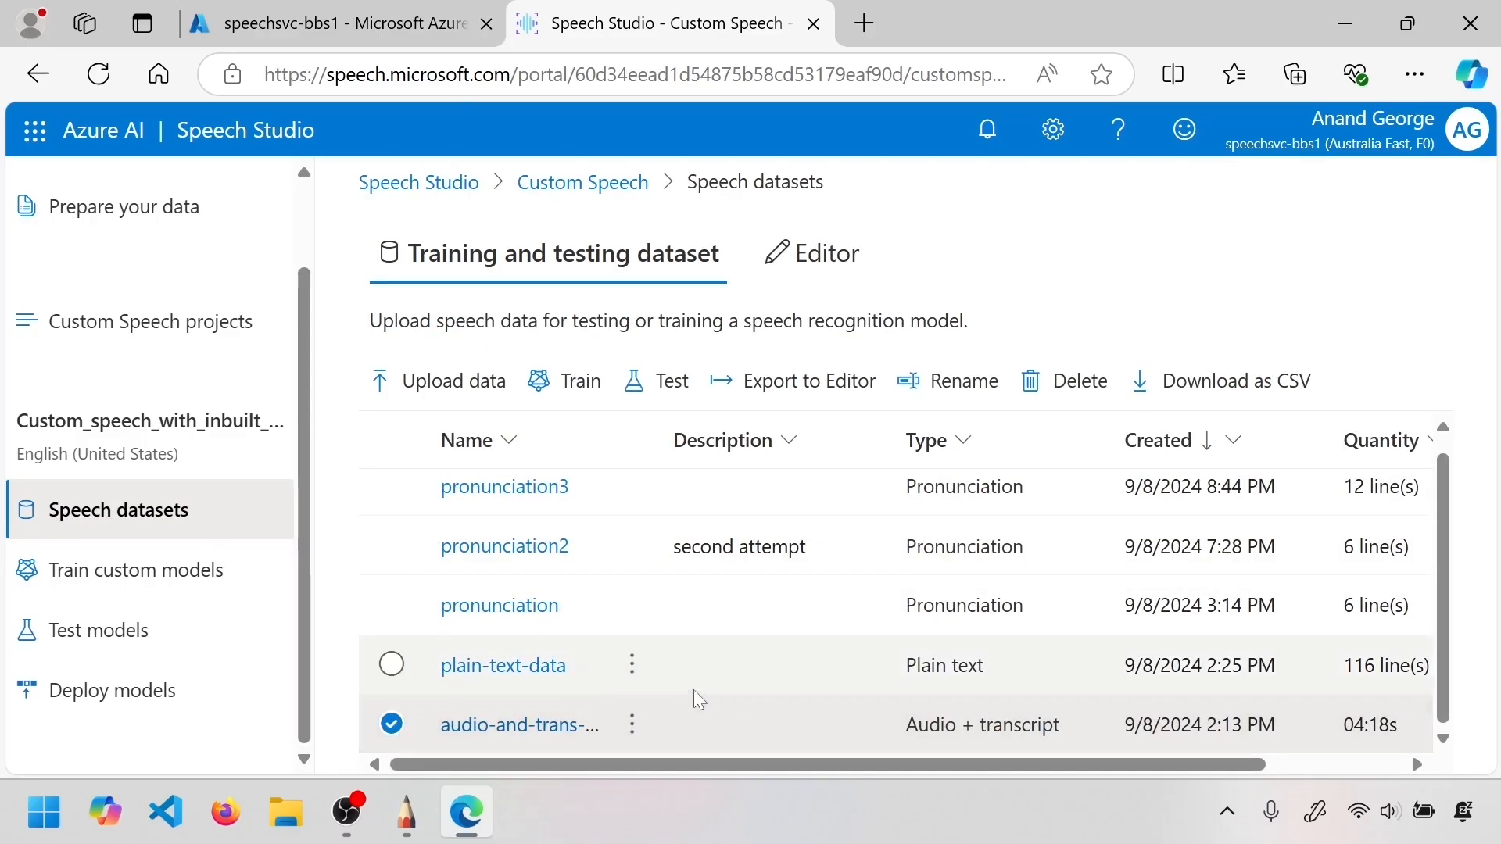
left_click(527, 665)
scroll(680, 494, "down", 1)
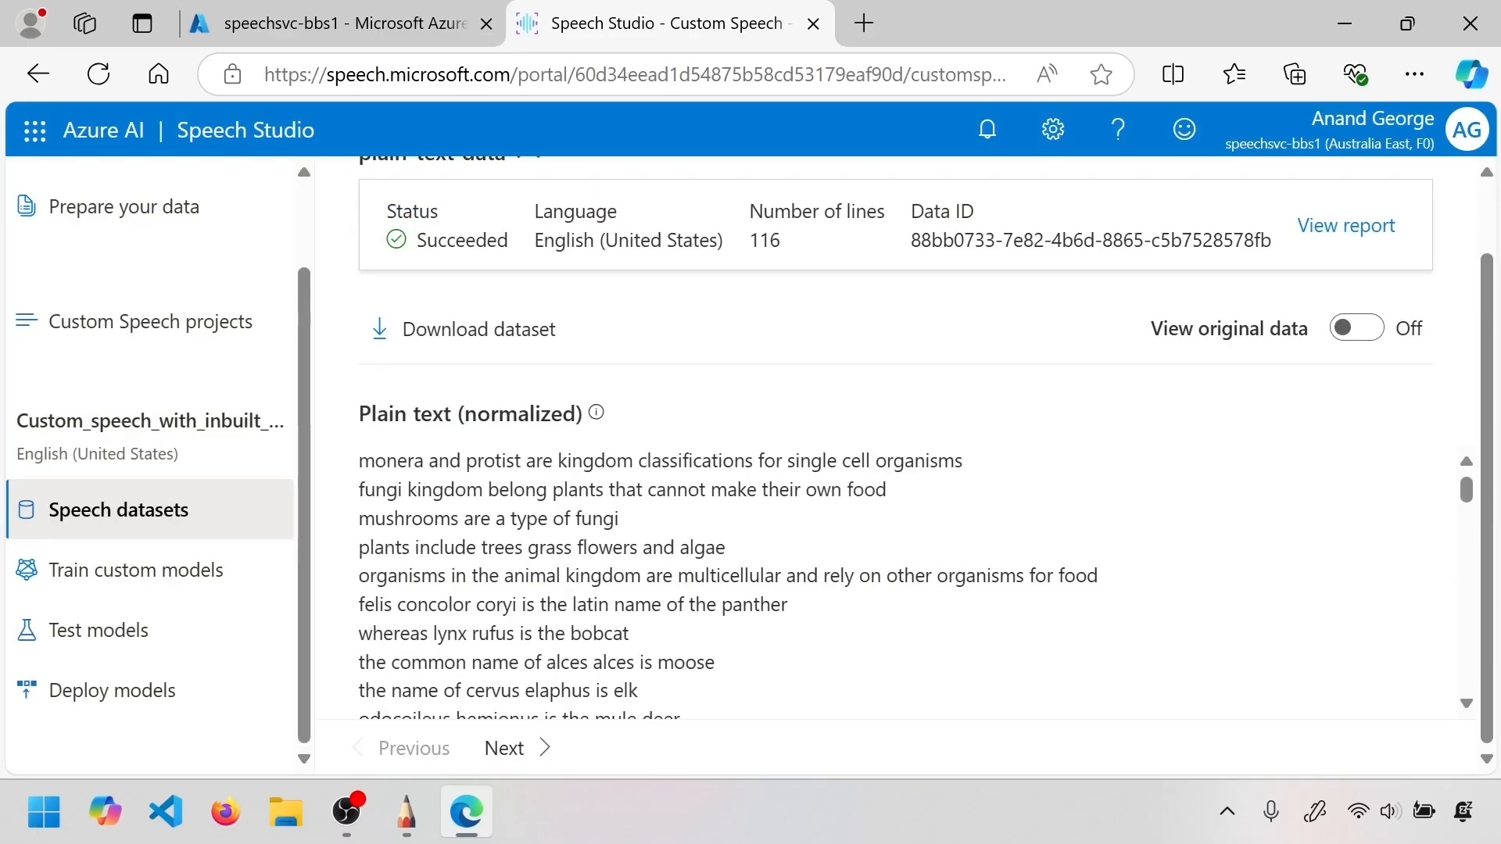
Read through the normalized plain text sentences, highlighting the uncommon words "erythrogaster" and "melanoleucus"
left_click_drag(467, 461, 523, 463)
scroll(545, 516, "down", 3)
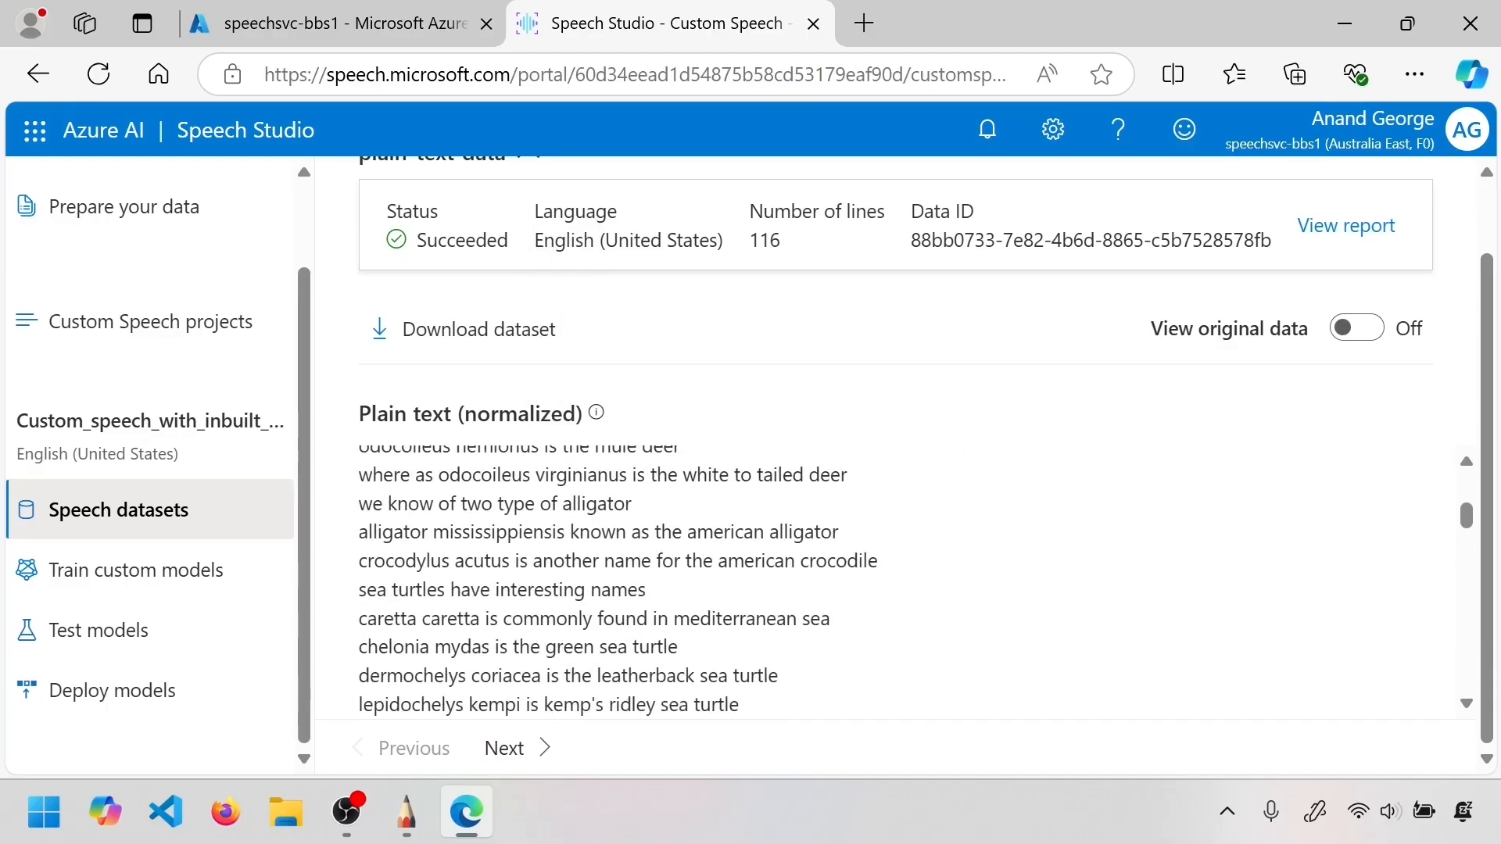
scroll(703, 582, "down", 3)
left_click_drag(768, 604, 881, 604)
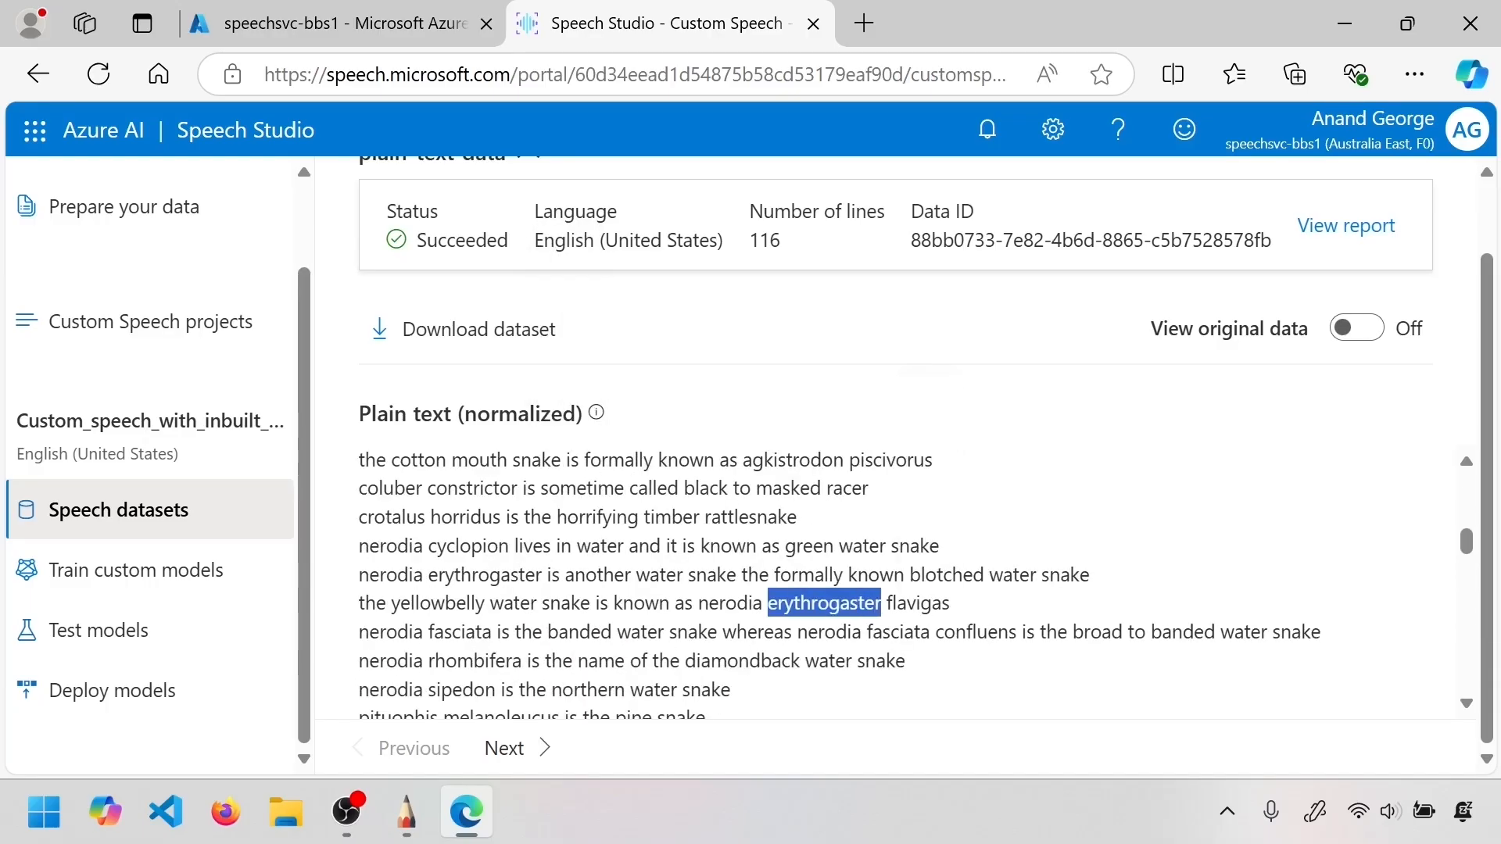
scroll(930, 641, "down", 2)
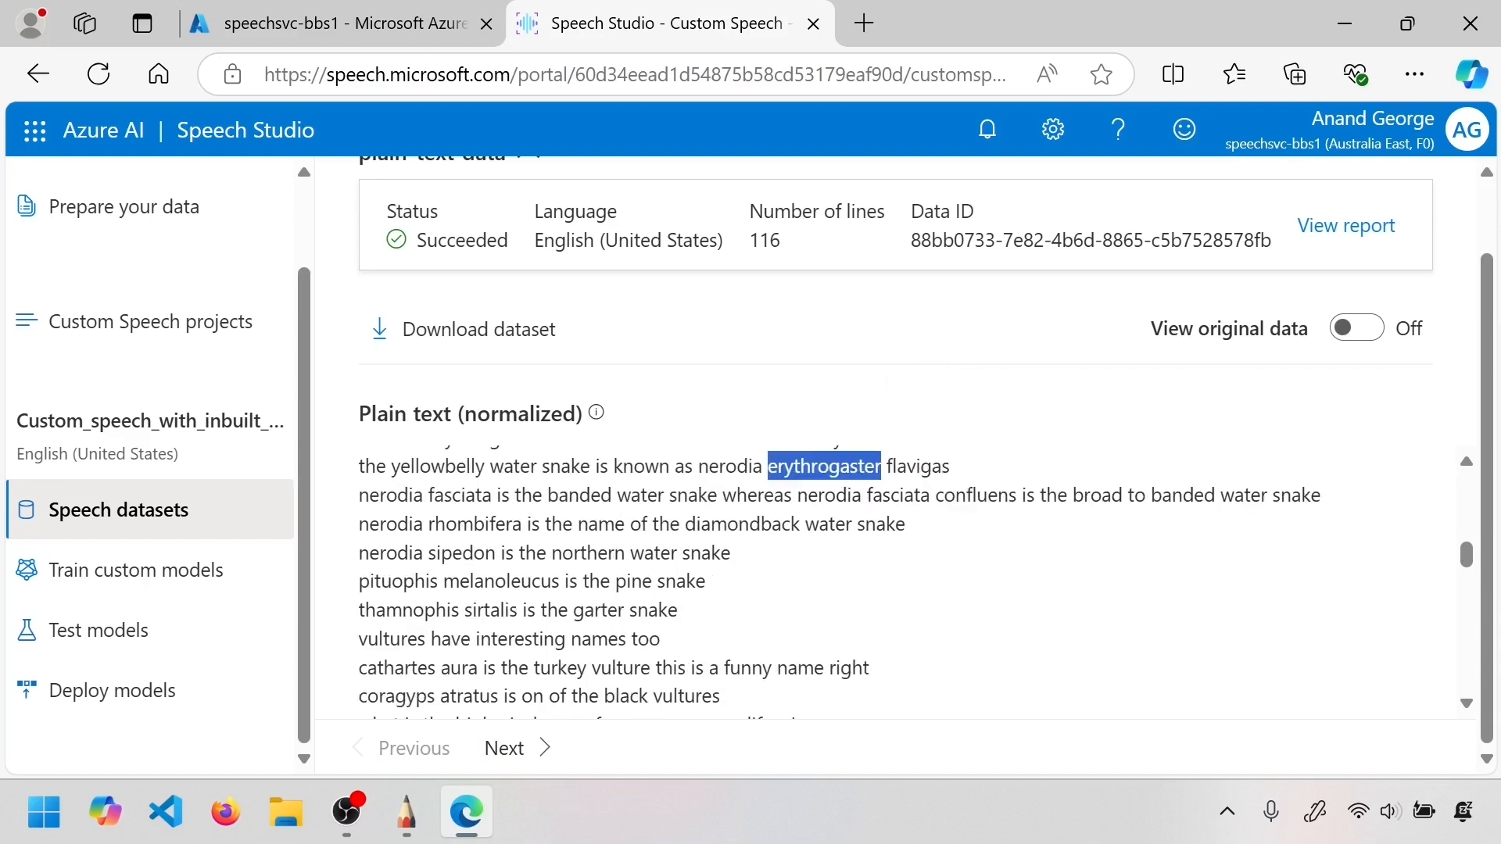
double_click(500, 581)
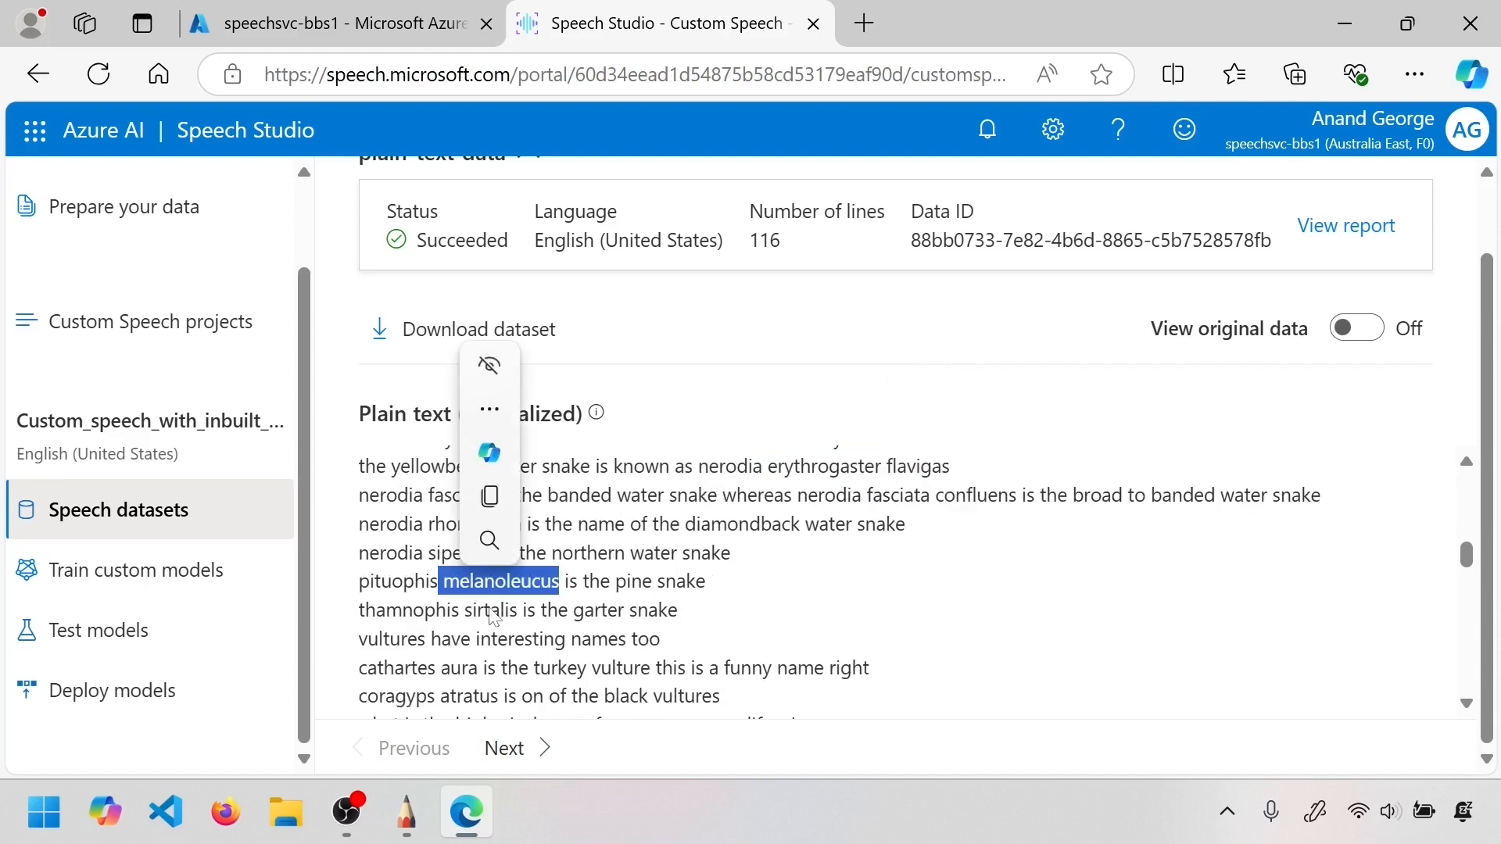
scroll(494, 617, "up", 5)
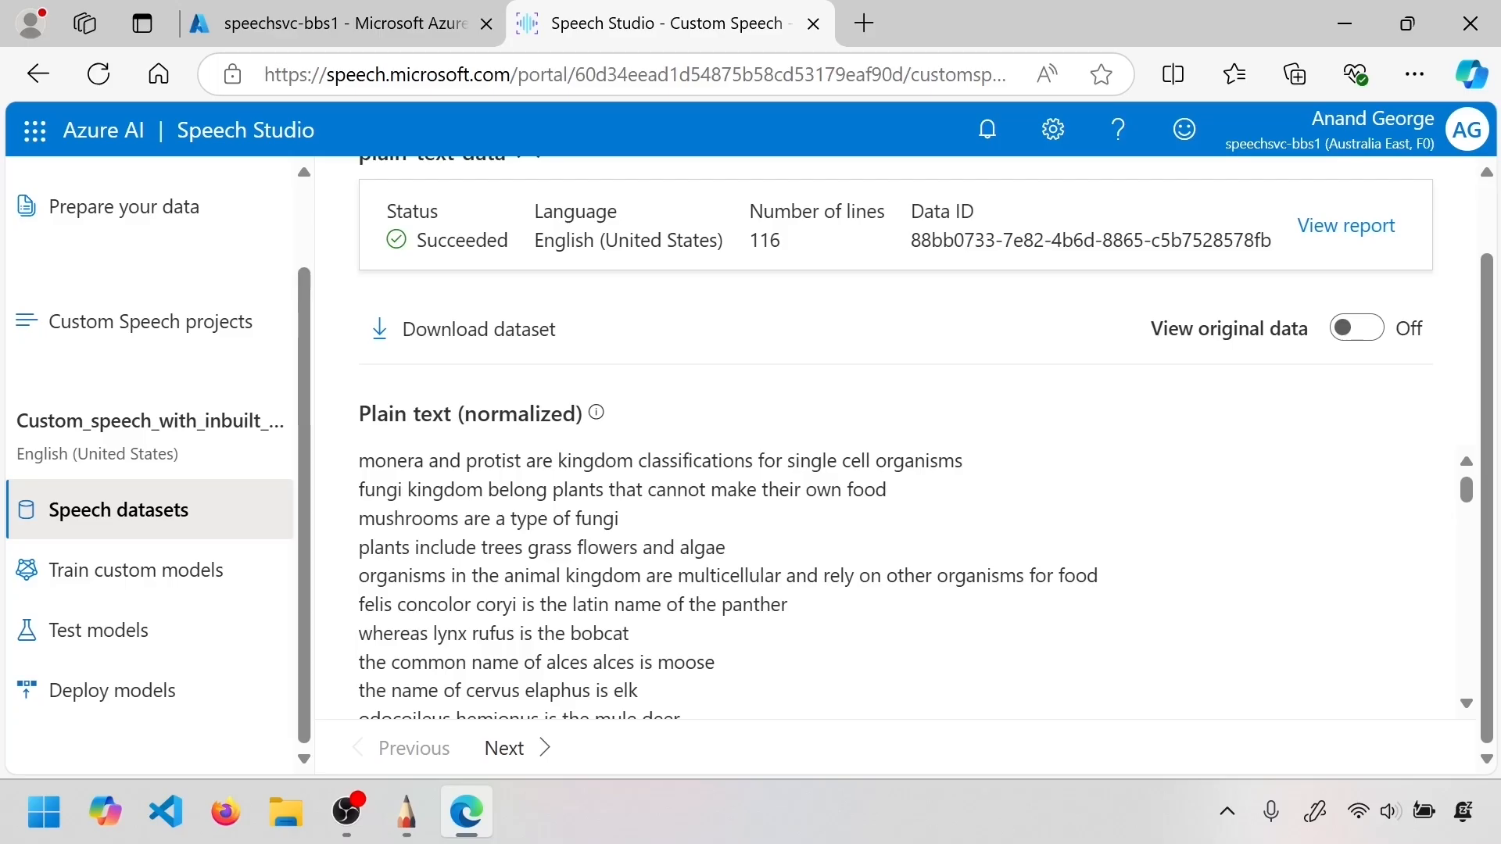
Highlight "monera" in the first plain text sentence and "pituophis" in the pine snake sentence
double_click(389, 461)
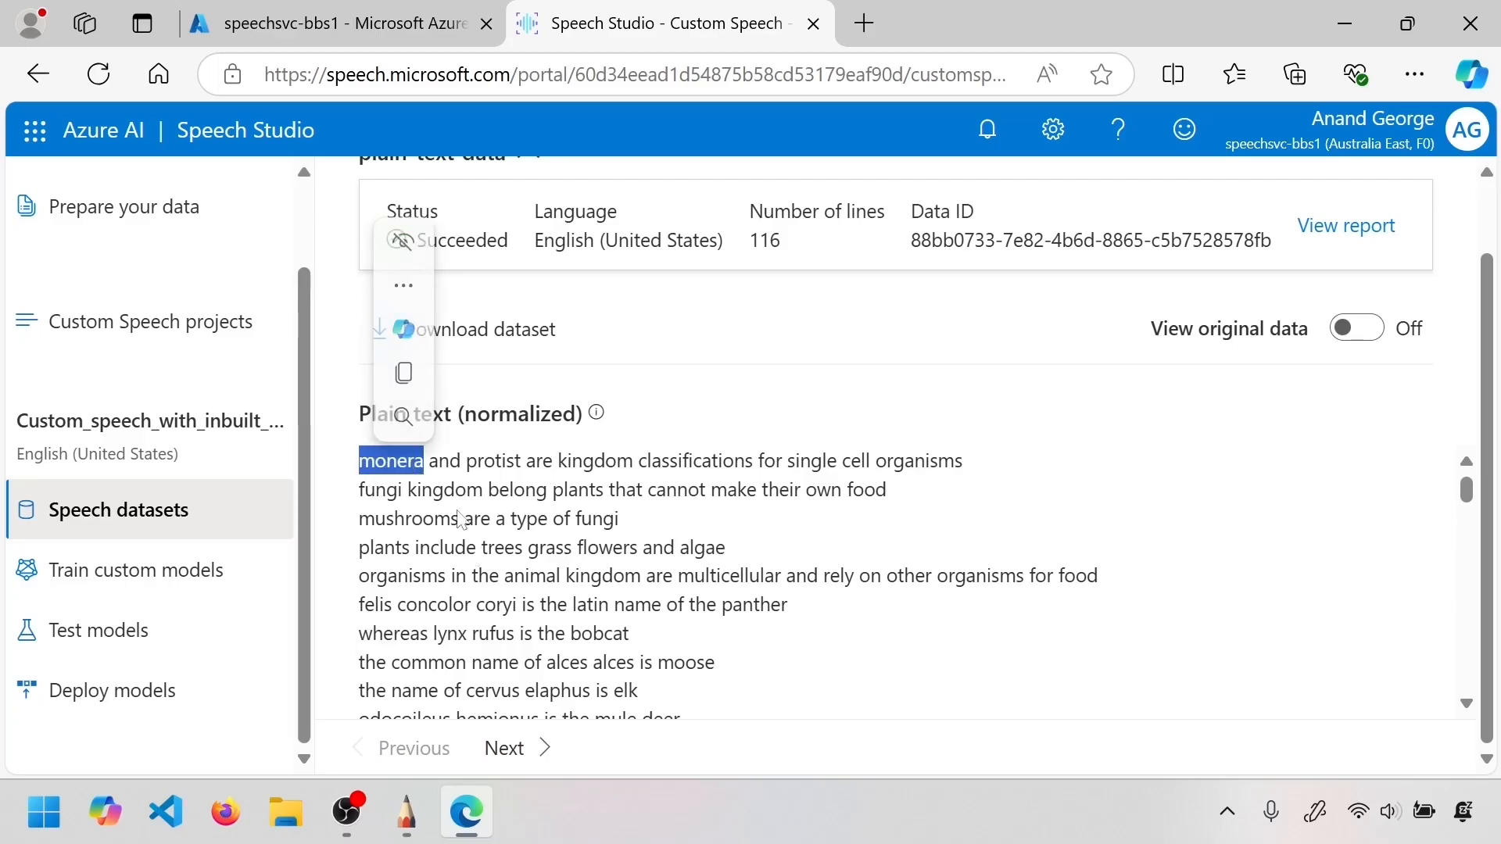
left_click(474, 557)
double_click(401, 462)
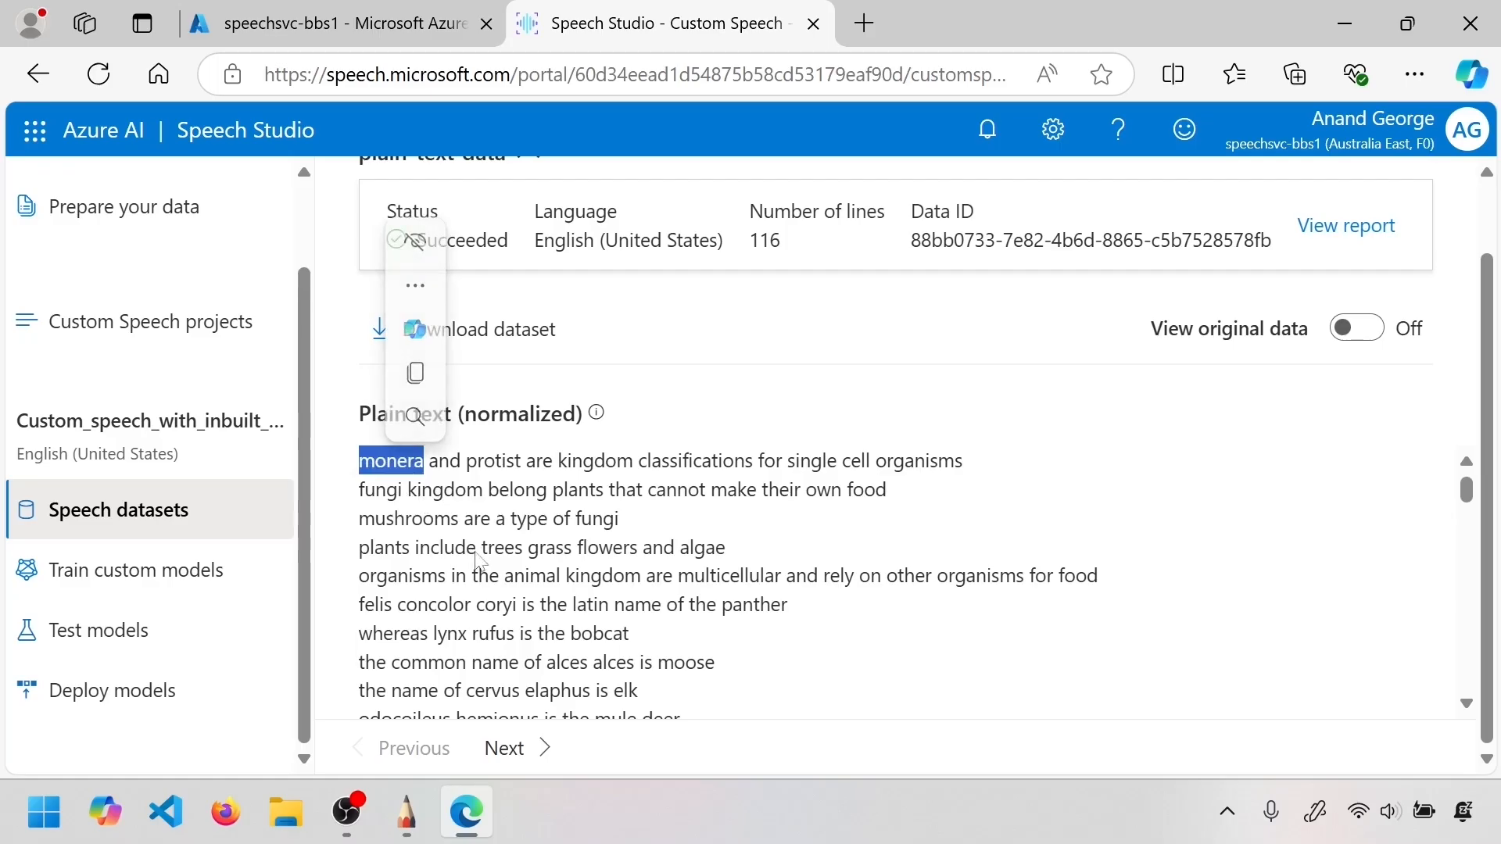
scroll(480, 560, "down", 5)
scroll(439, 581, "down", 2)
left_click_drag(438, 581, 358, 581)
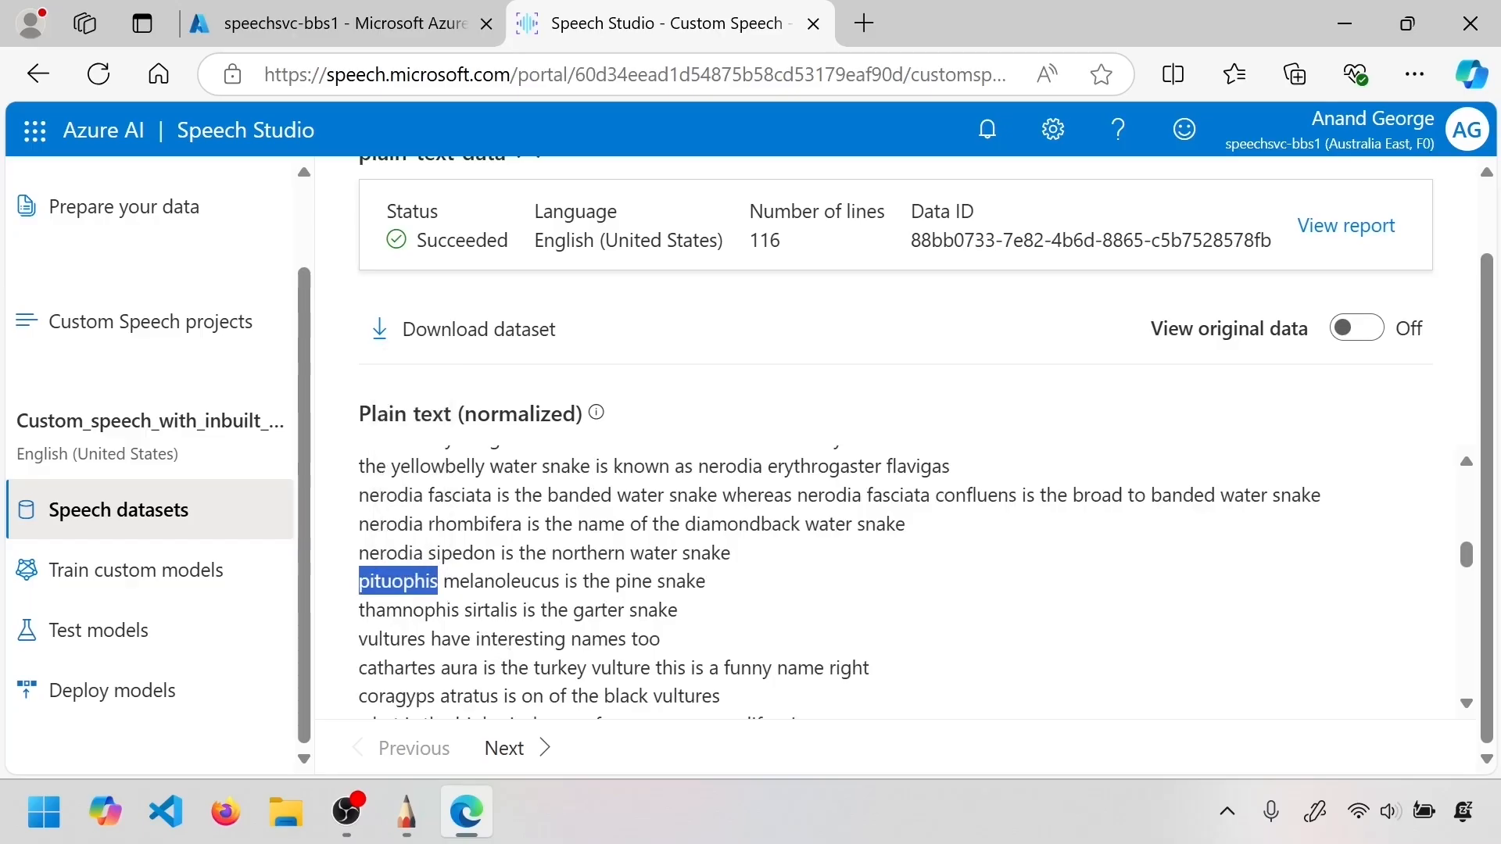
left_click(439, 581)
left_click_drag(439, 581, 358, 580)
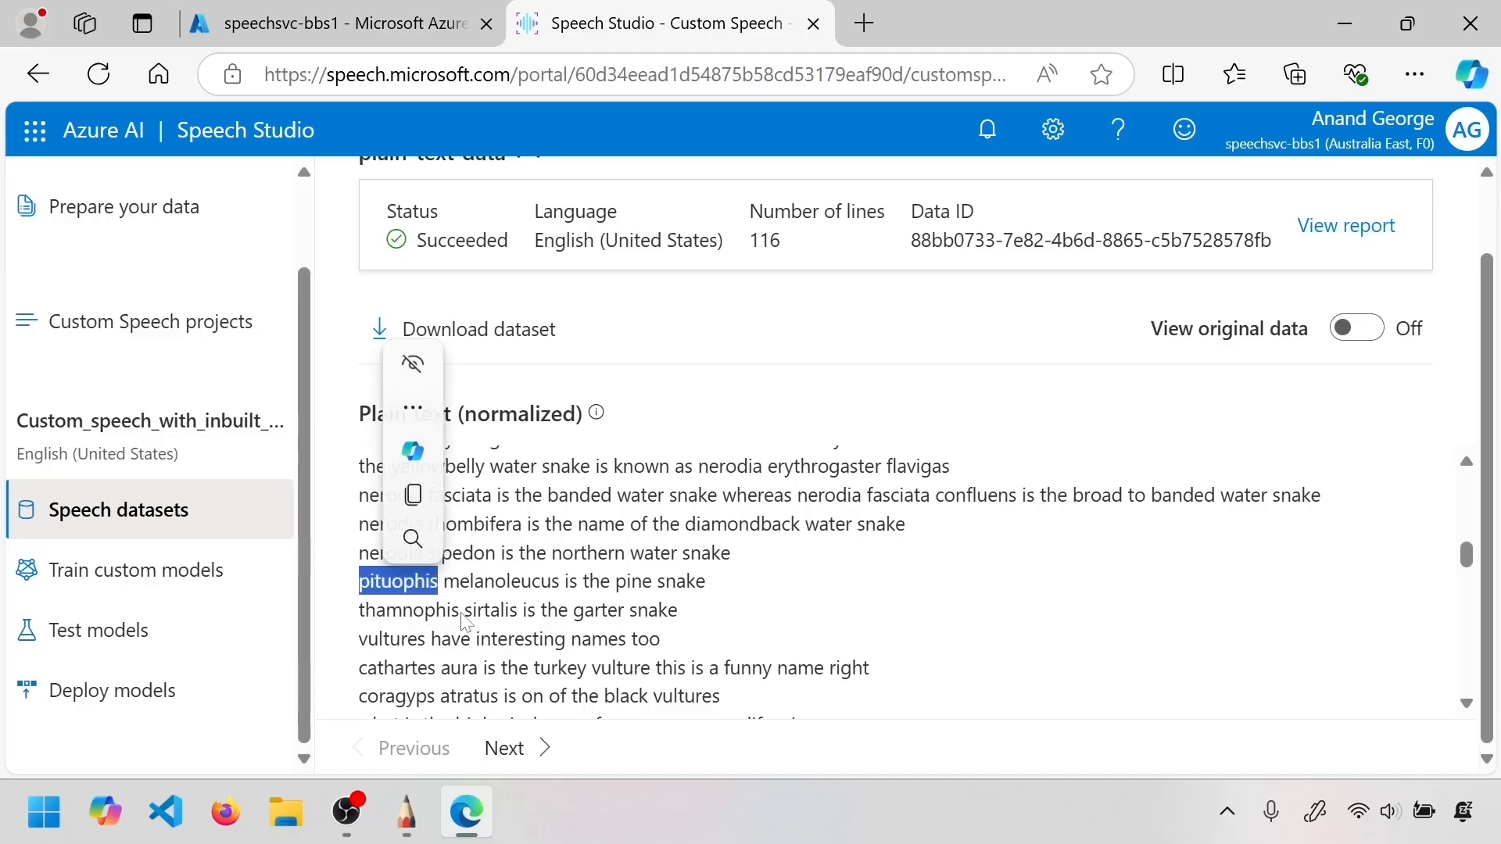
Look through the remaining plain text sentences on cats, dogs, tigers and dinosaurs, and go back to the first sentence
scroll(469, 629, "down", 2)
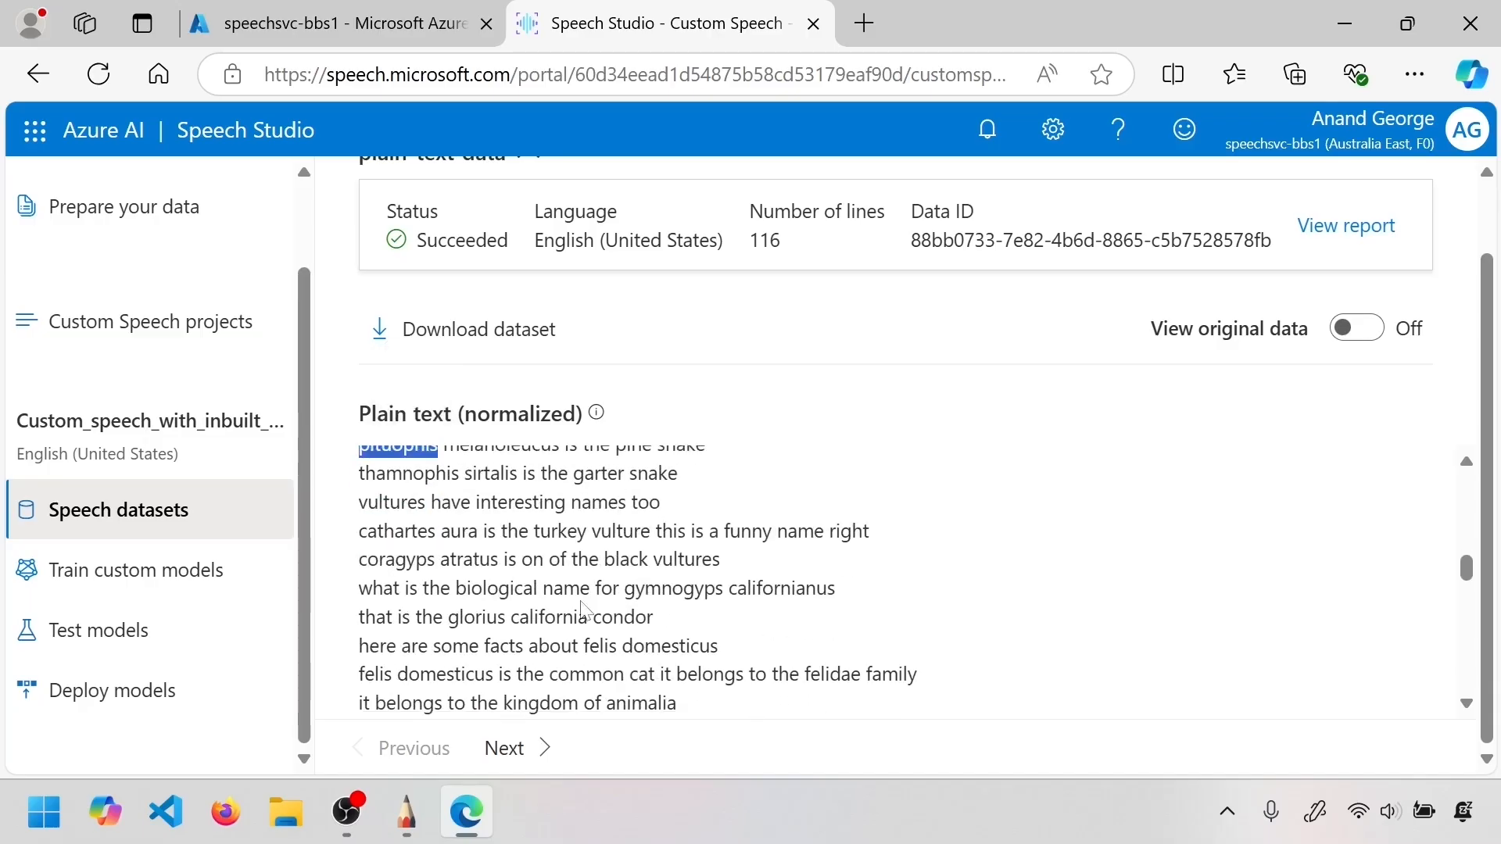
scroll(580, 613, "down", 5)
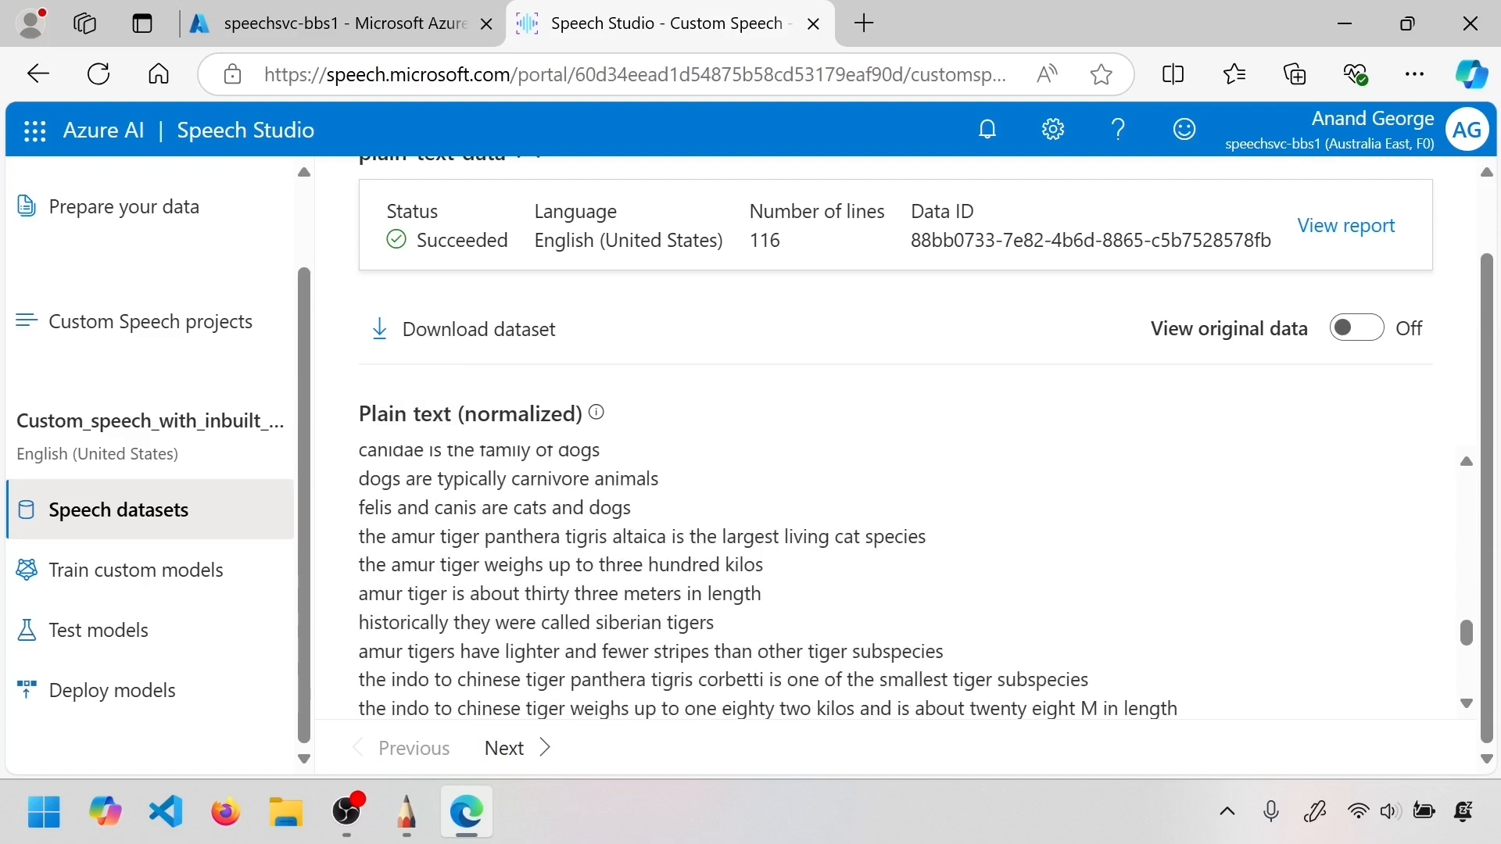
scroll(664, 604, "down", 6)
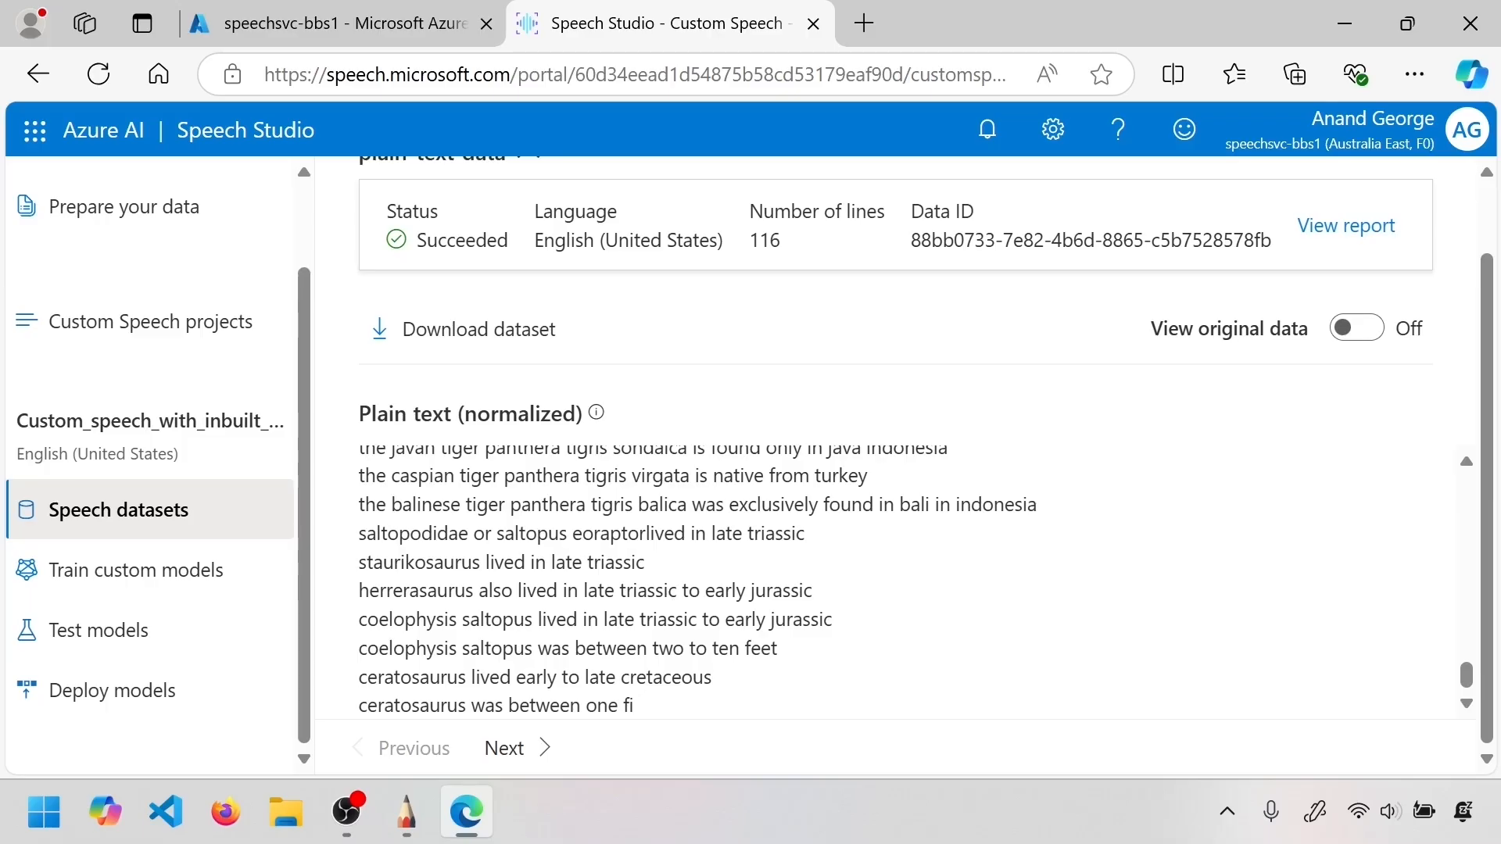
scroll(655, 582, "up", 3)
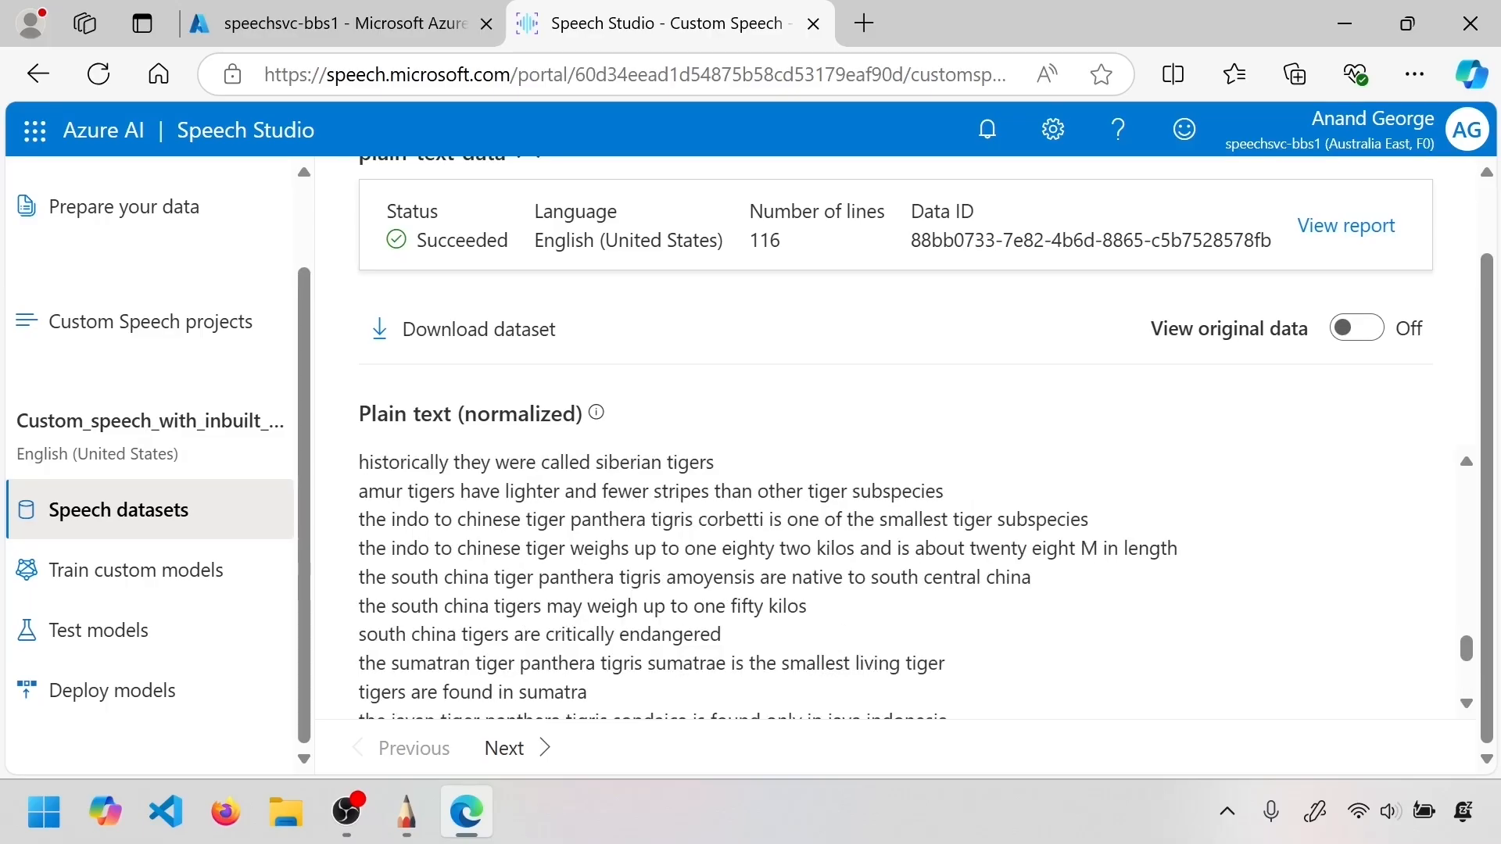
scroll(664, 582, "up", 6)
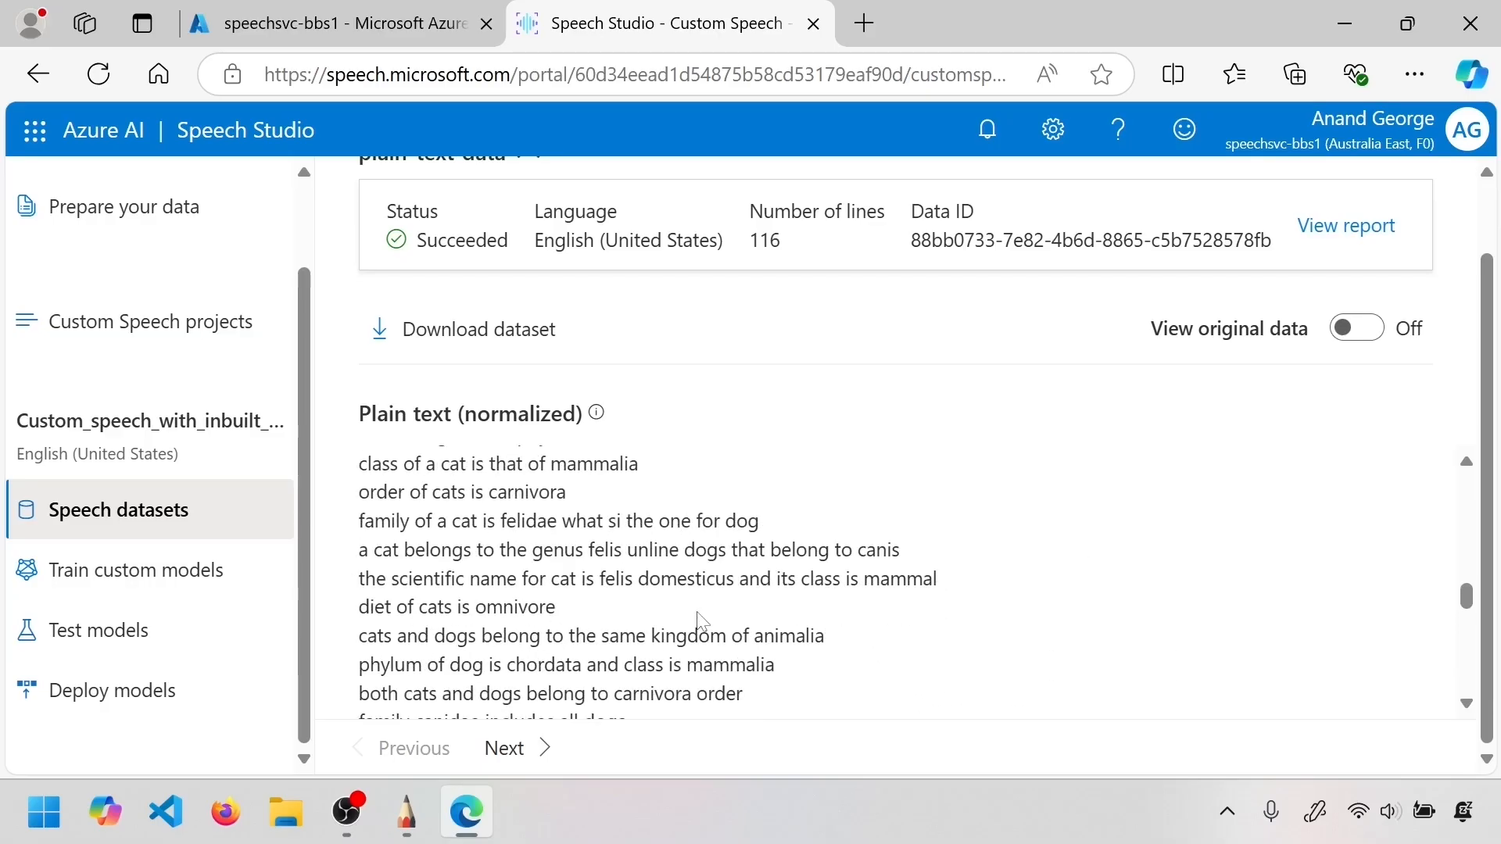
scroll(698, 622, "up", 3)
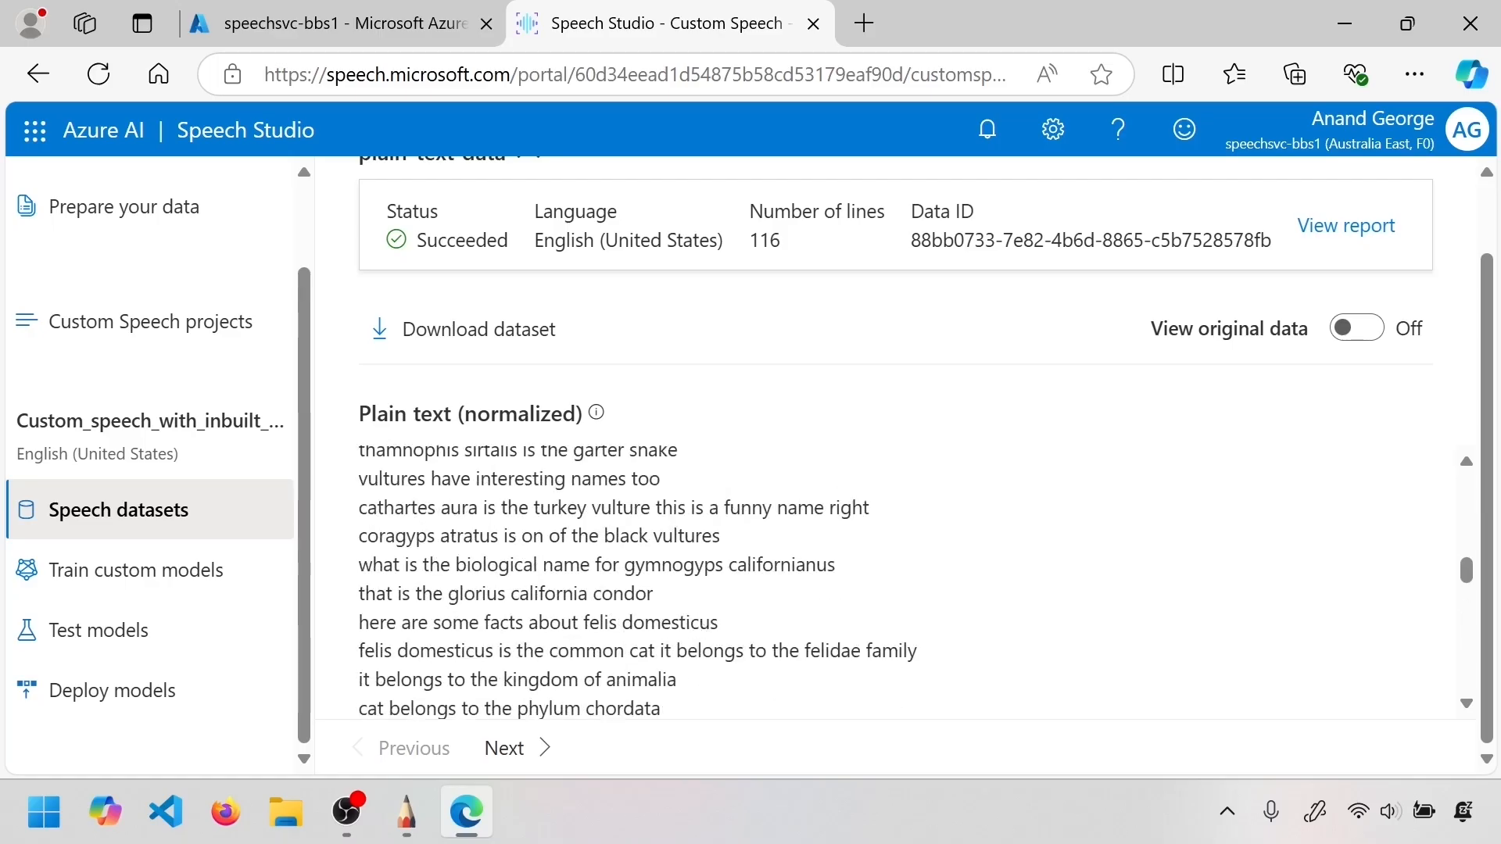
scroll(670, 512, "up", 6)
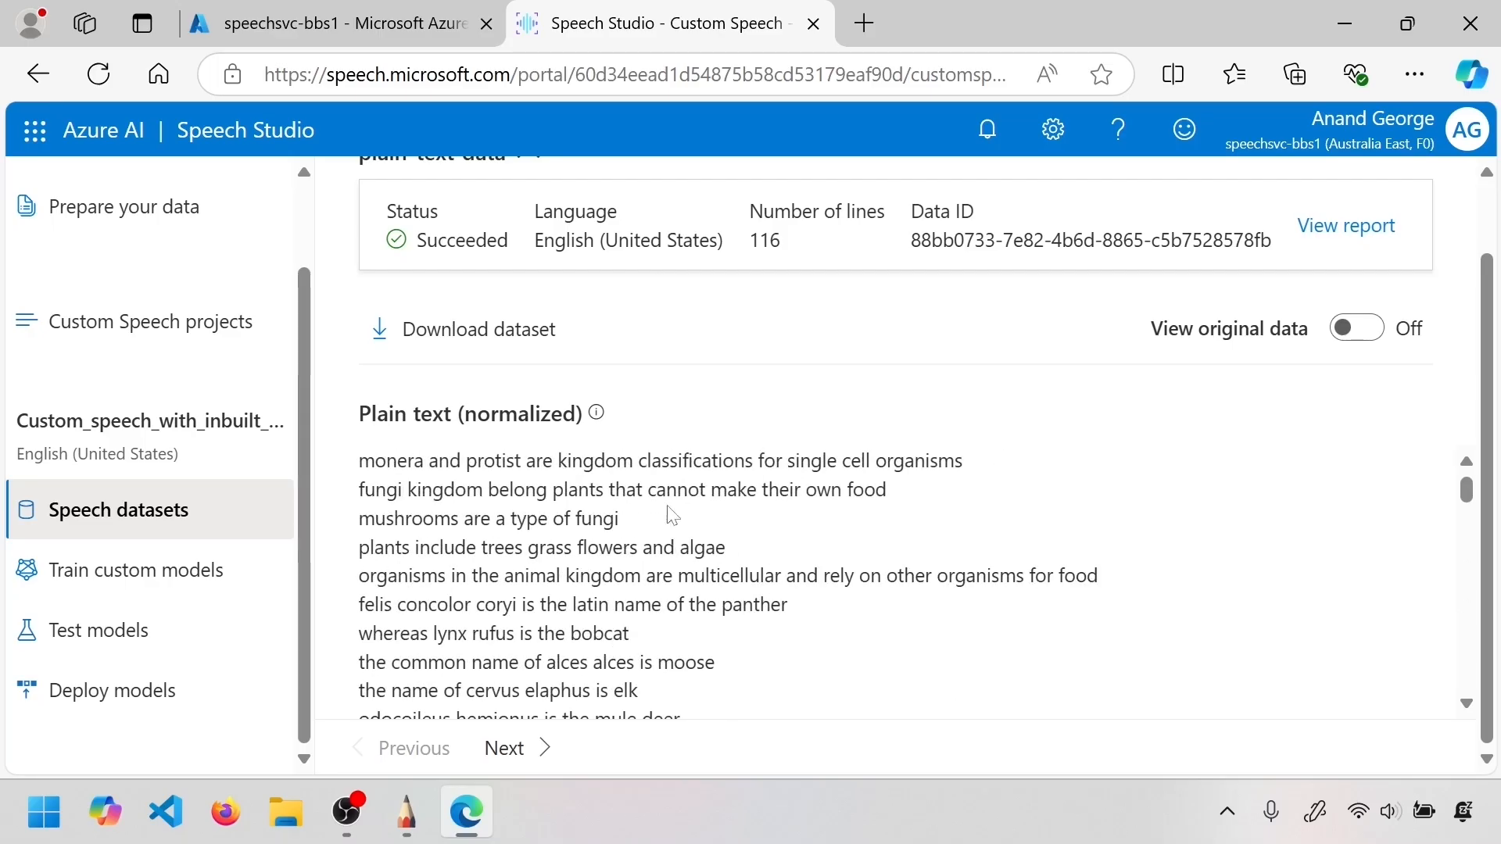
Open the pronunciation dataset from the speech datasets list and turn on the view of its original data
left_click(159, 517)
scroll(568, 533, "down", 1)
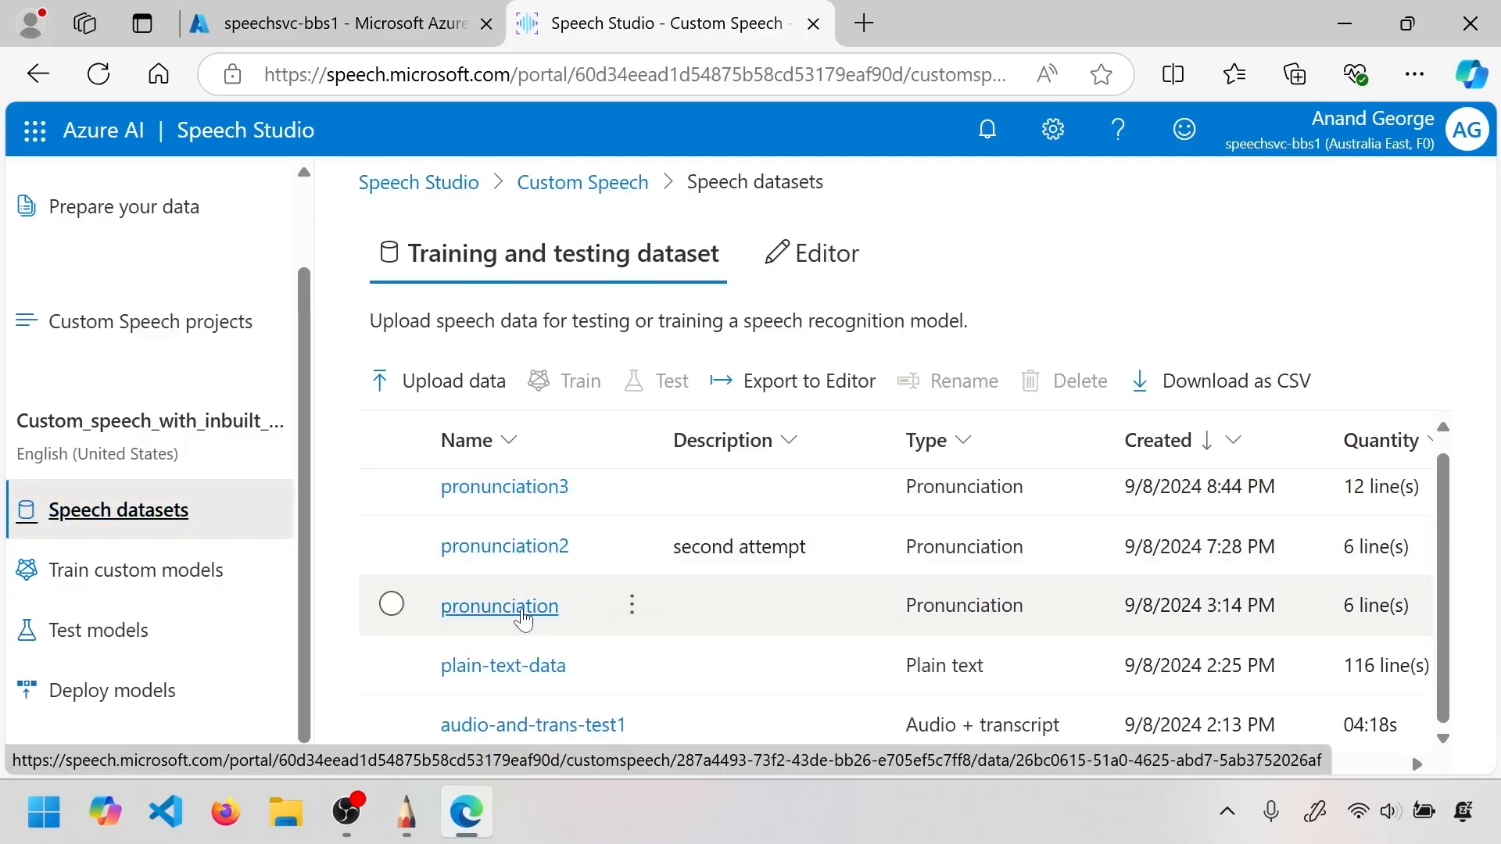
left_click(522, 608)
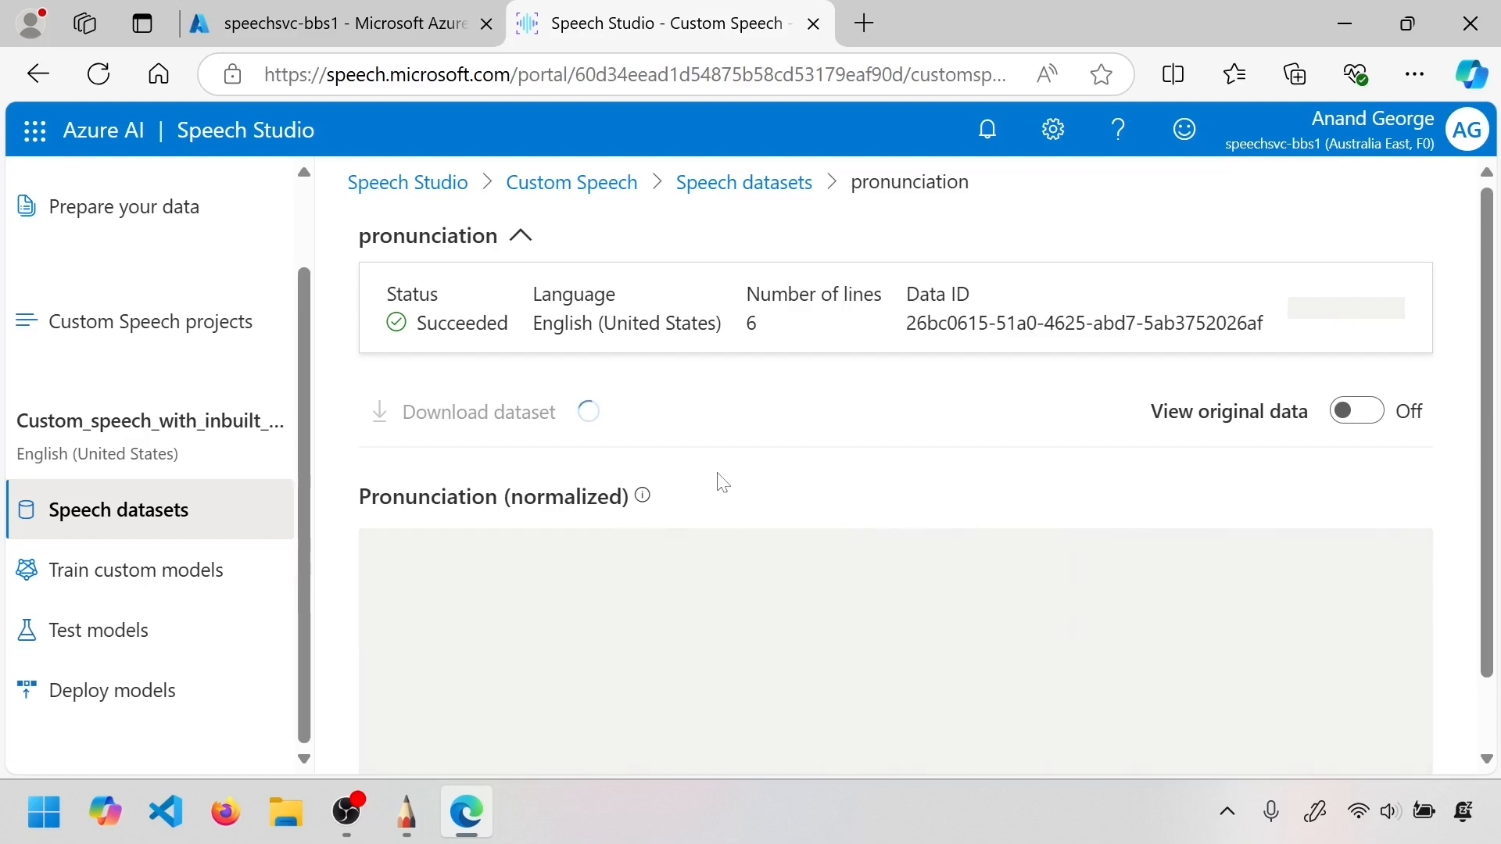
left_click(1373, 419)
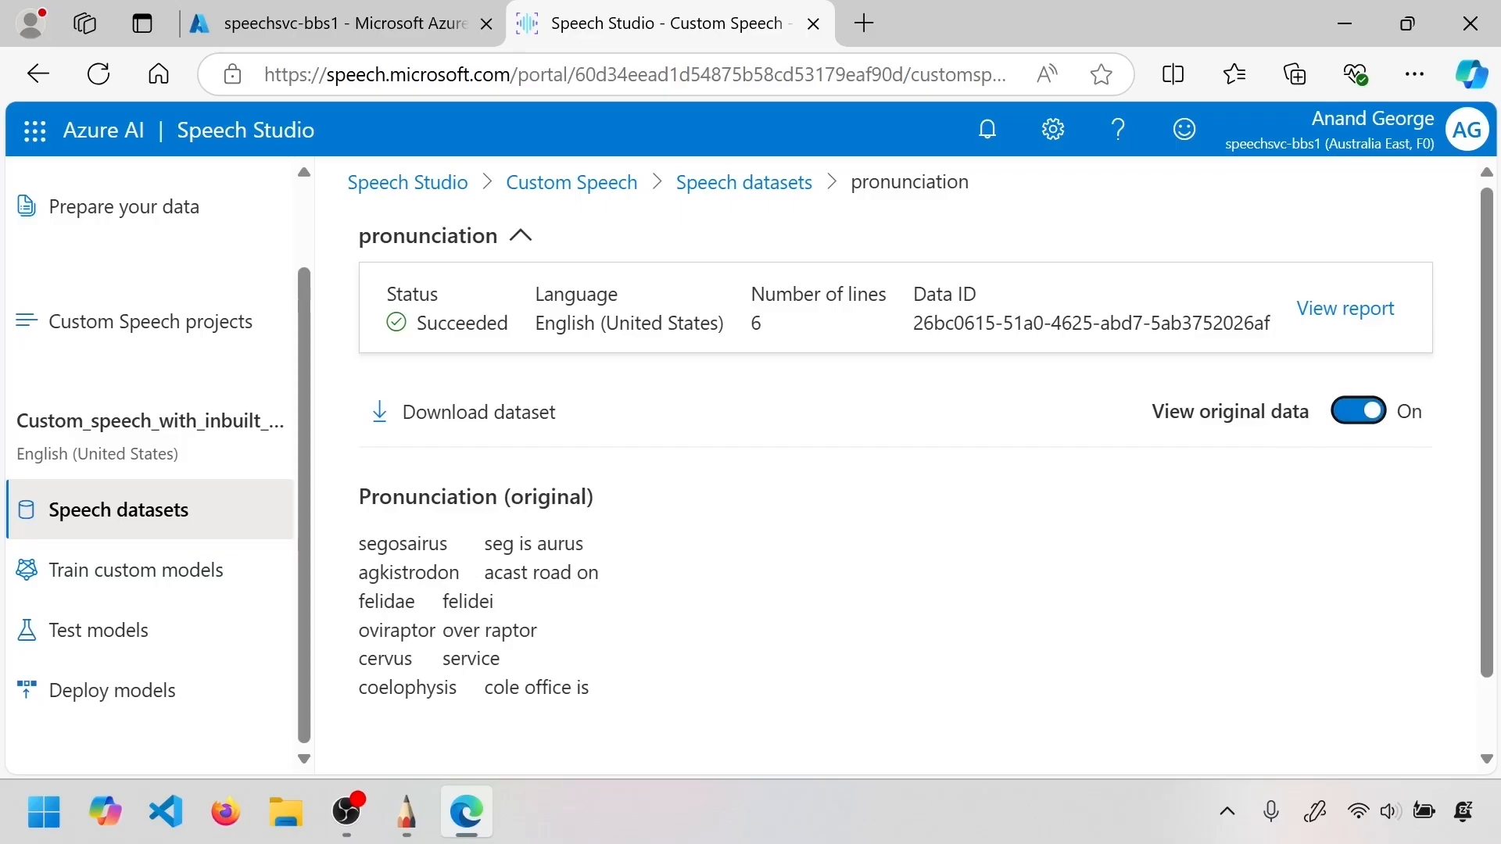
Compare "segosairus" with its spoken form "seg is aurus" and "agkistrodon" with "acast road on" by highlighting each
left_click_drag(449, 547, 358, 549)
left_click(484, 551)
left_click_drag(484, 547, 584, 547)
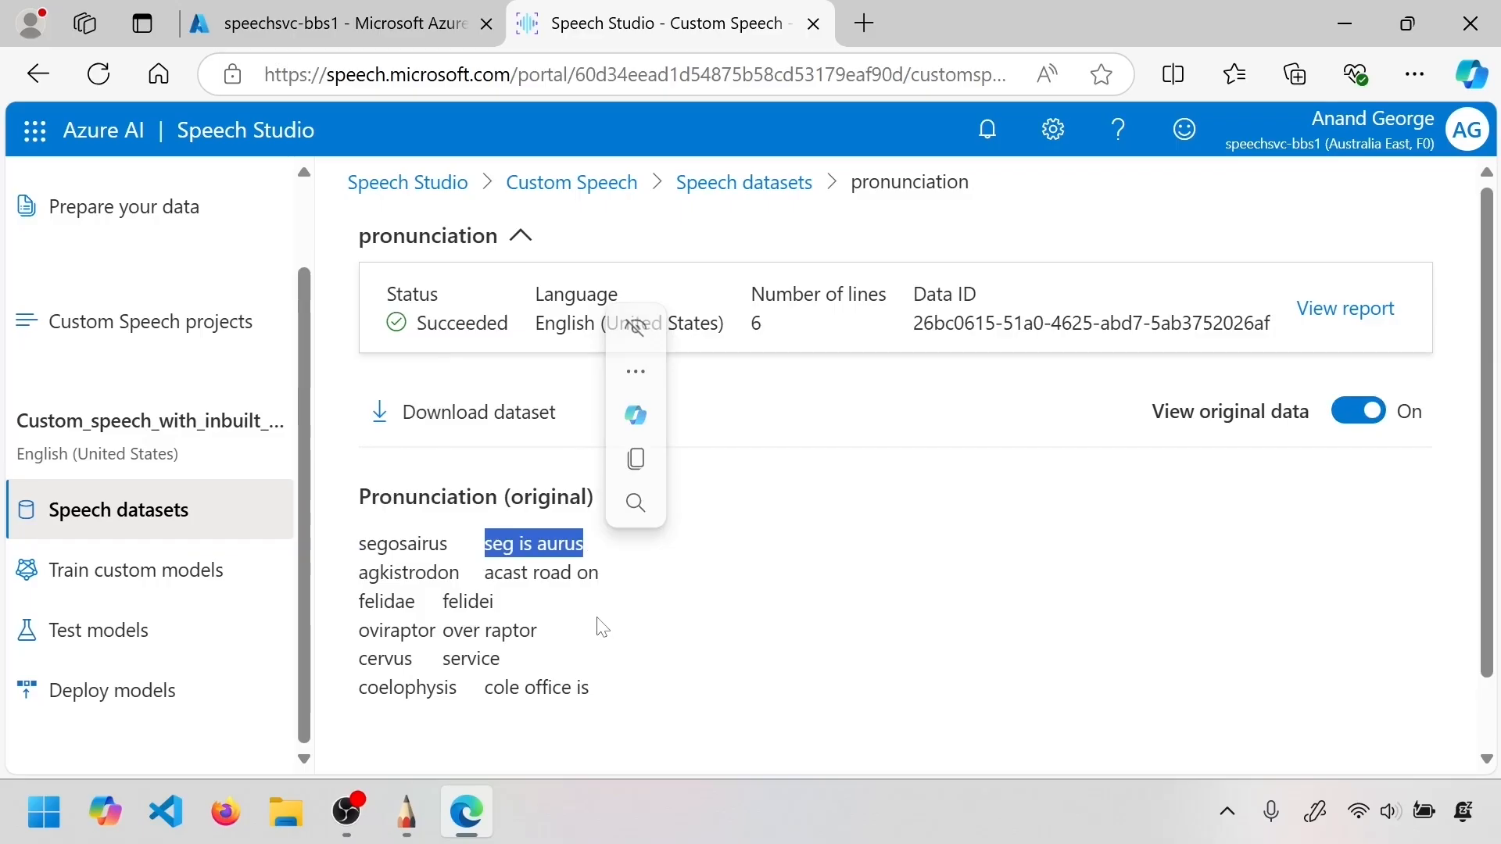
left_click_drag(451, 577, 358, 577)
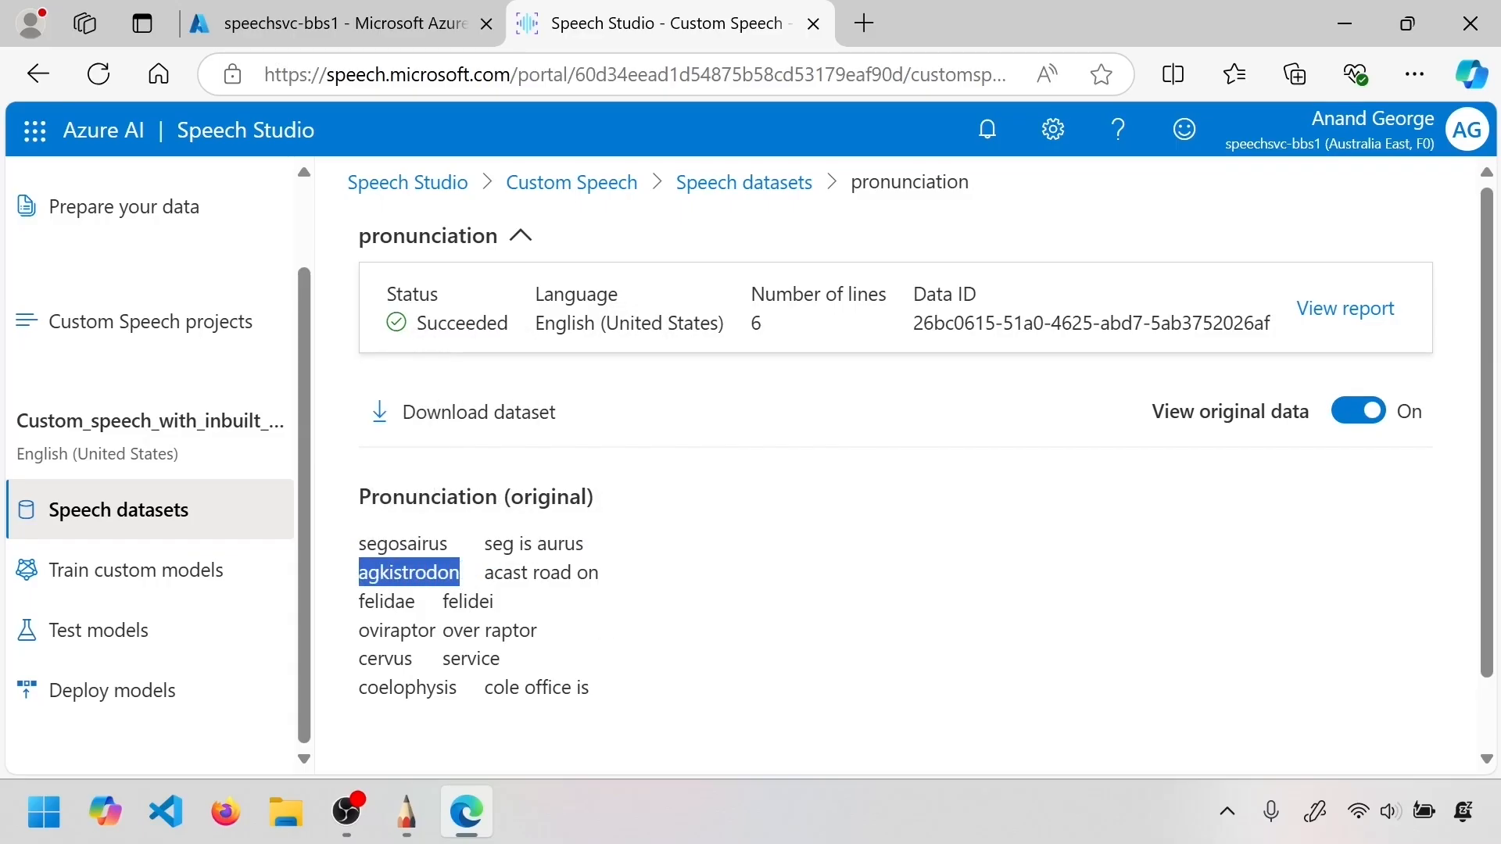
left_click(466, 573)
left_click_drag(485, 575, 606, 577)
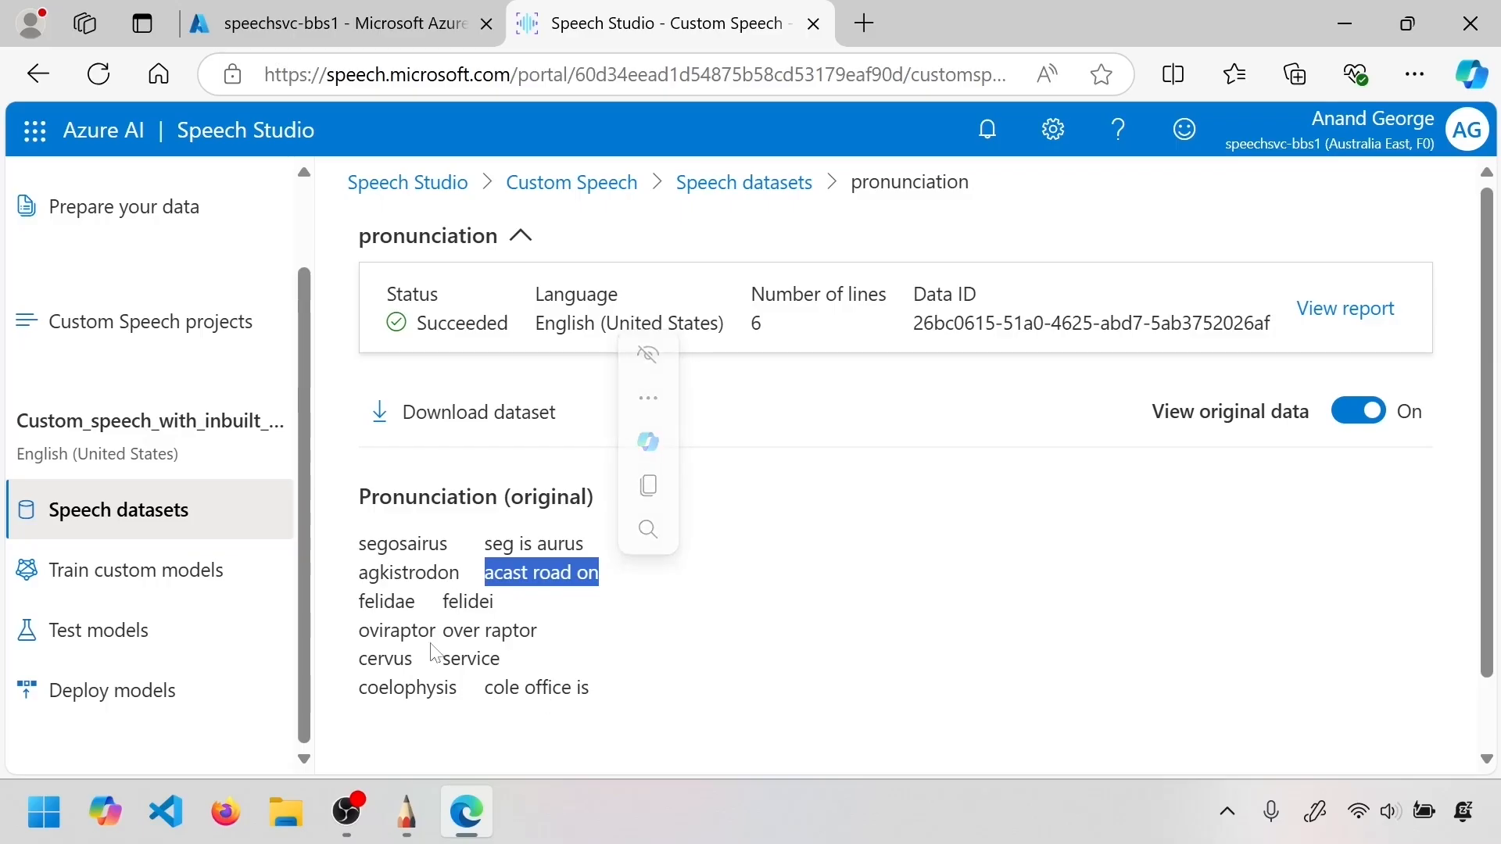
Highlight "coelophysis" and "agkistrodon", and select the whole list of words with their pronunciations
left_click(444, 688)
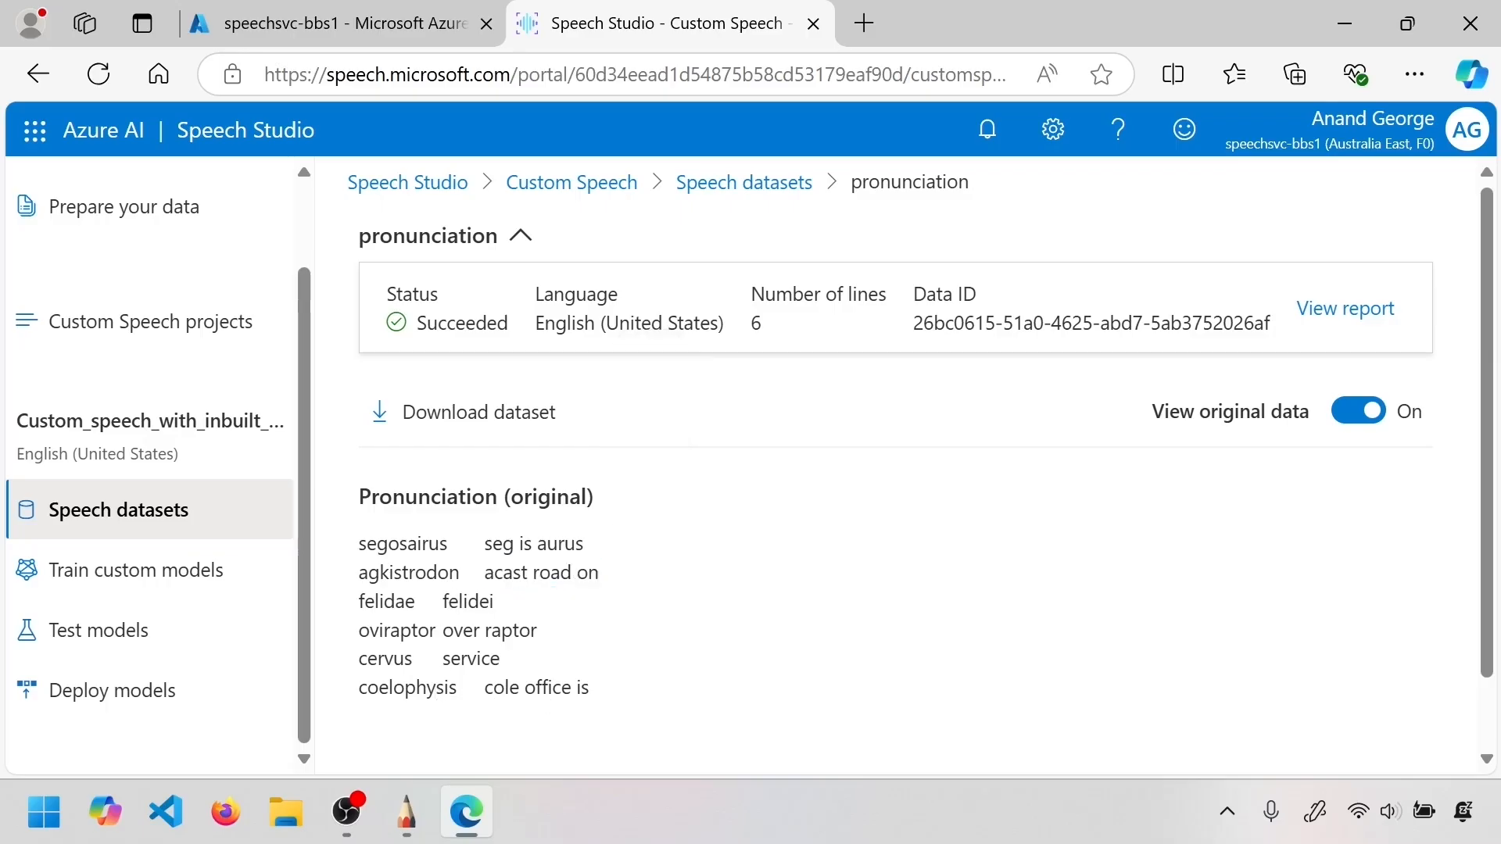
double_click(373, 691)
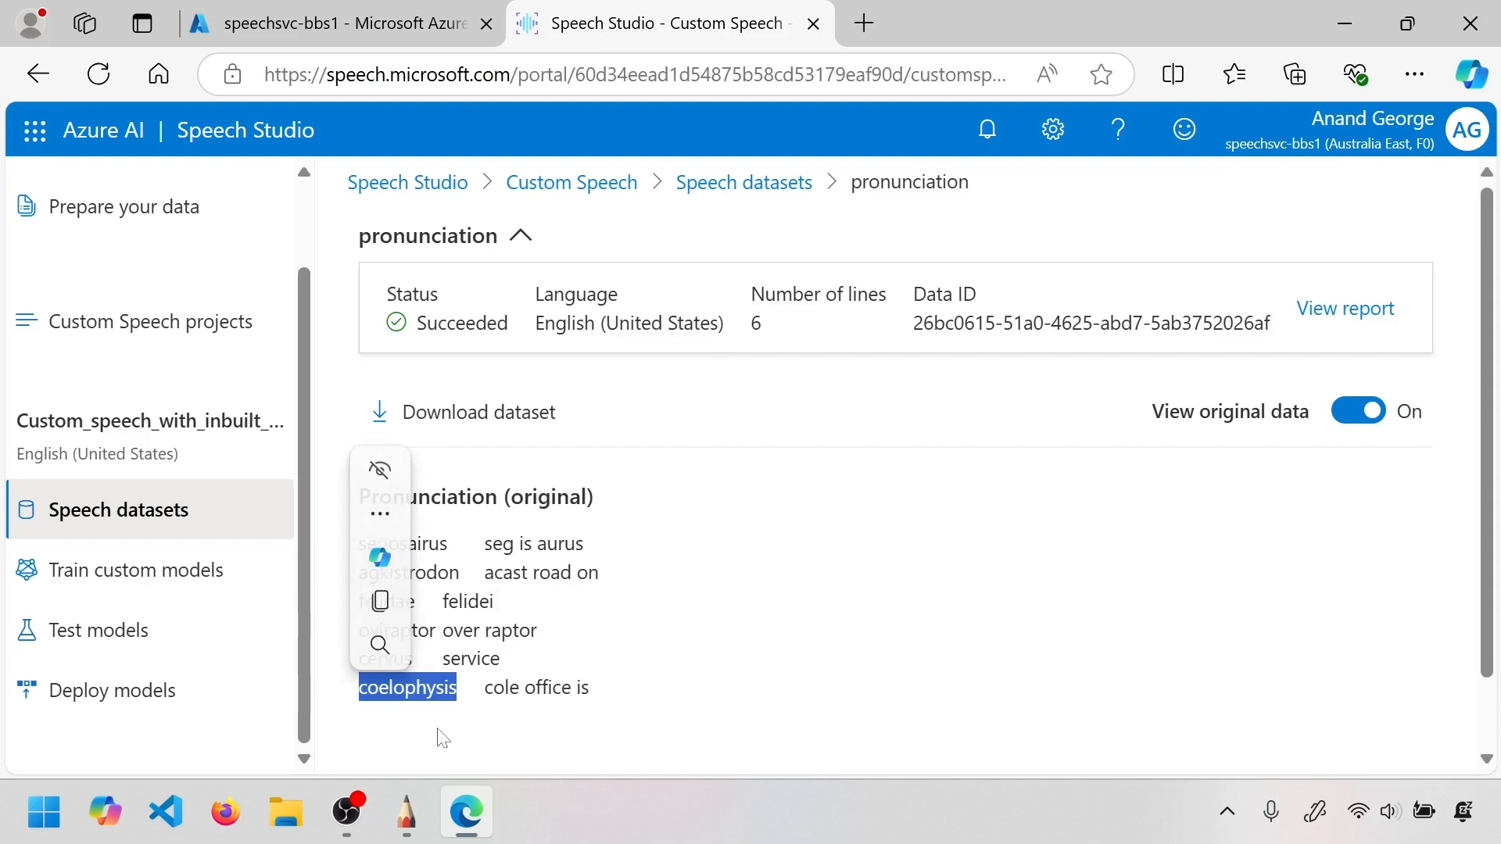
left_click_drag(484, 573, 344, 582)
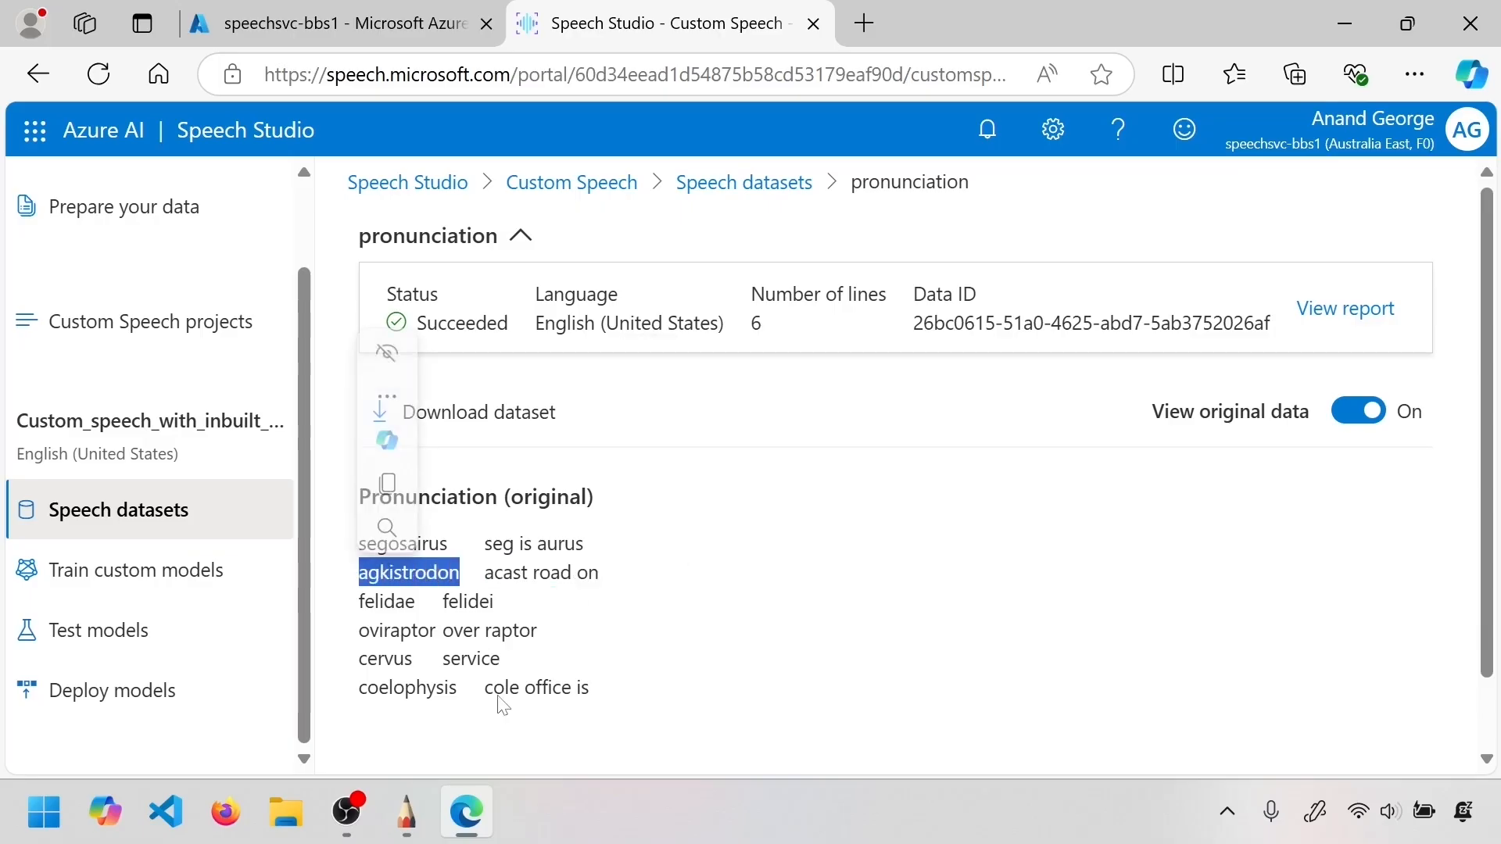
left_click_drag(608, 693, 351, 561)
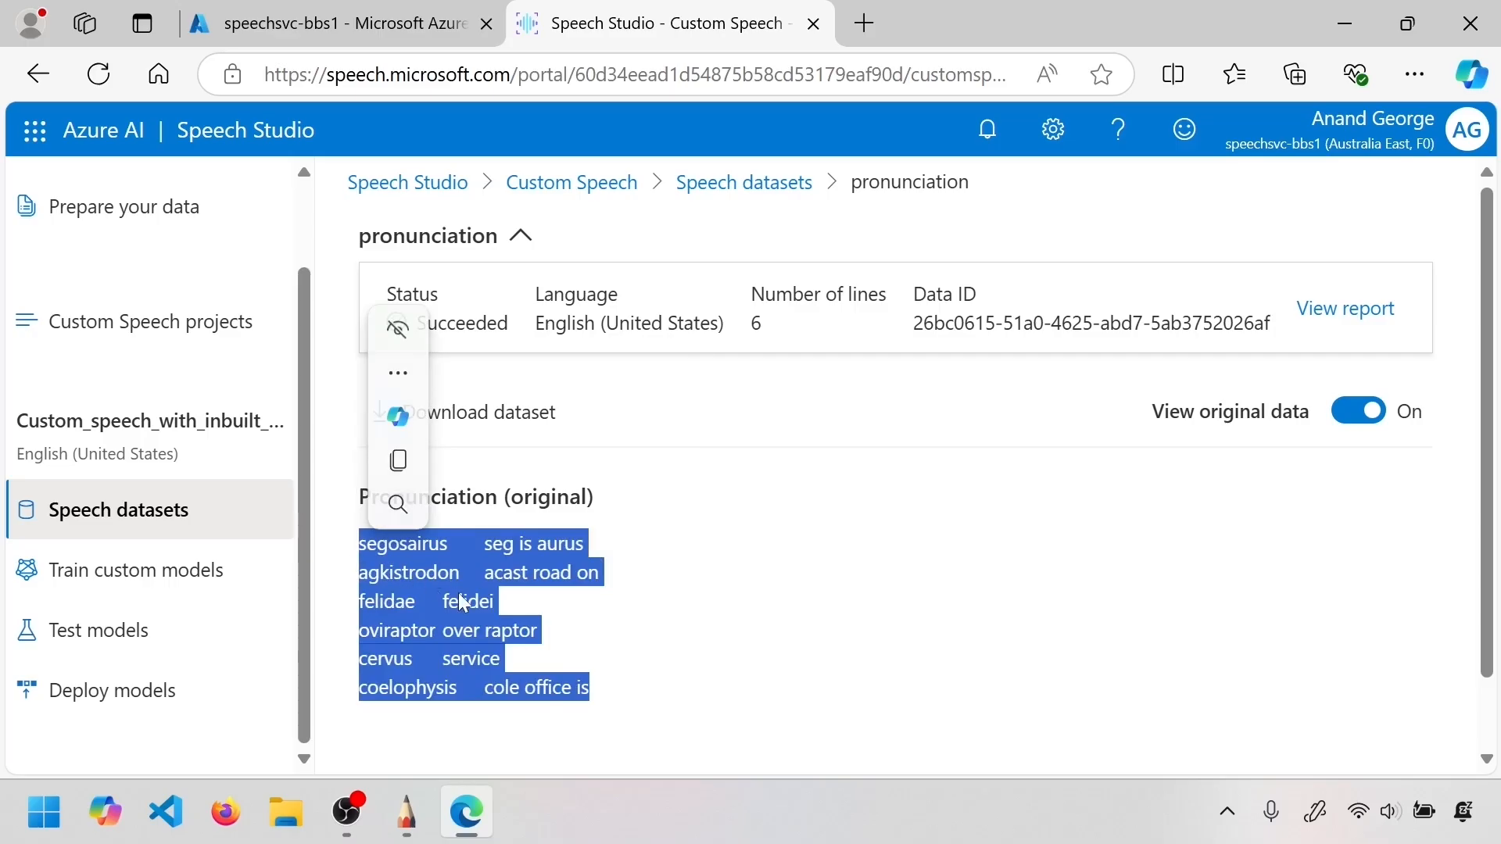
left_click(661, 554)
left_click_drag(594, 690, 439, 545)
left_click(633, 632)
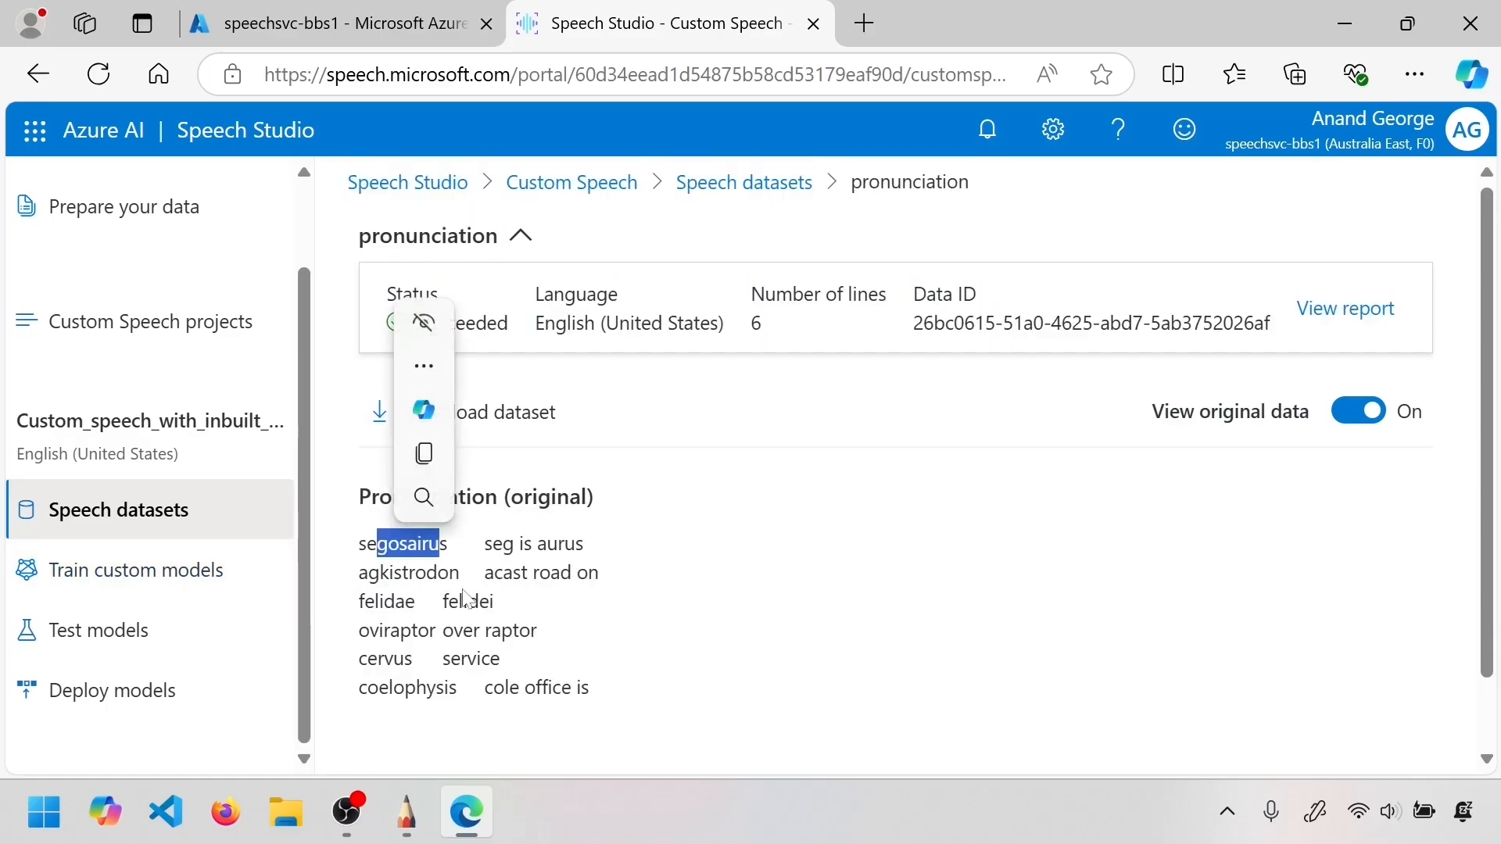
Highlight the pronunciation "seg is aurus" in the first entry again, followed by its word "segosairus"
left_click(481, 541)
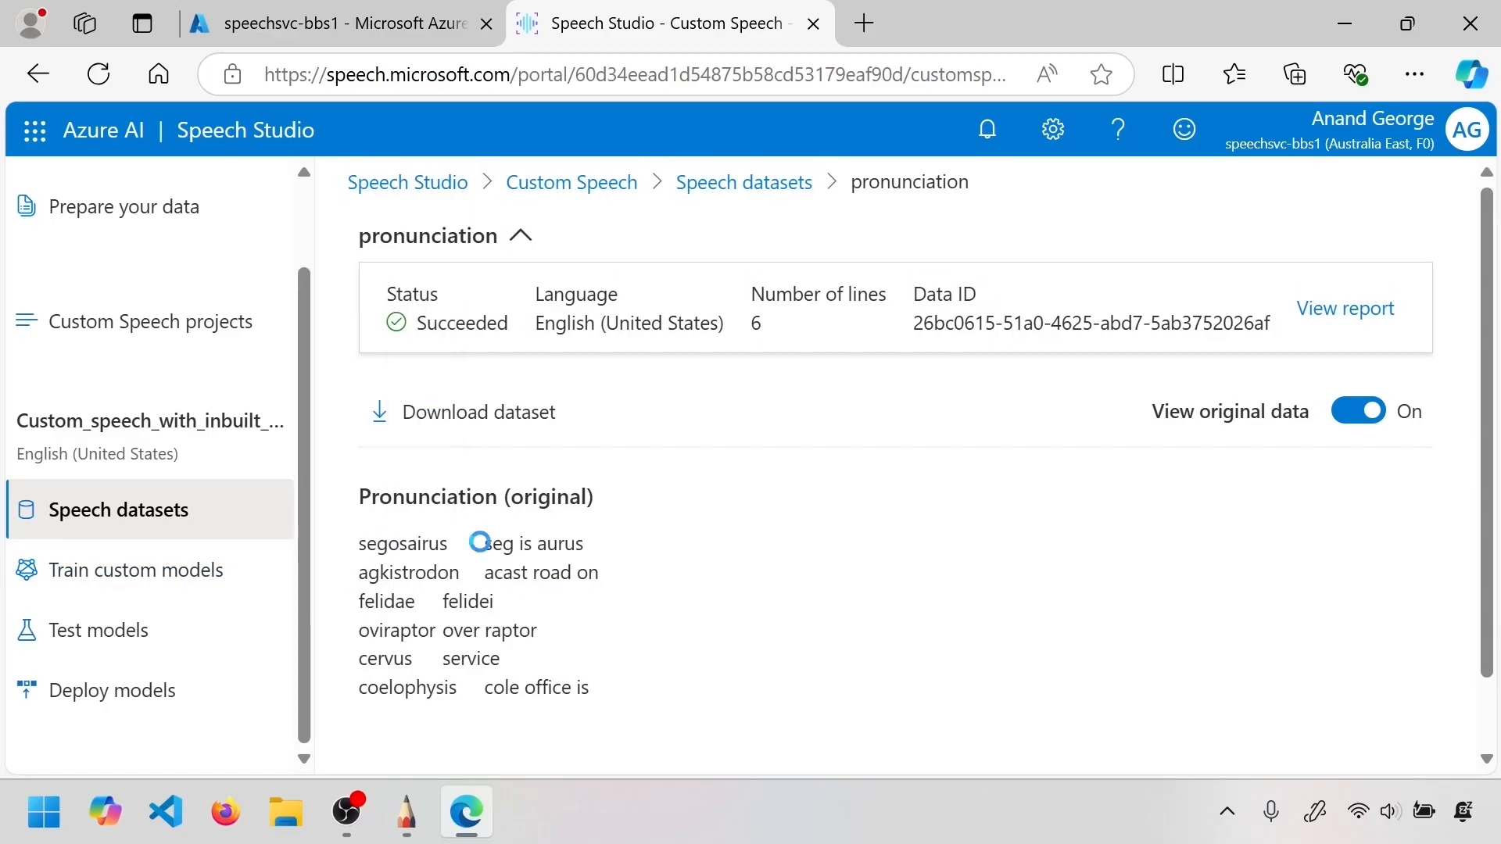
left_click_drag(483, 543, 650, 549)
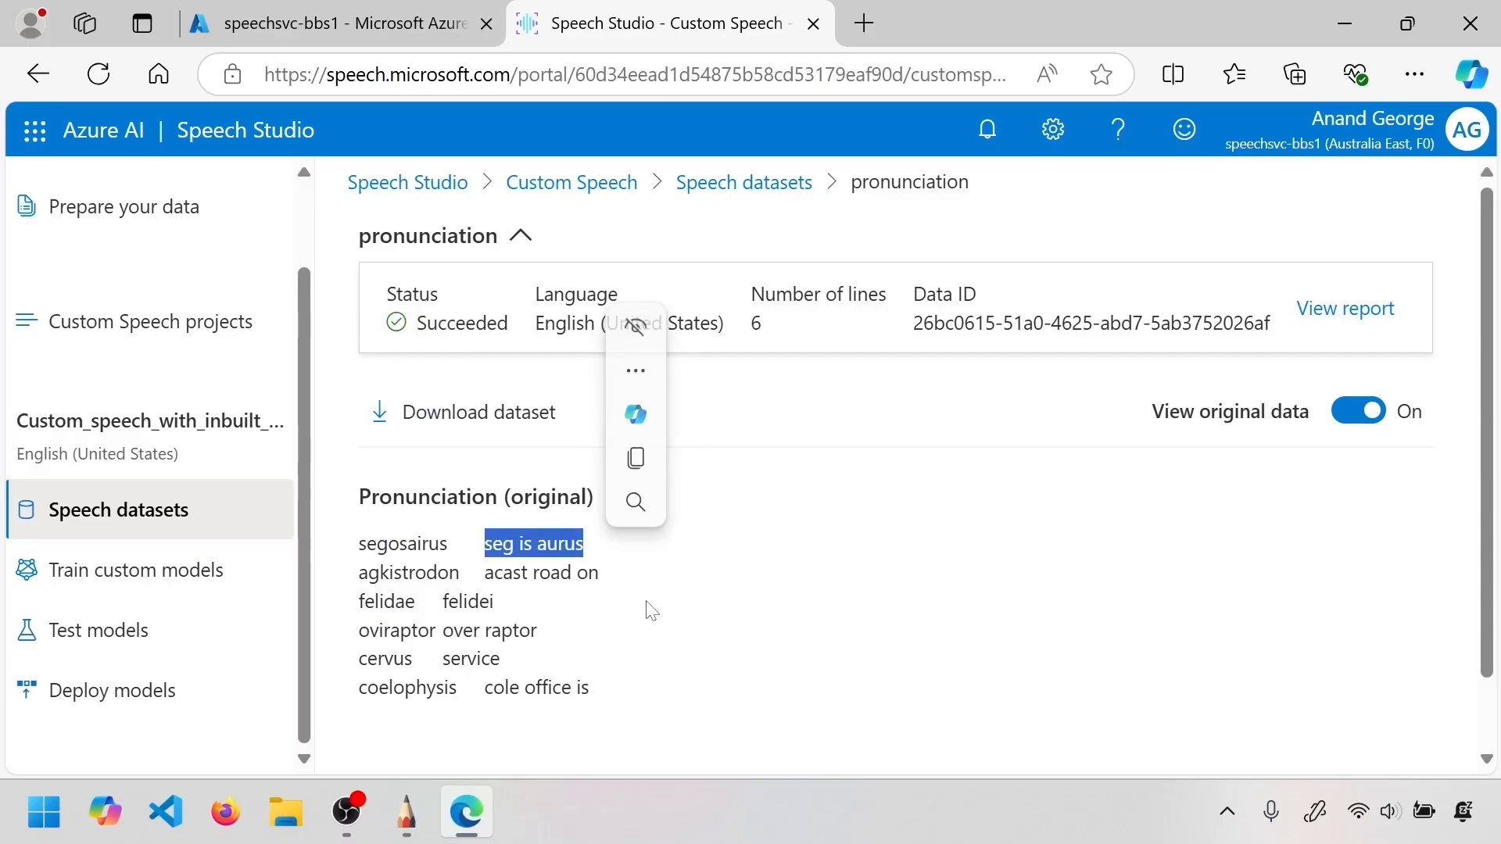
left_click(601, 560)
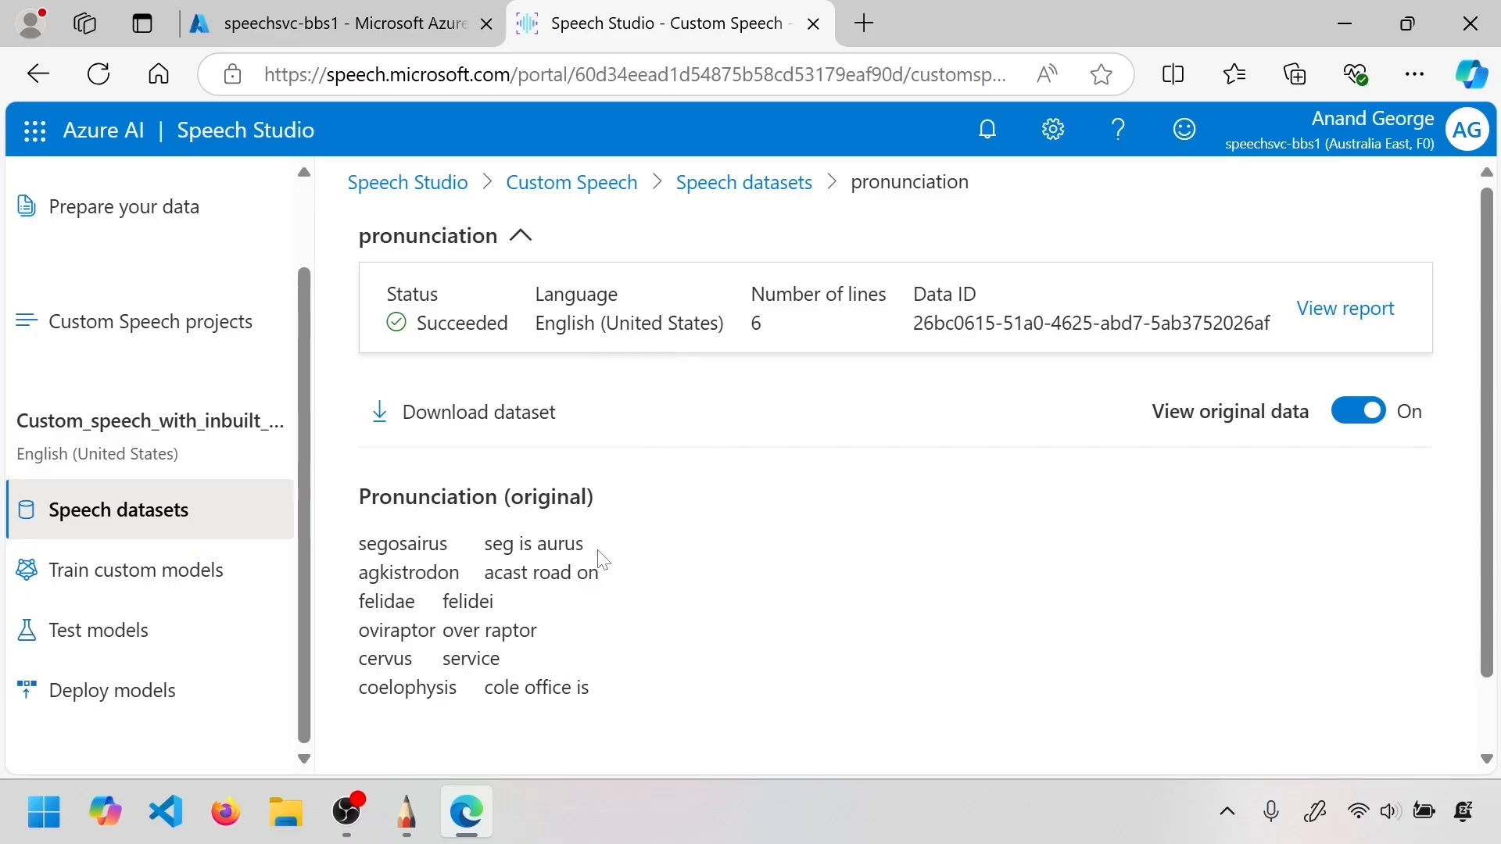
double_click(400, 543)
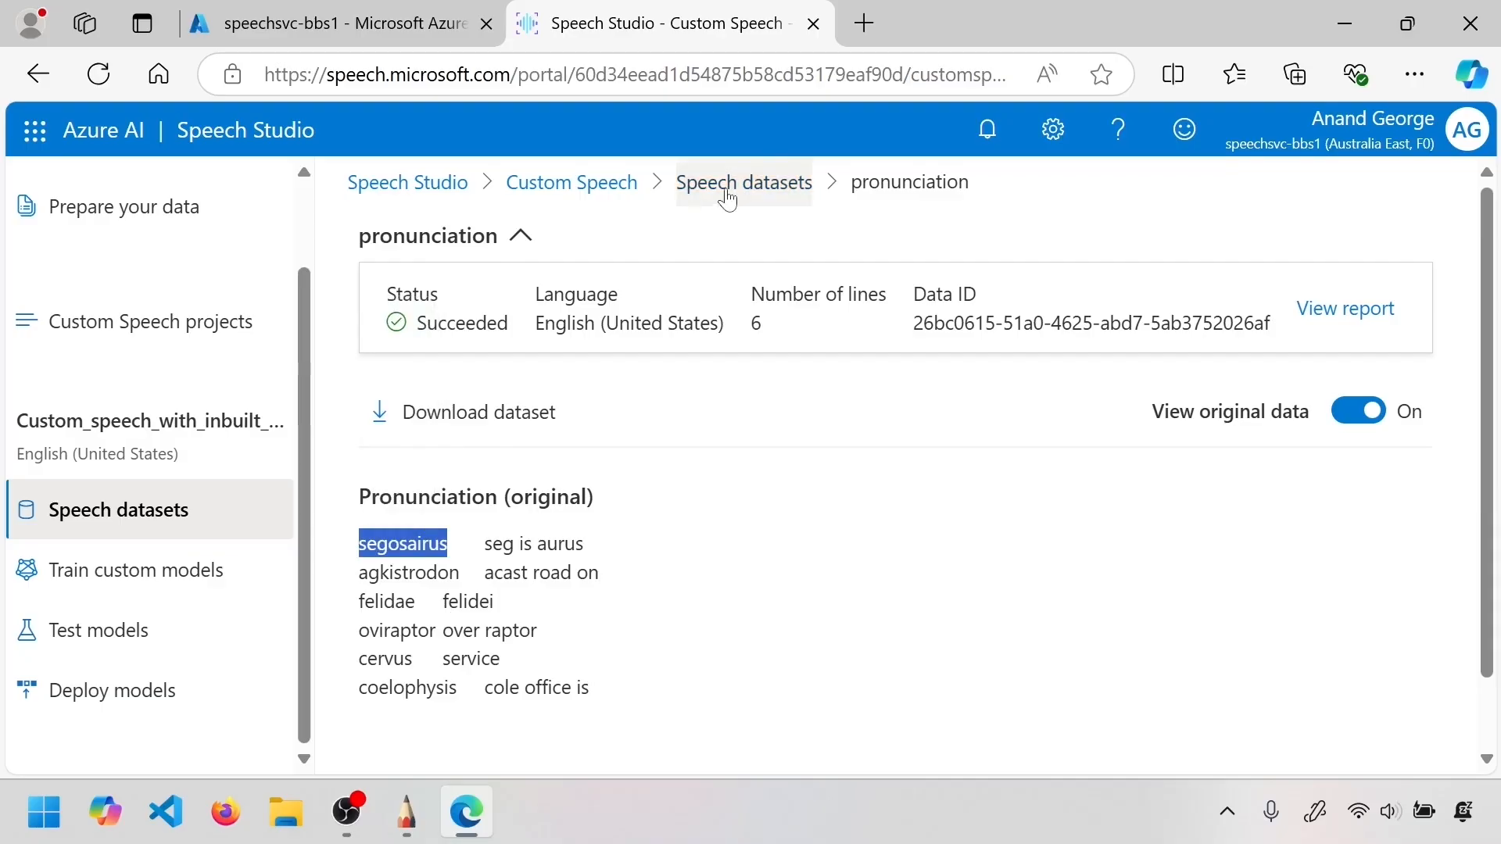
Return to the speech datasets list and select the plain-text-data dataset, followed by audio-and-trans-test1
left_click(727, 189)
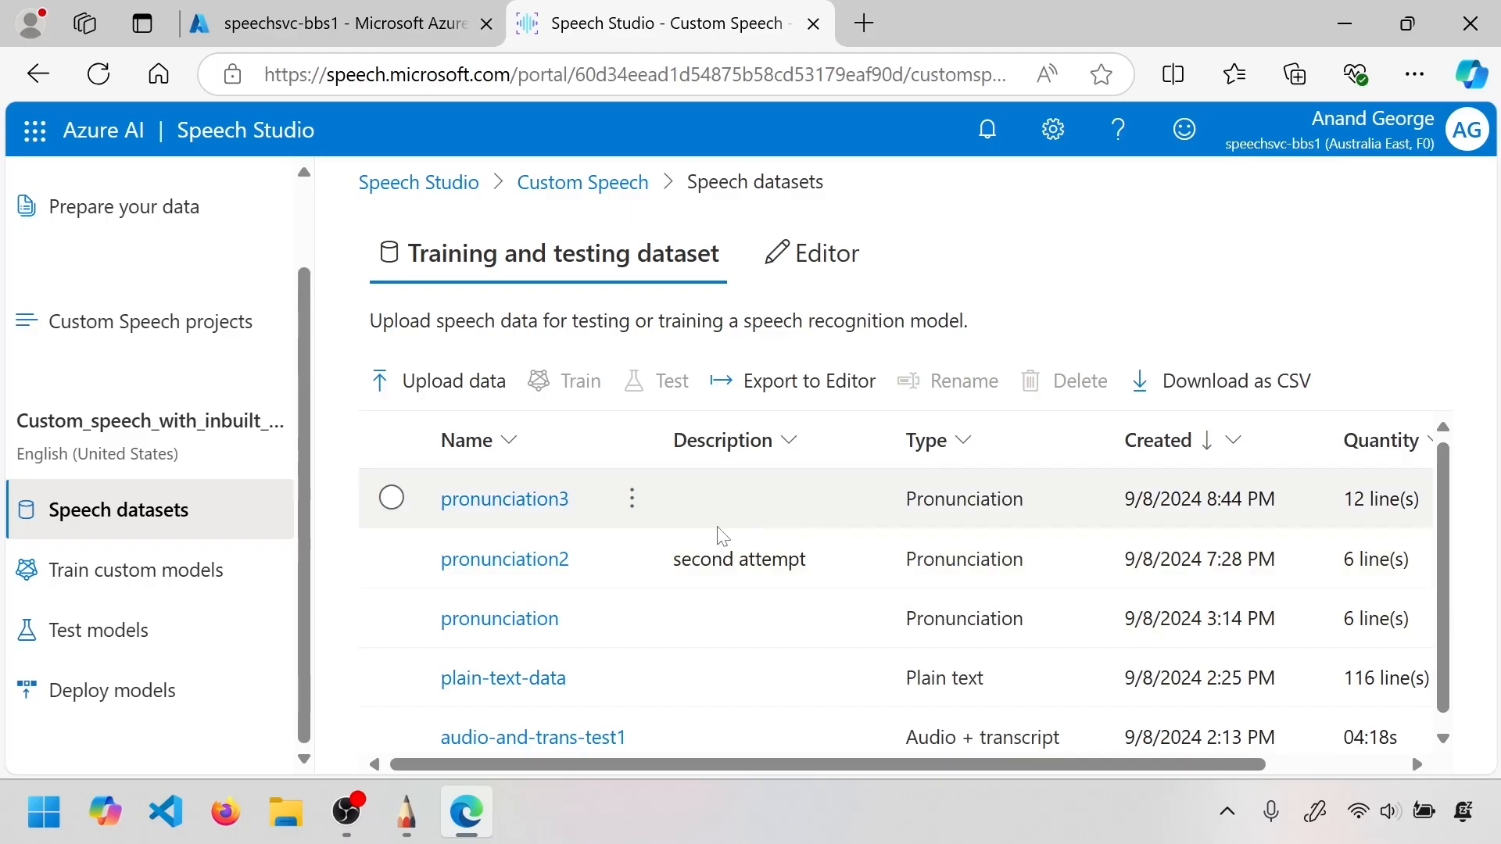
scroll(722, 536, "down", 1)
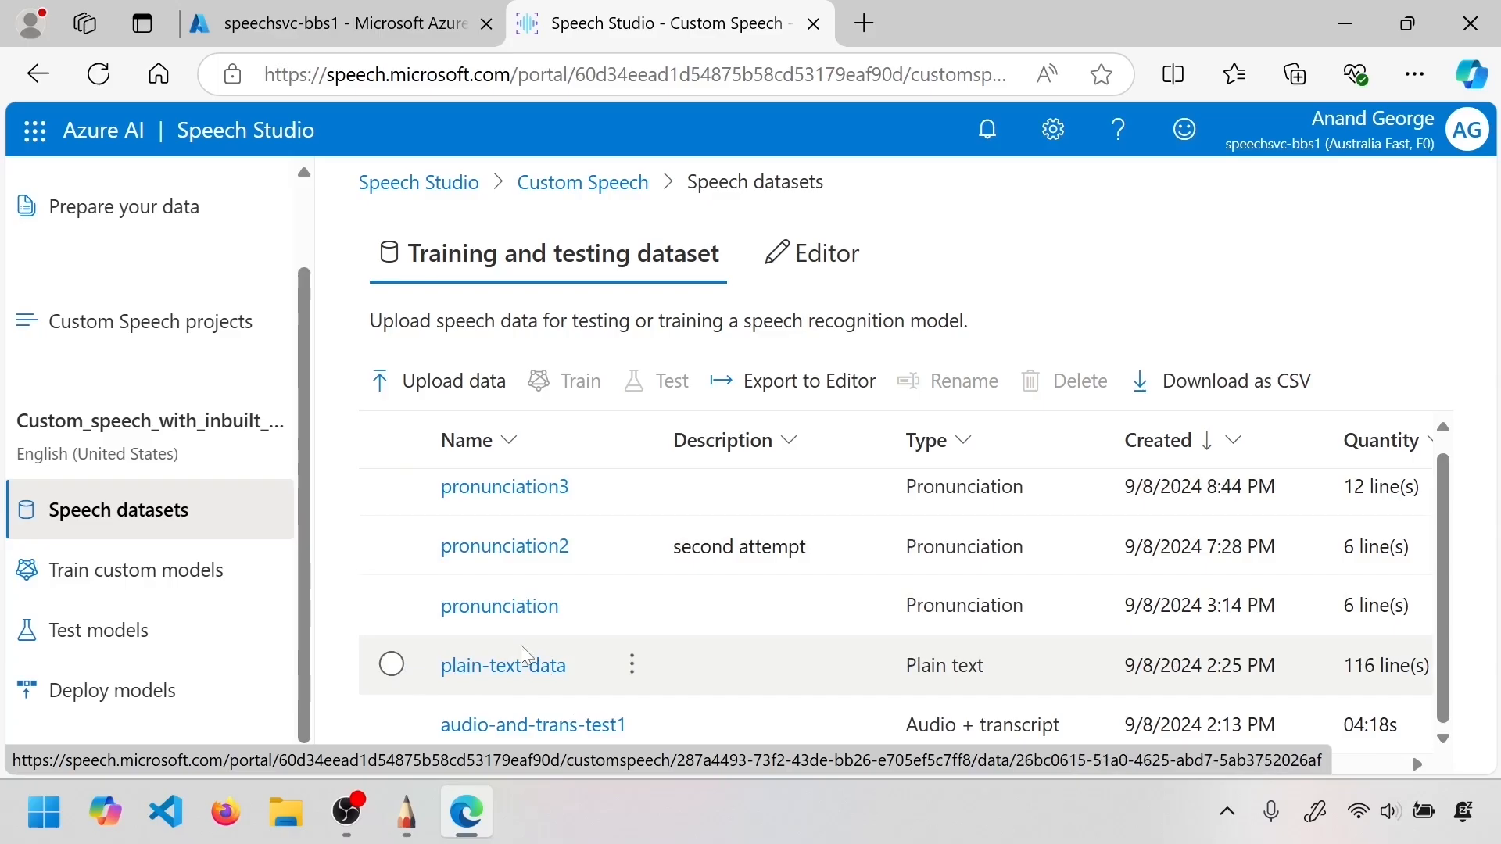
left_click(582, 662)
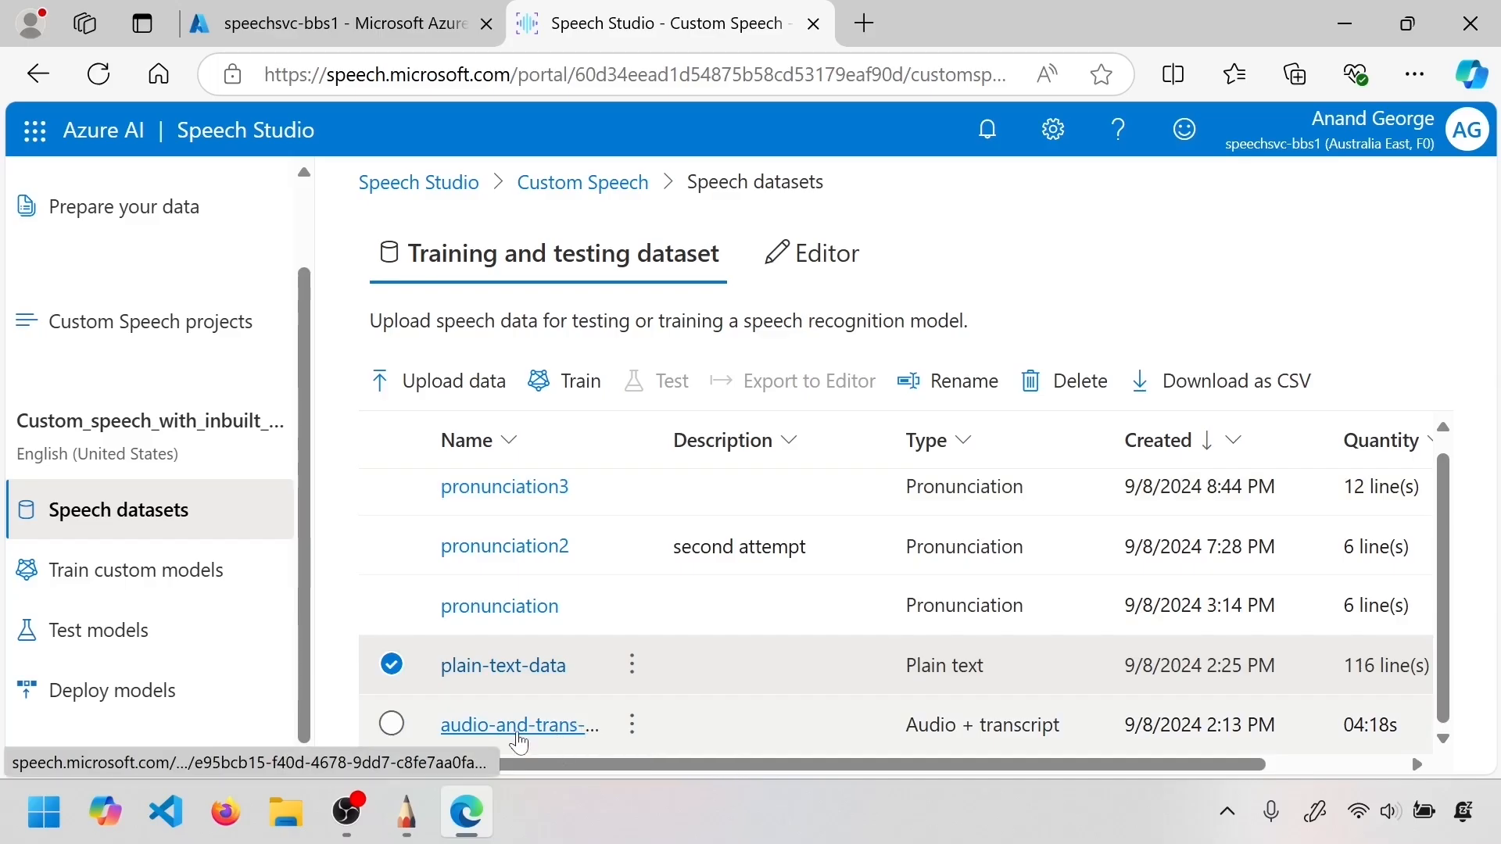
left_click(857, 722)
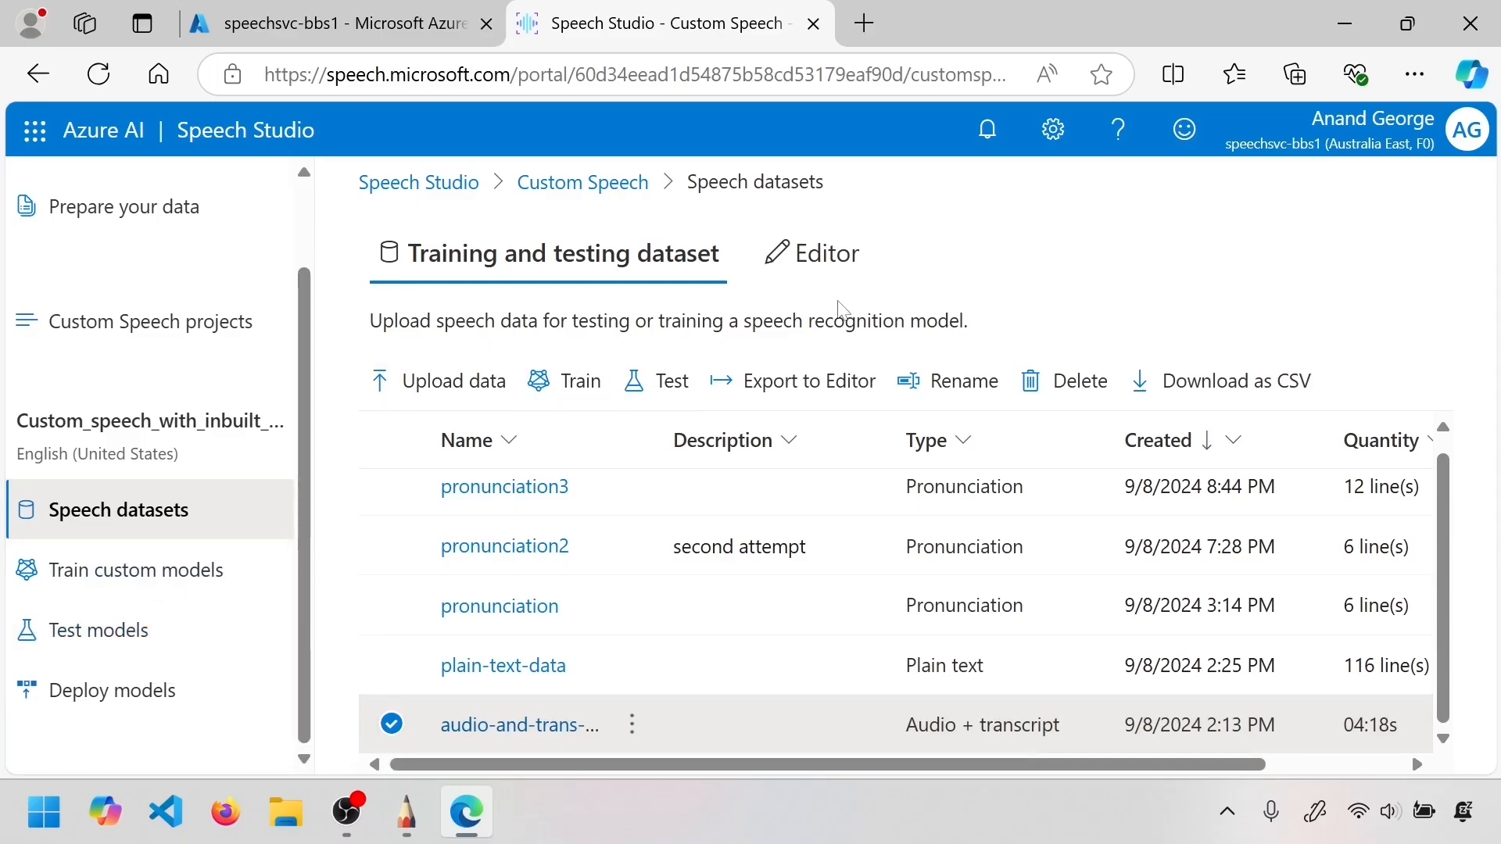
Start a new speech data upload and look through the available data types down to Output format
left_click(481, 381)
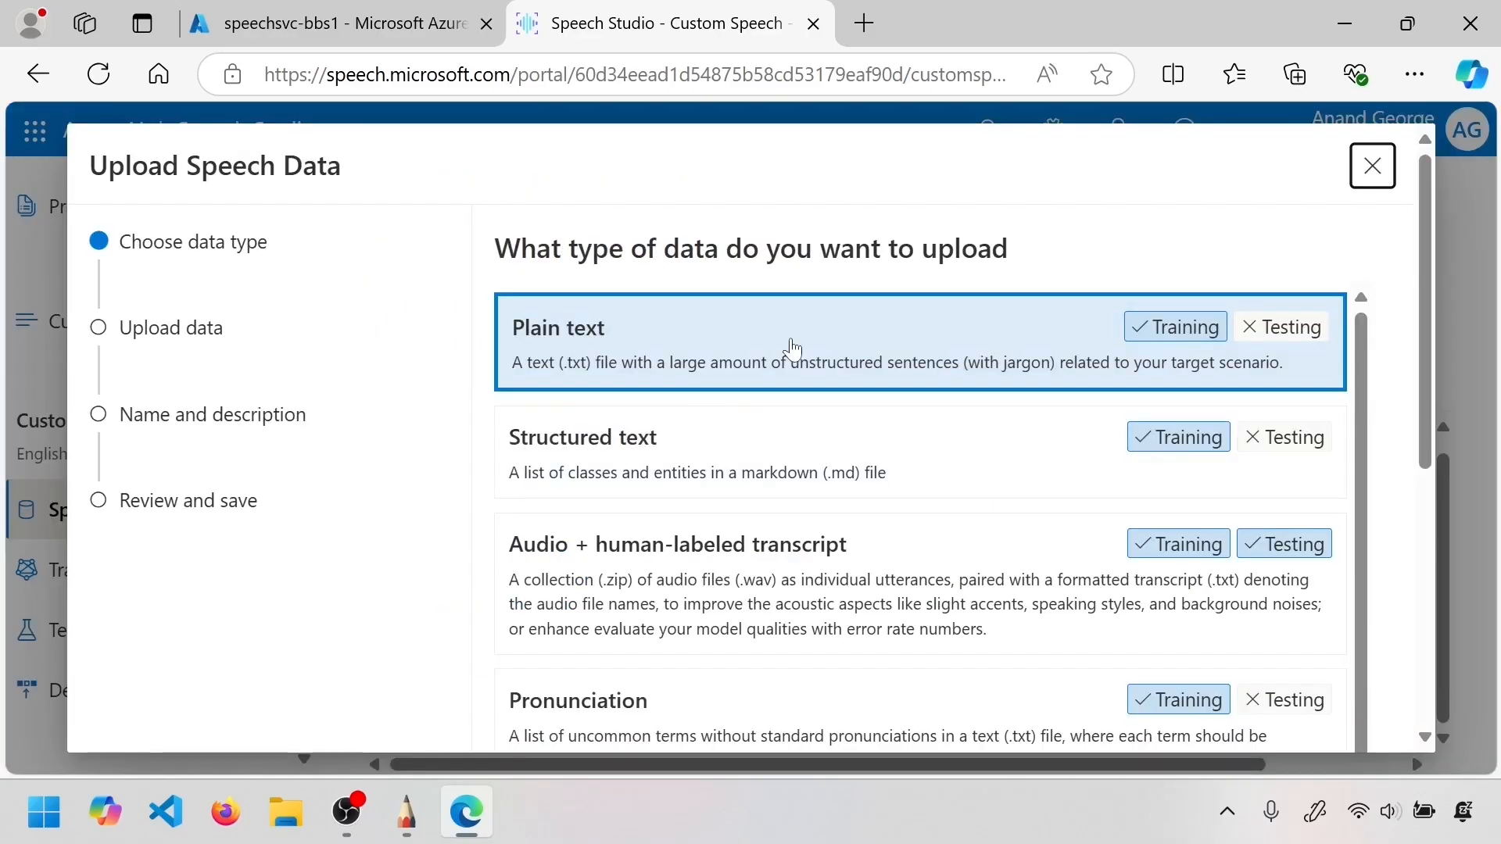
scroll(791, 350, "down", 2)
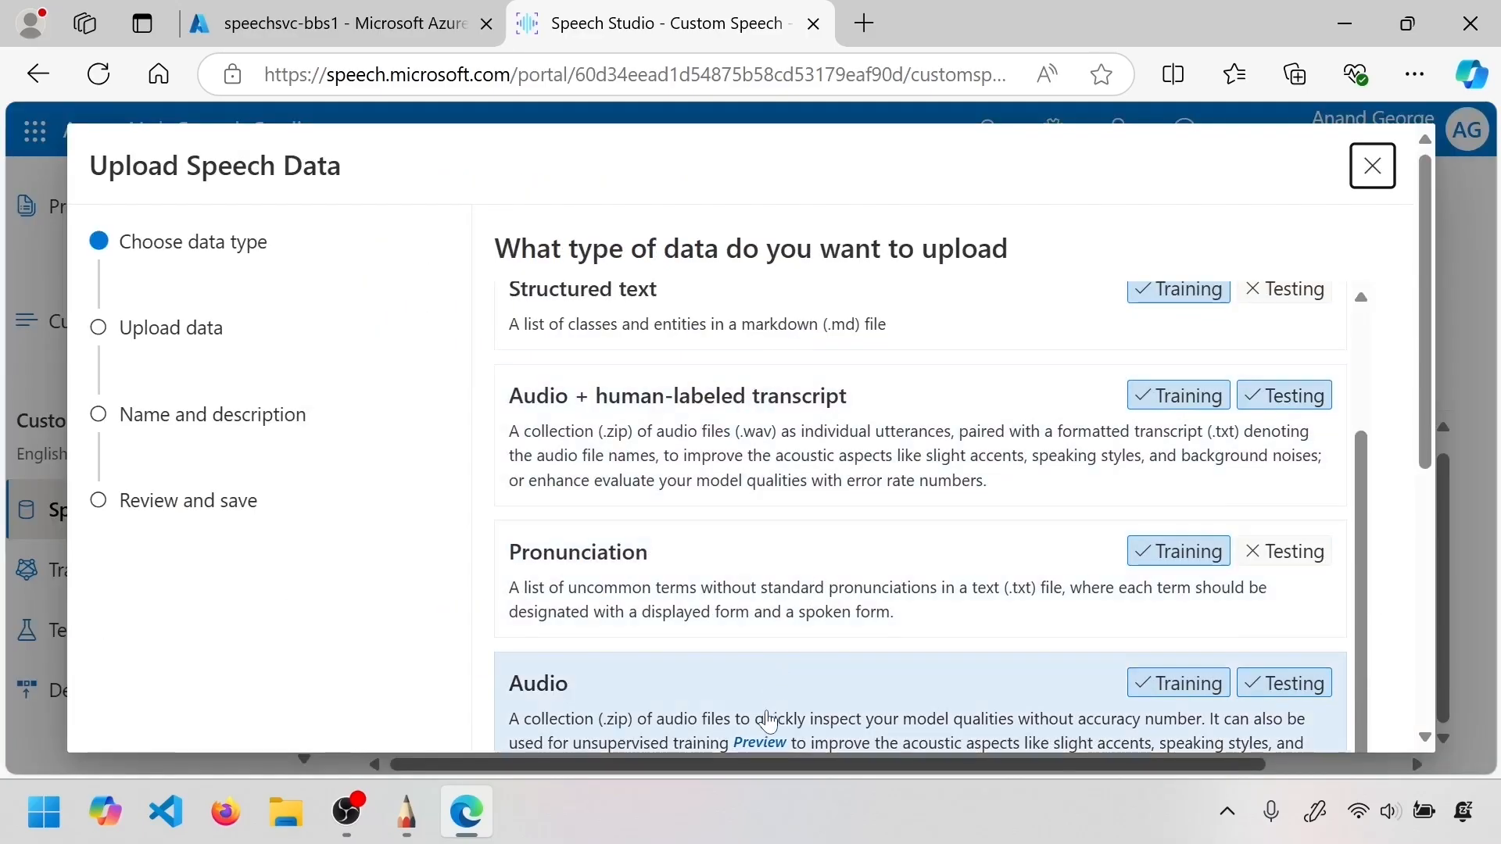
left_click_drag(1419, 386, 891, 519)
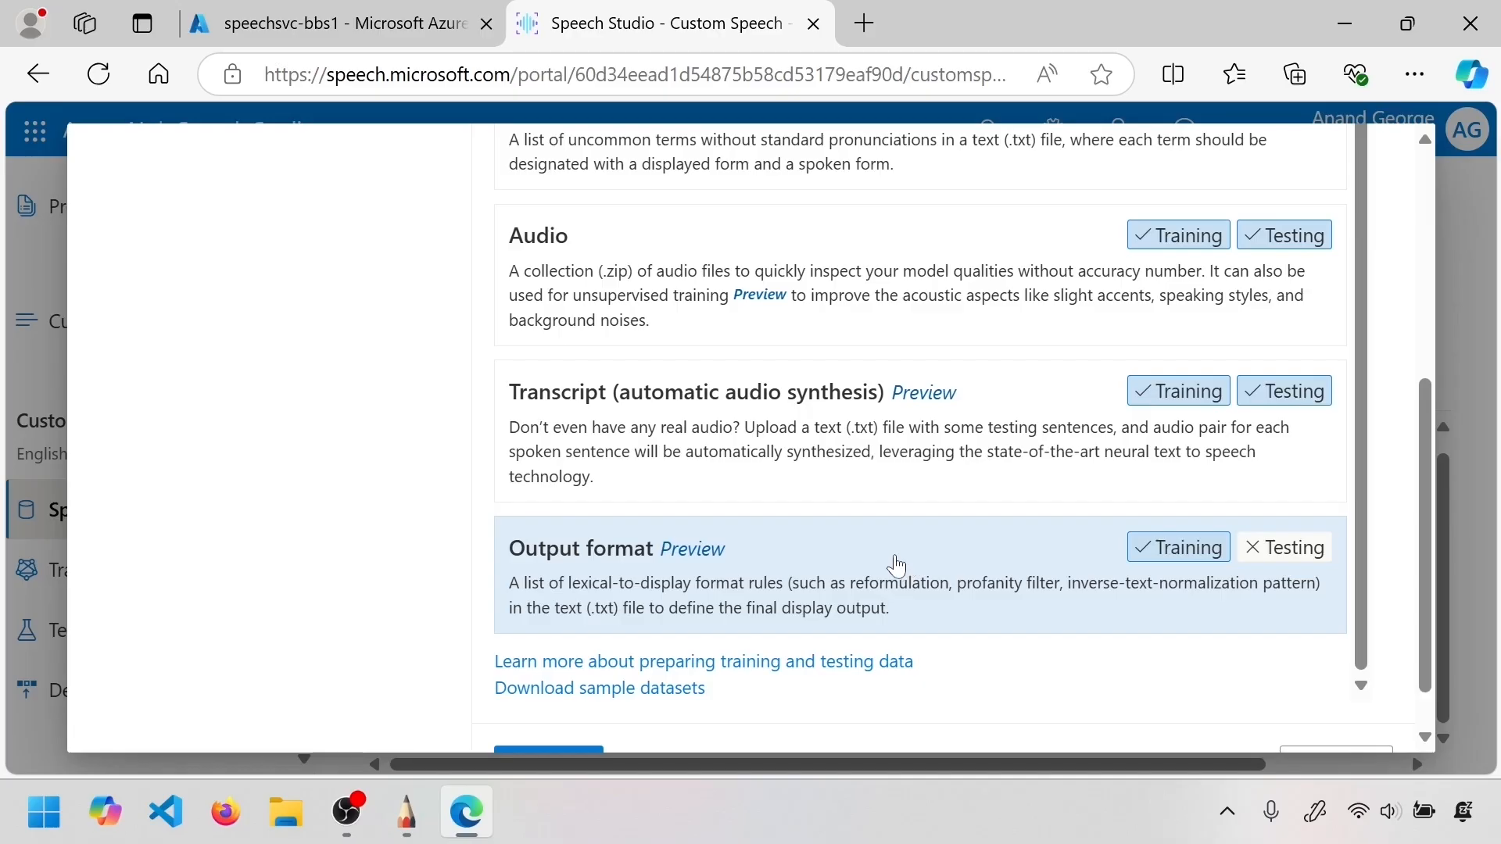
scroll(891, 561, "up", 2)
scroll(889, 559, "down", 2)
scroll(833, 586, "up", 2)
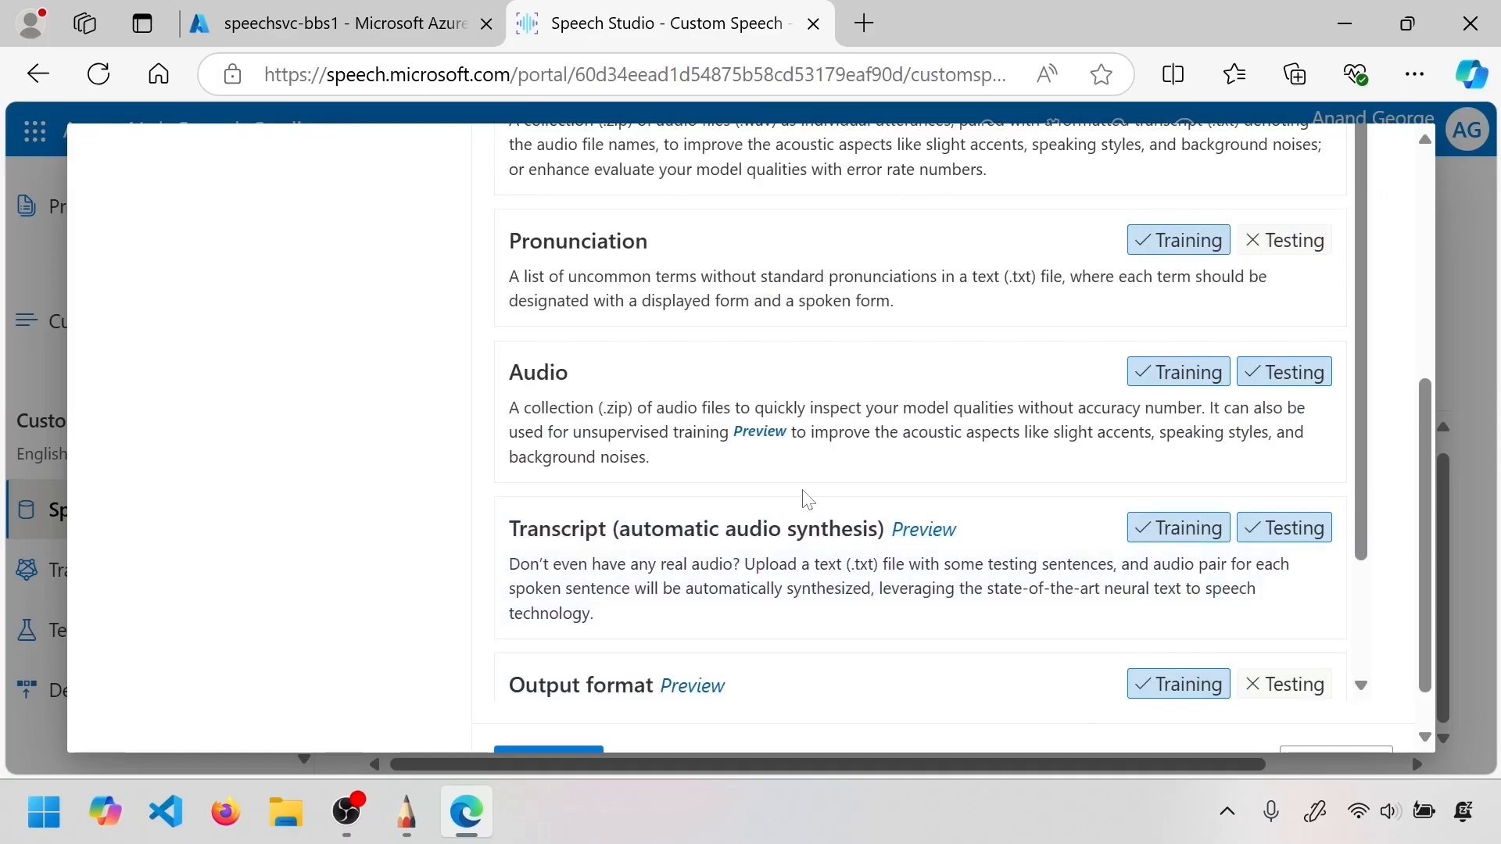
Compare the training and testing support of the upload data types, from Plain text to Output format
scroll(807, 499, "up", 4)
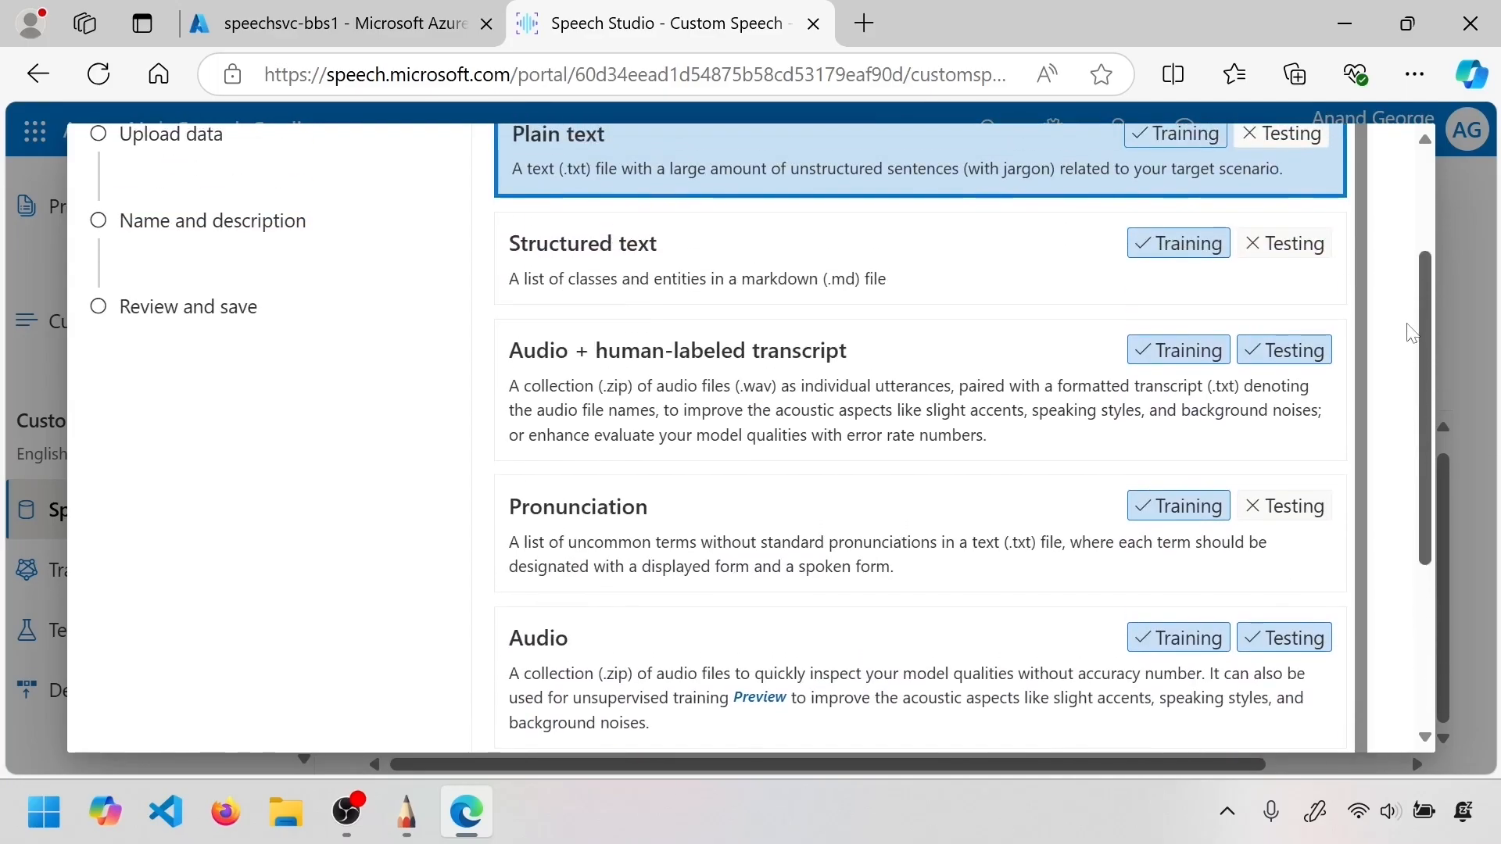
scroll(978, 311, "up", 2)
scroll(988, 364, "down", 3)
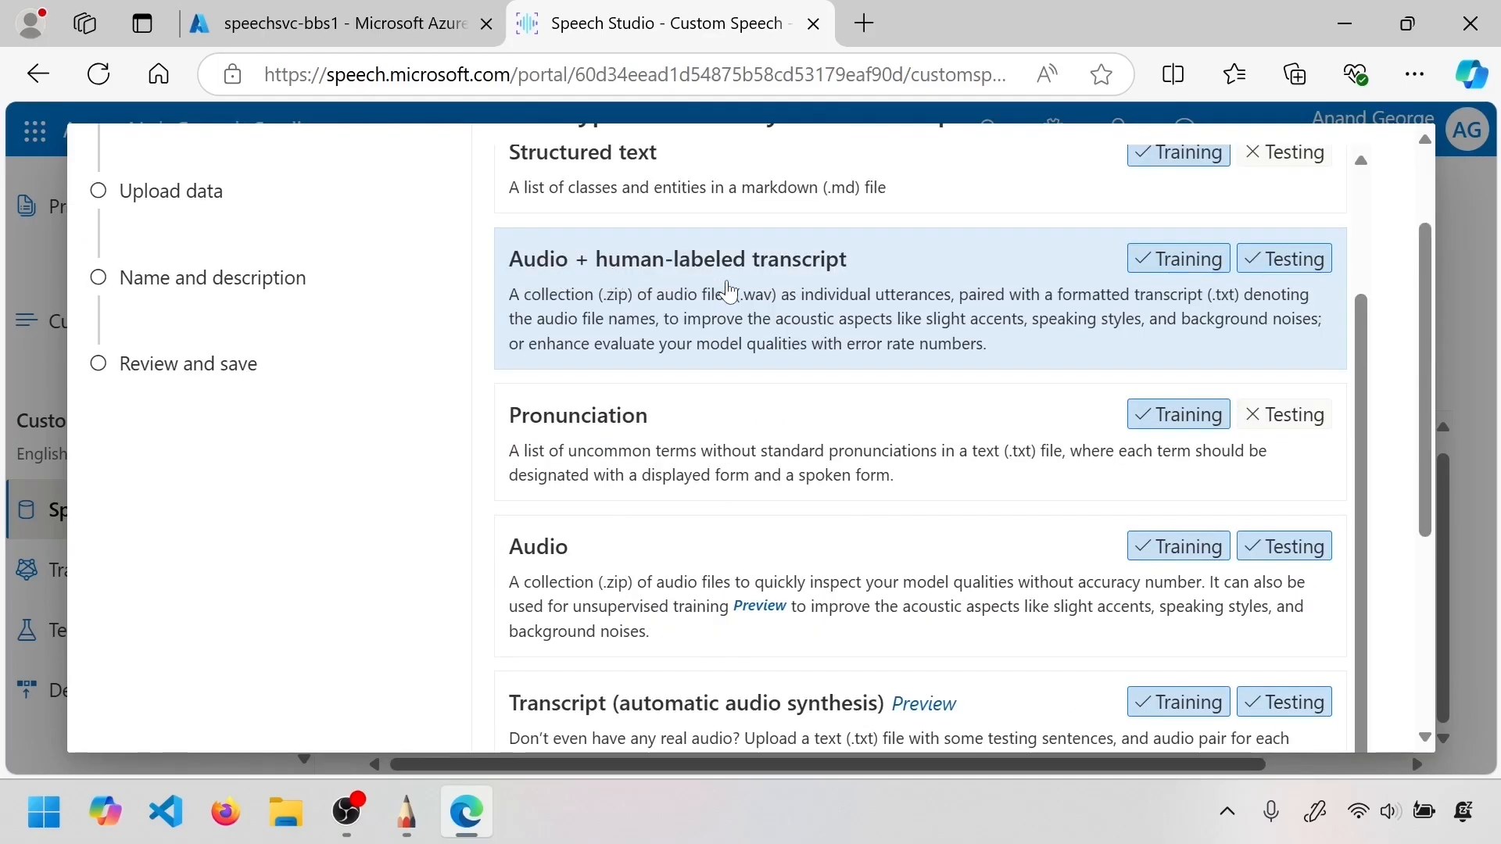
scroll(811, 290, "down", 5)
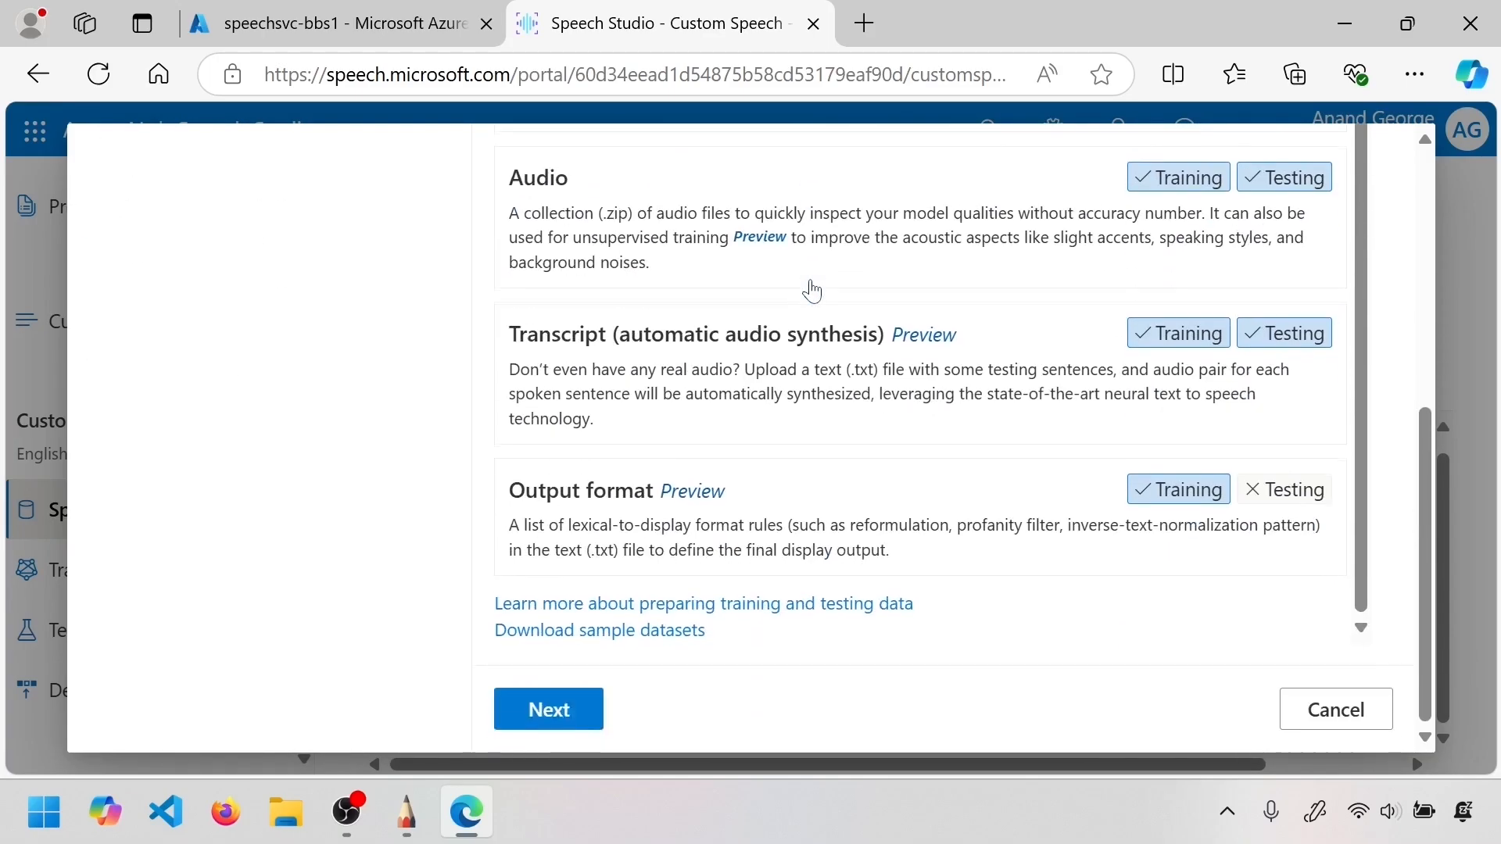
scroll(811, 290, "up", 7)
scroll(812, 289, "down", 5)
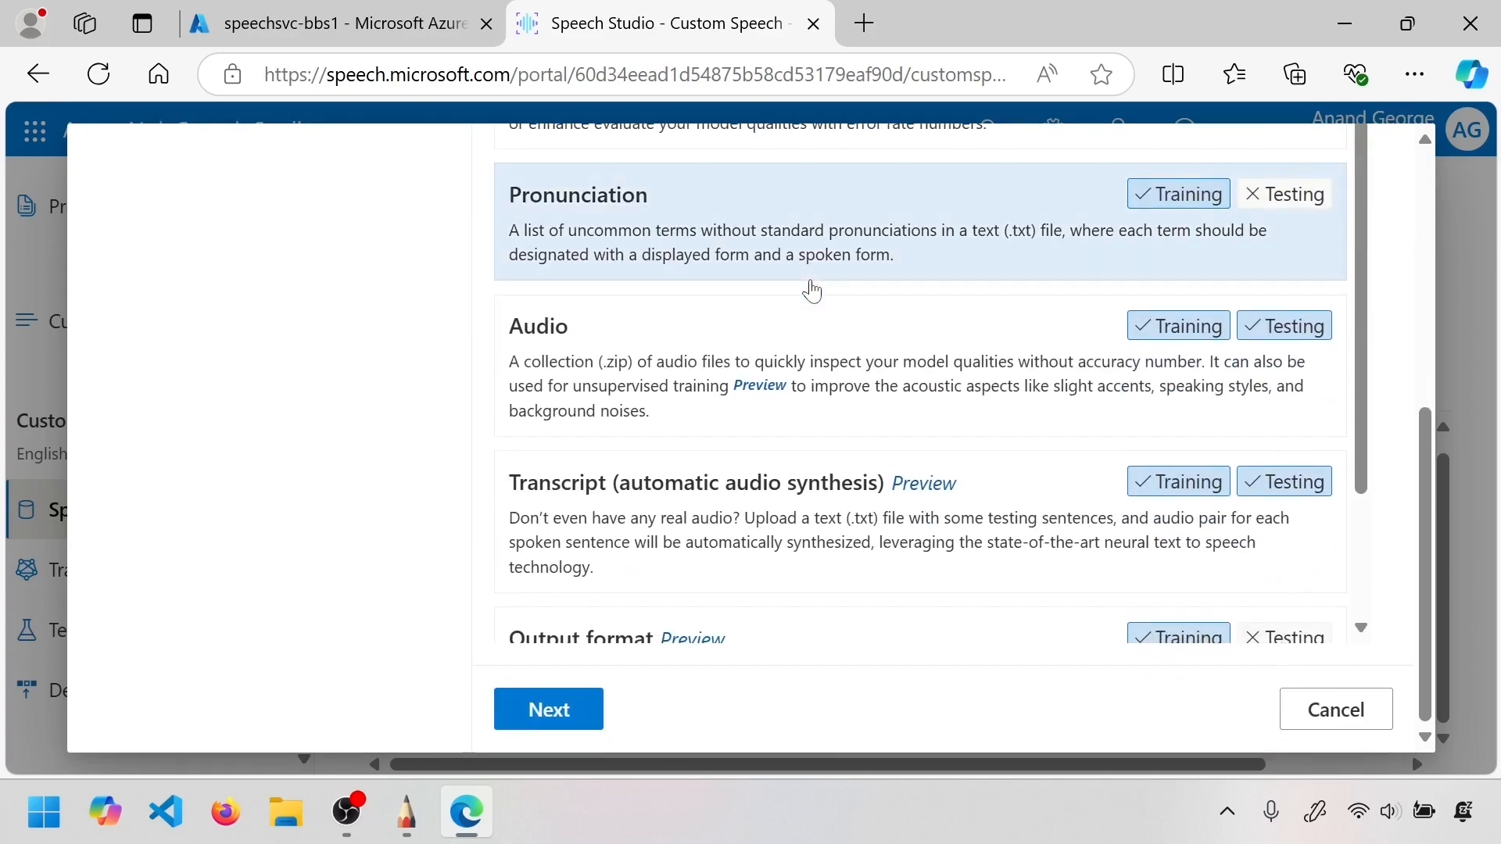
scroll(819, 353, "up", 7)
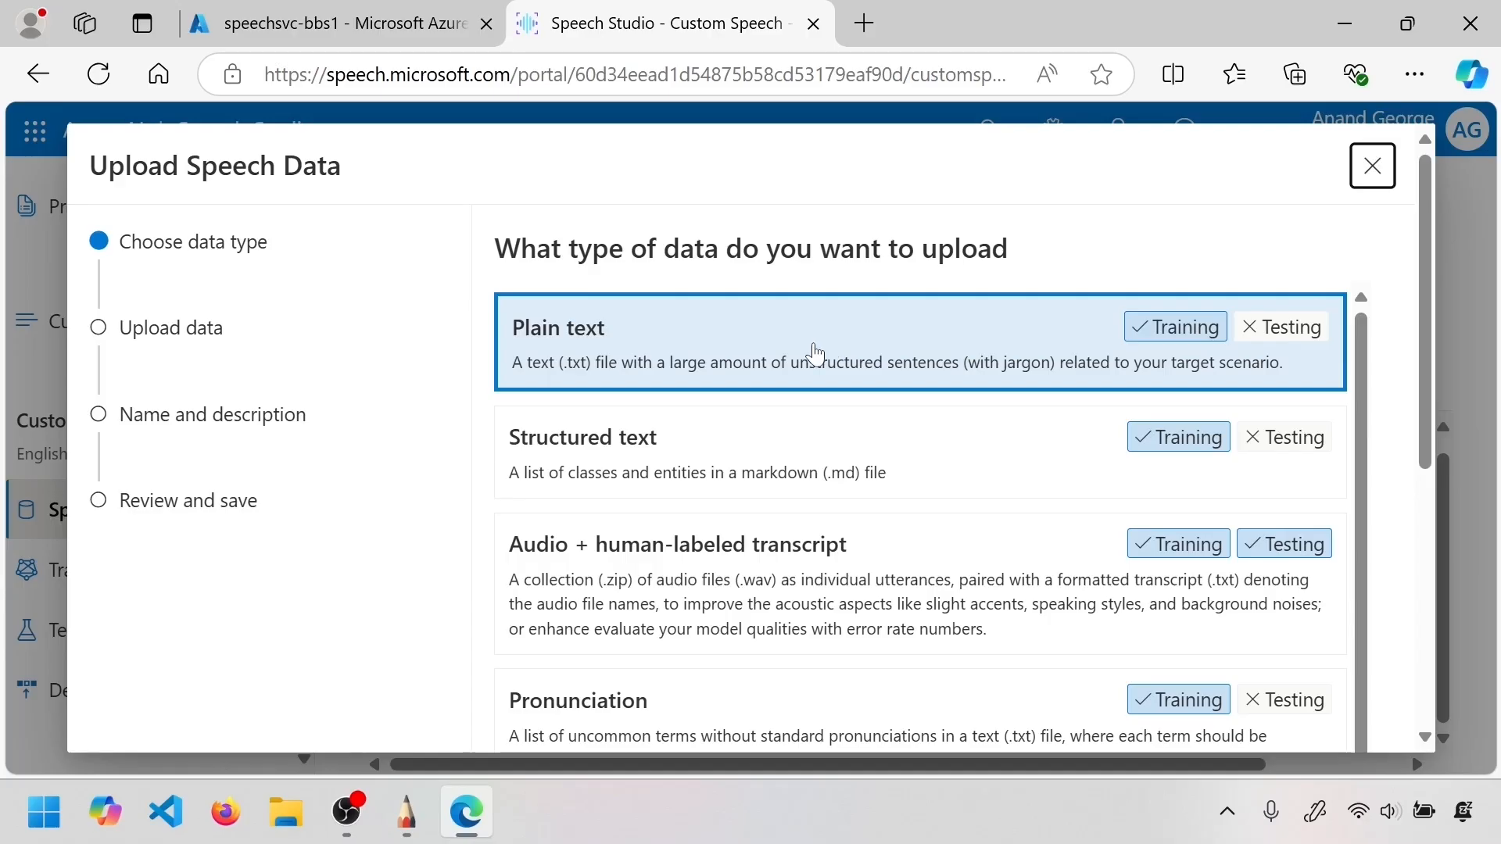
Open the documentation on preparing training and testing data linked below the upload data types
scroll(813, 354, "down", 2)
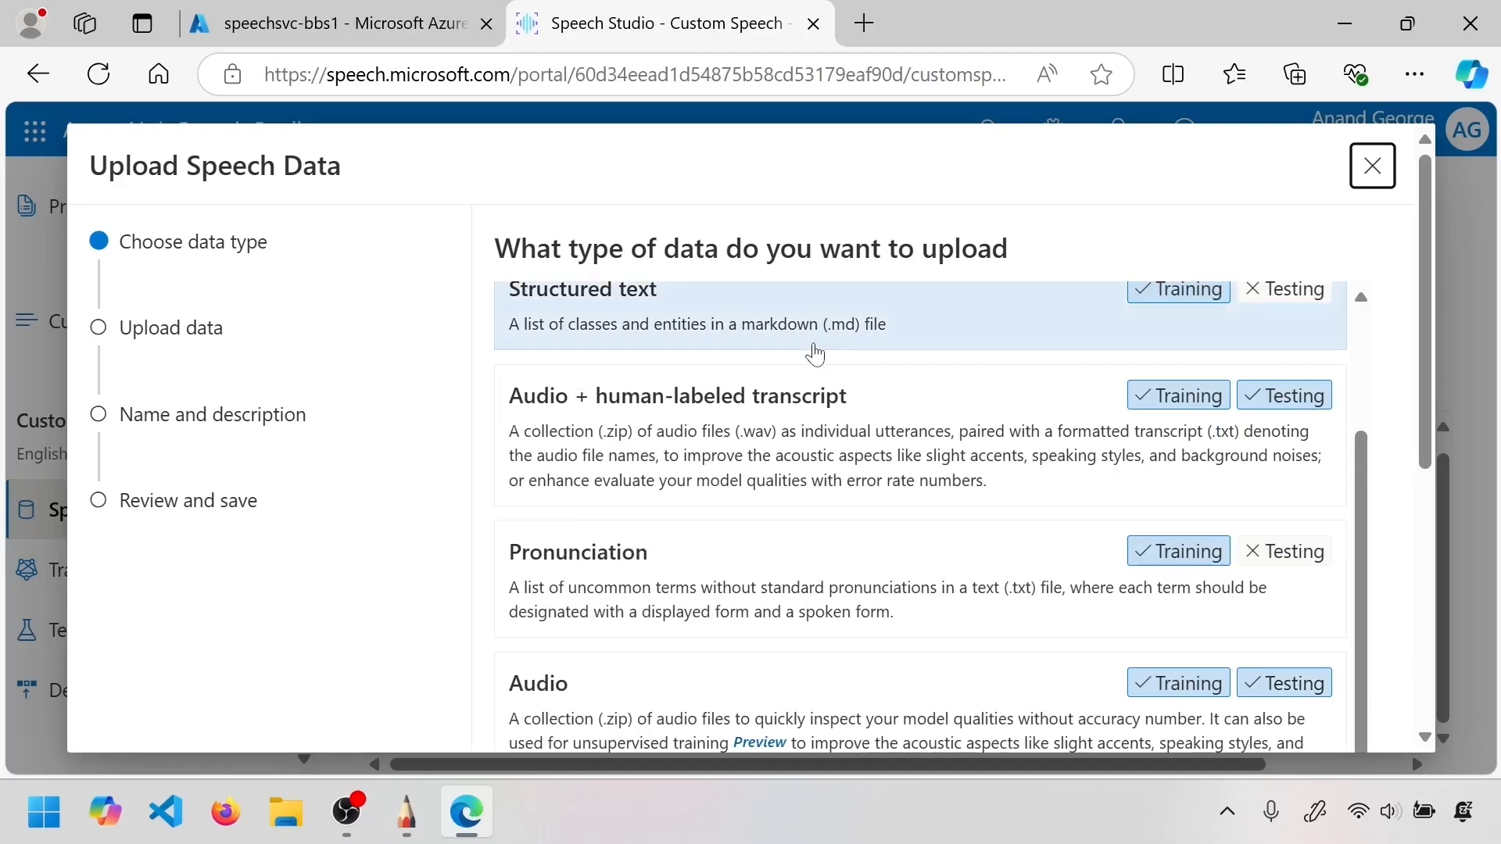
scroll(1054, 379, "down", 5)
scroll(962, 378, "up", 2)
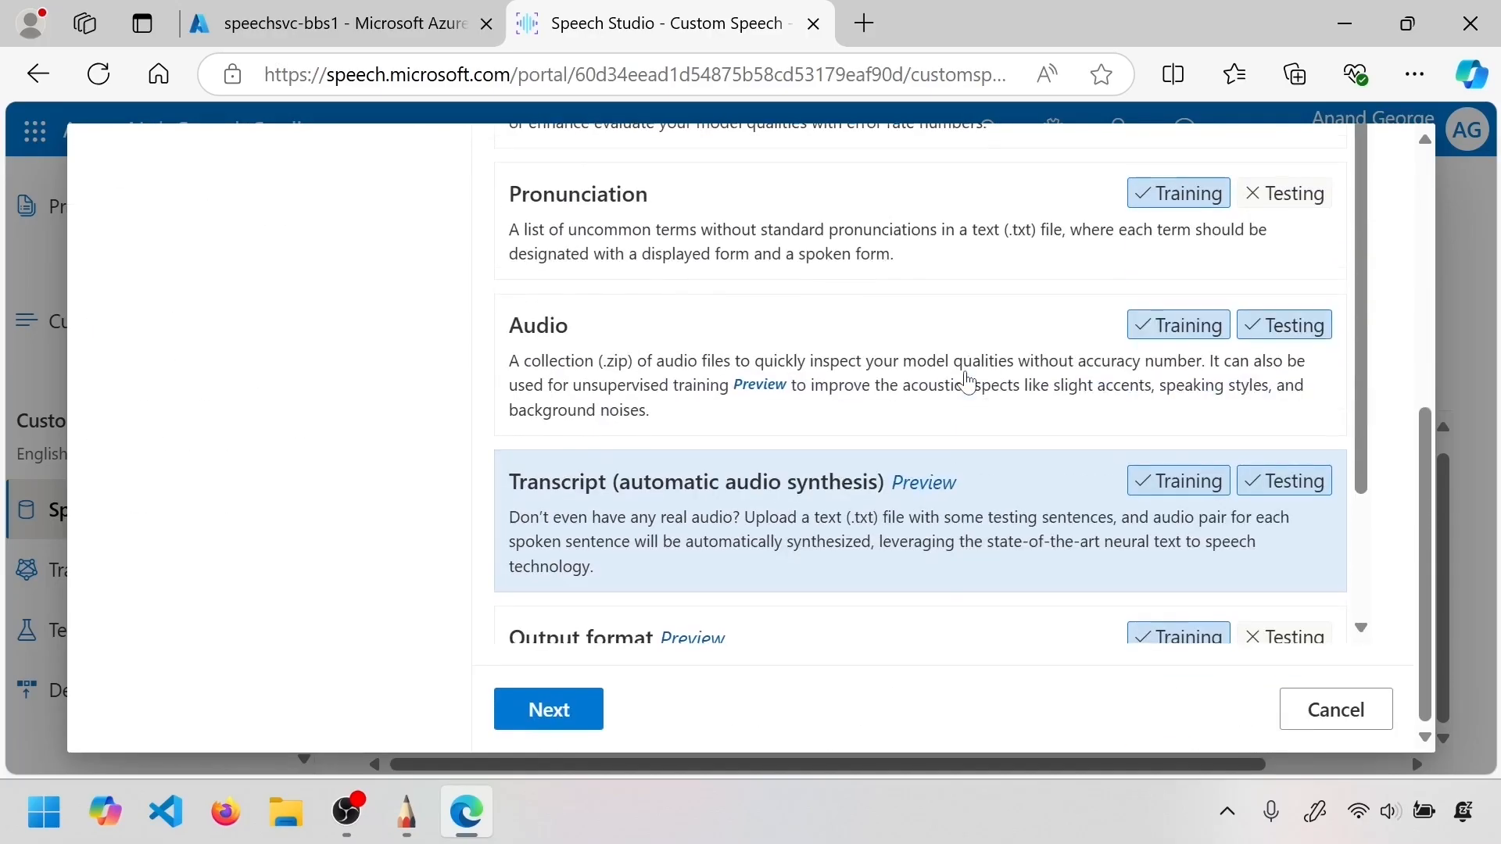
scroll(965, 380, "down", 2)
scroll(967, 380, "up", 2)
scroll(964, 378, "down", 2)
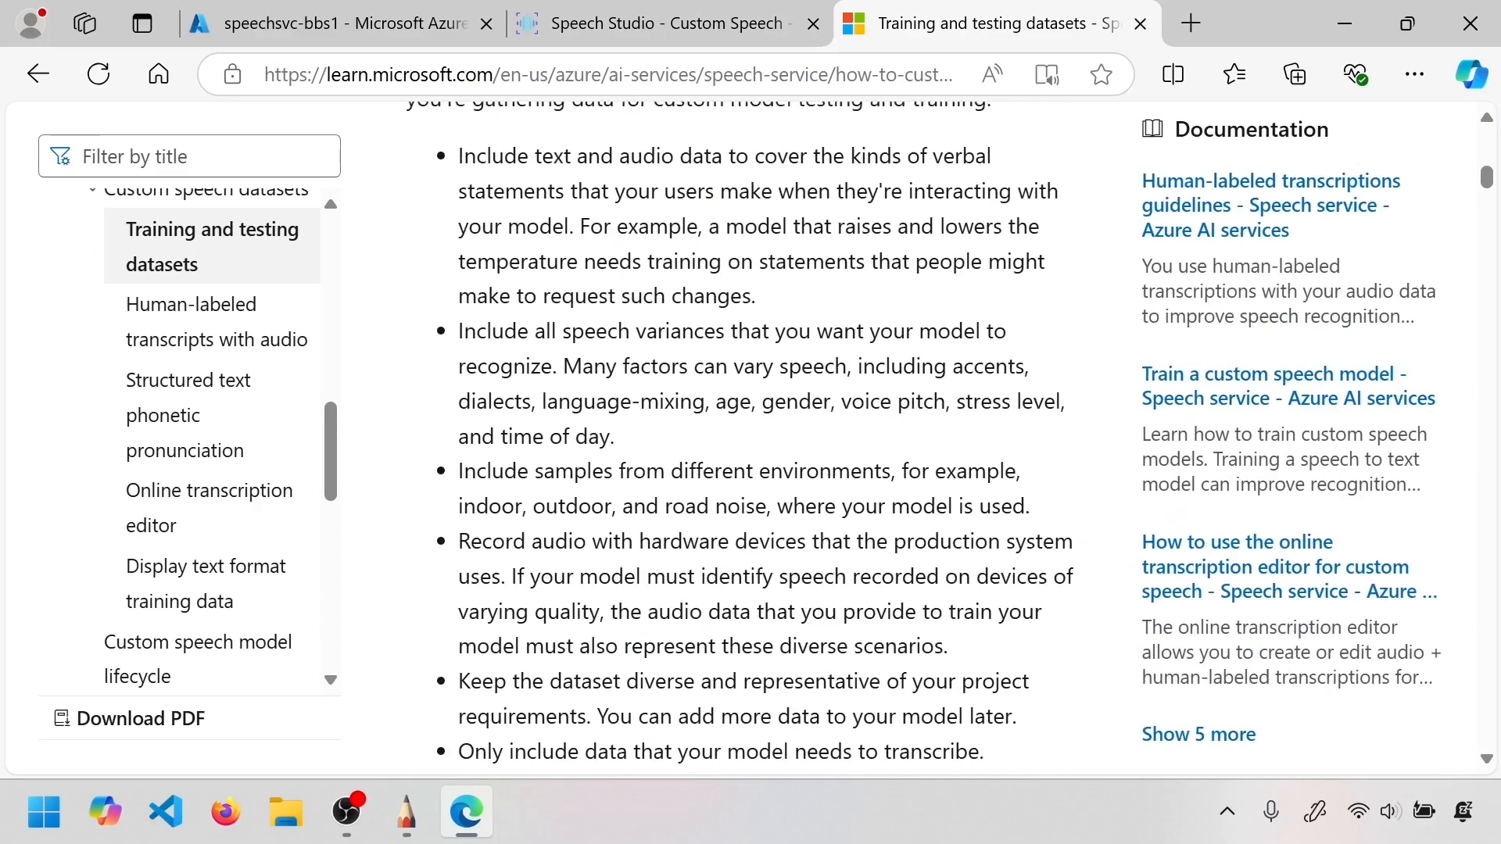
Find the data types table in the training and testing datasets article and highlight part of its "Used for testing" heading
scroll(606, 391, "up", 10)
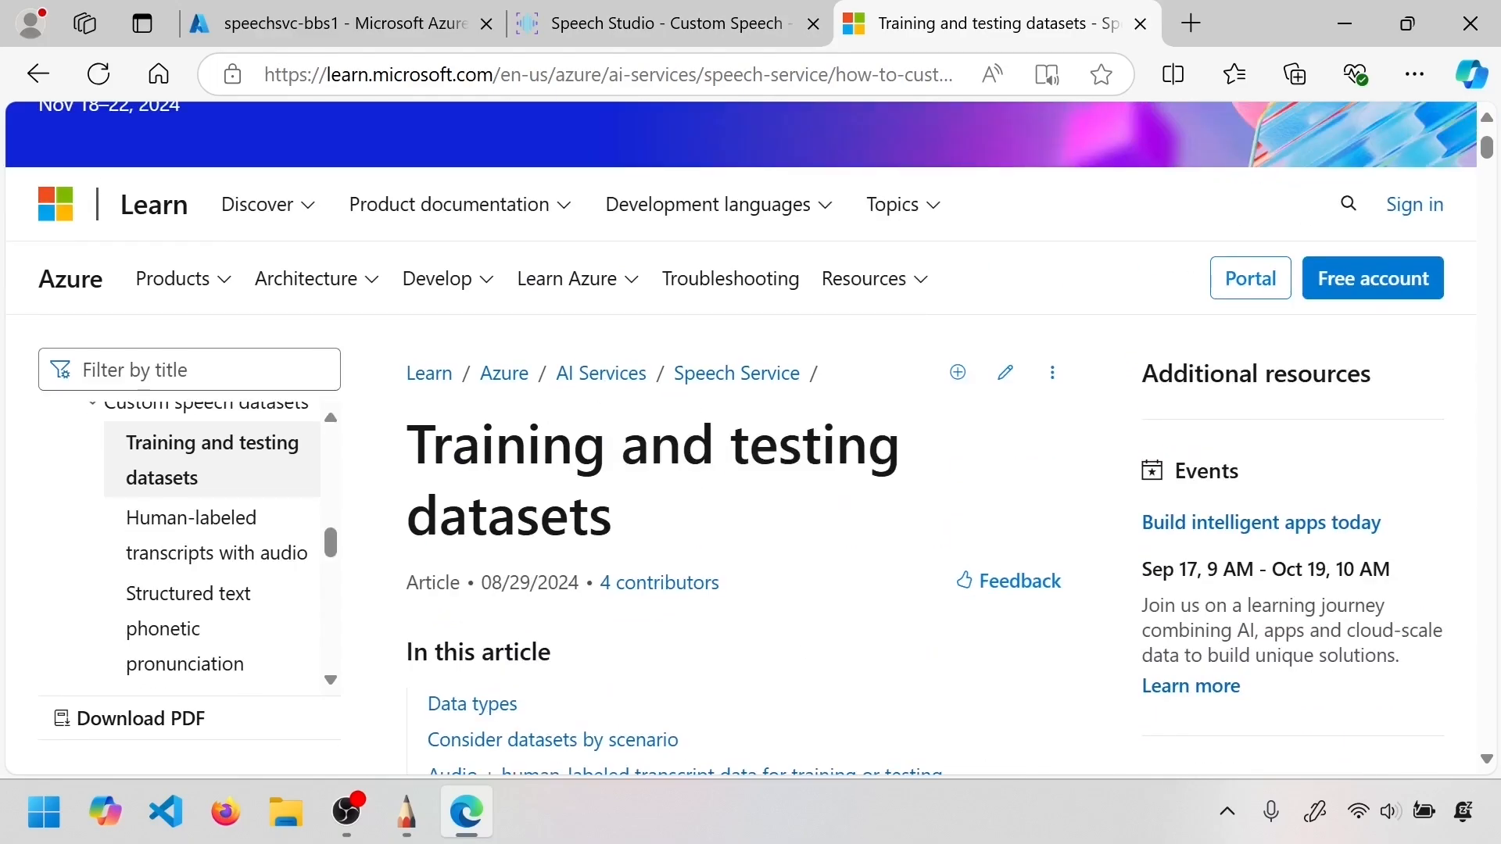
scroll(694, 489, "down", 10)
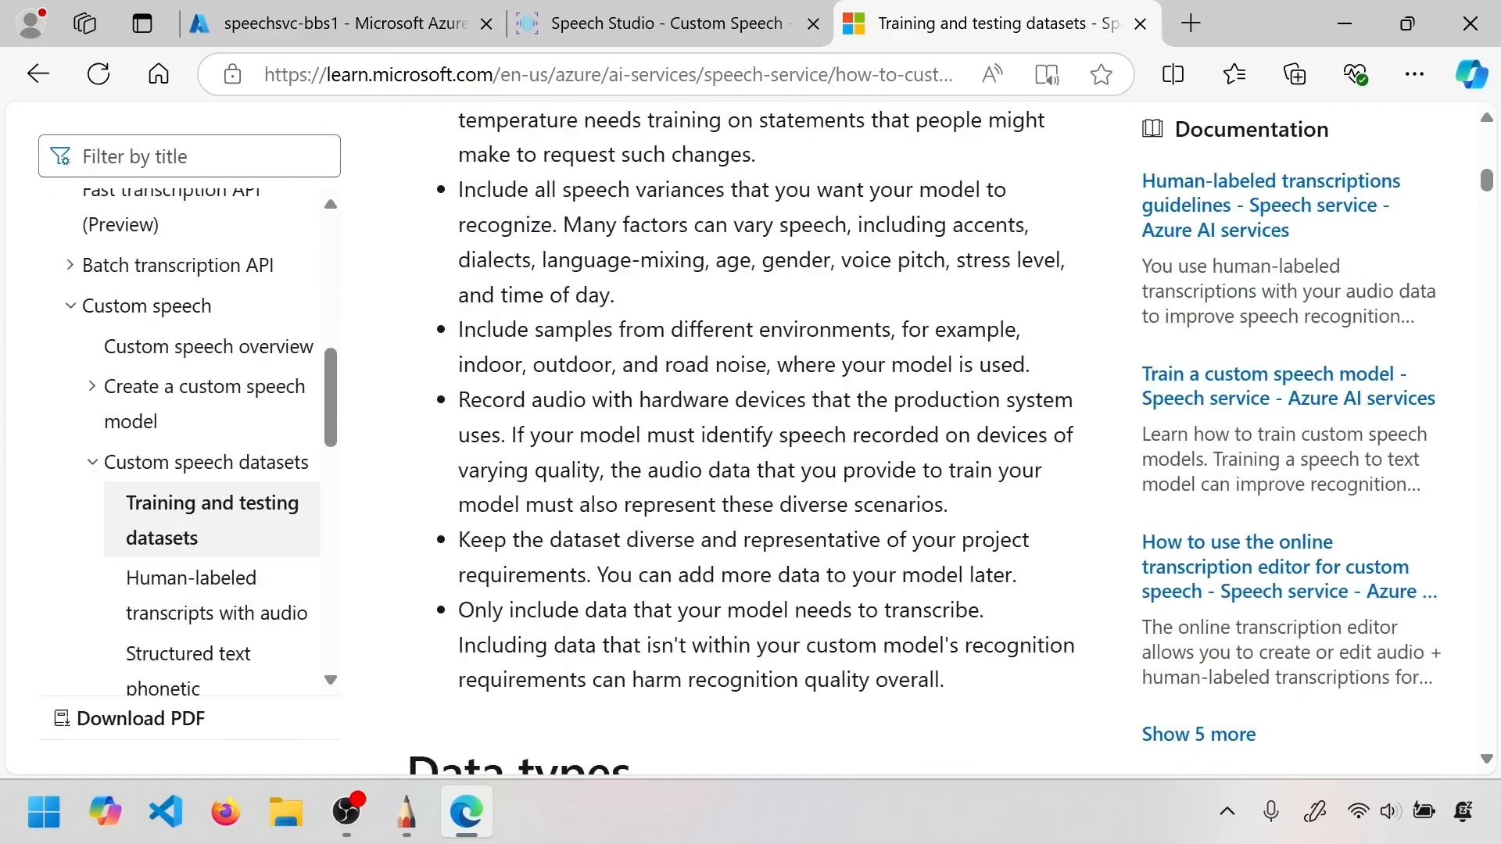
scroll(747, 541, "up", 10)
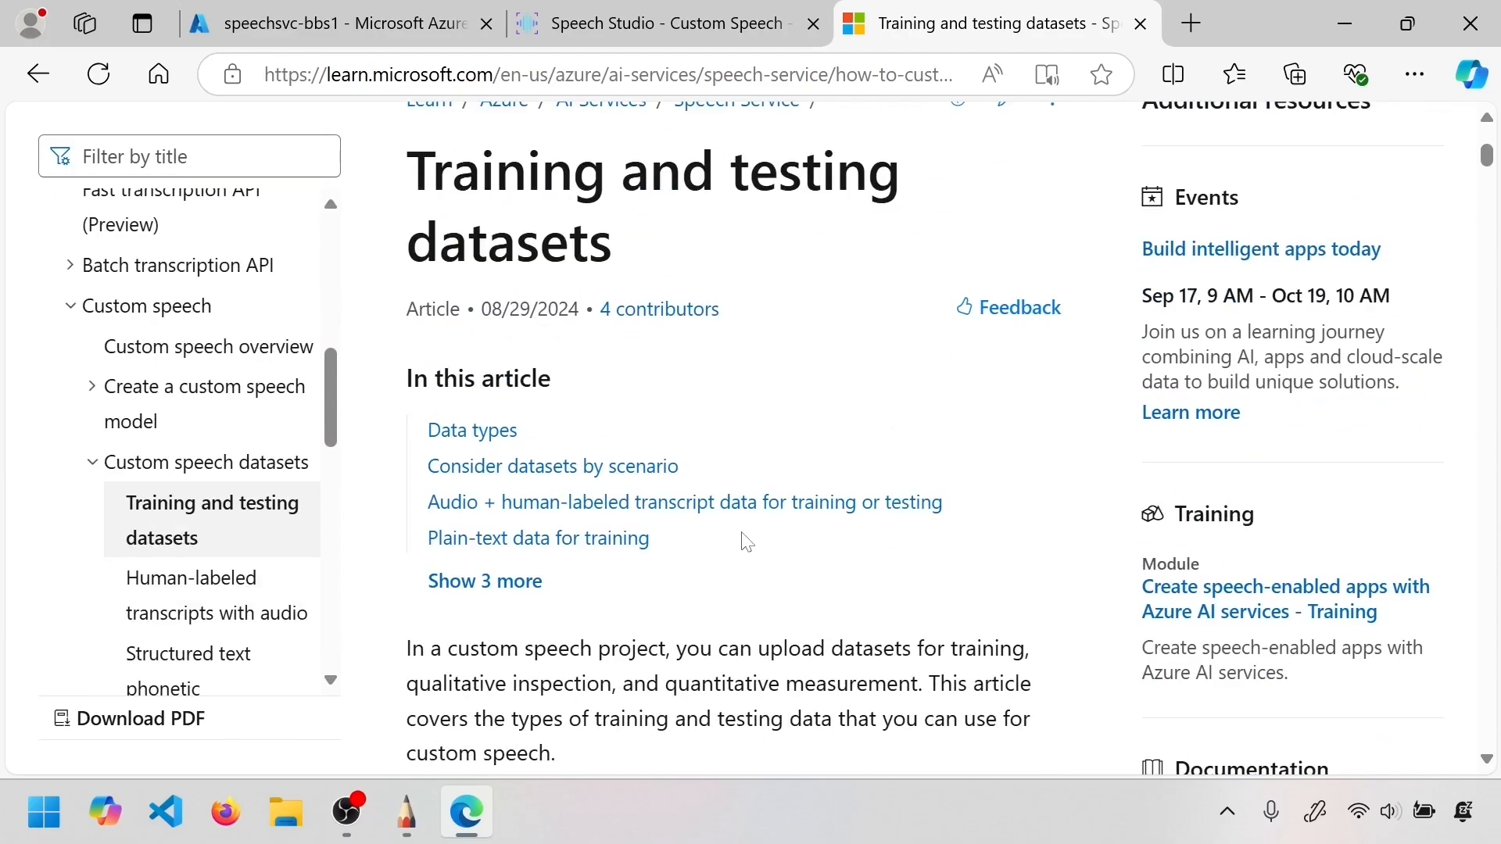
scroll(653, 368, "down", 8)
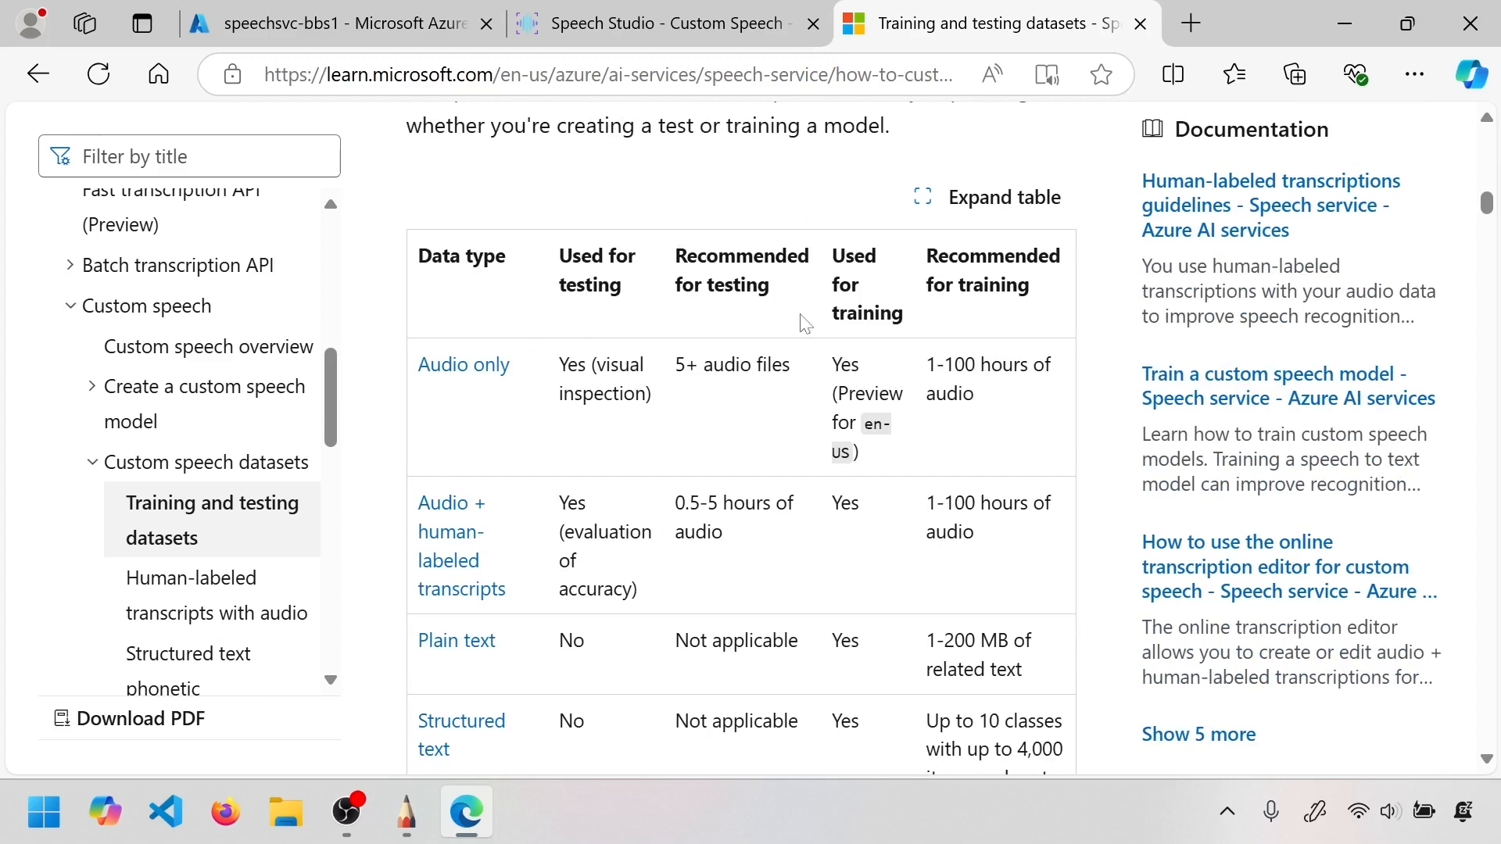
scroll(801, 388, "down", 3)
scroll(794, 388, "up", 3)
left_click_drag(633, 295, 574, 290)
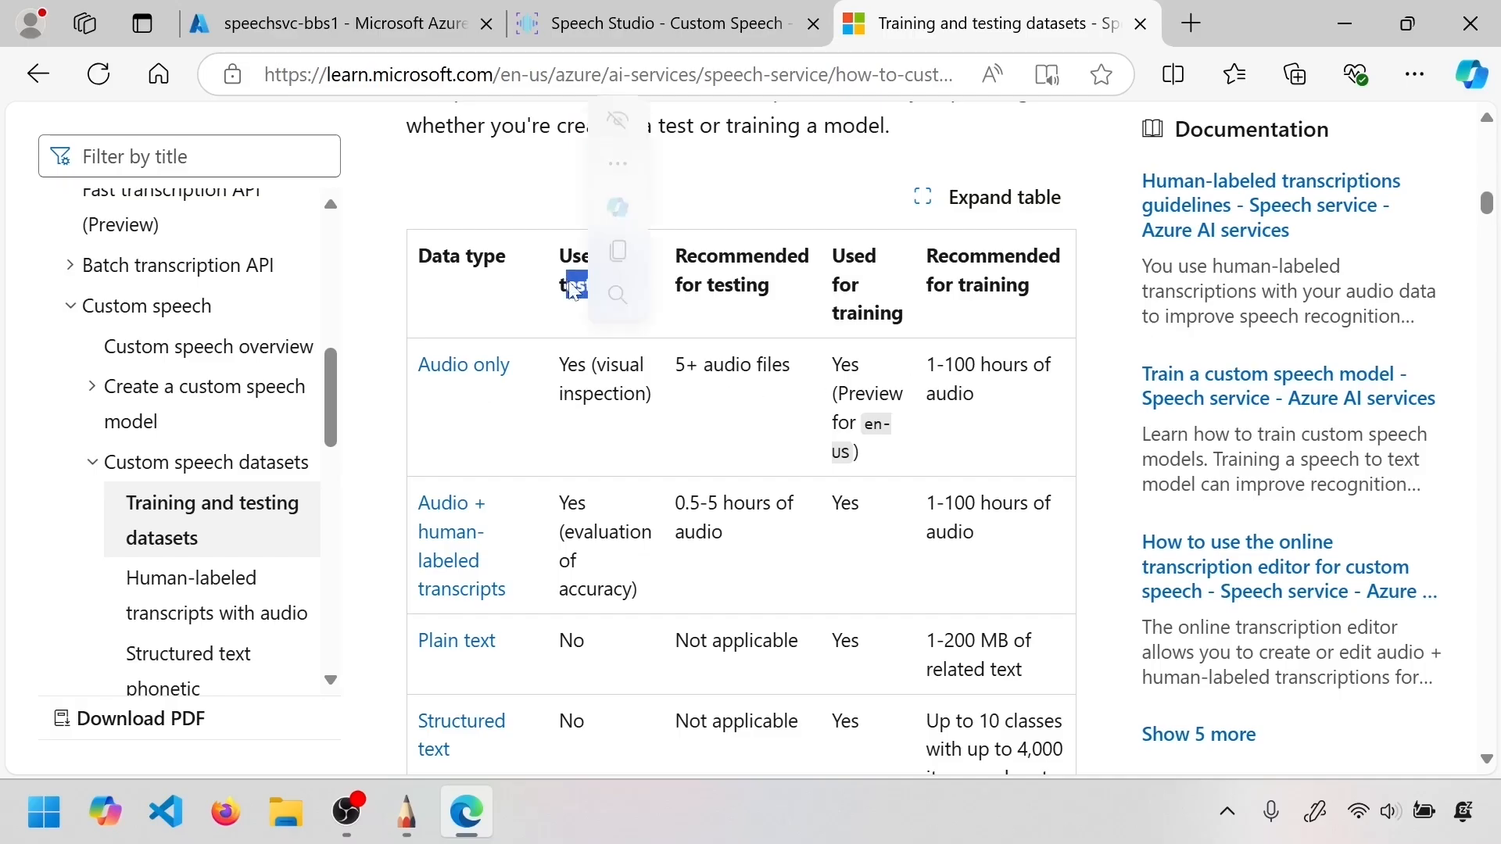
left_click(871, 328)
Examine the testing and training columns for each data type and go to the article's section on Display format
scroll(879, 333, "down", 2)
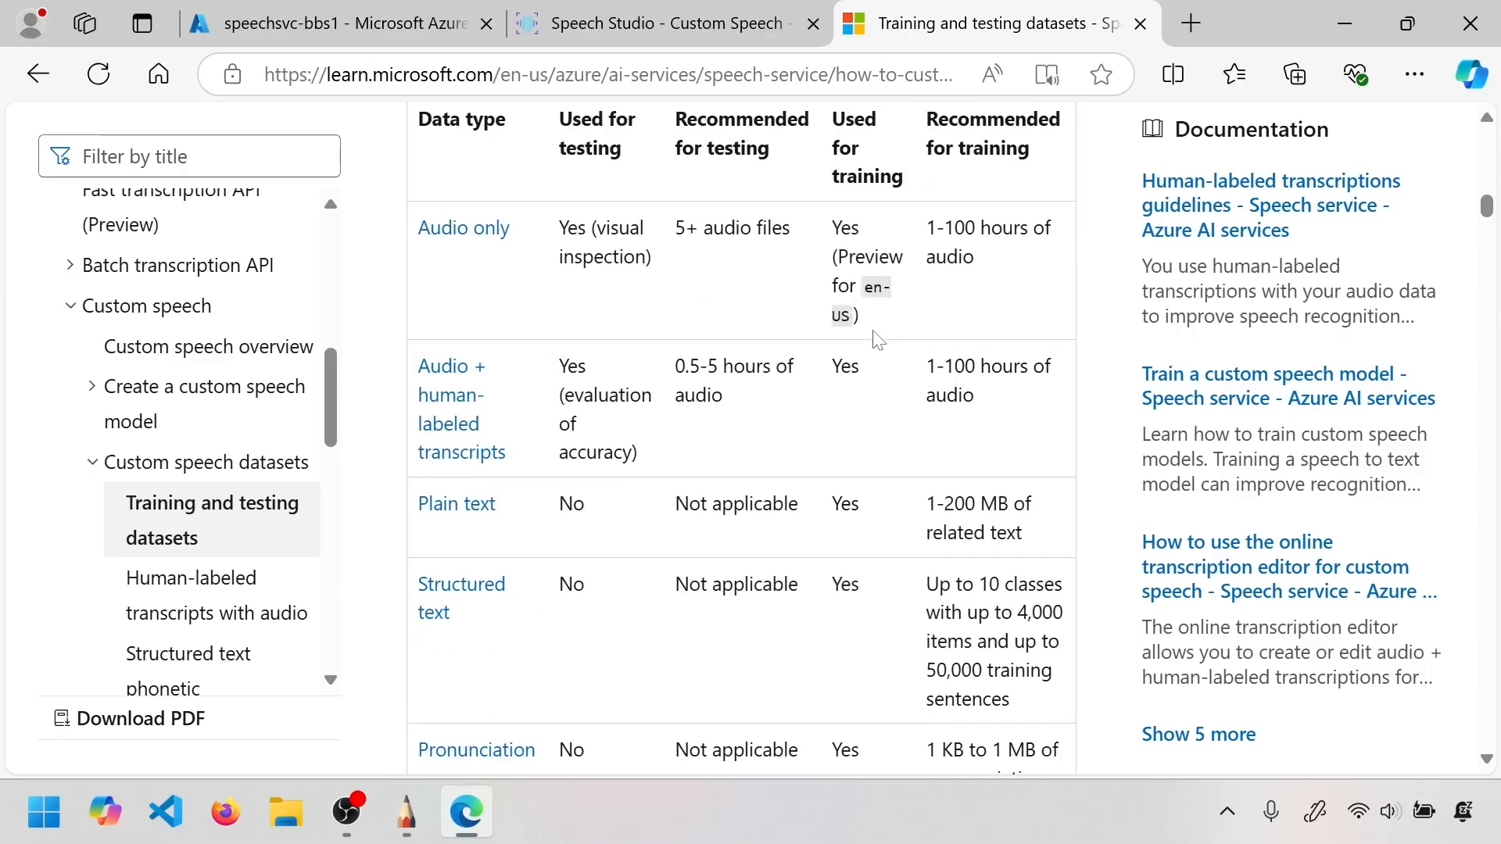
scroll(878, 338, "down", 5)
scroll(878, 338, "up", 4)
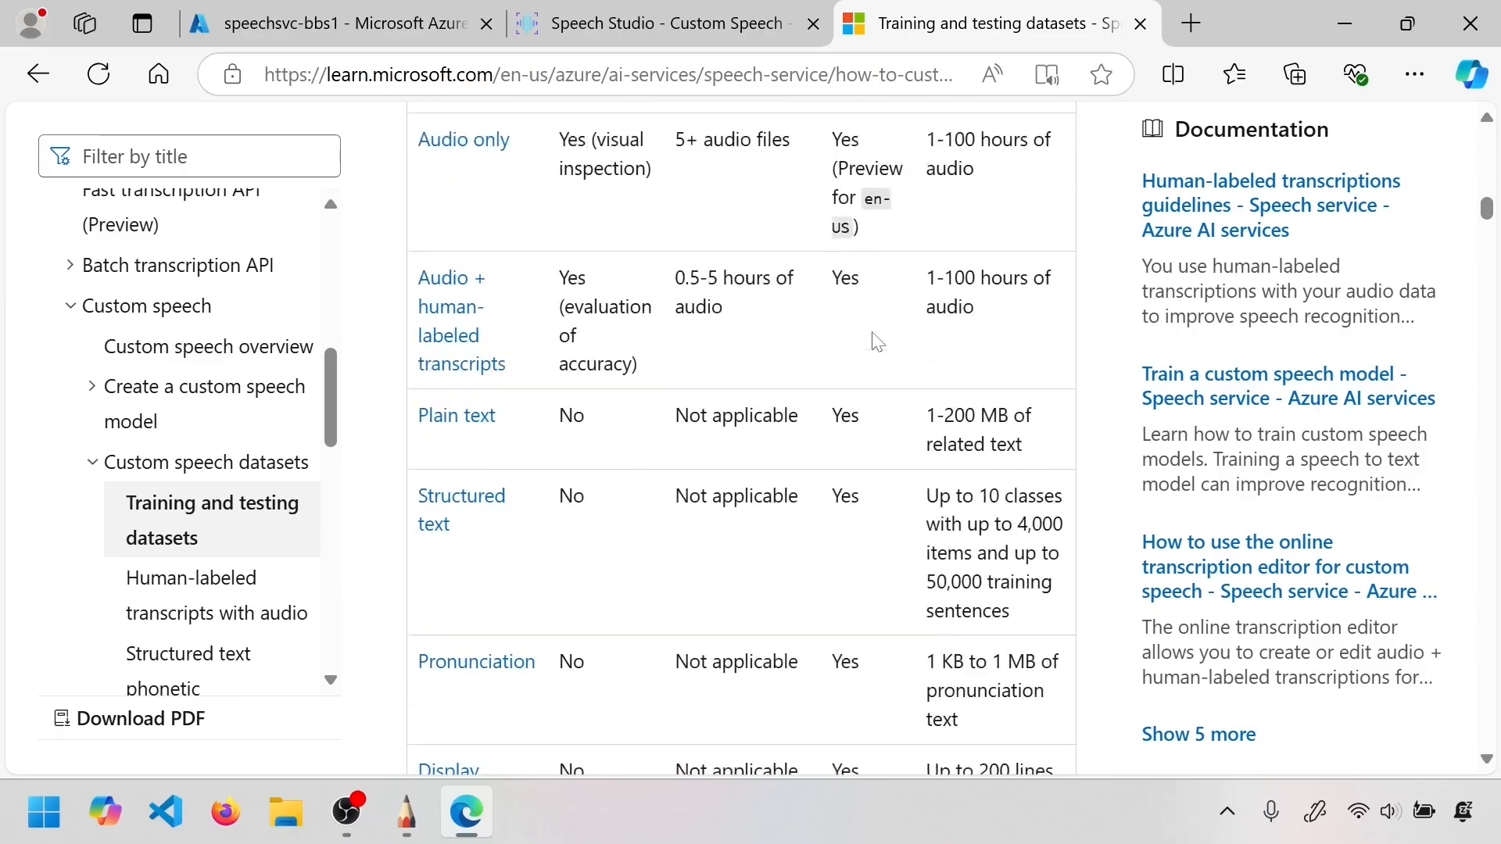
scroll(879, 338, "down", 2)
scroll(552, 546, "down", 2)
scroll(552, 546, "up", 2)
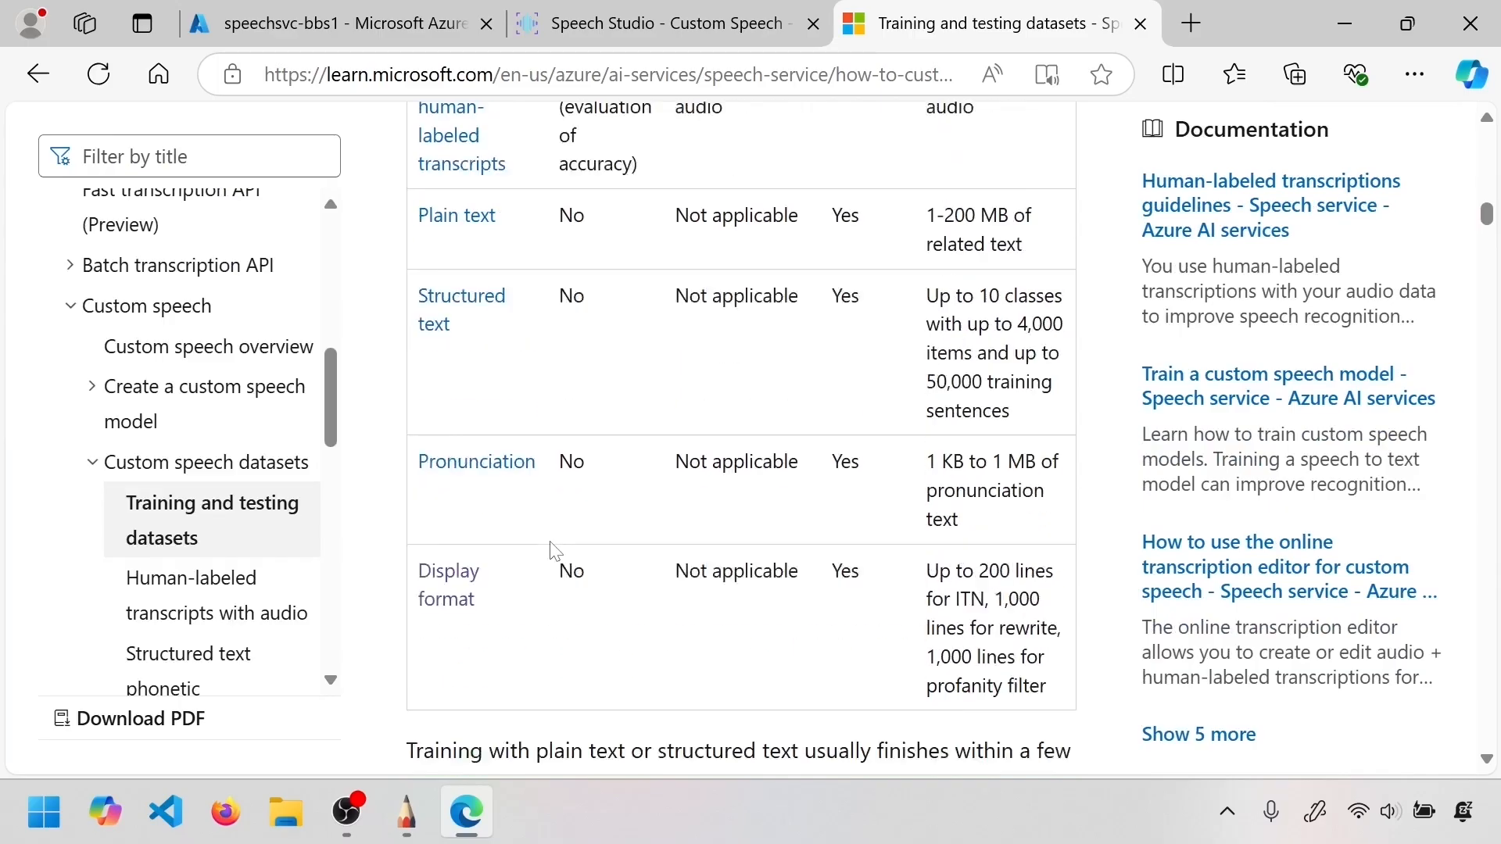
left_click(457, 598)
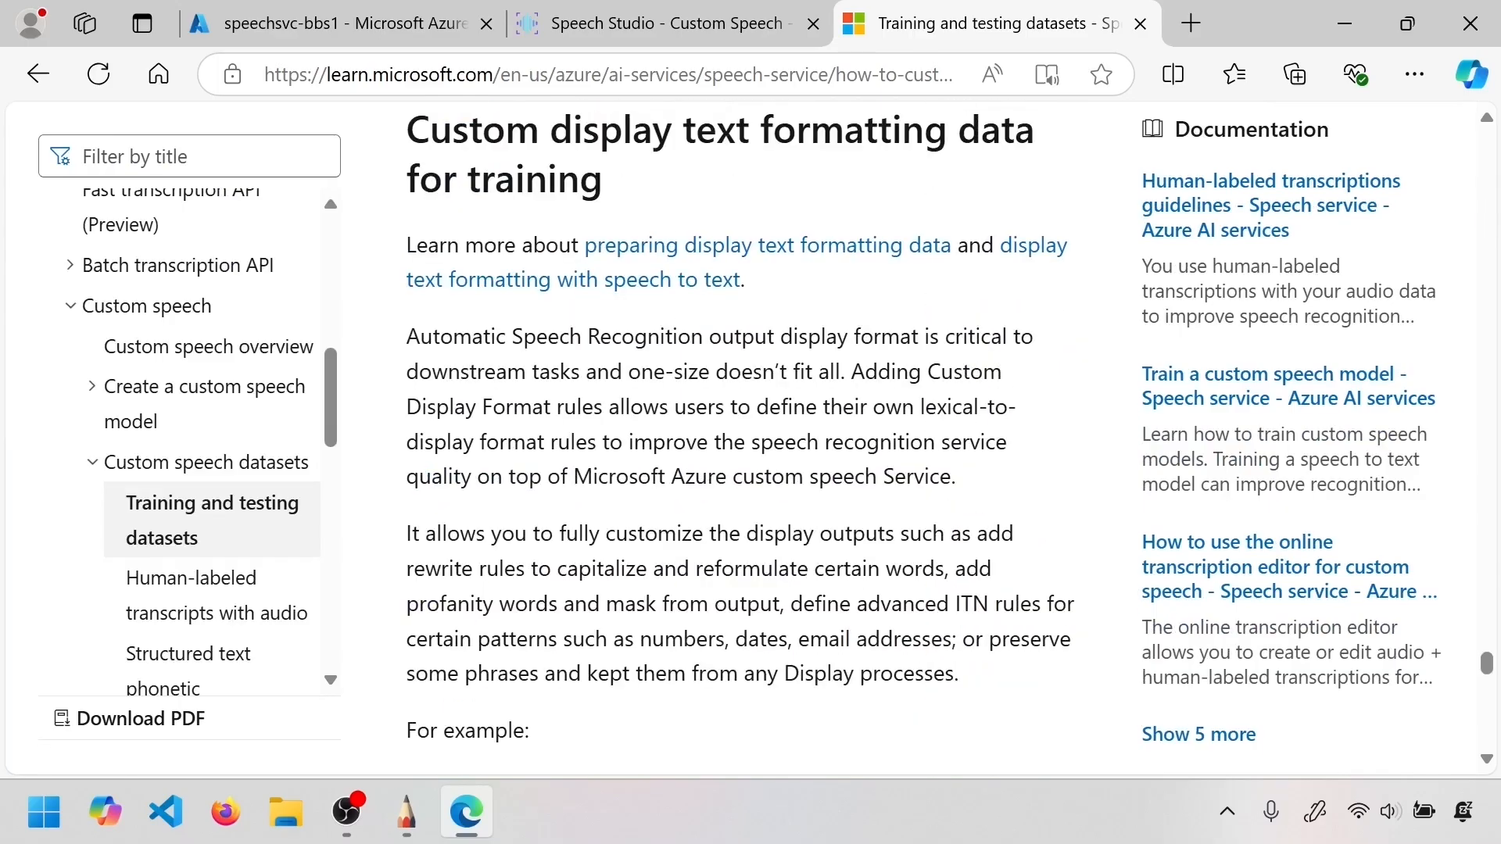
Read the custom display text formatting section, including its formatting examples, rule types and sample display format file
scroll(589, 435, "down", 4)
scroll(590, 435, "up", 6)
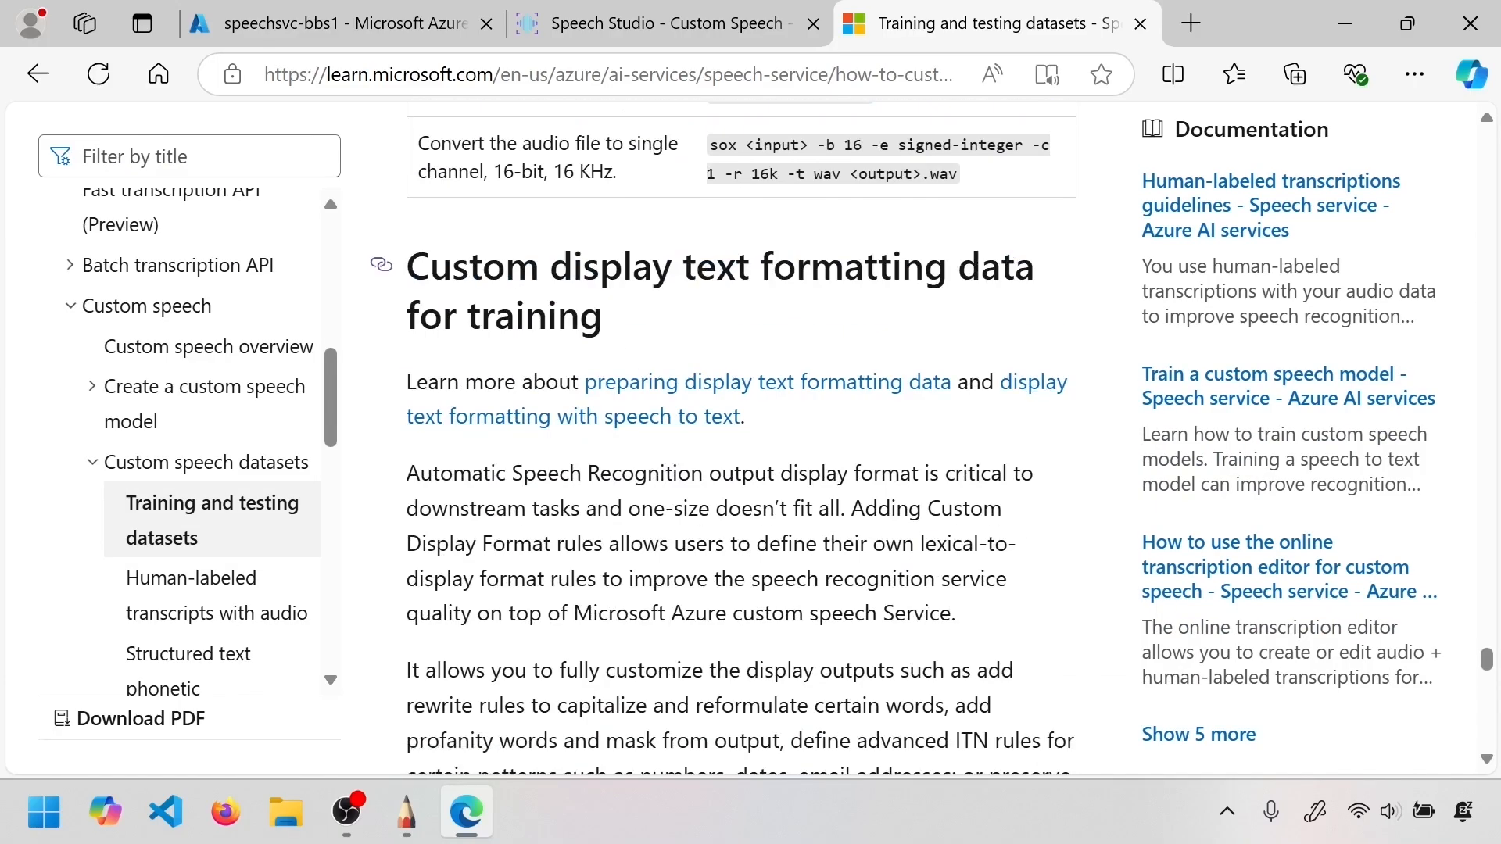
scroll(680, 375, "down", 10)
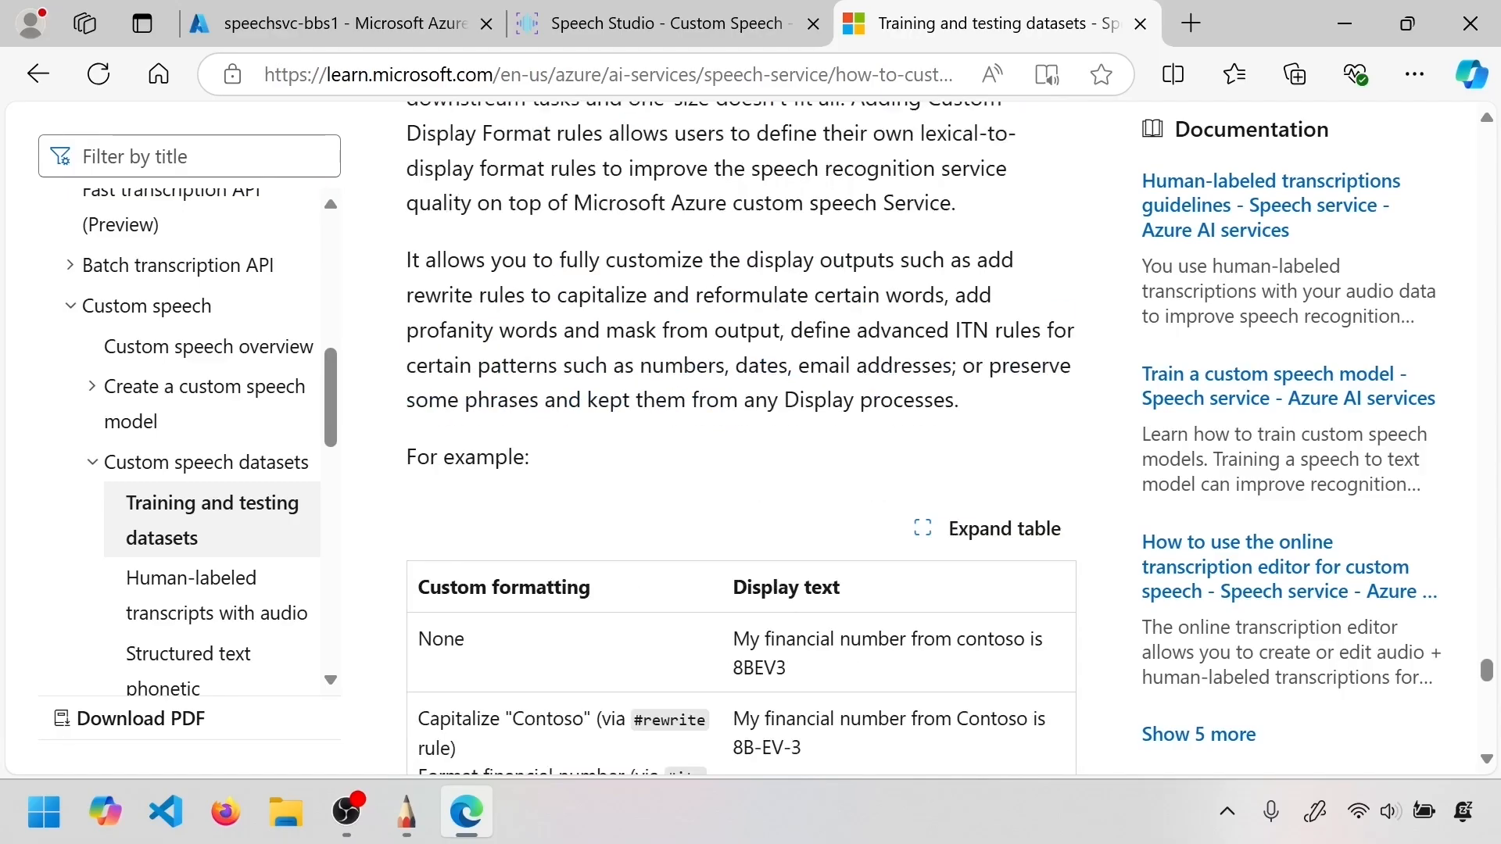
scroll(741, 438, "down", 3)
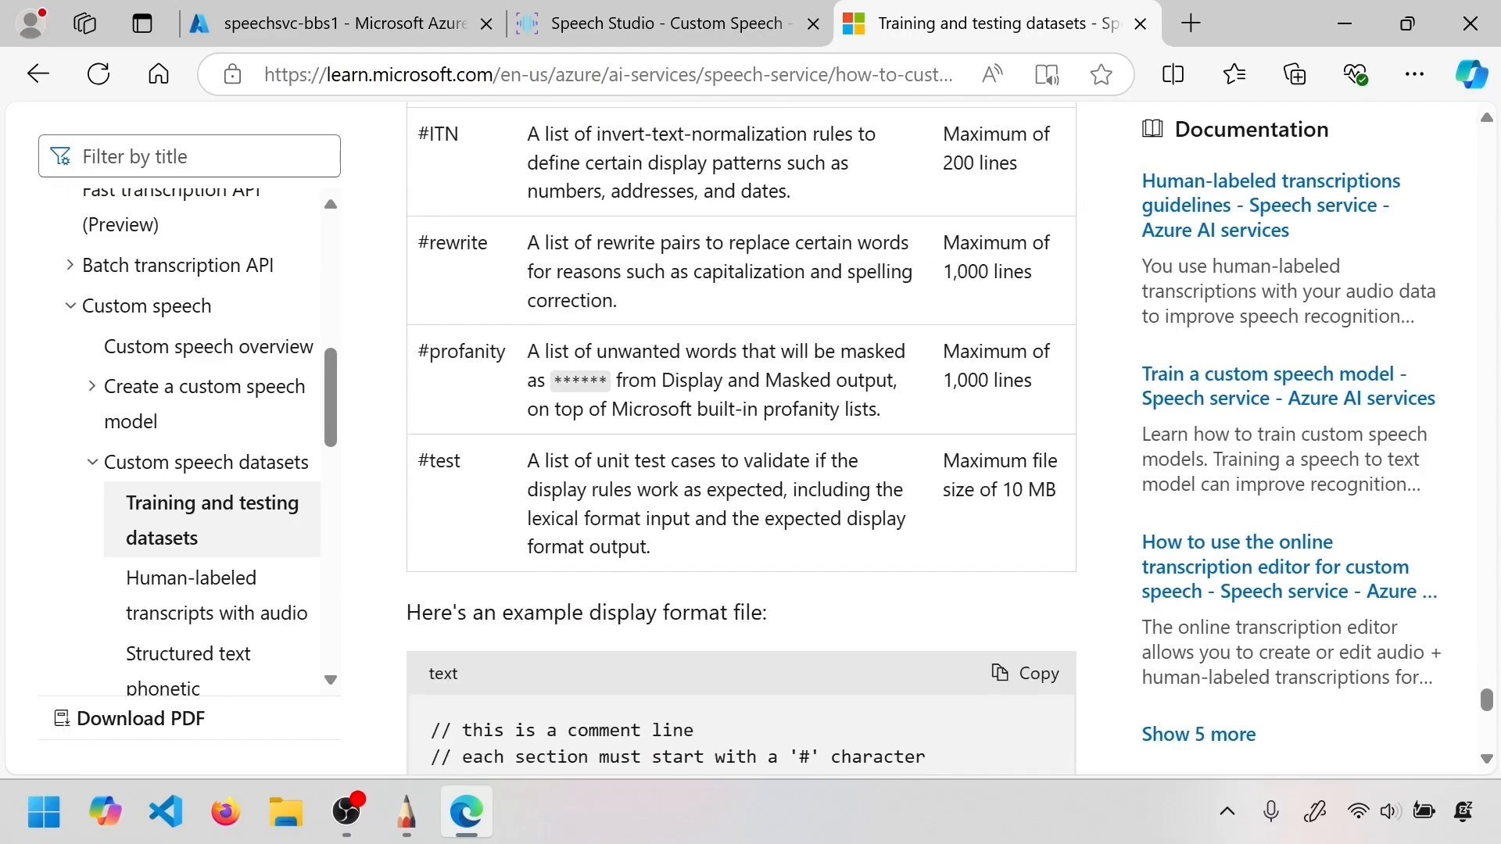
scroll(670, 384, "down", 9)
Go back to the article's pronunciation section and highlight the three sample rows for 3CPO, CNTK and IEEE
scroll(672, 385, "up", 20)
scroll(671, 384, "up", 15)
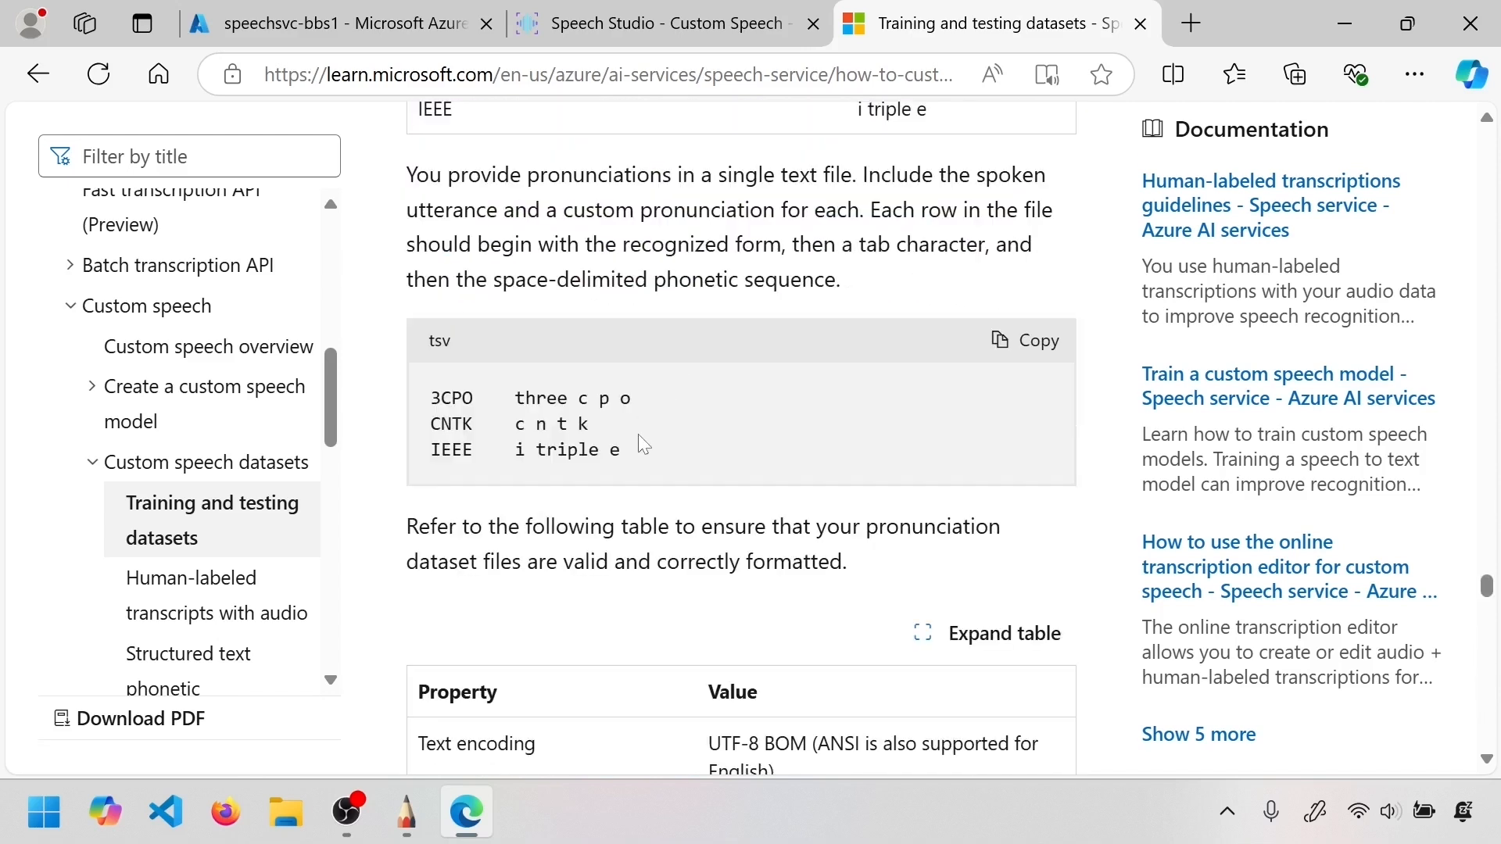
left_click_drag(628, 447, 431, 399)
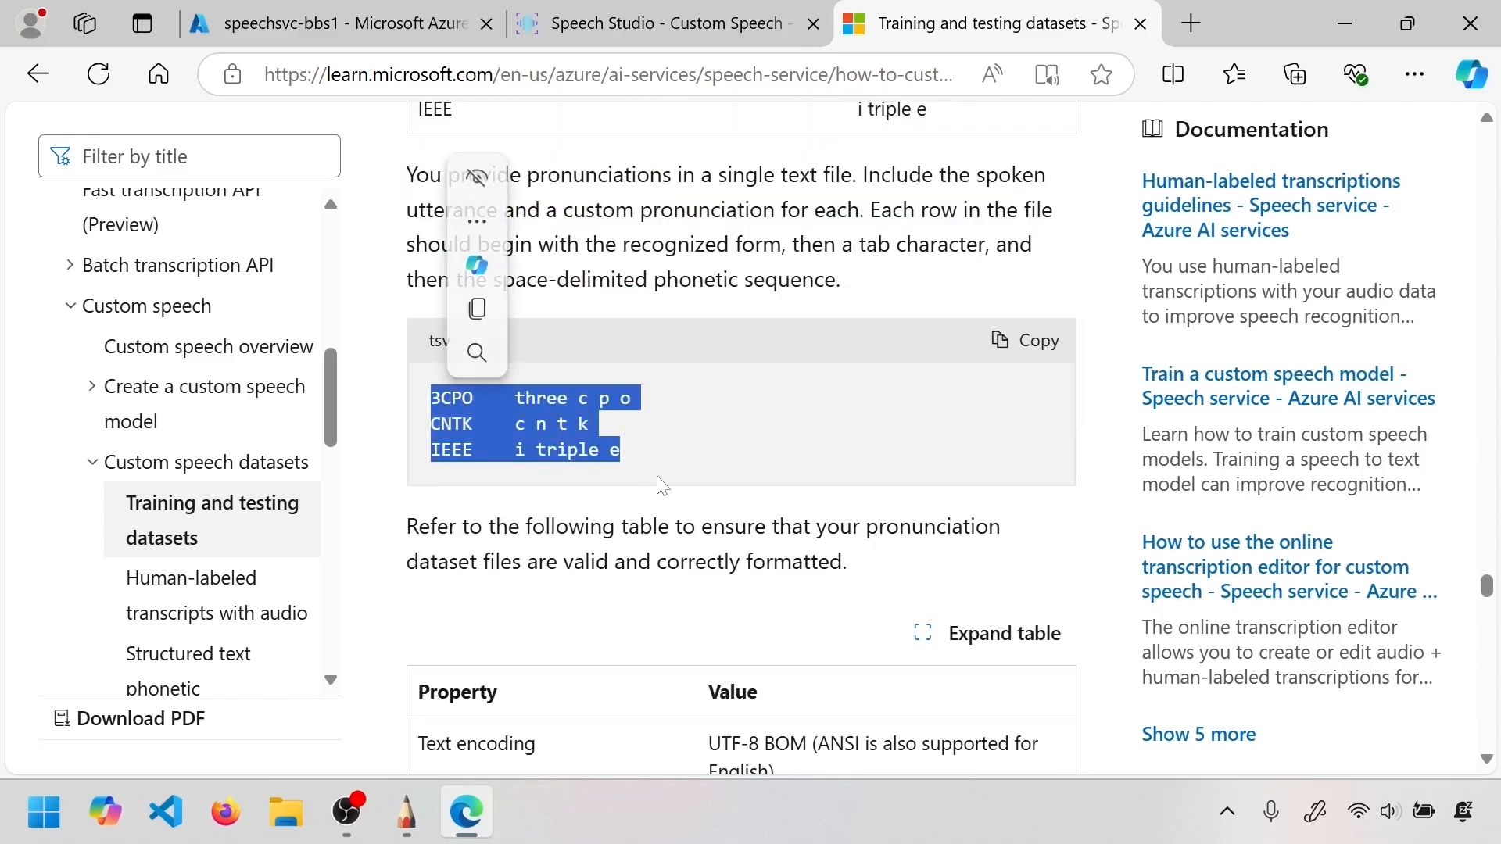
left_click(685, 473)
Highlight the recognized form "3CPO" in the pronunciation sample, followed by its spoken form "three c p o"
scroll(686, 473, "up", 2)
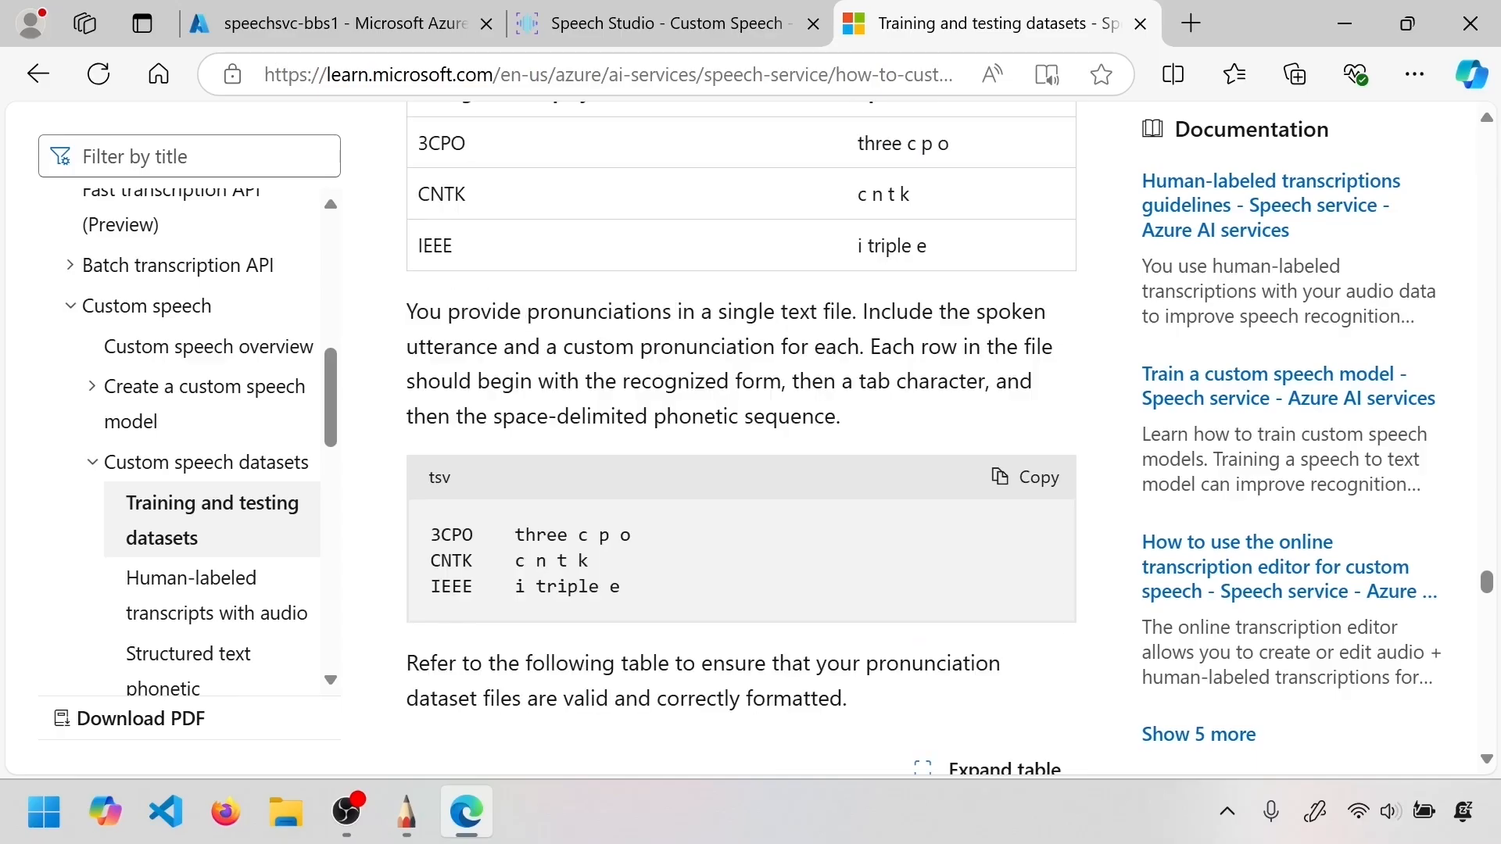
double_click(451, 535)
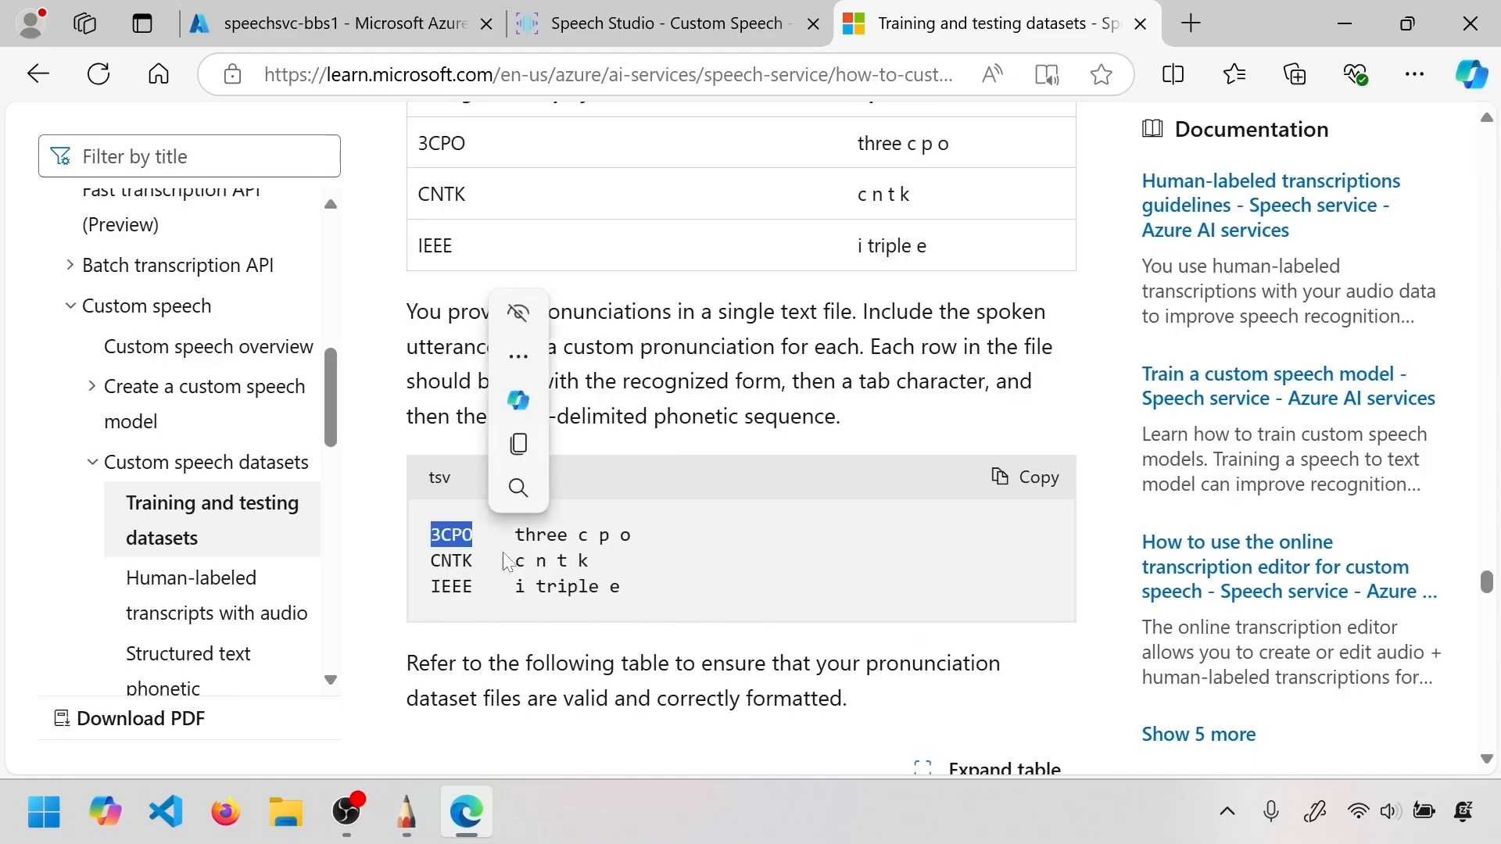
left_click(545, 607)
left_click_drag(514, 534, 639, 536)
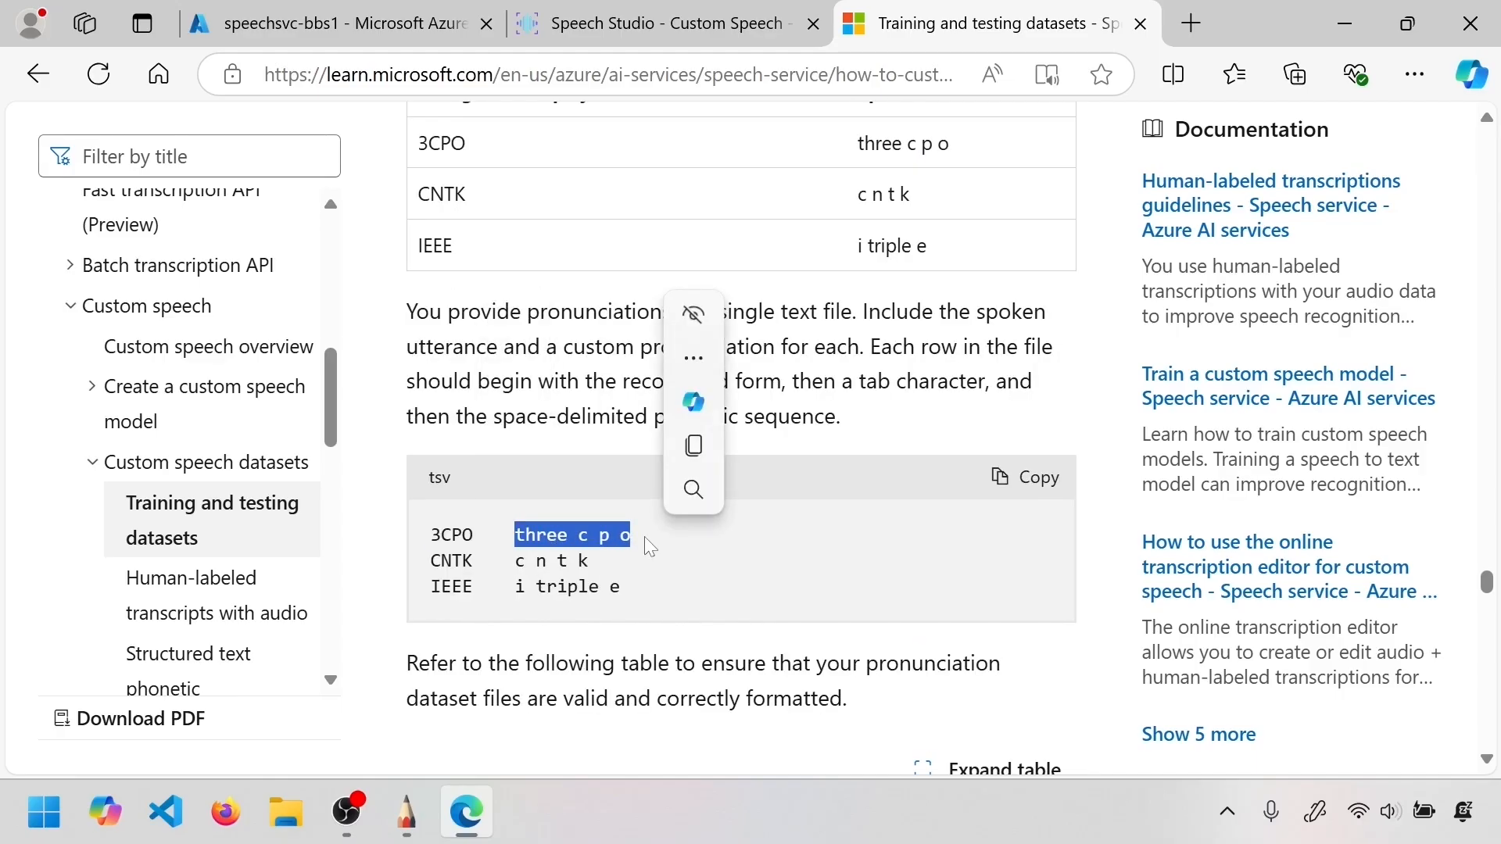
Go back to the "Structured-text data for training" section of the article and highlight its heading
scroll(644, 536, "up", 5)
scroll(648, 546, "up", 5)
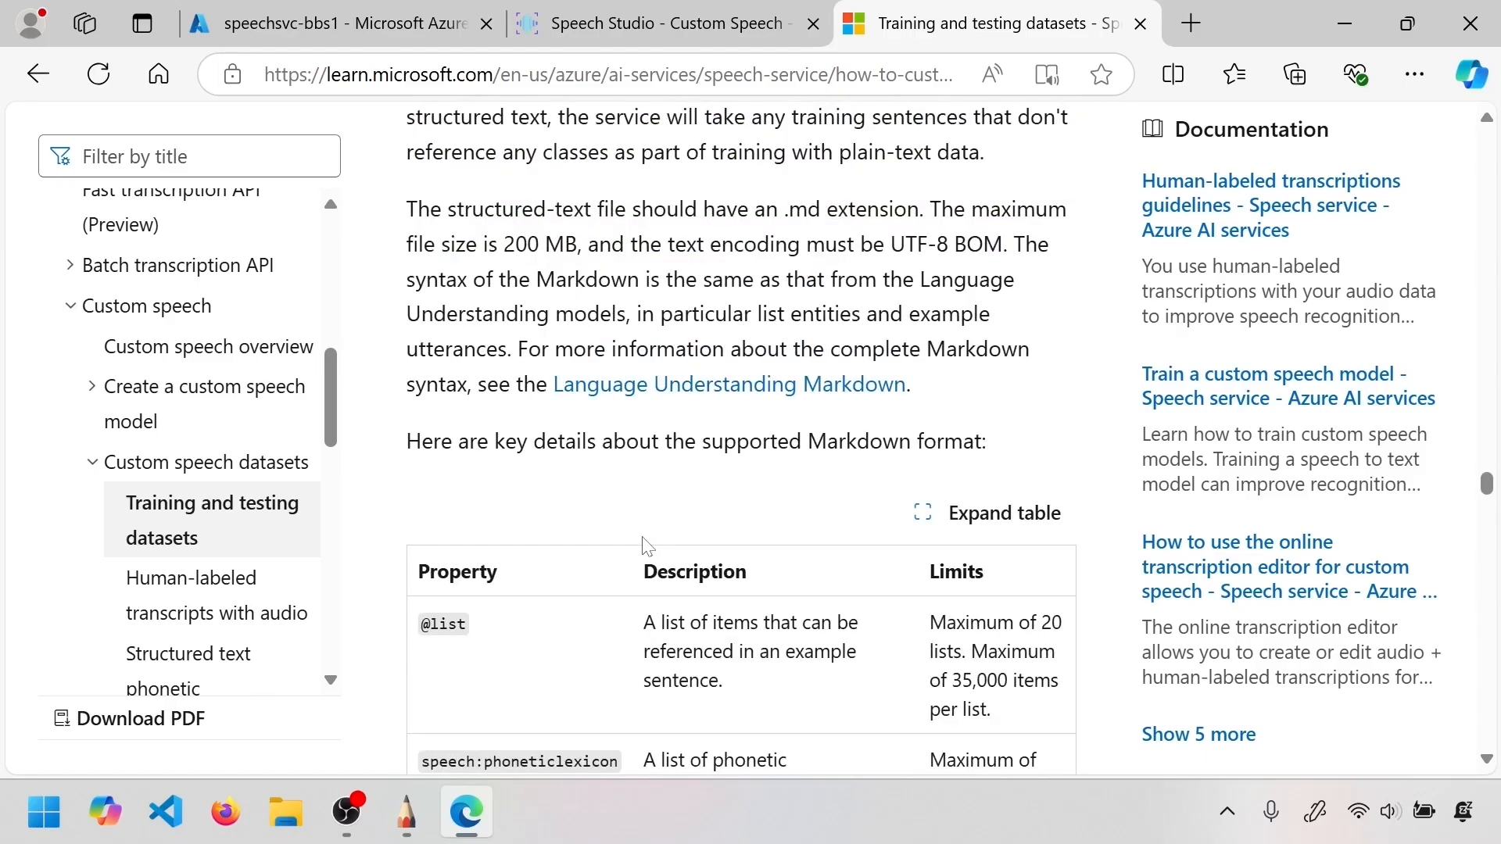
scroll(648, 544, "up", 15)
left_click_drag(569, 453, 466, 391)
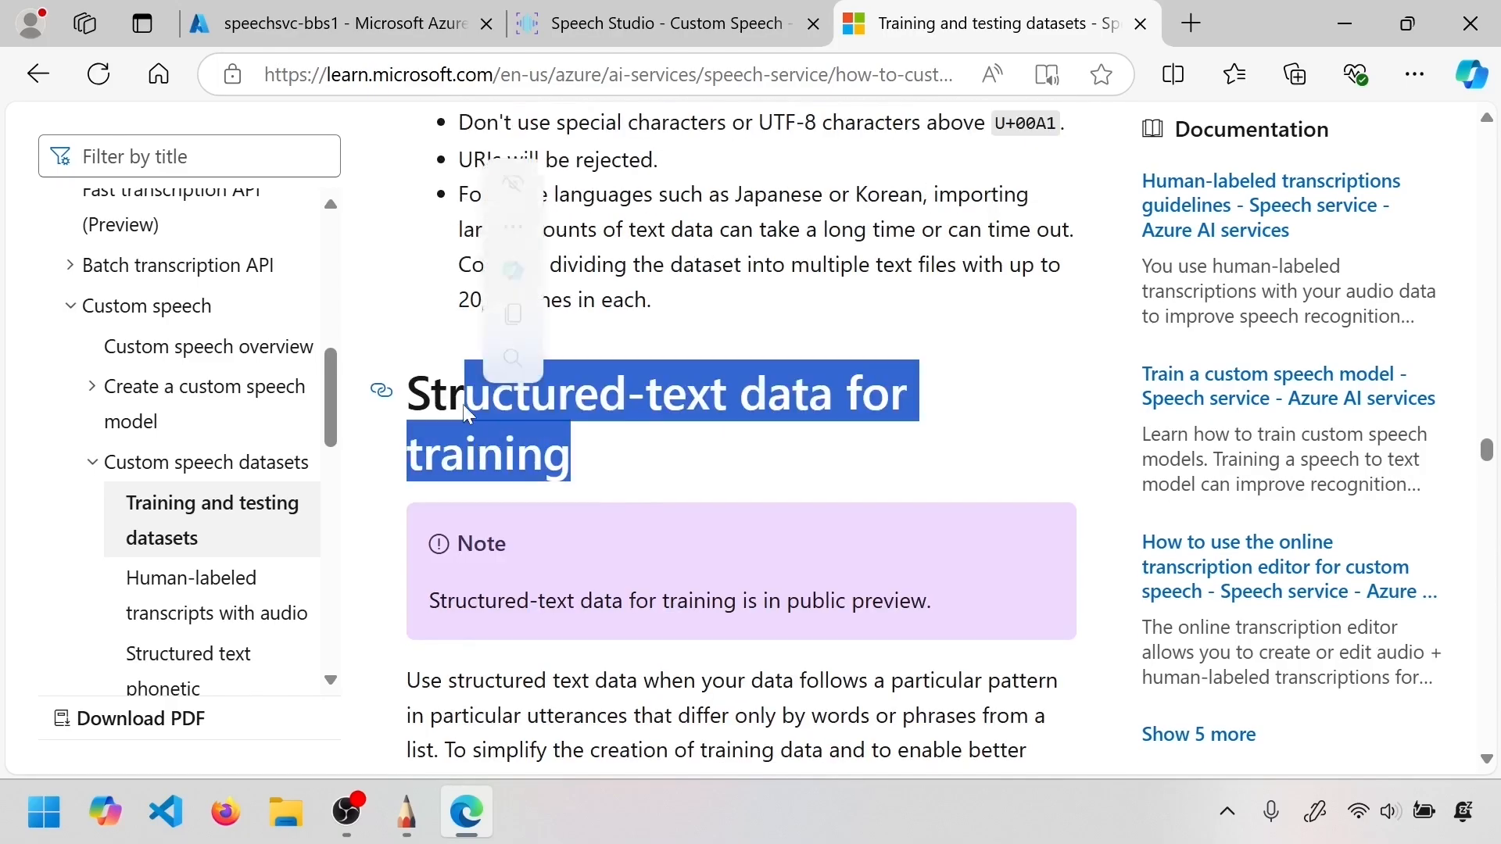
Skim the structured-text section, then return to the start of the article and highlight its "In this article" list of topics
scroll(678, 454, "down", 15)
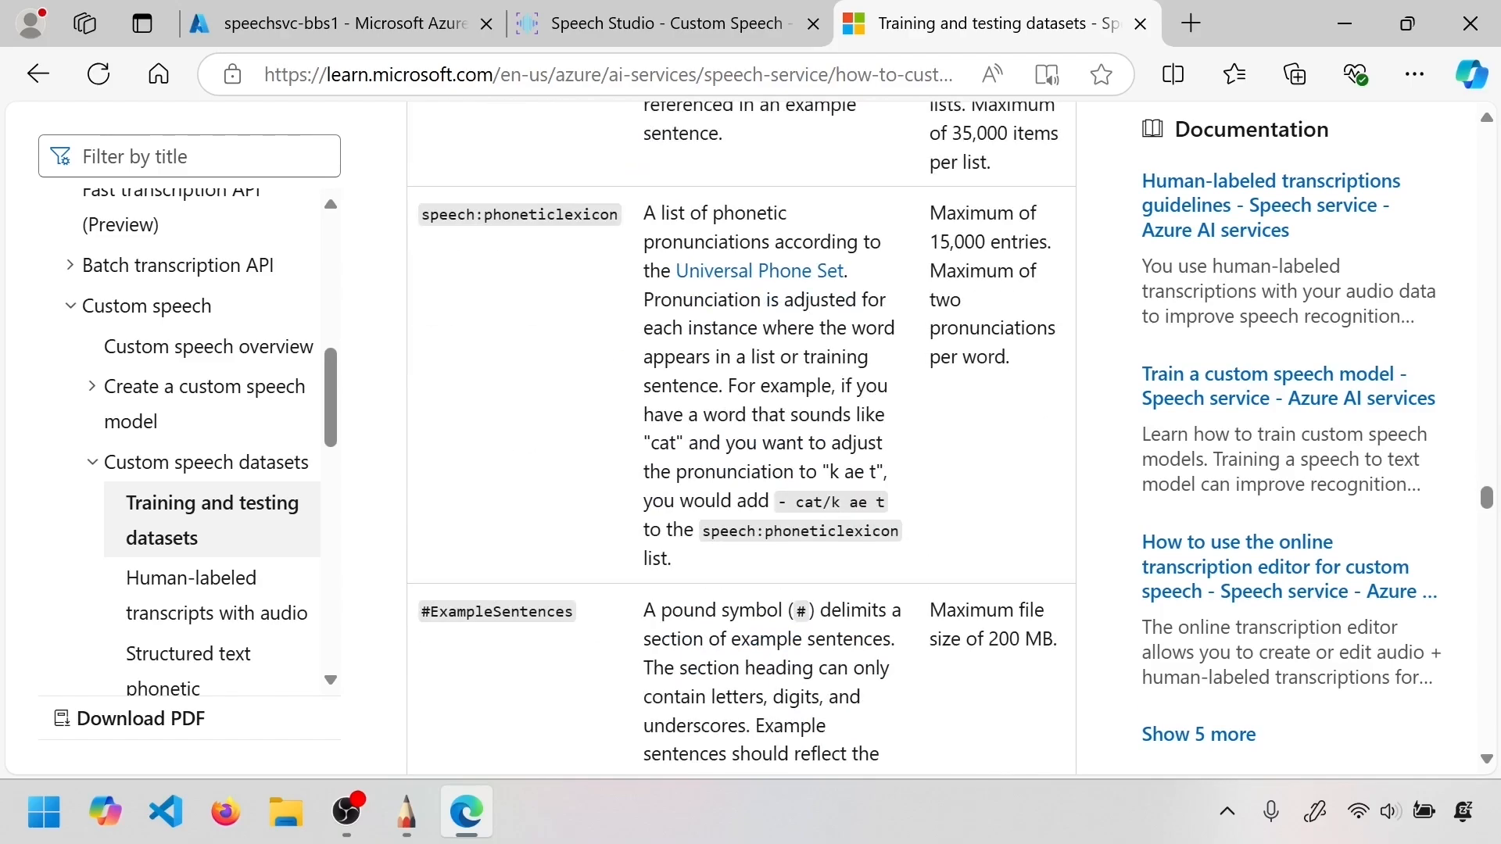
scroll(706, 431, "up", 20)
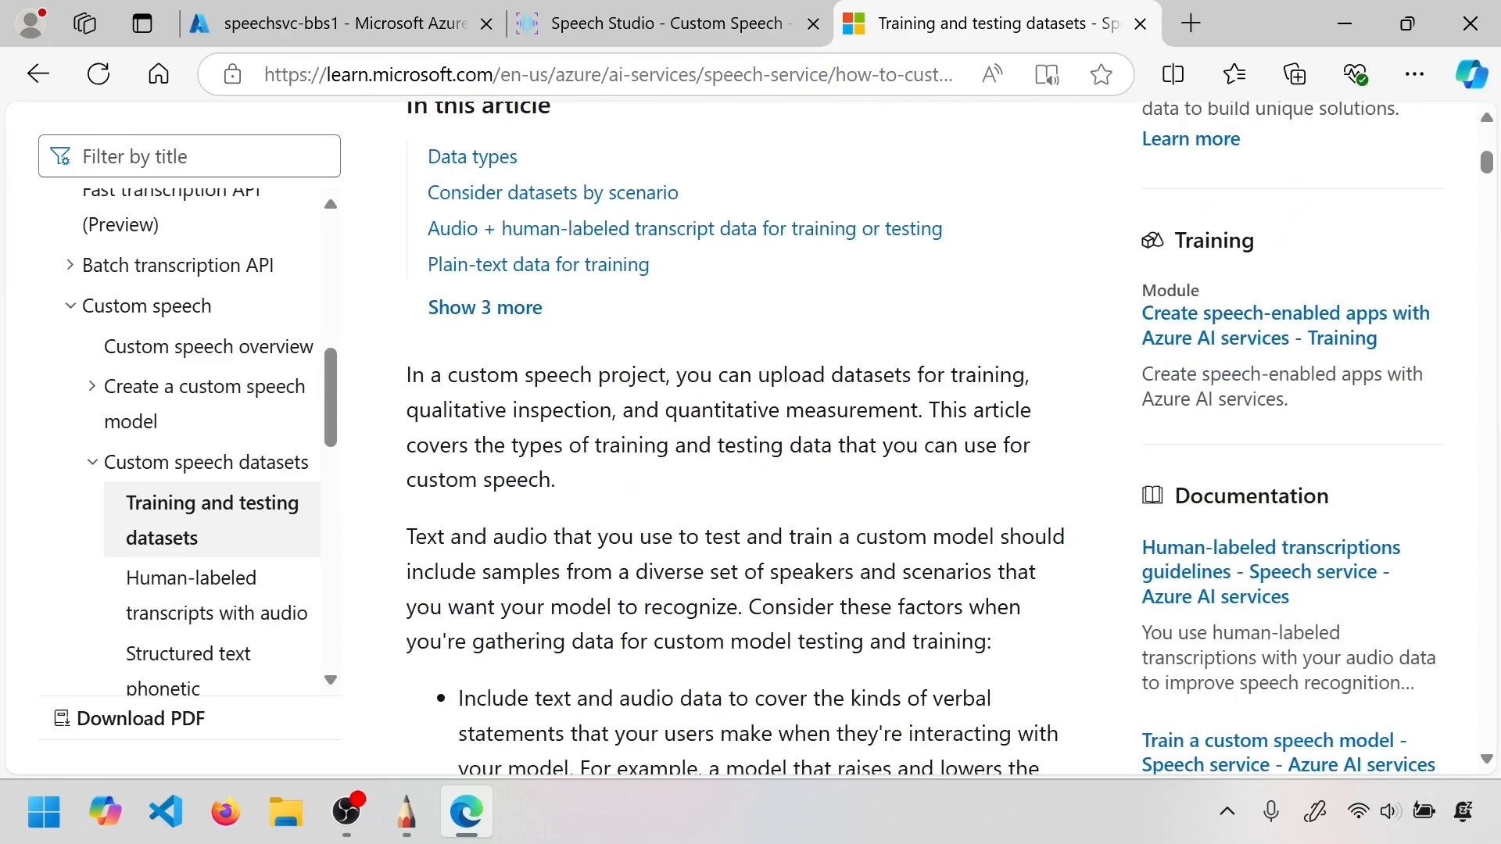
scroll(590, 586, "up", 4)
left_click_drag(590, 586, 682, 399)
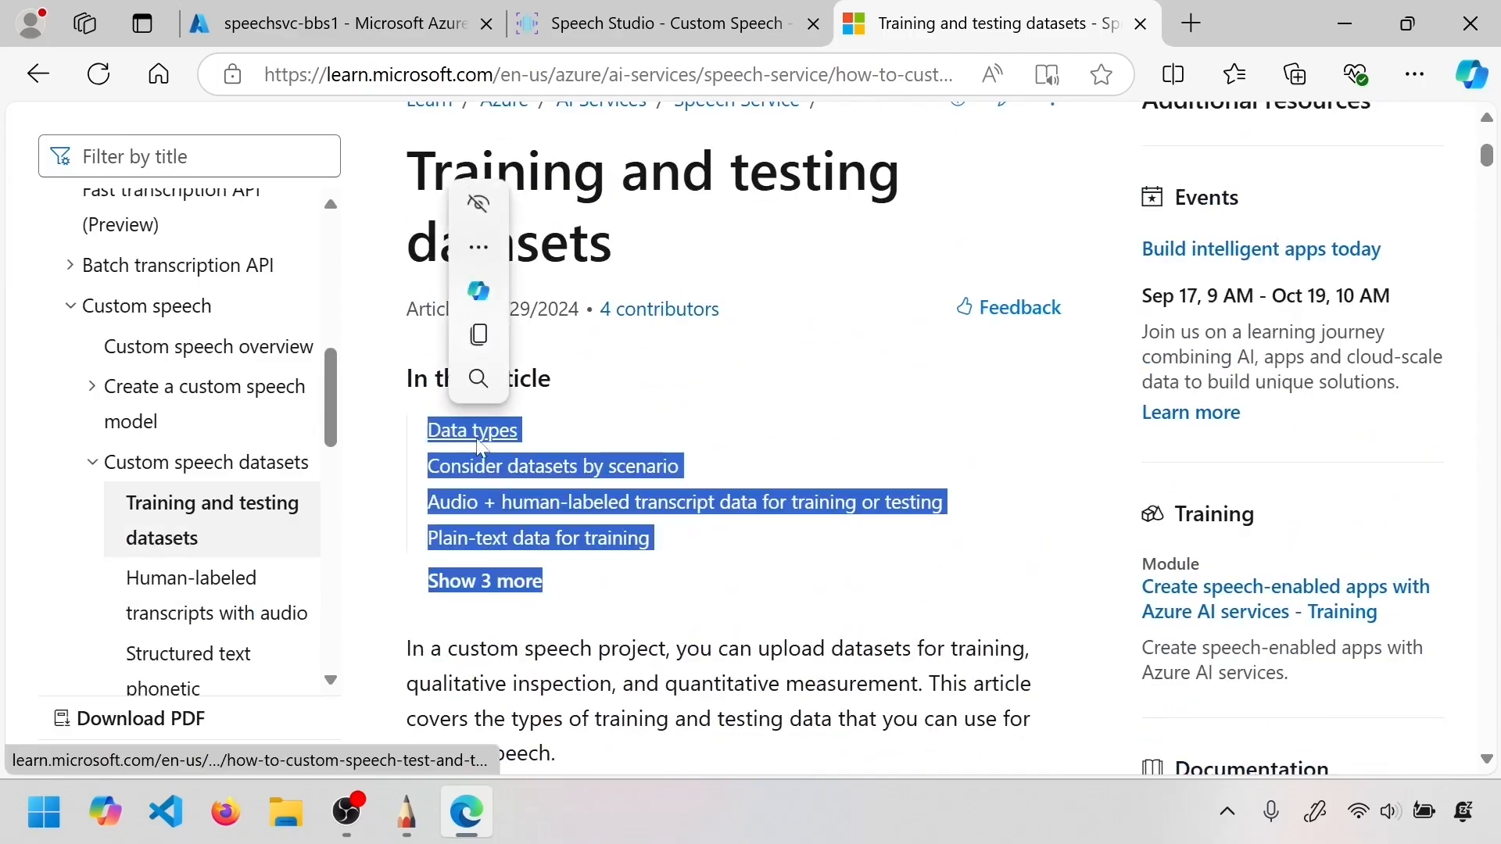
left_click(680, 394)
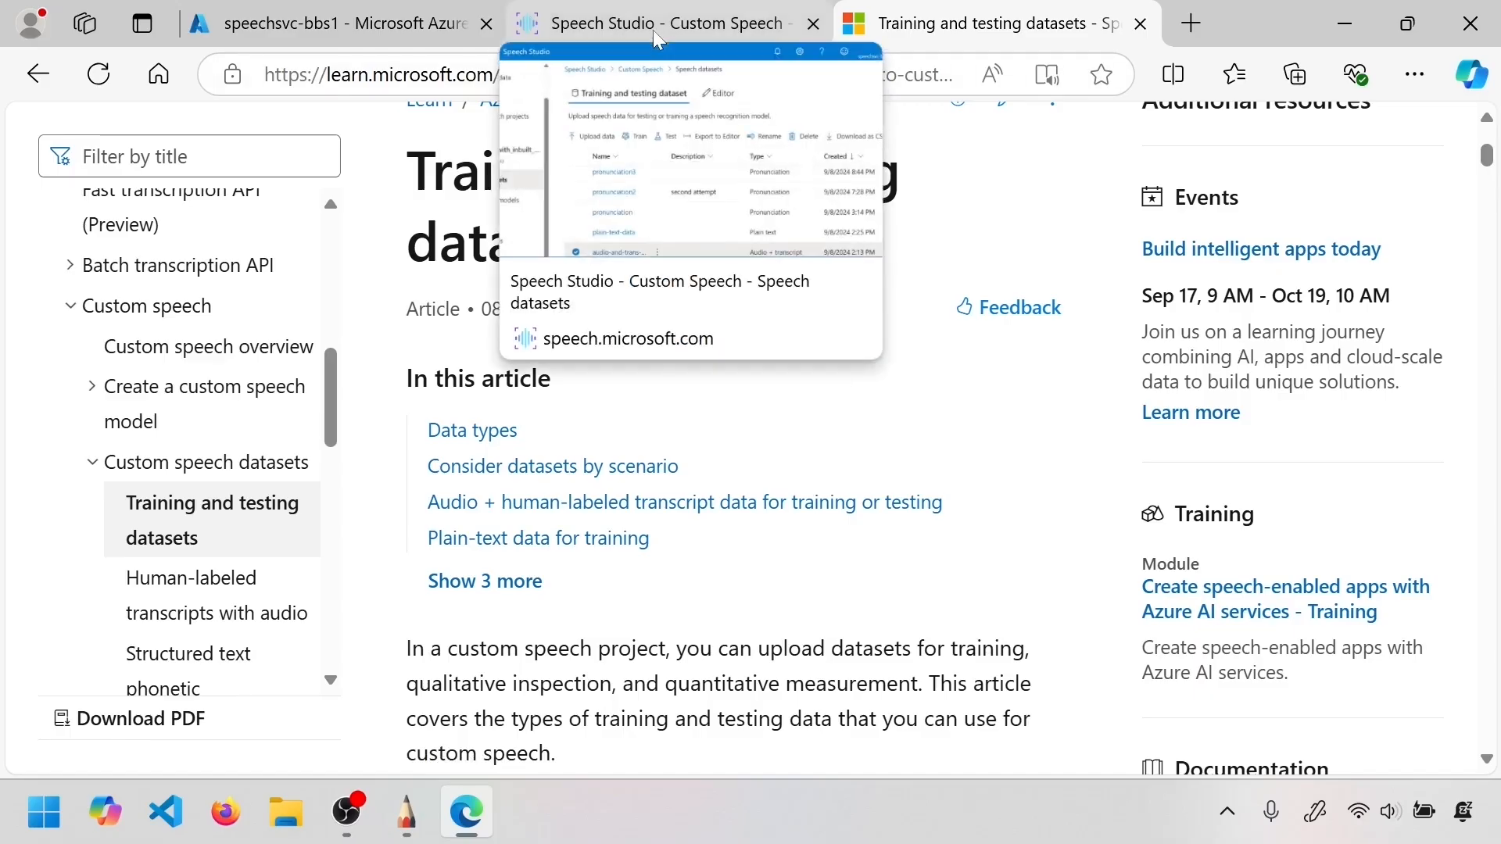
Switch to Speech Studio and view the plain-text-data dataset, then return to the project's dataset list
left_click(654, 30)
left_click(502, 665)
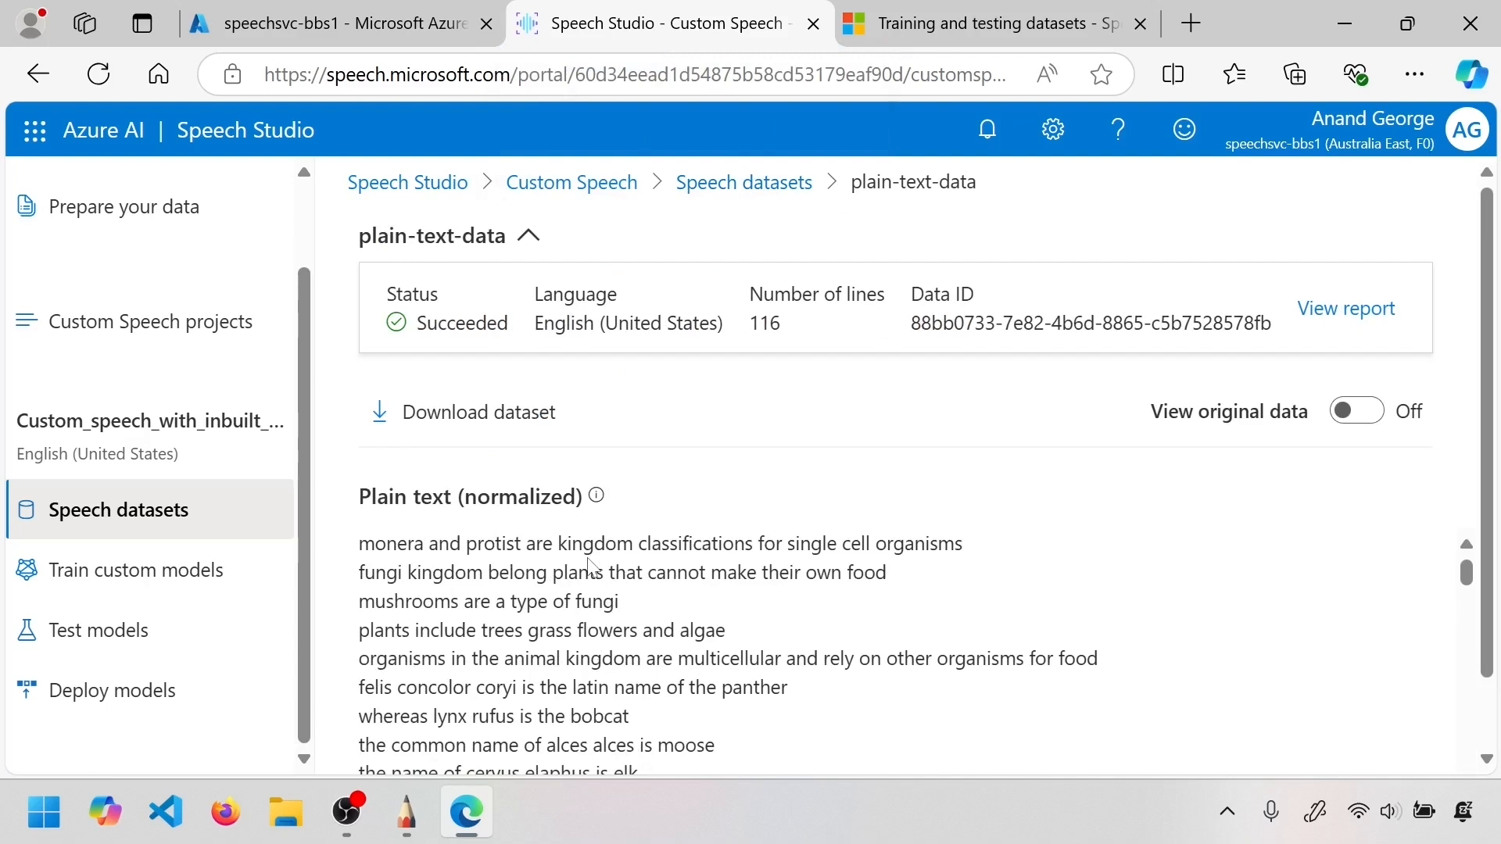
key("alt+Left")
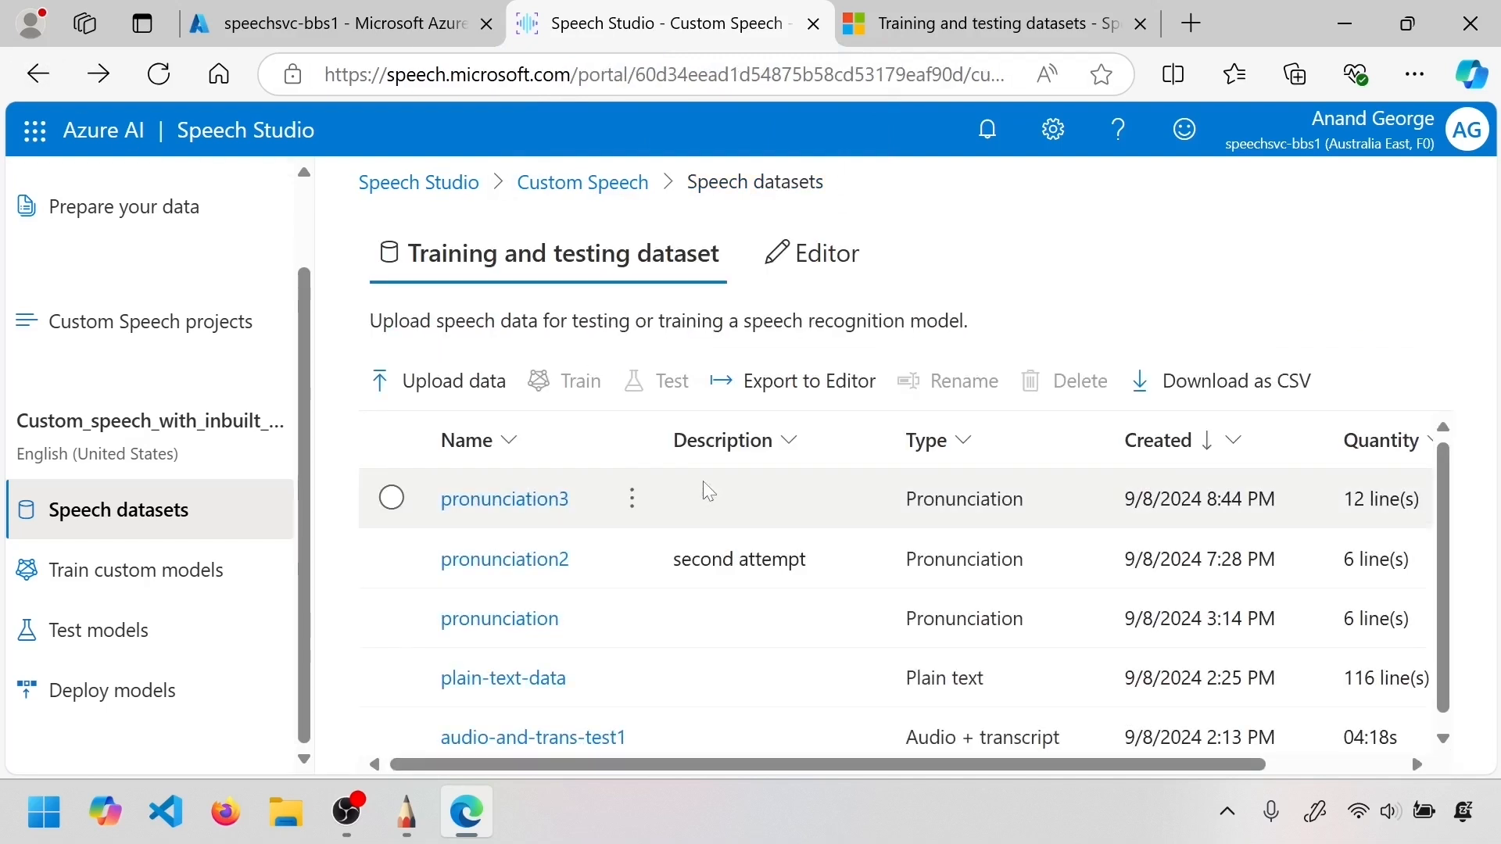
Review the data types offered for uploading to the project's speech datasets, down to Output format, and close the upload dialog
left_click(99, 586)
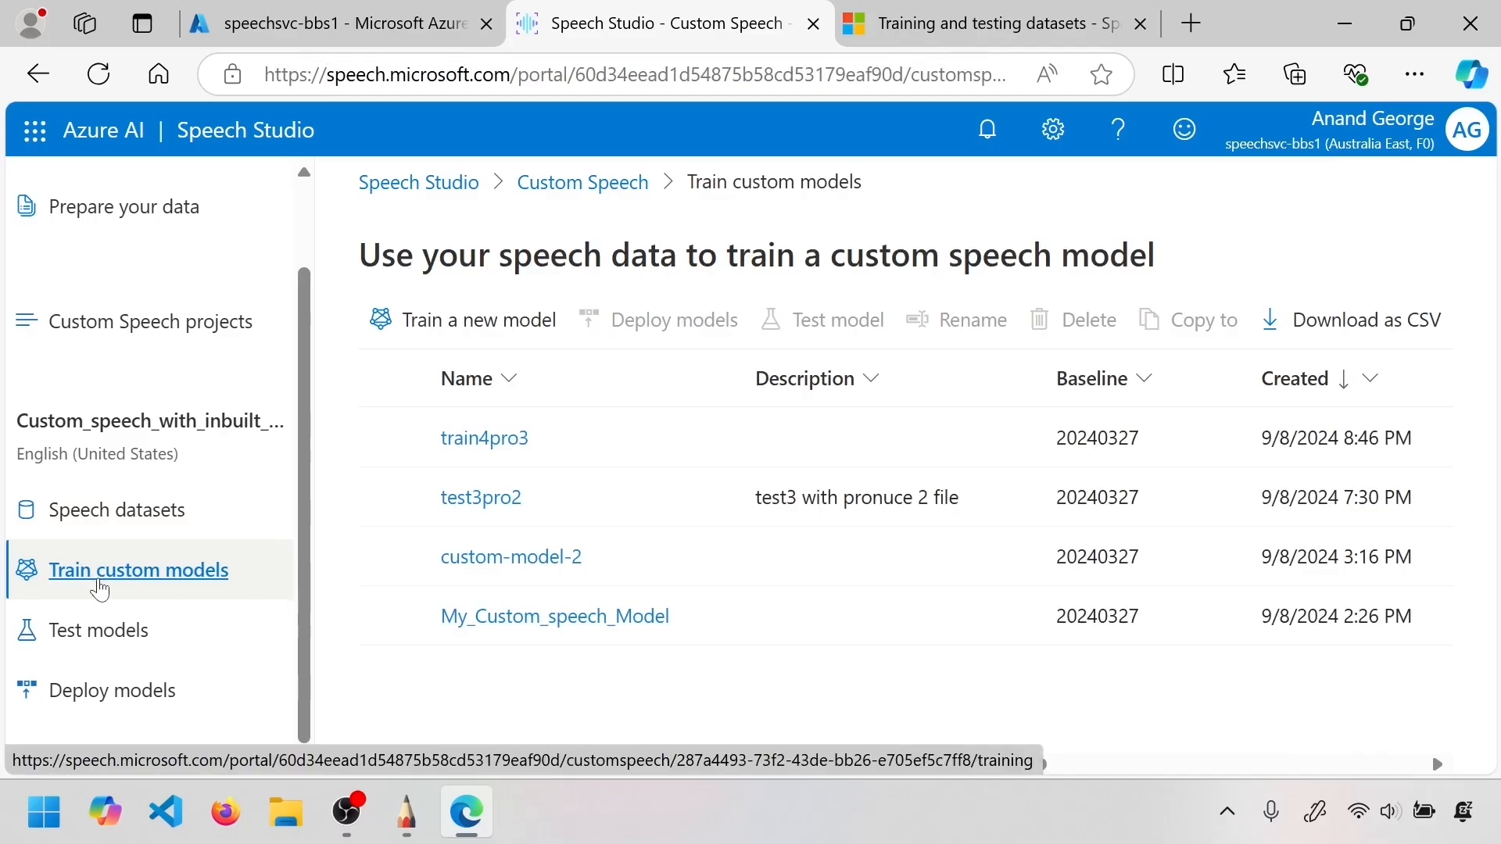
left_click(117, 510)
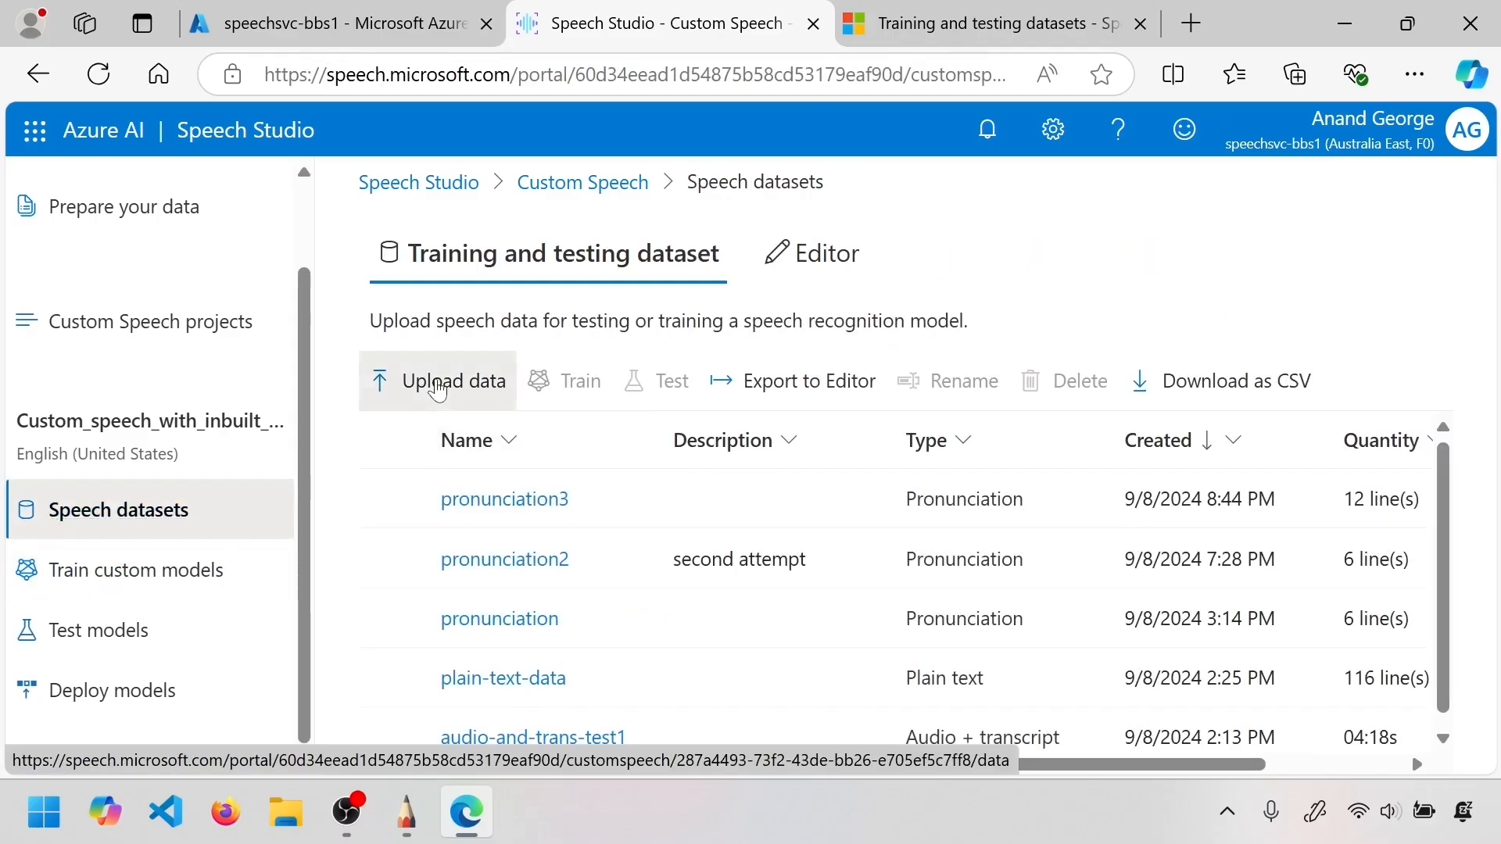
left_click(438, 383)
left_click(717, 472)
left_click(725, 382)
scroll(748, 502, "down", 8)
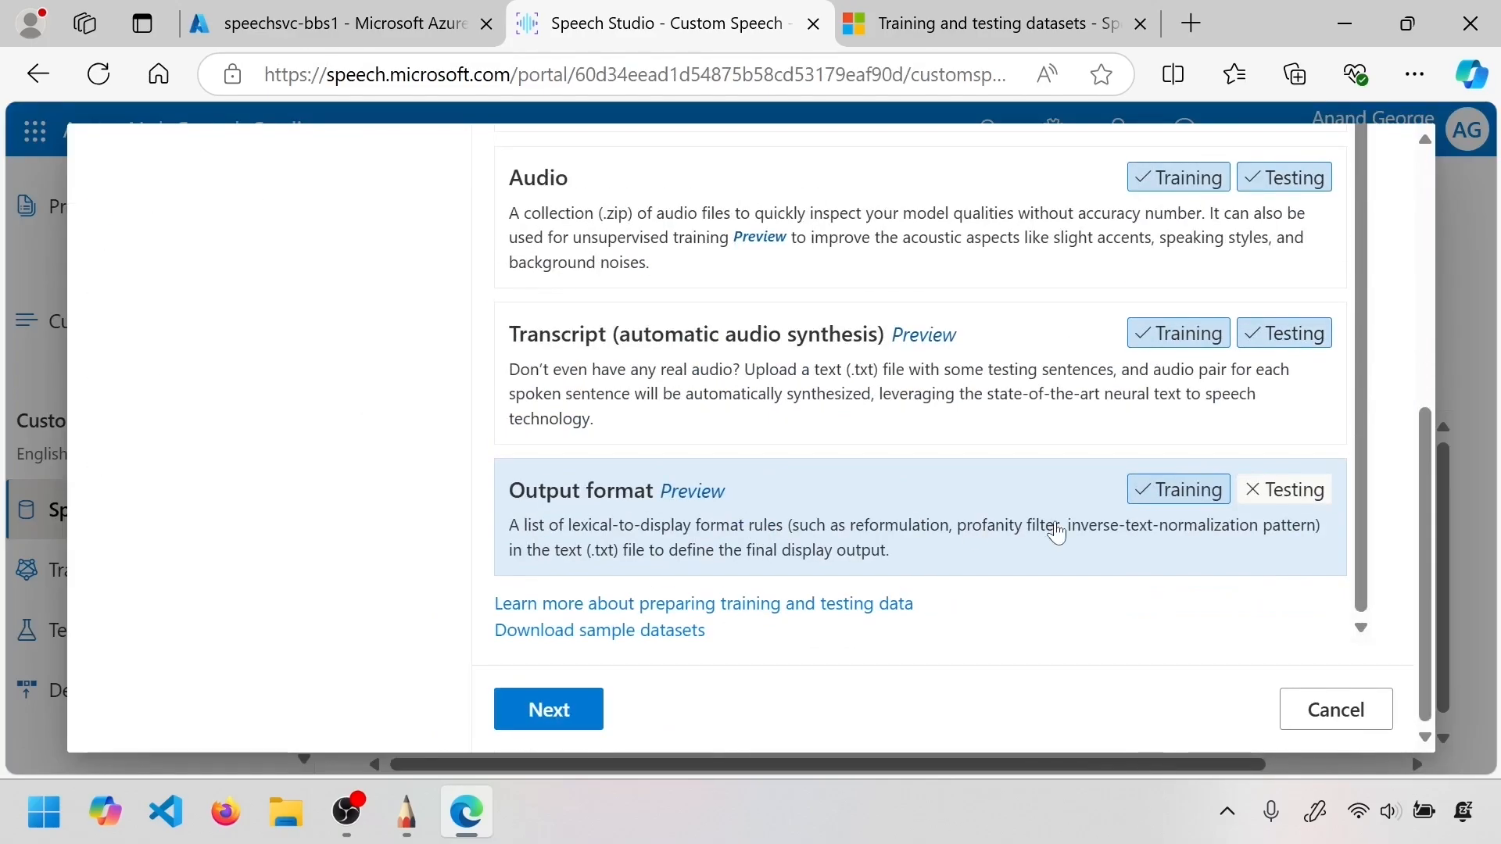
left_click(7, 413)
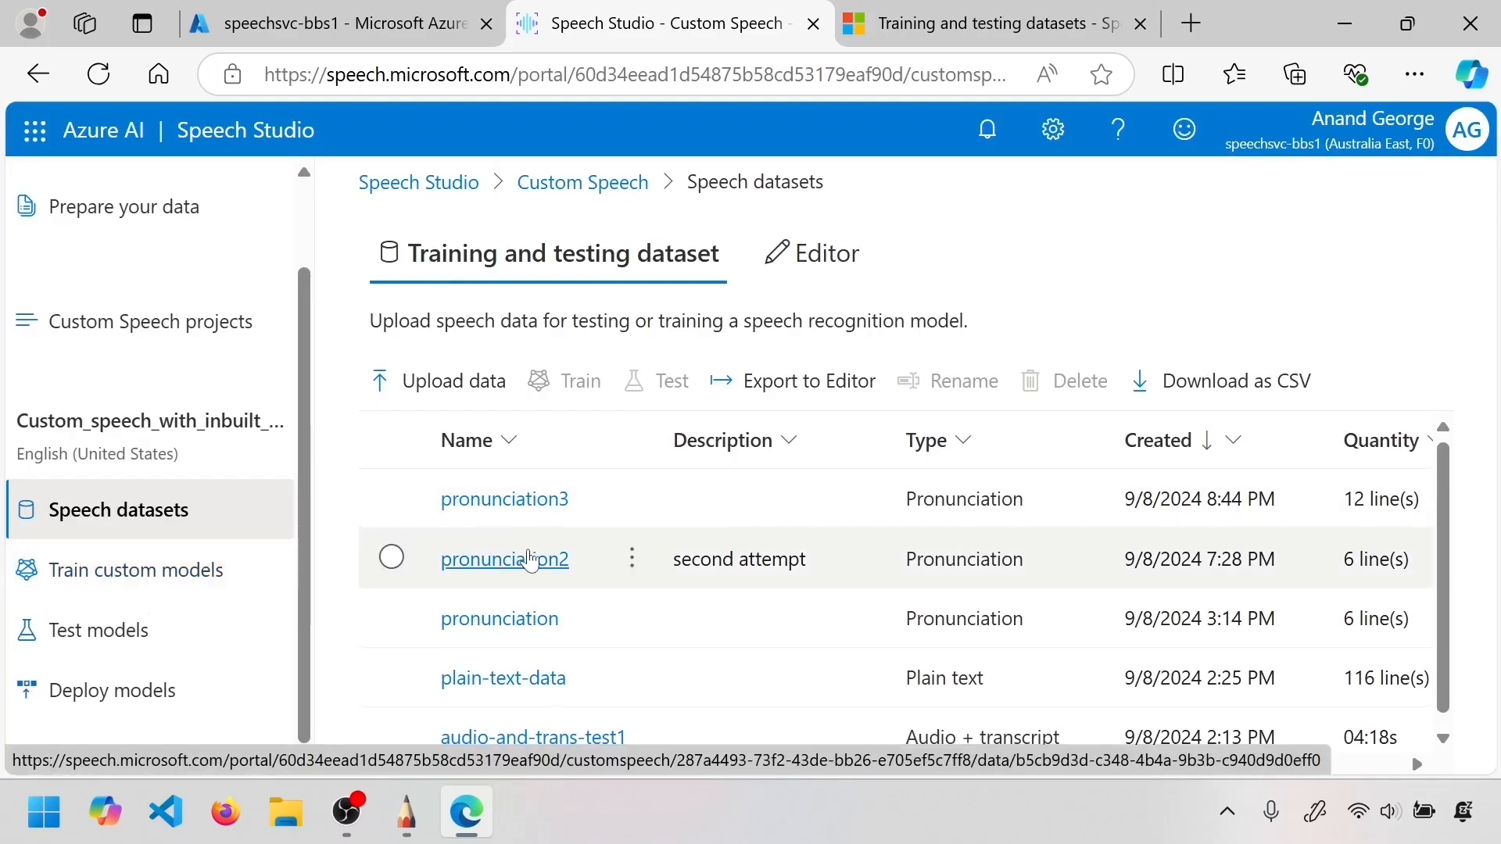
View the training data of My_Custom_speech_Model, including its plain-text-data dataset, and return to the list of custom models
left_click(159, 573)
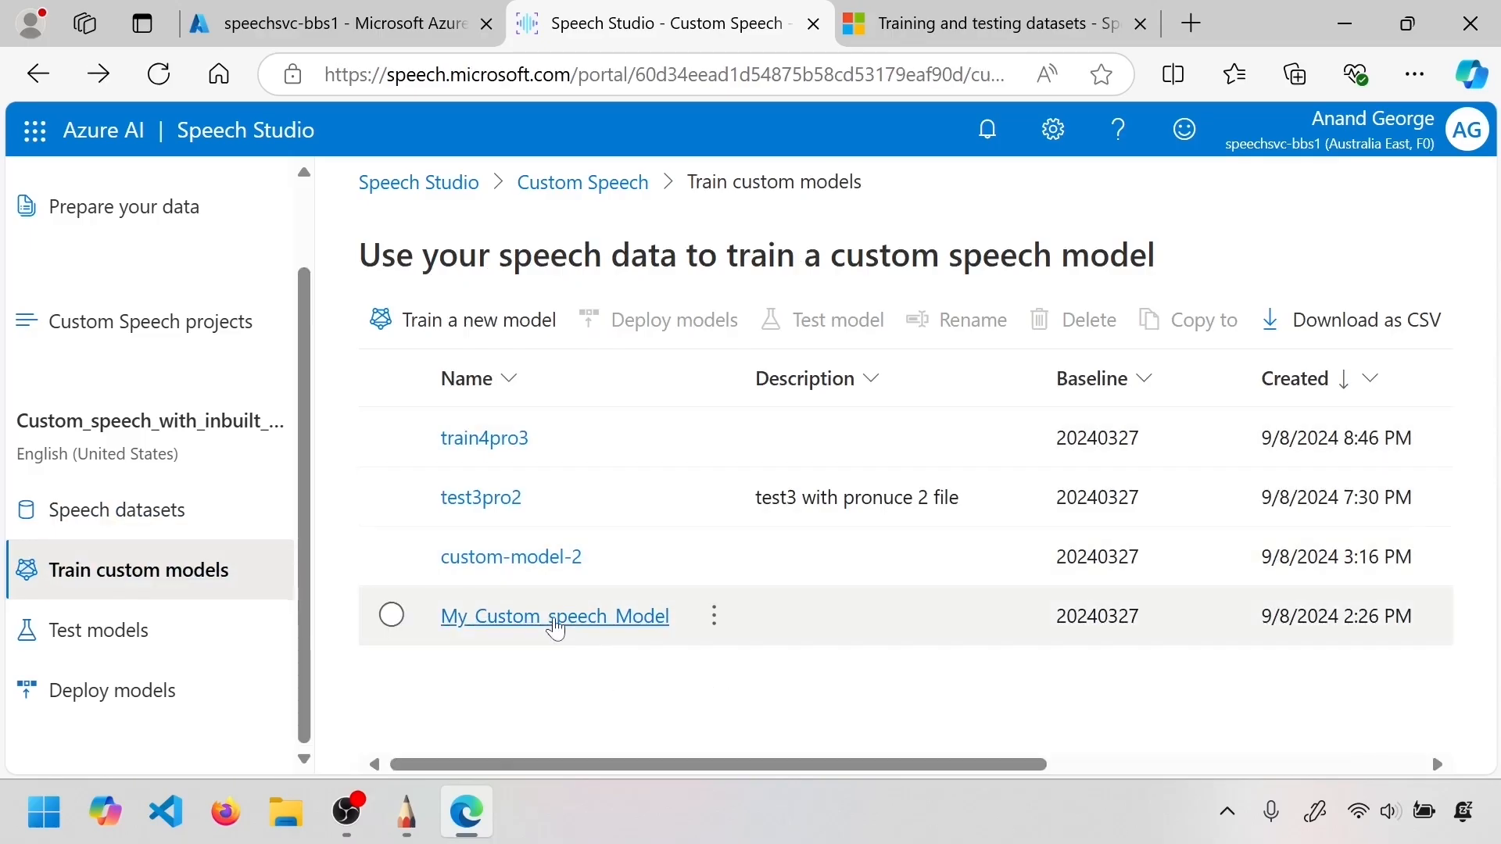
left_click(556, 618)
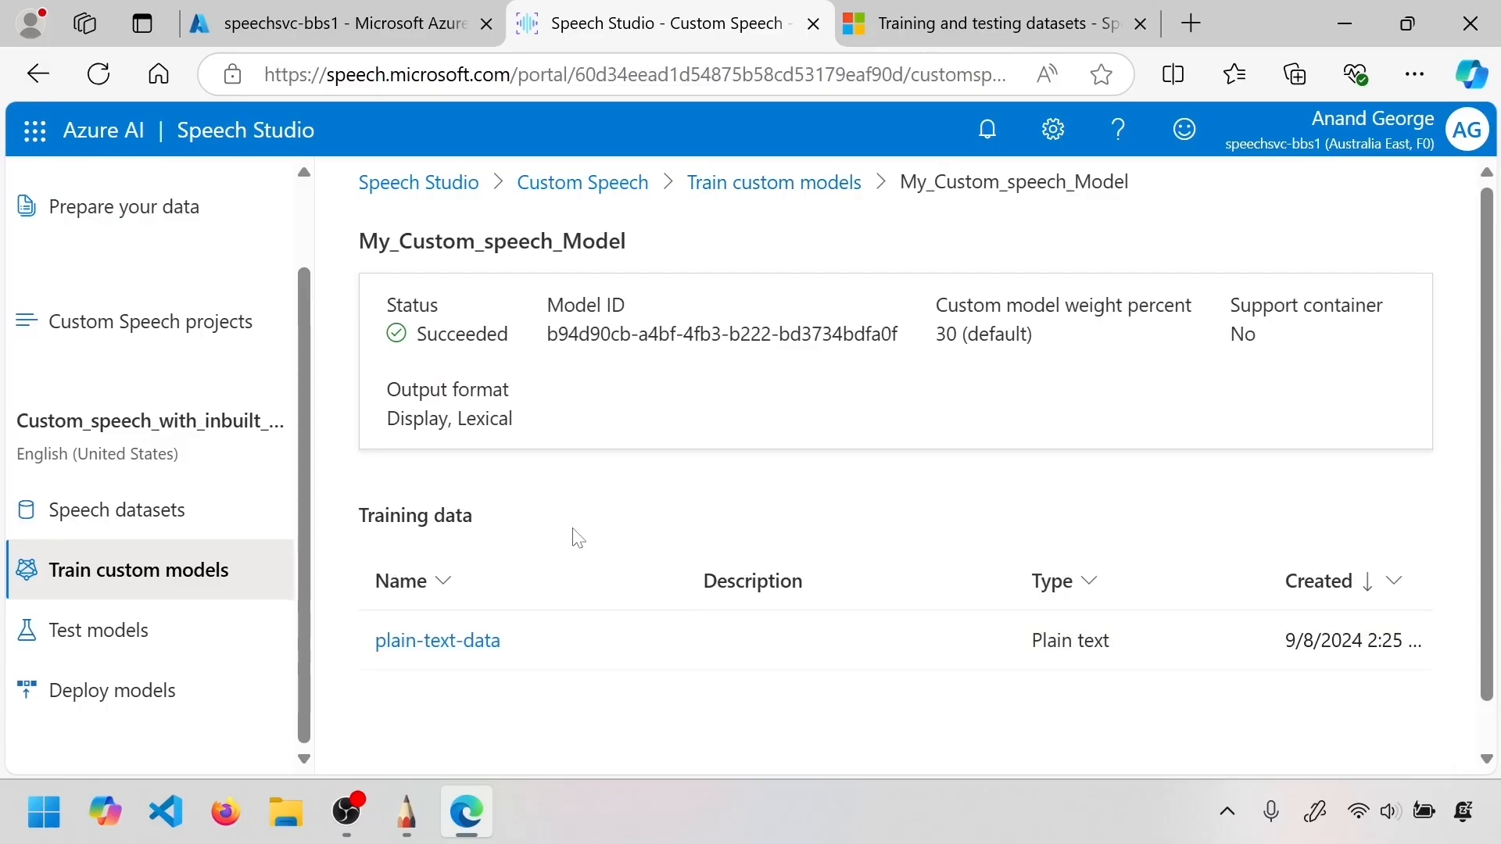
scroll(578, 538, "down", 1)
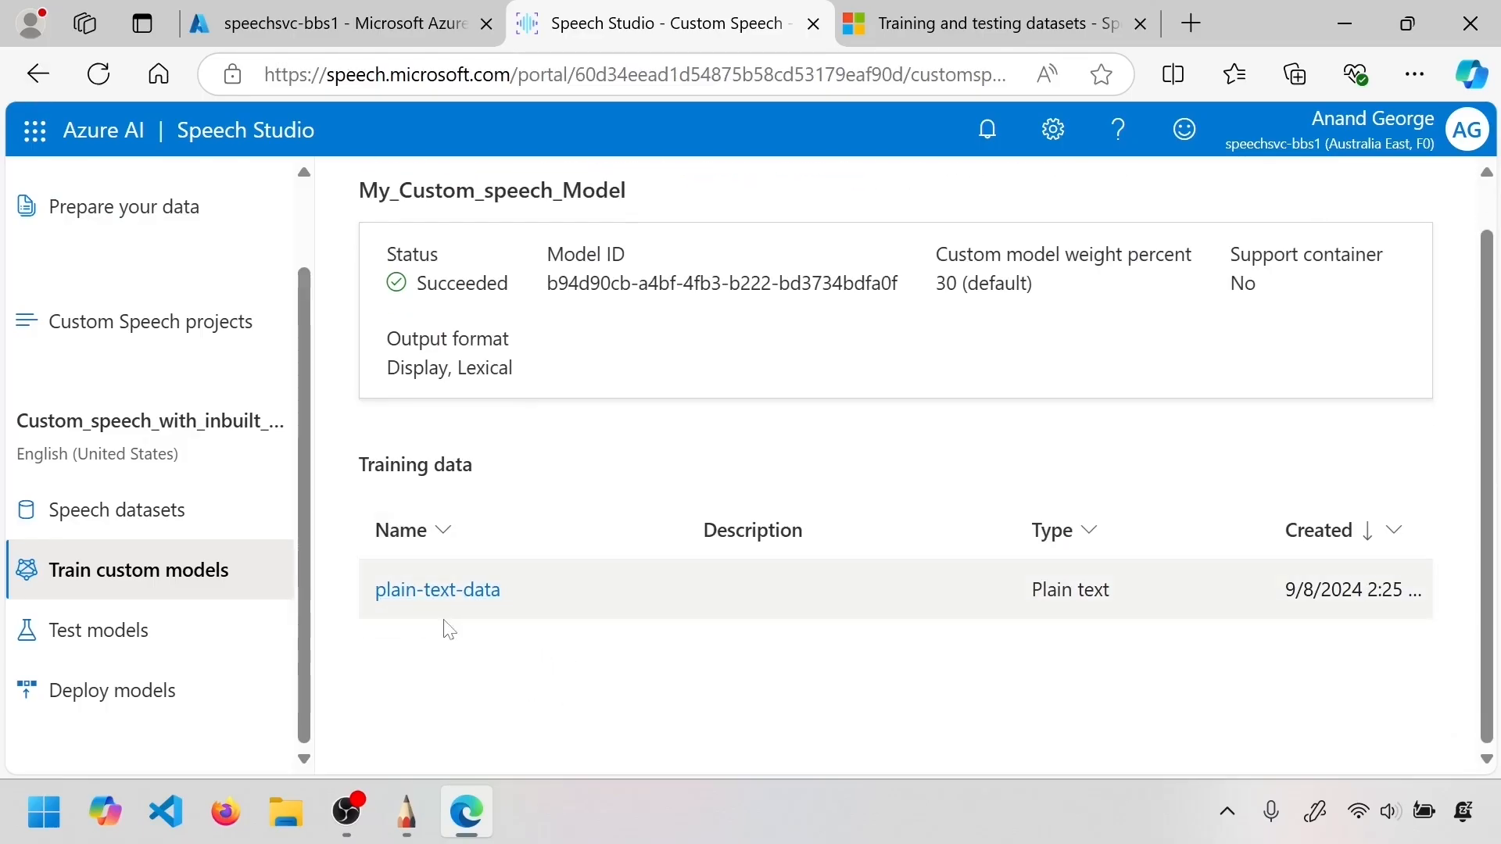
left_click(399, 597)
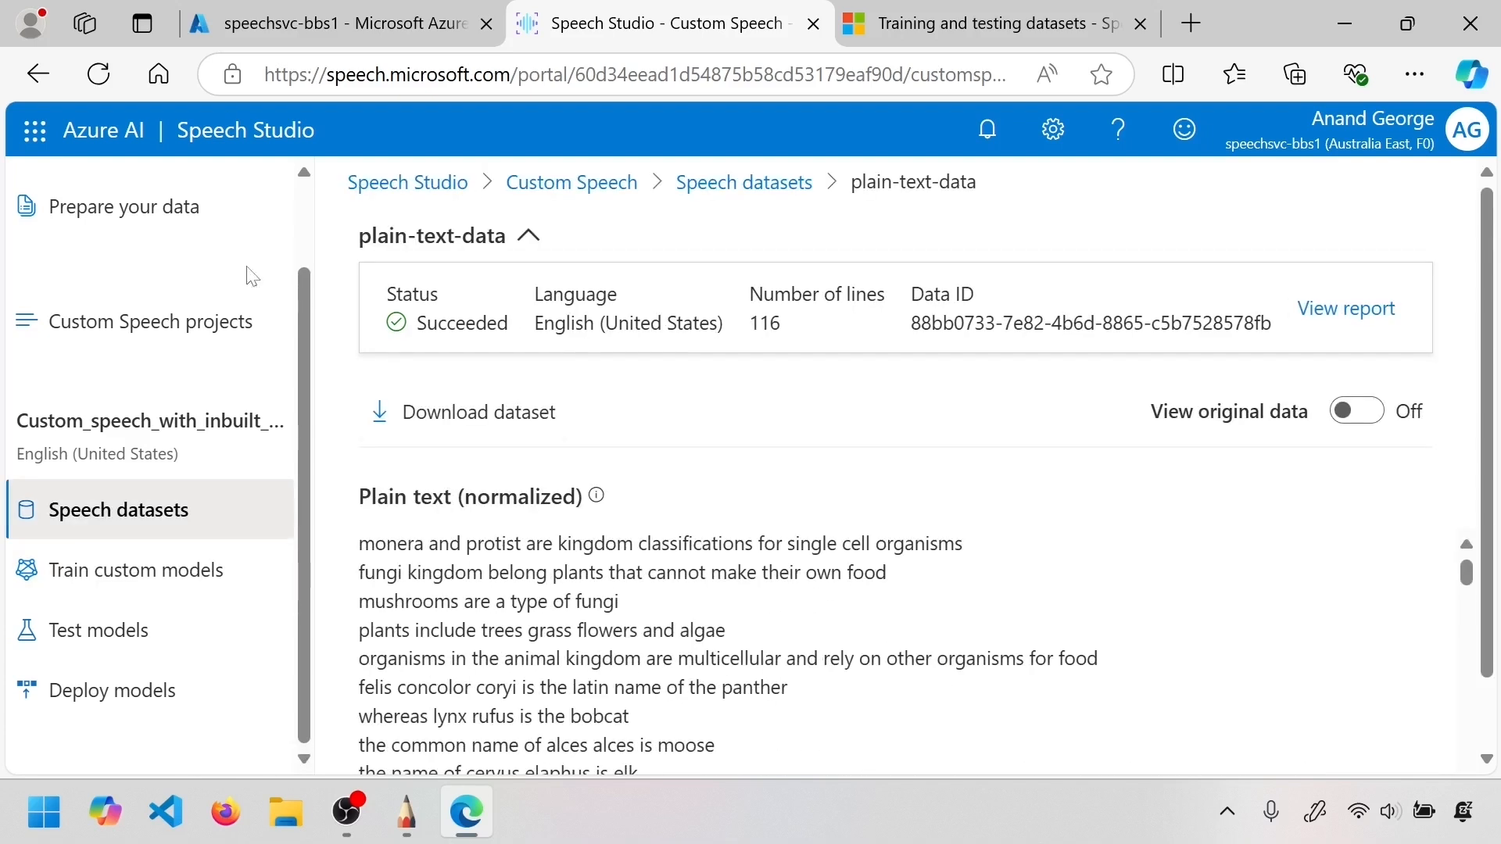
left_click(37, 73)
left_click(37, 74)
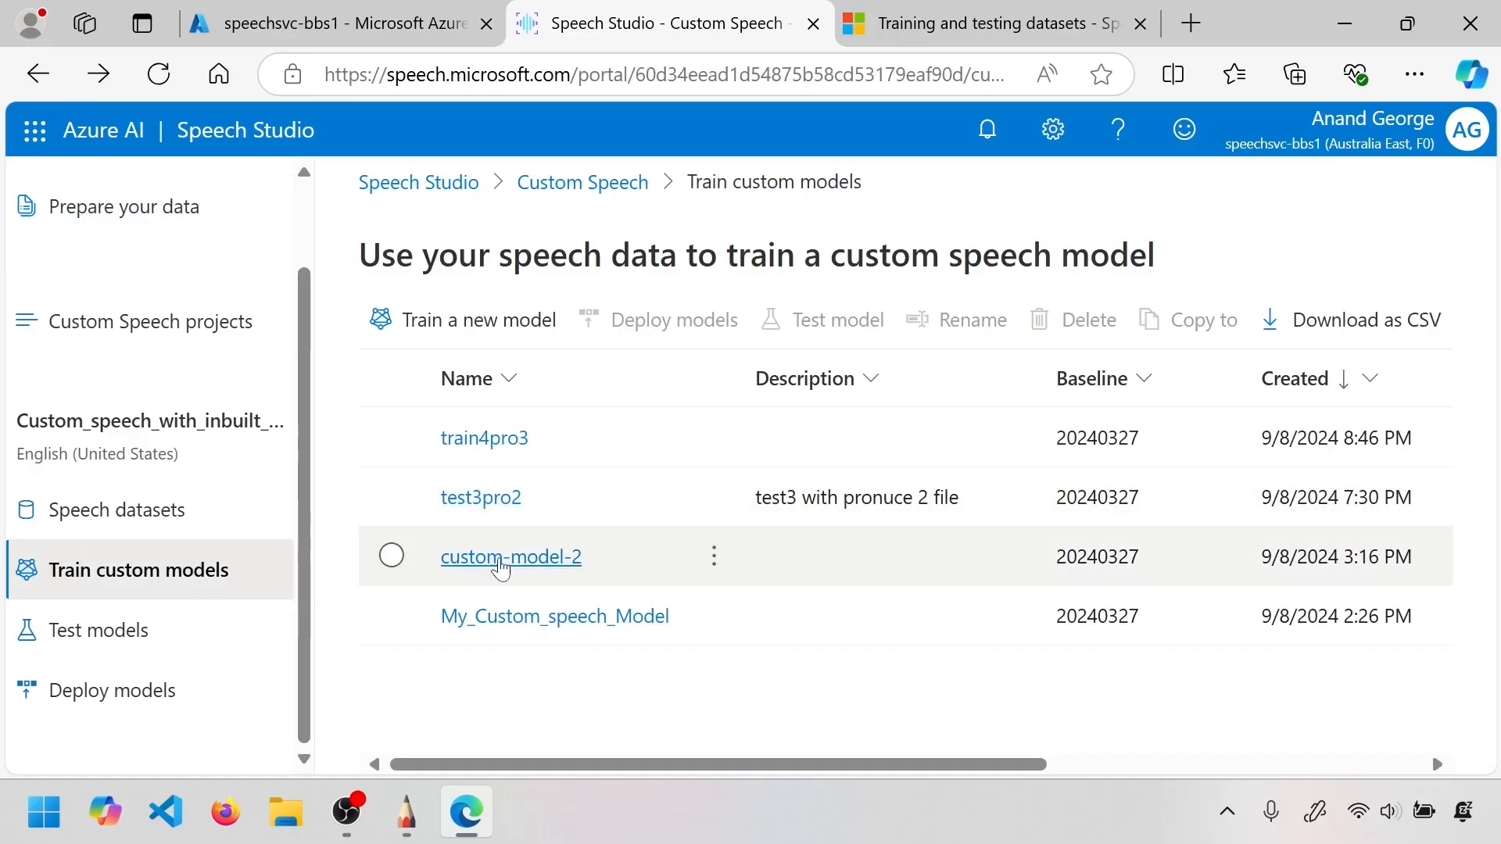
Check which datasets the test3pro2 and train4pro3 custom models were trained on, and return to the model list
left_click(478, 500)
scroll(539, 553, "down", 1)
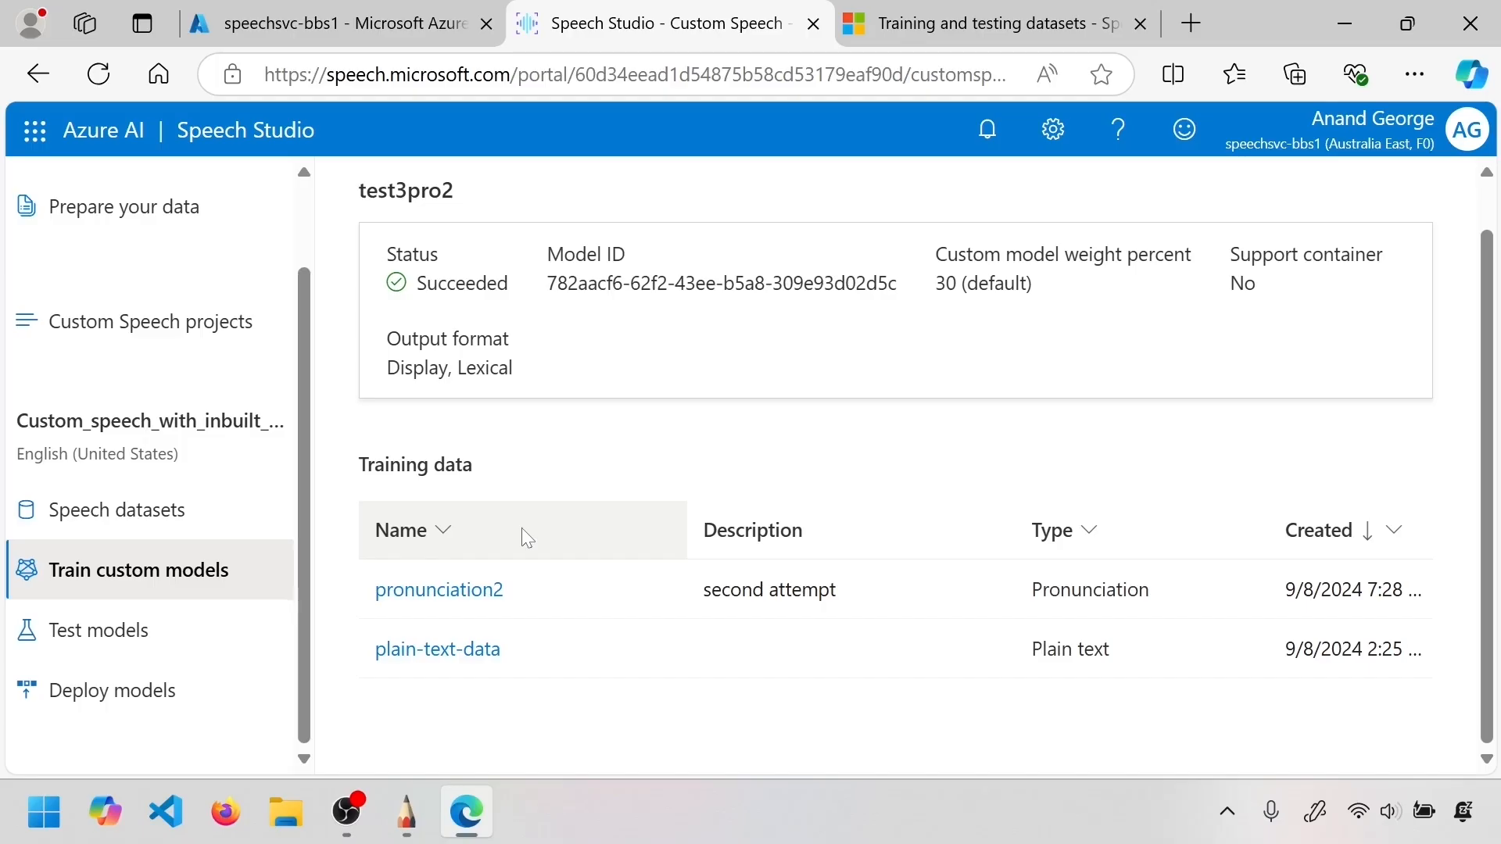
left_click(139, 570)
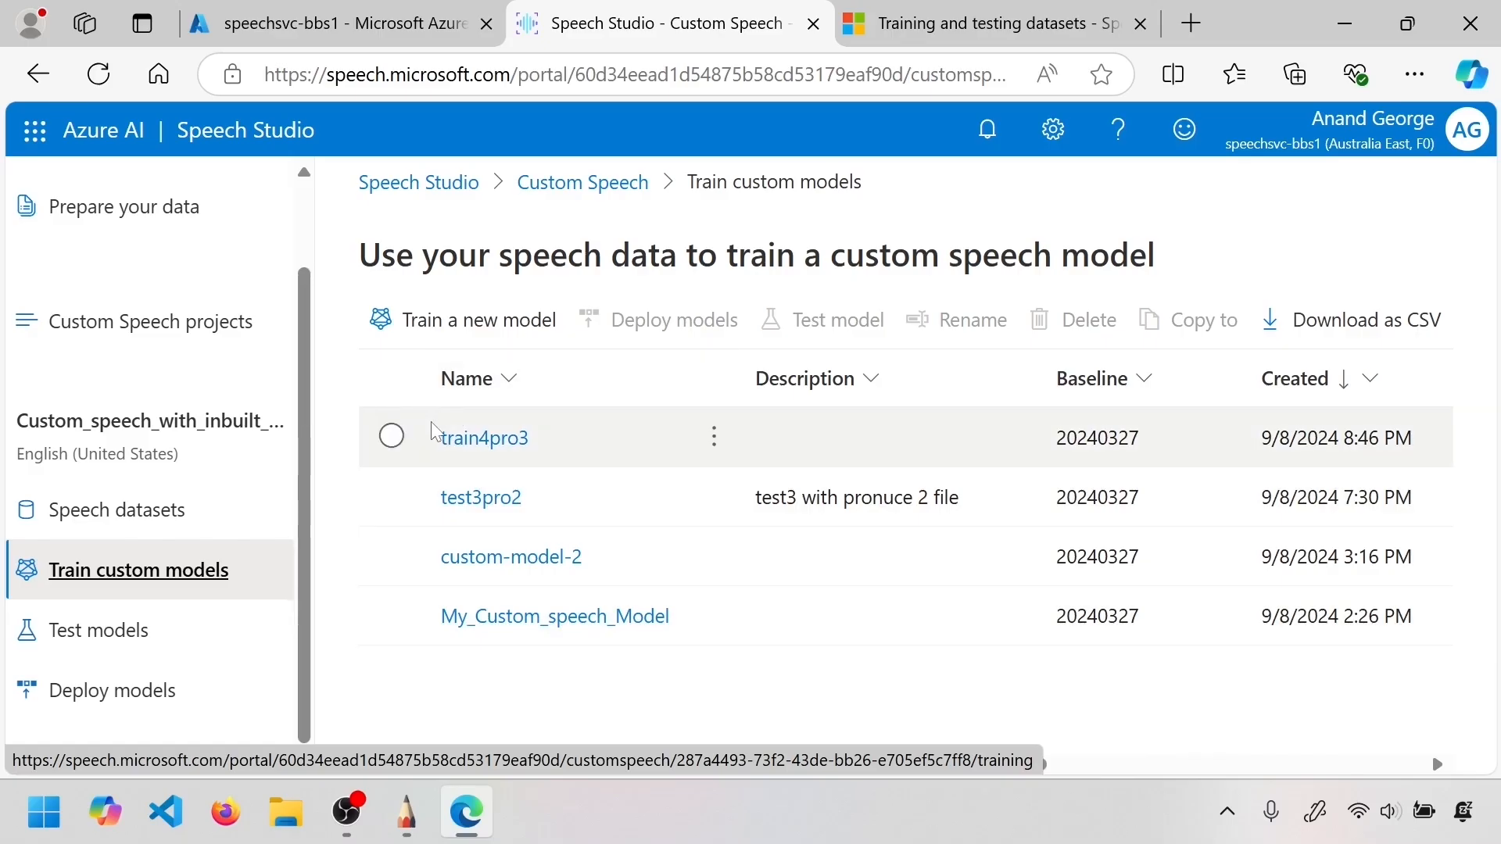
left_click(489, 436)
scroll(528, 509, "down", 1)
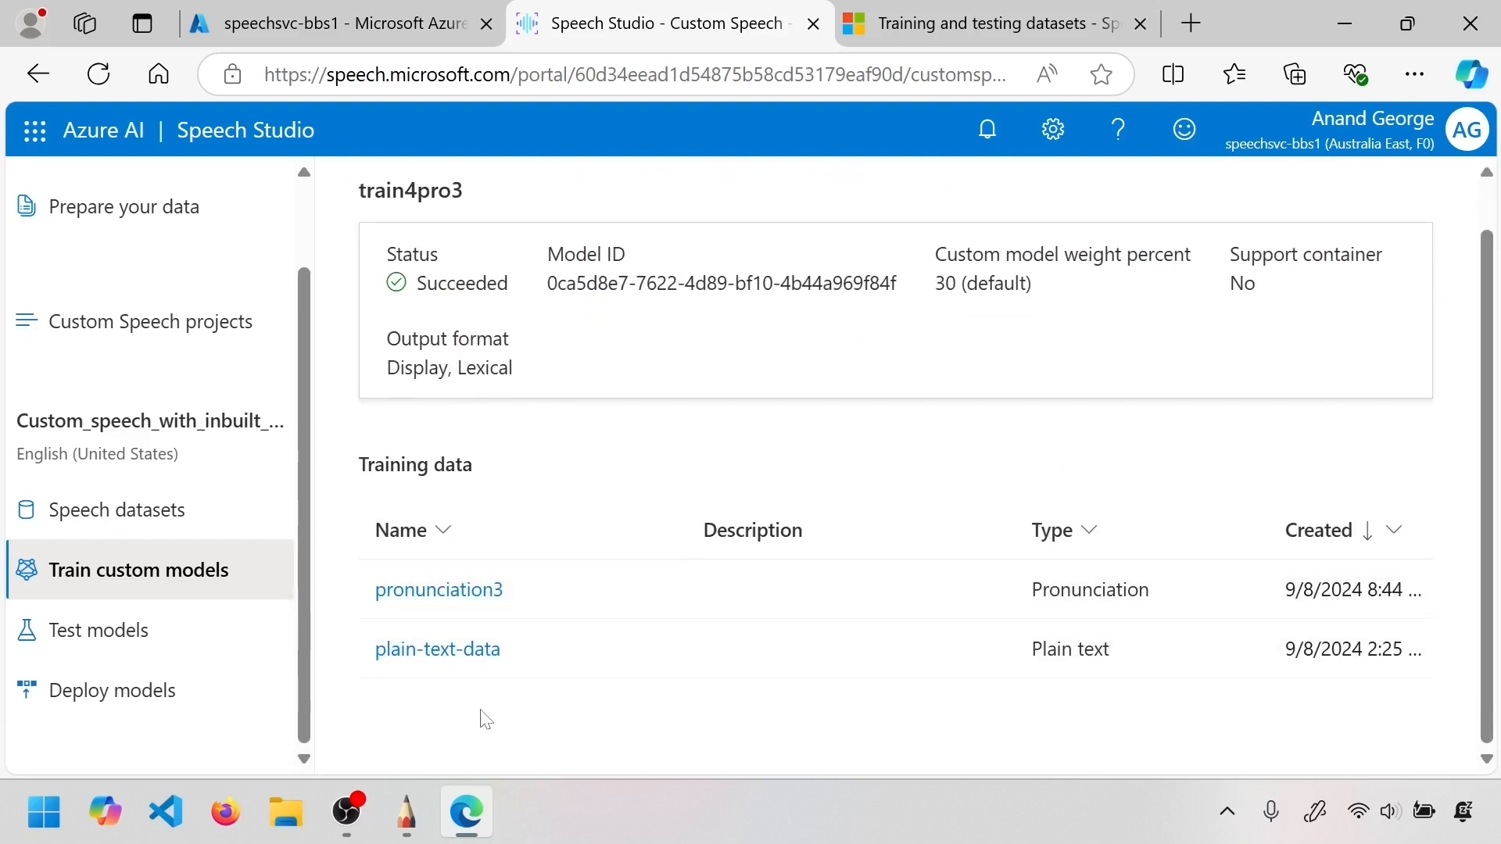
left_click(187, 573)
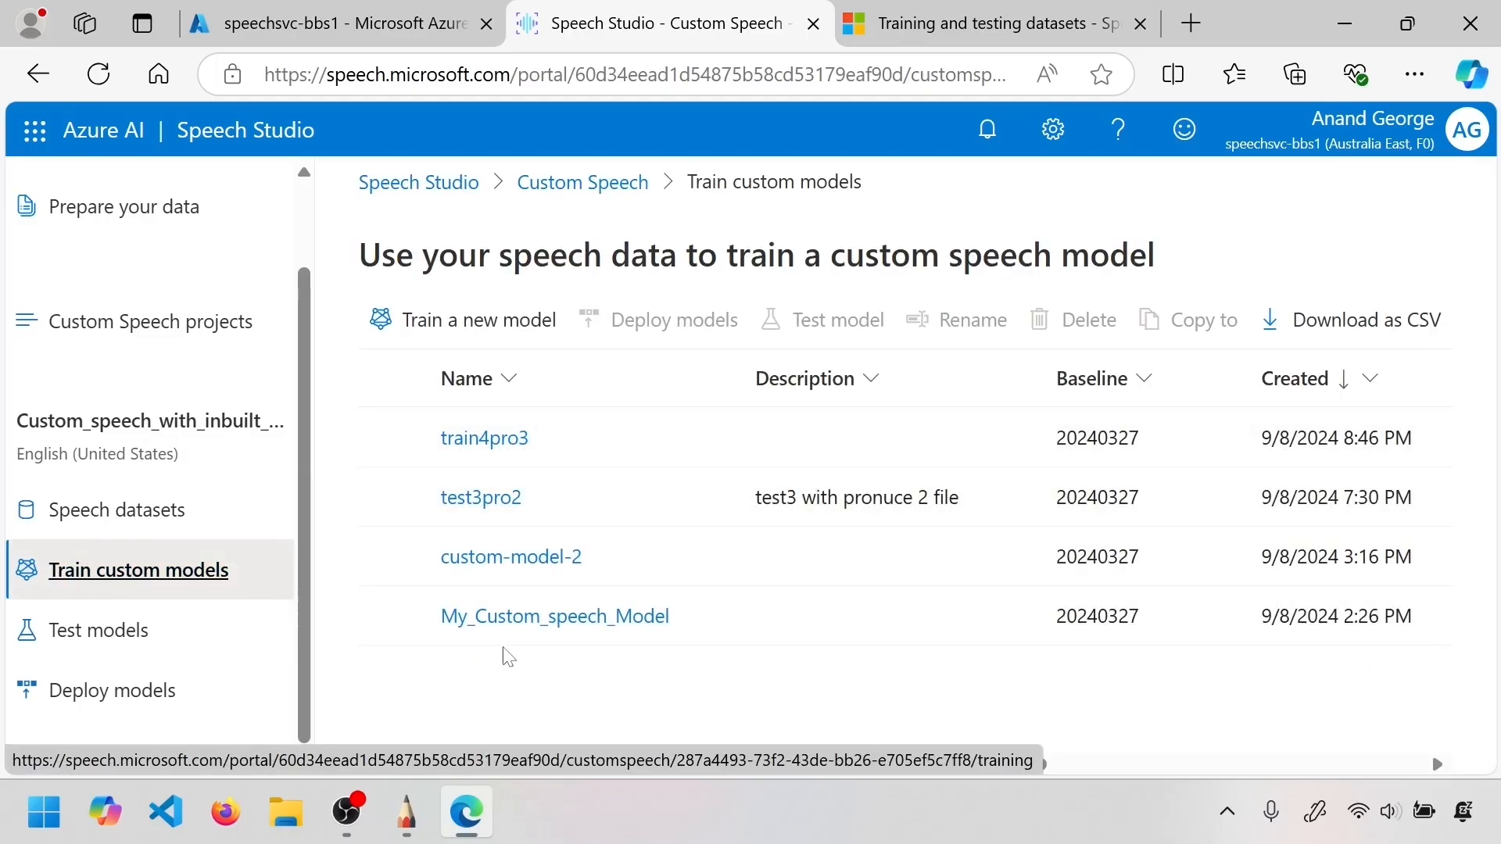
Open the results of the Custom_speech_with_azure_inbuilt_model test and dismiss the tip about managing the column view
left_click(110, 634)
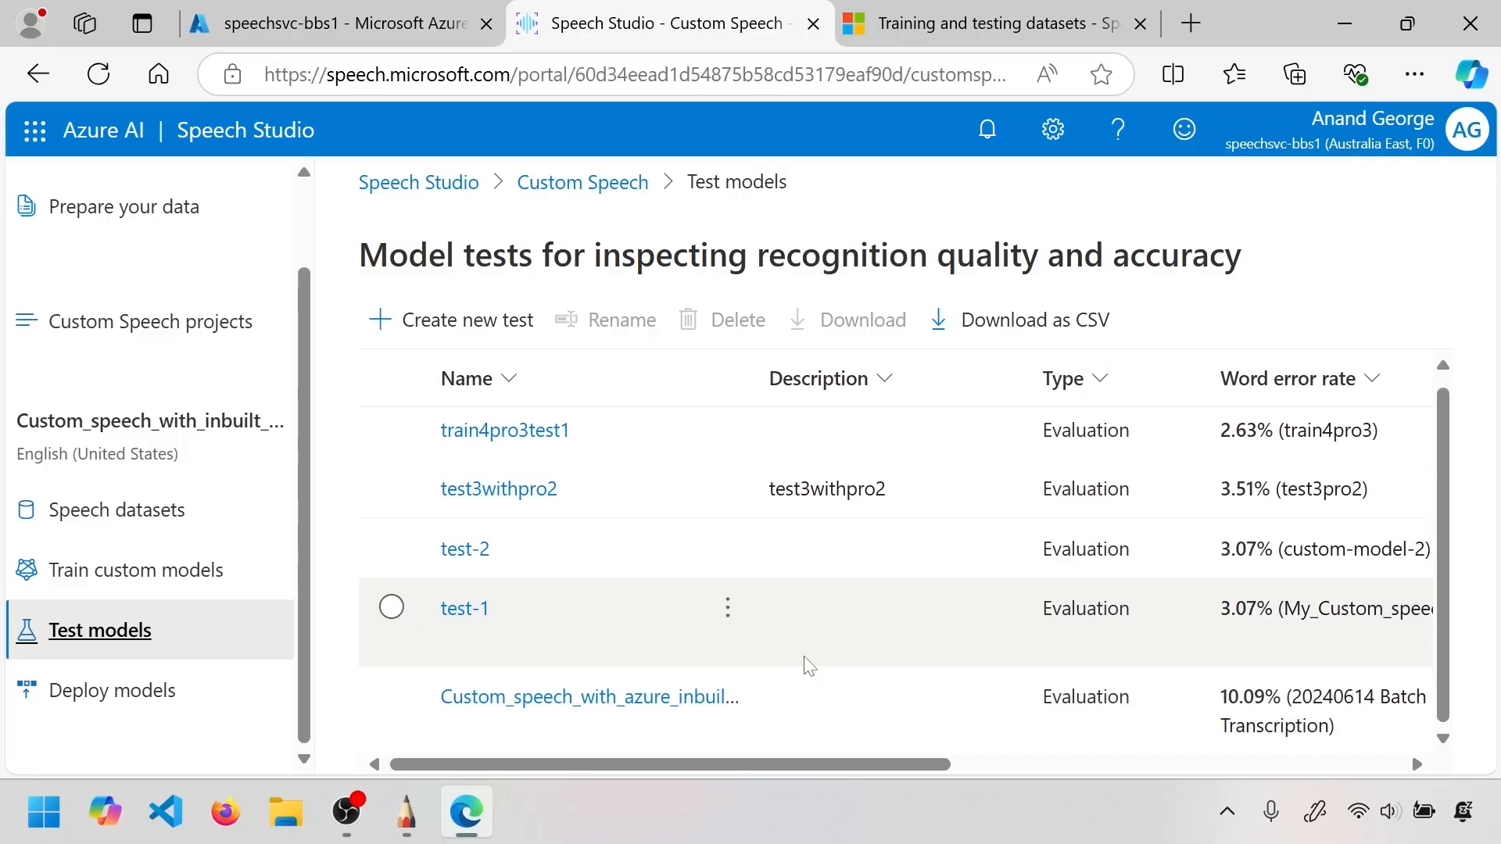
left_click(613, 704)
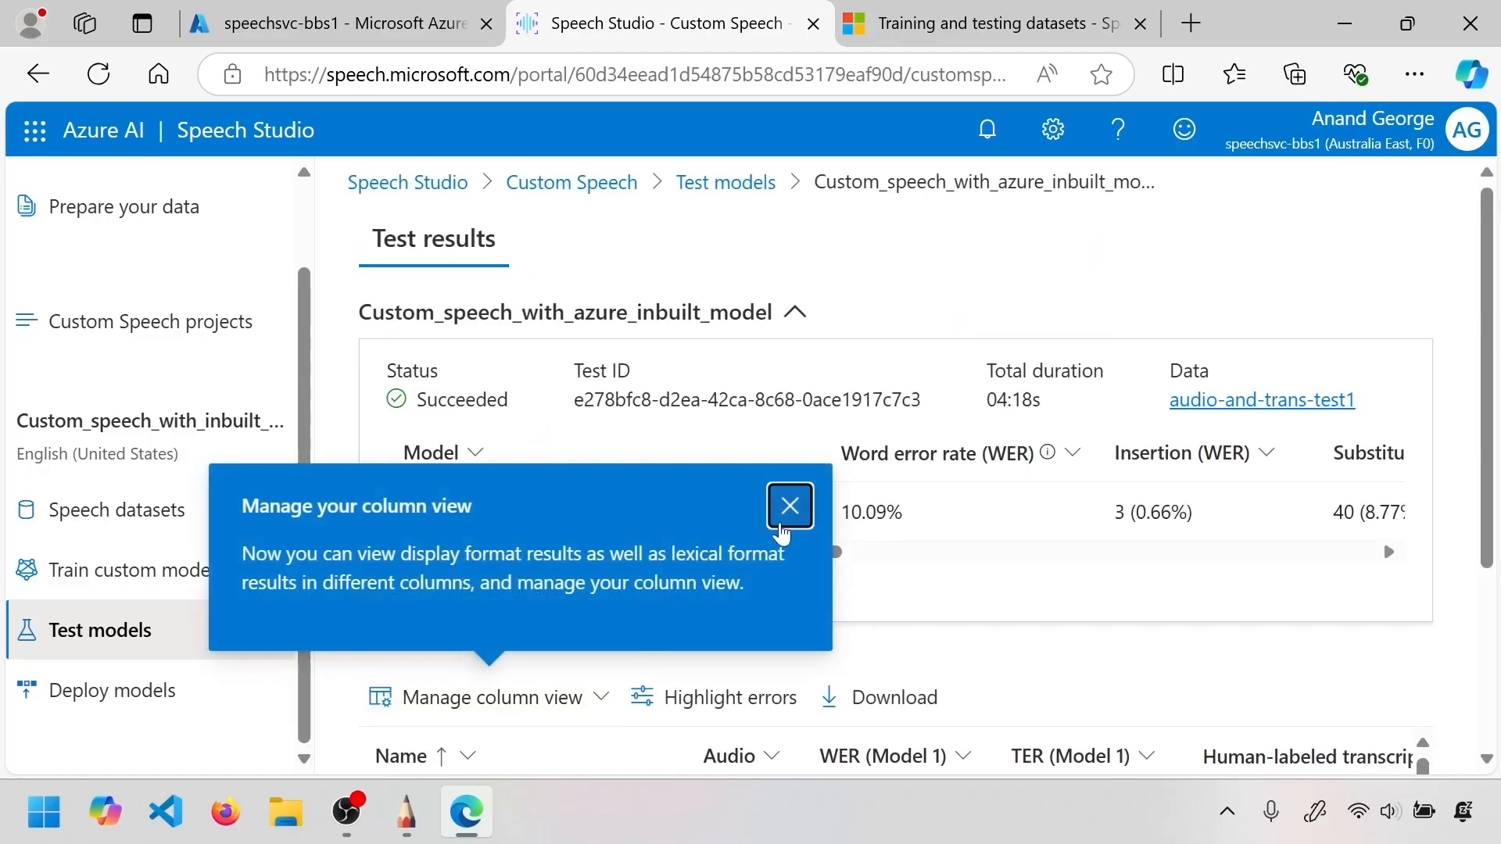
left_click(780, 527)
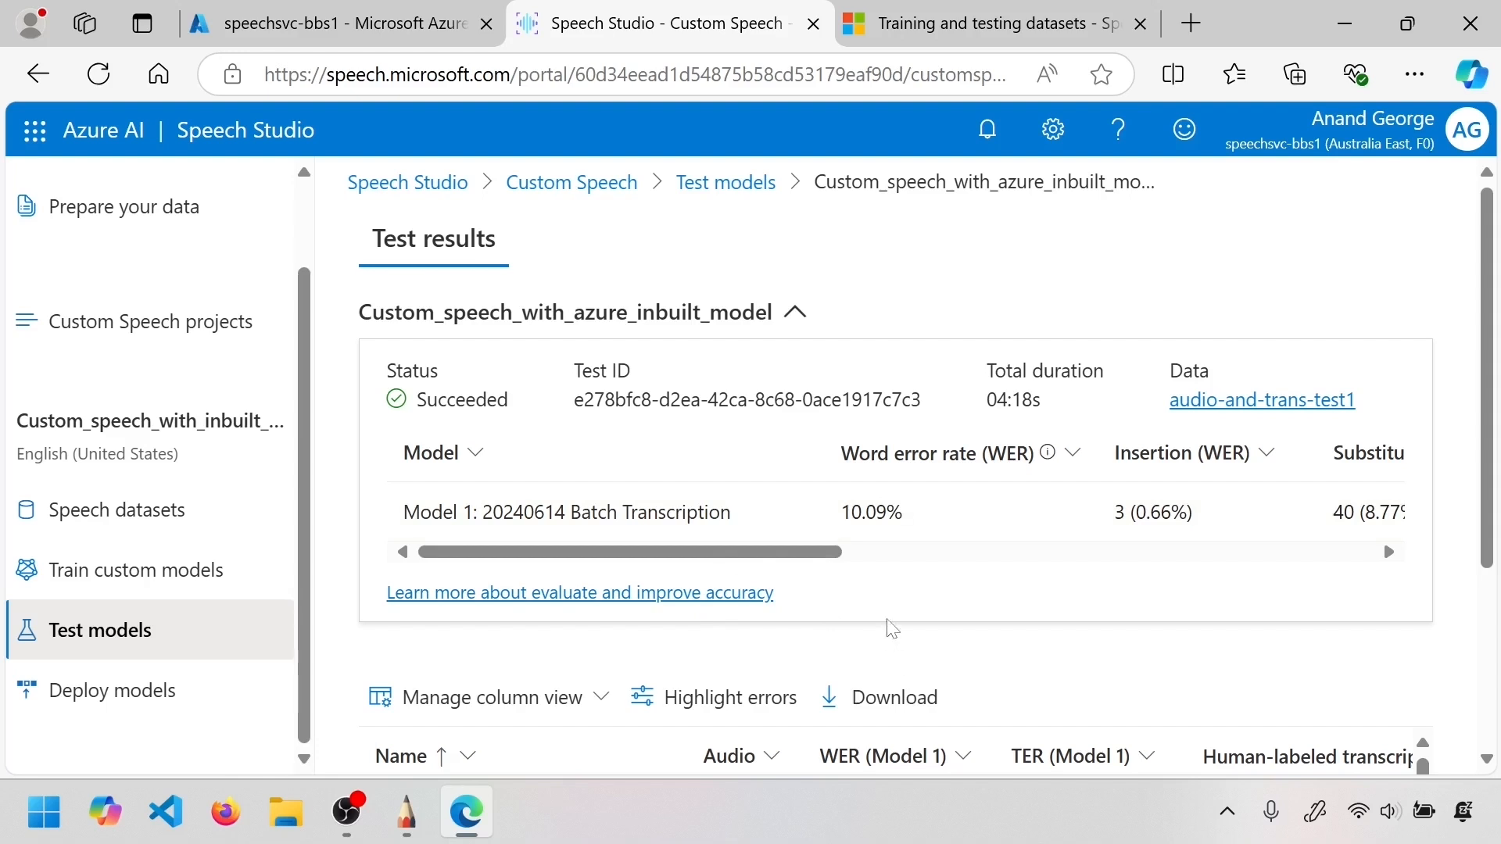
Highlight Model 1's word error rate and model name in the test results, and view the test's audio-and-trans-test1 dataset
mouse_move(870, 467)
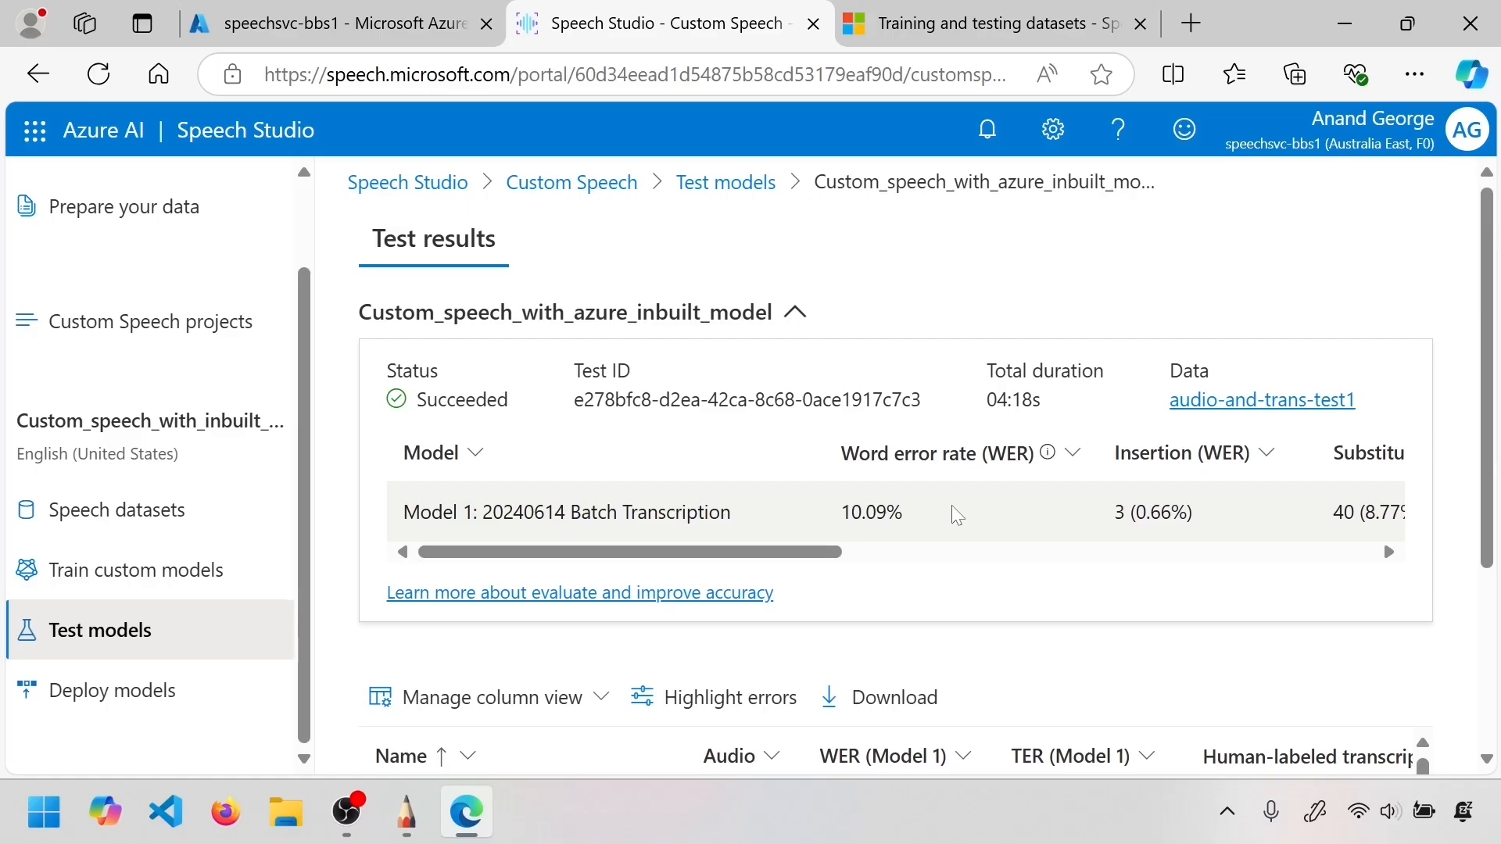
left_click_drag(841, 512, 887, 512)
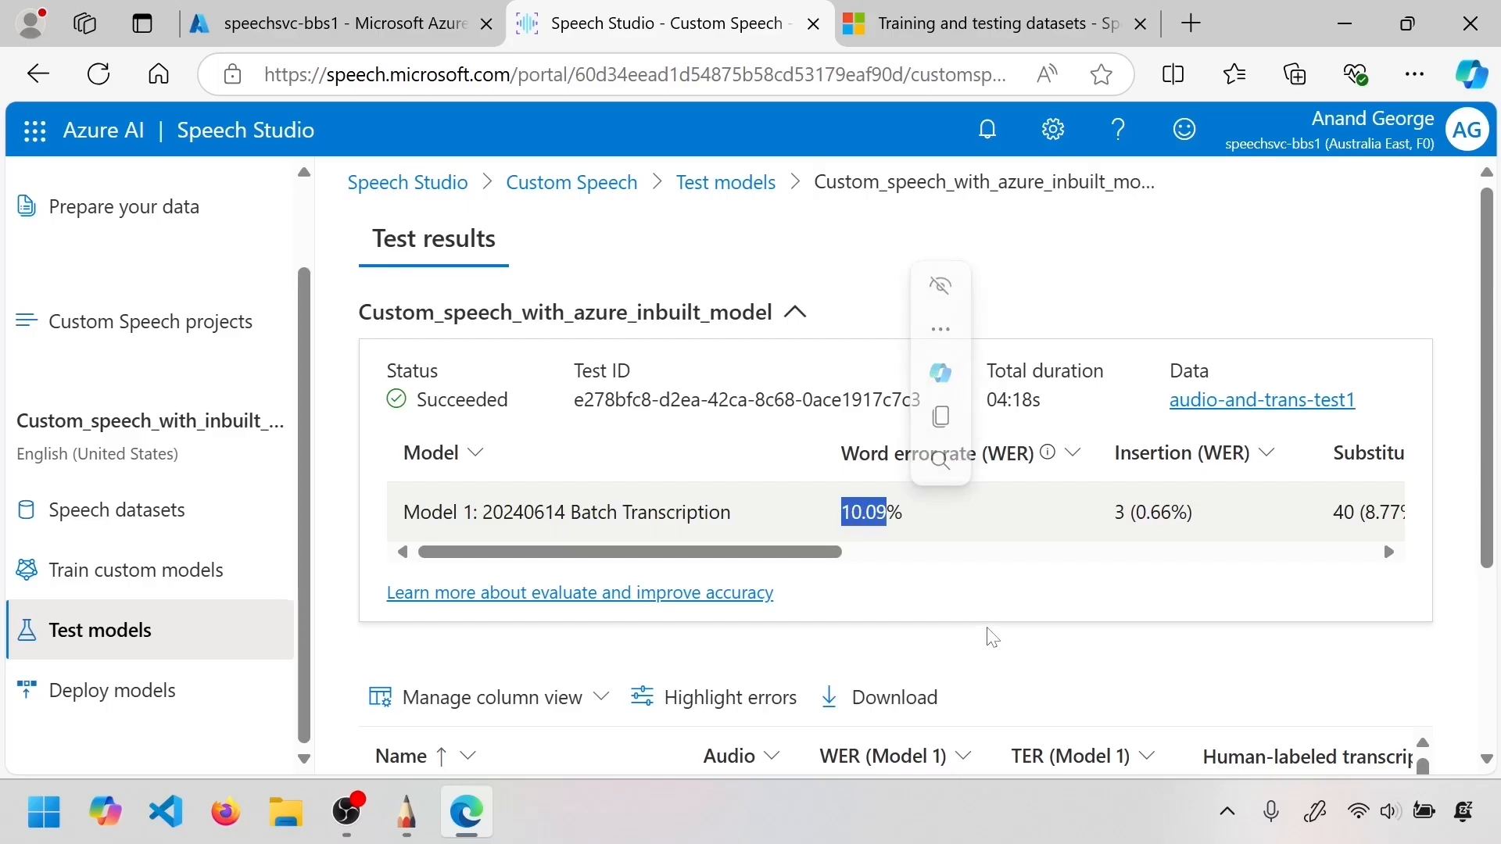
left_click_drag(483, 512, 731, 512)
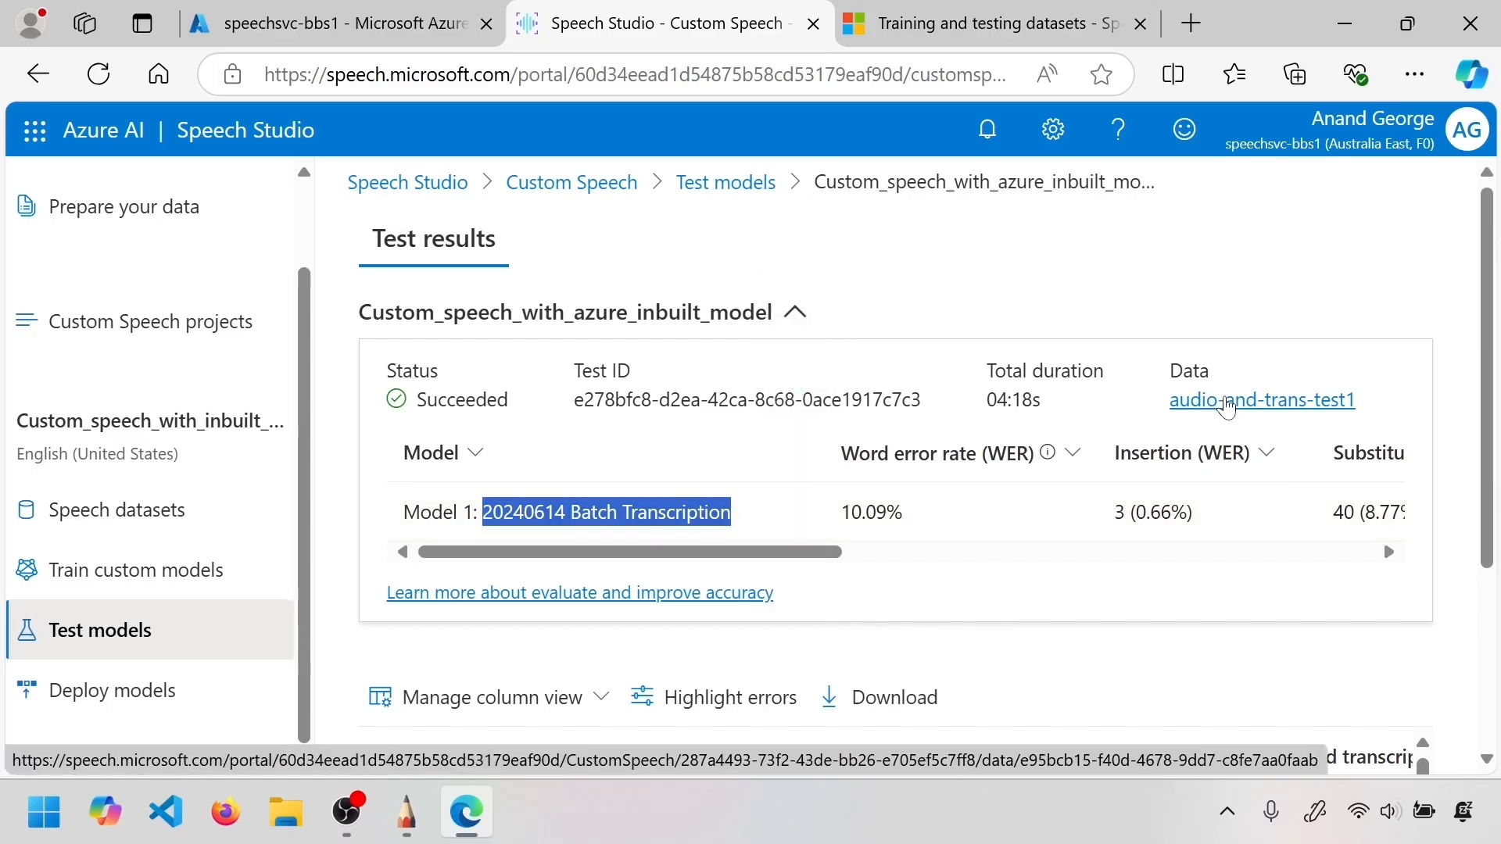
left_click(1335, 403)
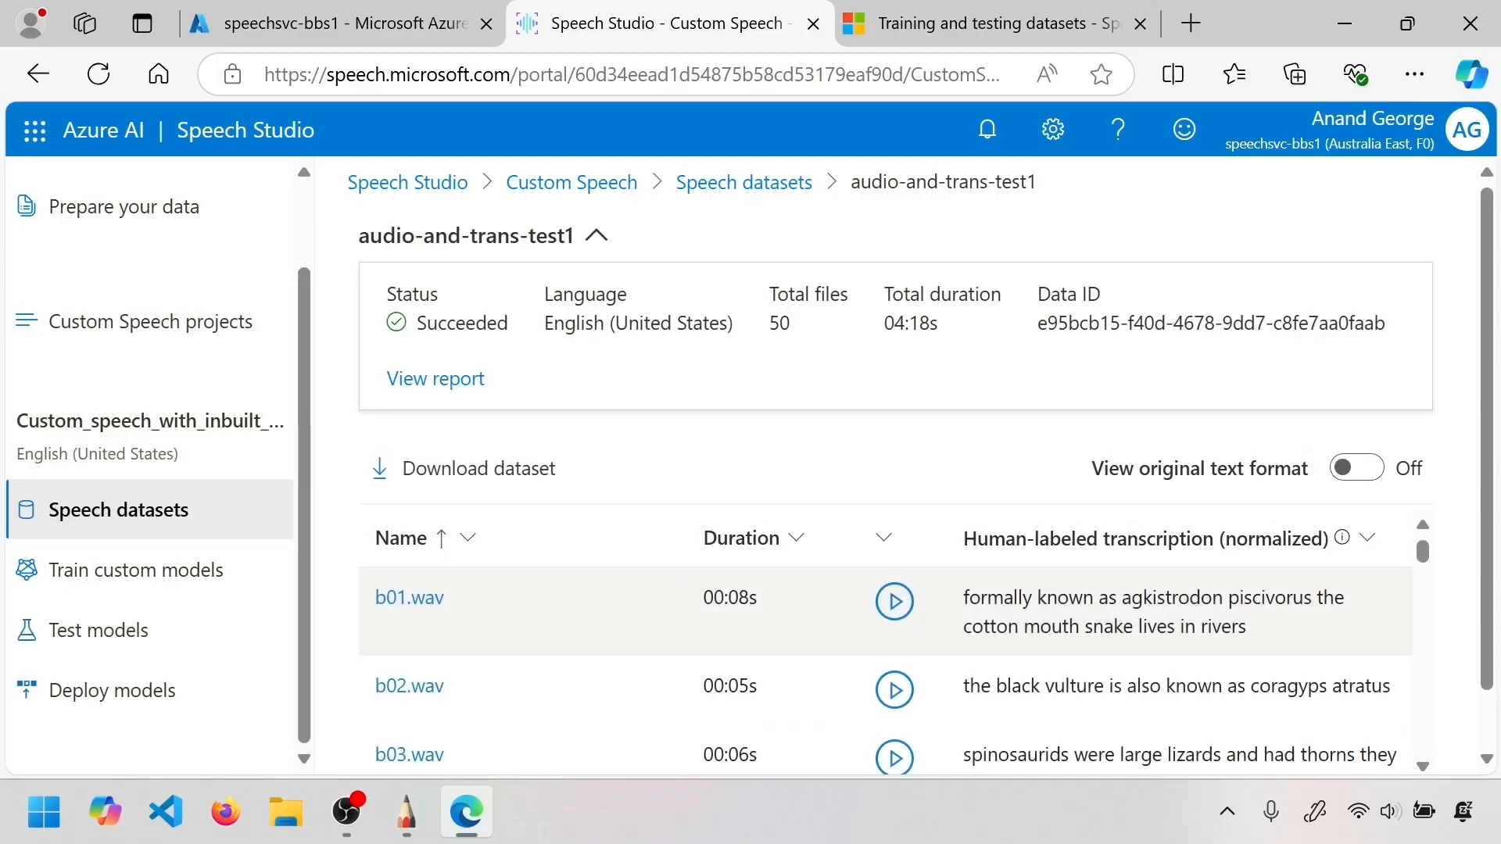
left_click(37, 75)
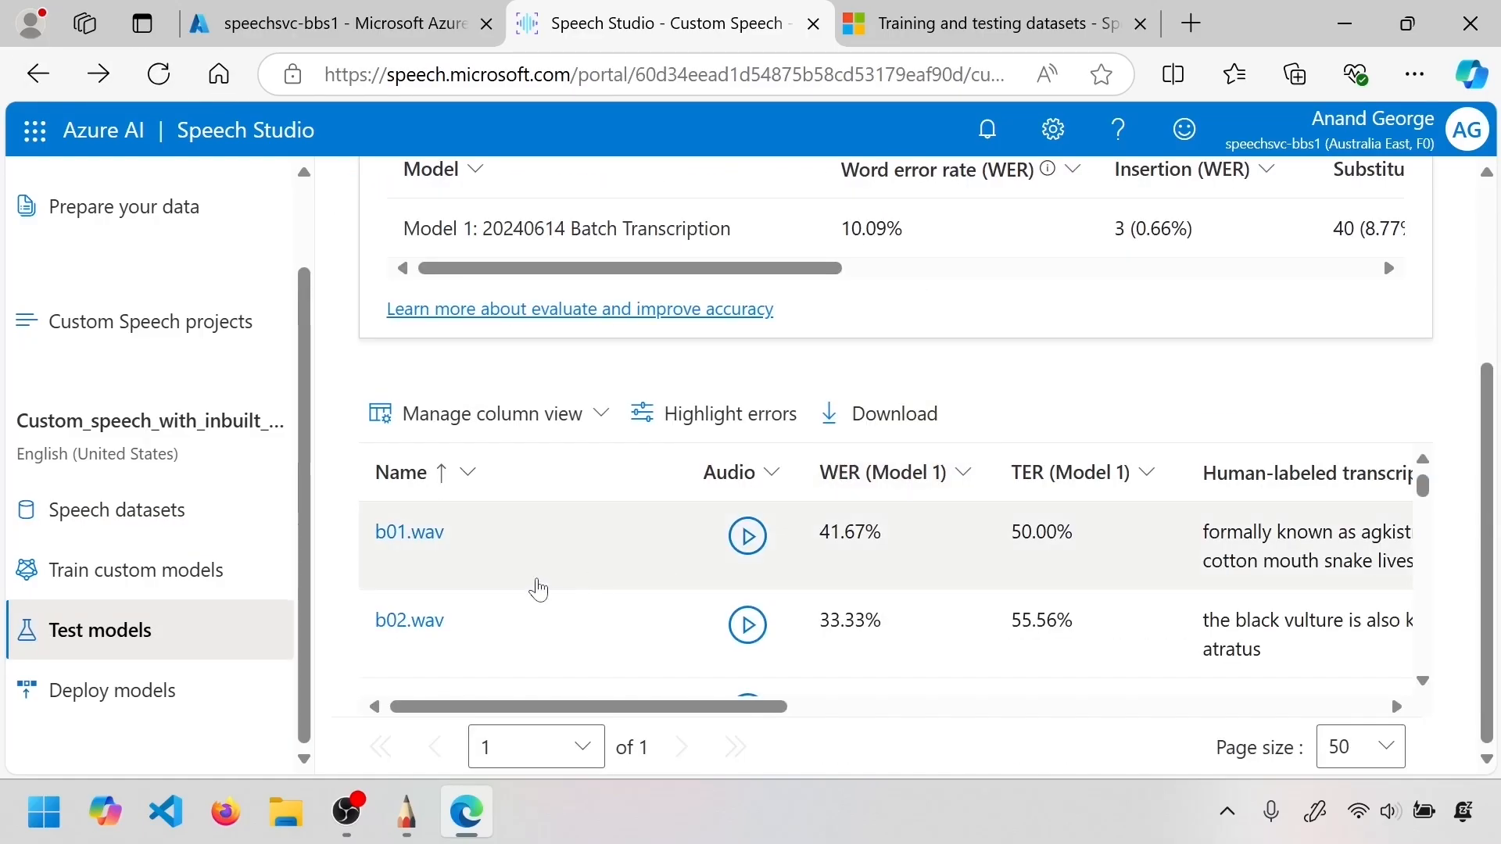
Compare the normalized human-labeled transcriptions with Model 1's lexical transcriptions file by file, examining the highlighted recognition errors
left_click_drag(533, 706, 758, 707)
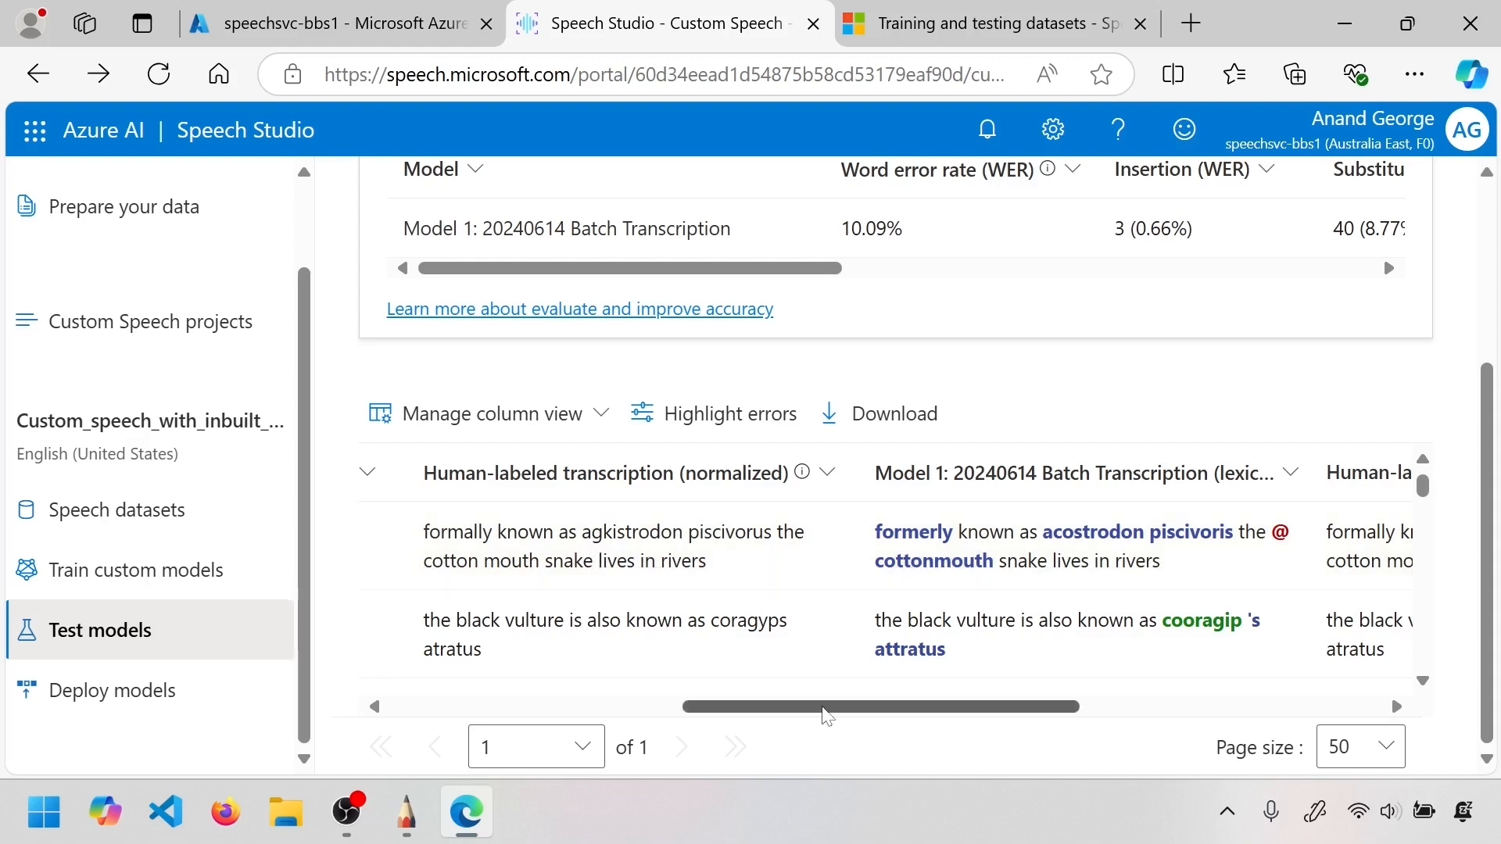
left_click_drag(827, 708, 902, 707)
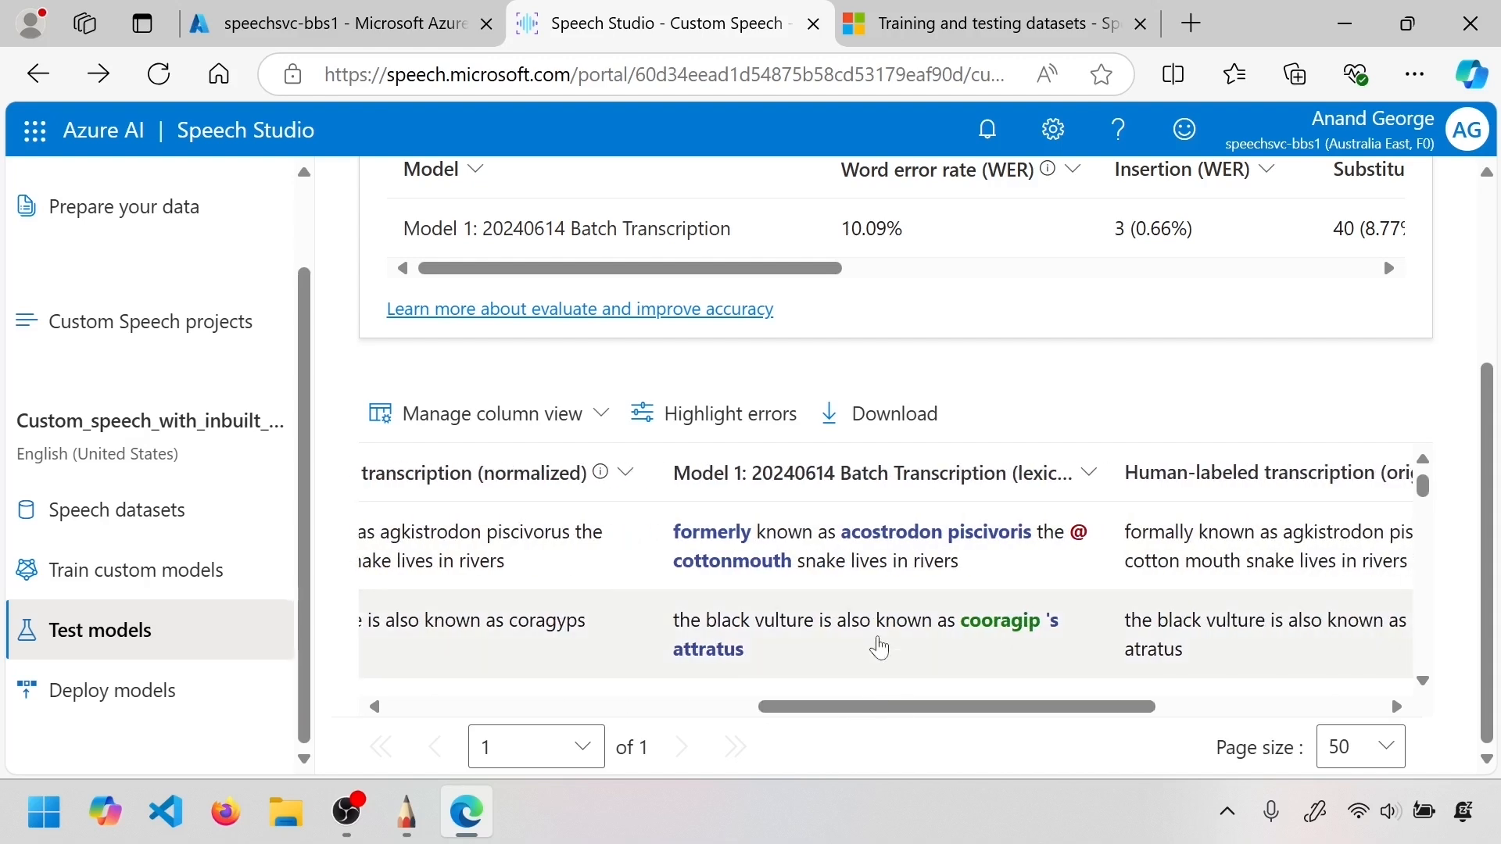
mouse_move(710, 484)
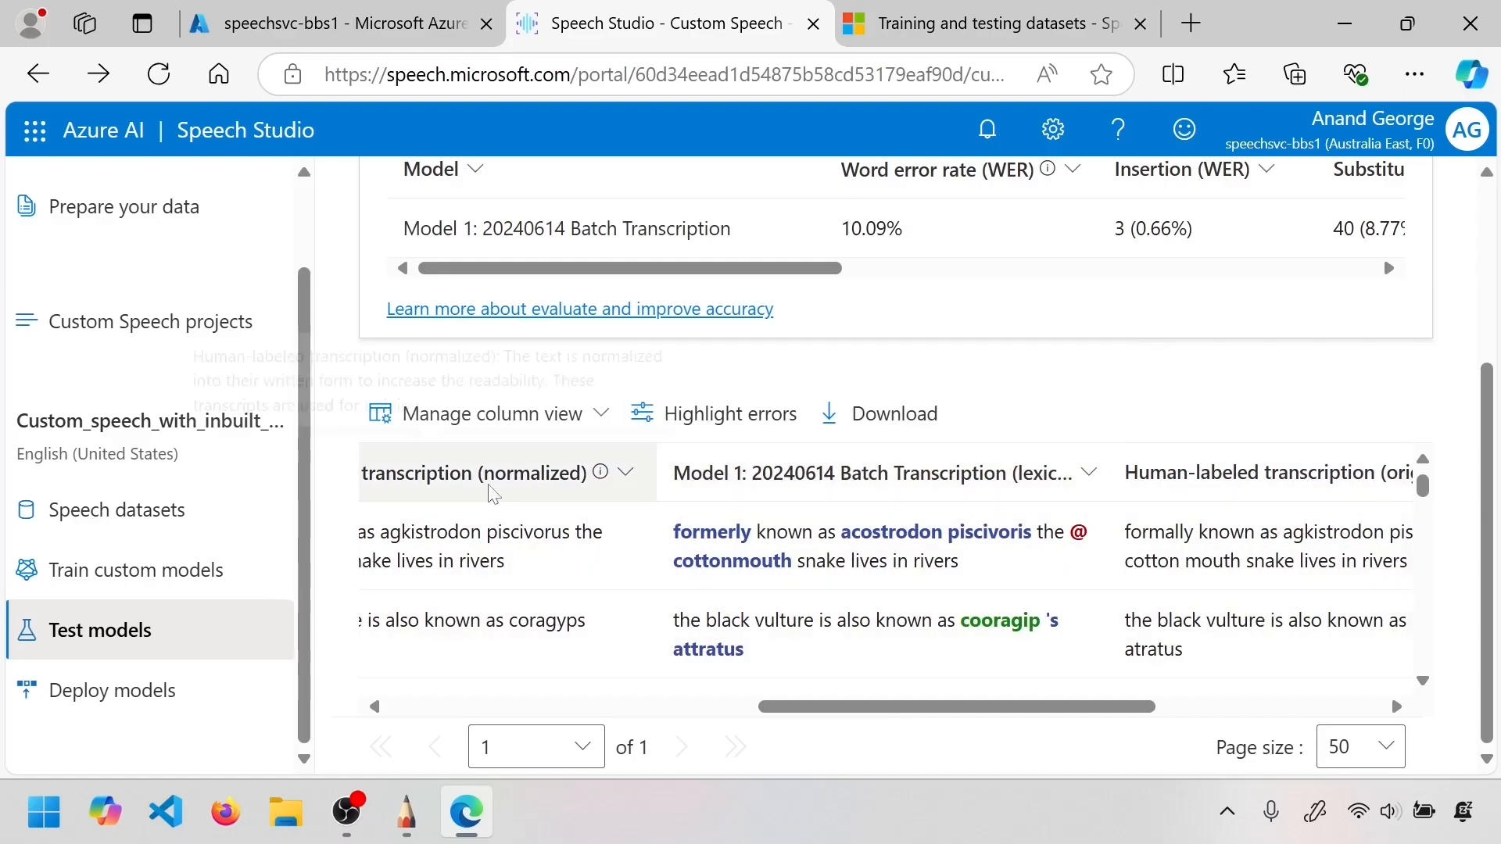
left_click_drag(844, 706, 794, 714)
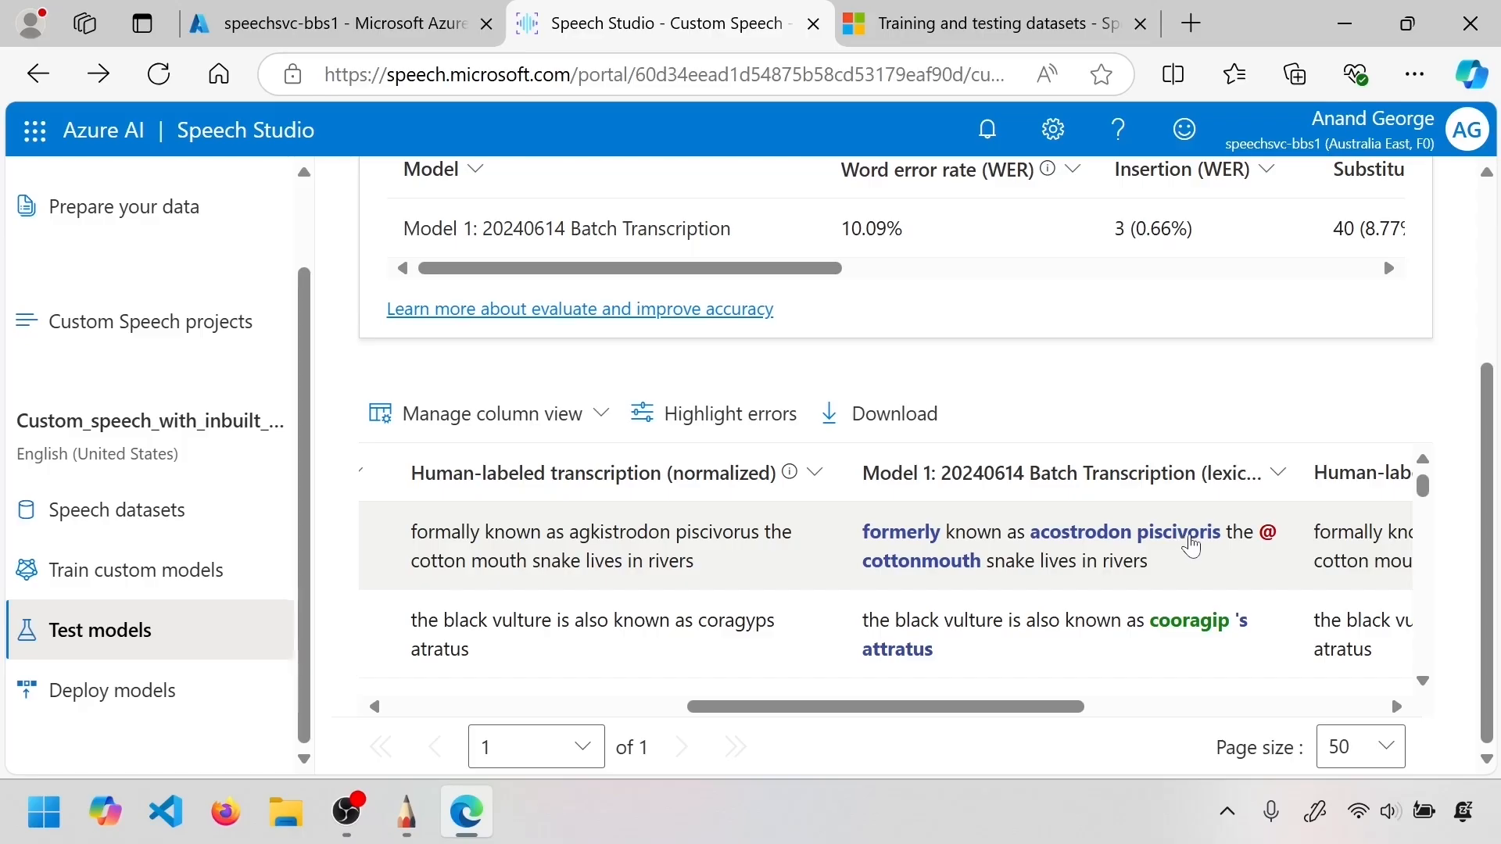
scroll(1172, 551, "down", 3)
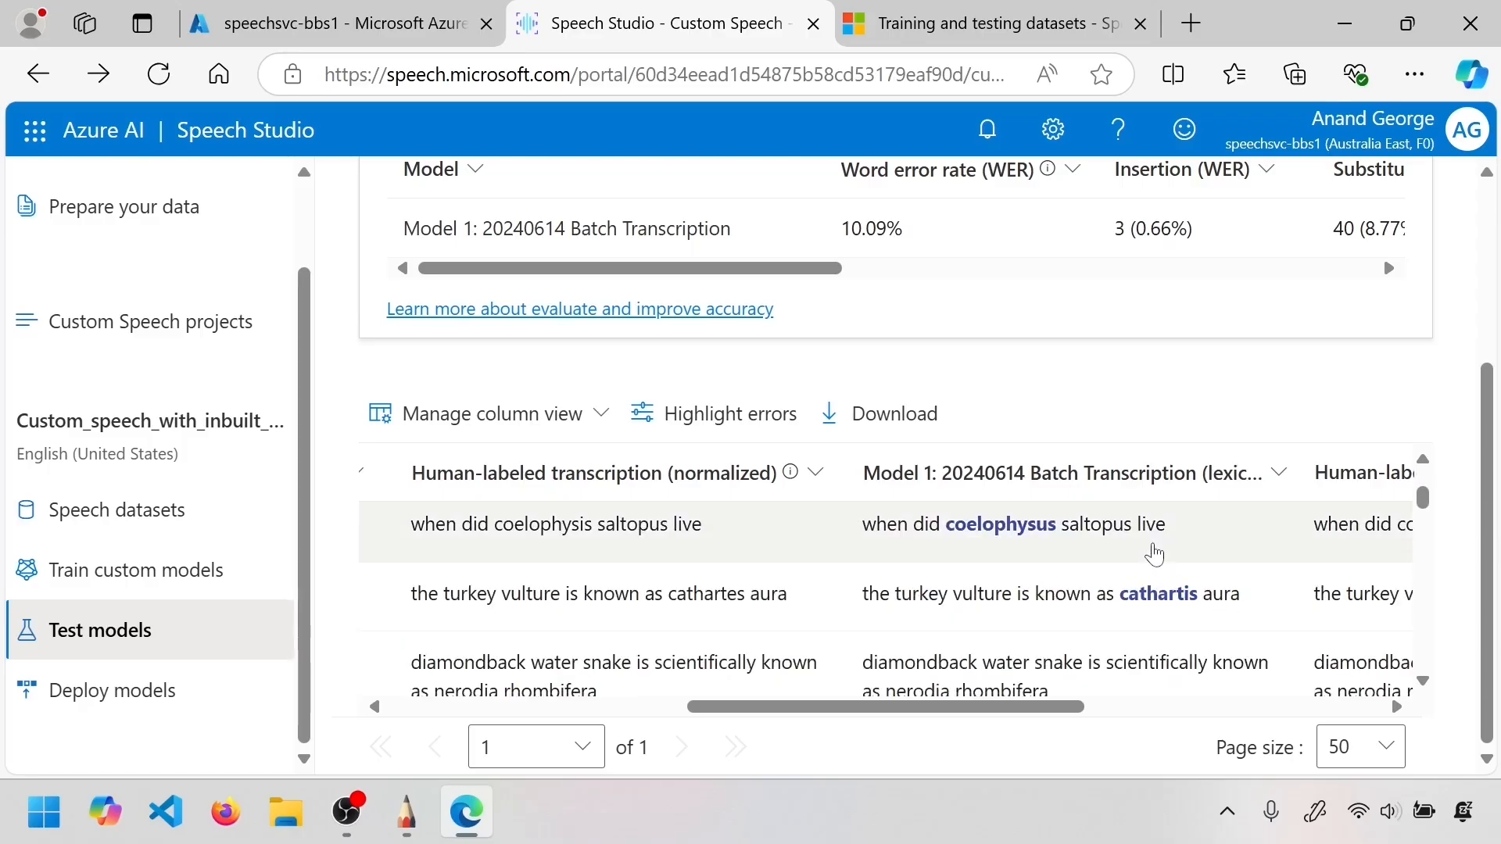
scroll(1154, 554, "down", 3)
scroll(1154, 553, "down", 3)
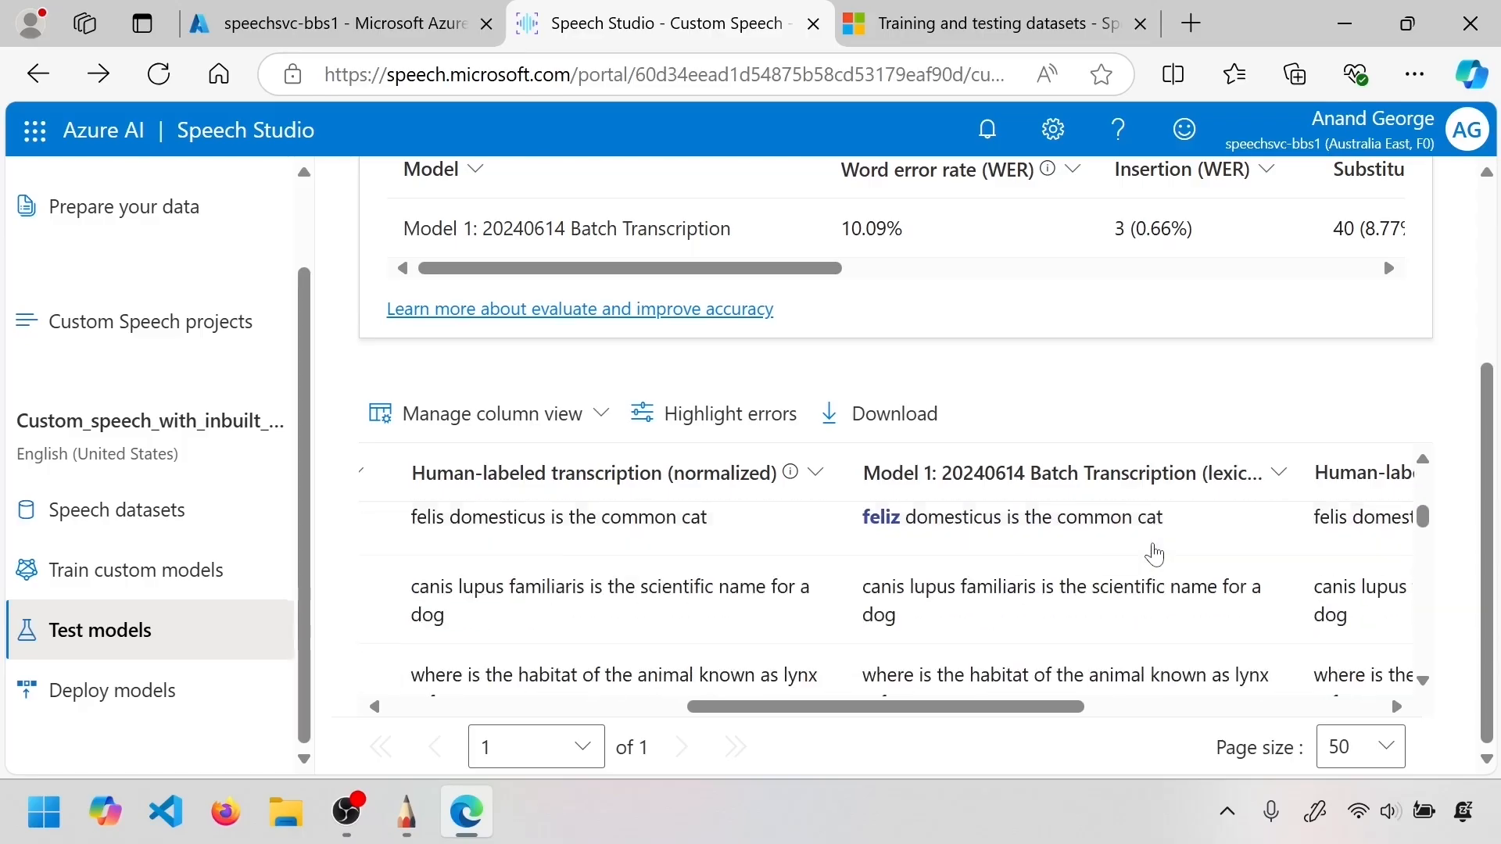
scroll(1155, 554, "down", 2)
scroll(1155, 553, "down", 4)
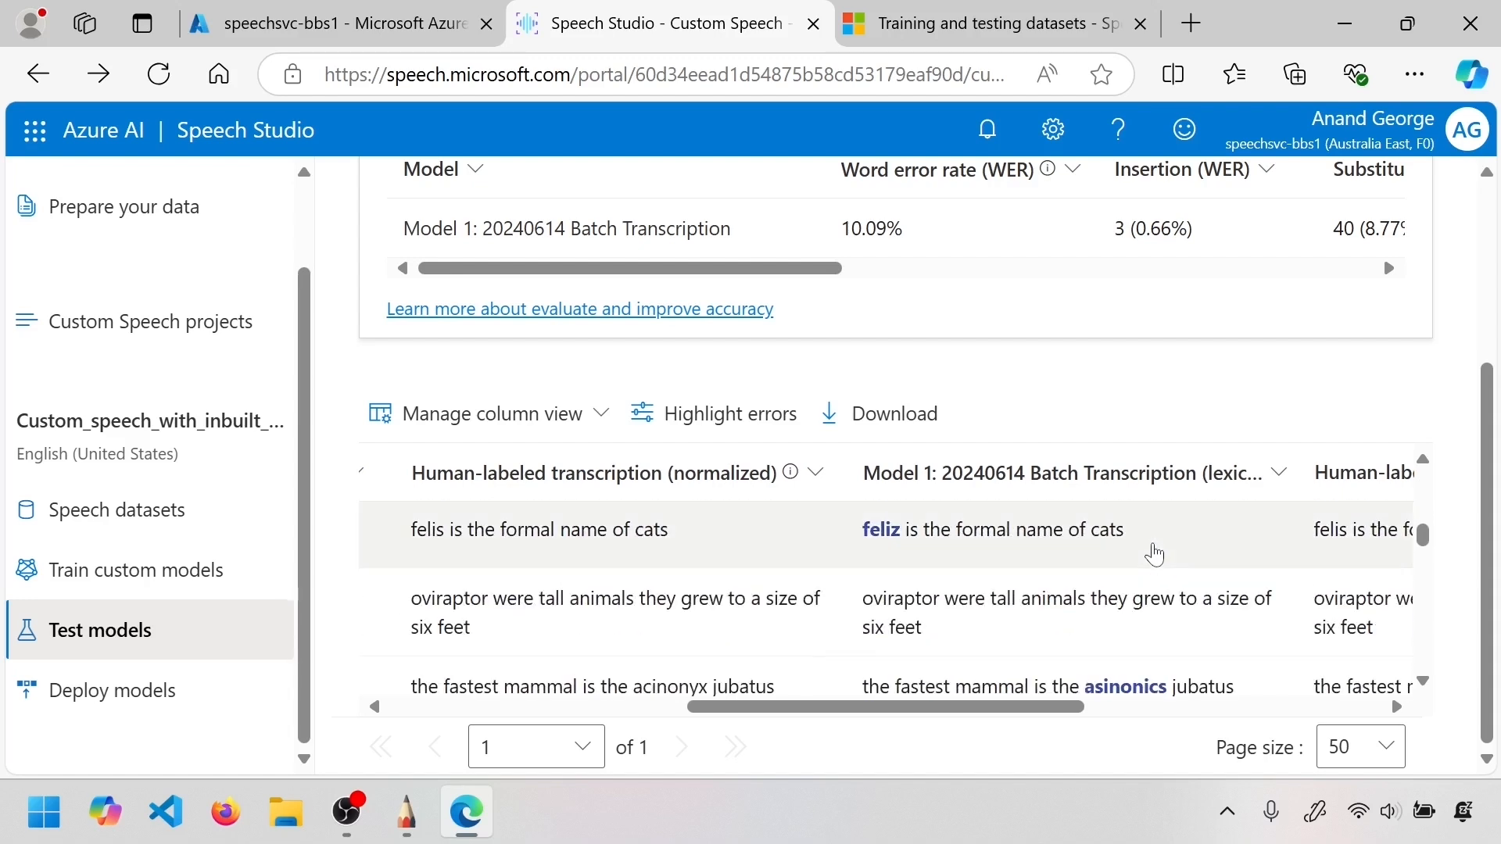
scroll(1065, 606, "down", 4)
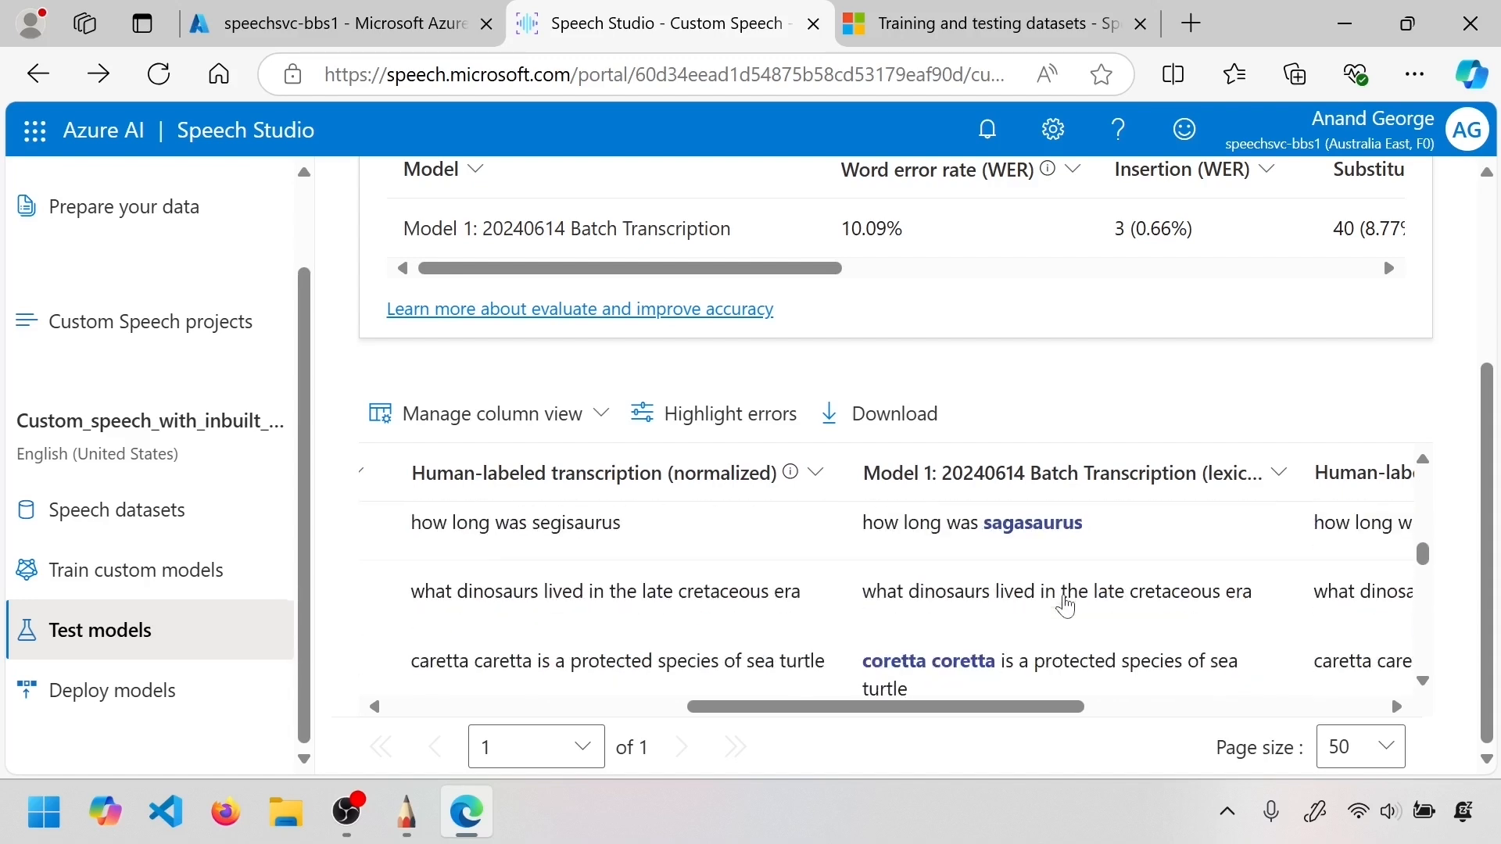
Review the remaining rows of Model 1's lexical transcriptions against the human-labeled text for misrecognized species names
scroll(1064, 606, "down", 2)
scroll(1064, 606, "down", 2)
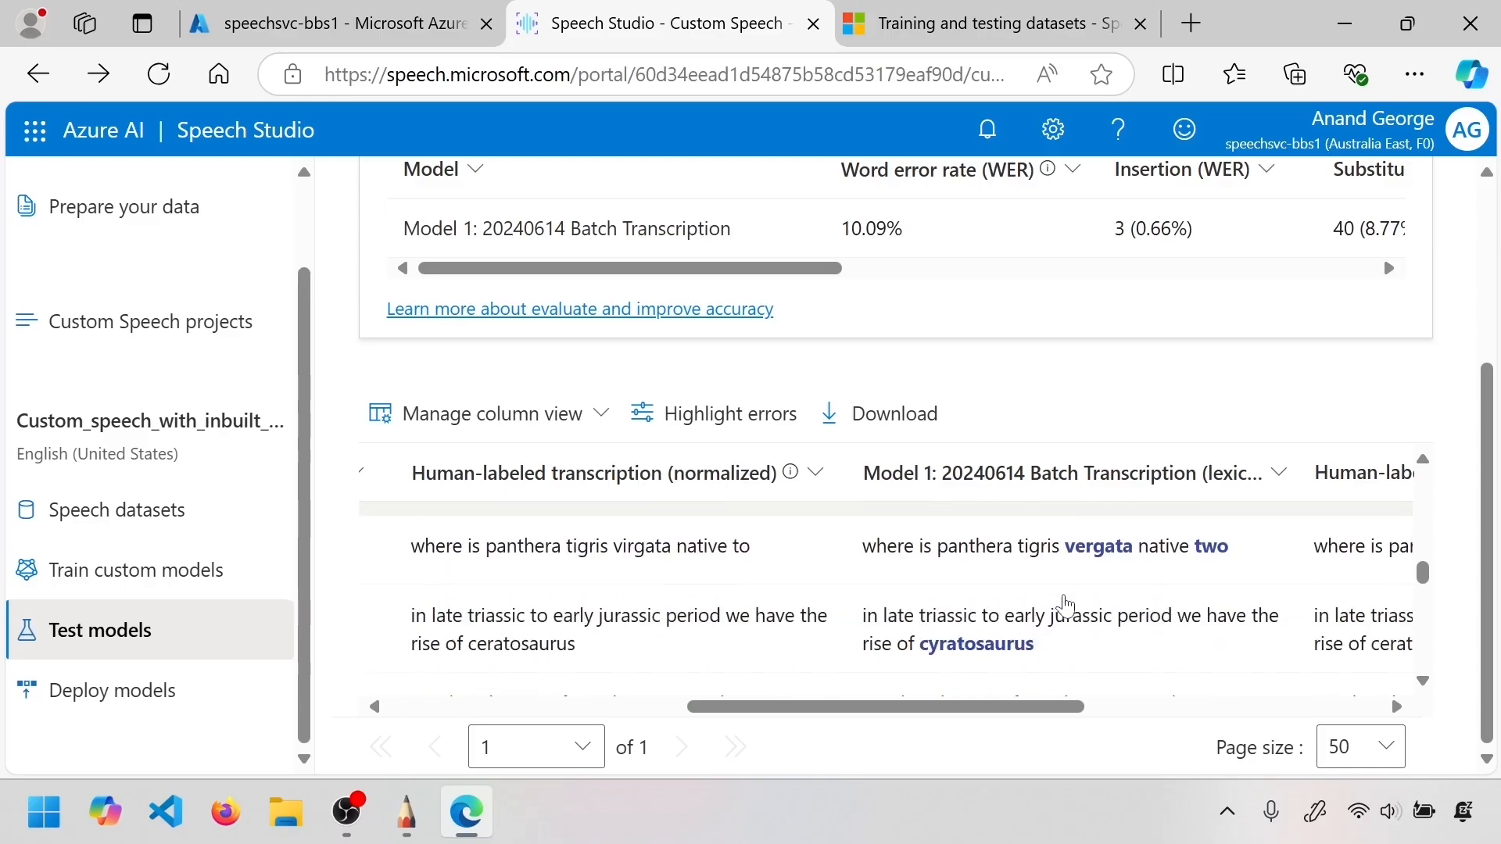
scroll(1064, 606, "down", 4)
scroll(1064, 606, "down", 6)
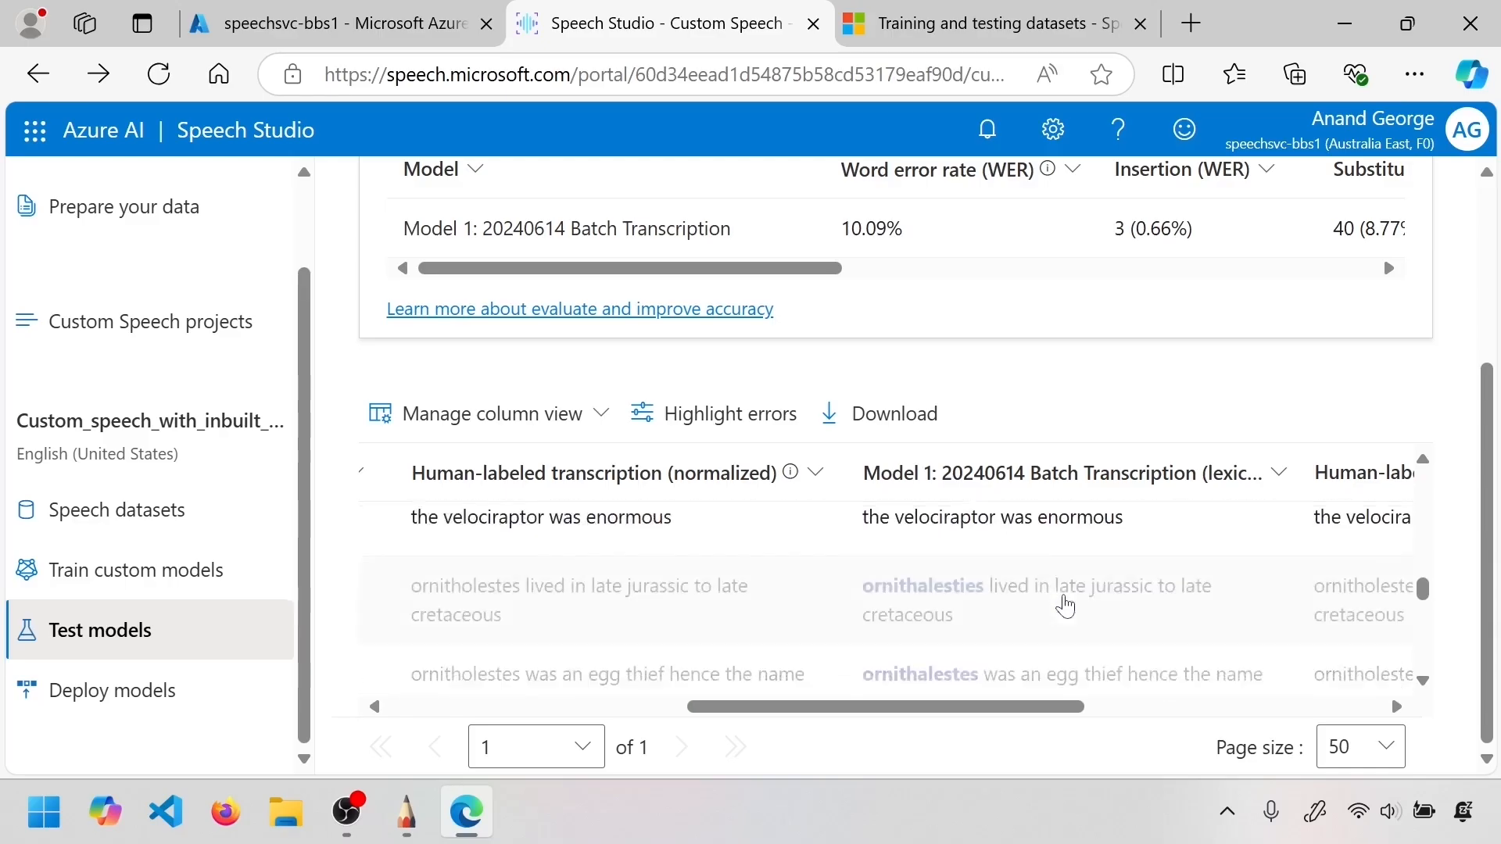
scroll(1065, 602, "up", 2)
scroll(1065, 602, "down", 3)
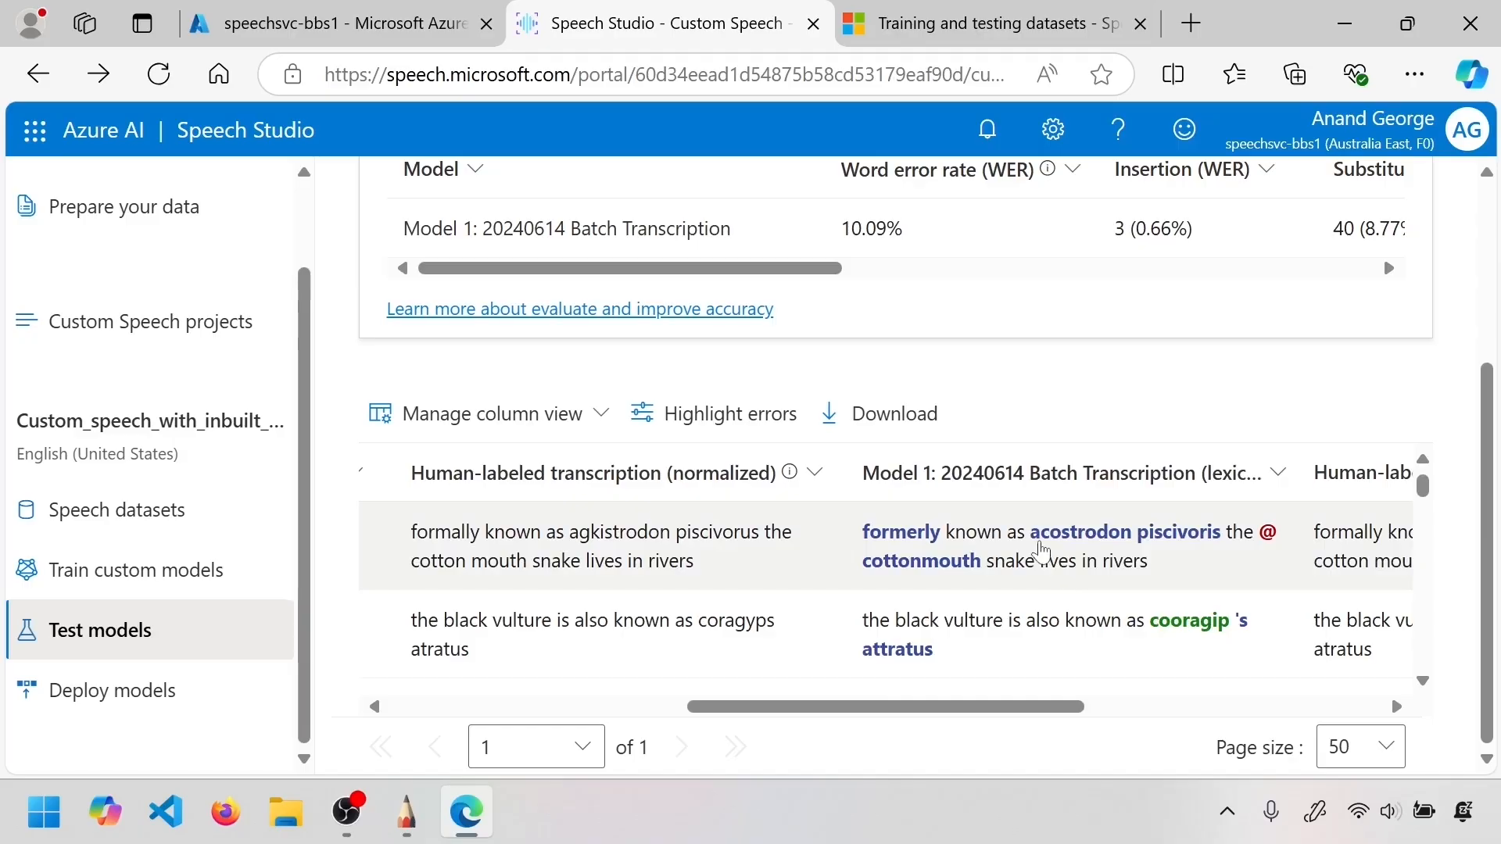
Examine the insertion, substitution, deletion and token error rate columns for Model 1 in the test summary
scroll(1042, 555, "up", 2)
scroll(931, 406, "right", 3)
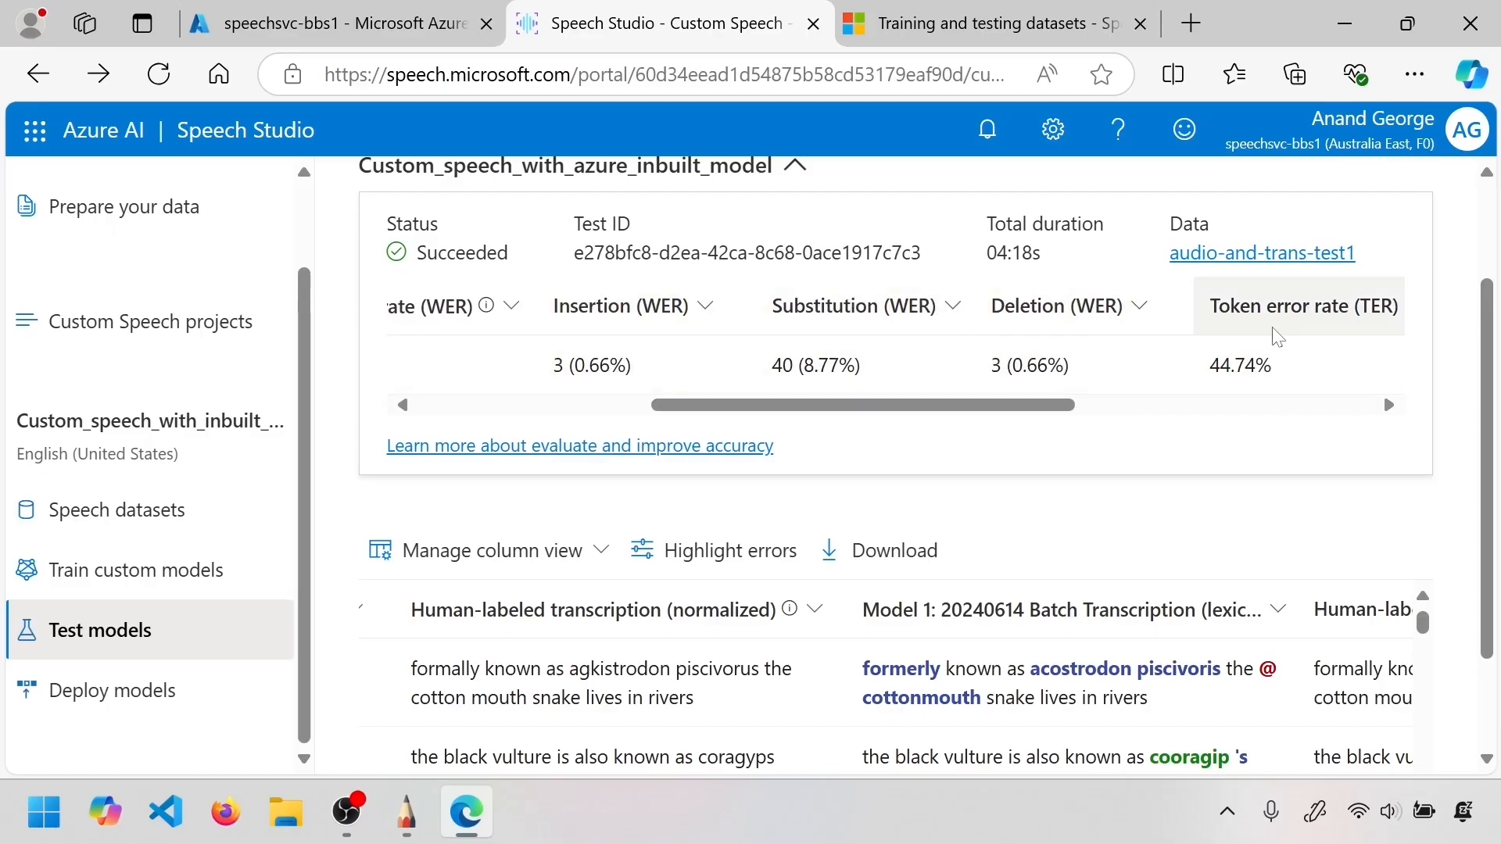
left_click_drag(1030, 411, 1330, 408)
left_click_drag(1147, 413, 695, 422)
left_click_drag(790, 412, 1055, 409)
scroll(1073, 502, "down", 3)
scroll(1049, 548, "down", 2)
scroll(1006, 604, "up", 4)
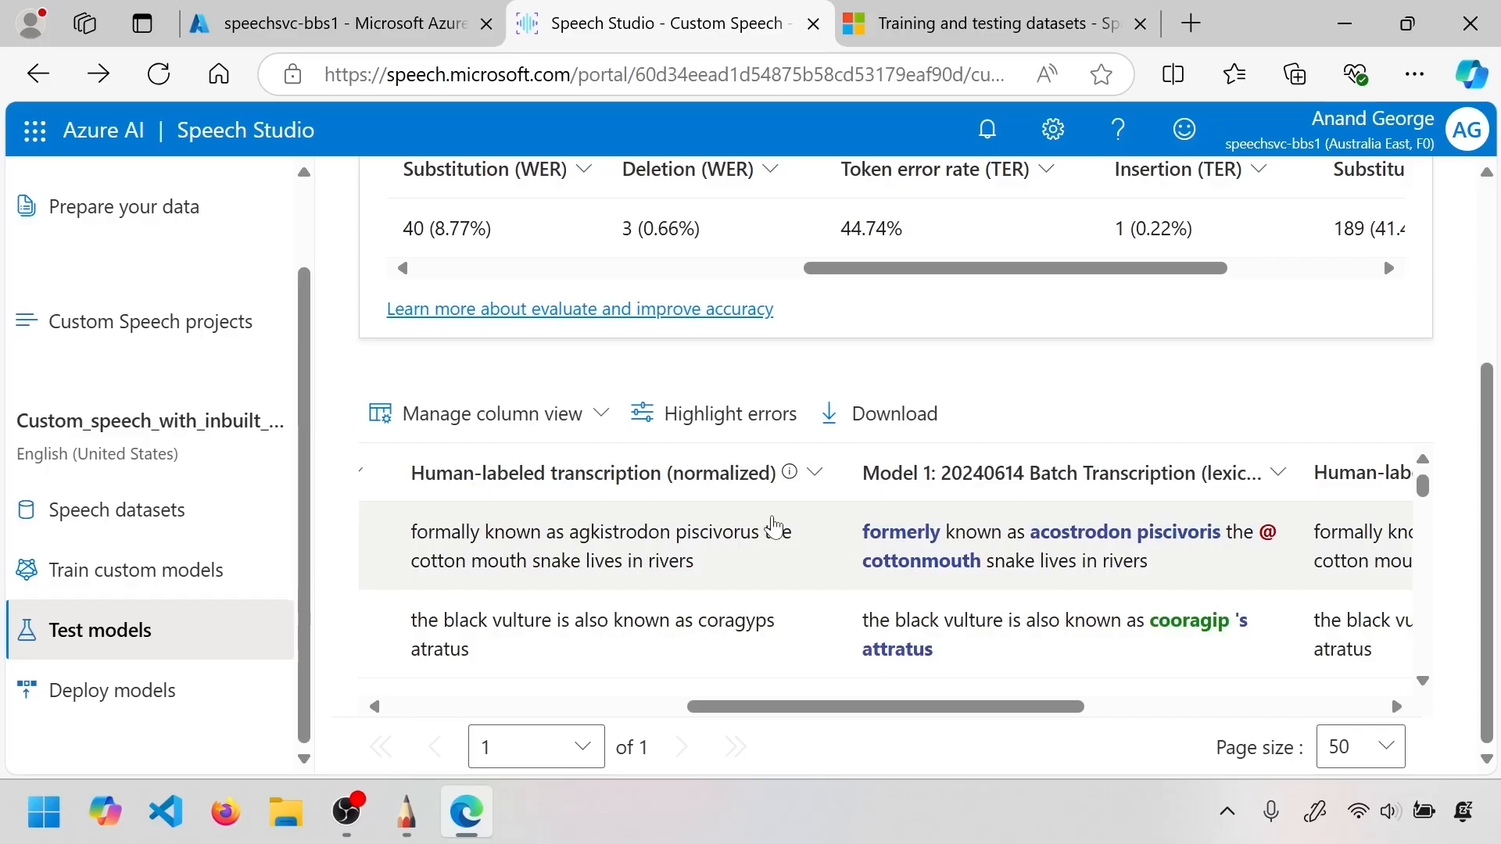
Return to the model tests list, open the test-1 results and highlight the word error rate of My_Custom_speech_Model
scroll(774, 529, "up", 3)
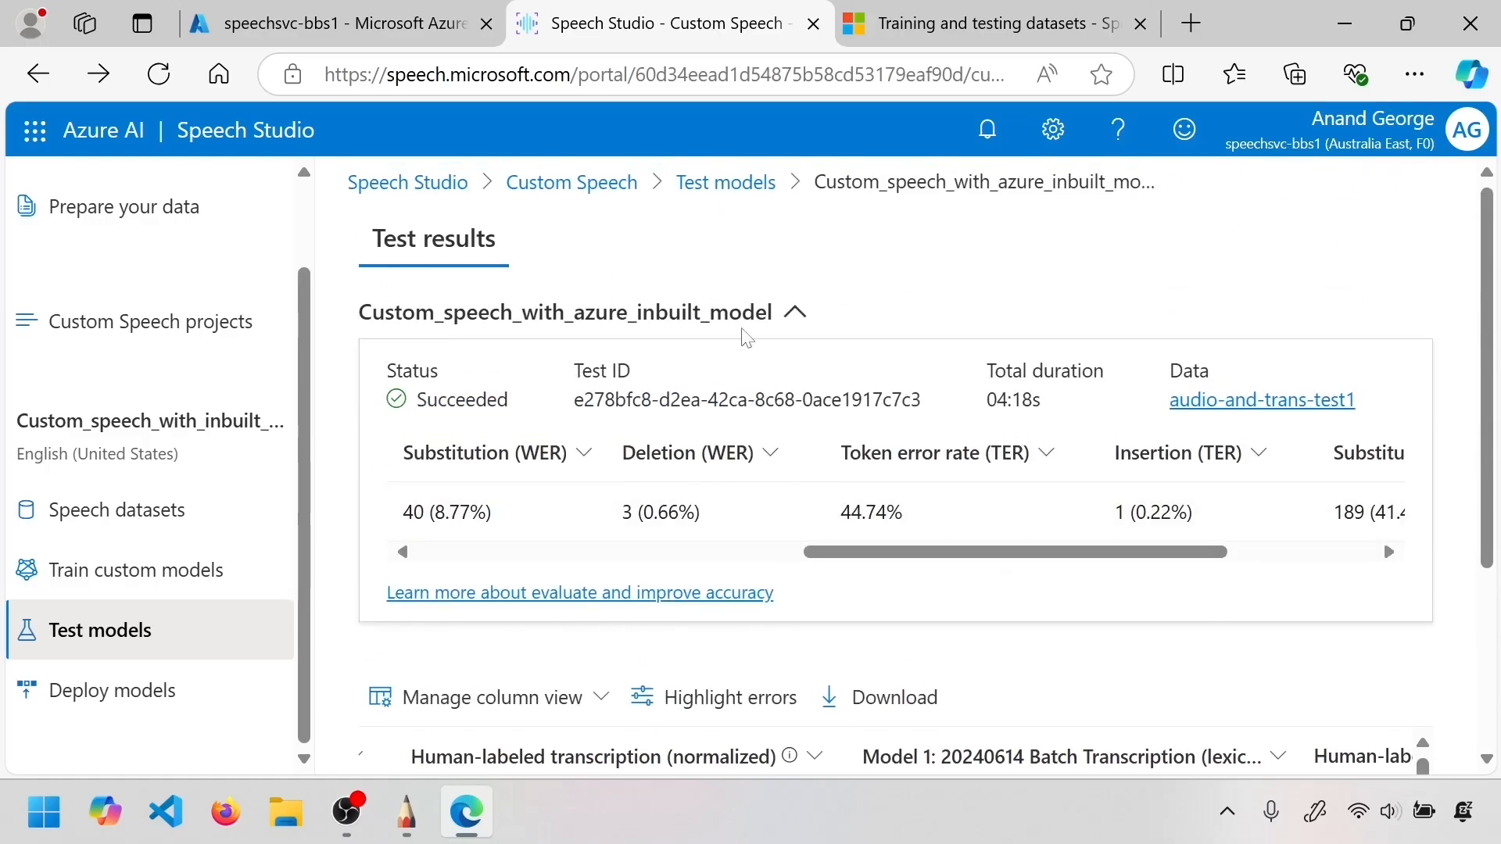
left_click(745, 193)
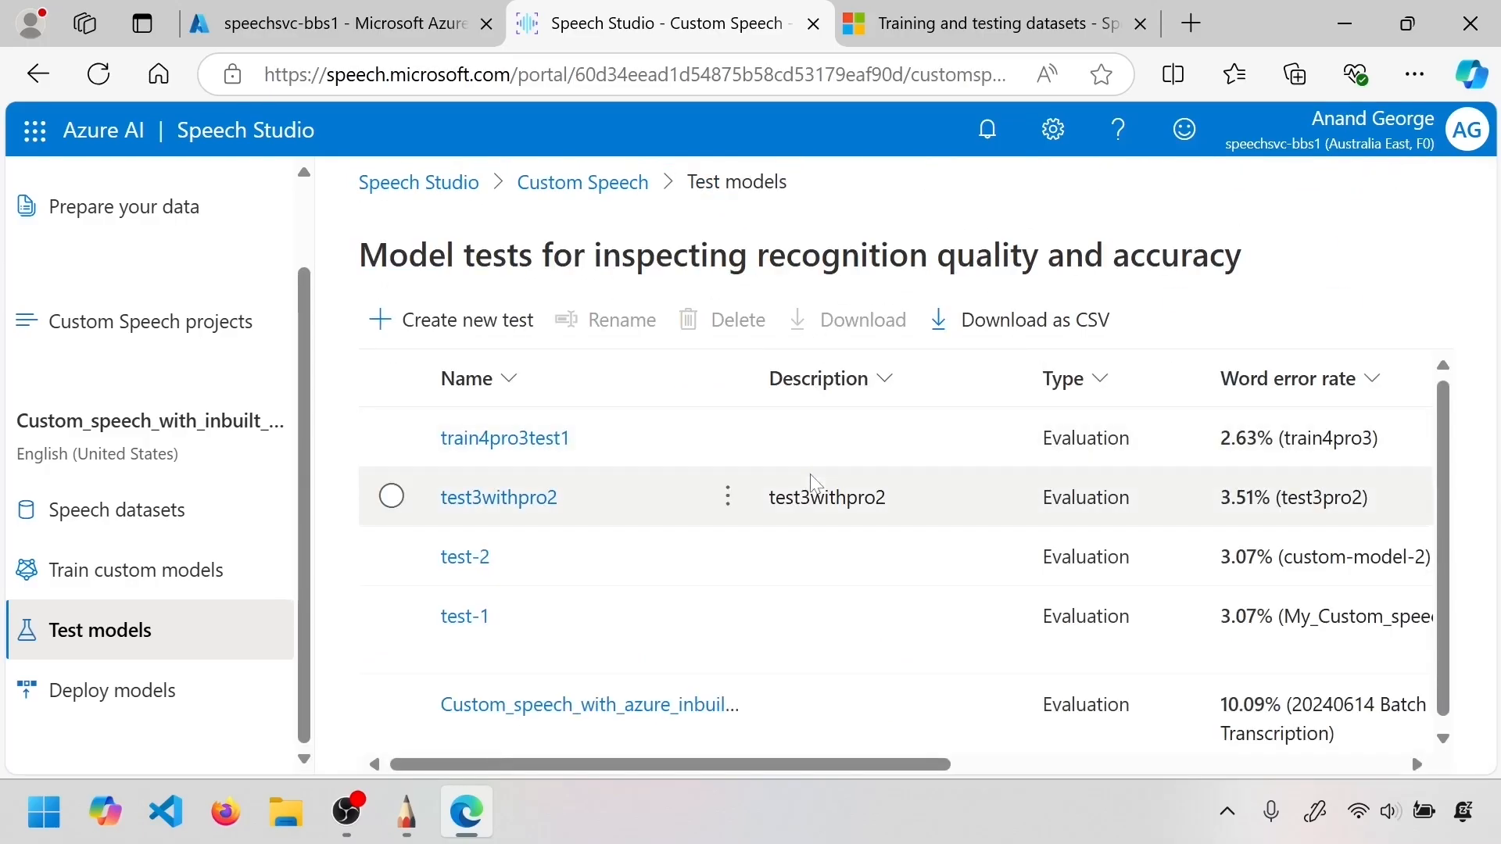
left_click(458, 623)
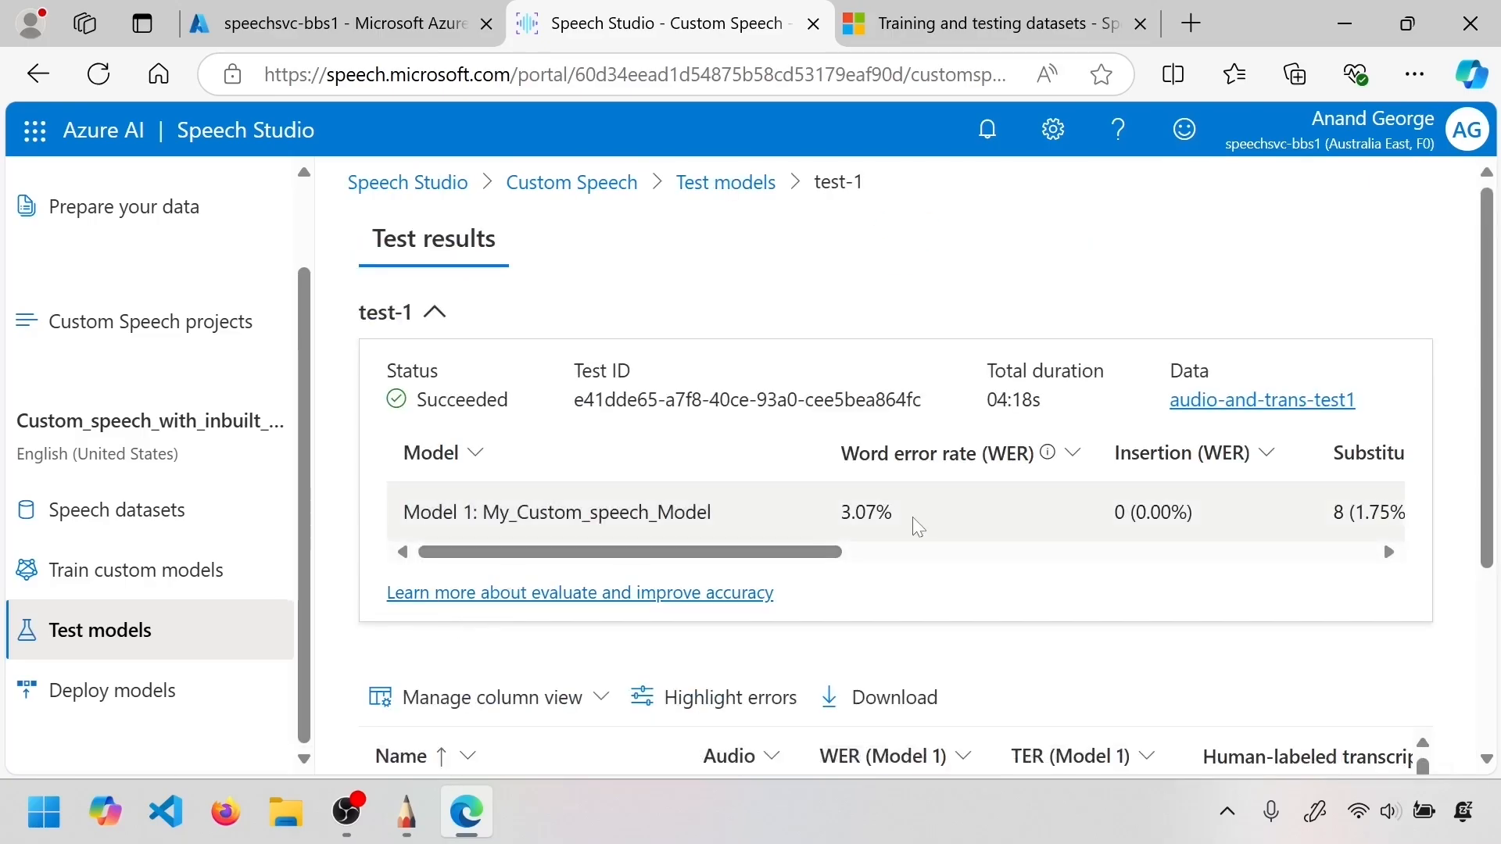
left_click_drag(891, 520, 839, 516)
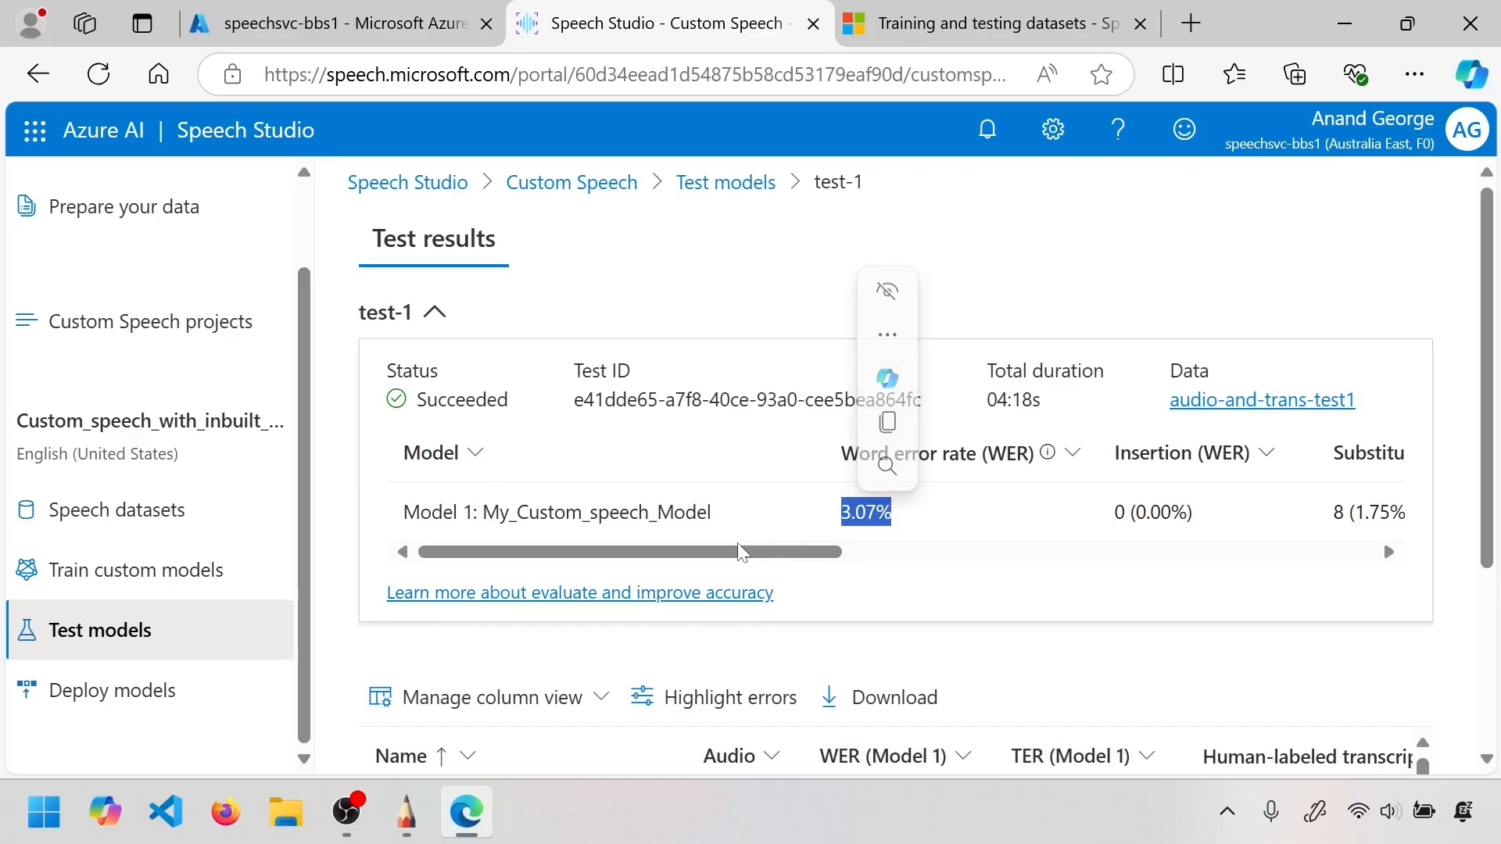
mouse_move(743, 558)
left_mouse_down()
mouse_move(773, 557)
mouse_move(761, 547)
left_mouse_up()
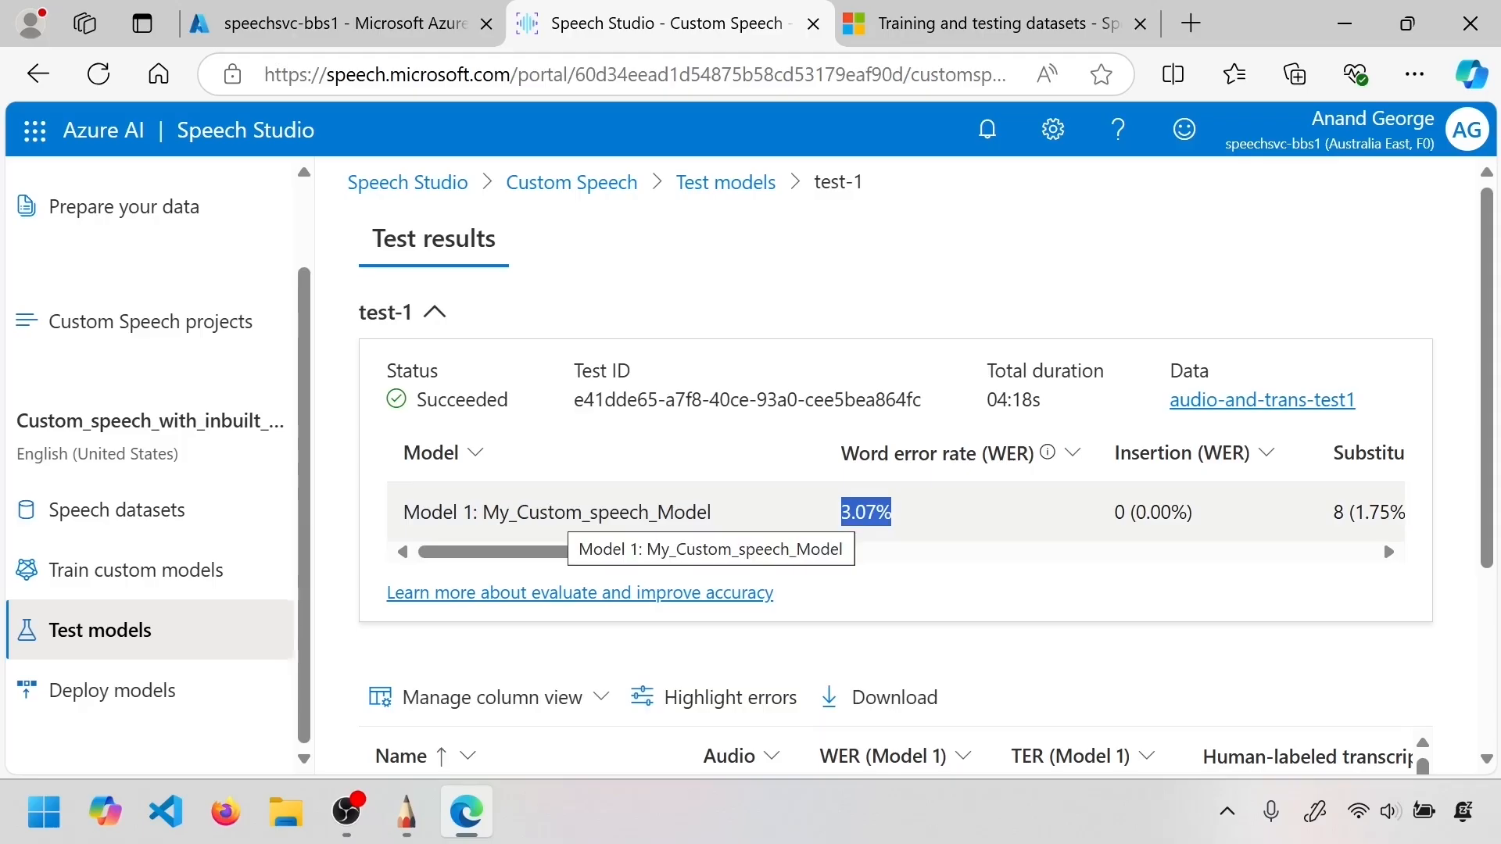
left_click(727, 520)
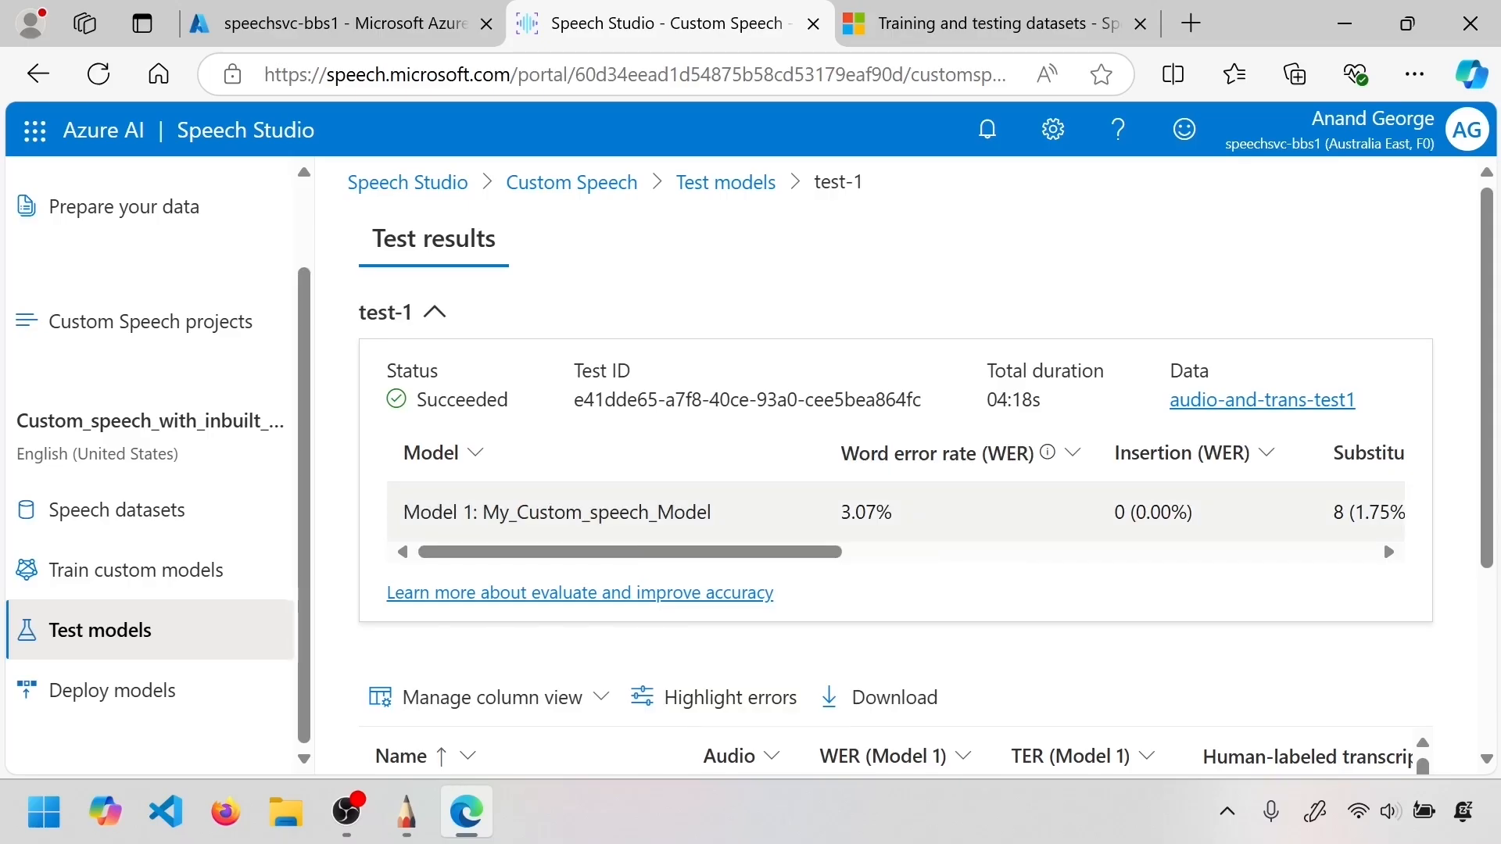
Open My_Custom_speech_Model among the trained custom models and read through its plain-text-data training dataset
left_click(174, 572)
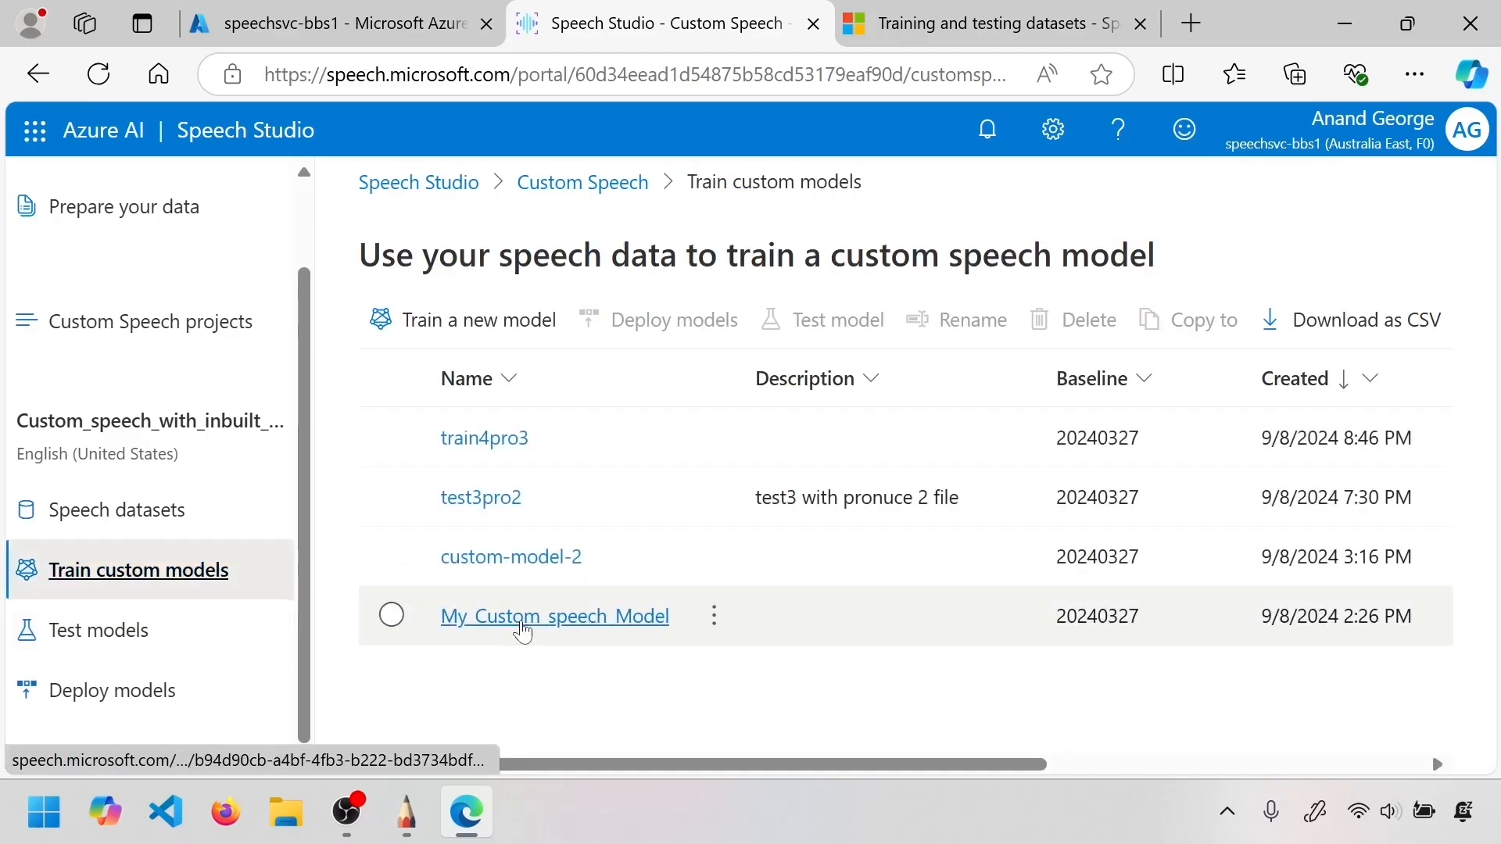
left_click(523, 629)
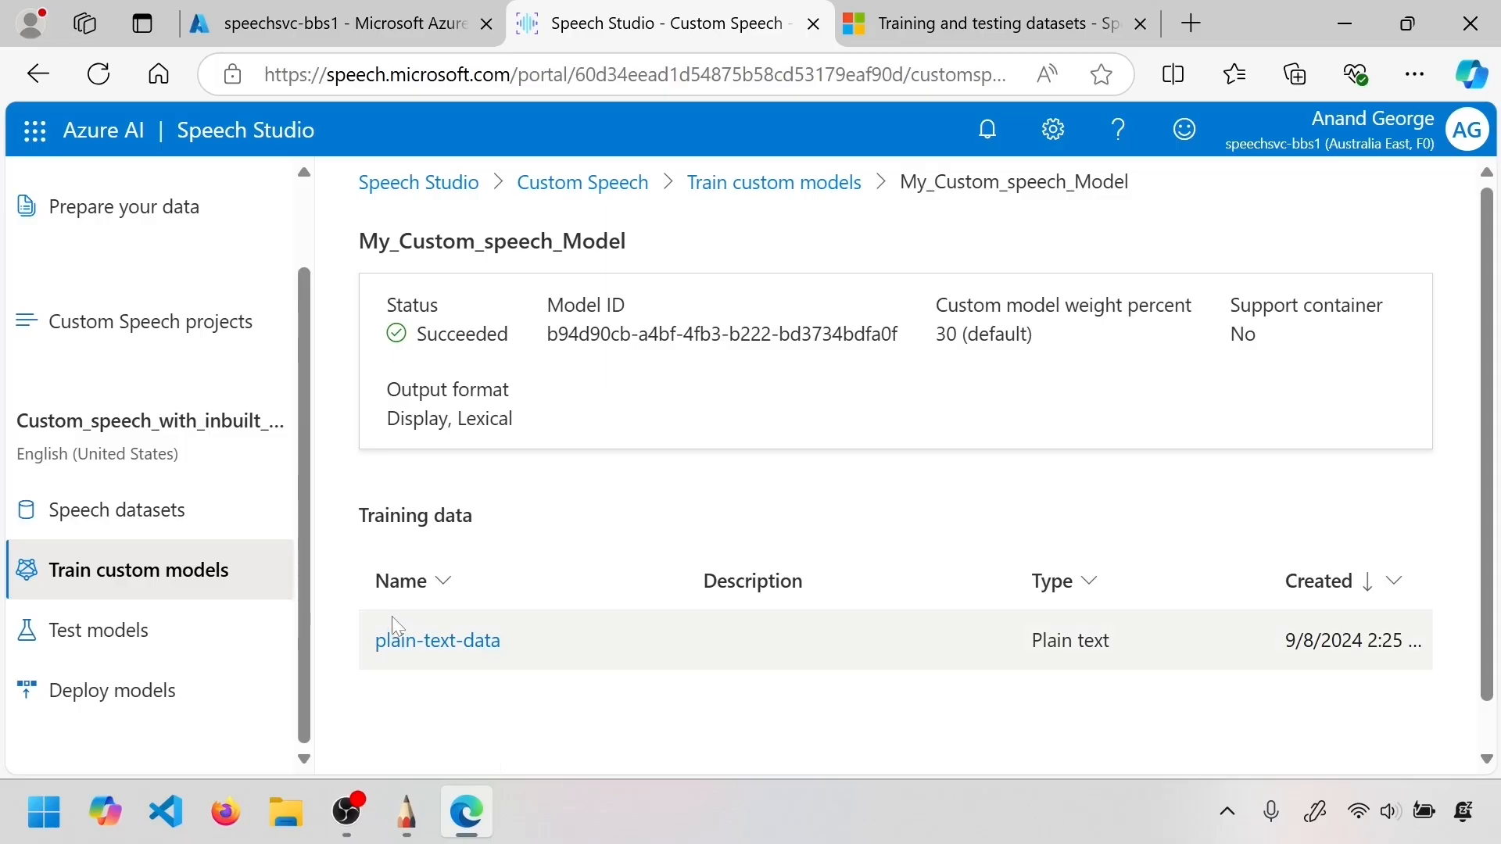
left_click(404, 644)
scroll(479, 596, "down", 10)
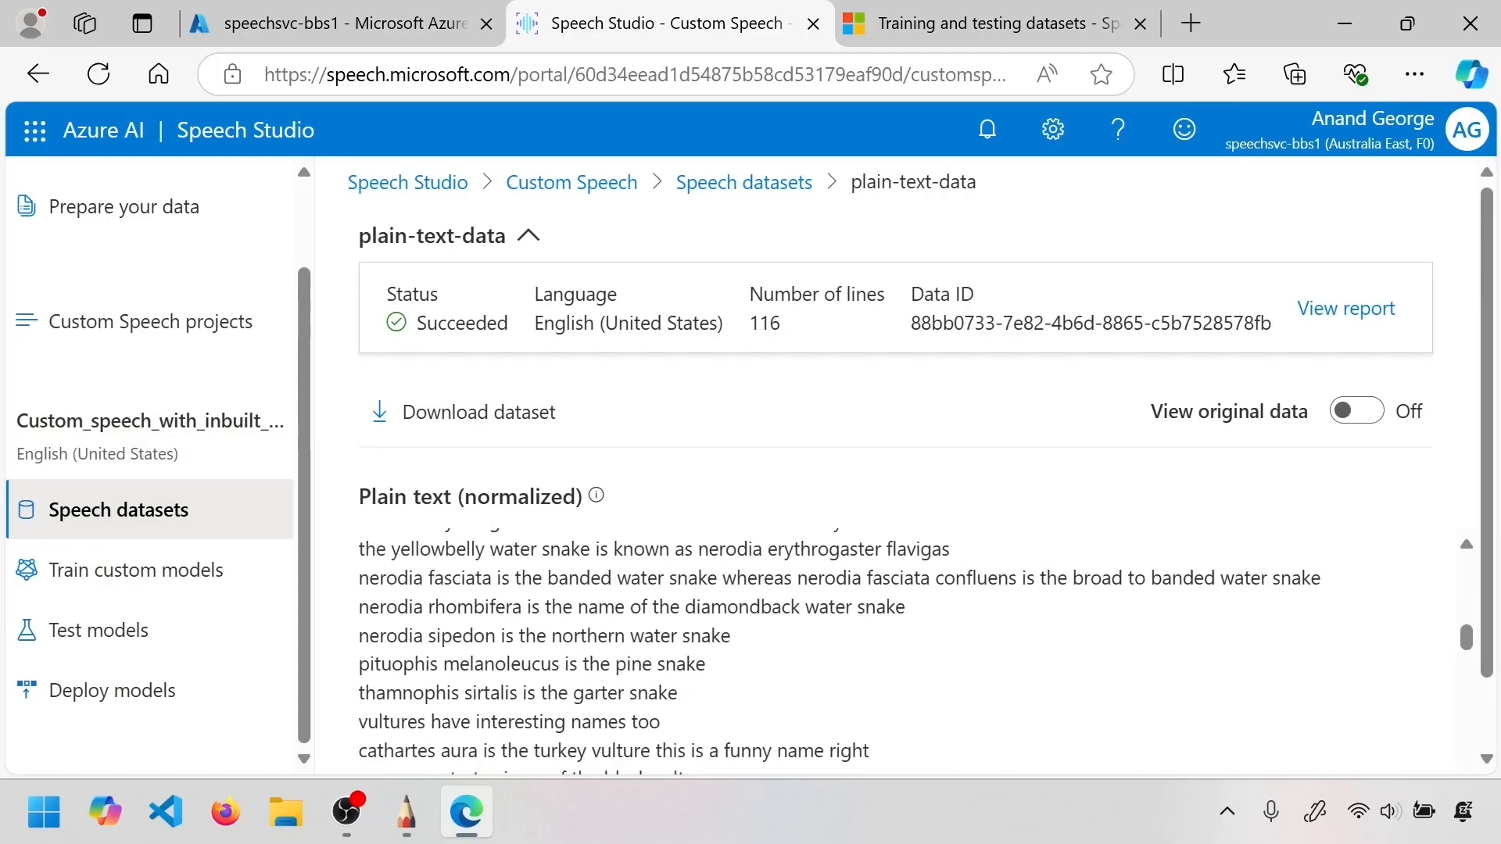
Reopen the test-1 results from the model tests and highlight the model name and its word error rate
left_click(219, 625)
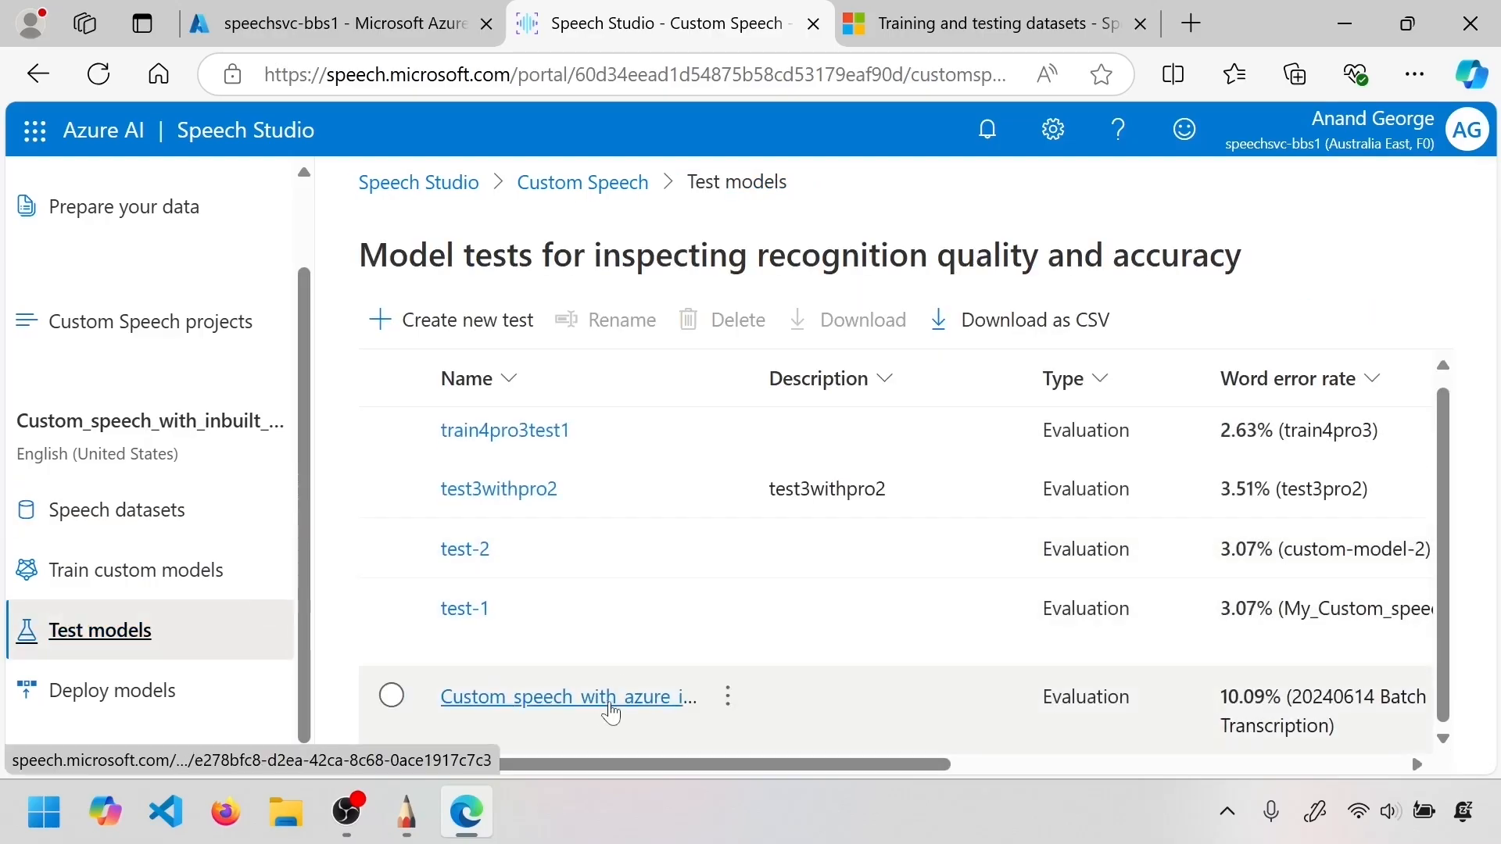
left_click(466, 608)
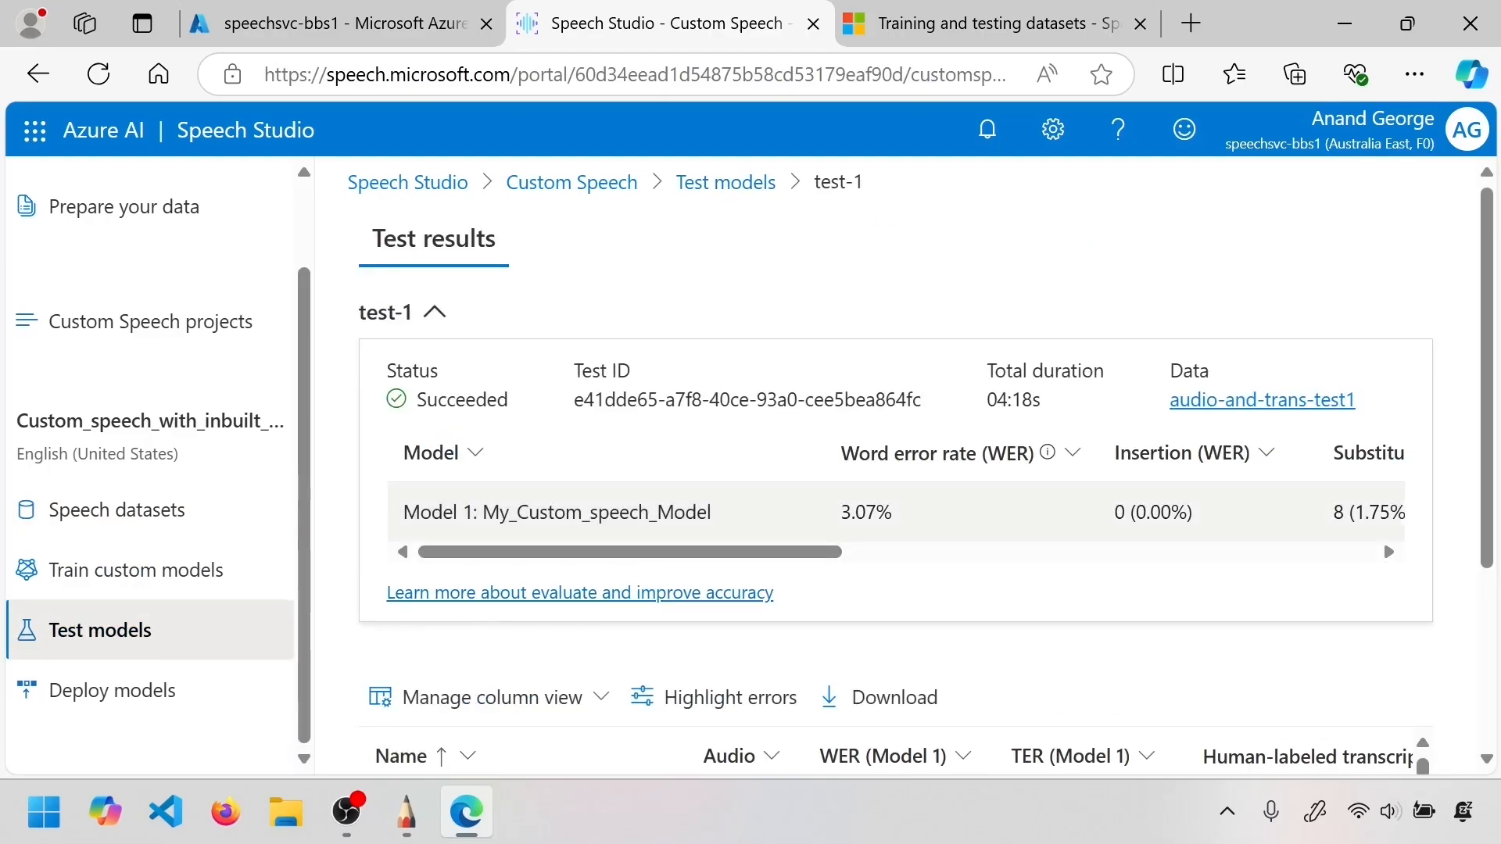
left_click_drag(712, 512, 500, 517)
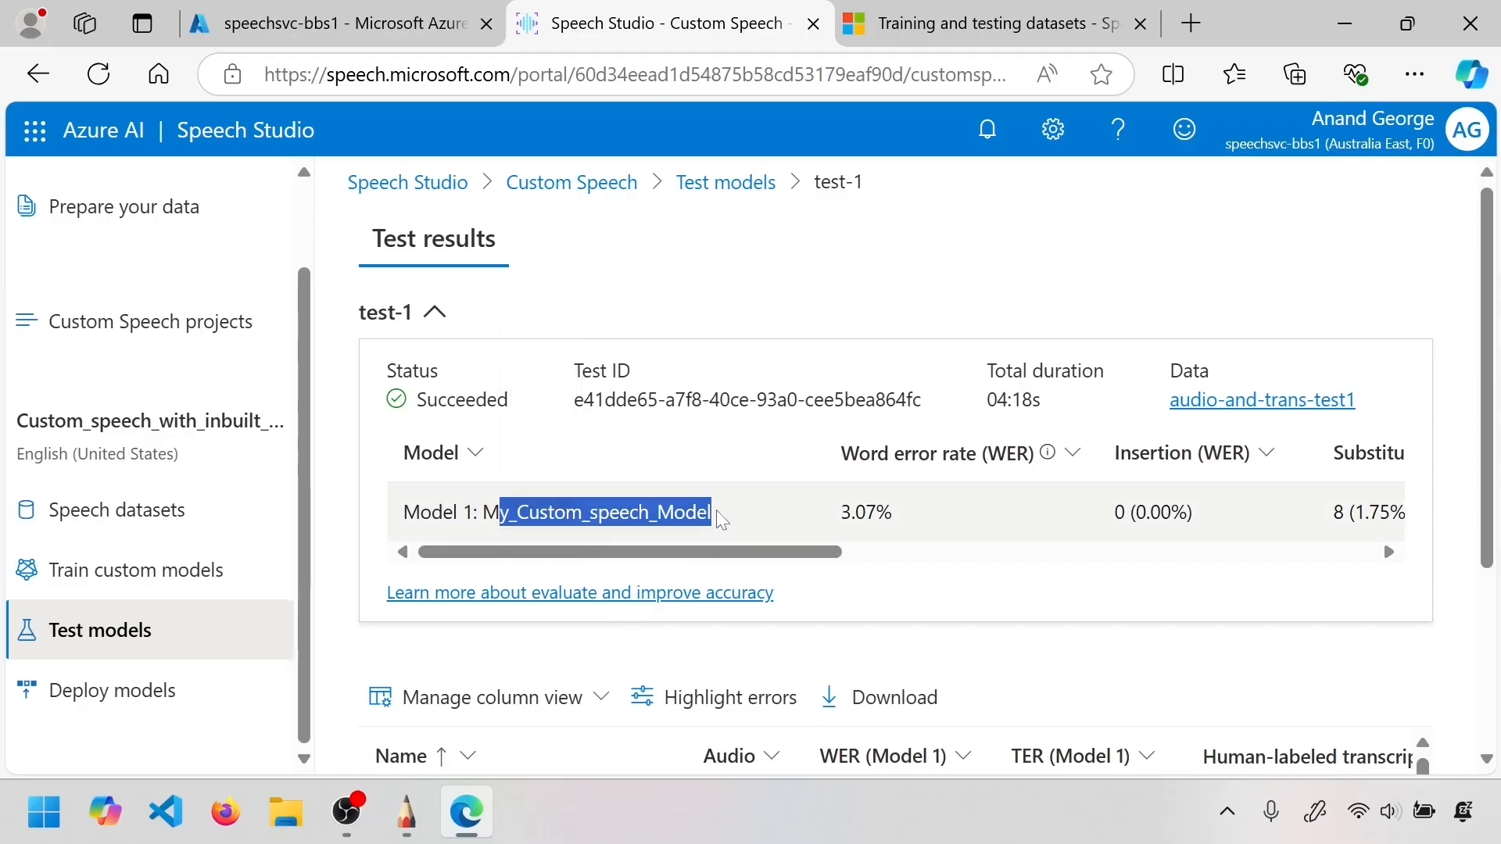
scroll(721, 520, "down", 3)
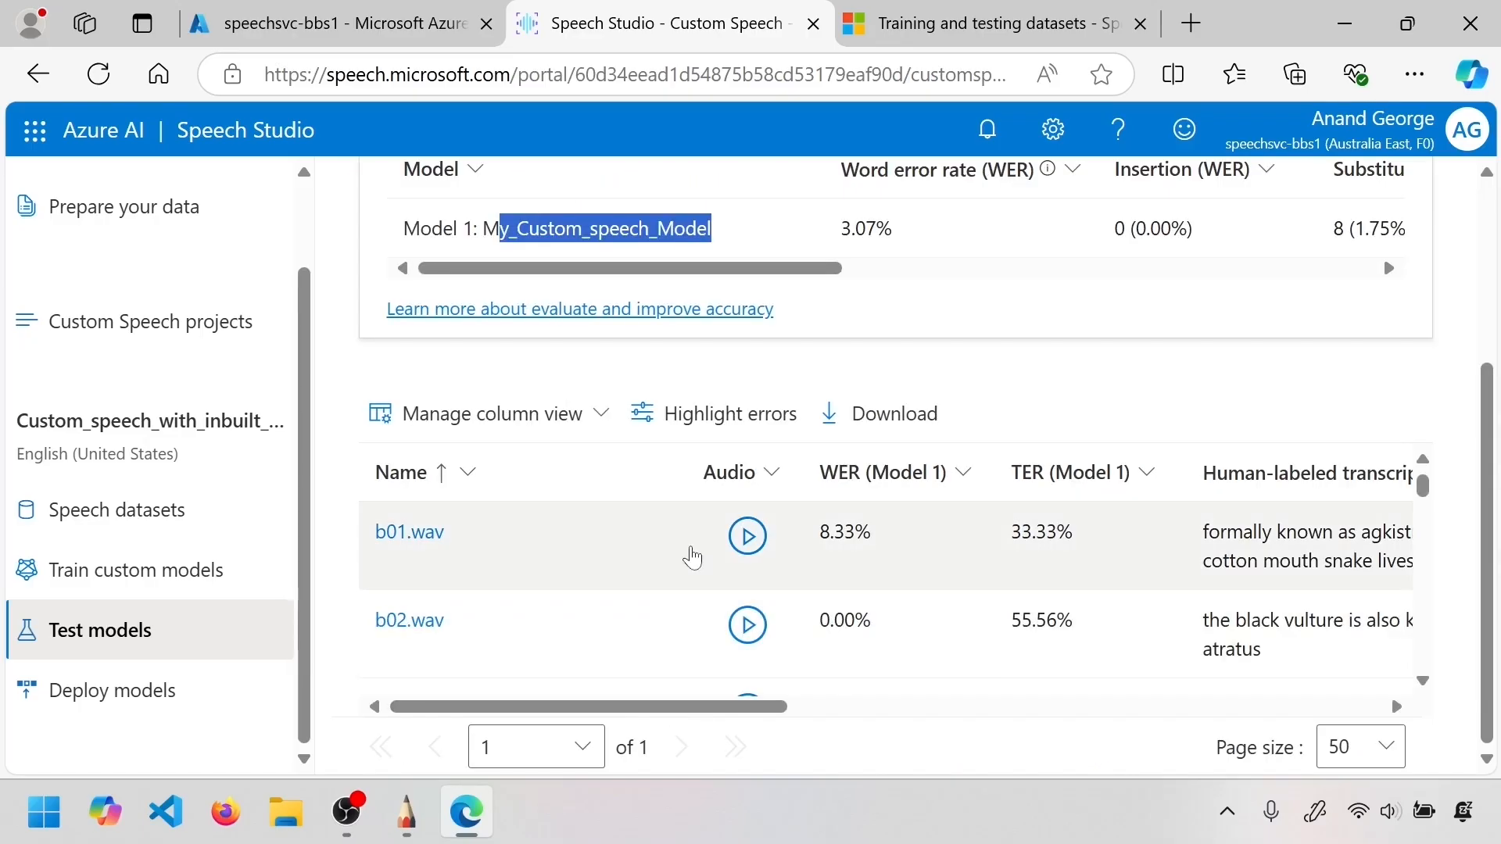
scroll(687, 553, "up", 3)
left_click_drag(898, 510, 838, 504)
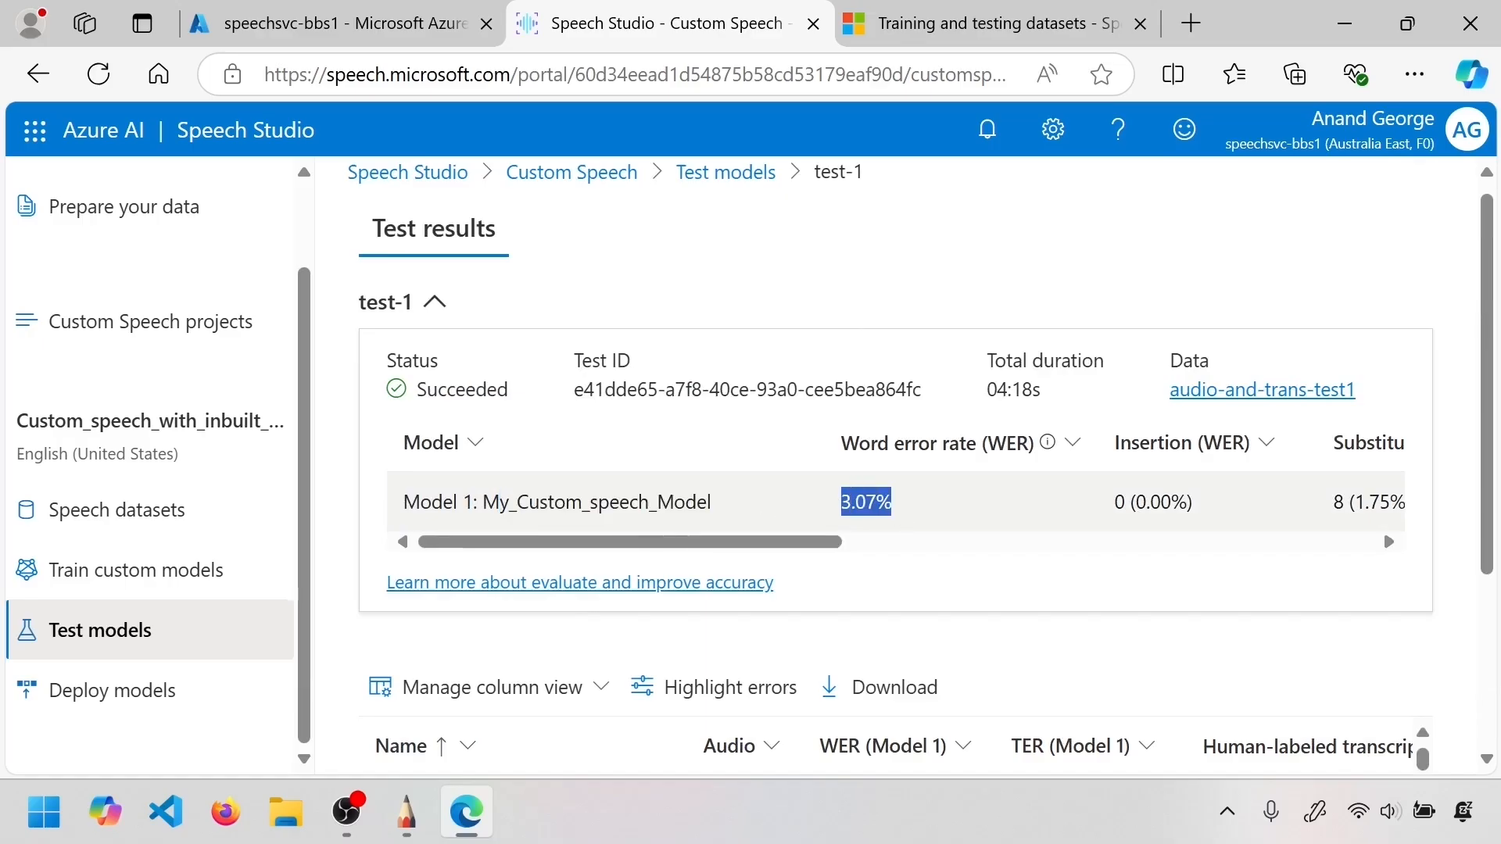
Compare the normalized human-labeled transcriptions with My_Custom_speech_Model's lexical transcriptions in the first half of the test-1 rows
scroll(812, 573, "down", 3)
left_click_drag(643, 704, 921, 707)
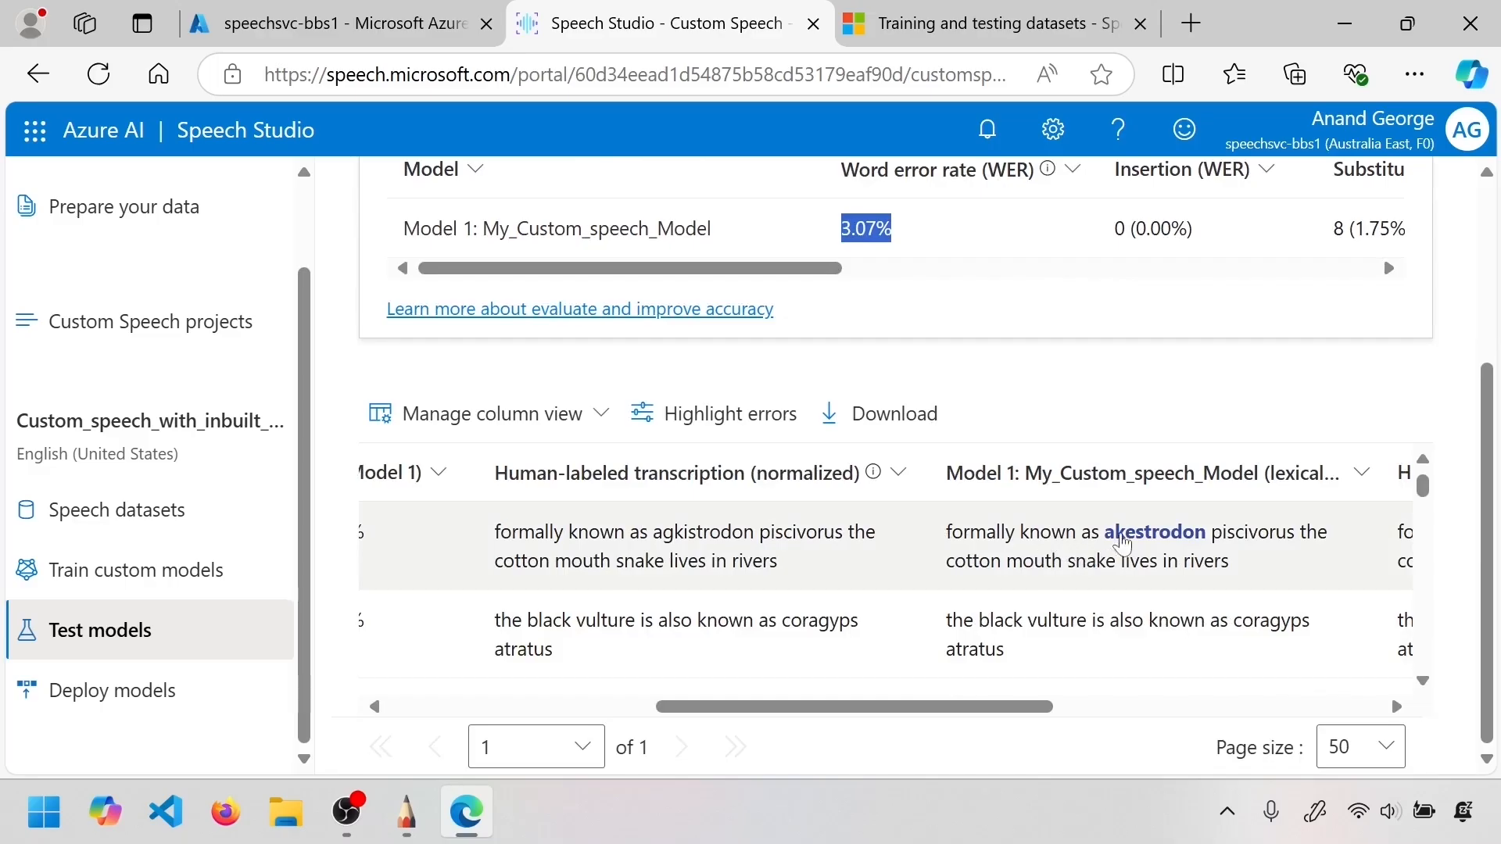
scroll(1130, 540, "down", 5)
scroll(1130, 539, "up", 4)
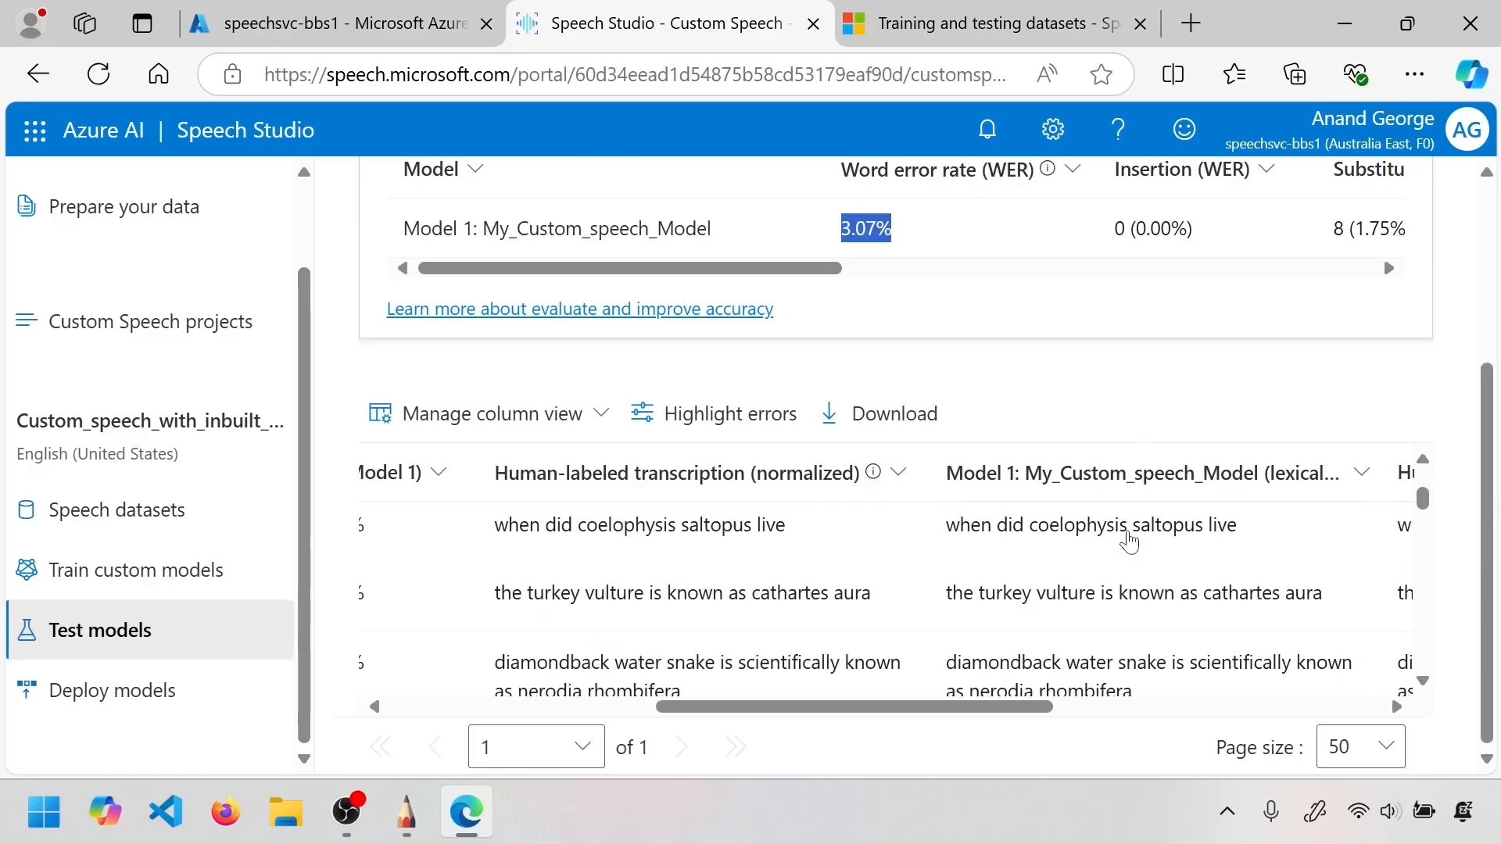
scroll(1129, 539, "up", 2)
scroll(1126, 536, "down", 5)
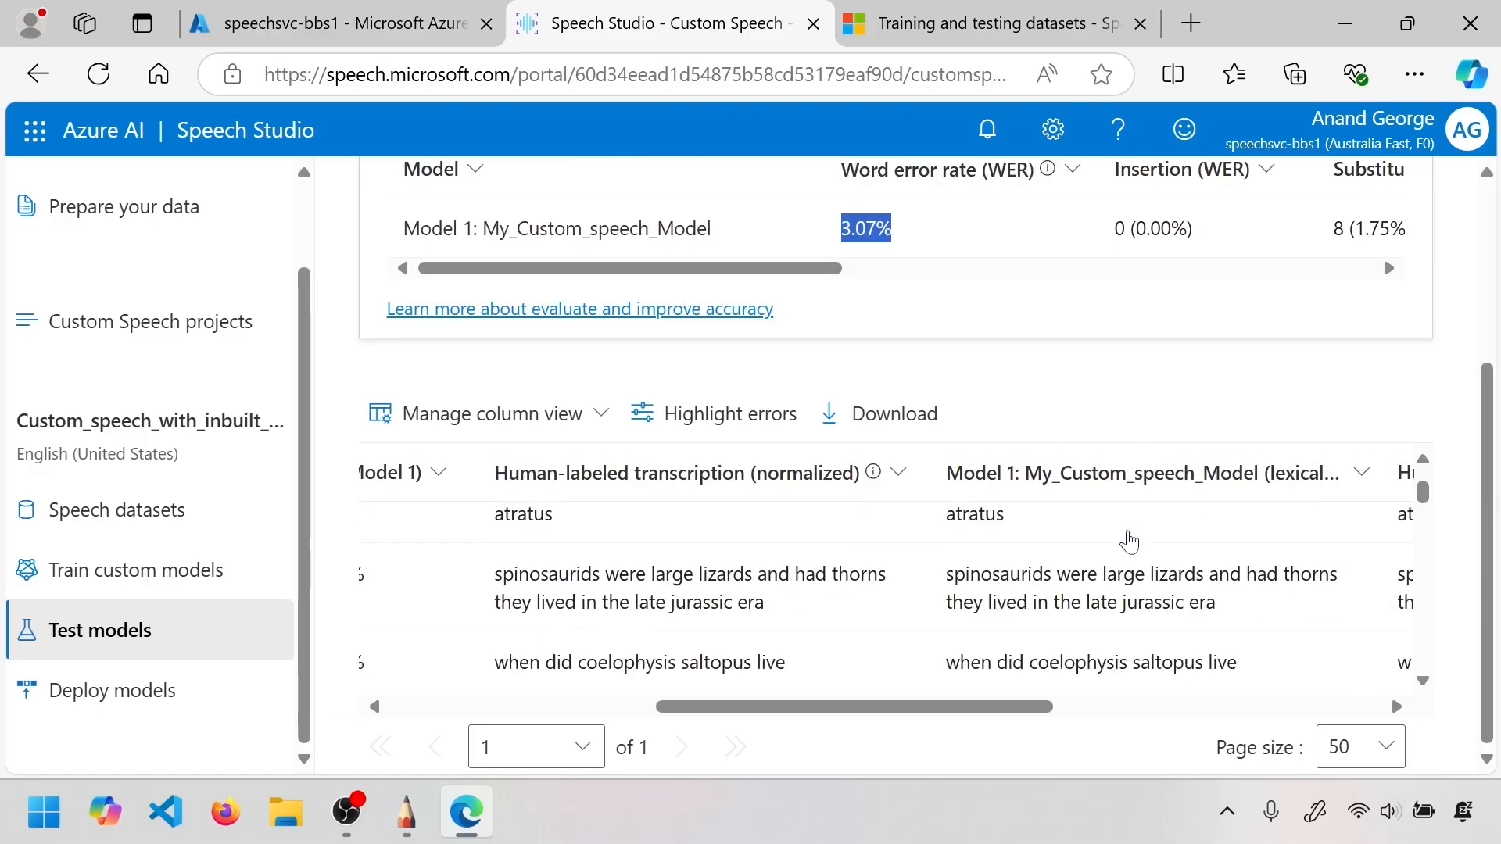
scroll(1094, 592, "down", 8)
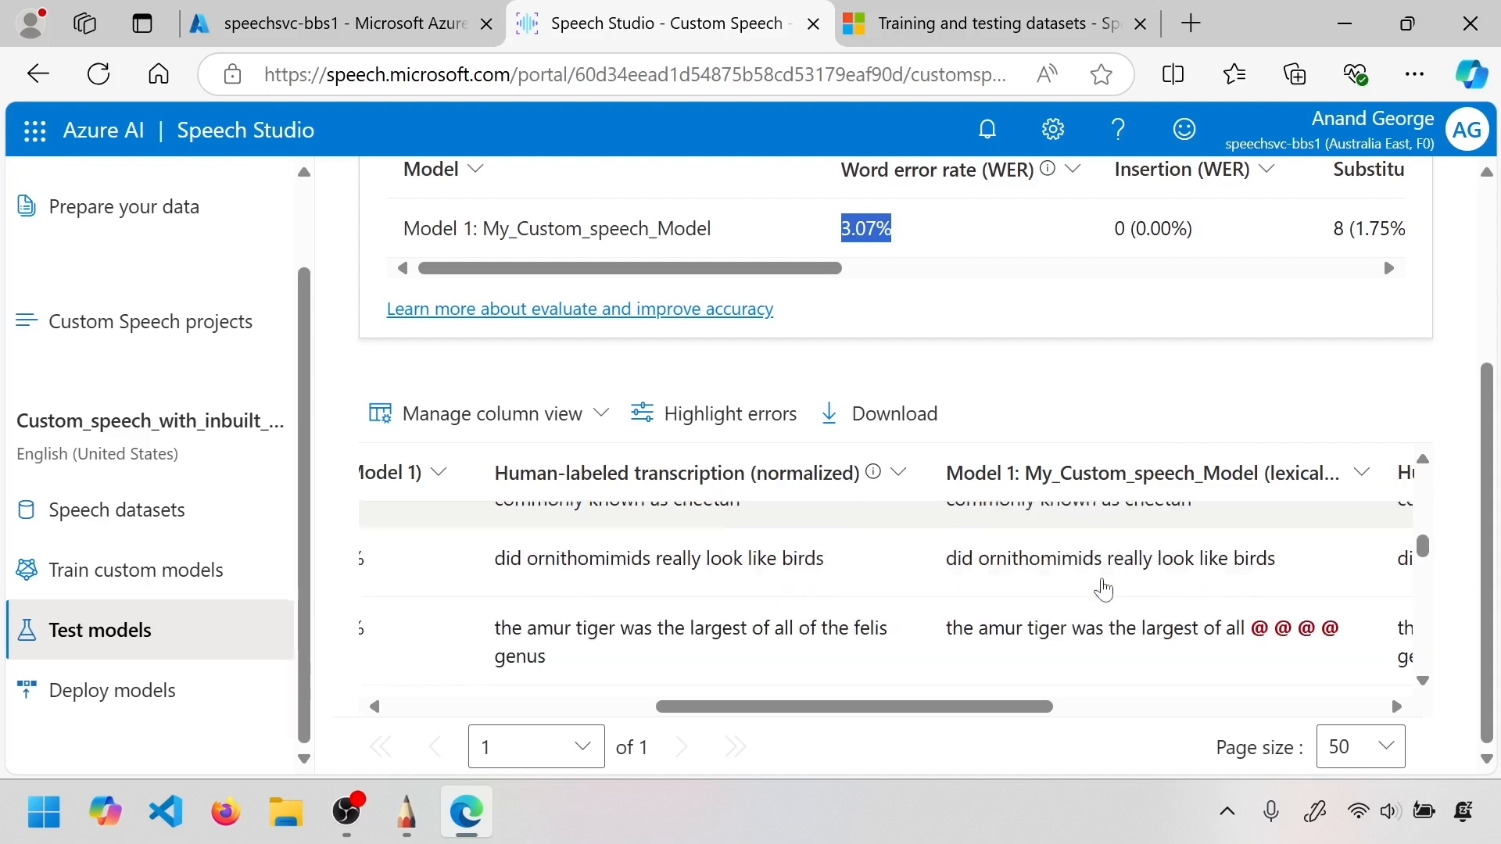
Examine the highlighted recognition errors in the remaining test-1 rows, including the staurikosaurus sentences, and return to the test summary
scroll(1102, 592, "down", 3)
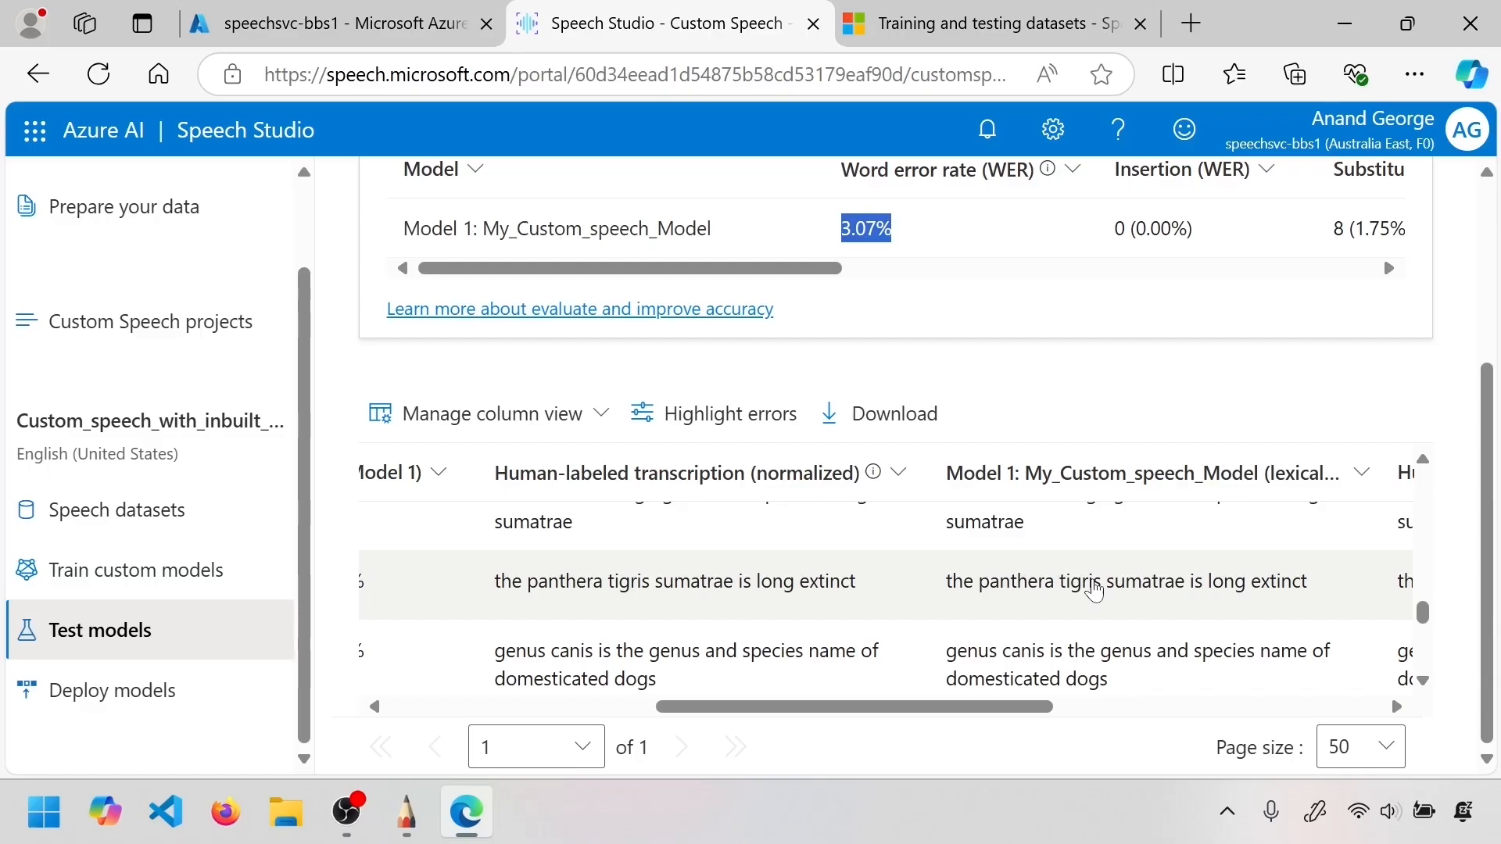
scroll(1092, 590, "down", 5)
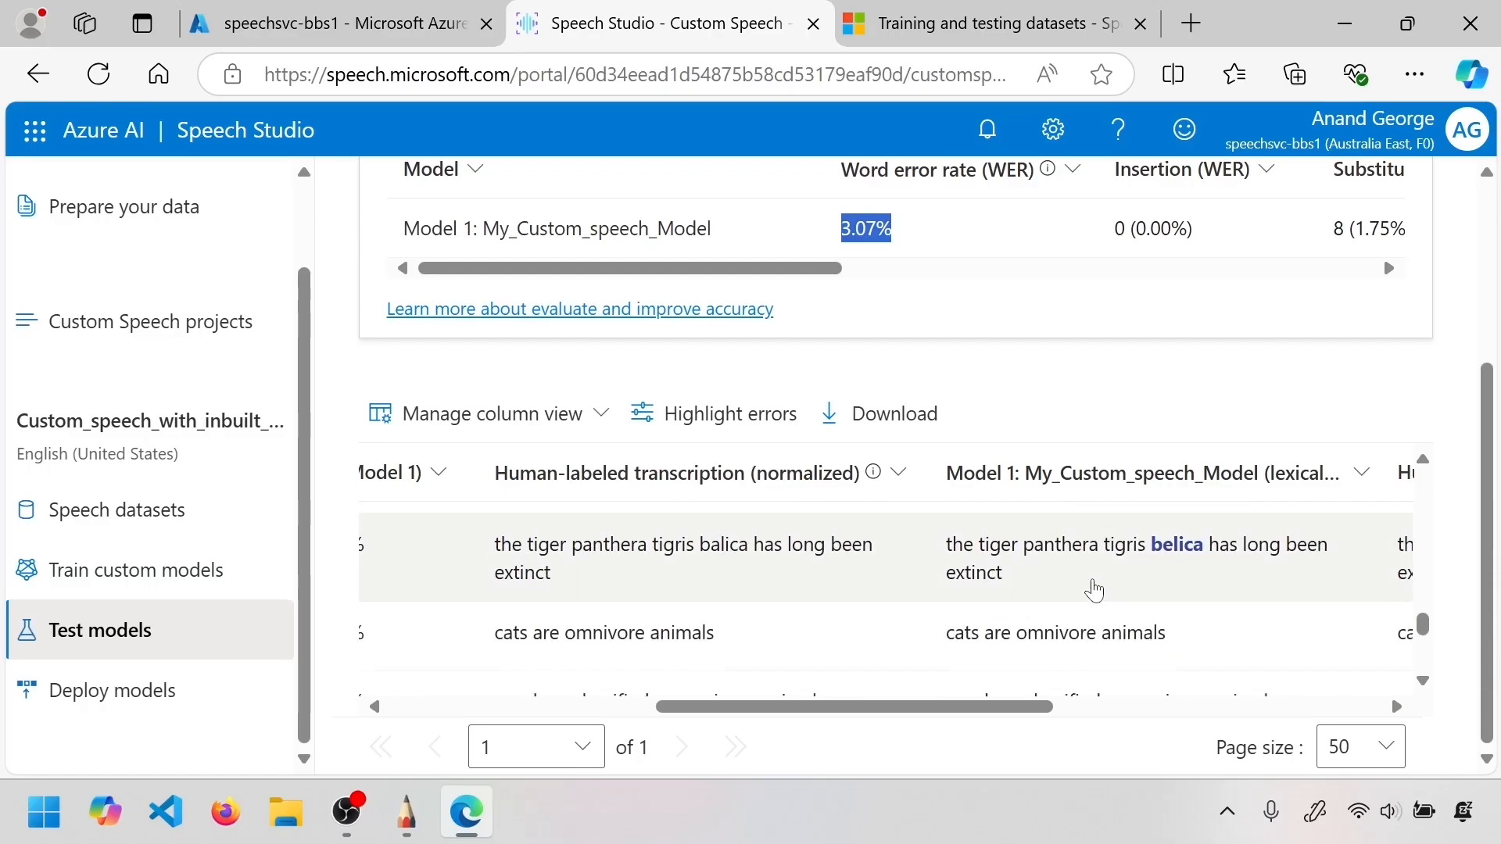
scroll(1092, 592, "down", 5)
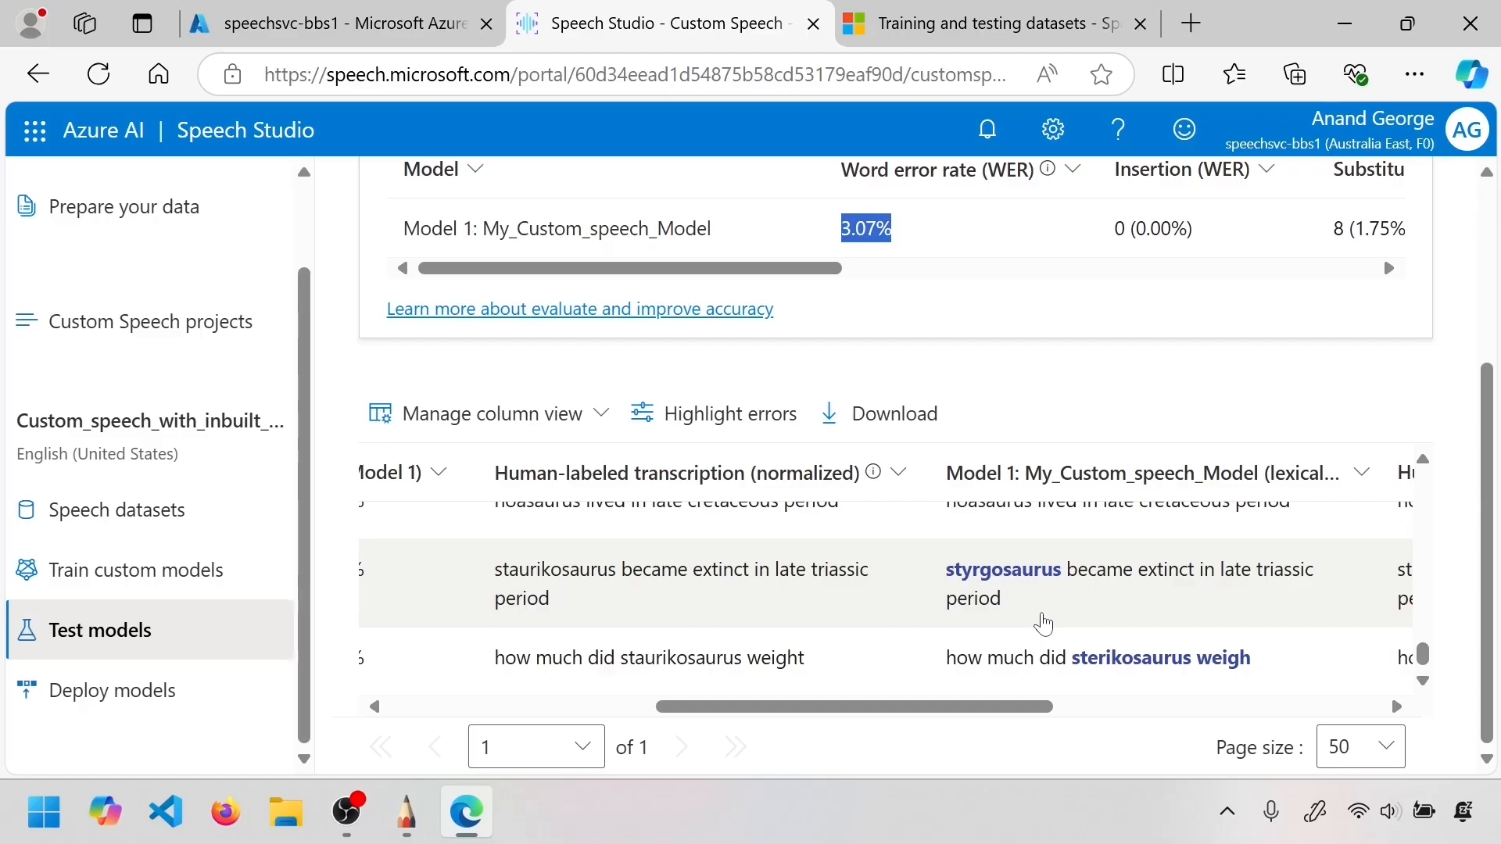
scroll(1043, 623, "up", 4)
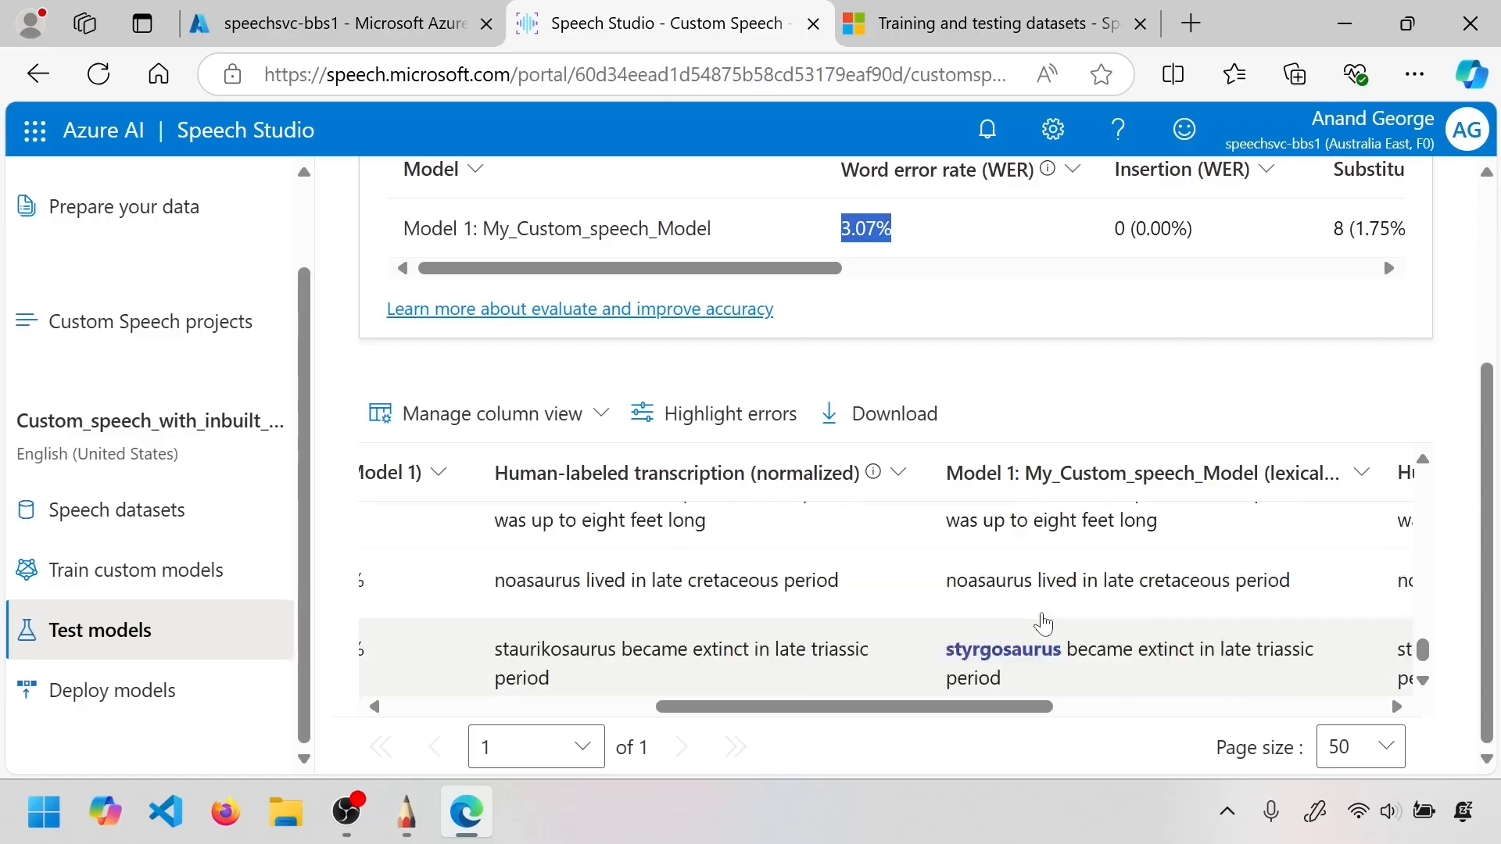
scroll(1079, 612, "down", 3)
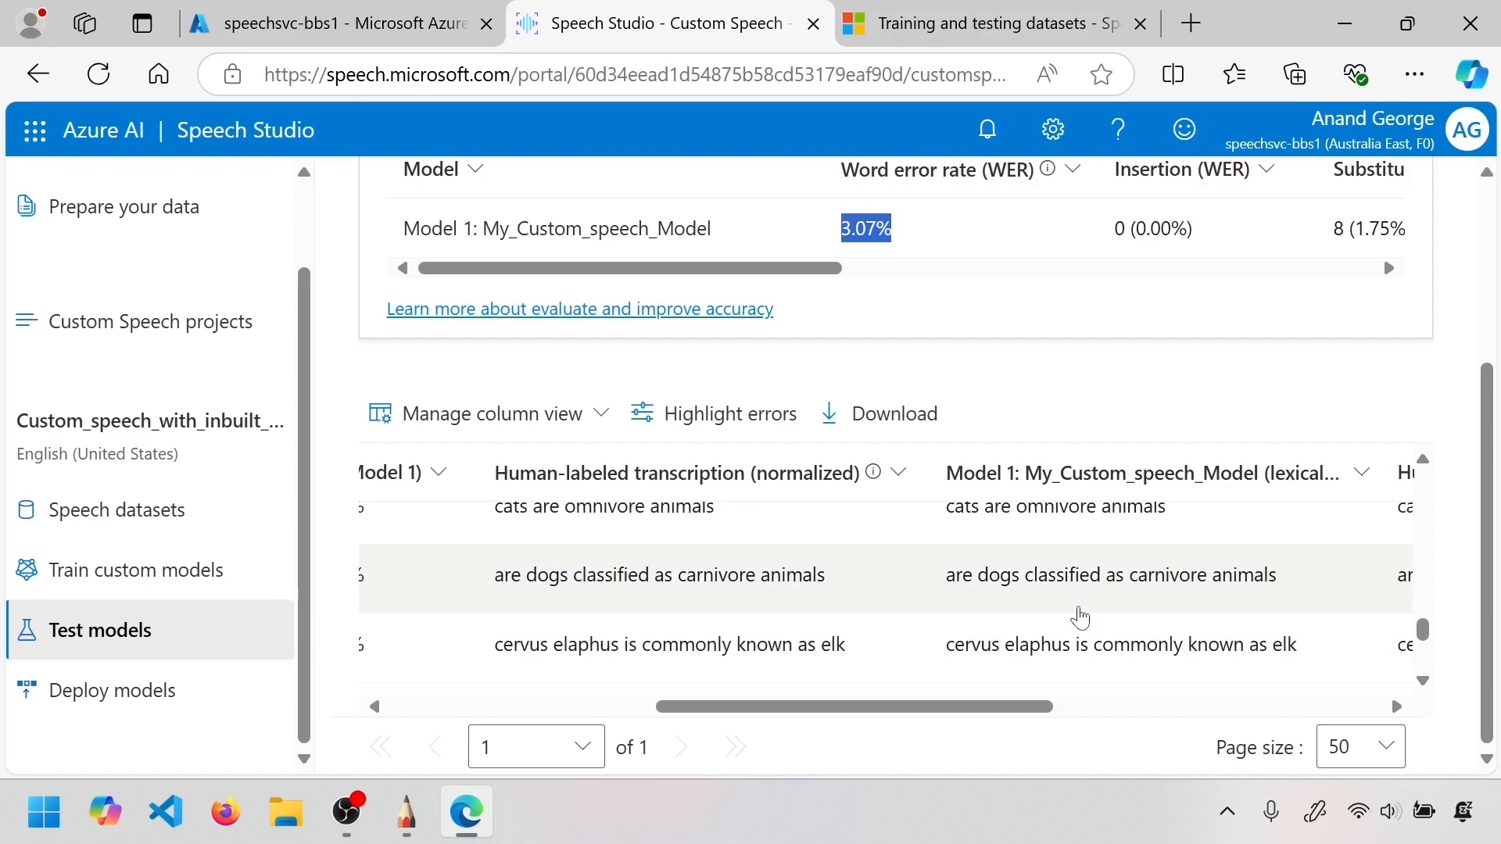
scroll(1080, 618, "down", 3)
scroll(1081, 618, "down", 4)
scroll(1080, 617, "up", 6)
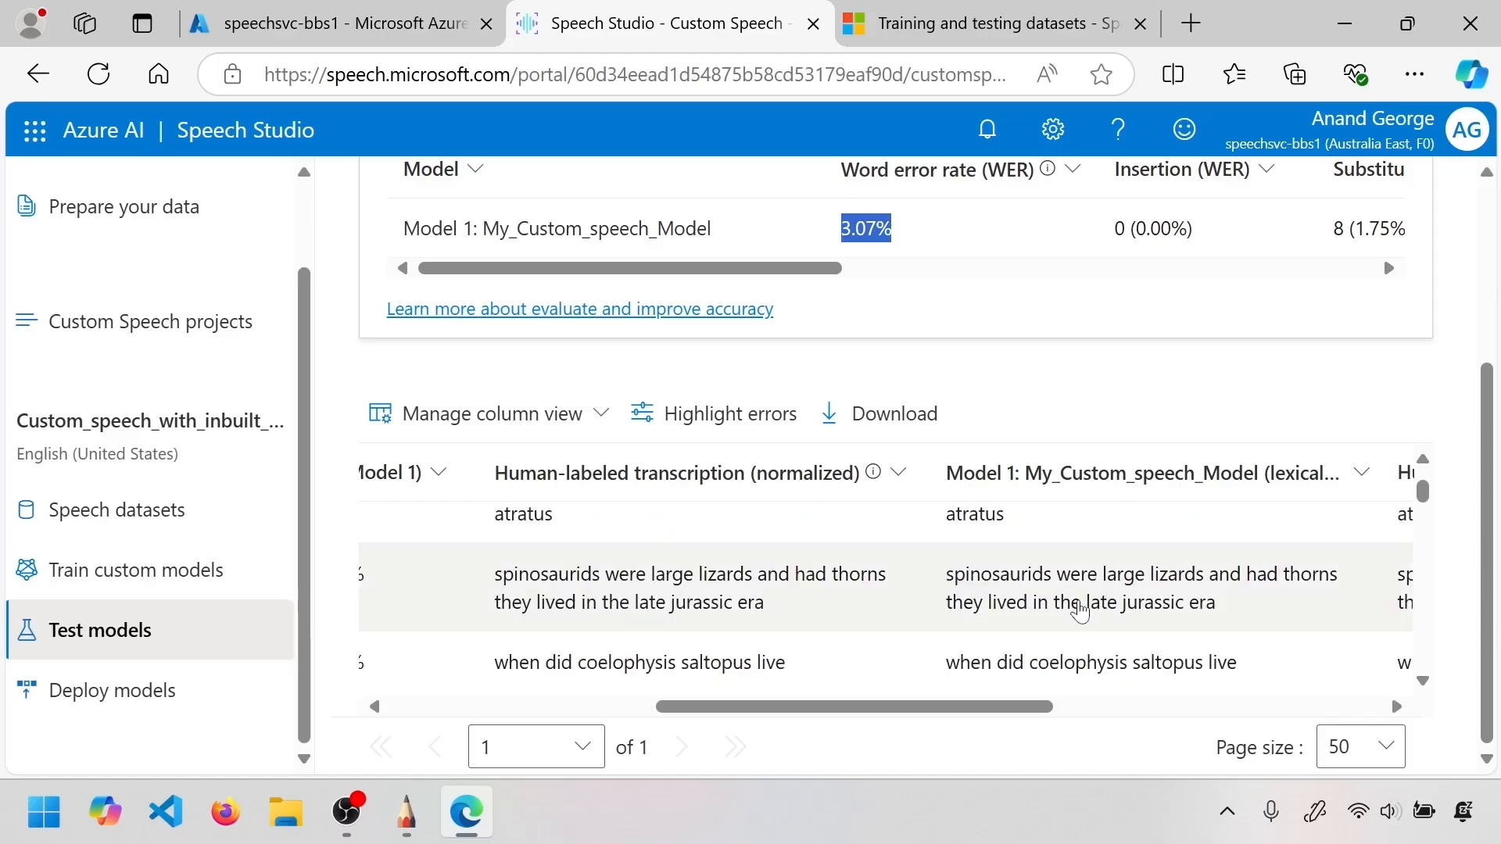
scroll(1081, 613, "up", 5)
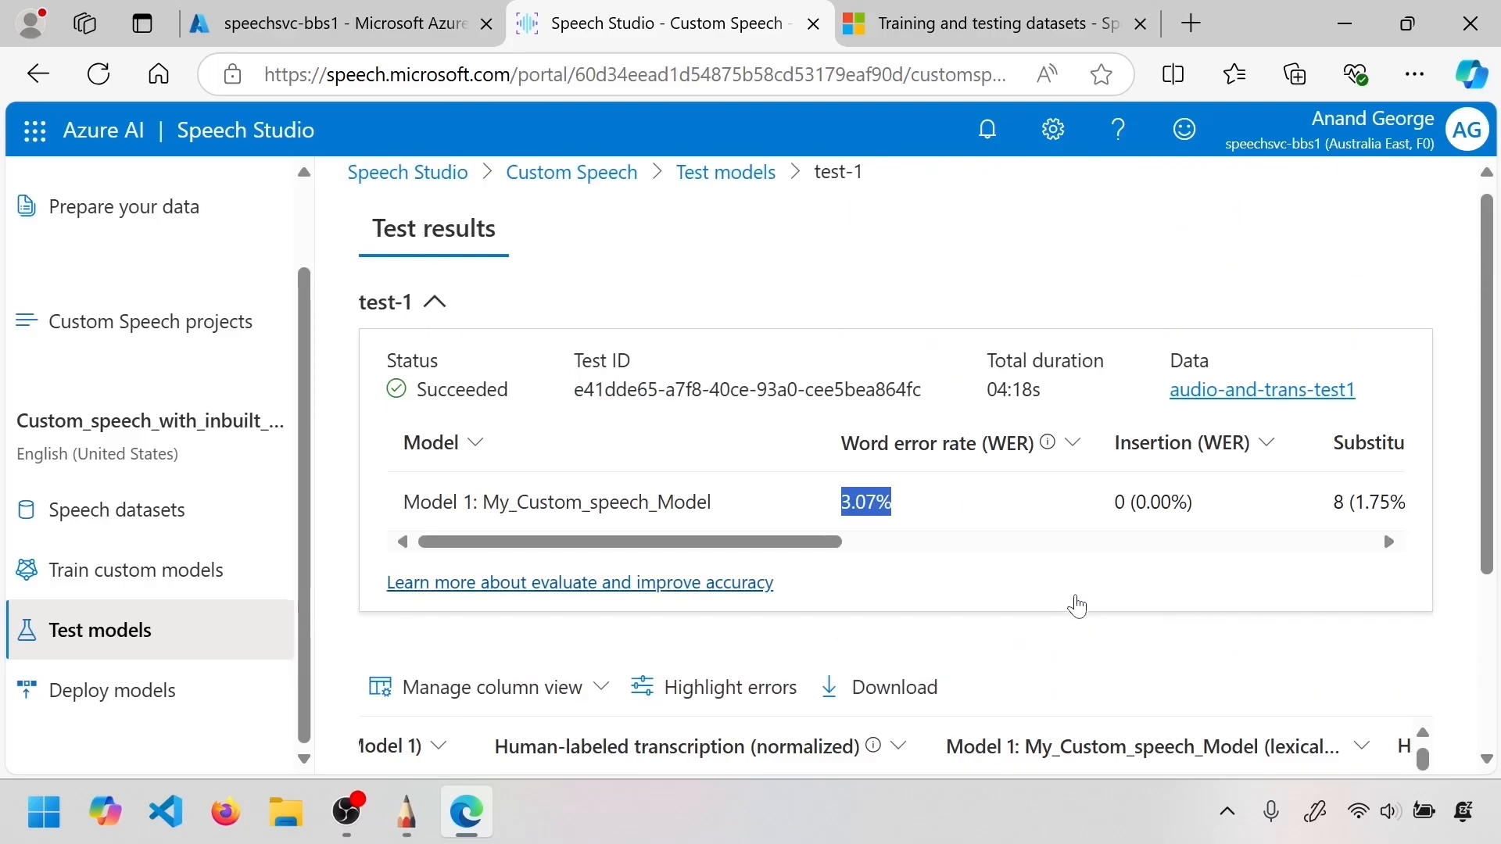
Highlight My_Custom_speech_Model's word error rate in the test-1 summary again
left_click_drag(912, 512, 839, 504)
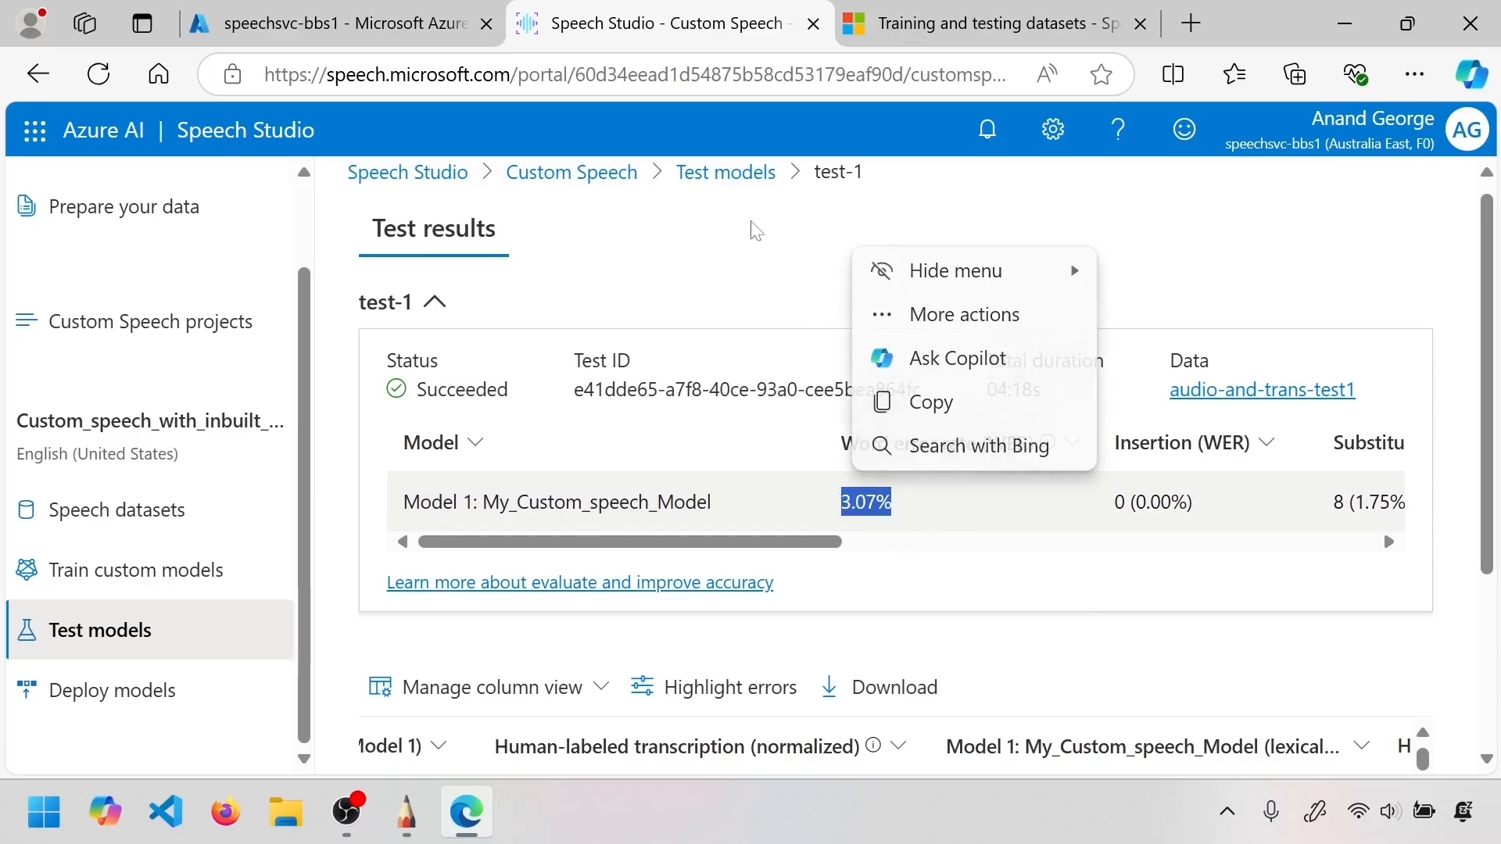
scroll(699, 297, "down", 3)
scroll(699, 297, "up", 3)
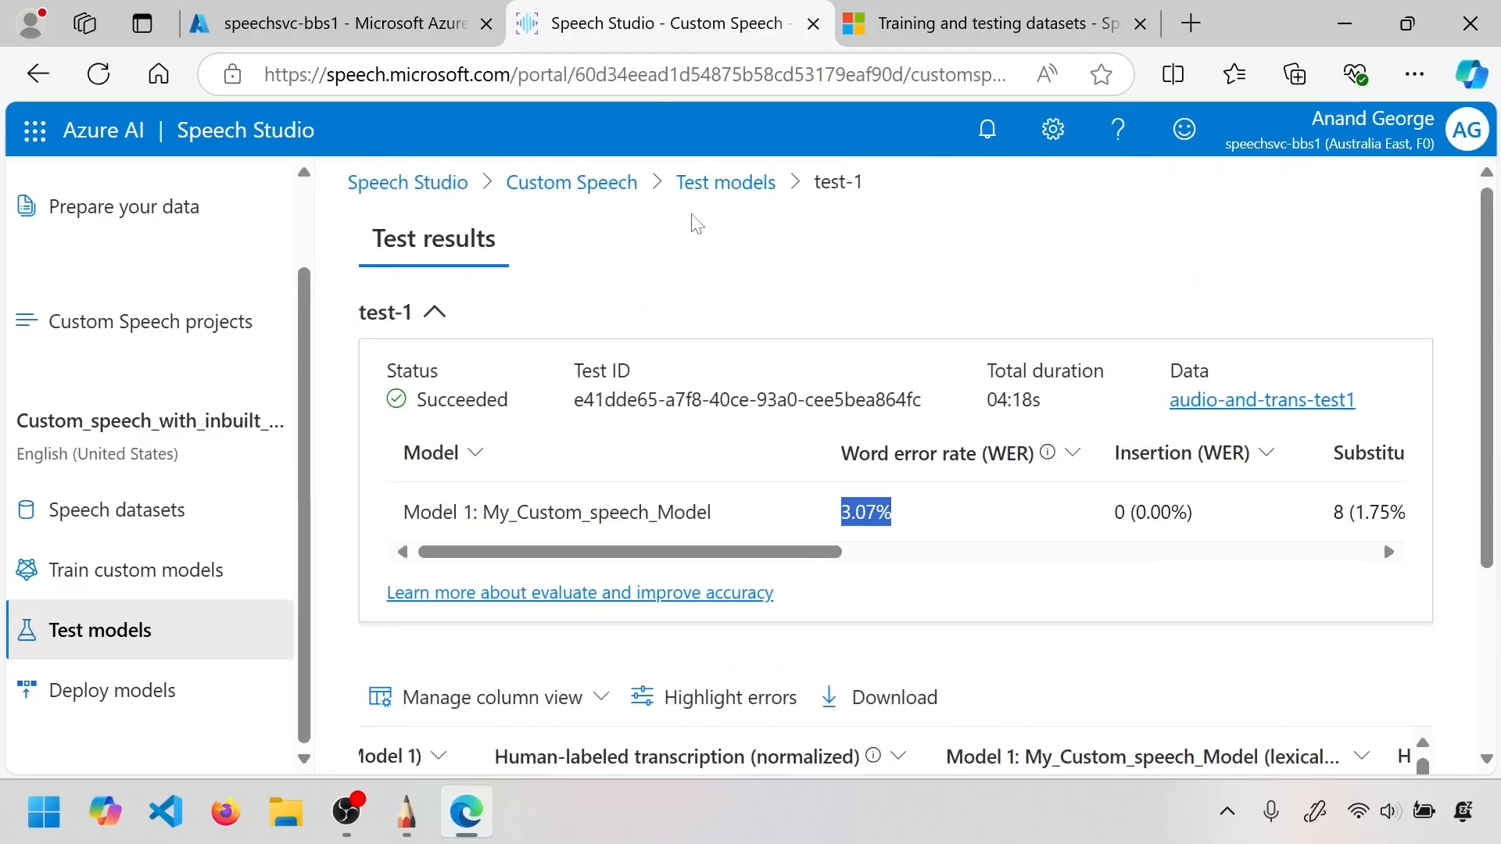
Recheck the first transcription rows of test-1 for errors such as the one in the agkistrodon sentence, and return to the model tests list
scroll(955, 636, "down", 3)
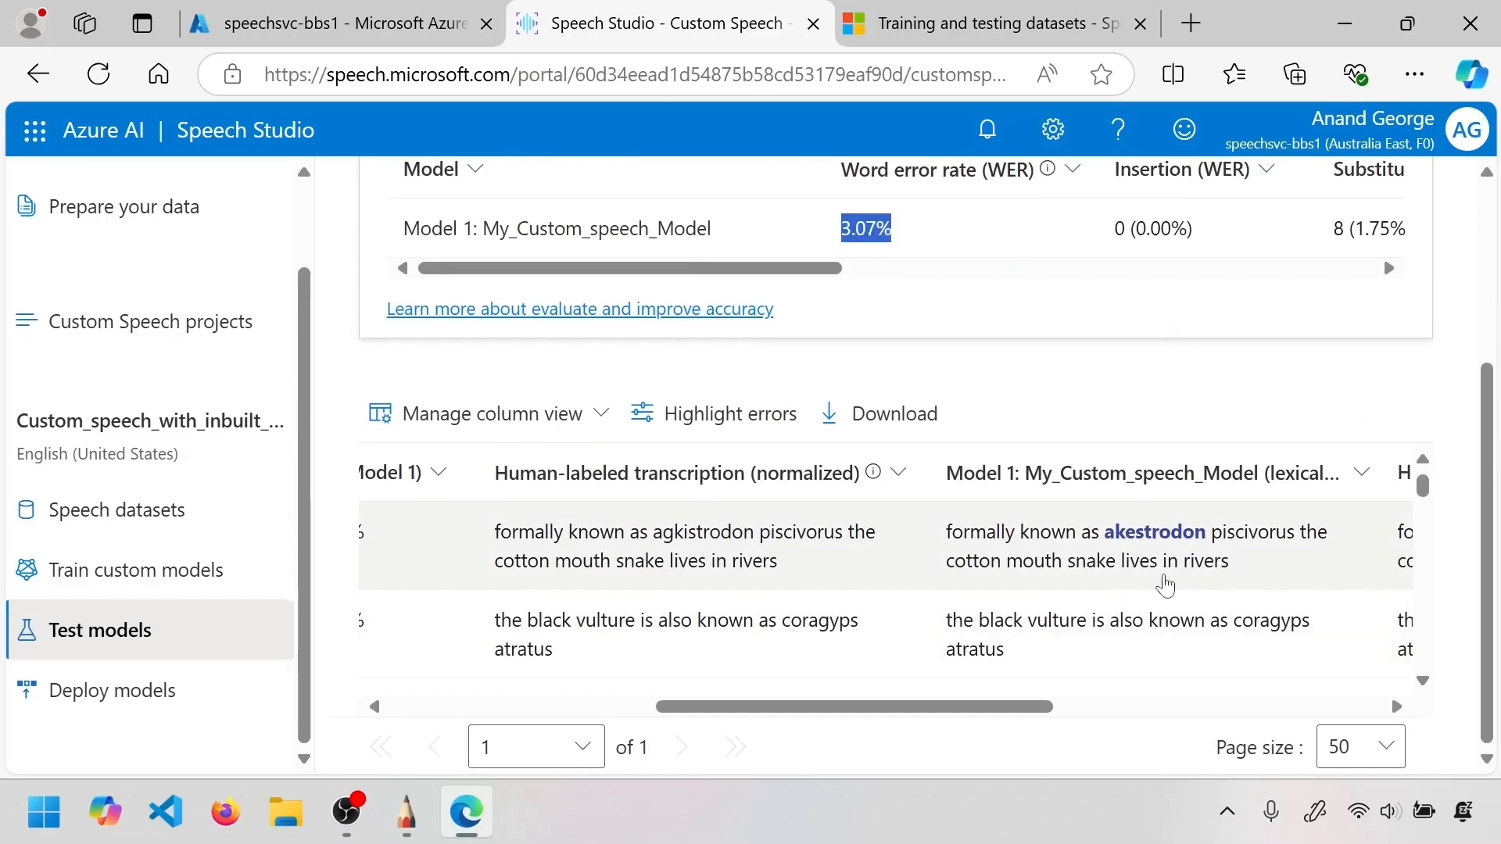
scroll(1142, 541, "down", 1)
scroll(1142, 540, "down", 5)
scroll(1144, 541, "up", 7)
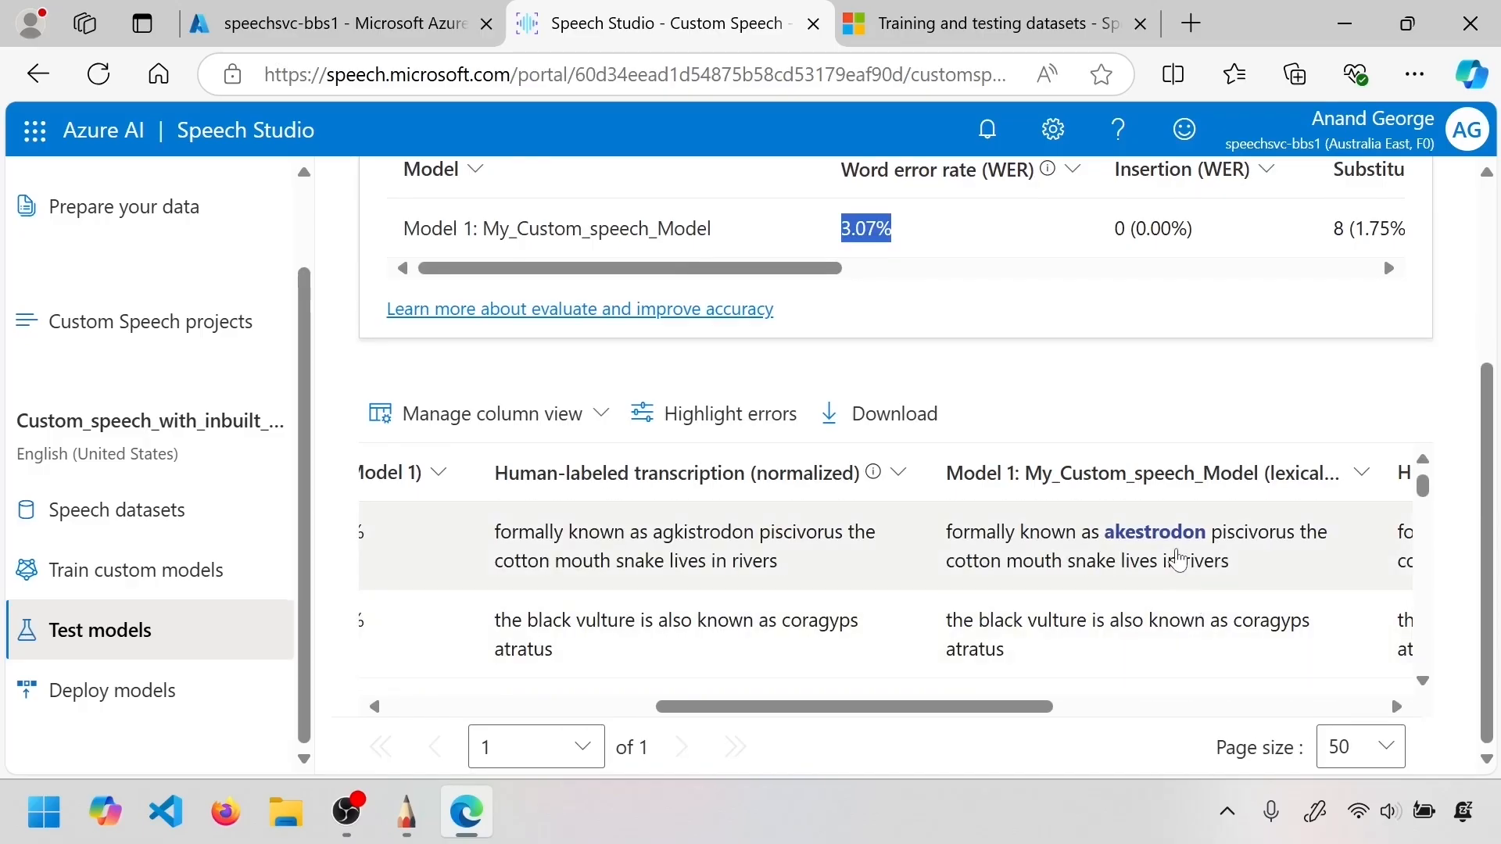
scroll(1172, 555, "down", 5)
scroll(1157, 545, "down", 1)
scroll(1157, 545, "up", 3)
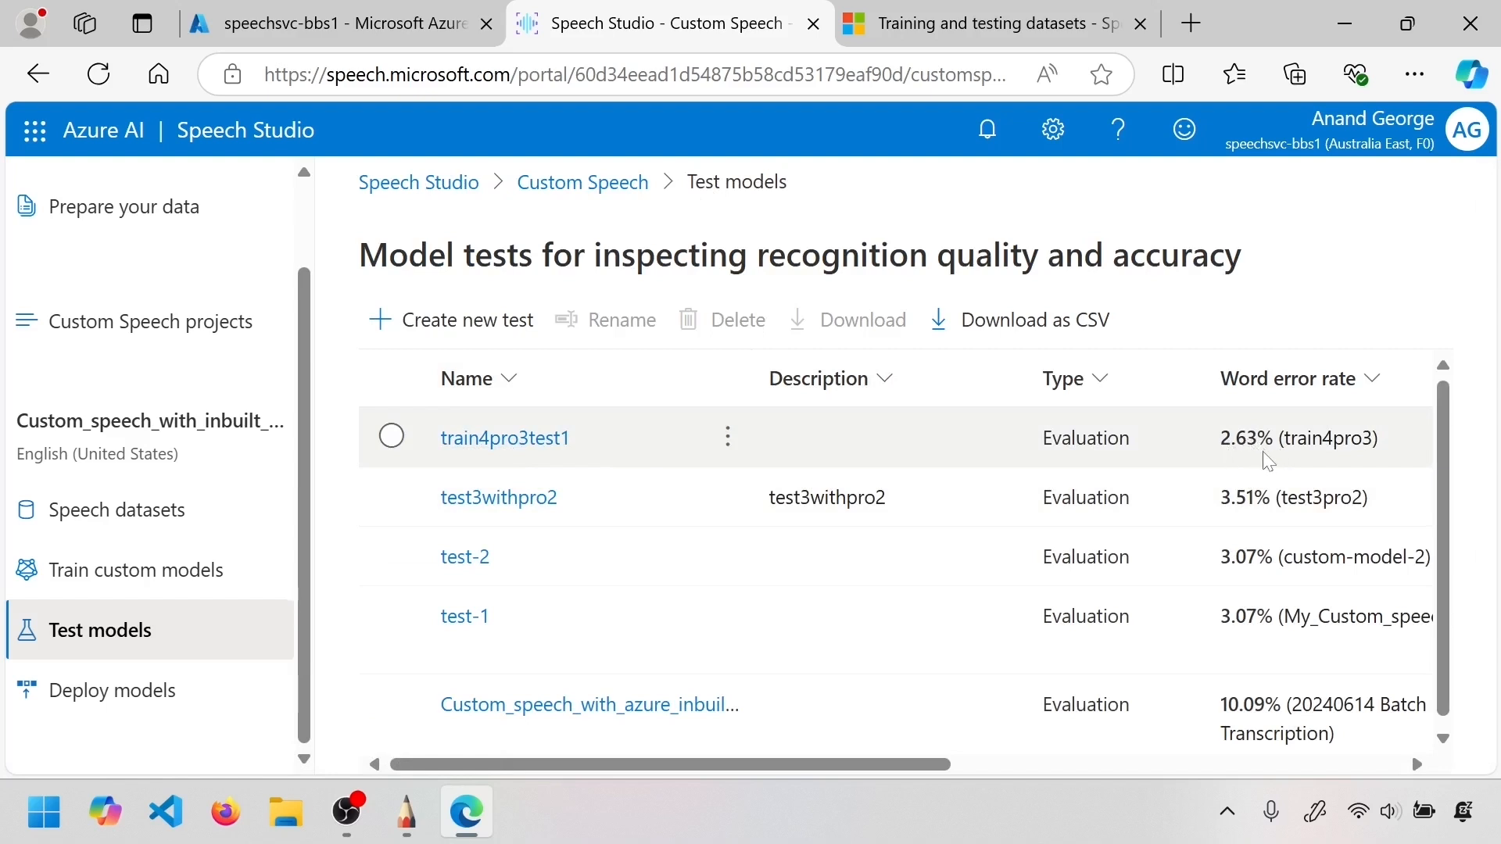
Open the train4pro3test1 results and examine train4pro3's word error rate and the first transcription rows
scroll(618, 507, "down", 2)
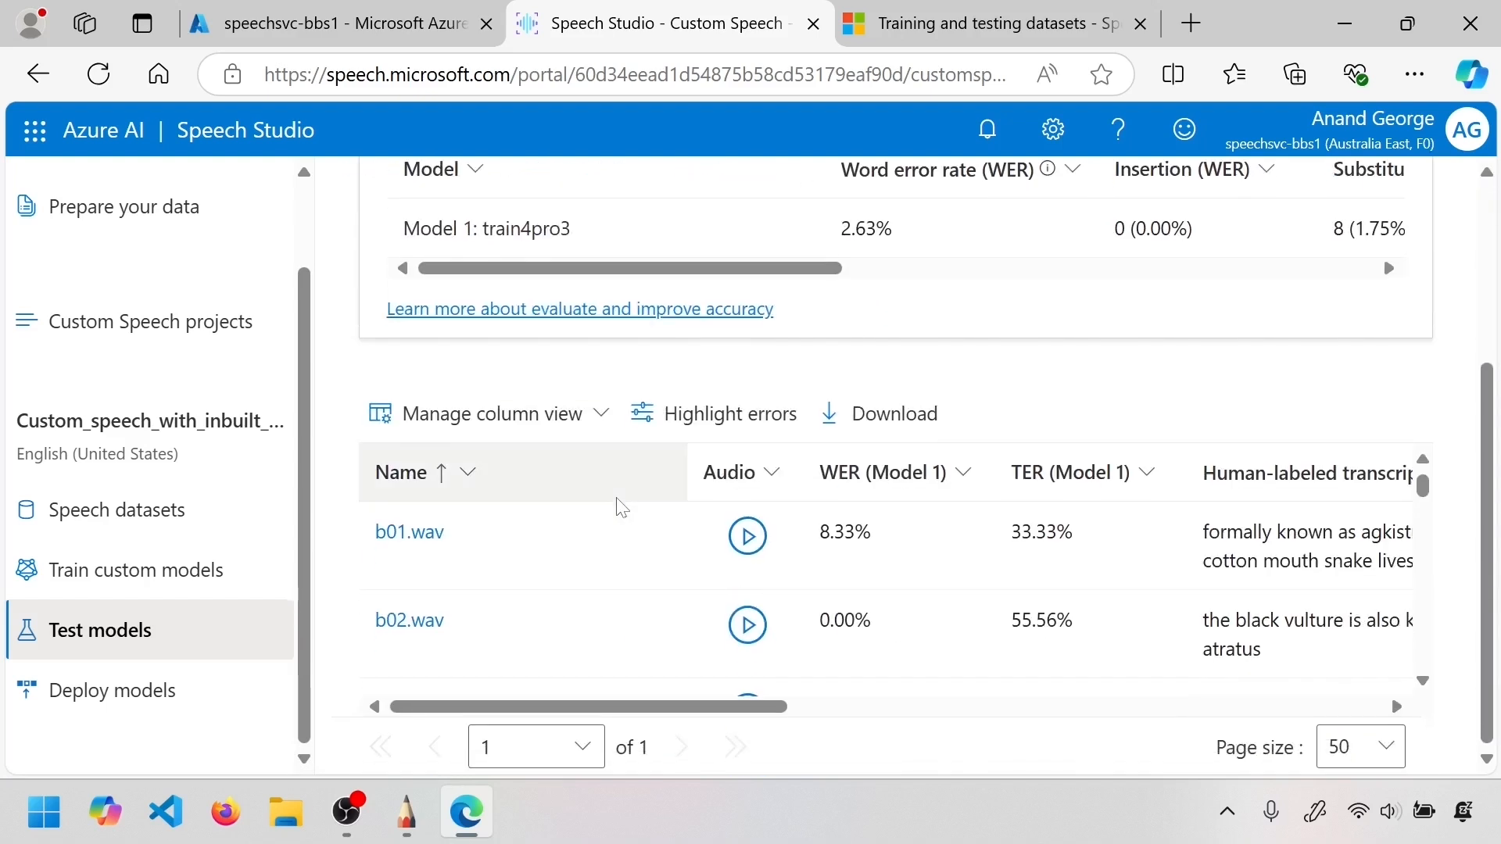
scroll(618, 507, "up", 2)
scroll(621, 508, "up", 2)
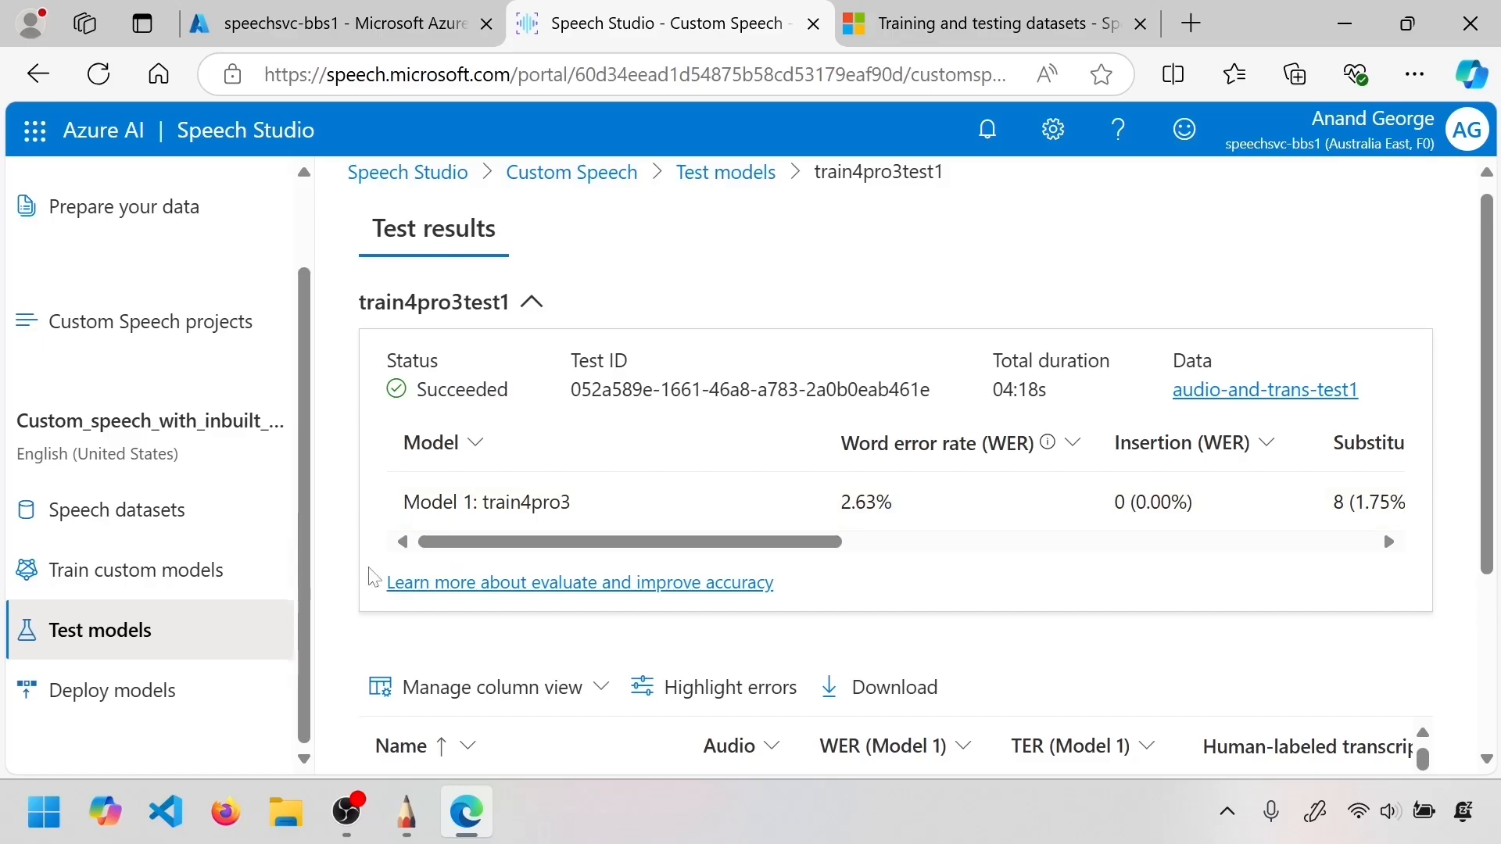
Open the trained model train4pro3 and examine which datasets it was trained on
left_click(128, 570)
left_click(484, 438)
scroll(596, 500, "down", 1)
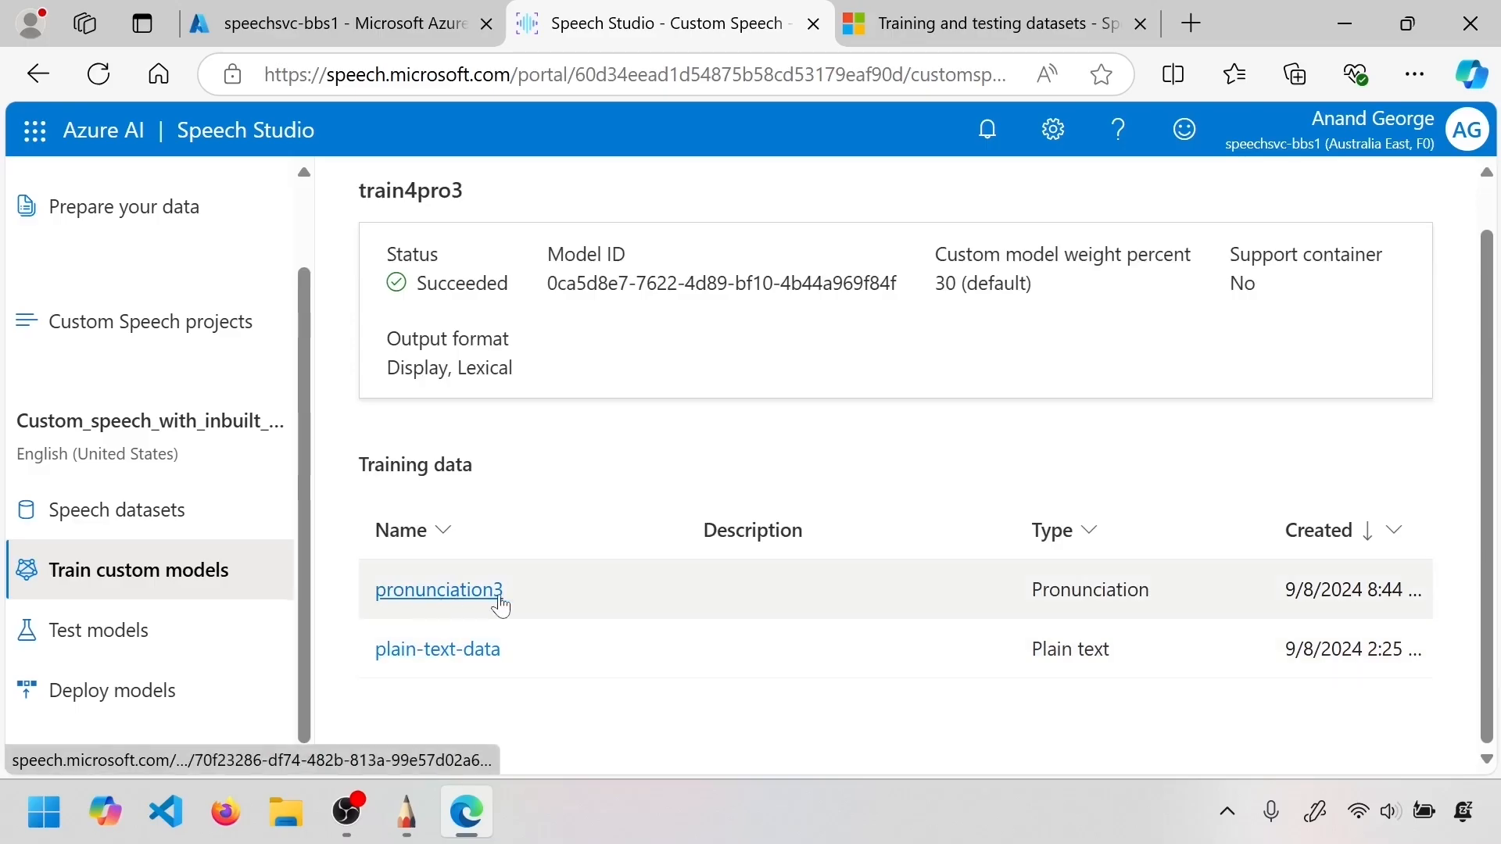
Open train4pro3's pronunciation3 dataset and read through its normalized pronunciation entries
left_click(438, 599)
scroll(547, 649, "down", 1)
scroll(547, 649, "up", 1)
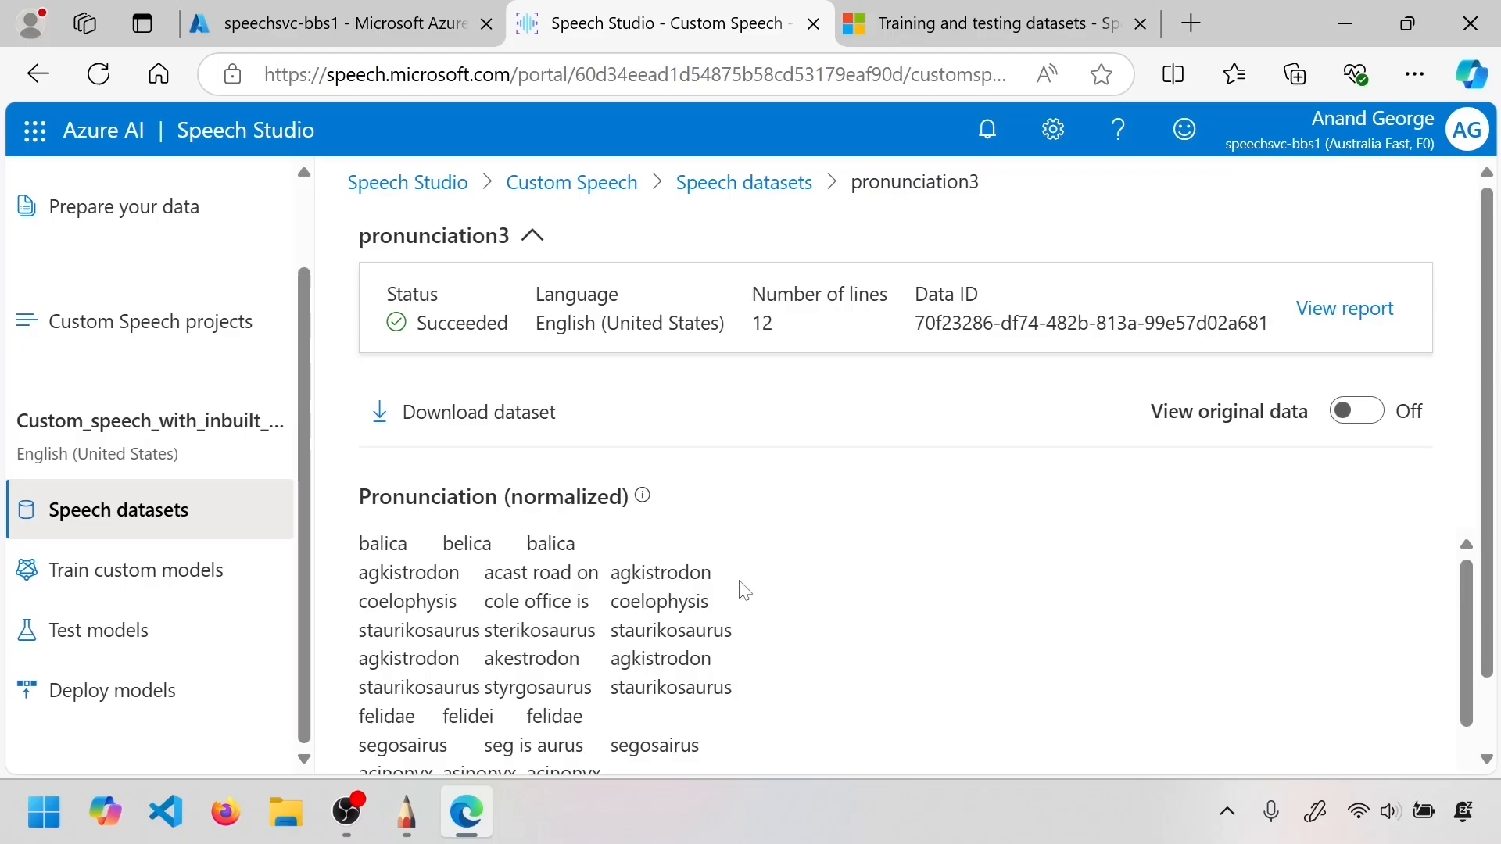
scroll(744, 592, "down", 1)
scroll(836, 614, "up", 1)
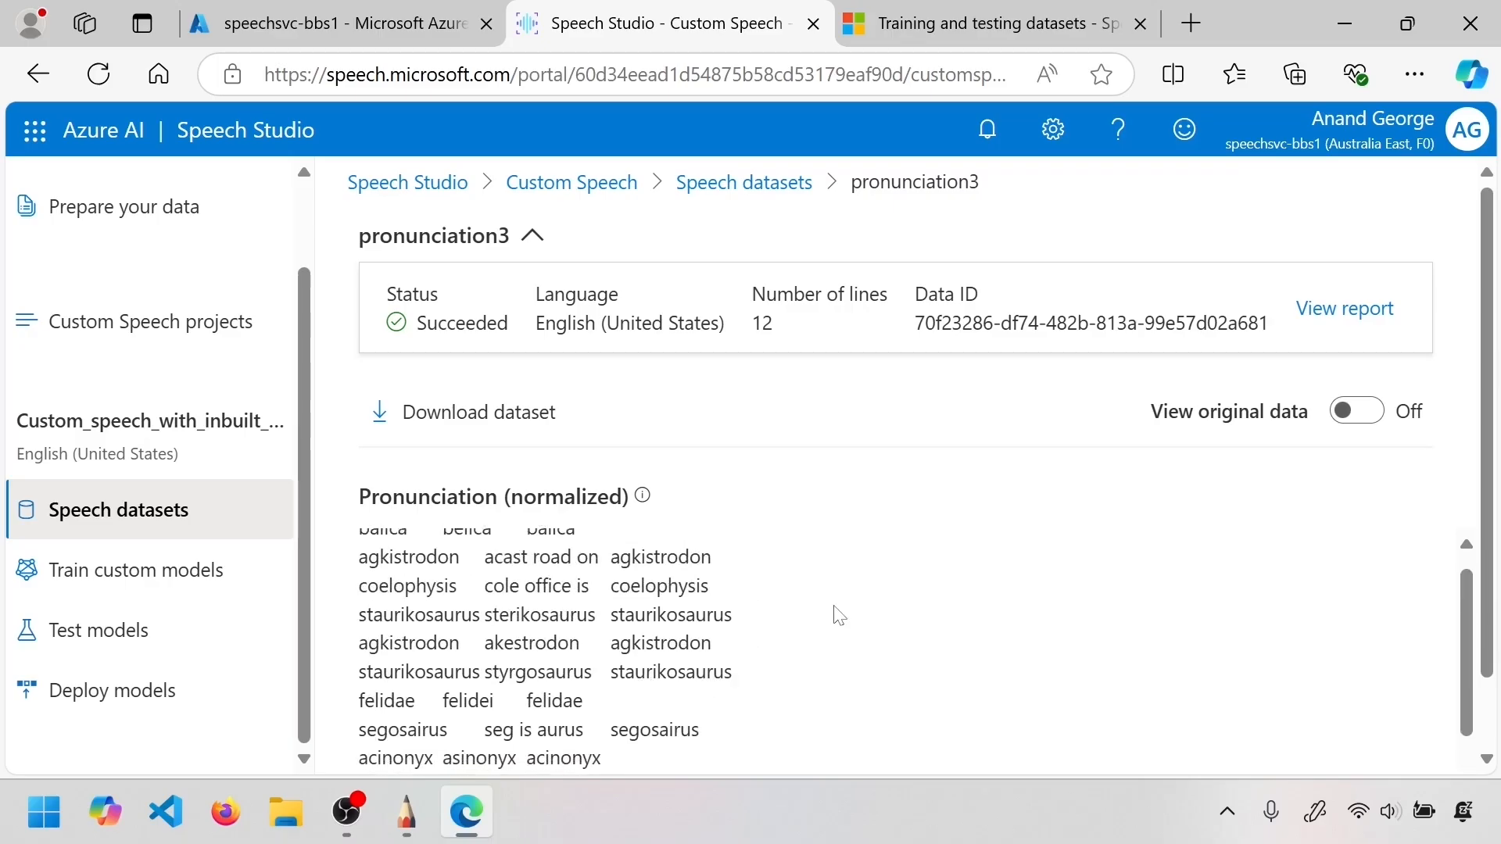
Highlight the entry mapping "acast road on" to agkistrodon in pronunciation3, and return to the model tests list
left_click_drag(712, 572, 359, 572)
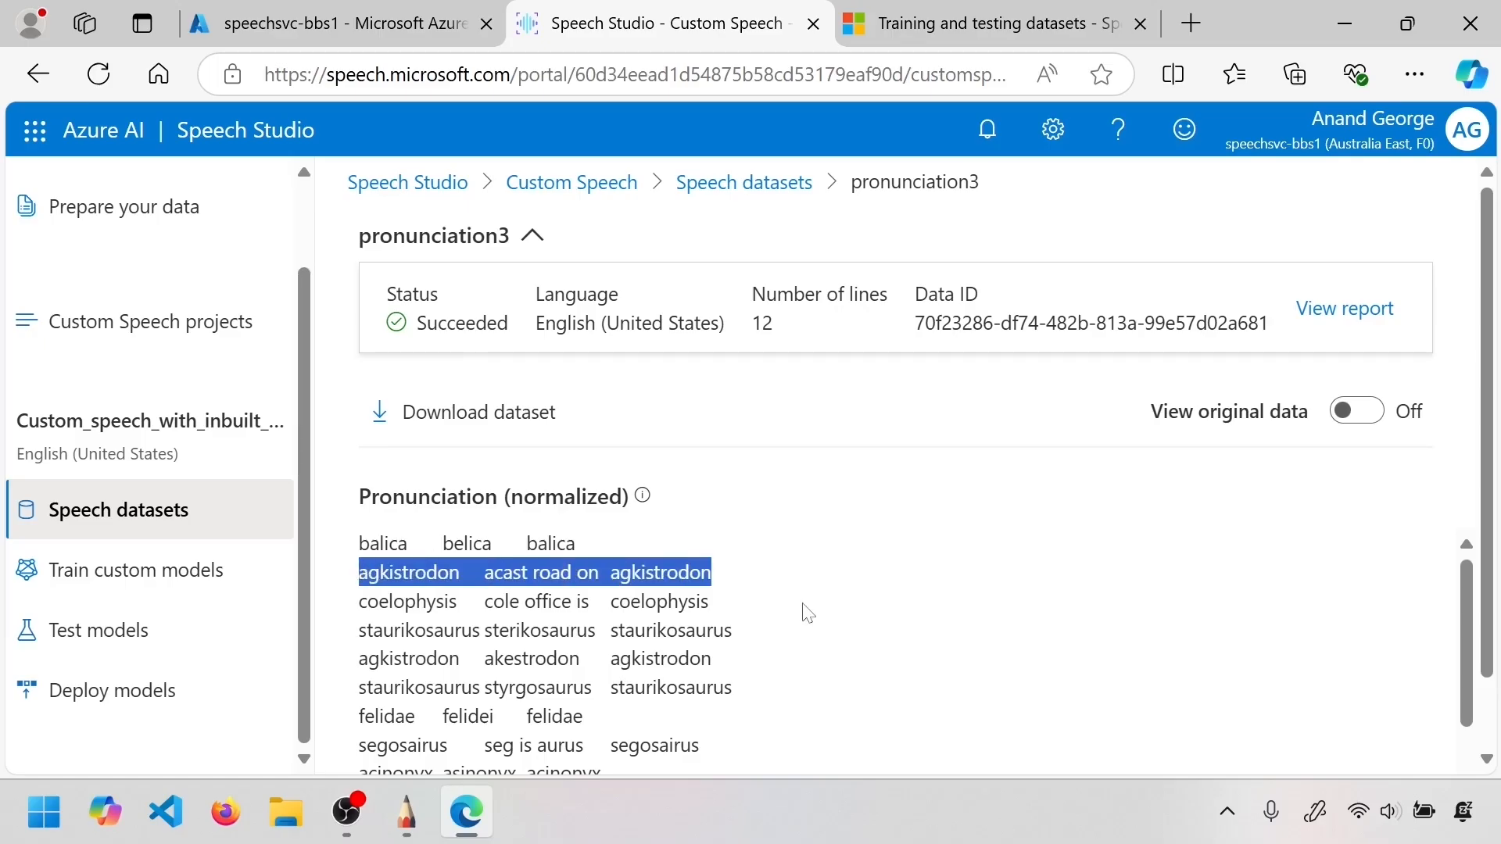
left_click_drag(720, 579, 358, 574)
left_click_drag(723, 579, 359, 575)
left_click(199, 638)
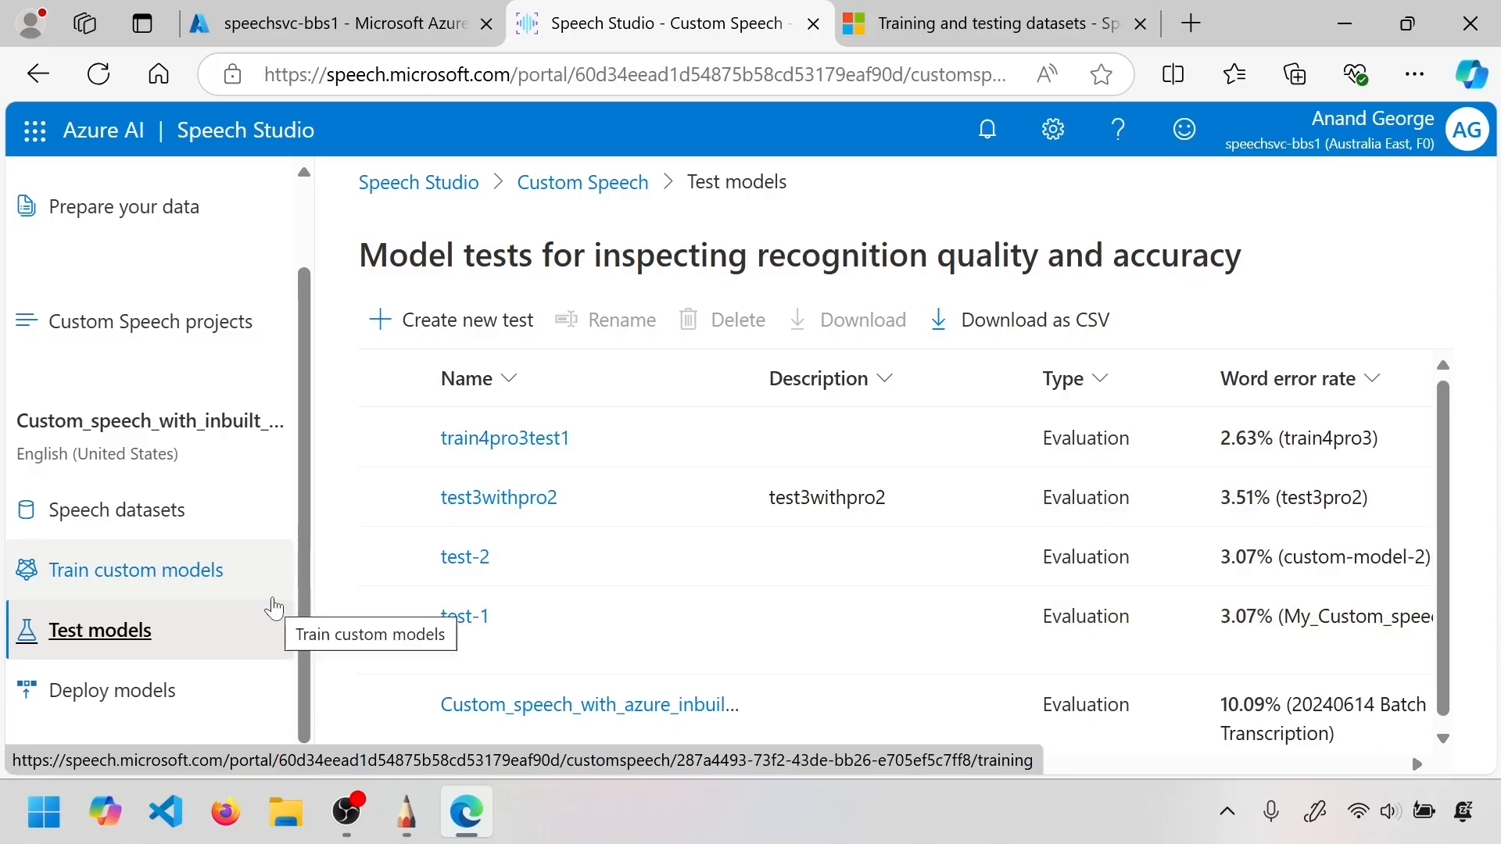
Look over the endpoint page for deploying models, dismissing its introductory tip, and go back to the model tests list
left_click(160, 688)
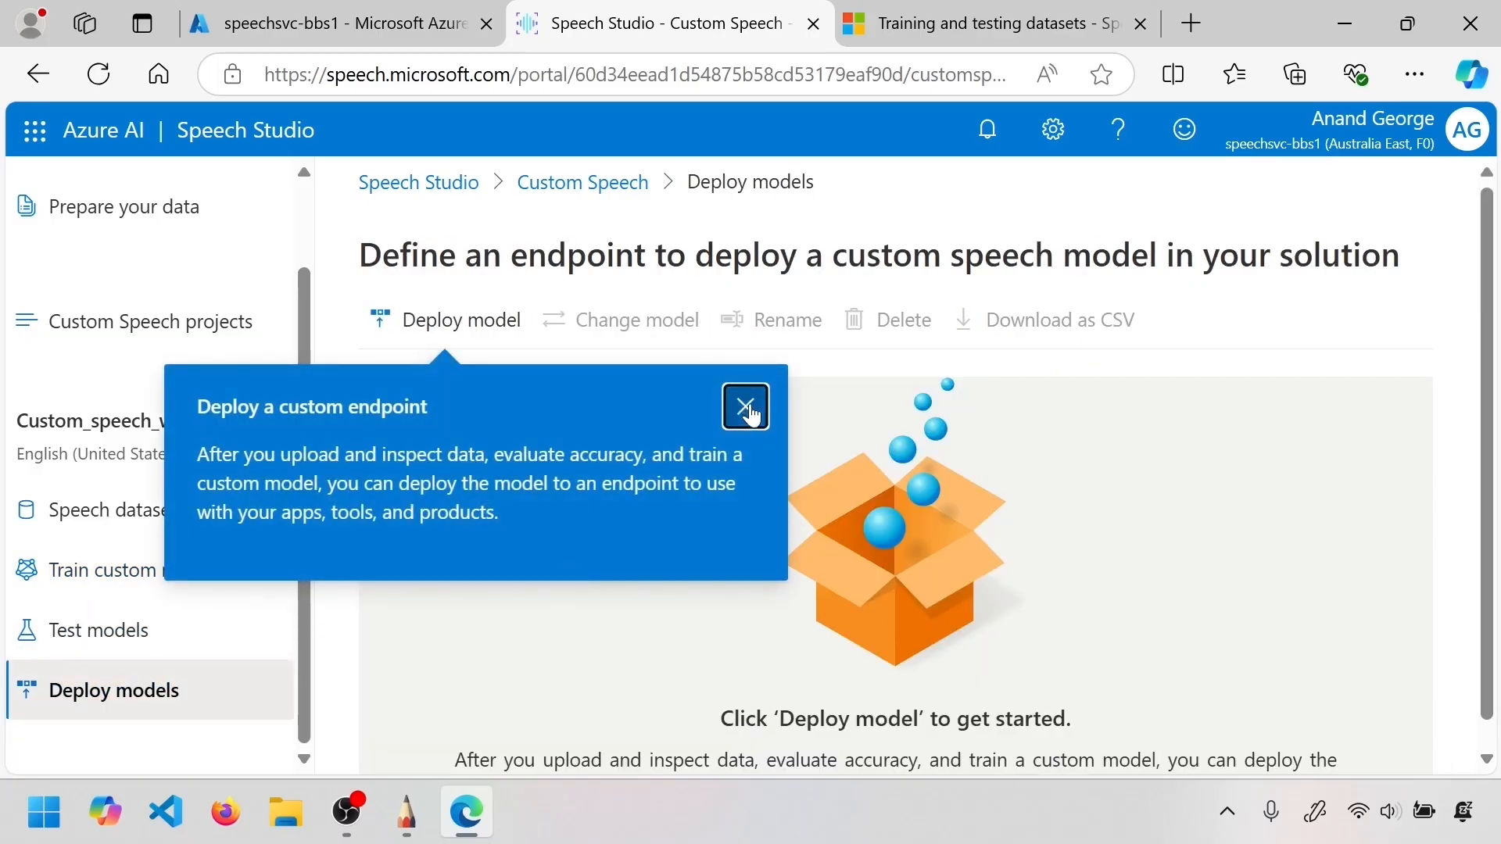
left_click(744, 406)
scroll(747, 438, "down", 1)
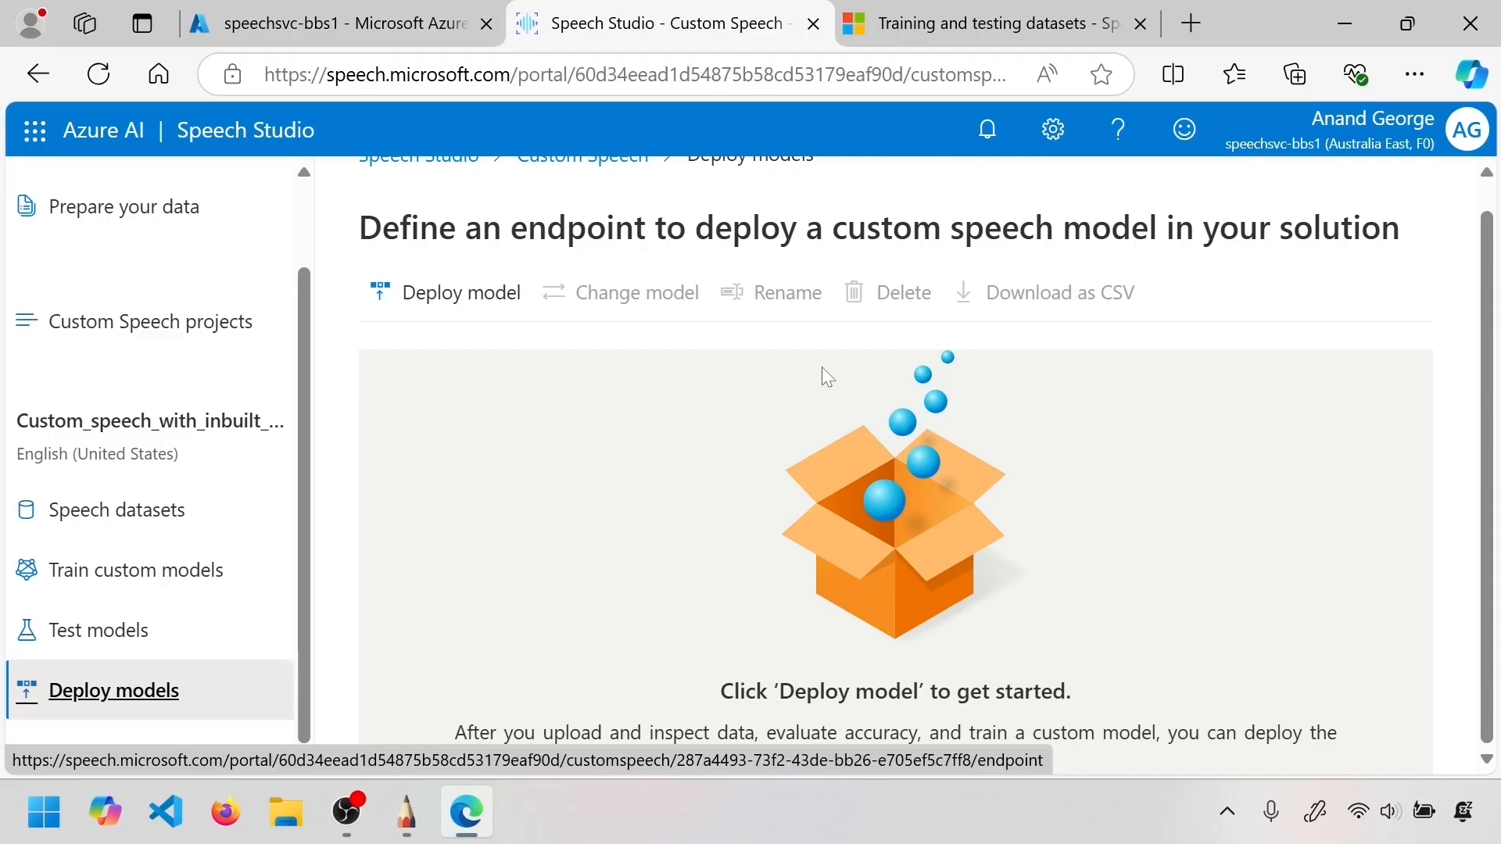
left_click(99, 630)
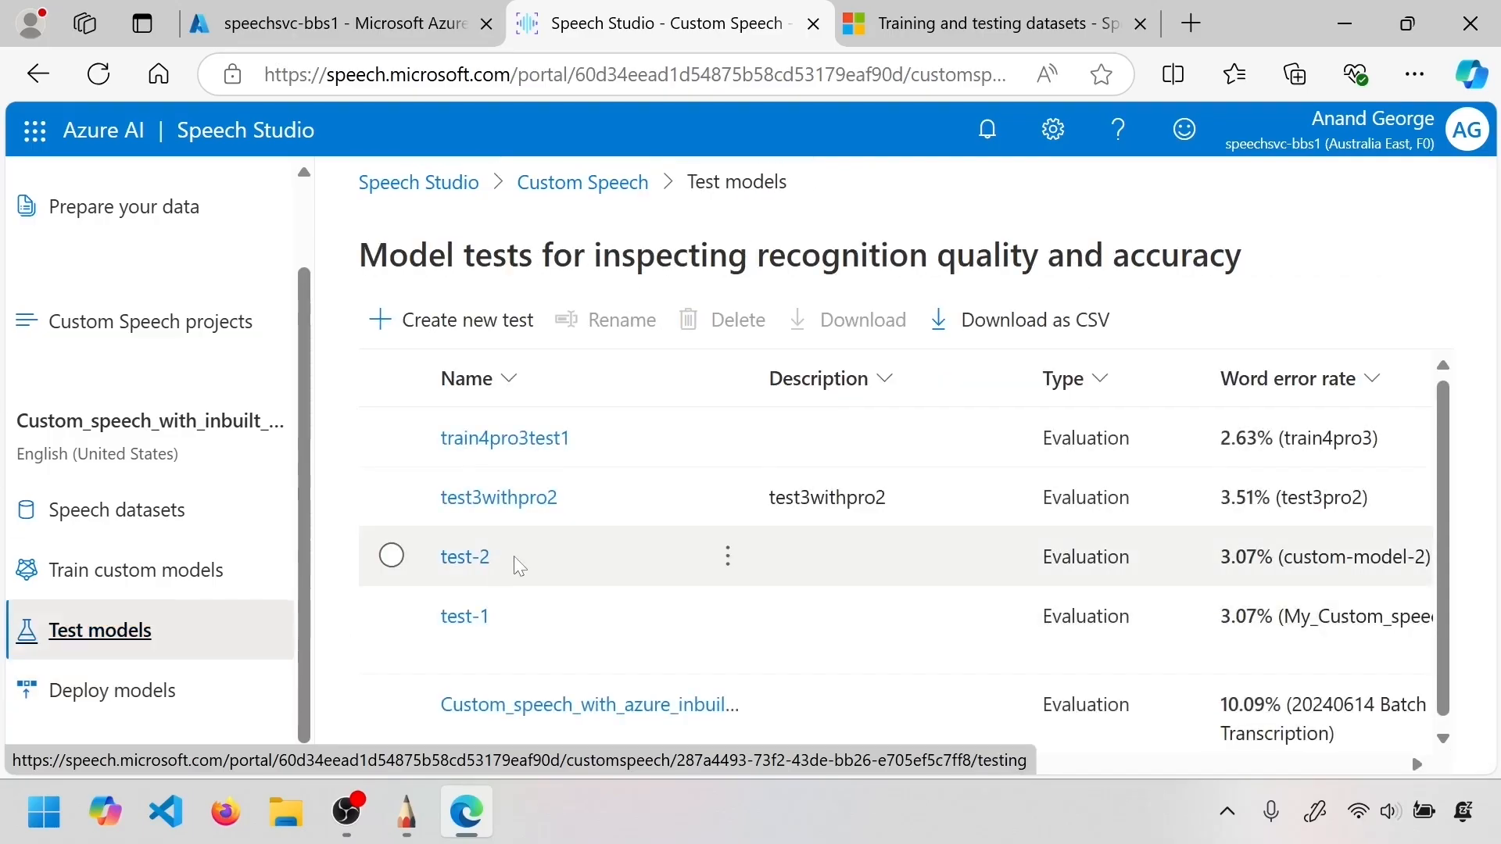
left_click(141, 696)
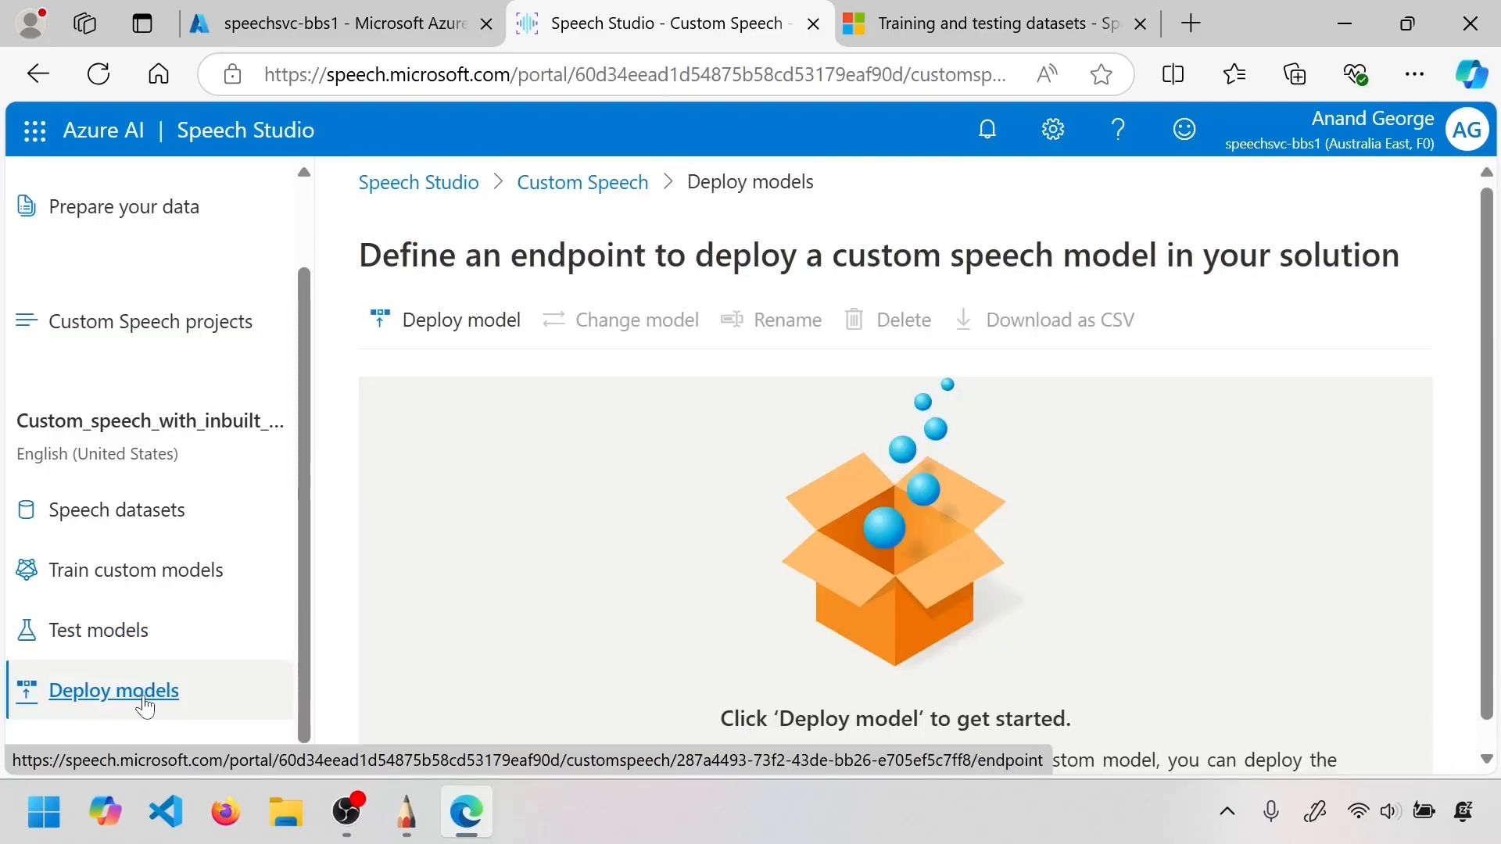
left_click(119, 641)
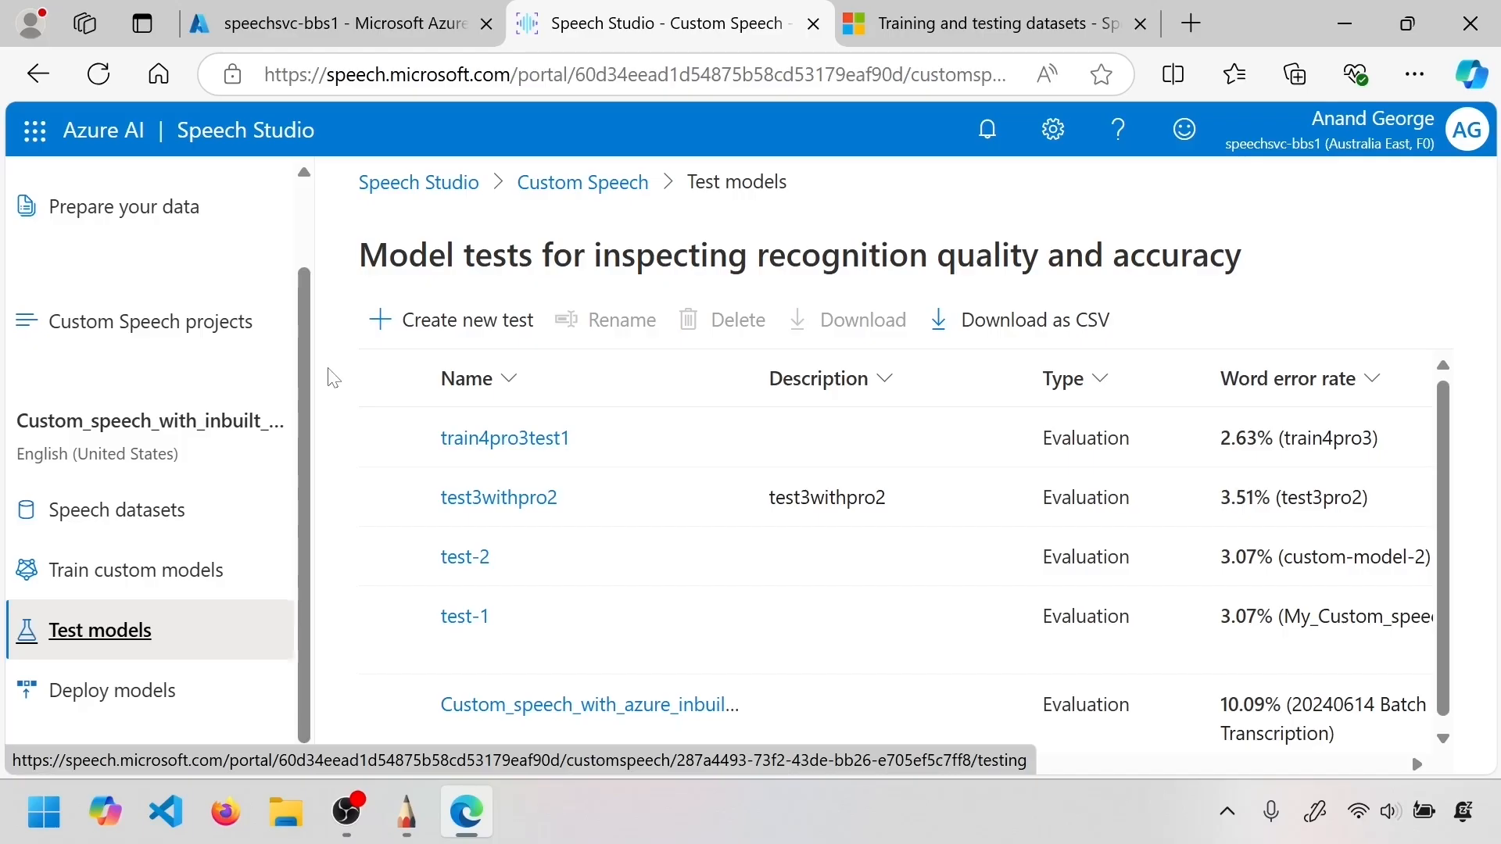
scroll(579, 613, "down", 1)
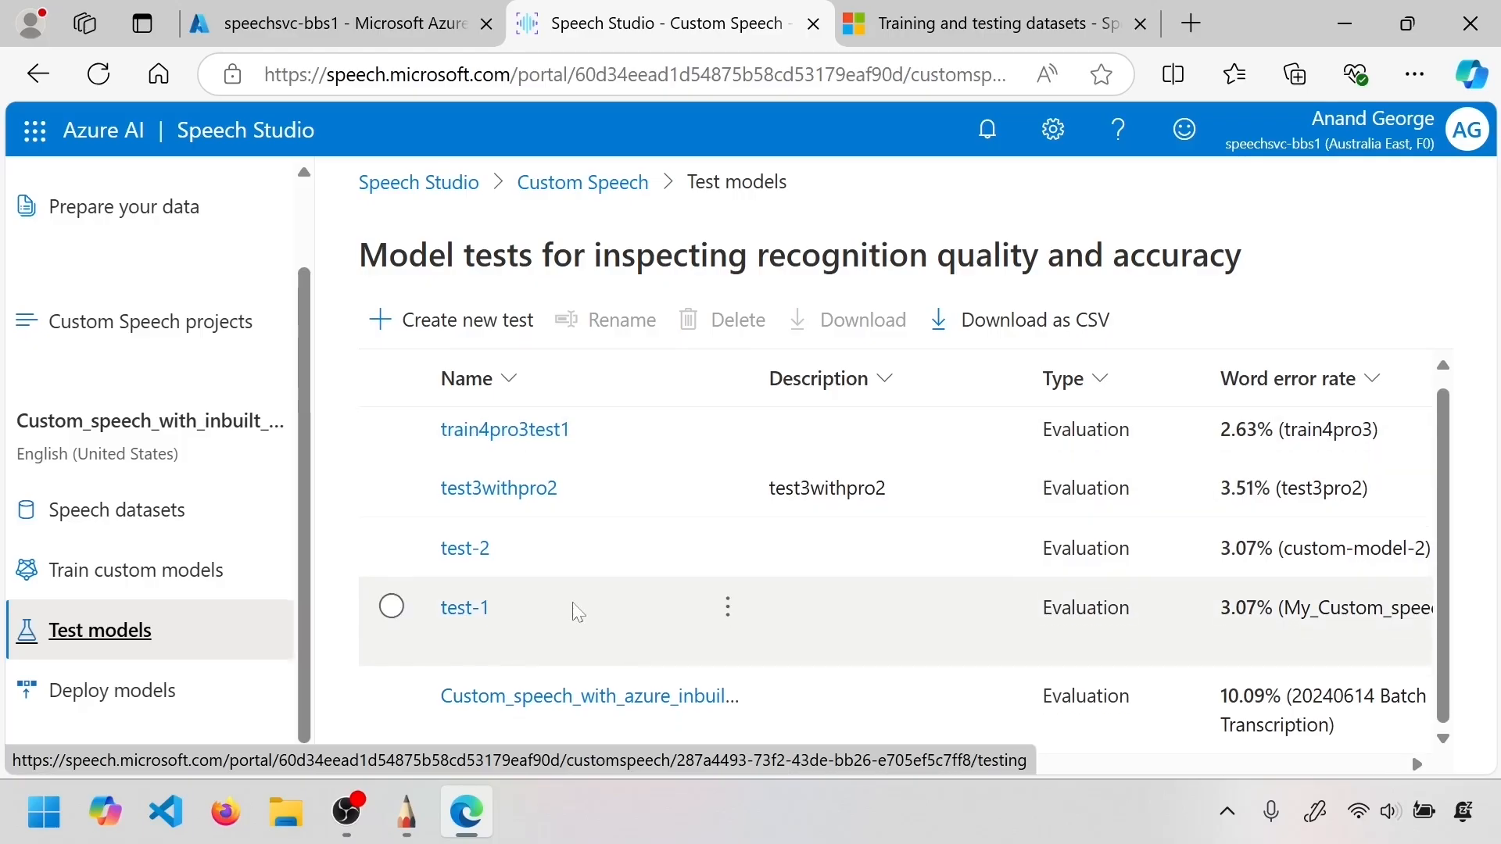
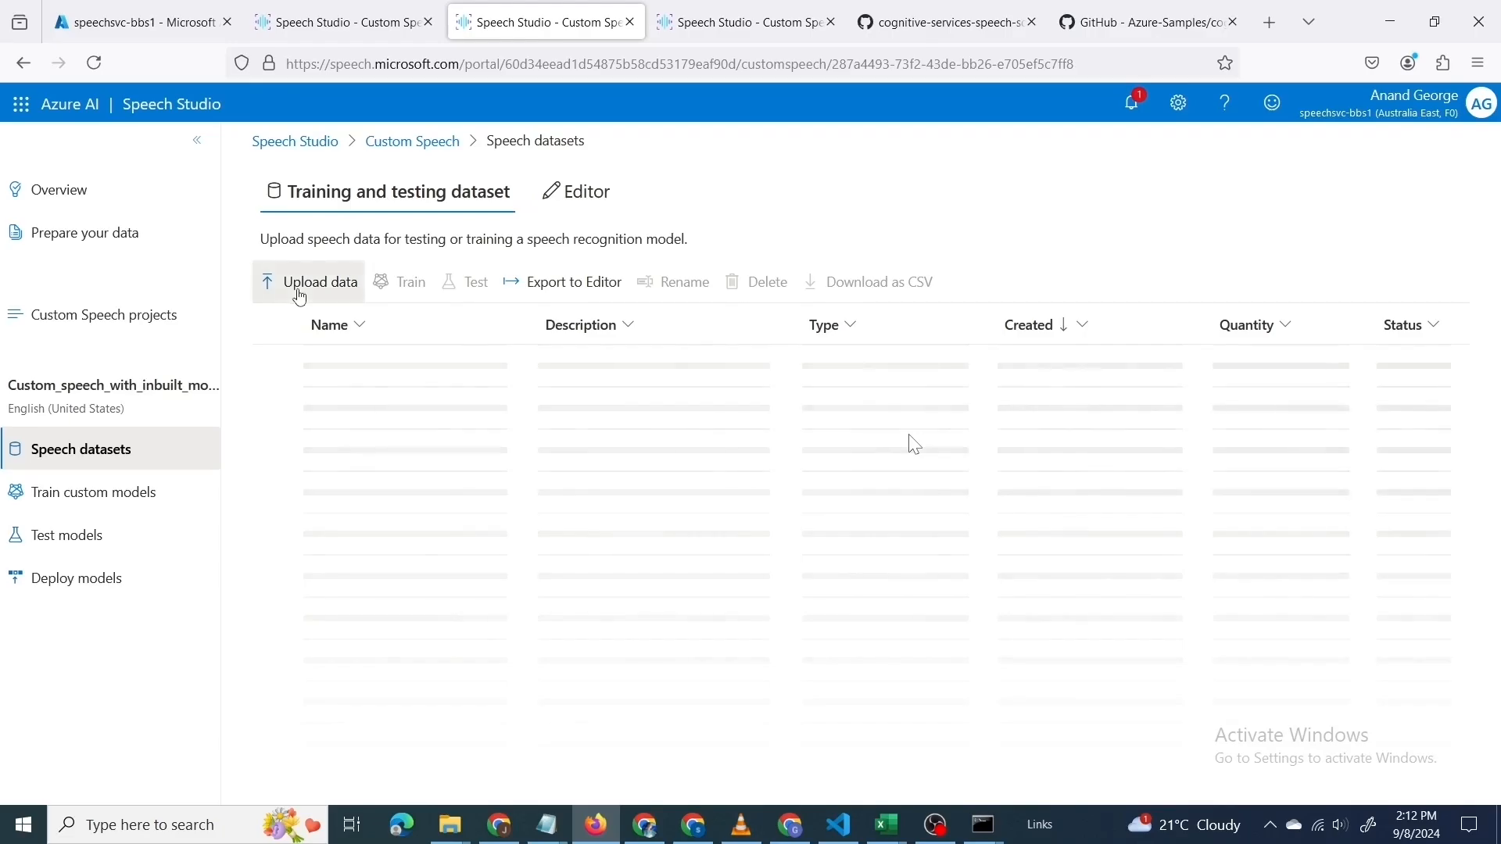
Start a speech data upload with Audio + human-labeled transcript as the data type
left_click(286, 298)
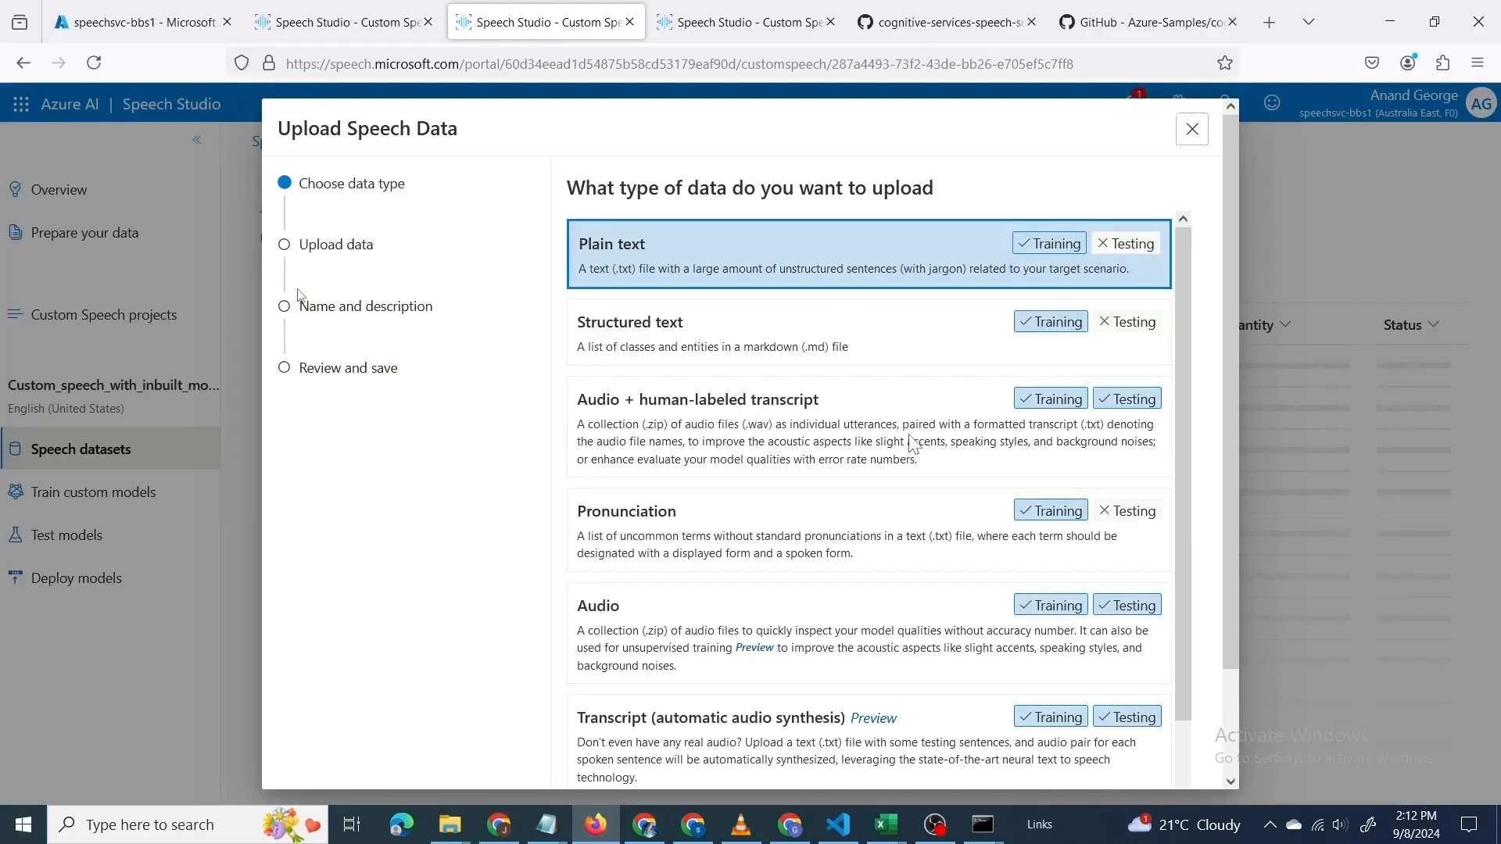
left_click(745, 429)
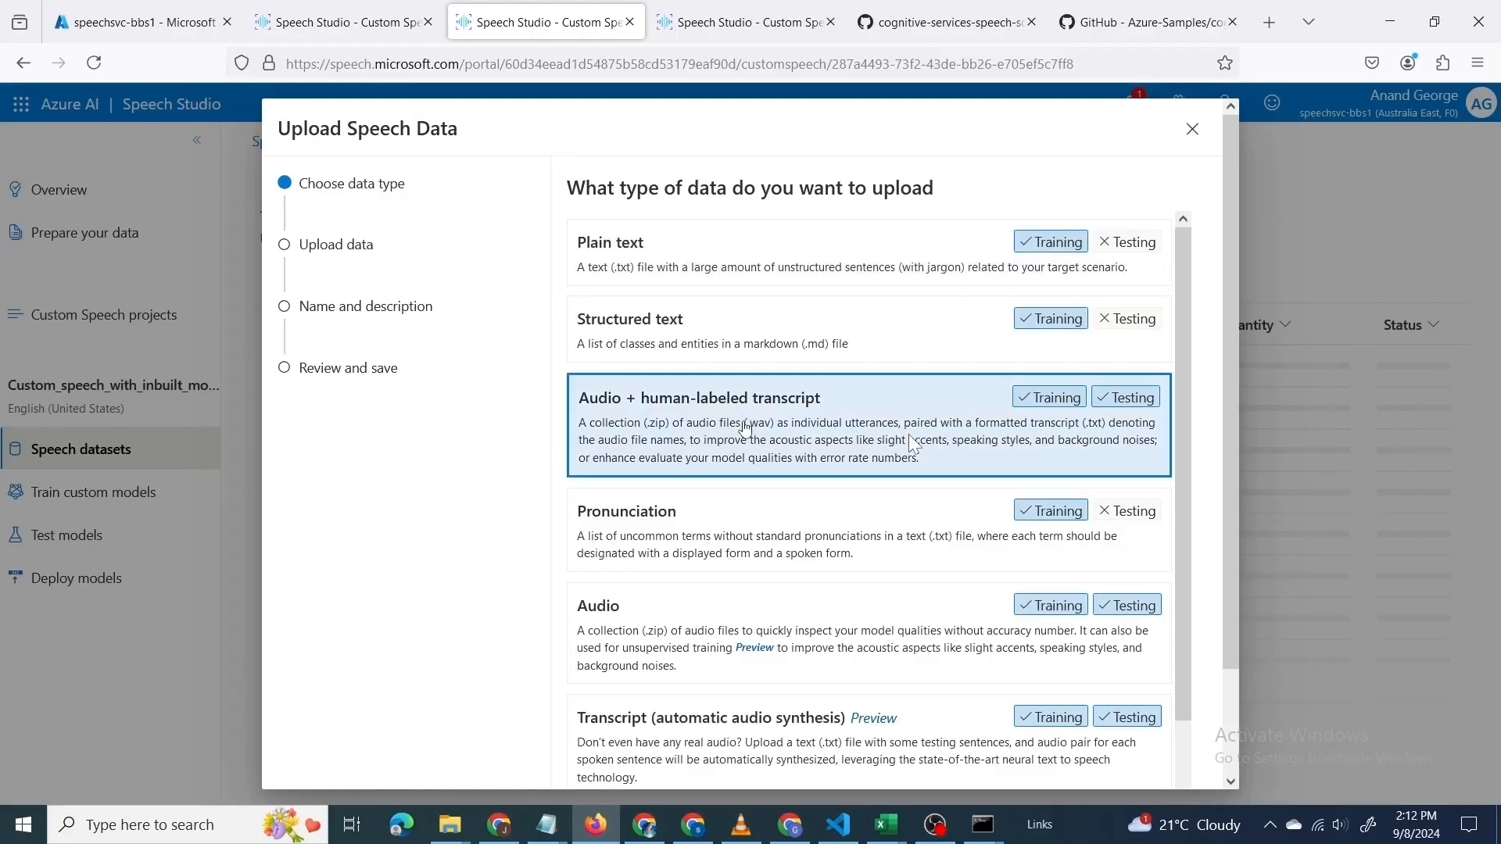
scroll(915, 444, "down", 3)
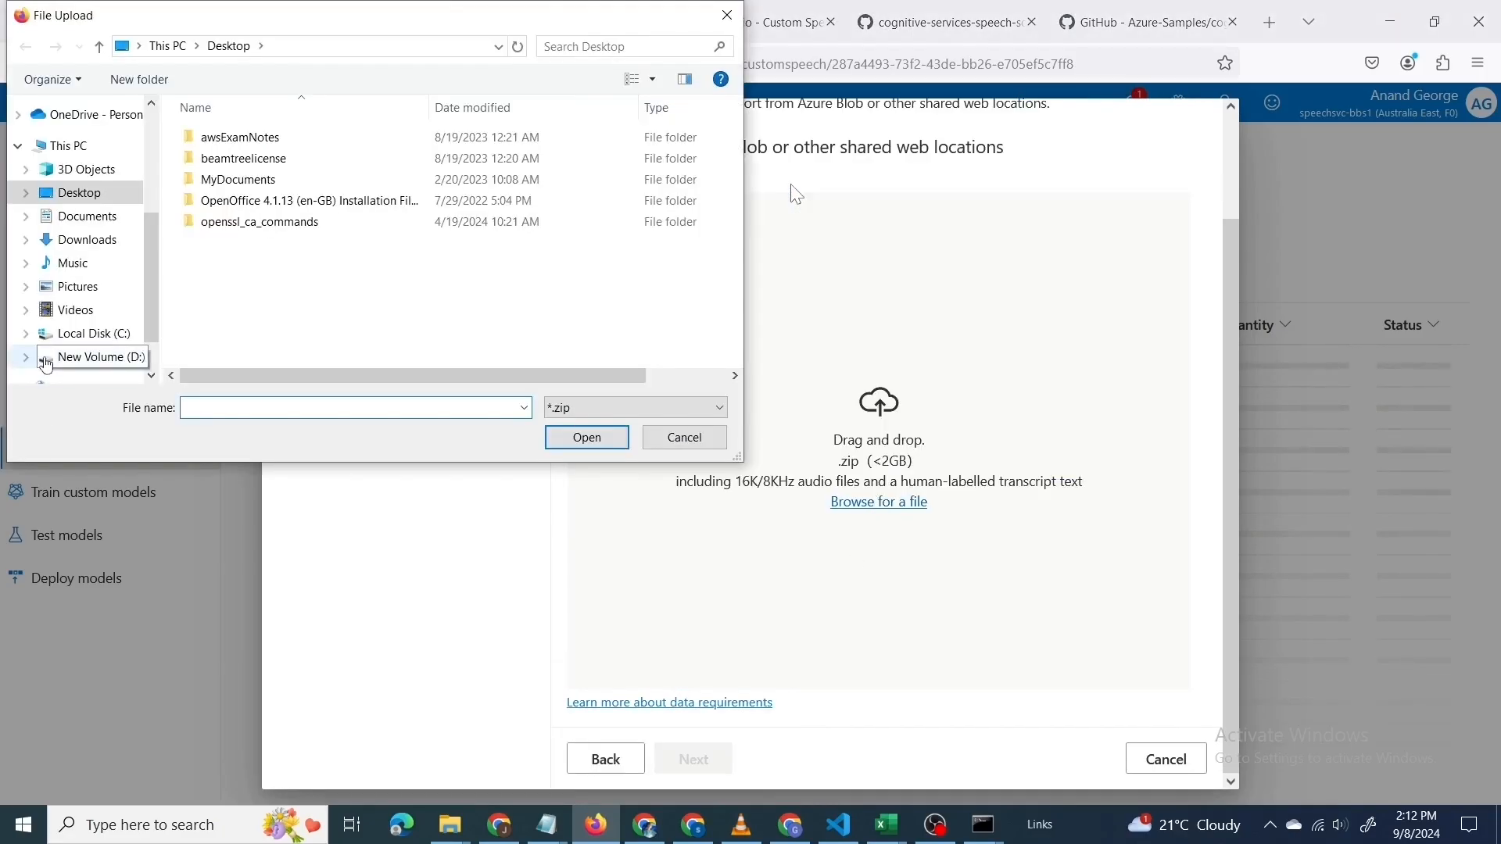
Choose the local file audio-and-trans.zip from the testing folder of the customspeech en-US biology sample data
left_click(47, 359)
double_click(297, 286)
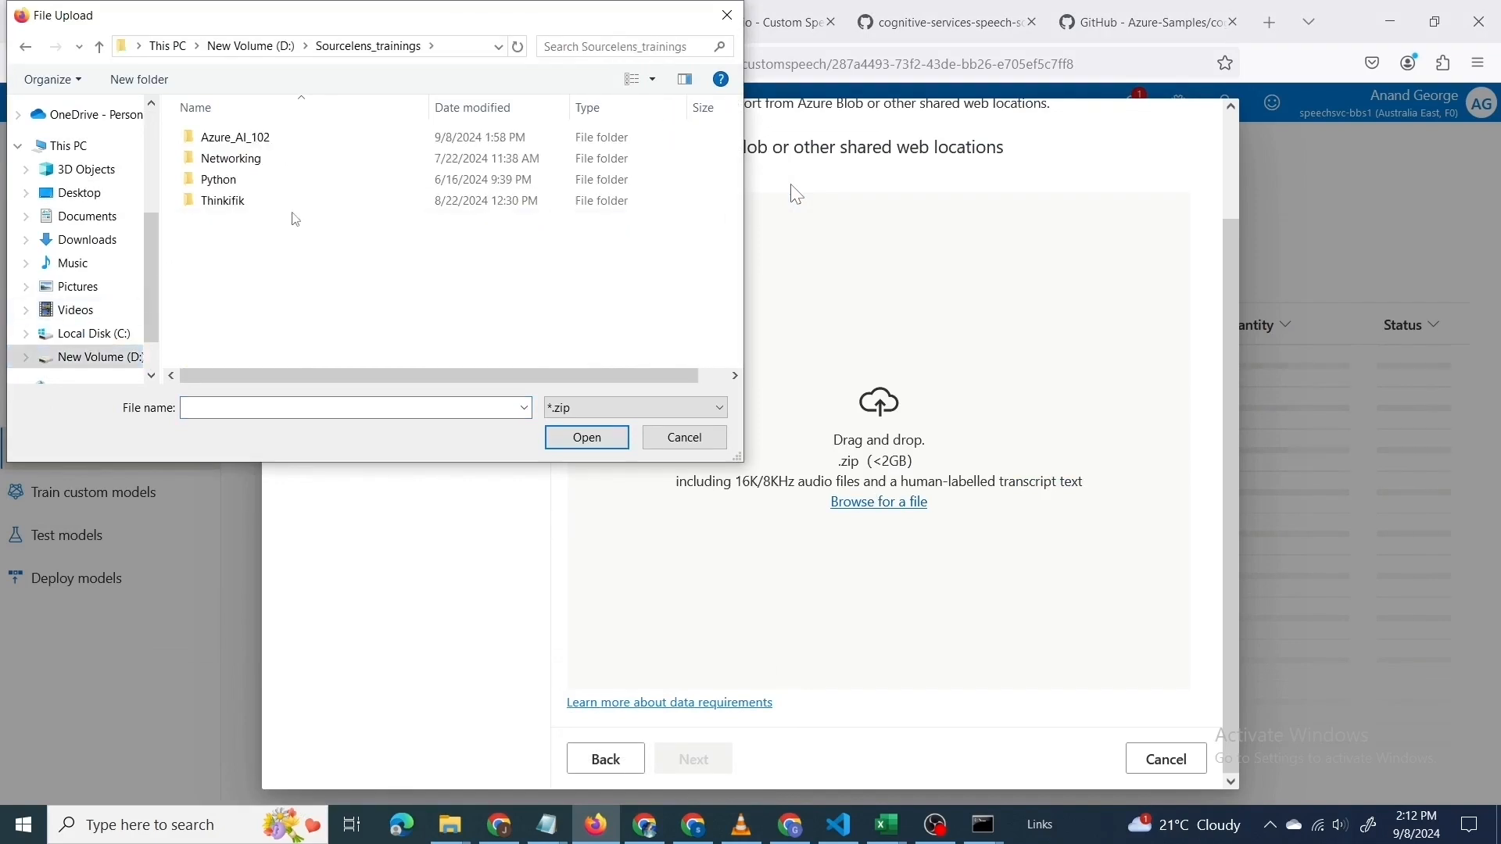
double_click(292, 147)
double_click(295, 162)
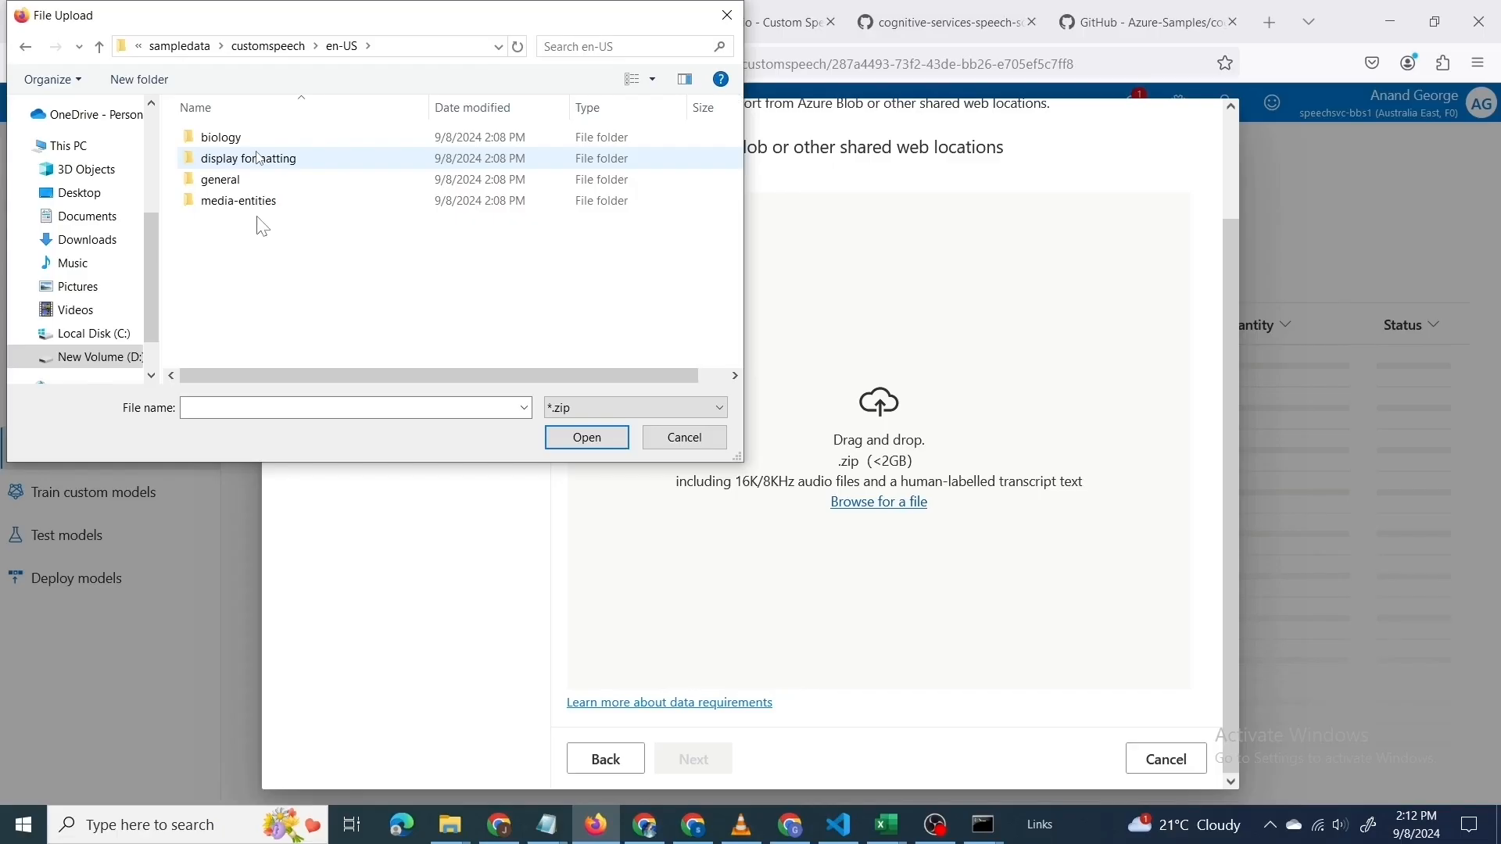
double_click(263, 139)
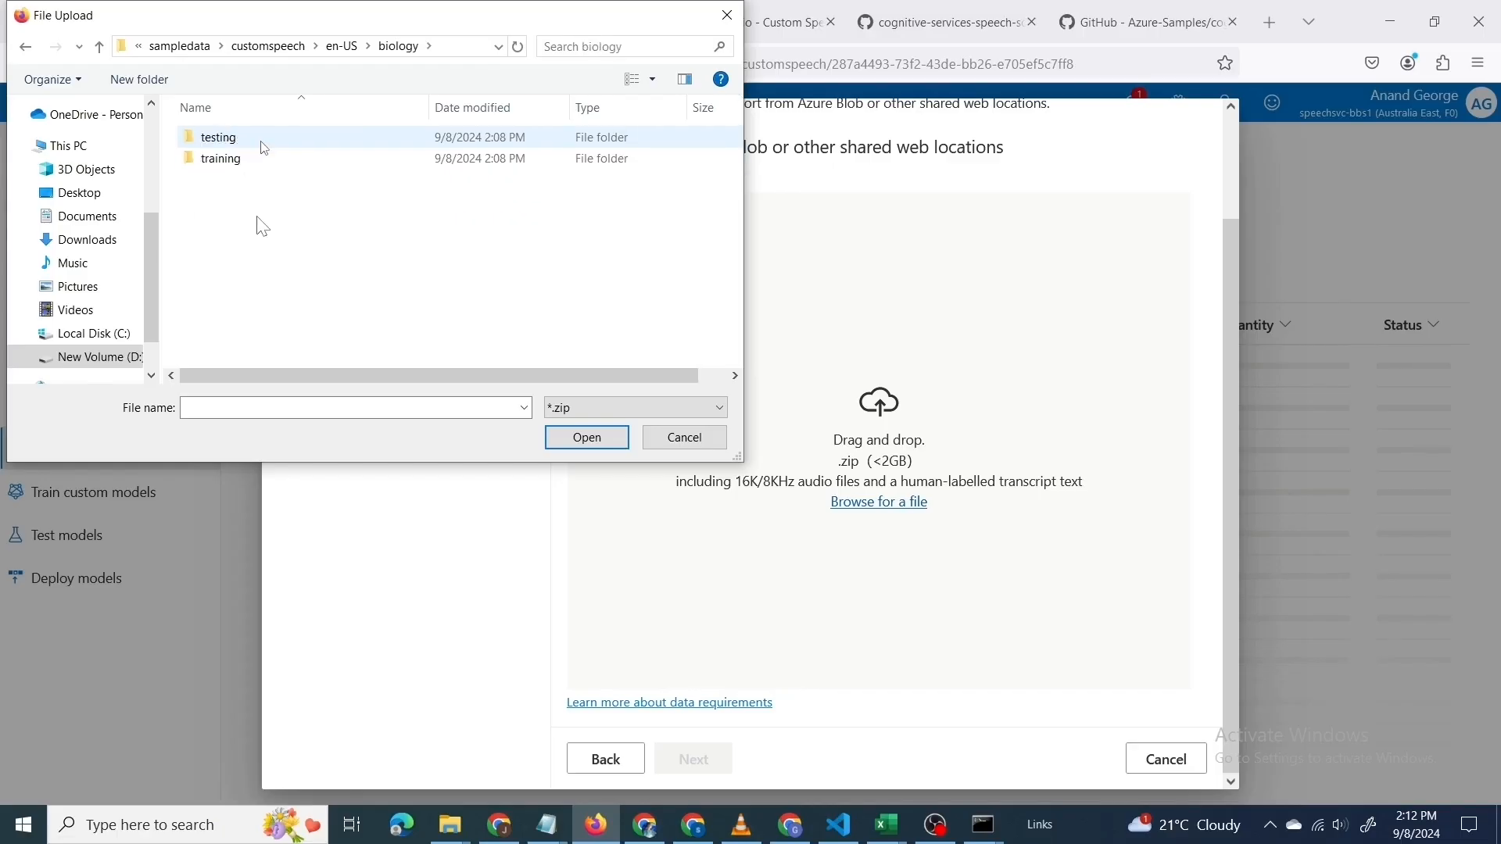
double_click(264, 139)
double_click(263, 139)
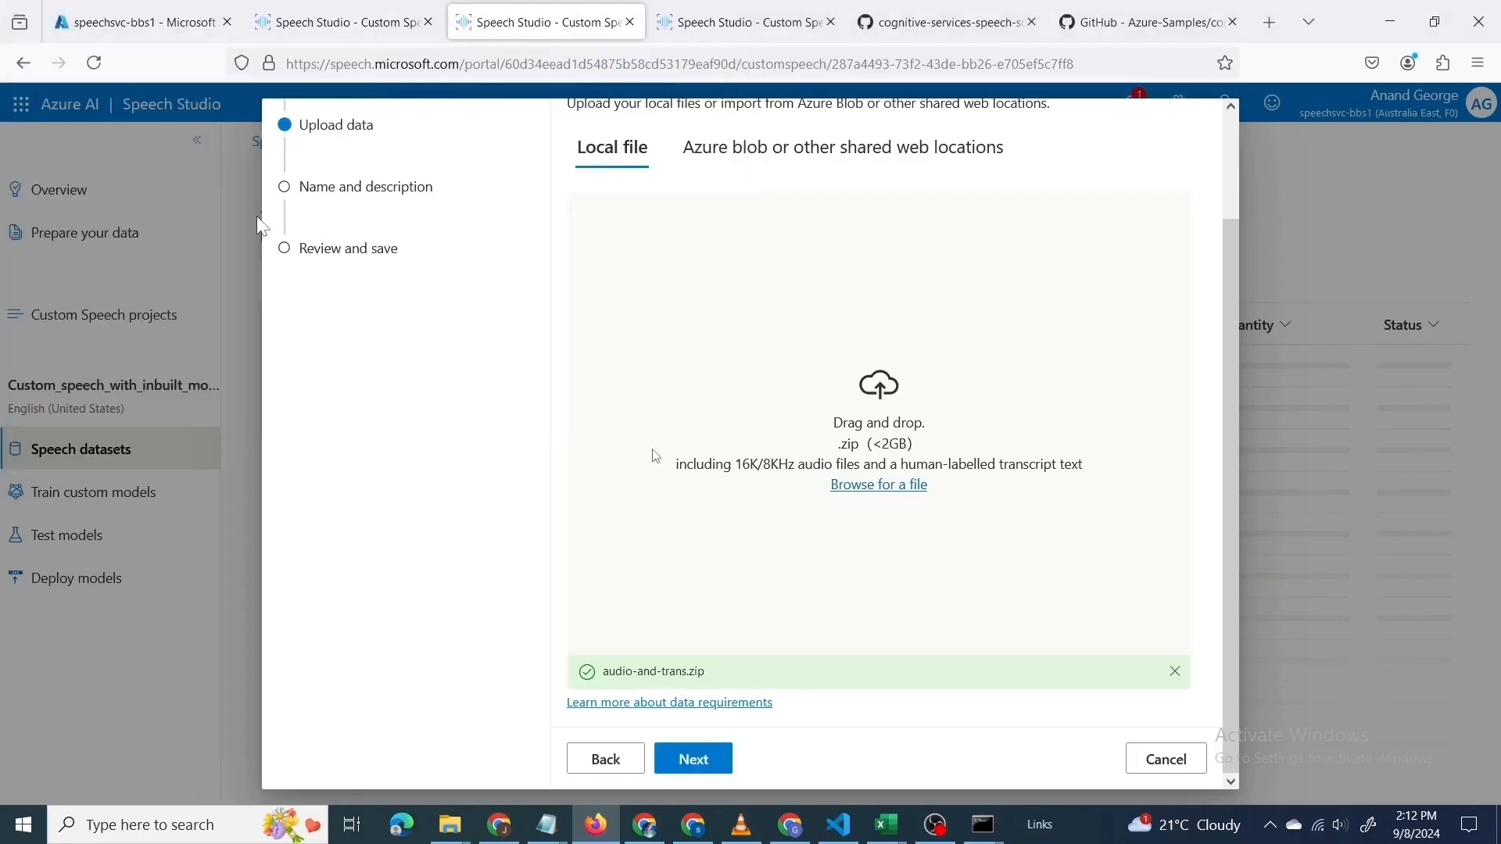
Name the dataset audio-and-trans-test1 without a description, and save the upload
left_click(693, 759)
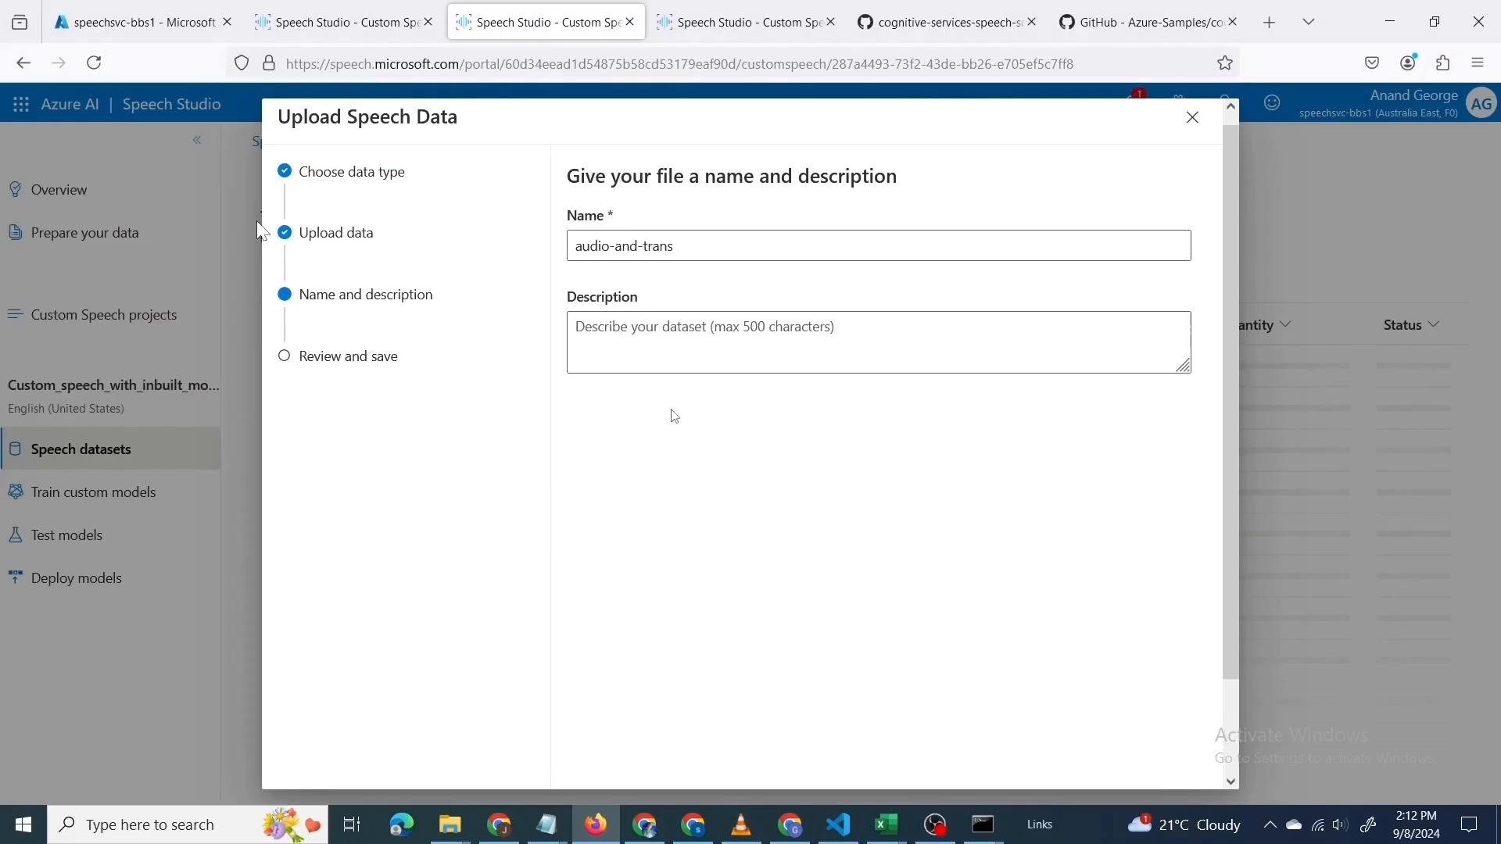
type("-test1")
key("Return")
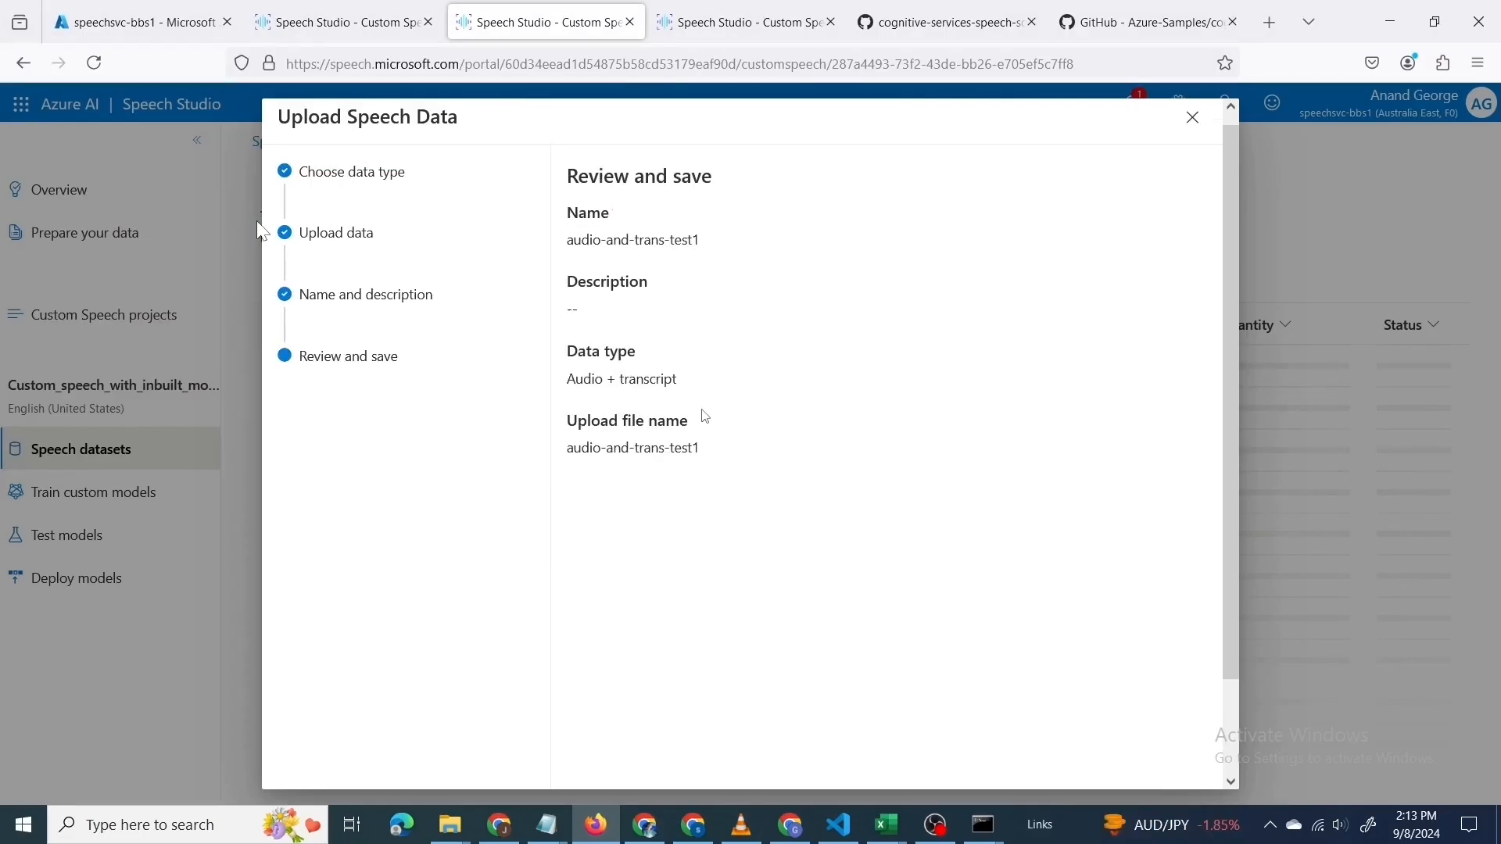
scroll(706, 417, "down", 2)
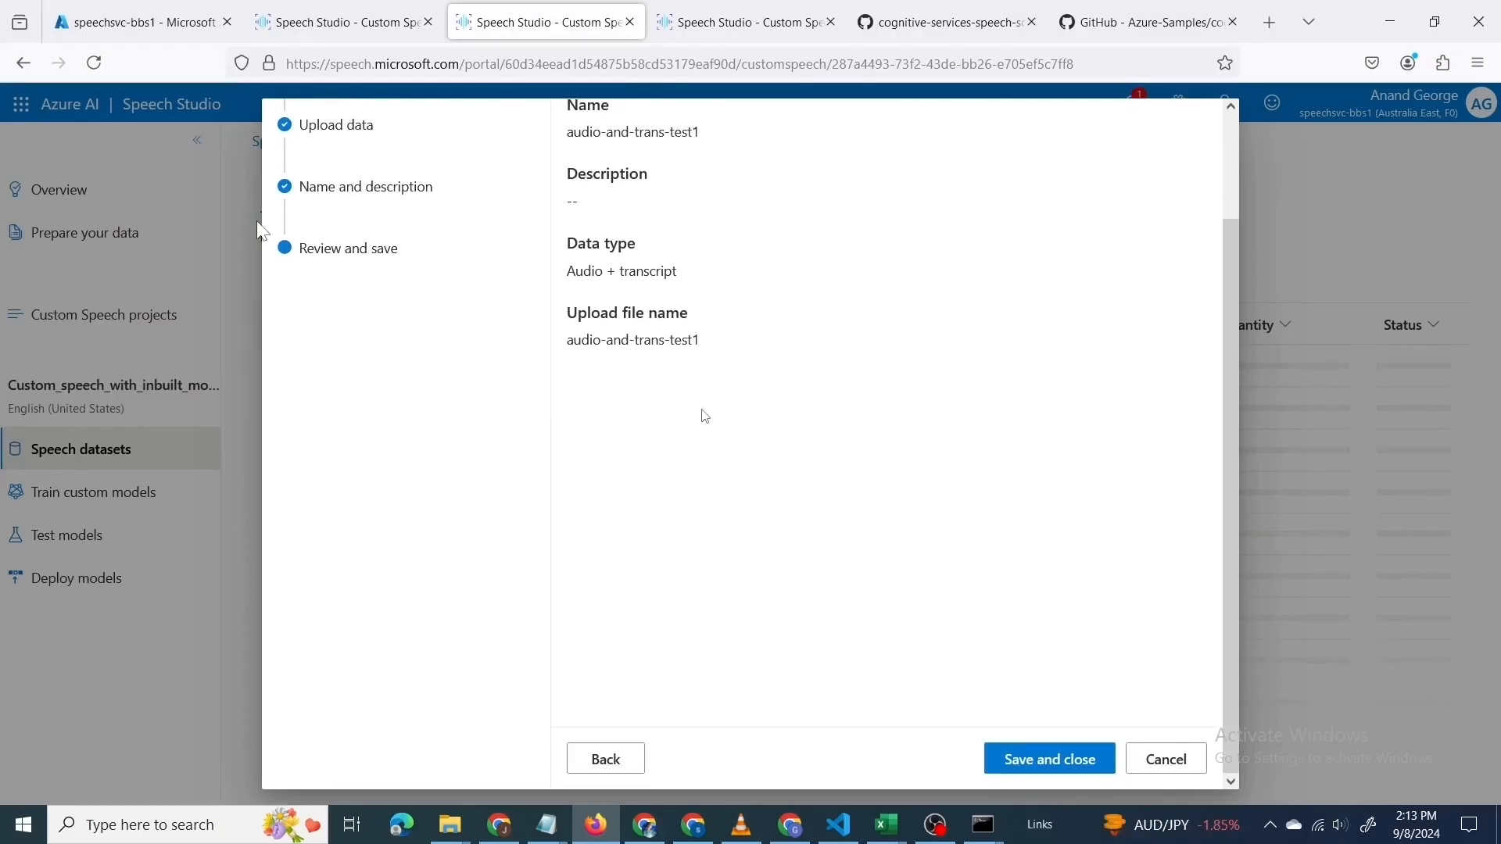
left_click(1040, 758)
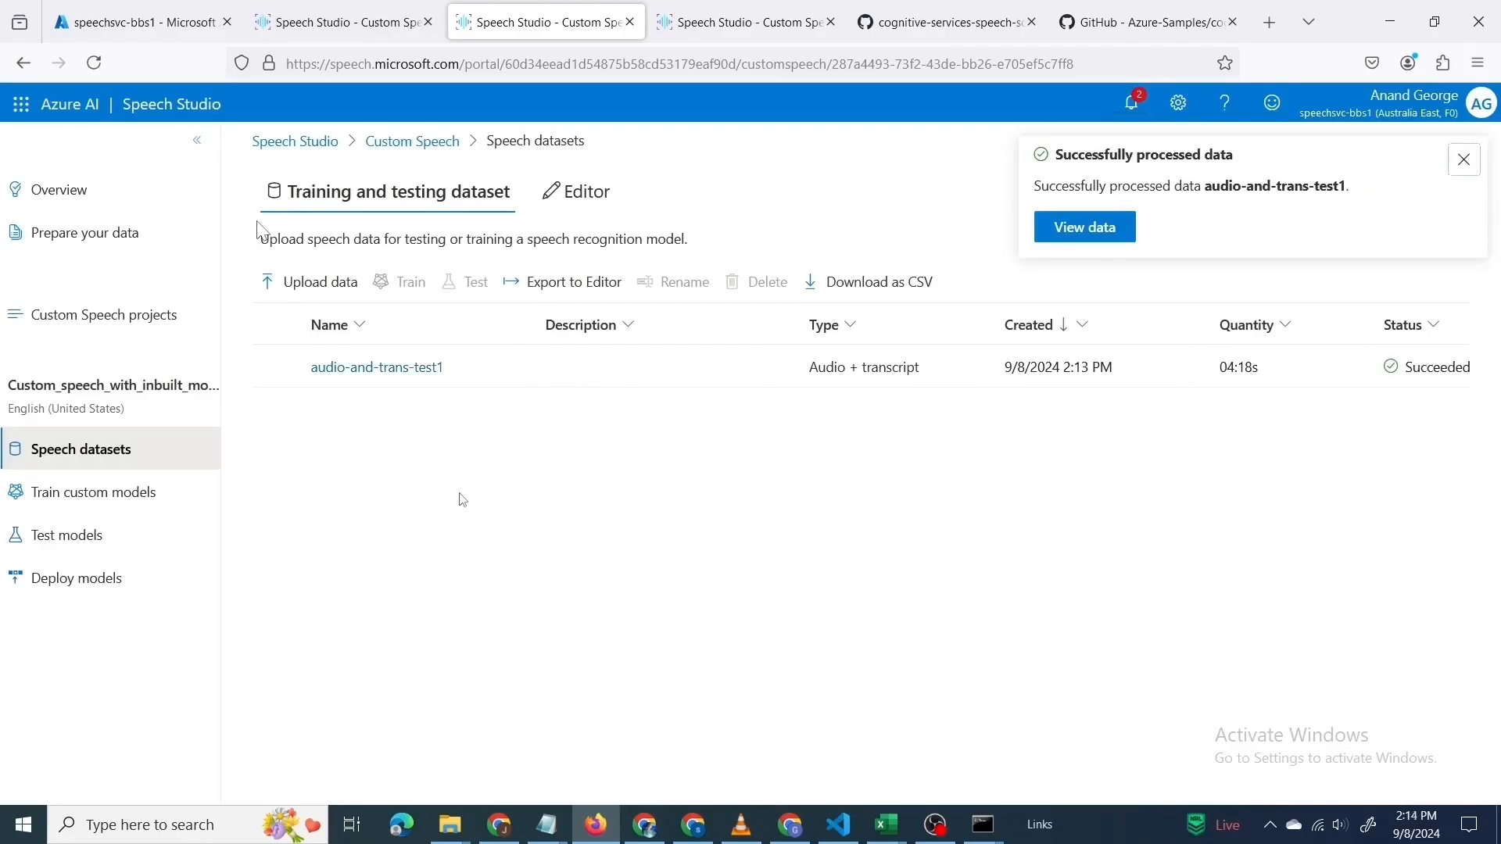
Open the audio-and-trans-test1 dataset, play a bit of b01.wav, and review the human-labeled transcriptions of all its files
left_click(1083, 236)
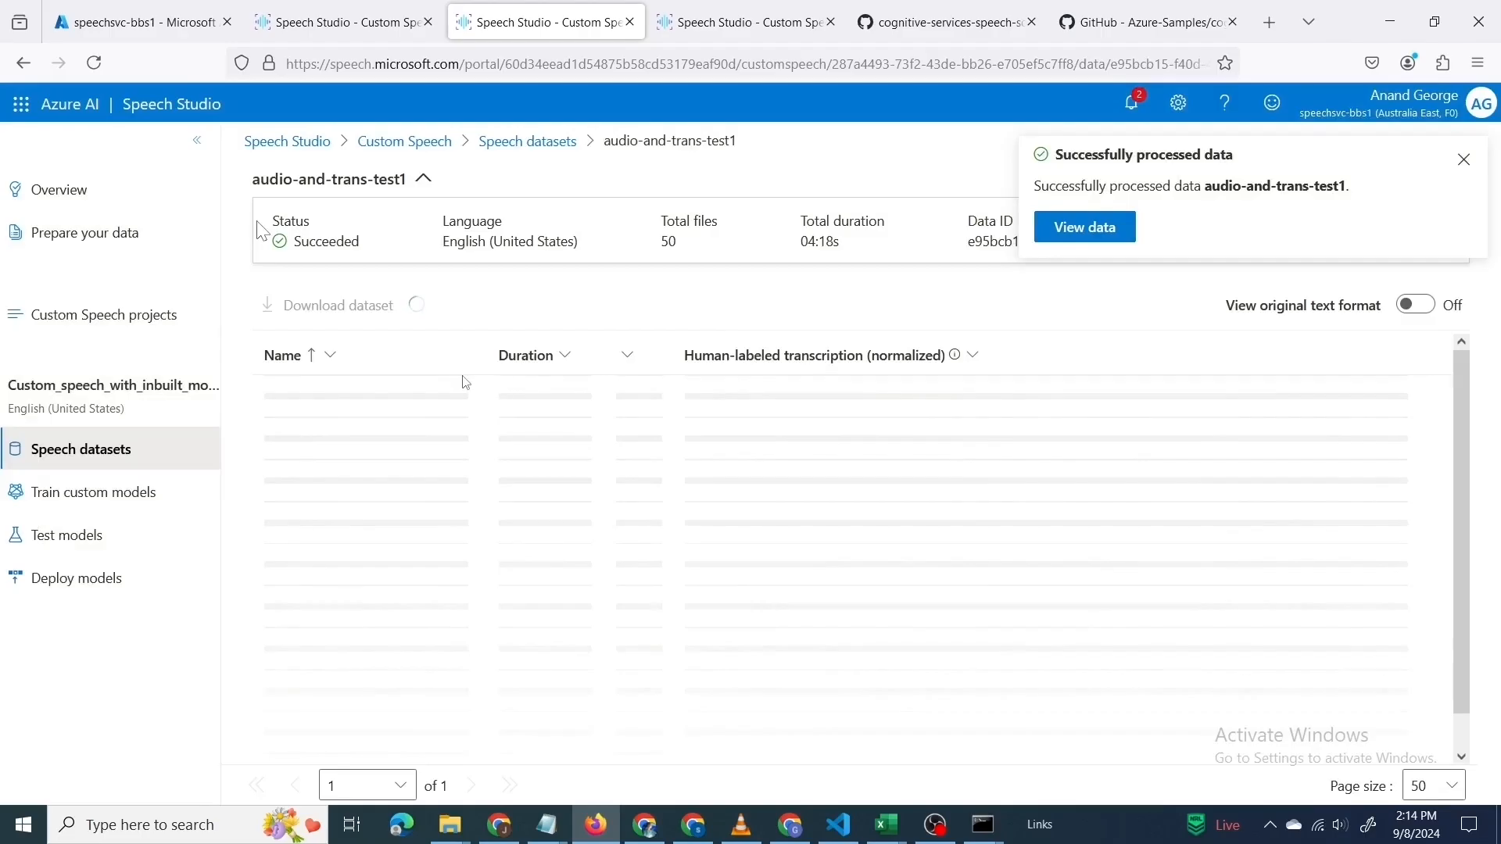
left_click(635, 400)
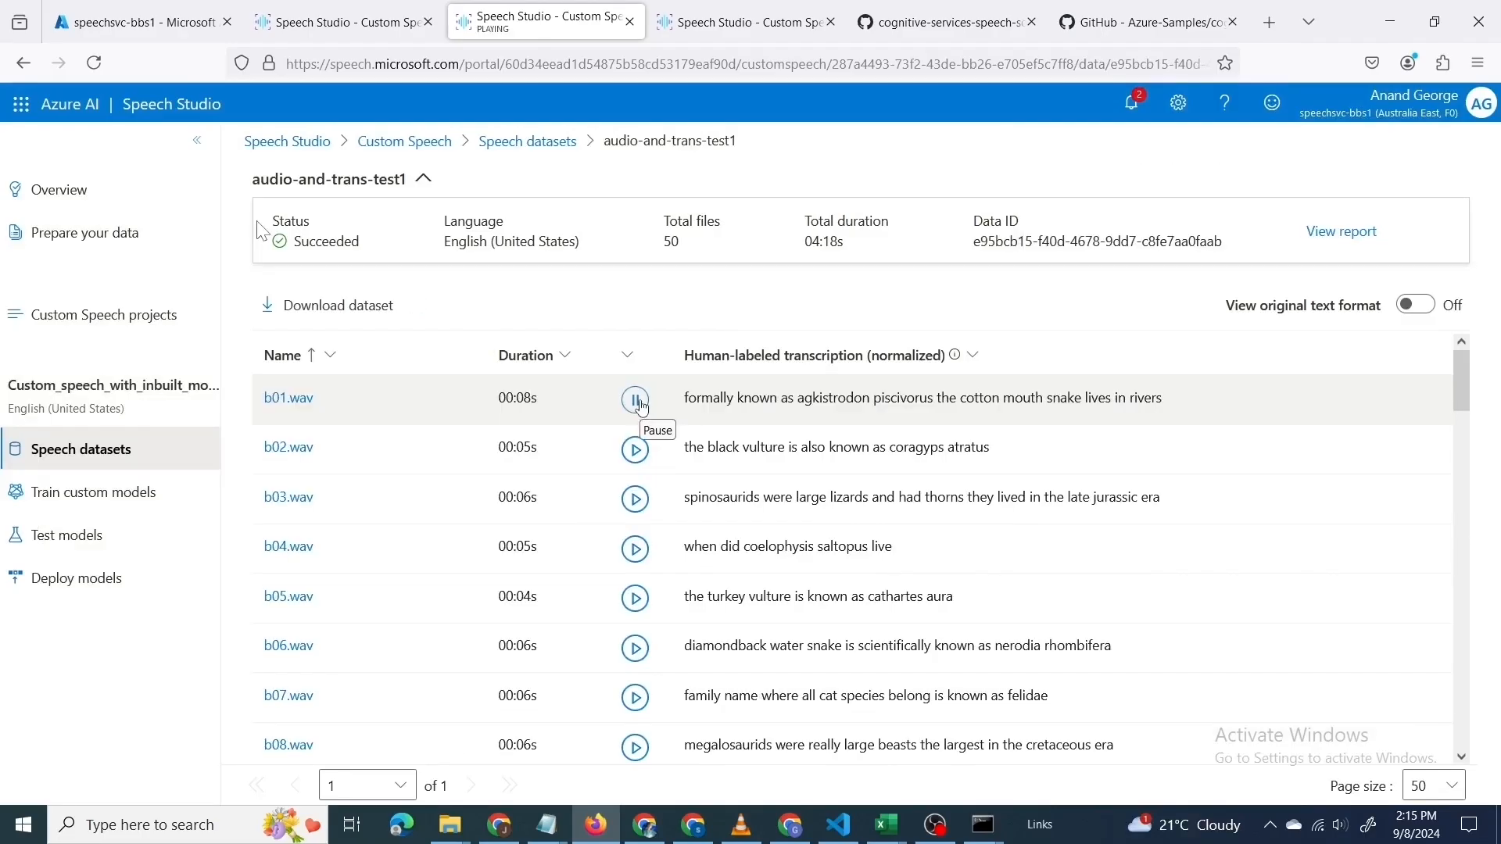
left_click(636, 400)
scroll(618, 560, "down", 15)
scroll(618, 559, "down", 5)
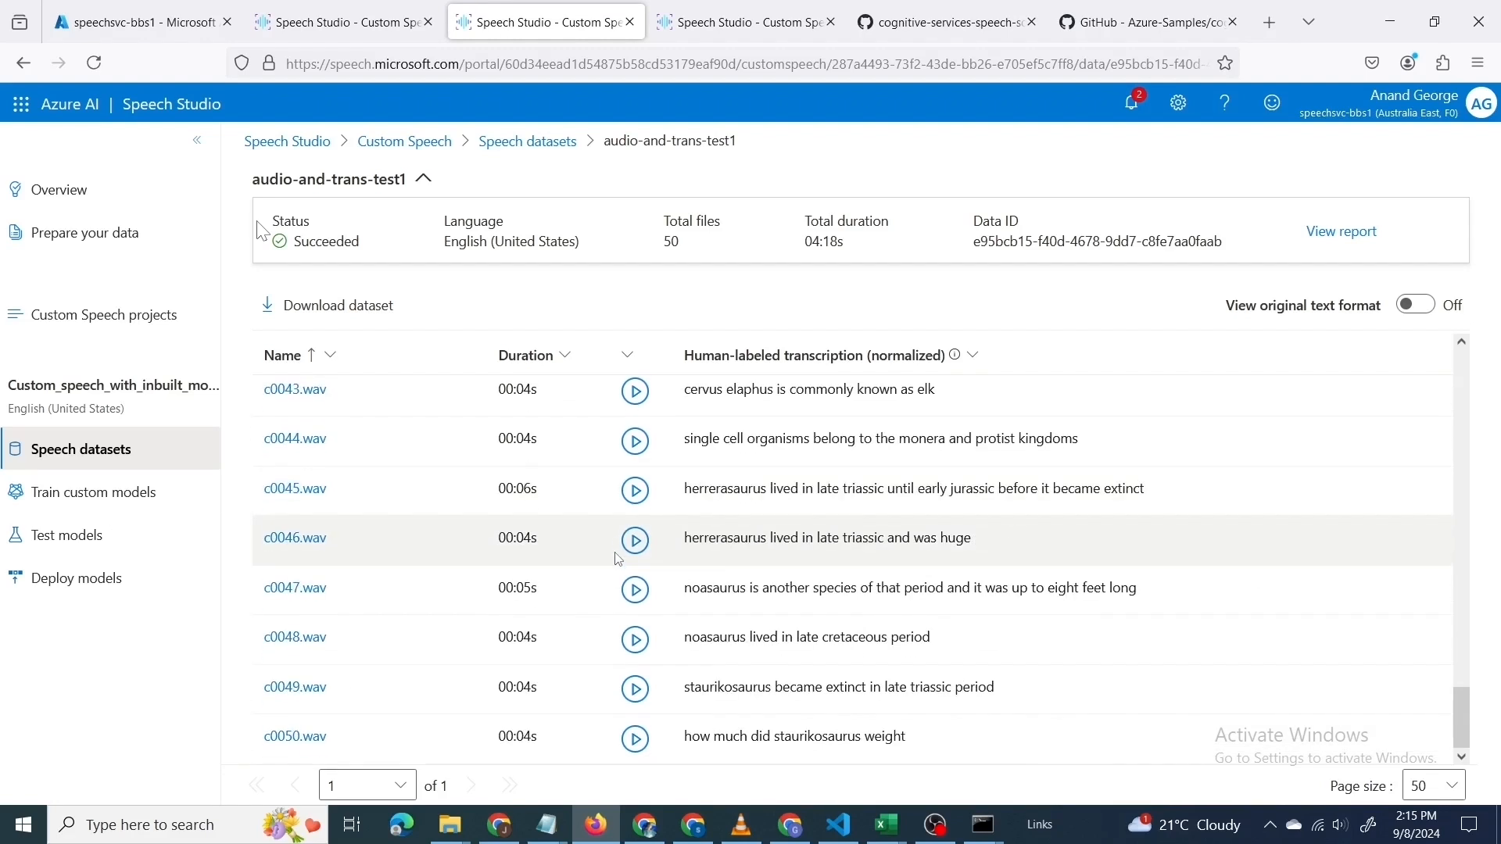
scroll(618, 560, "up", 20)
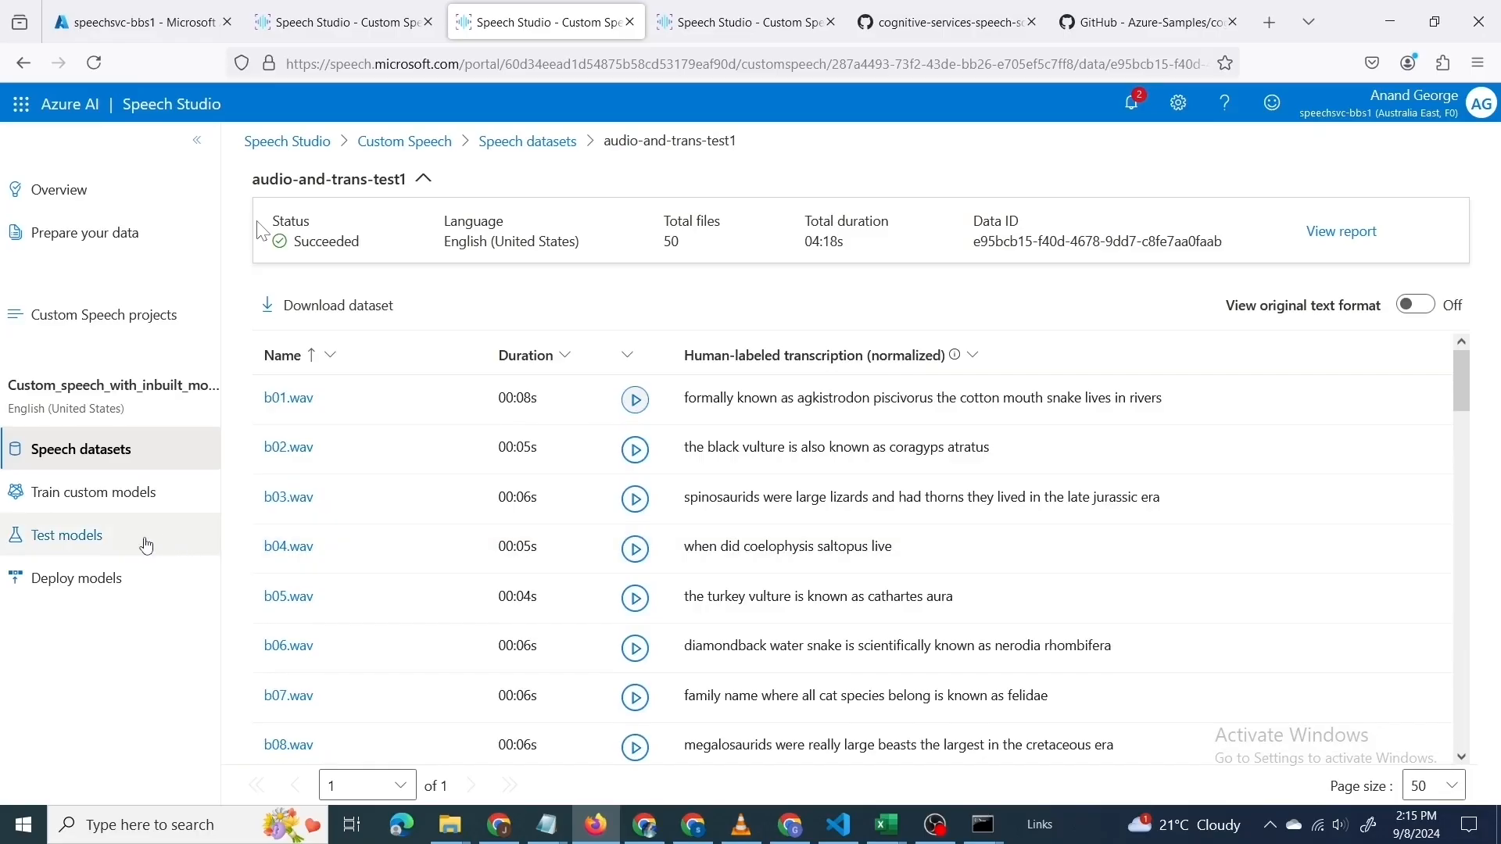
Start a new model test of the type Evaluate accuracy (Audio + transcript data)
left_click(137, 540)
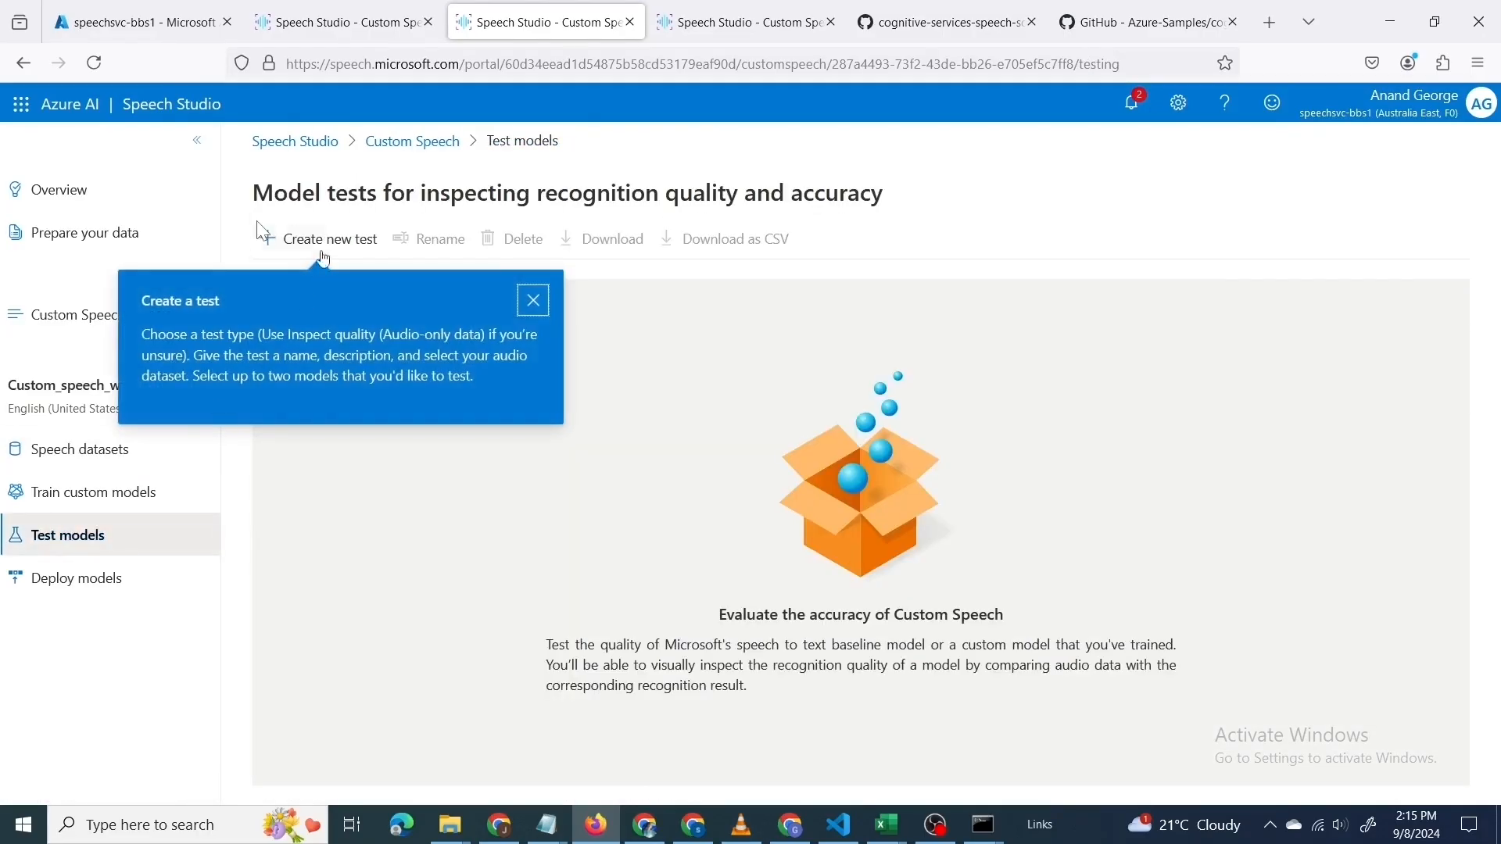
left_click(329, 239)
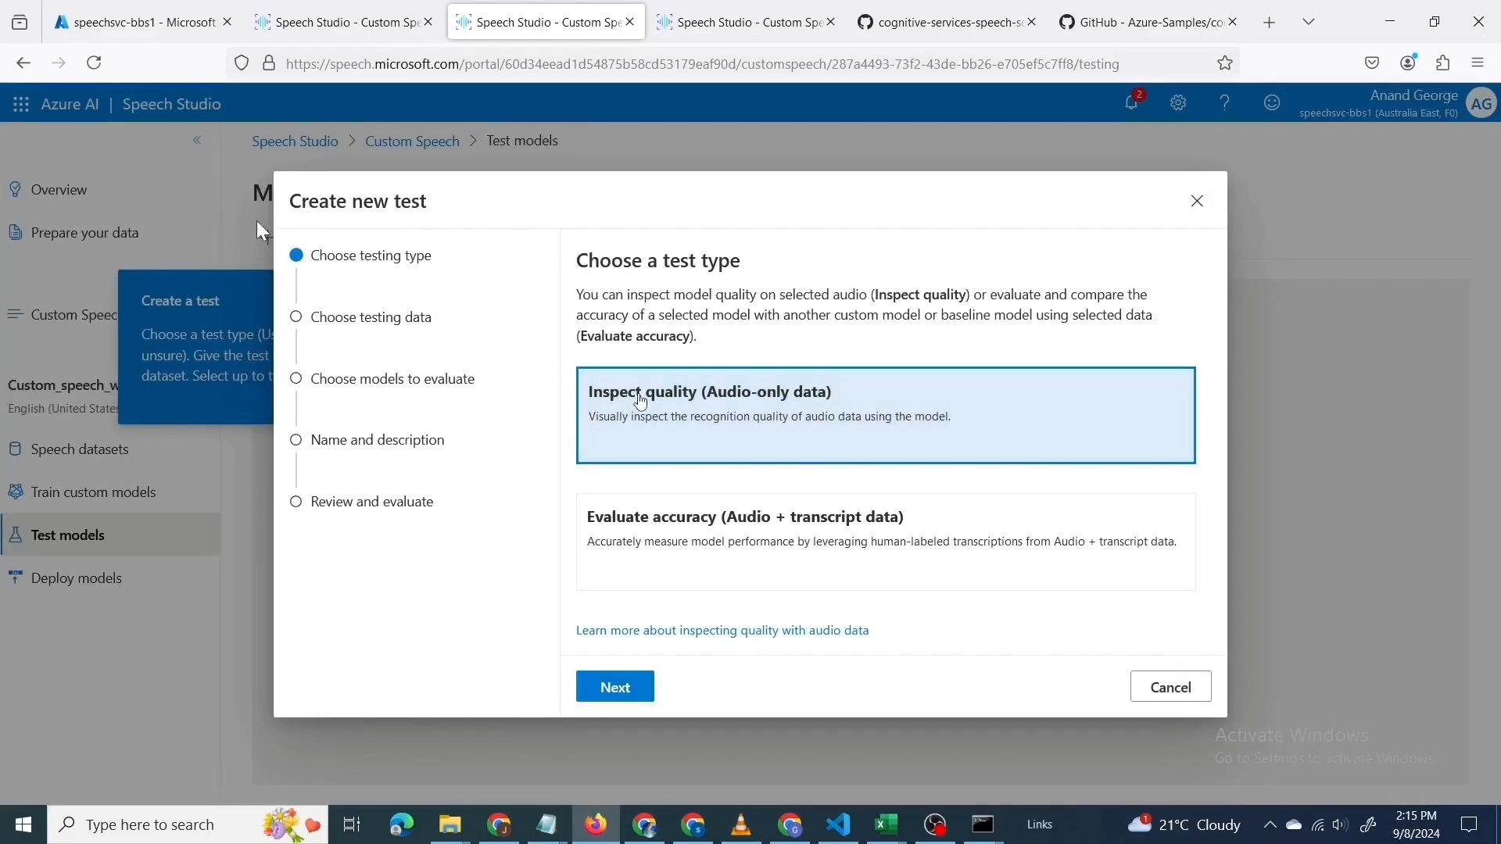
left_click(739, 559)
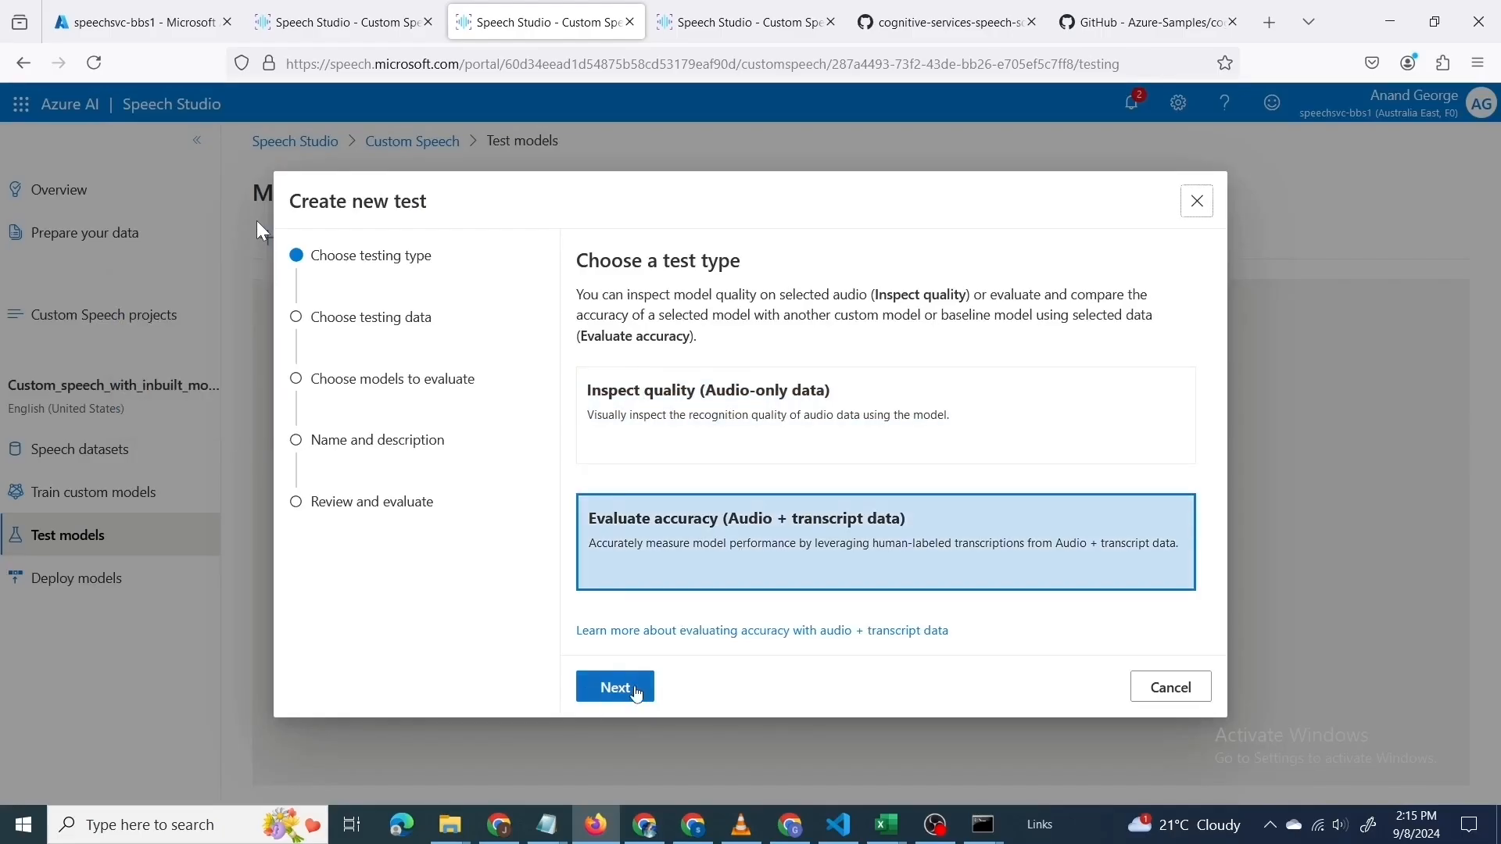
left_click(626, 688)
Use the audio-and-trans-test1 dataset for the test and evaluate the baseline 20240614 Batch Transcription as Model 1, without a second model
left_click(681, 417)
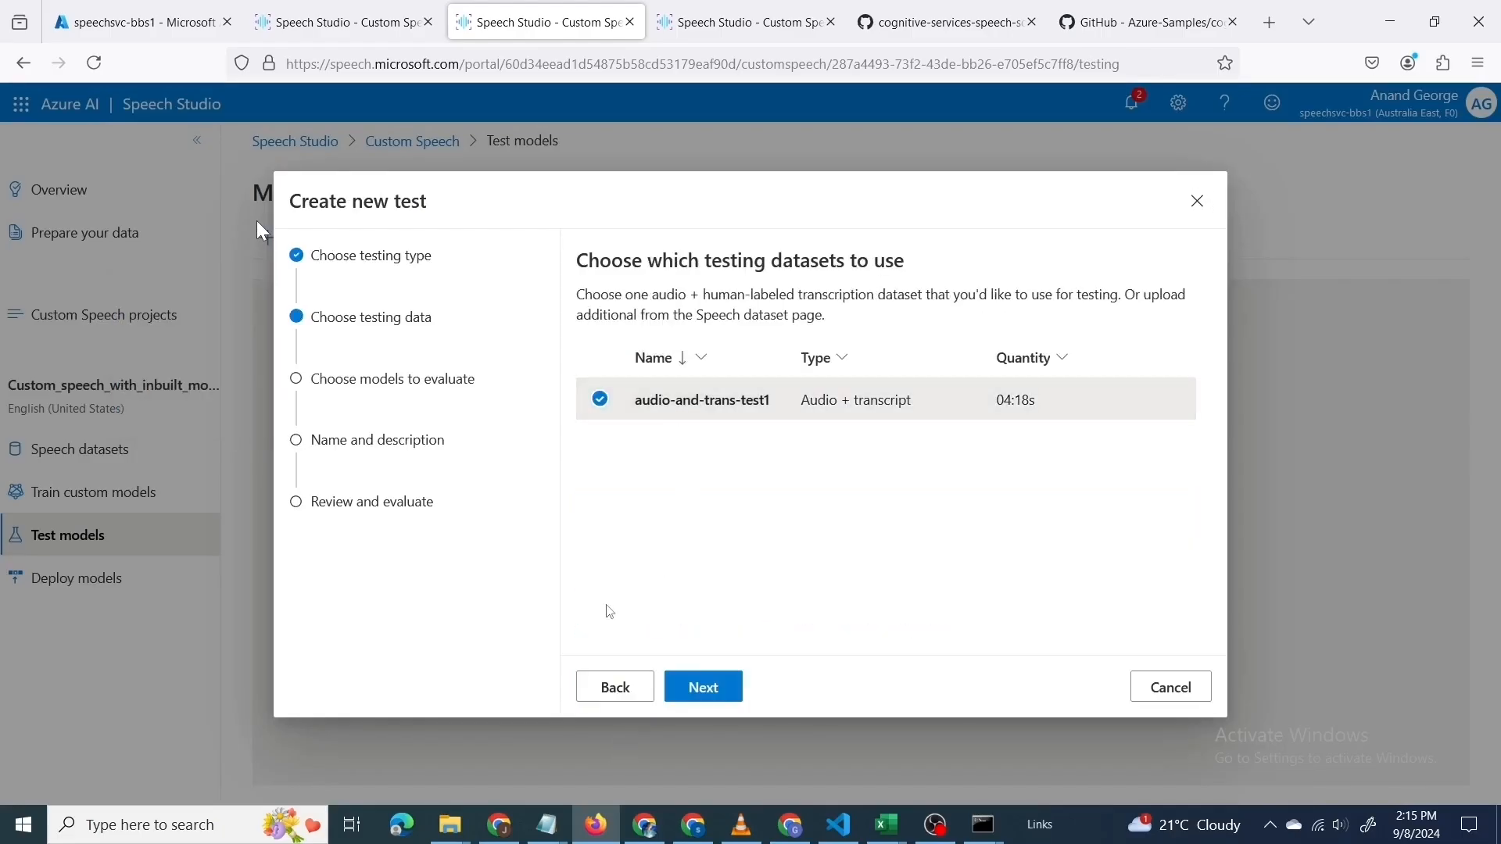
left_click(716, 698)
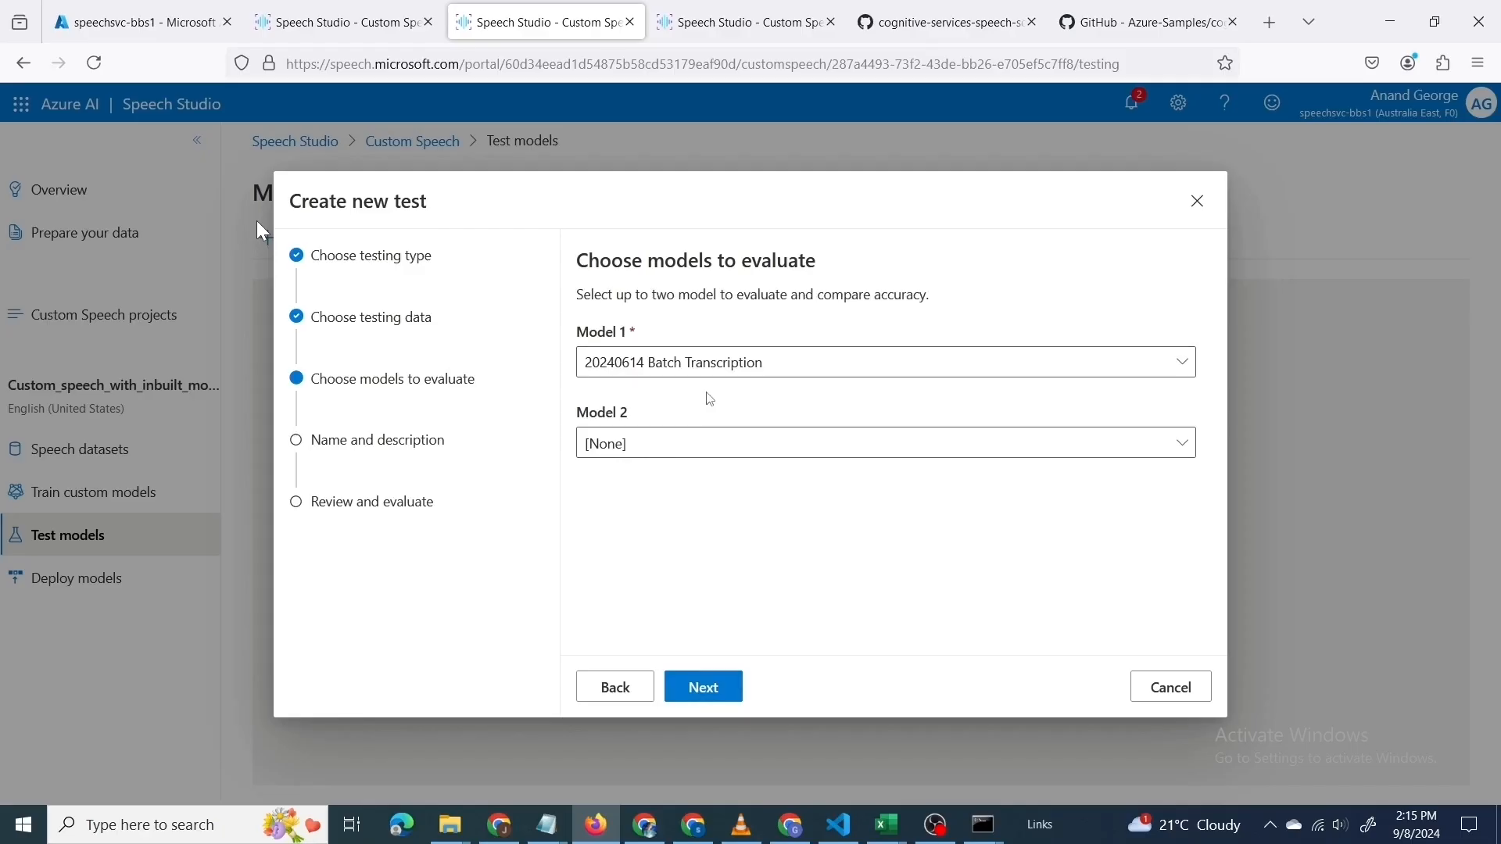
left_click(1030, 374)
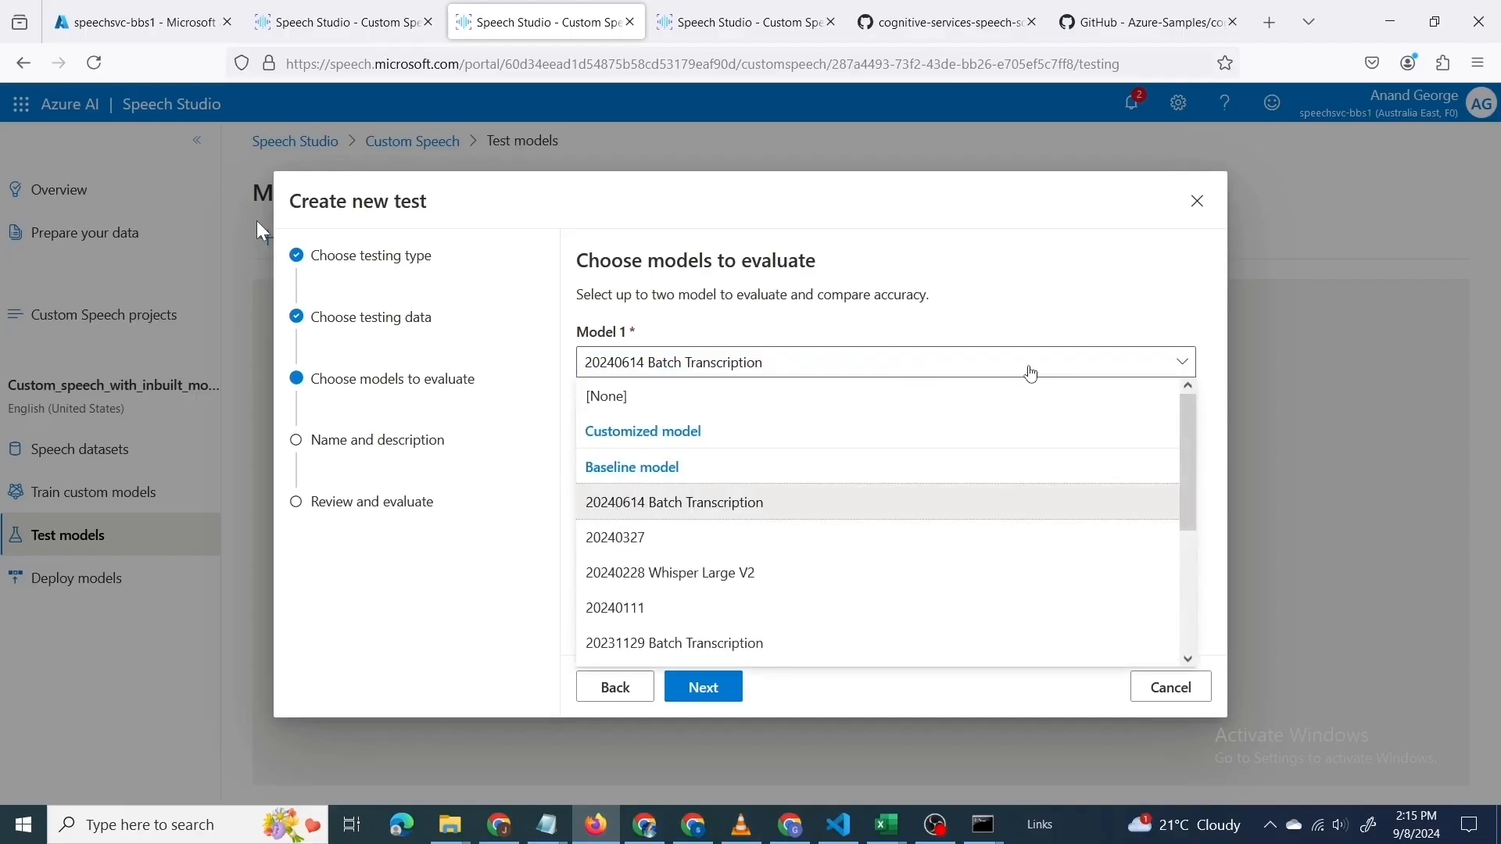
left_click(1030, 373)
left_click(703, 688)
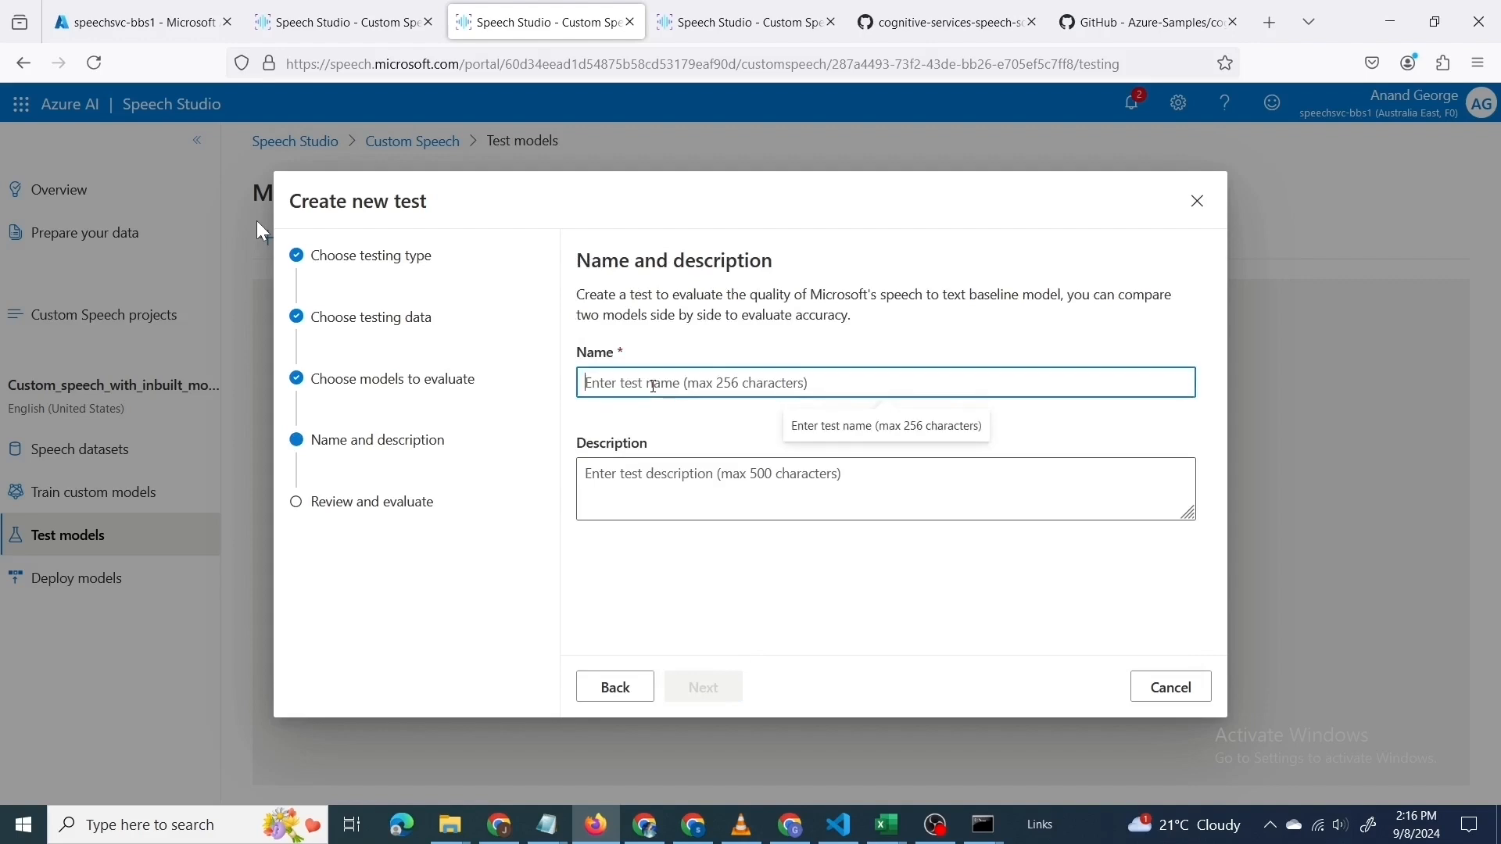
Name the test Custom_speech_with_azure_inbuilt_model without a description, and save it to run the evaluation
type("Custom_speech_with_azure")
type("_inbuilt_model")
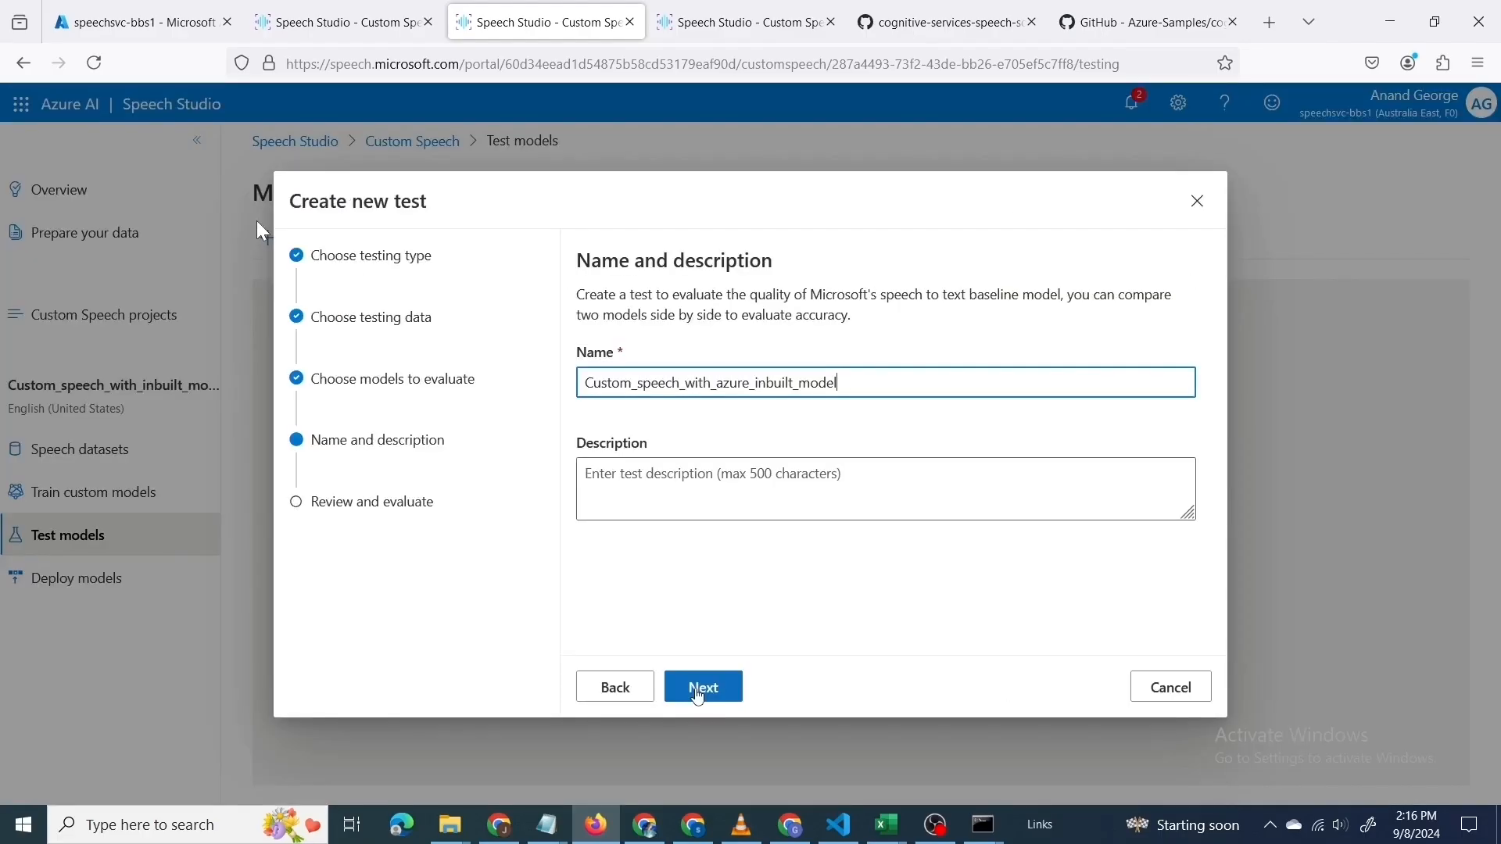
left_click(700, 691)
left_click(1007, 691)
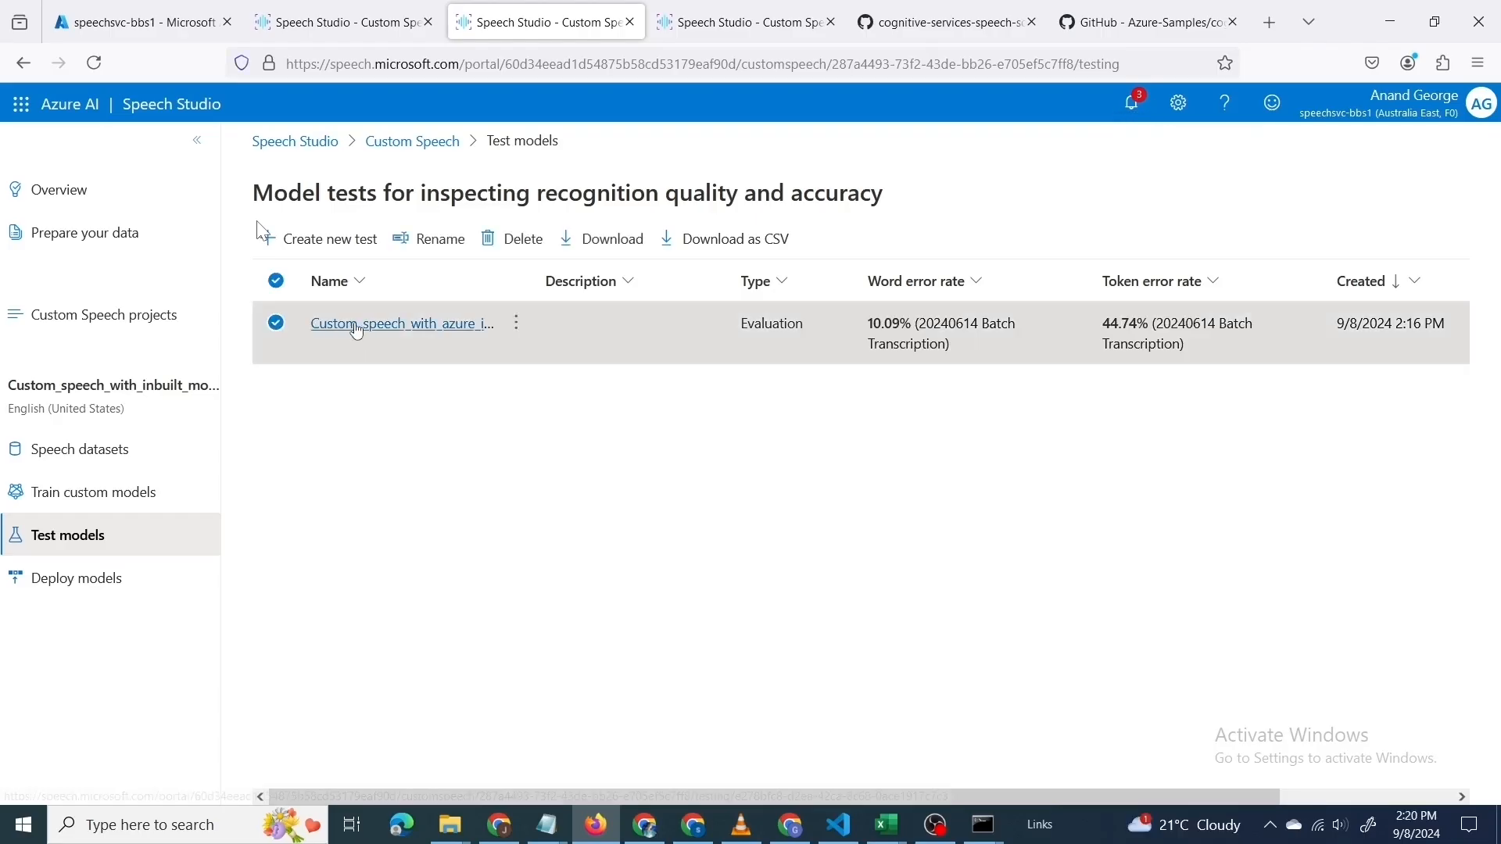
Open the results of the Custom_speech_with_azure_inbuilt_model test and examine the baseline model's word error rate
left_click(358, 329)
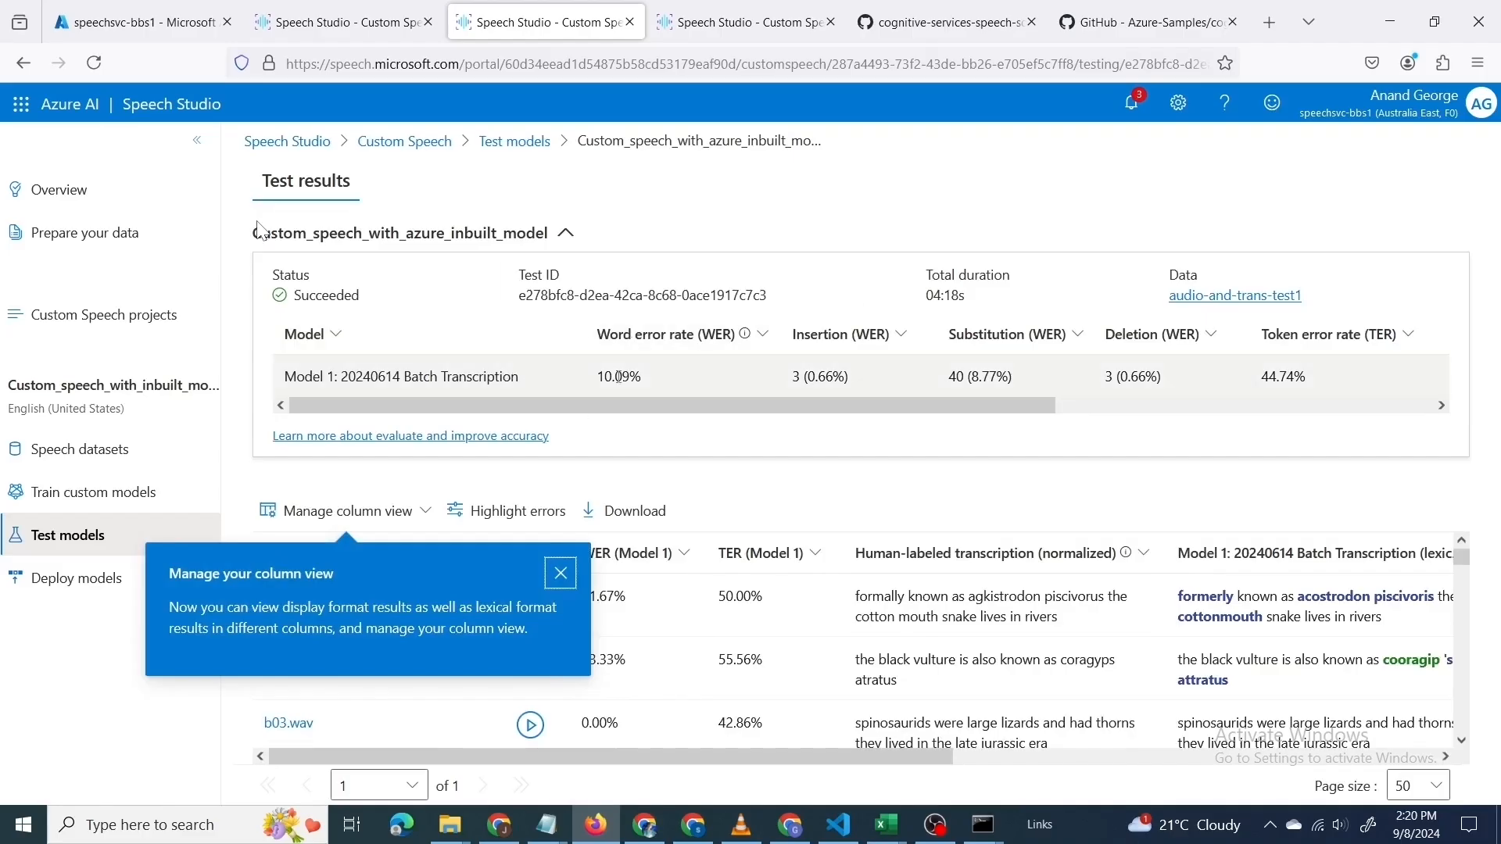
left_click_drag(642, 385, 598, 392)
left_click(621, 423)
left_click(508, 24)
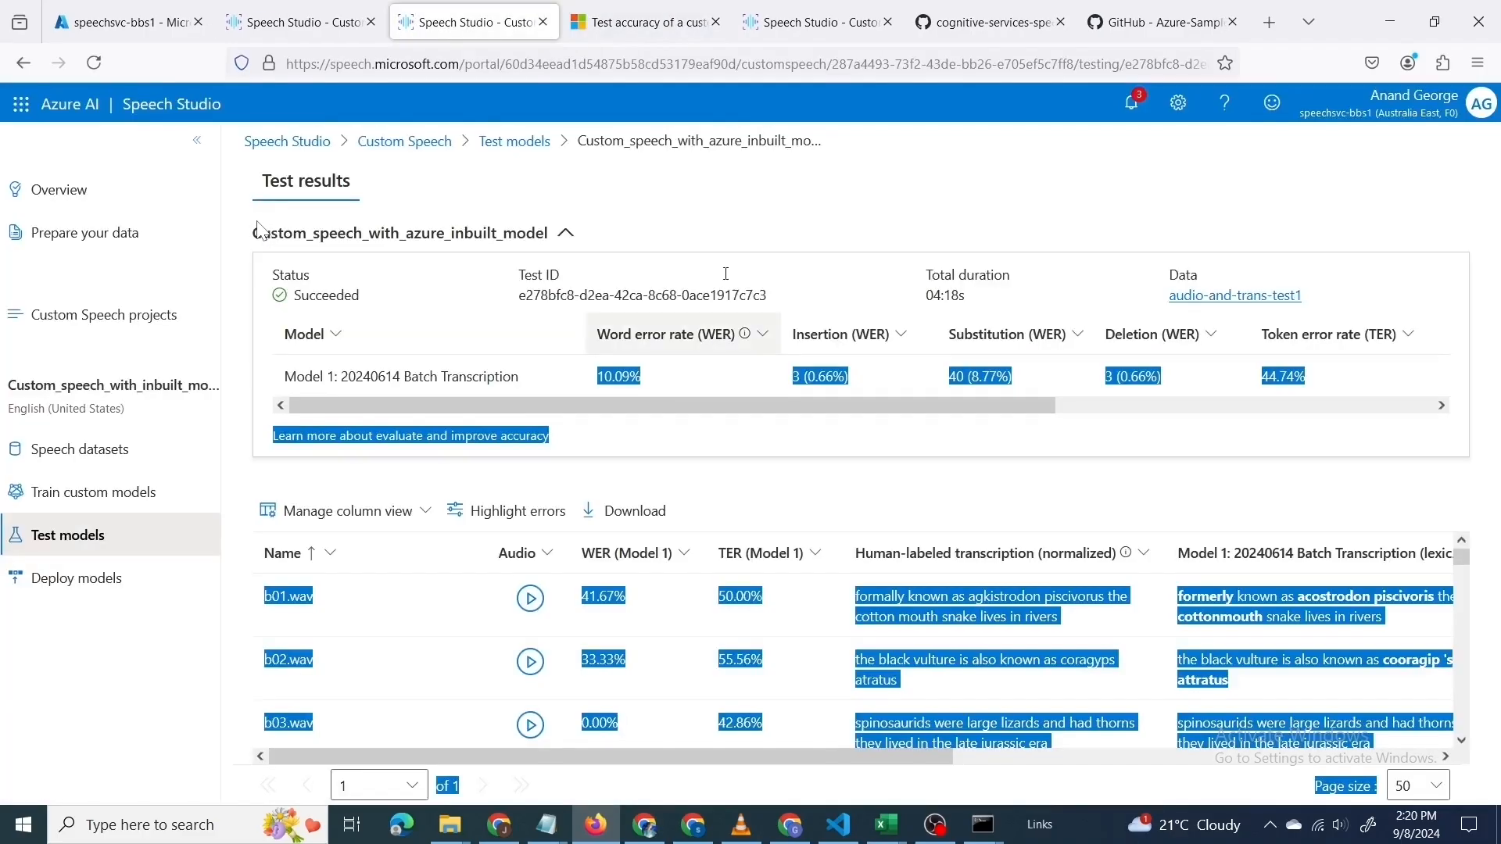
left_click(762, 180)
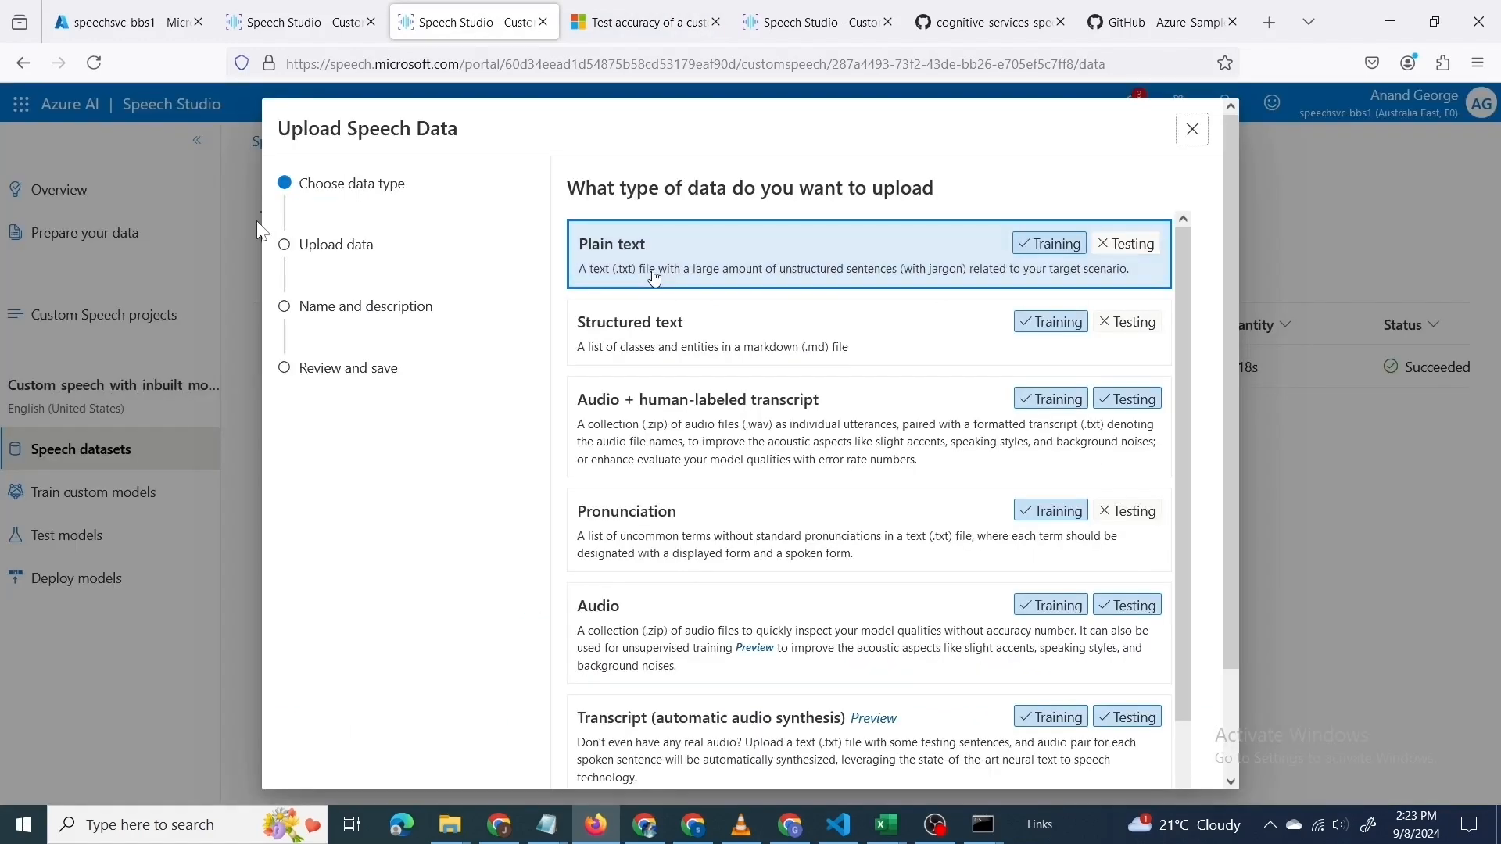
Choose plain text as the speech data type to upload, and select the local file plain-text.txt from the biology training folder
scroll(657, 498, "down", 1)
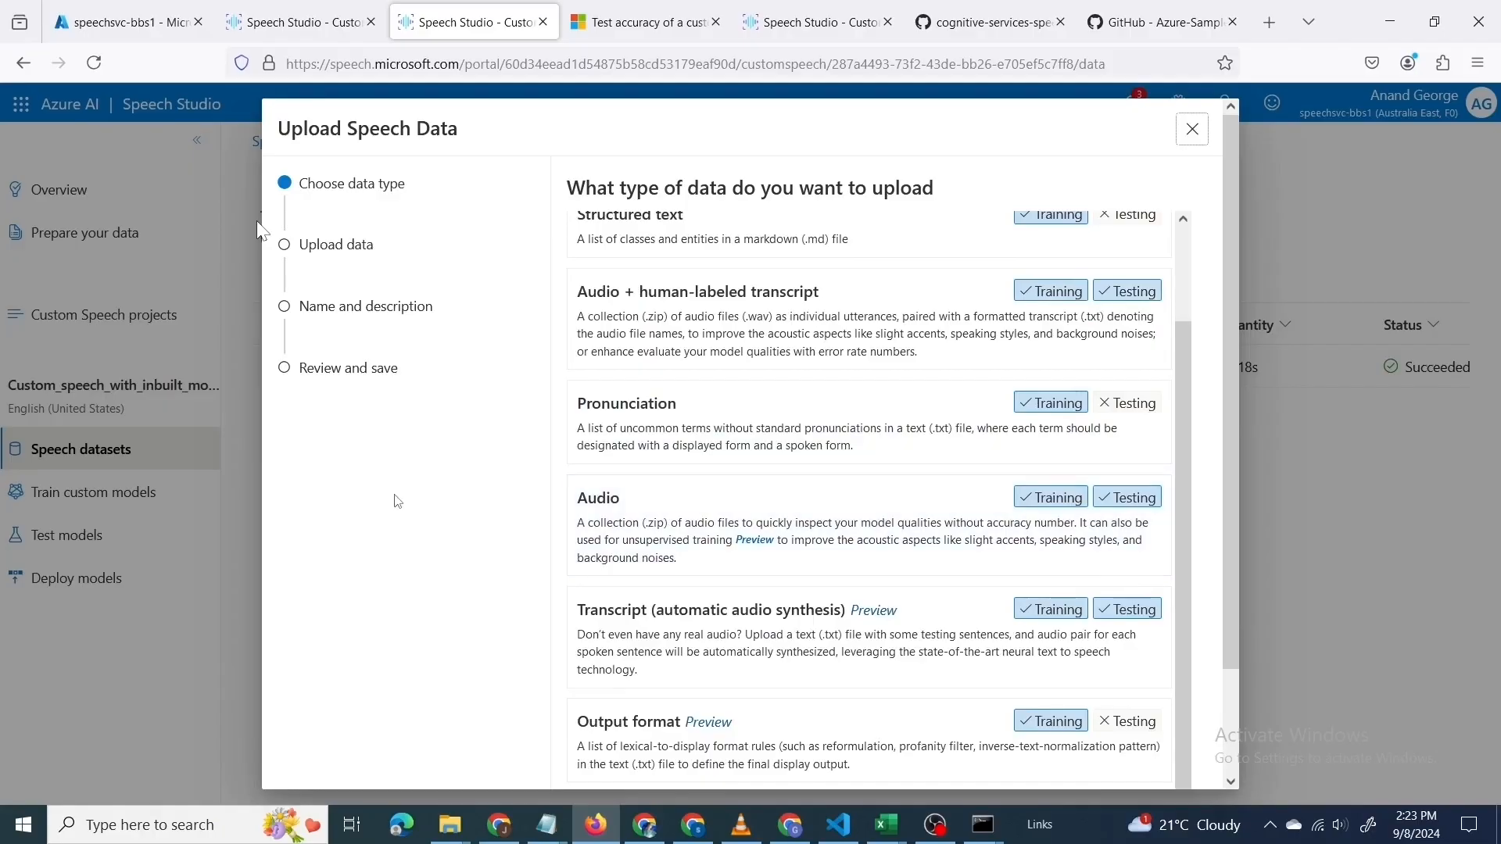
scroll(396, 500, "down", 2)
left_click(827, 576)
left_click(873, 508)
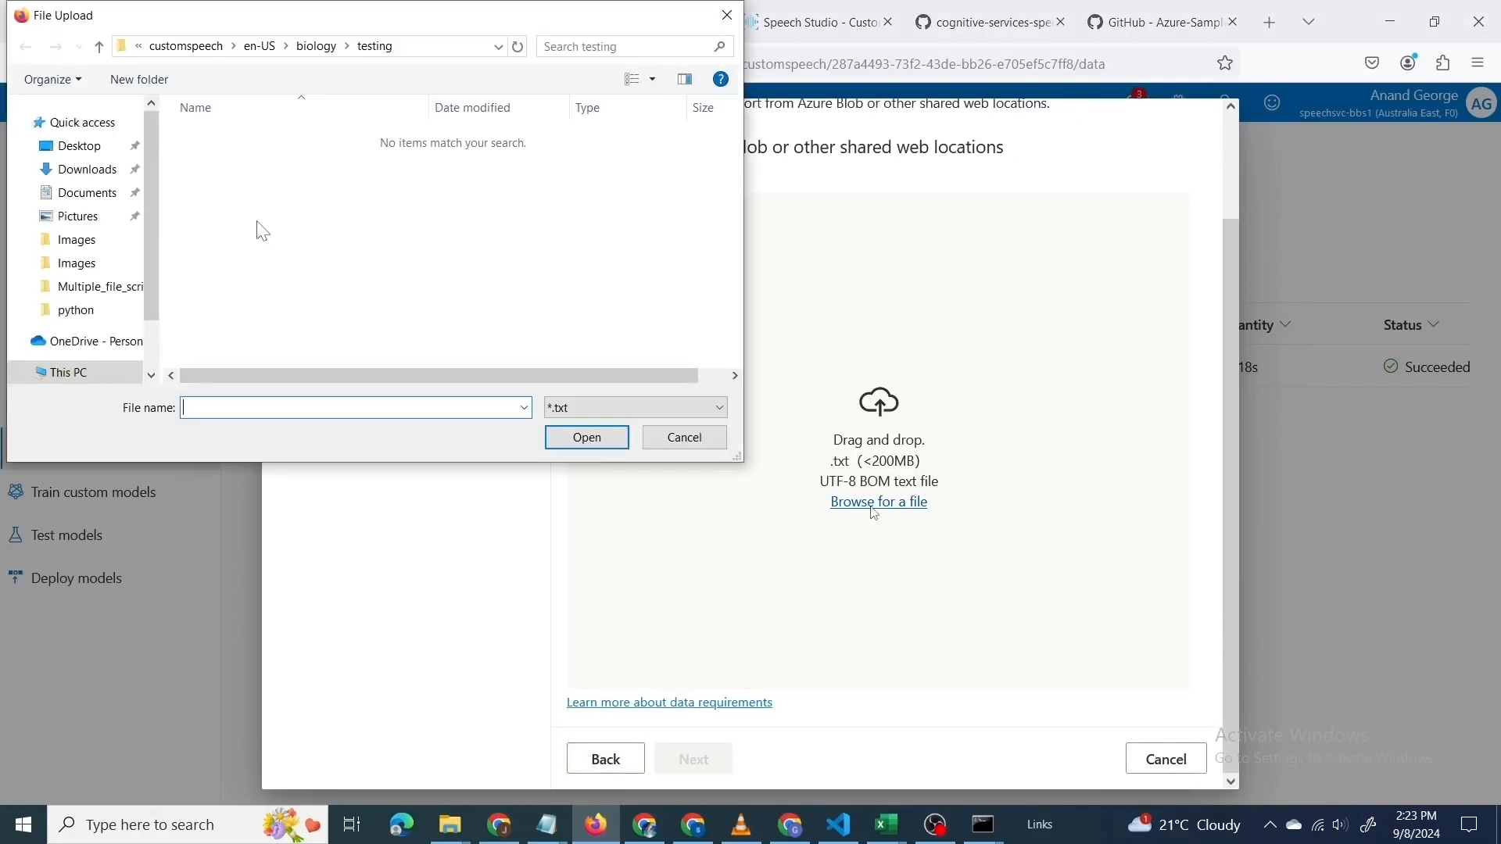
left_click(316, 46)
double_click(317, 160)
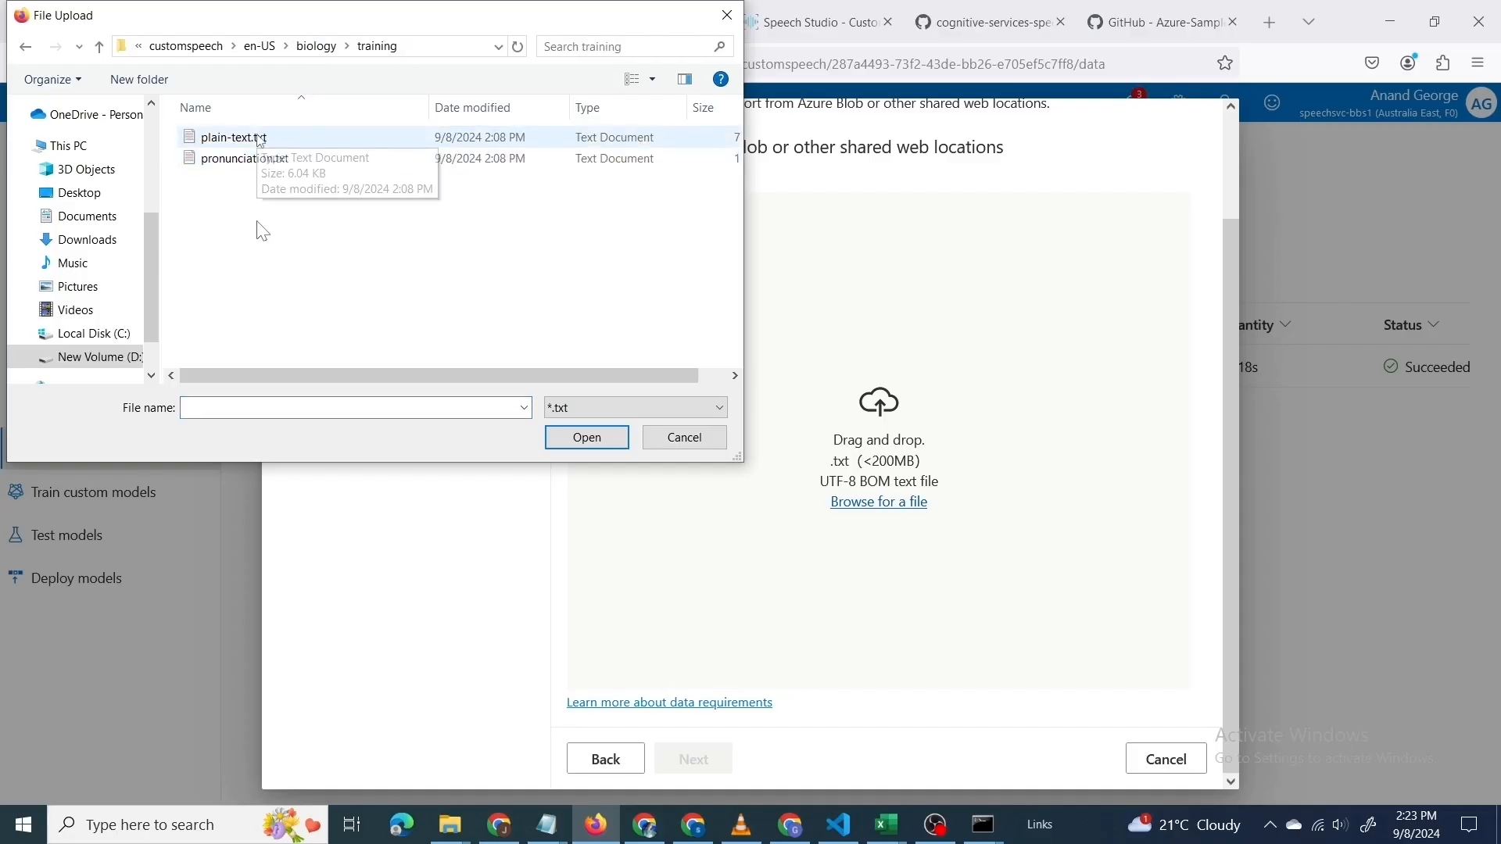
left_click(262, 139)
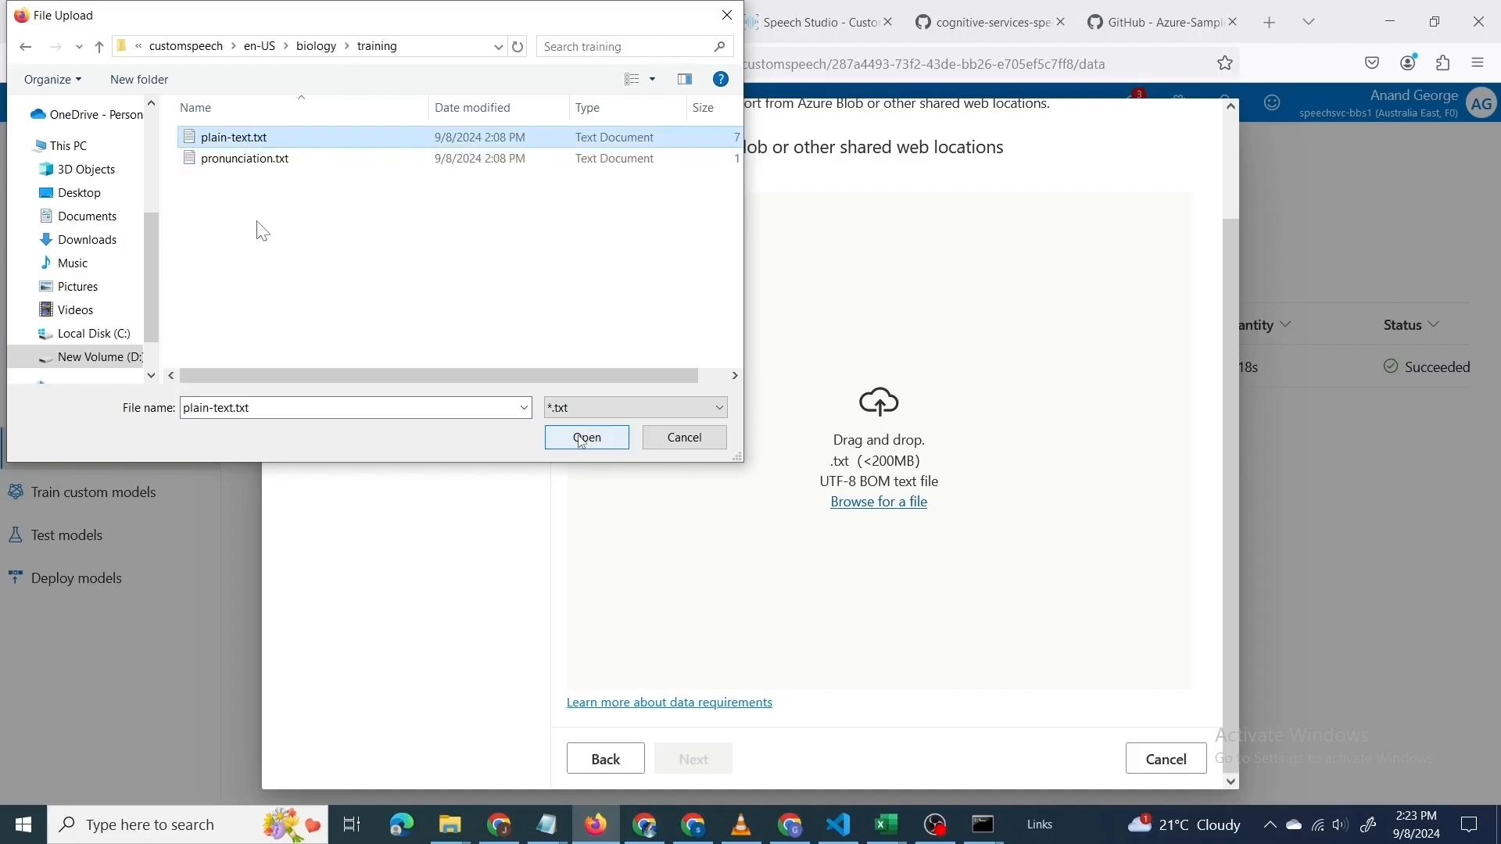
left_click(585, 439)
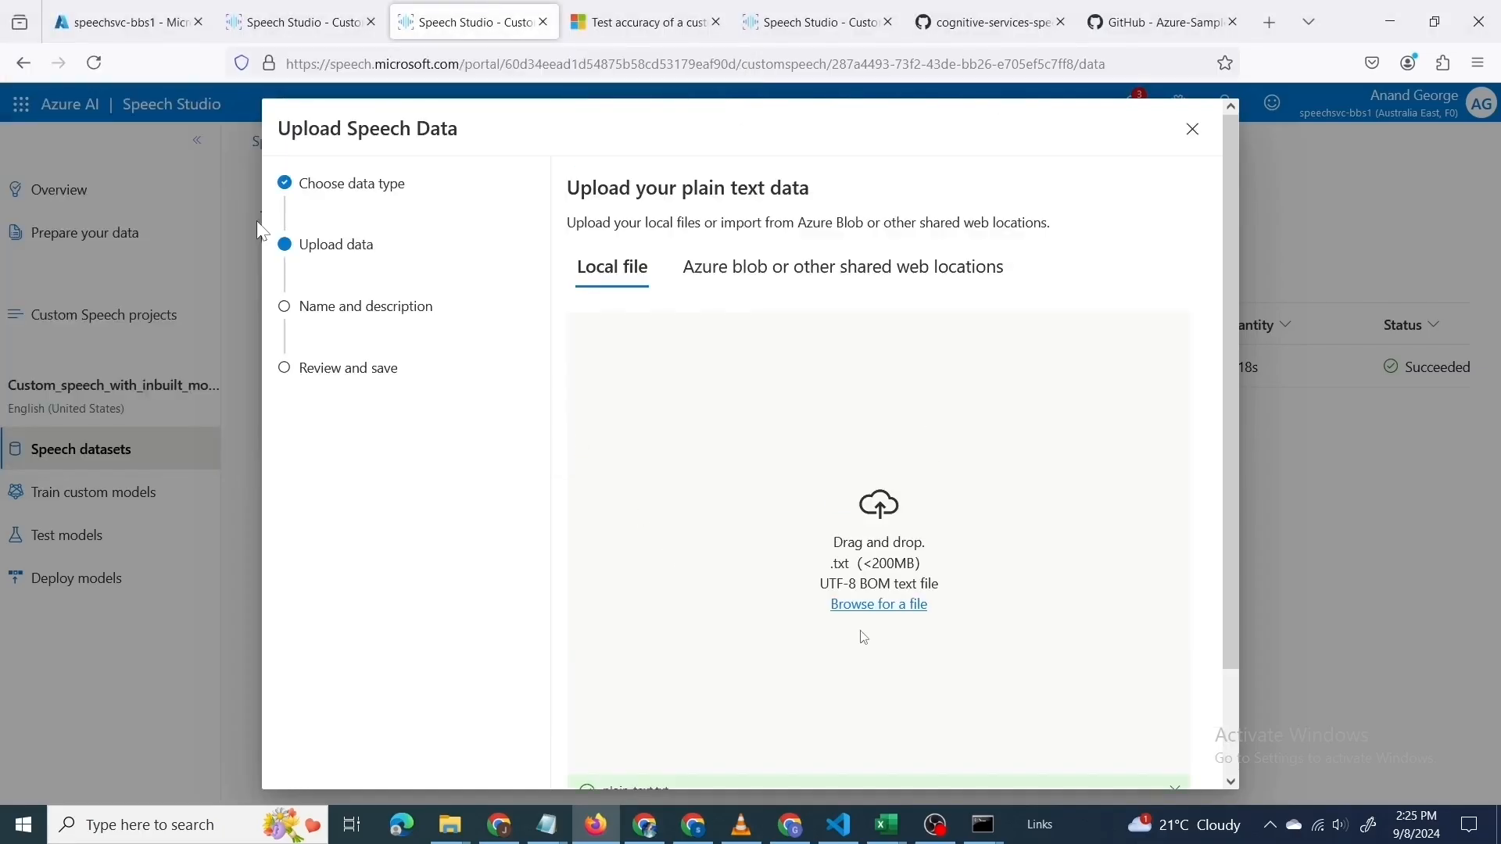
Name the plain text dataset plain-text-data without a description, and save the upload
scroll(856, 625, "down", 3)
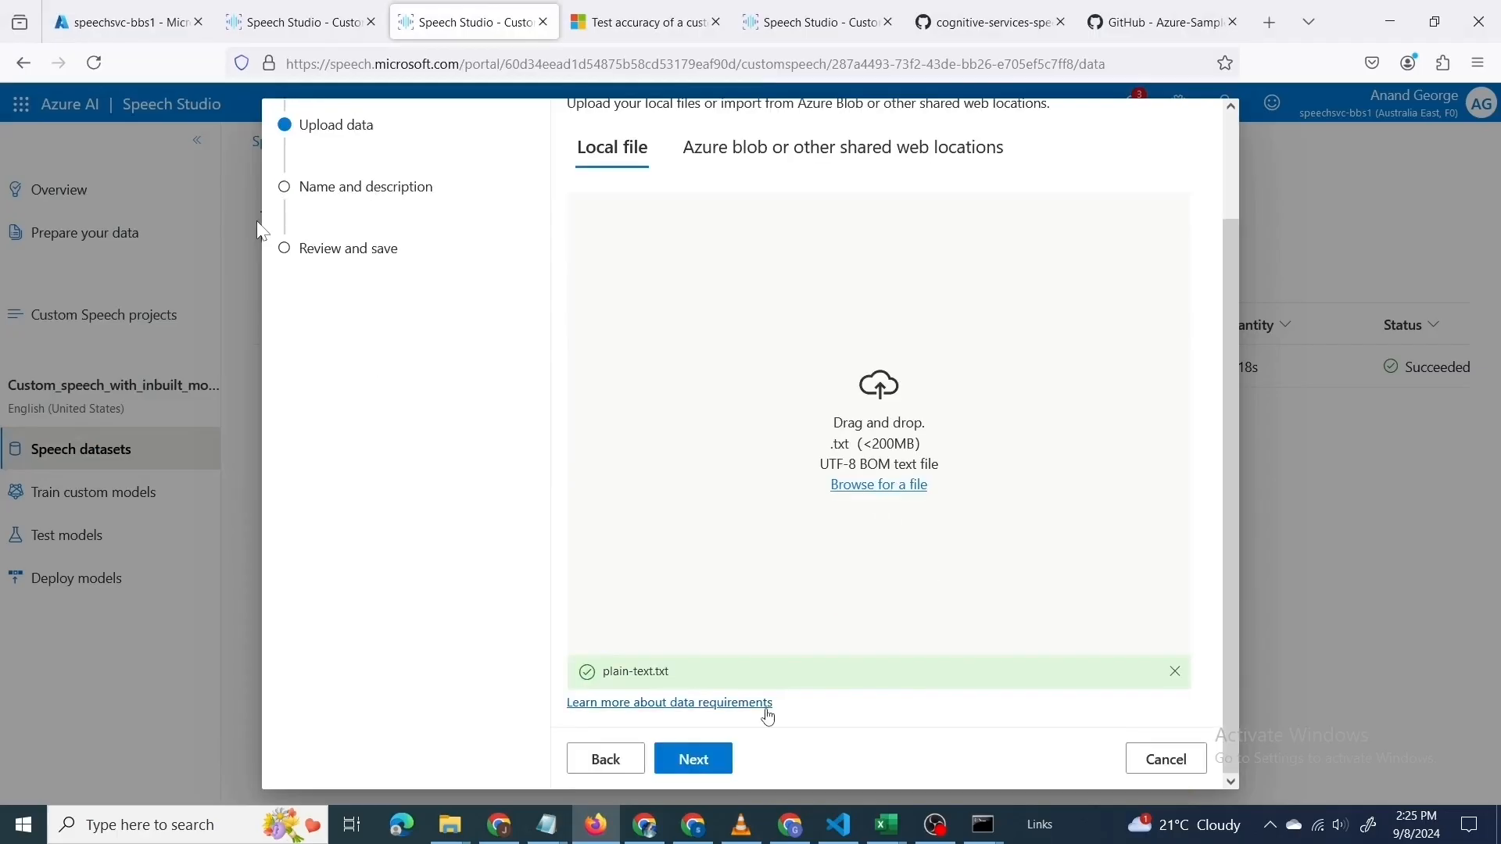
left_click(698, 758)
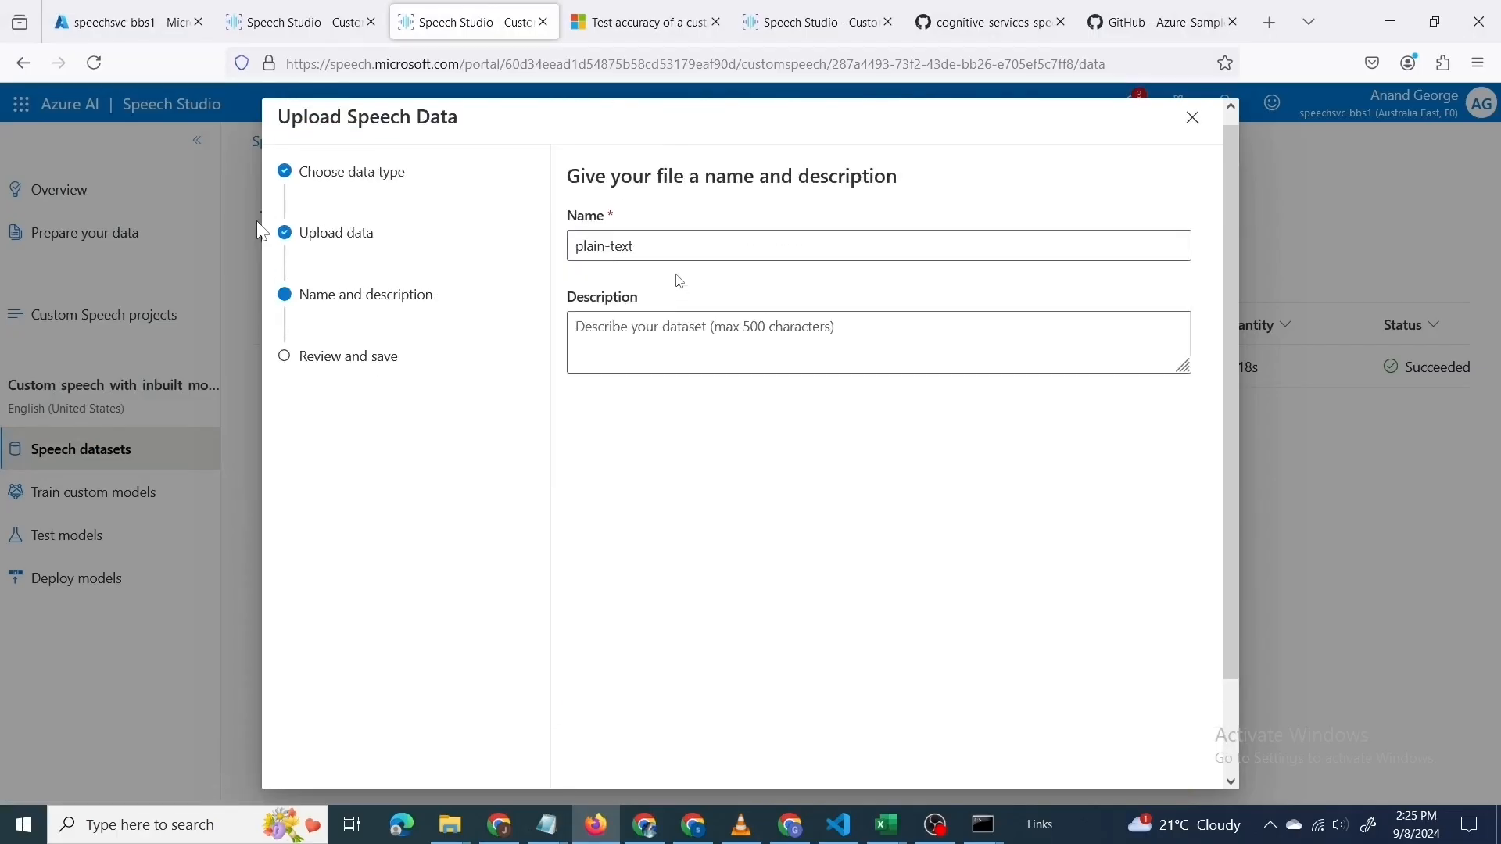
left_click(669, 248)
type("data")
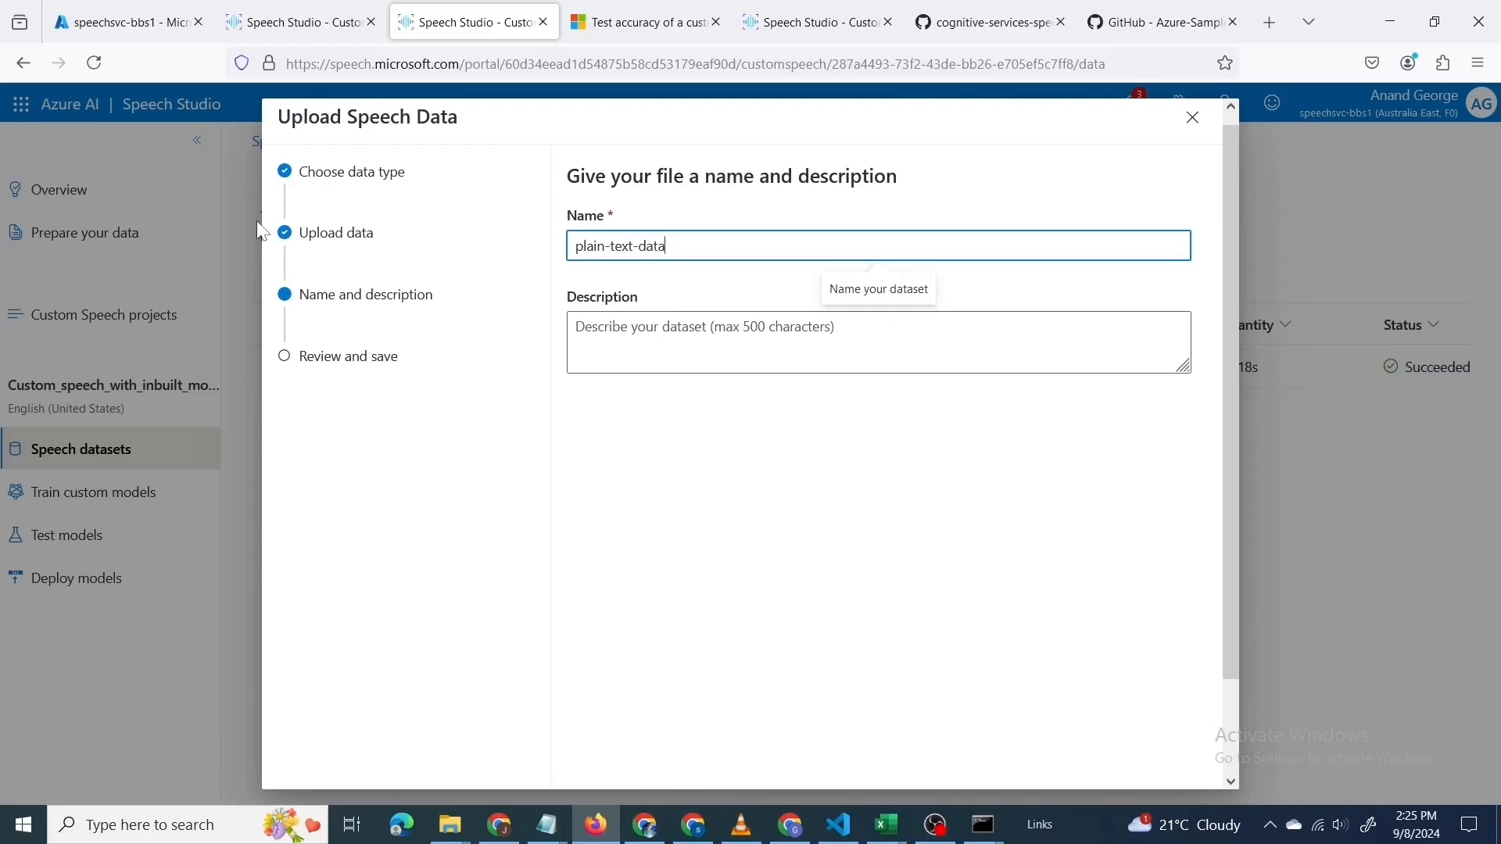
scroll(637, 379, "down", 3)
left_click(694, 758)
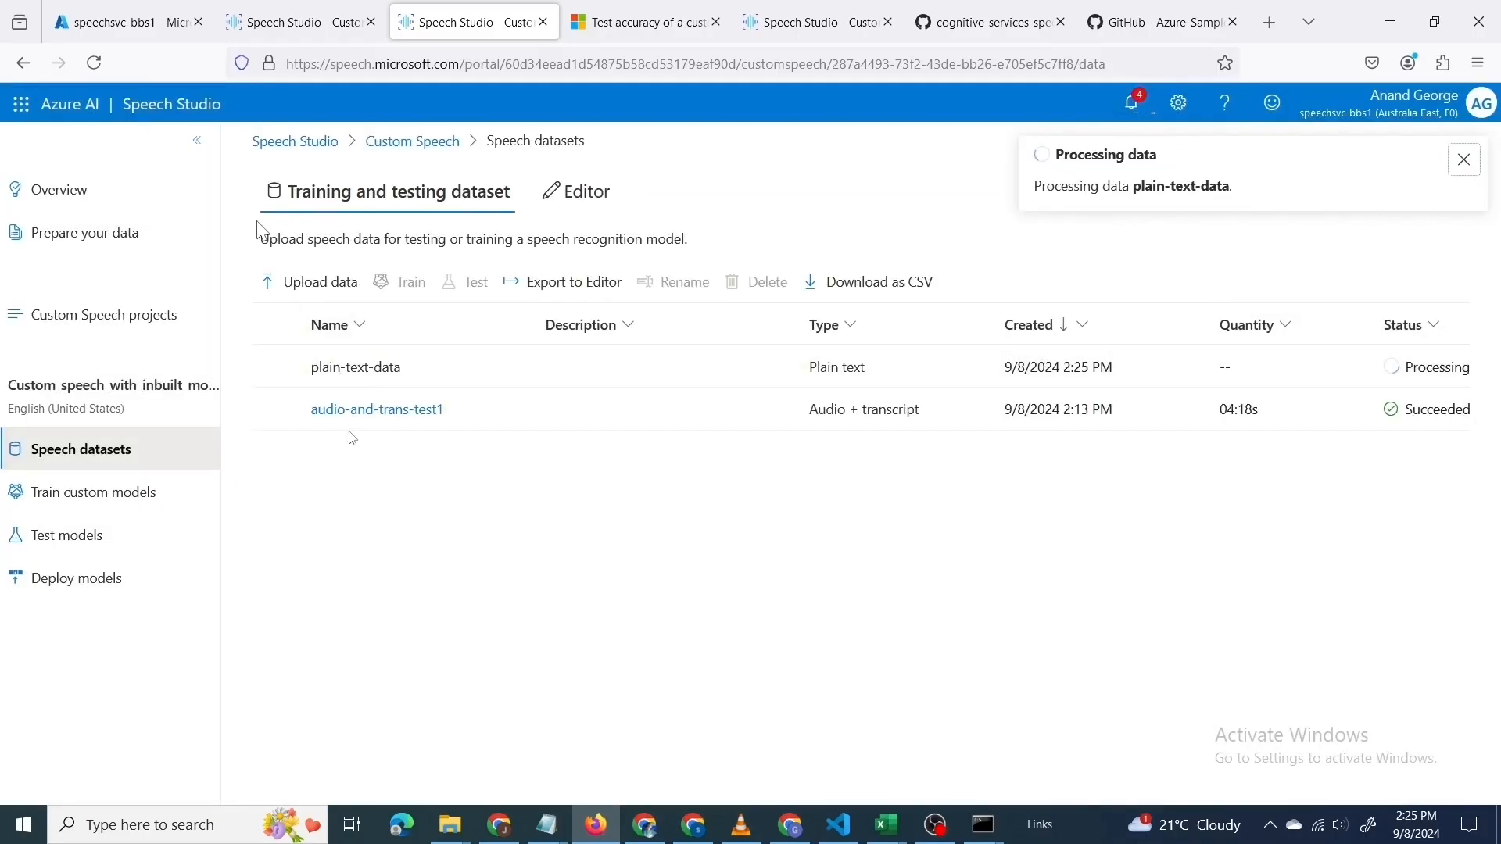
Start training a new custom model with the General scenario and baseline 20240327, using the plain-text-data dataset
left_click(143, 504)
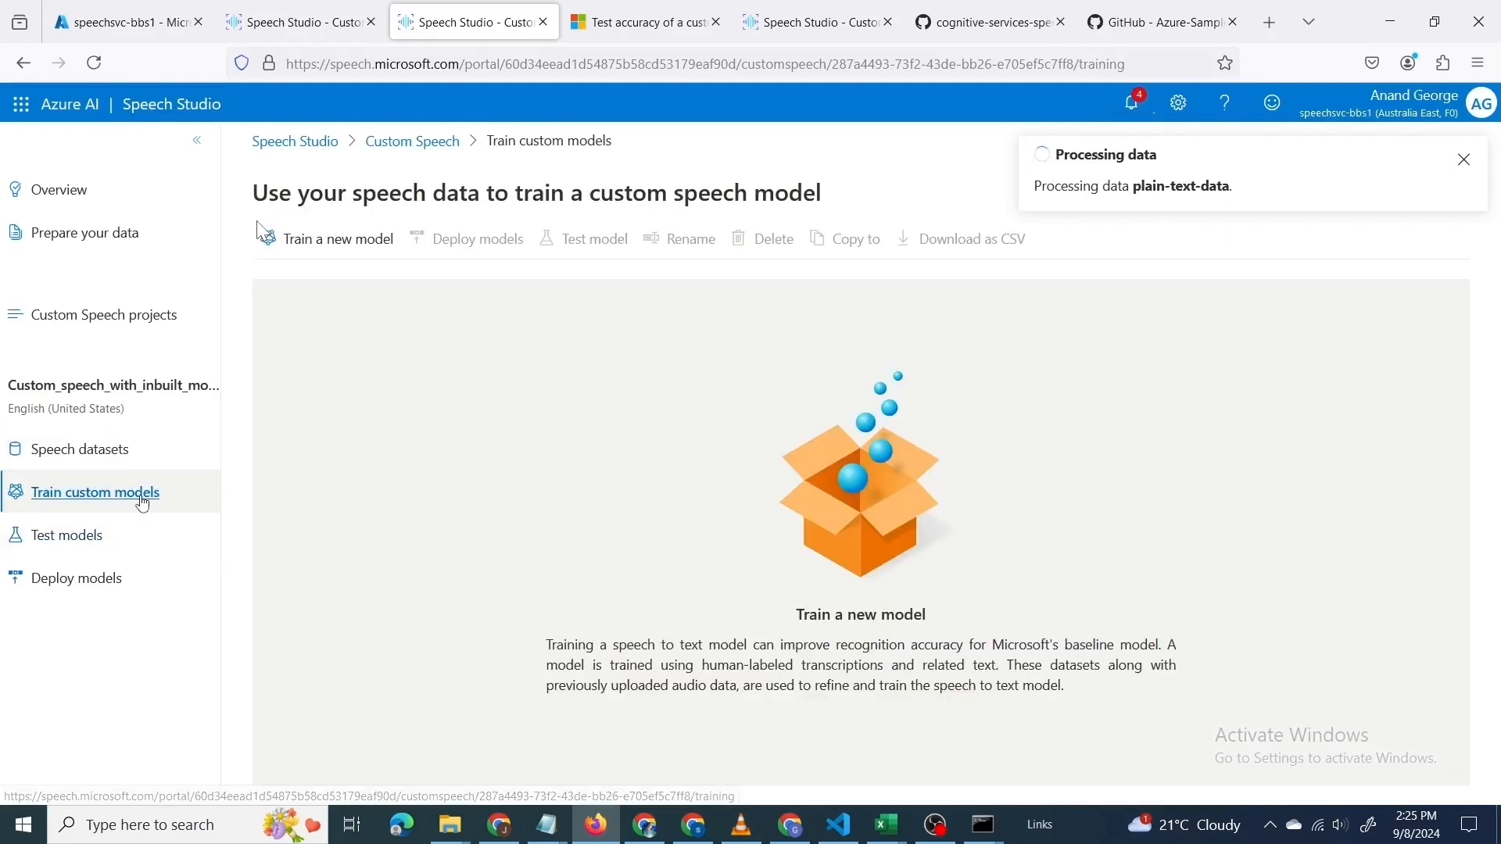
left_click(376, 244)
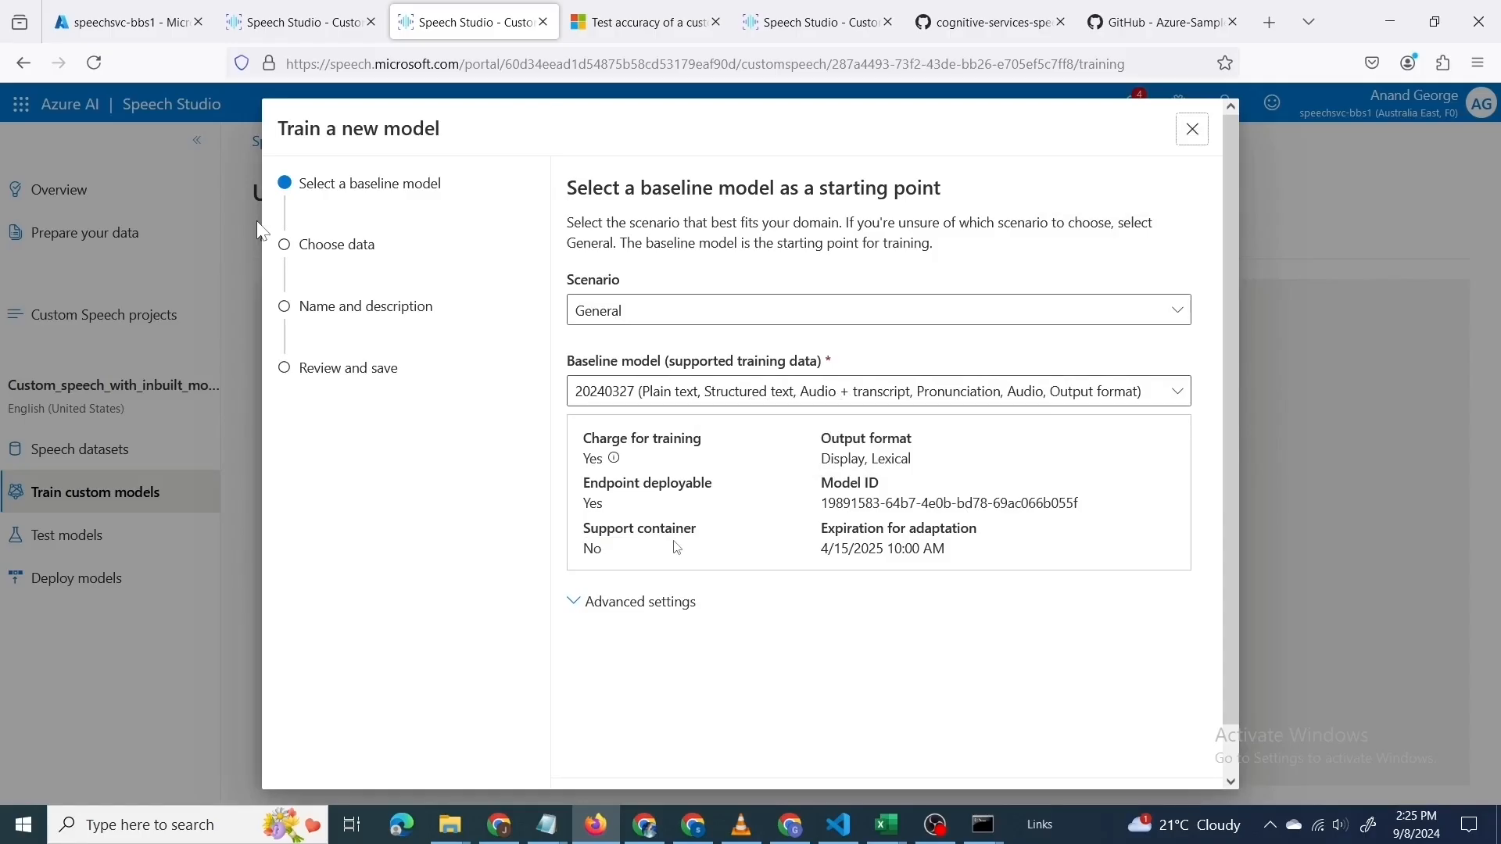
scroll(677, 549, "down", 1)
left_click(606, 758)
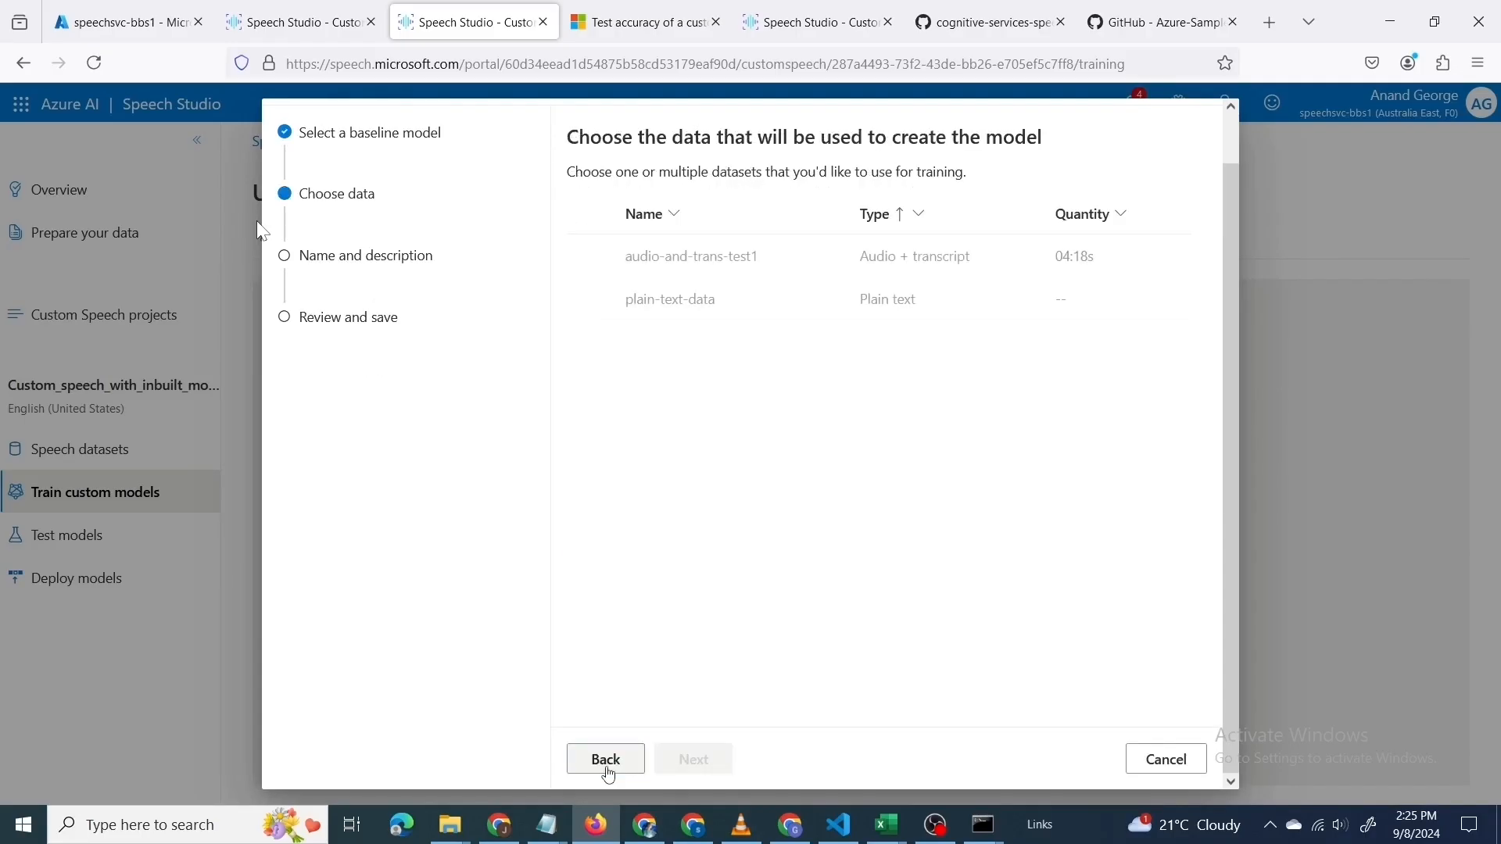
left_click(592, 300)
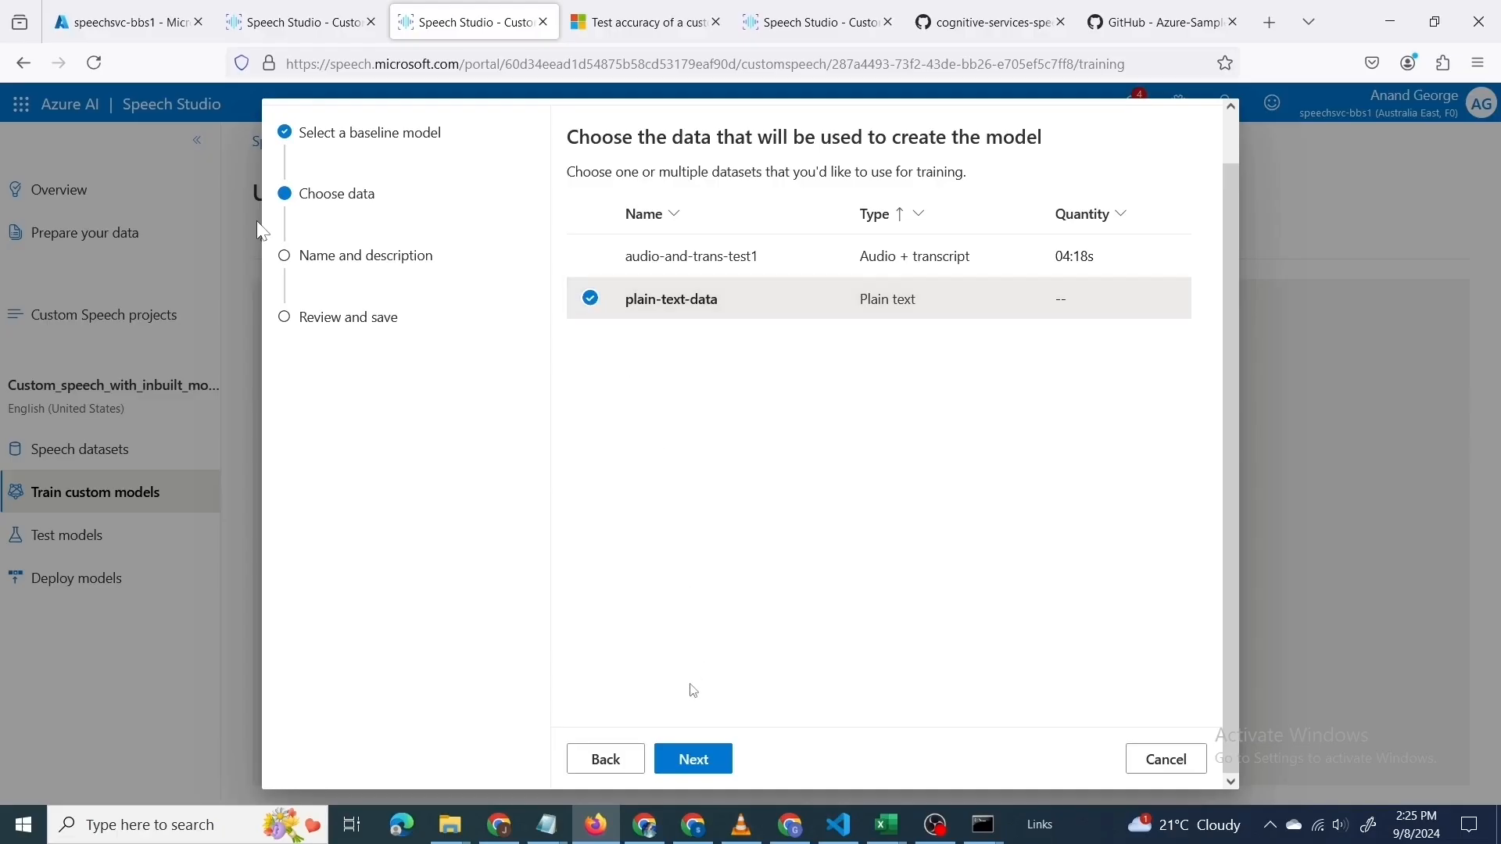
left_click(693, 758)
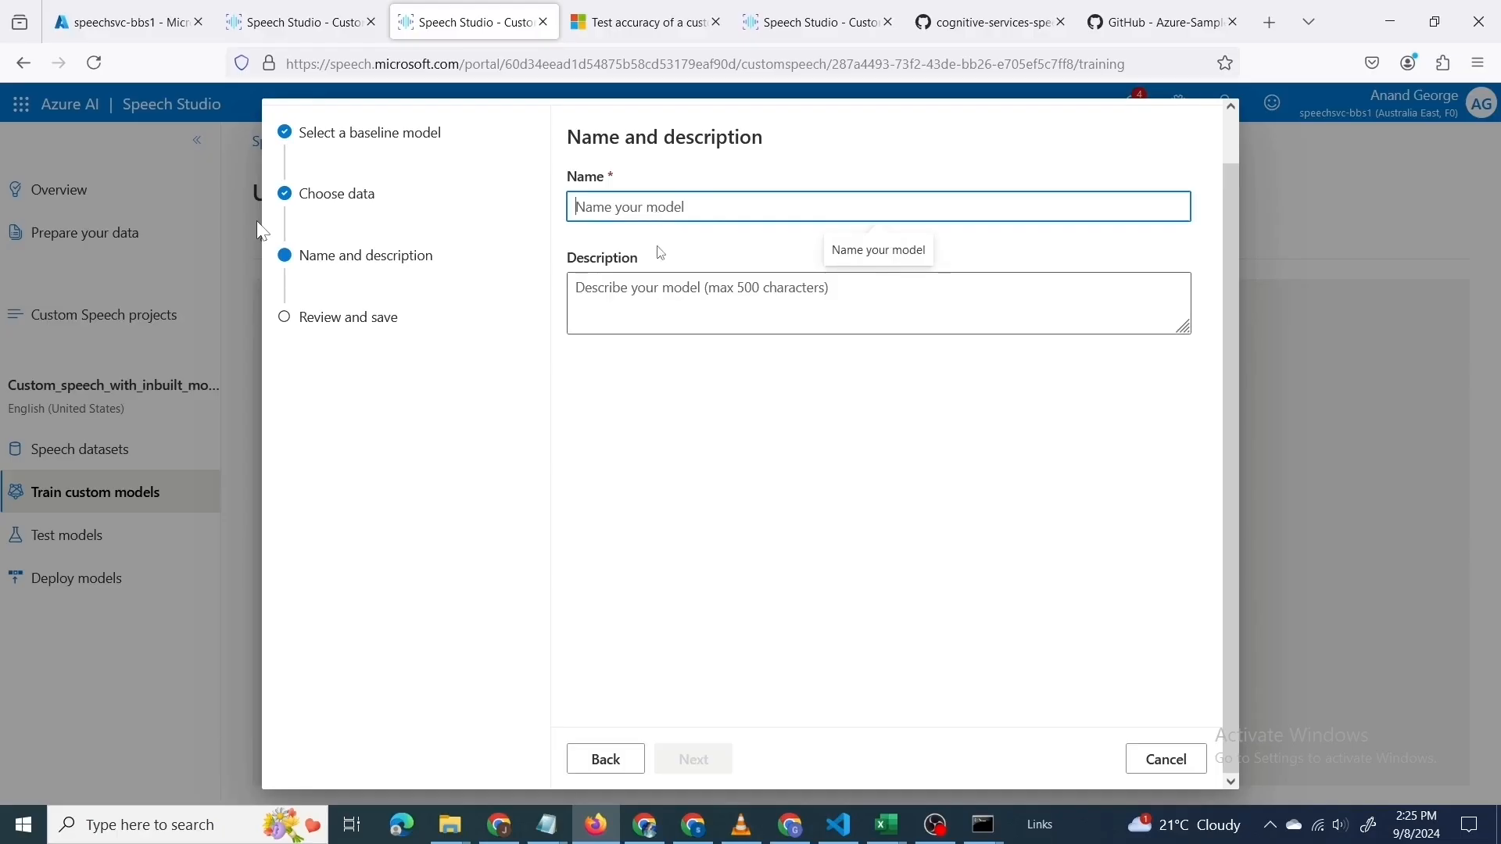
Name the model My_Custom_speech_Model without a description, review its training settings, and save it to start training
type("M")
key("Caps_Lock")
type("y_Custom_speech_")
key("Caps_Lock")
type("M")
key("Caps_Lock")
type("odel")
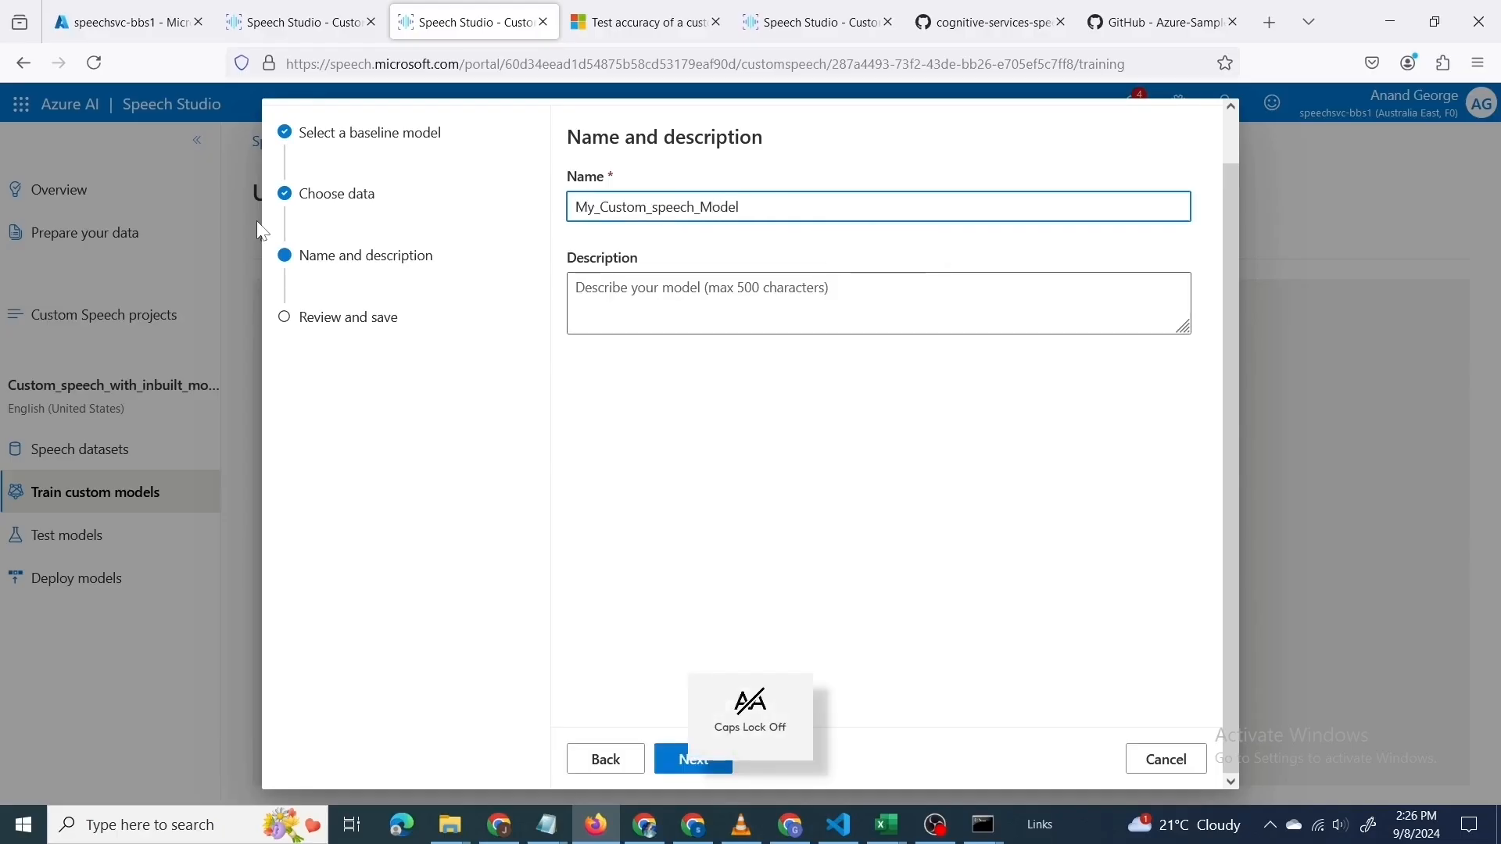
key("Return")
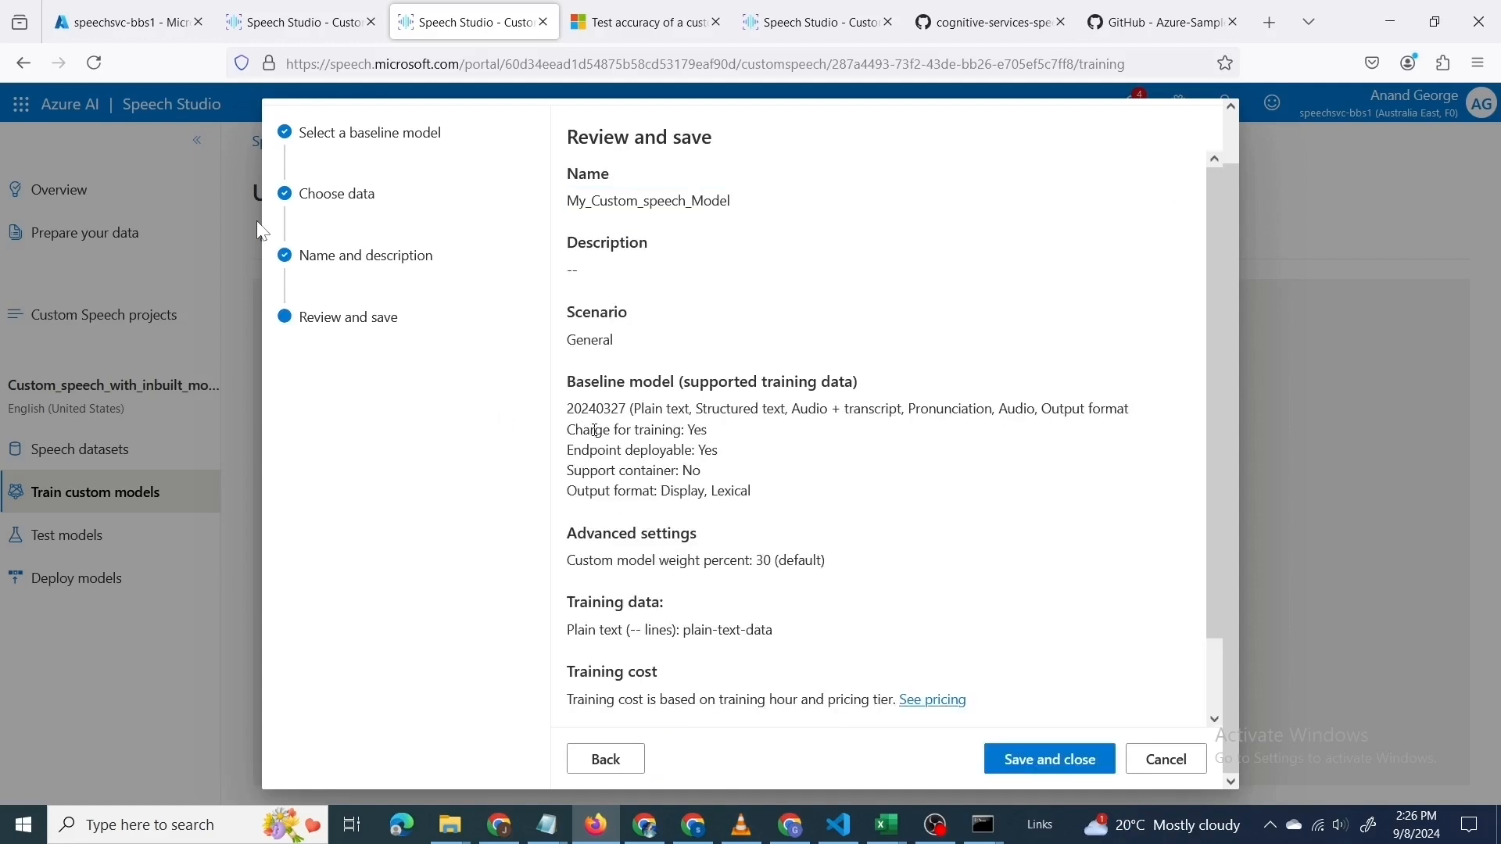
scroll(595, 431, "down", 2)
left_click(1050, 759)
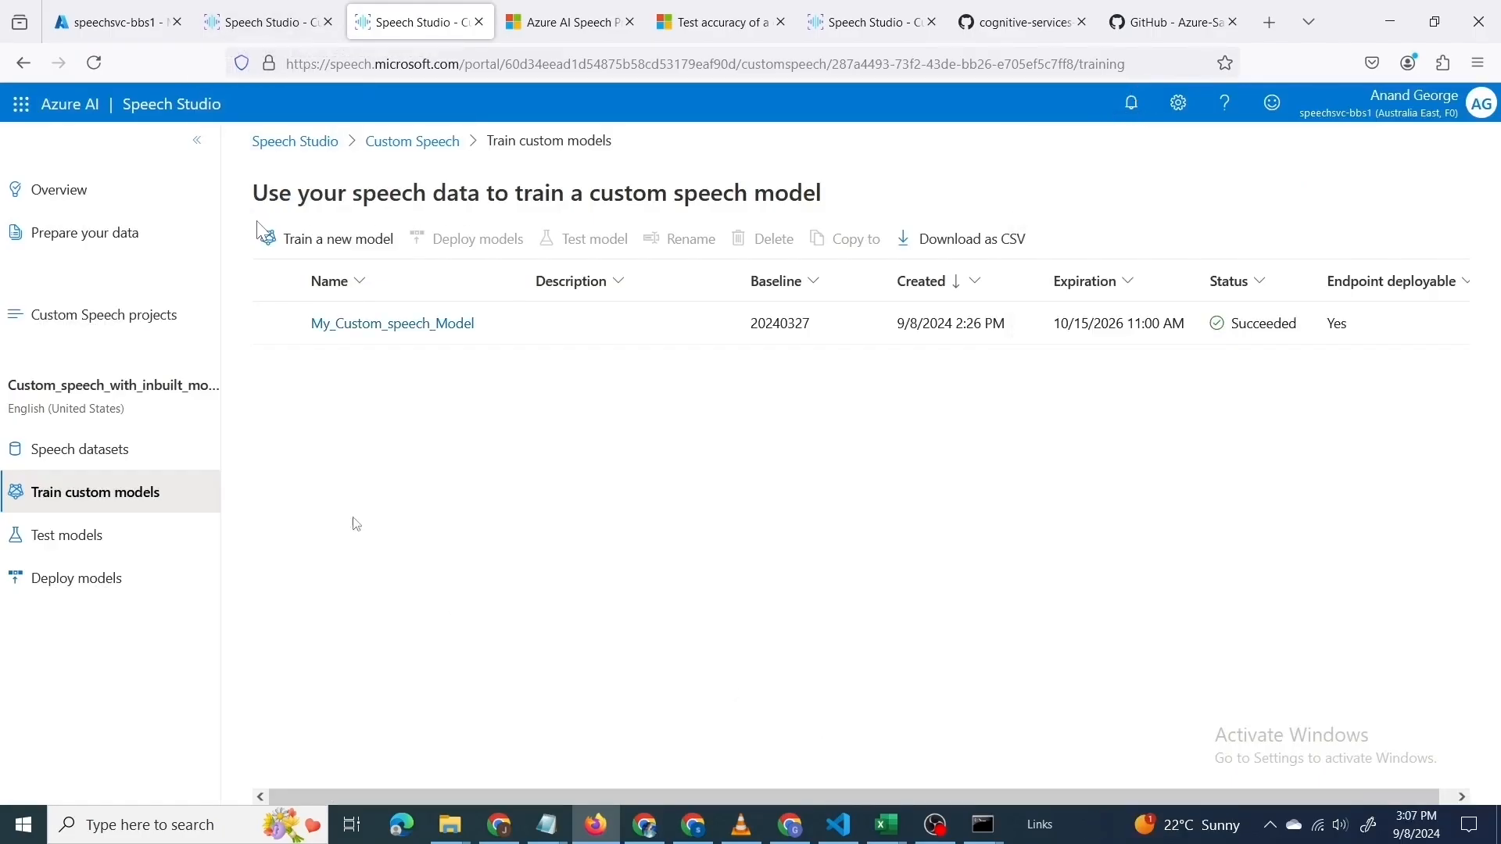
Create another model test of the type Evaluate accuracy (Audio + transcript data)
left_click(194, 528)
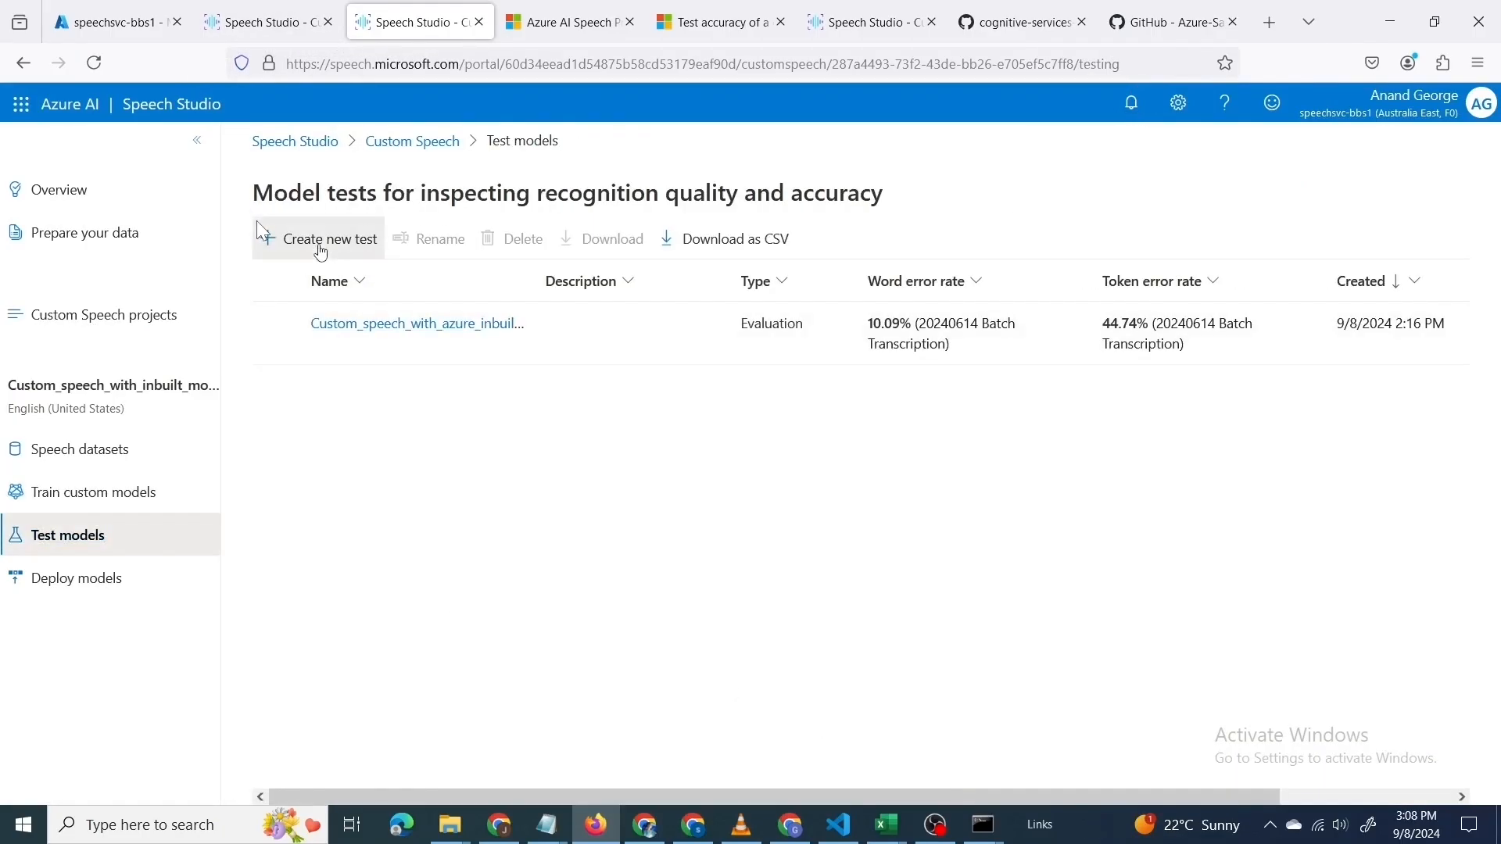
left_click(264, 233)
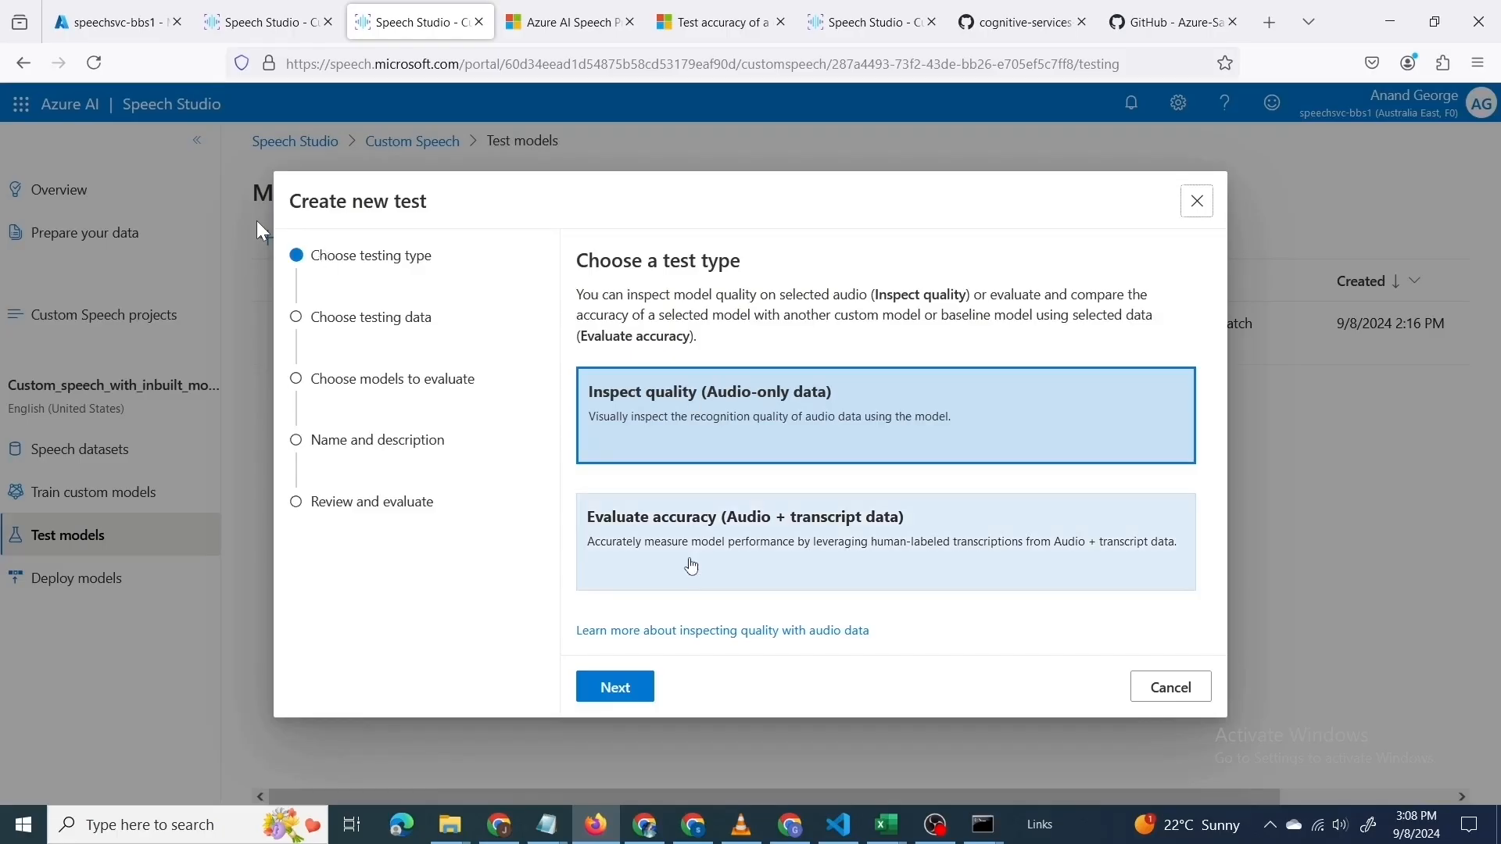
left_click(692, 567)
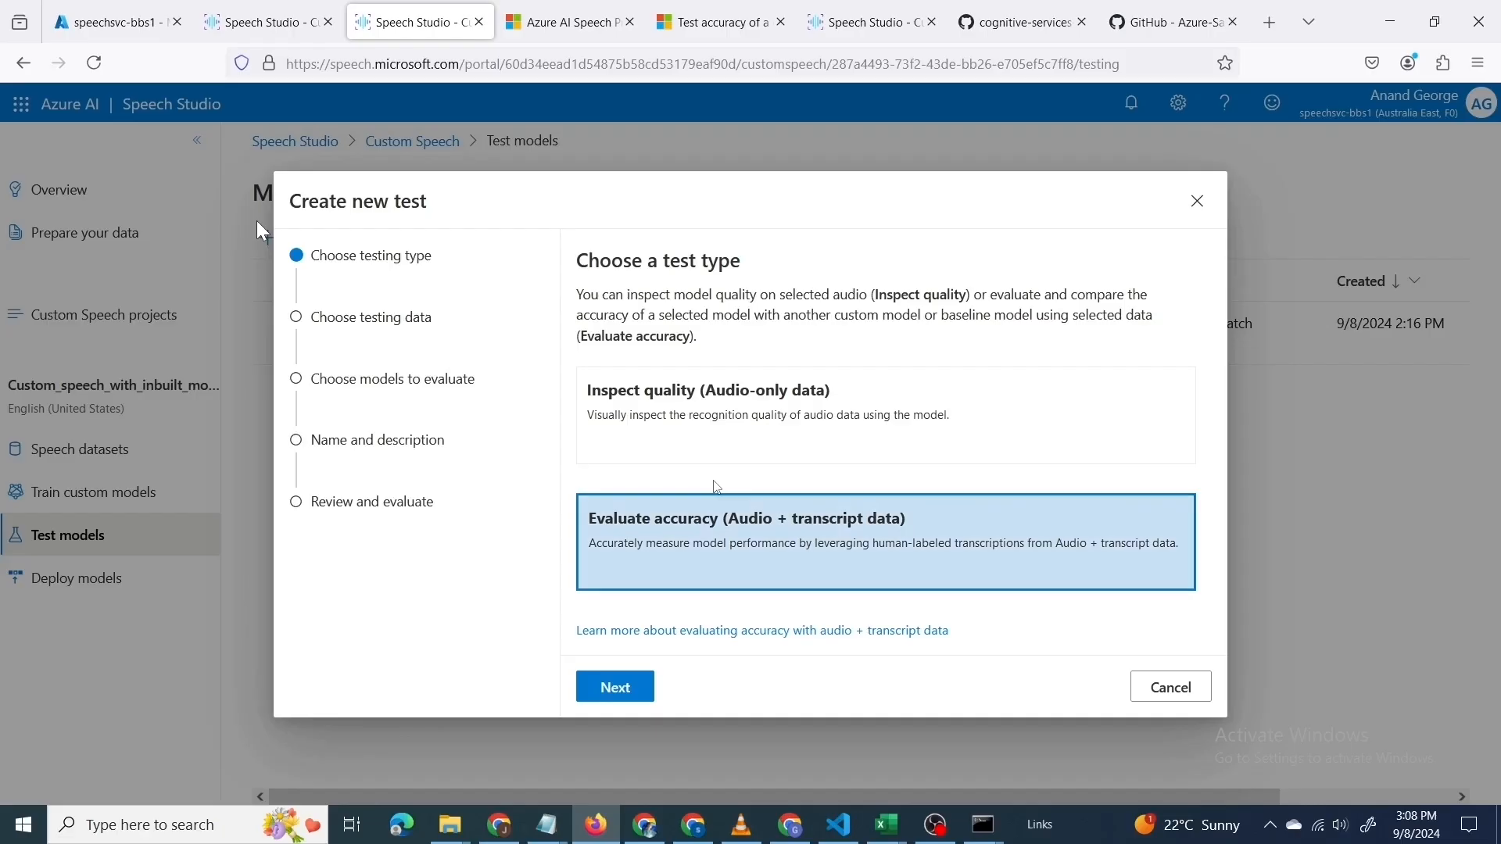
left_click(614, 688)
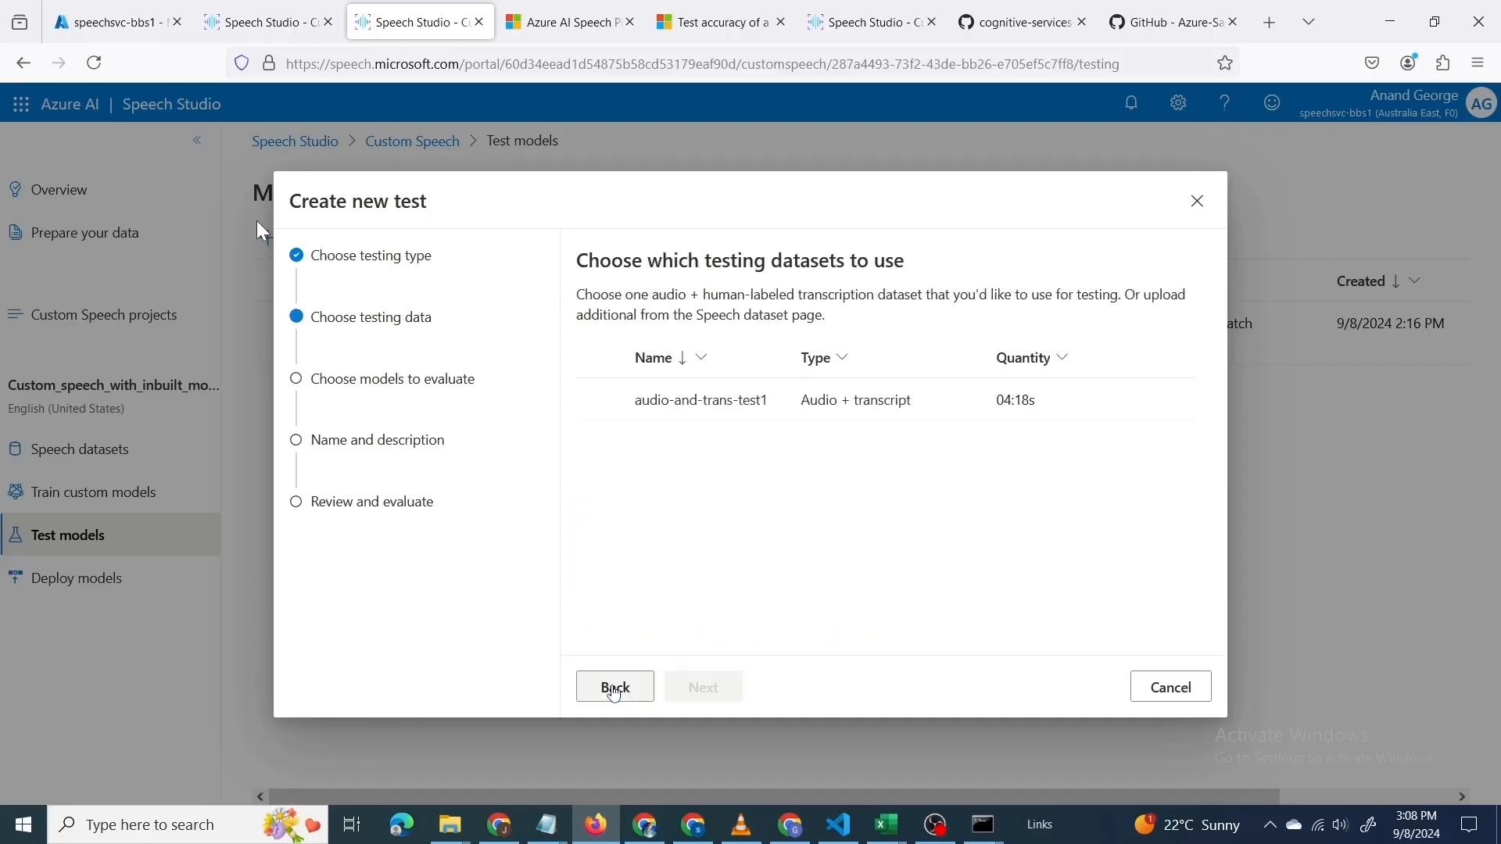
Select audio-and-trans-test1 as the testing data and My_Custom_speech_Model as Model 1, leaving Model 2 at None
left_click(630, 398)
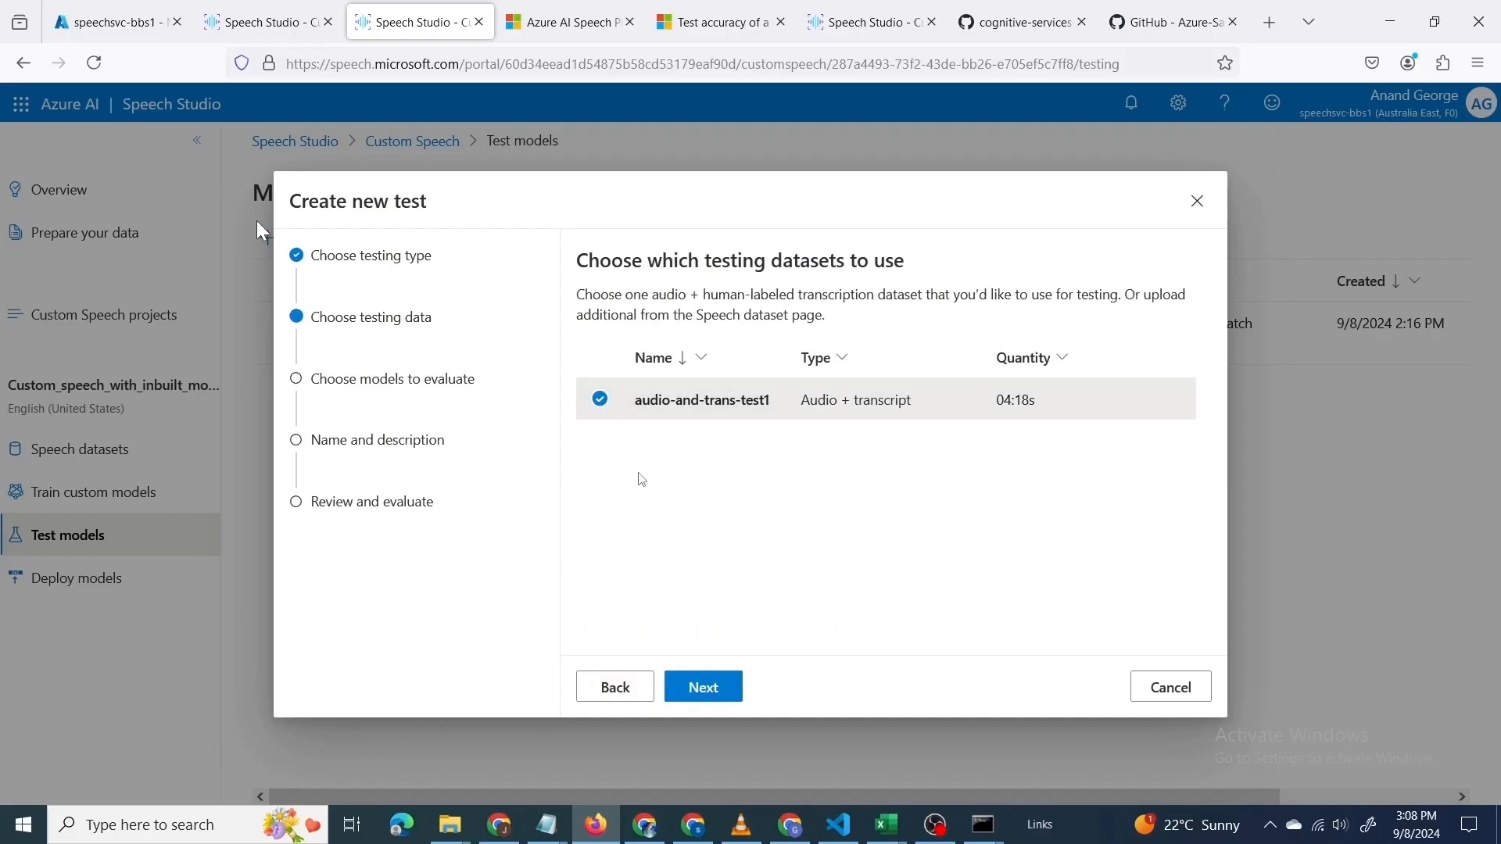
left_click(723, 708)
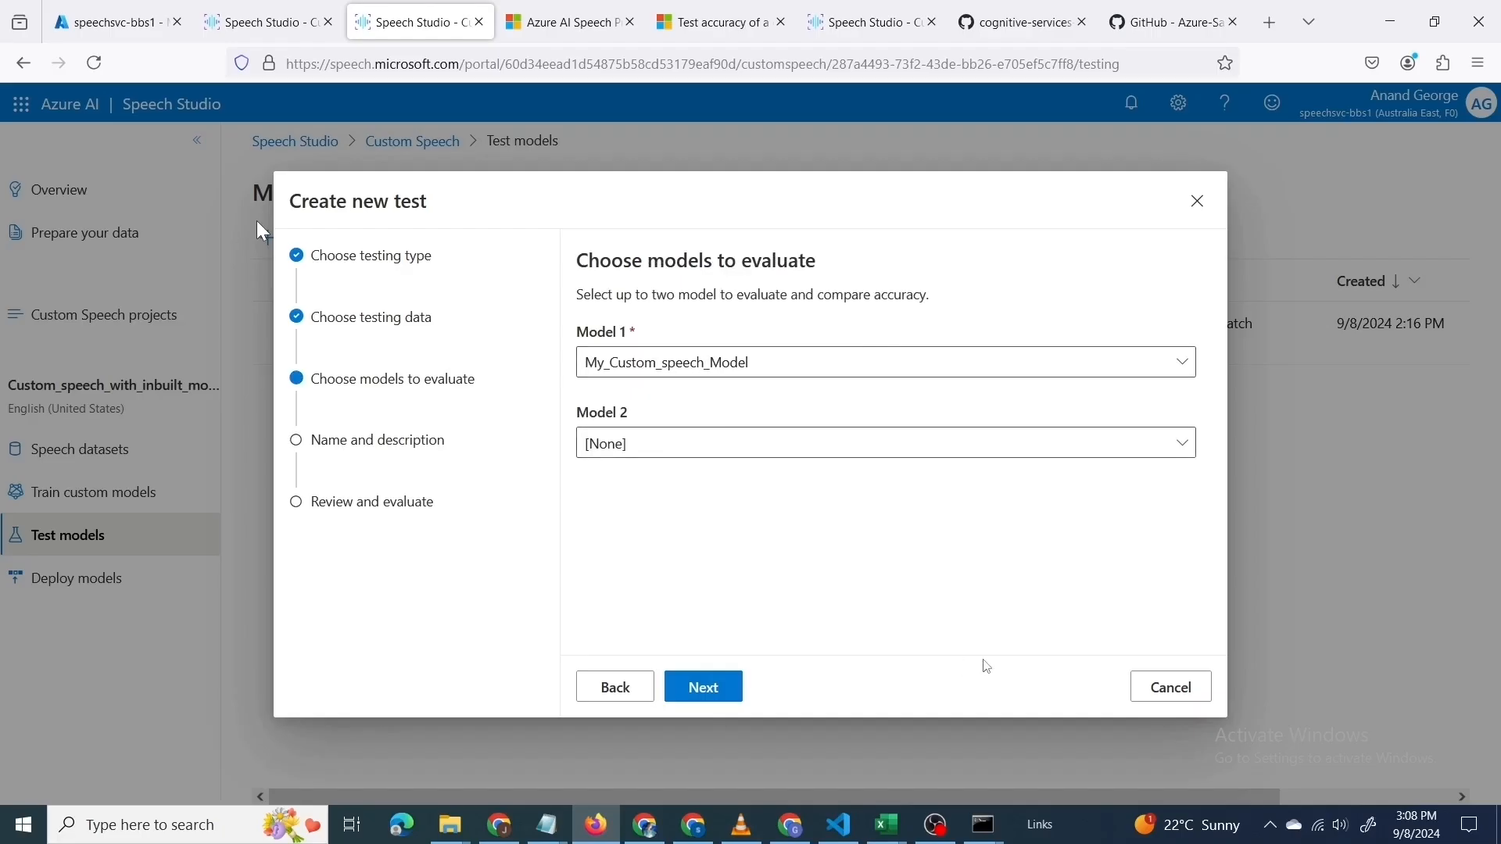
left_click(704, 687)
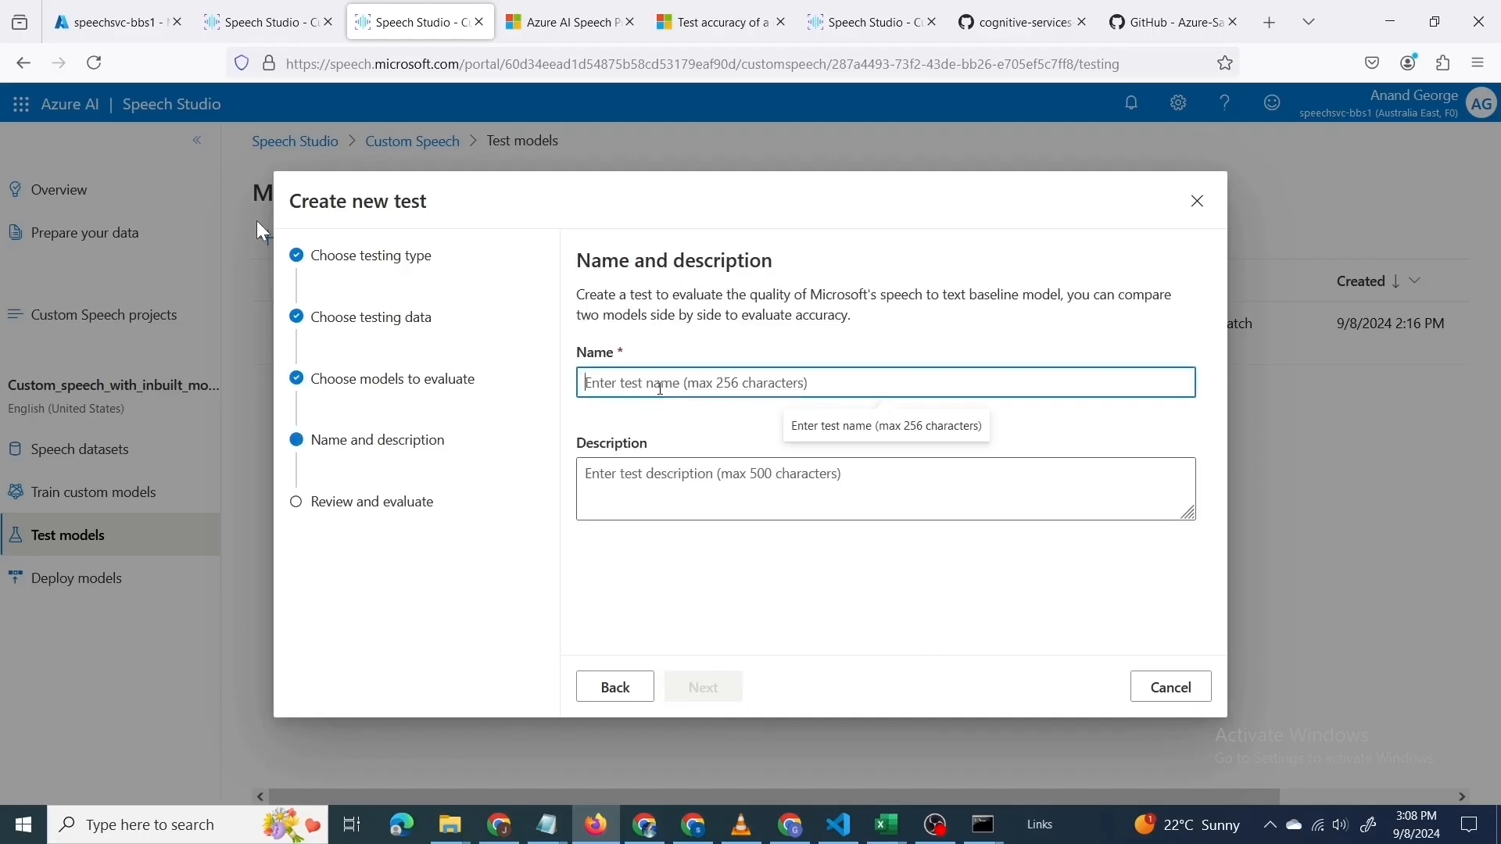
Name the custom model's test test-1 without a description, and save it to run the evaluation
type("test-1")
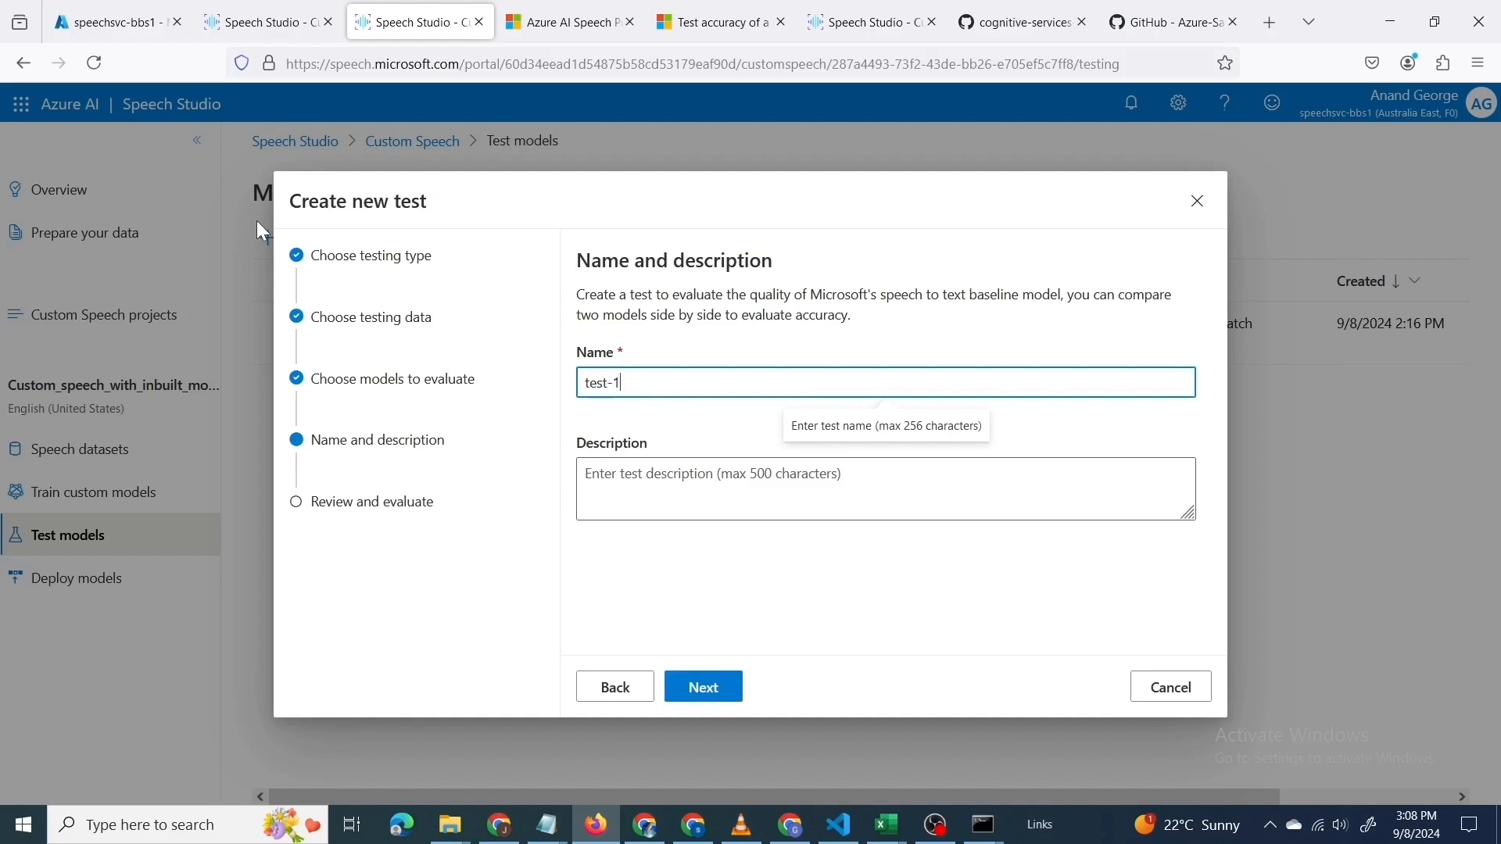
left_click(719, 699)
left_click(1087, 700)
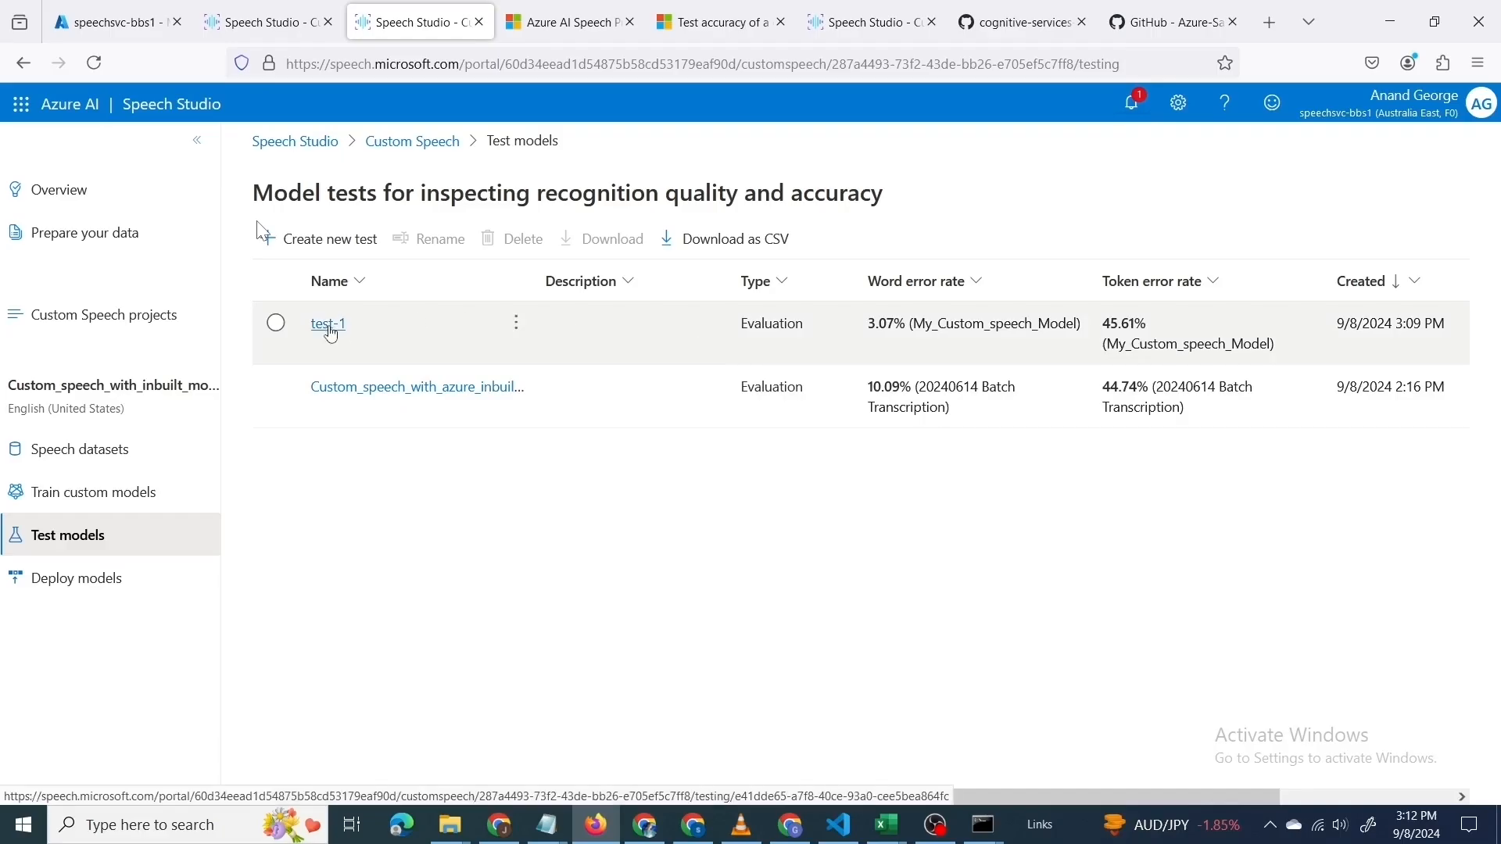
Open the test-1 results and examine the word error rate of My_Custom_speech_Model
left_click(341, 335)
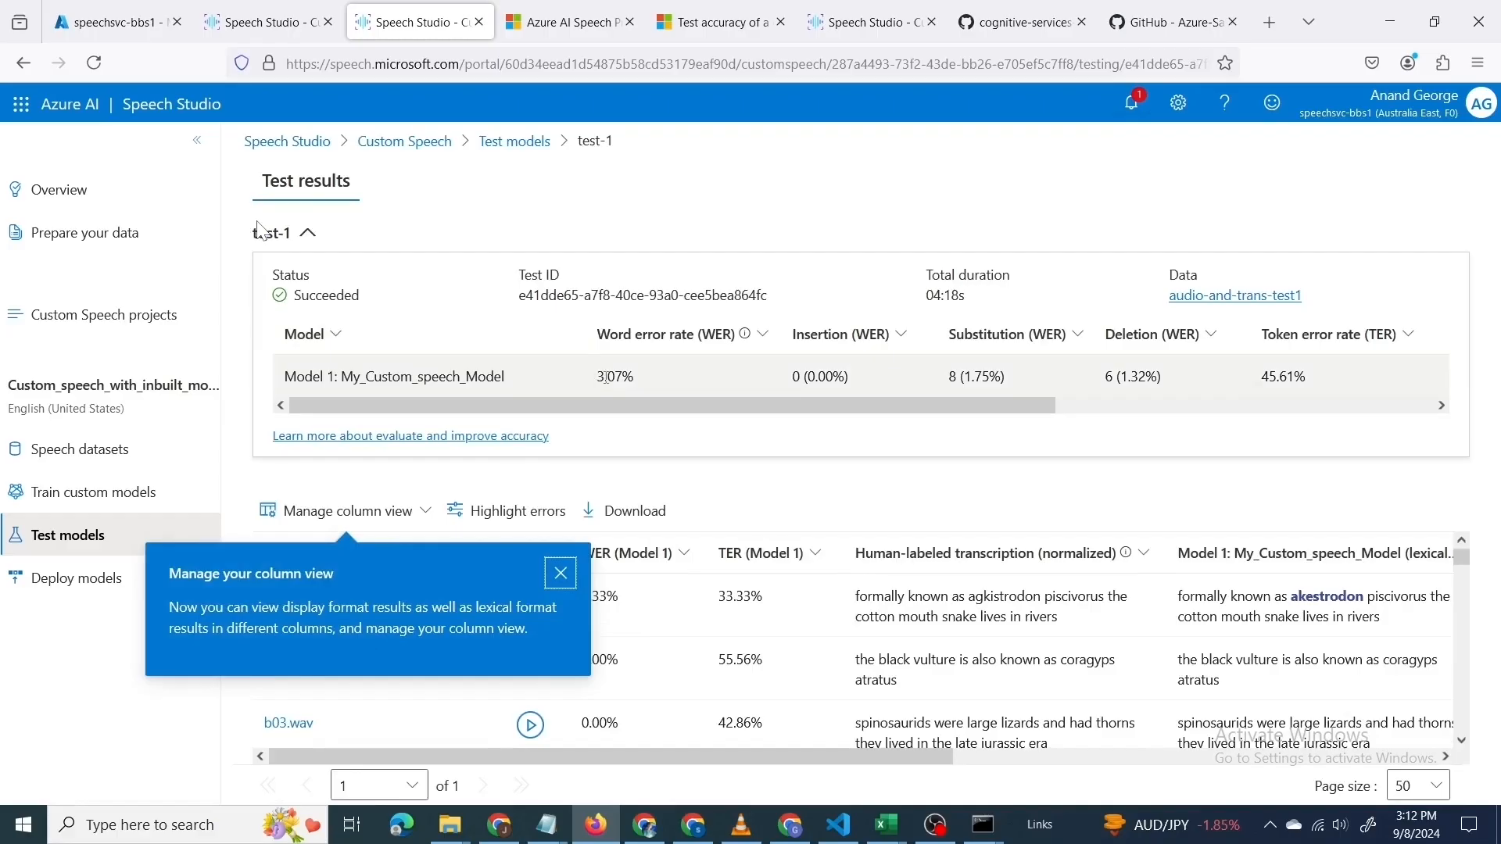
left_click_drag(623, 376, 685, 440)
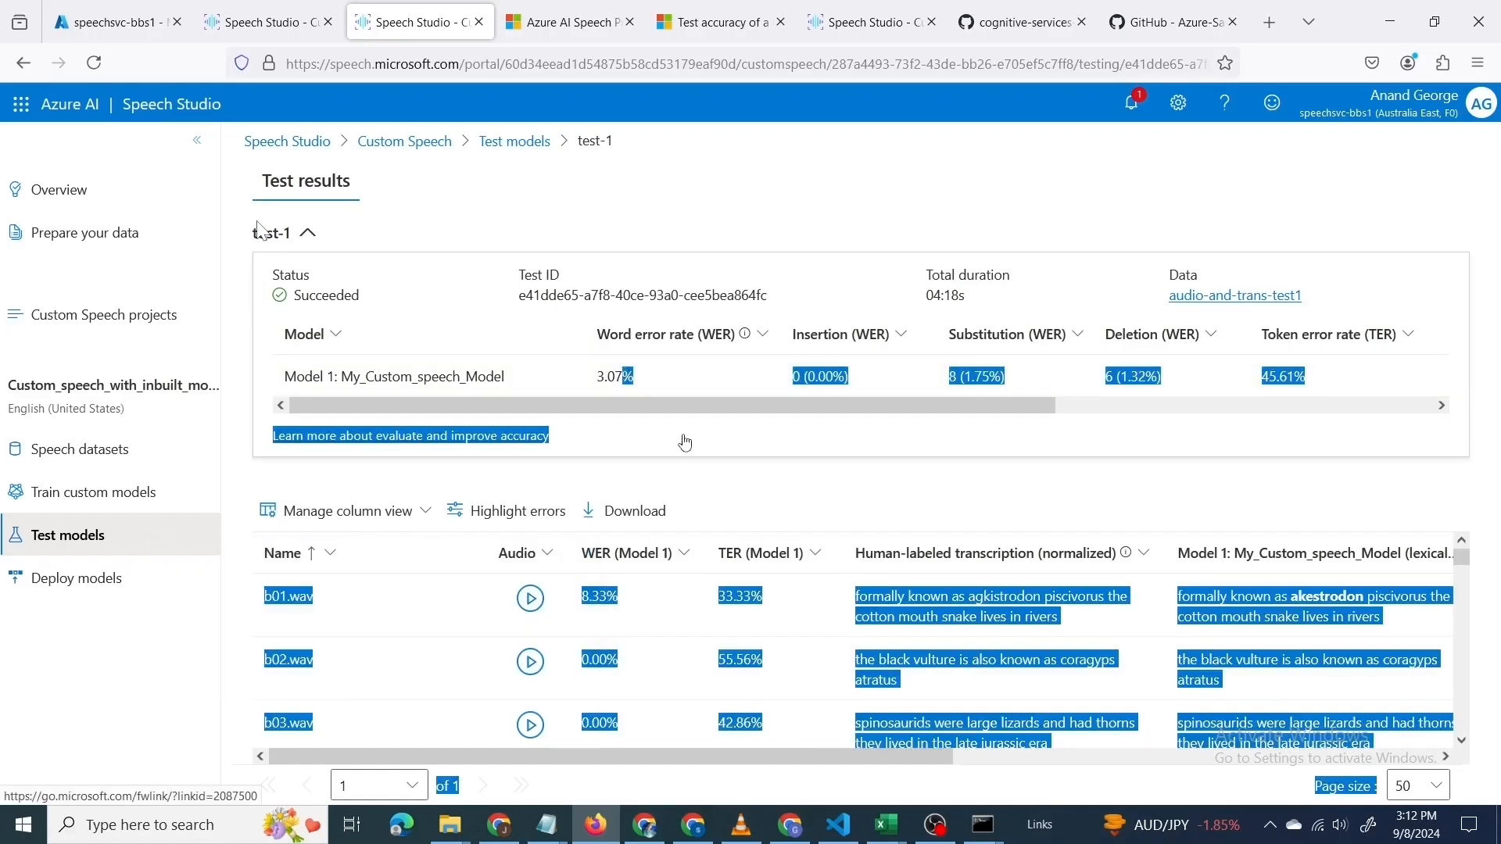
left_click(715, 491)
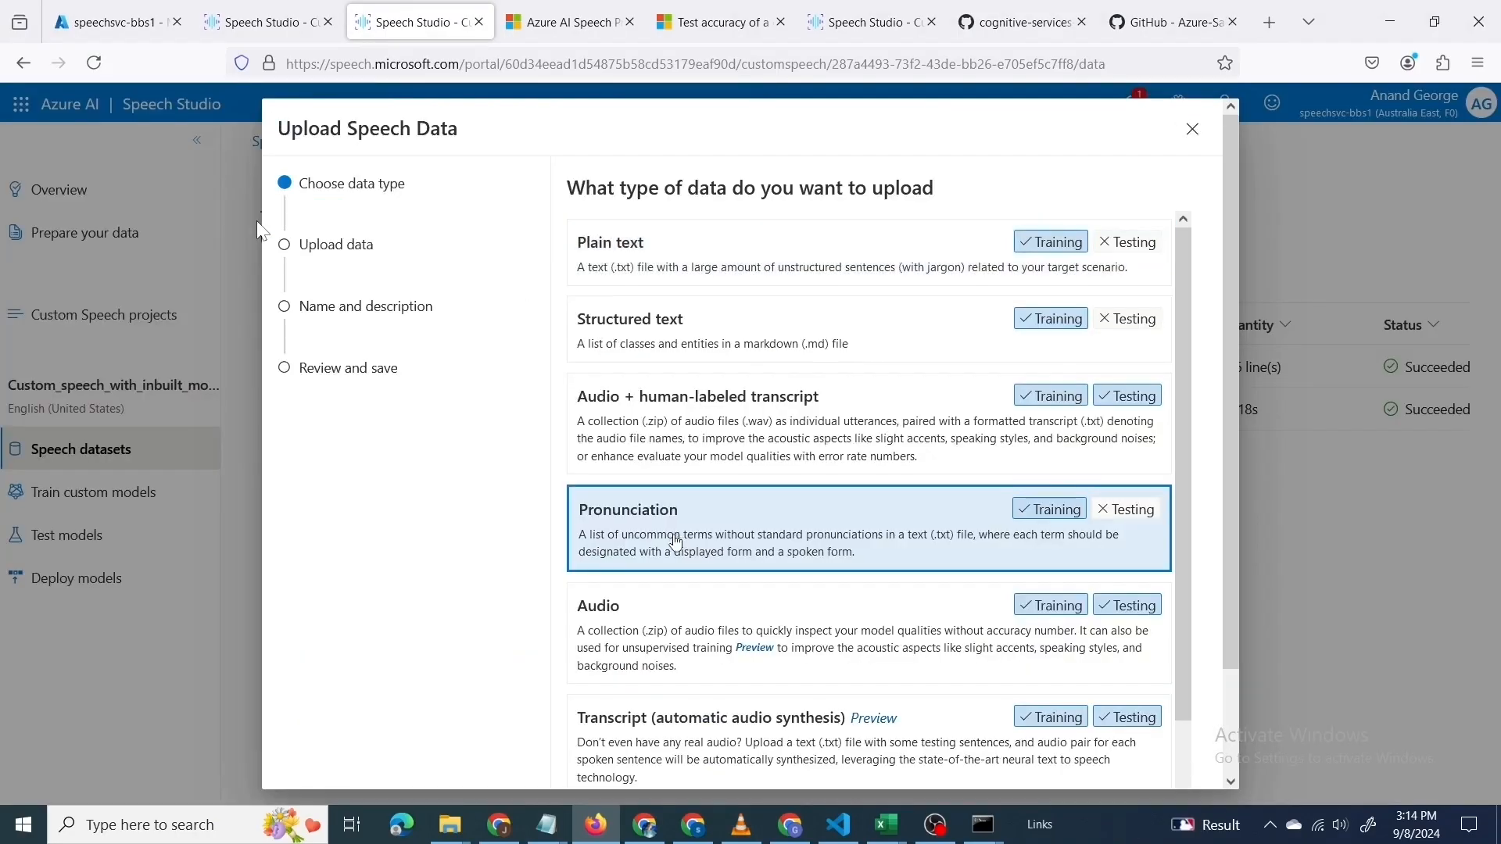
Choose Pronunciation as the data type, upload the local pronunciation text file, and name the dataset pronunciation without a description
scroll(677, 542, "down", 5)
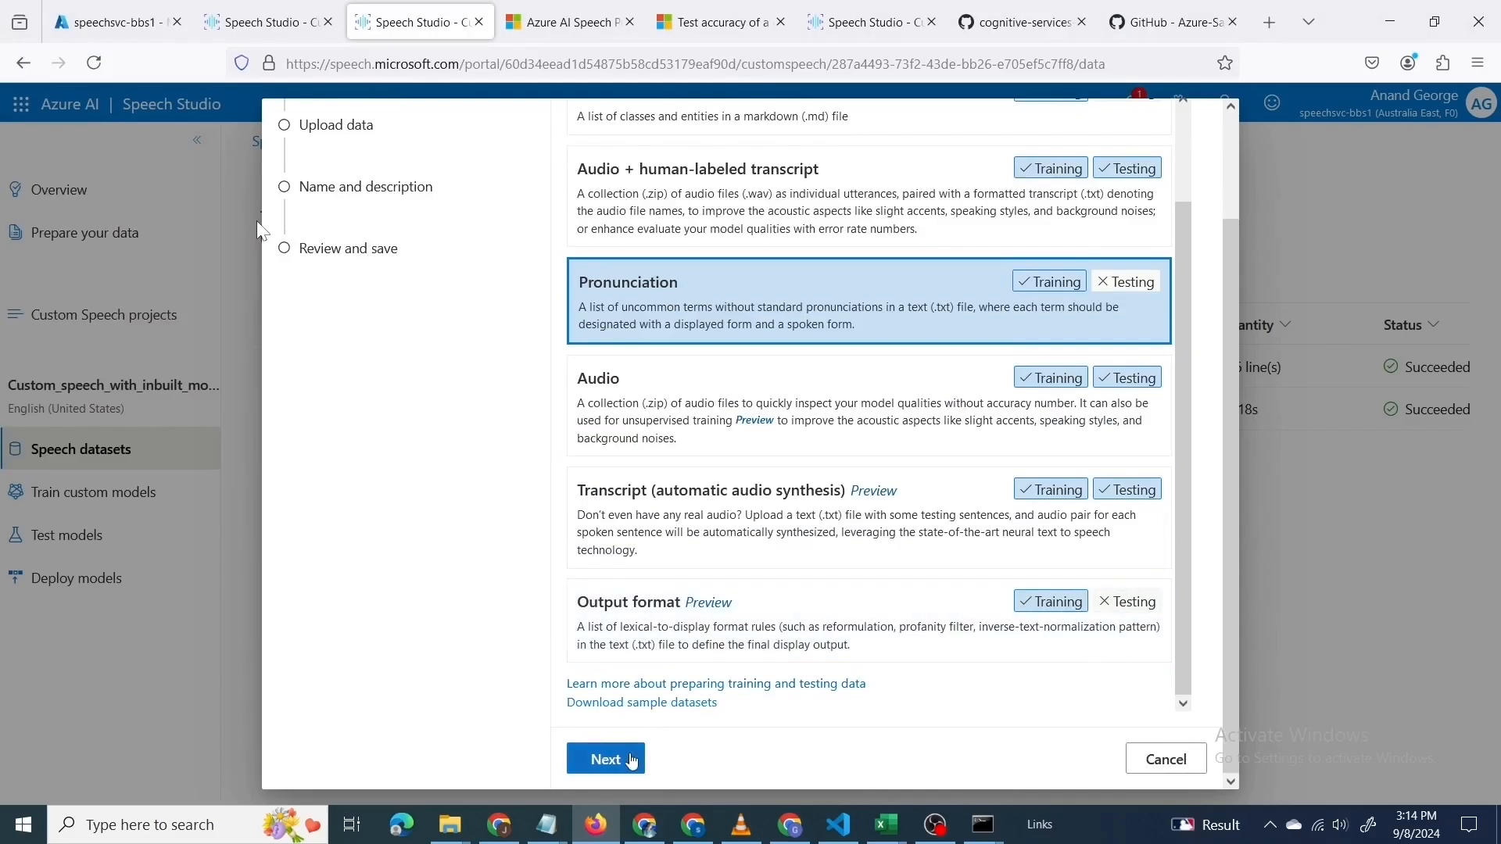
left_click(632, 760)
left_click(880, 504)
double_click(242, 158)
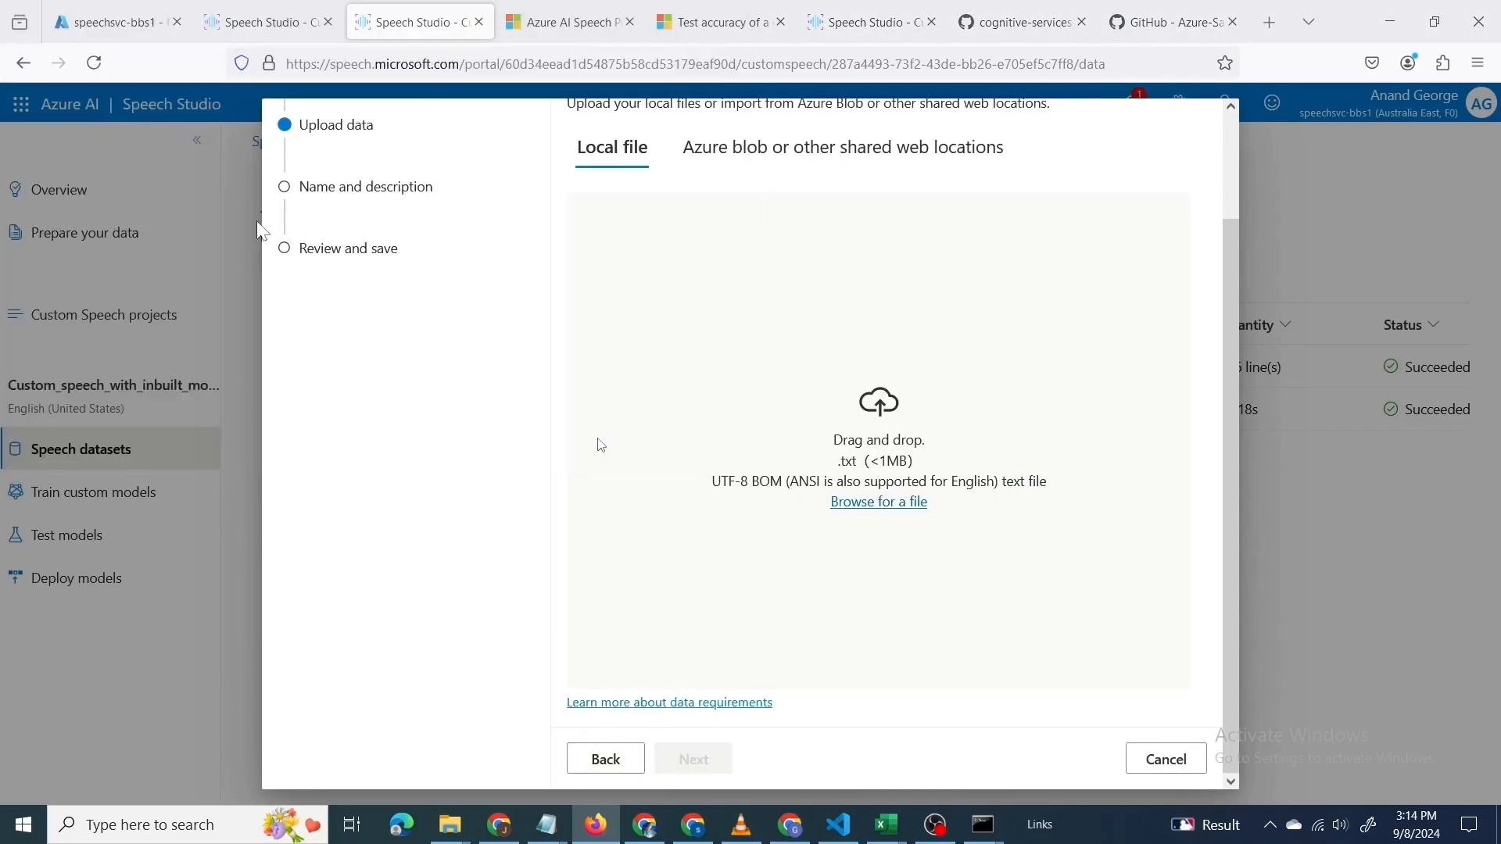
left_click(708, 762)
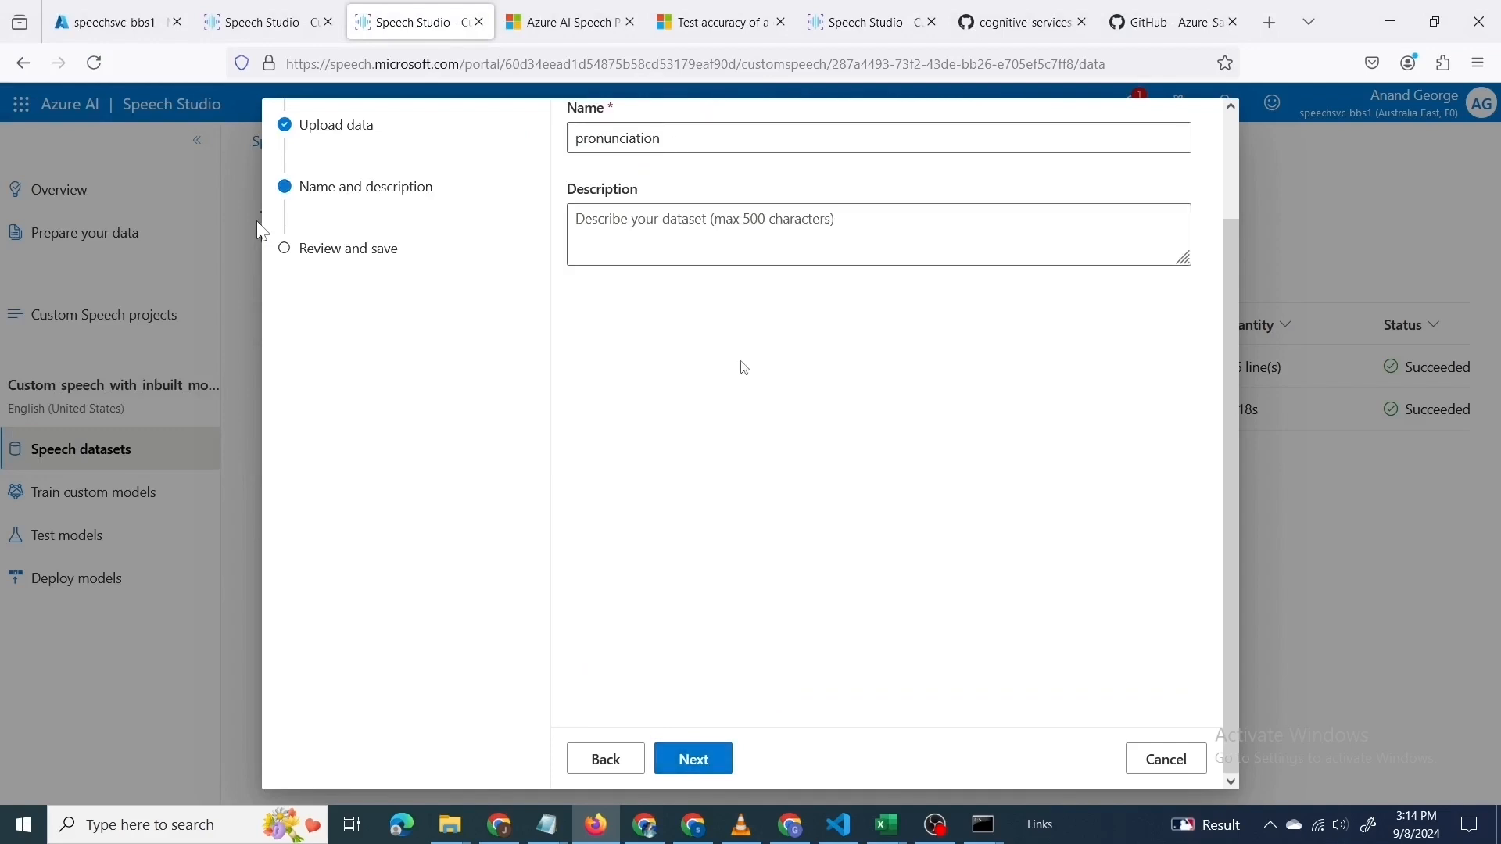
left_click(695, 761)
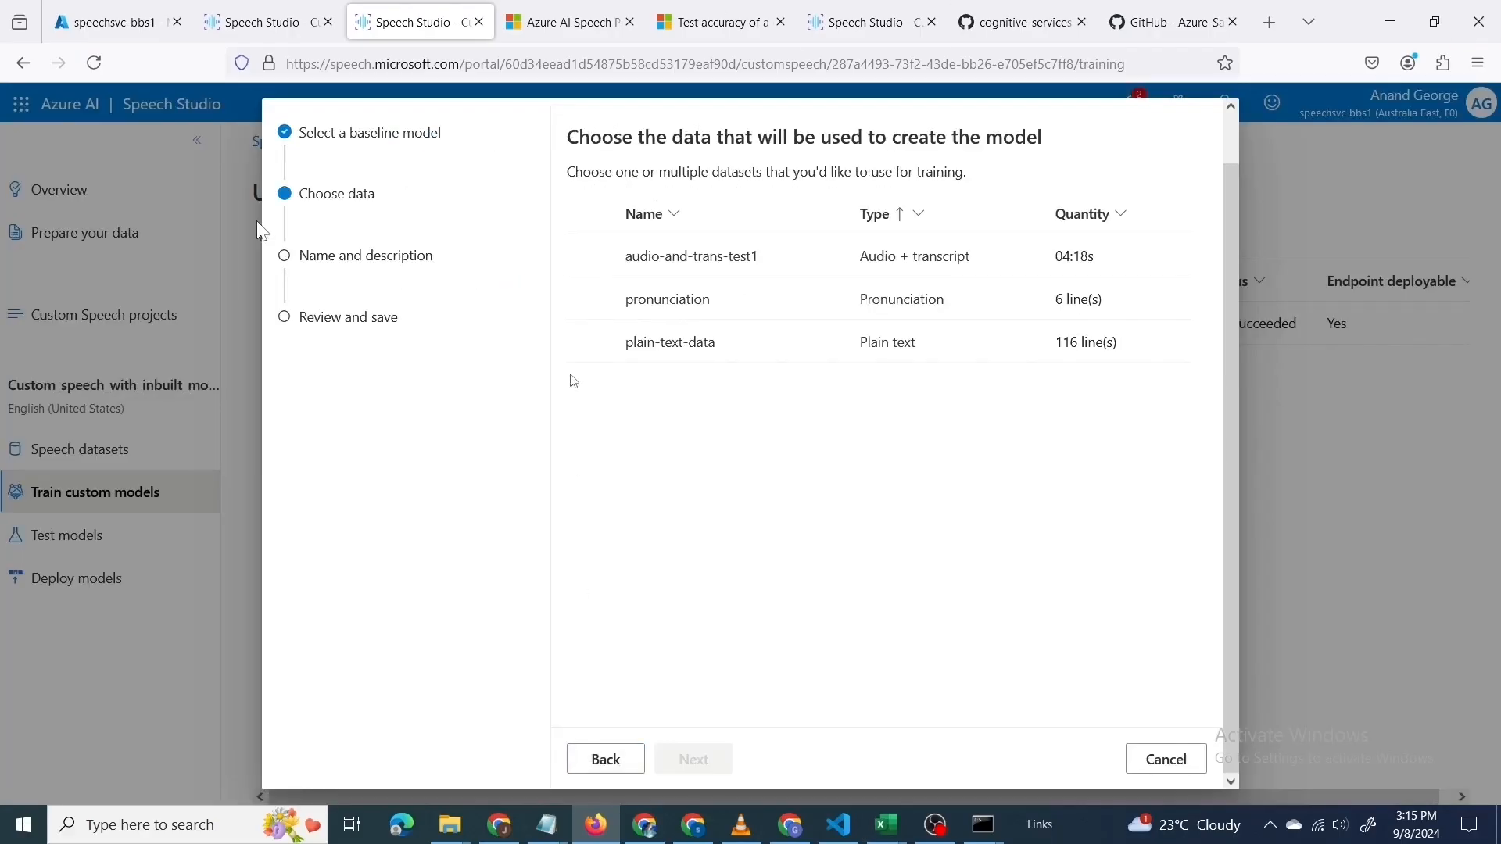
Continue past the baseline model choice and select the pronunciation and plain-text-data datasets for training the new model
left_click(598, 757)
left_click(590, 298)
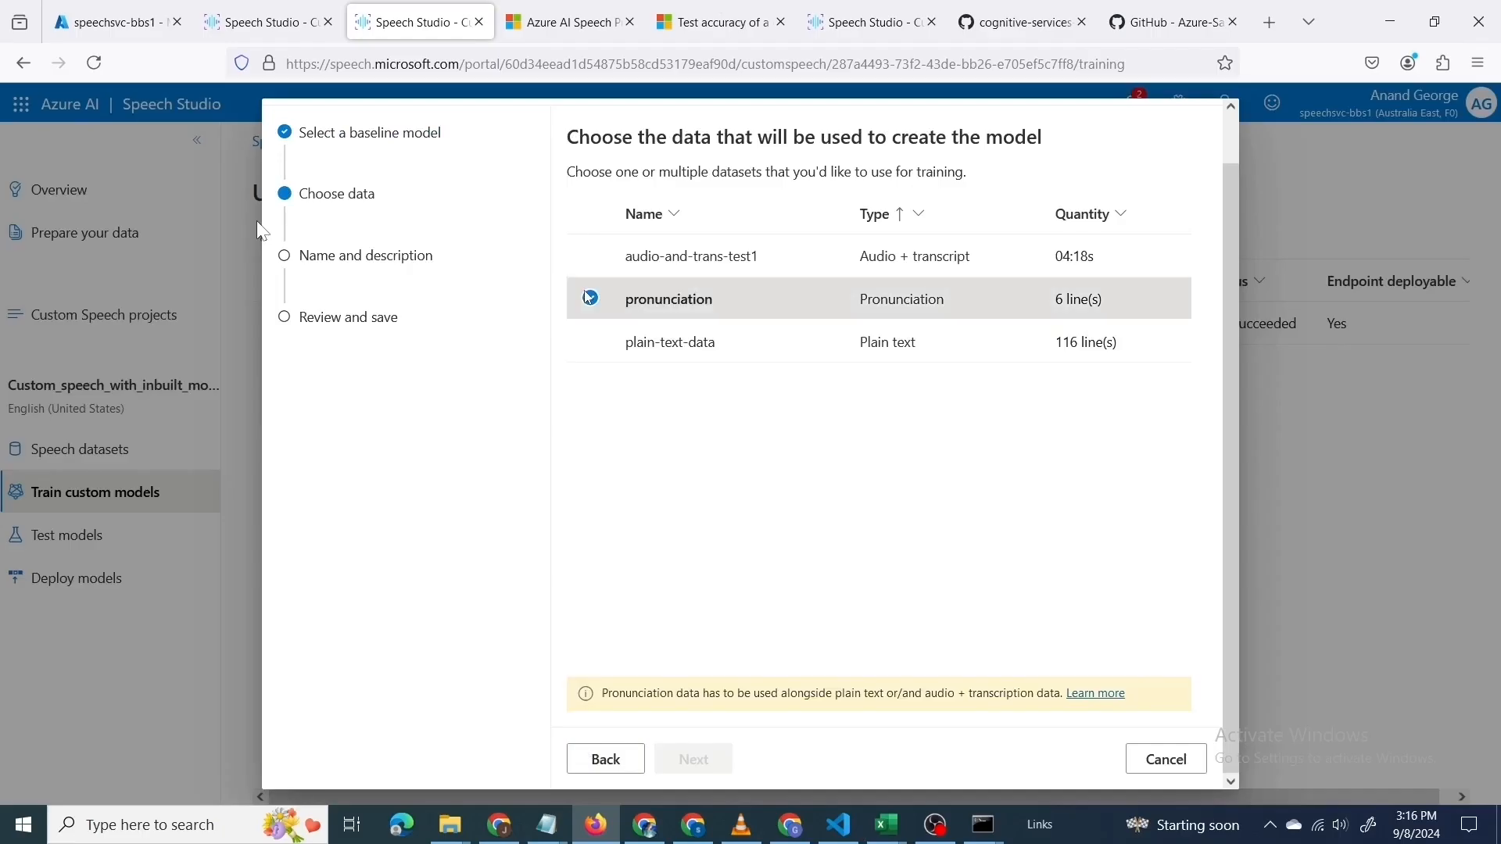
left_click(591, 341)
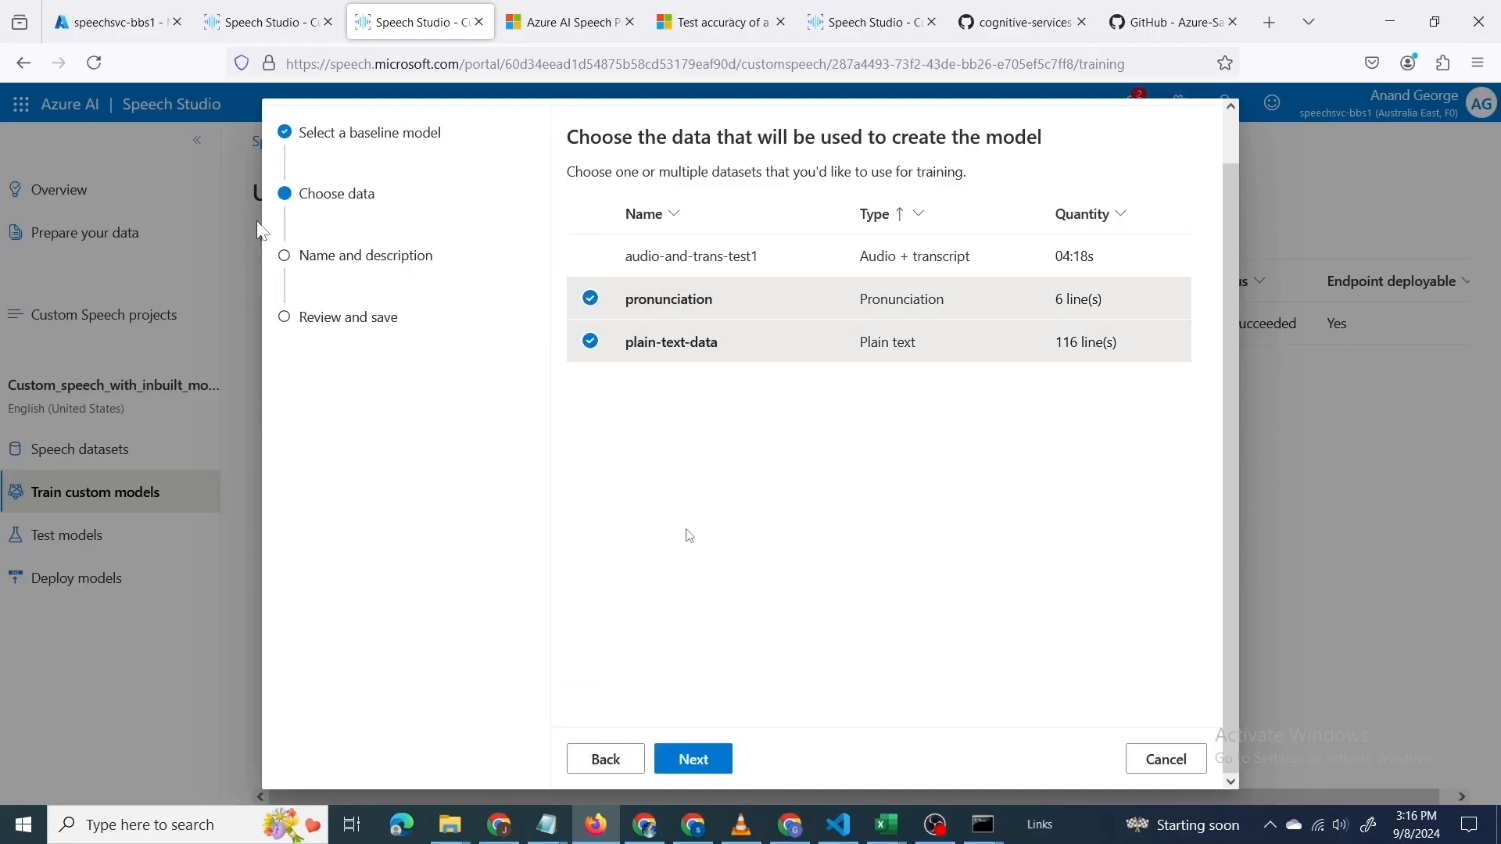
Name the model custom-model-2 without a description, and save it to start training
left_click(704, 756)
type("custom-mo")
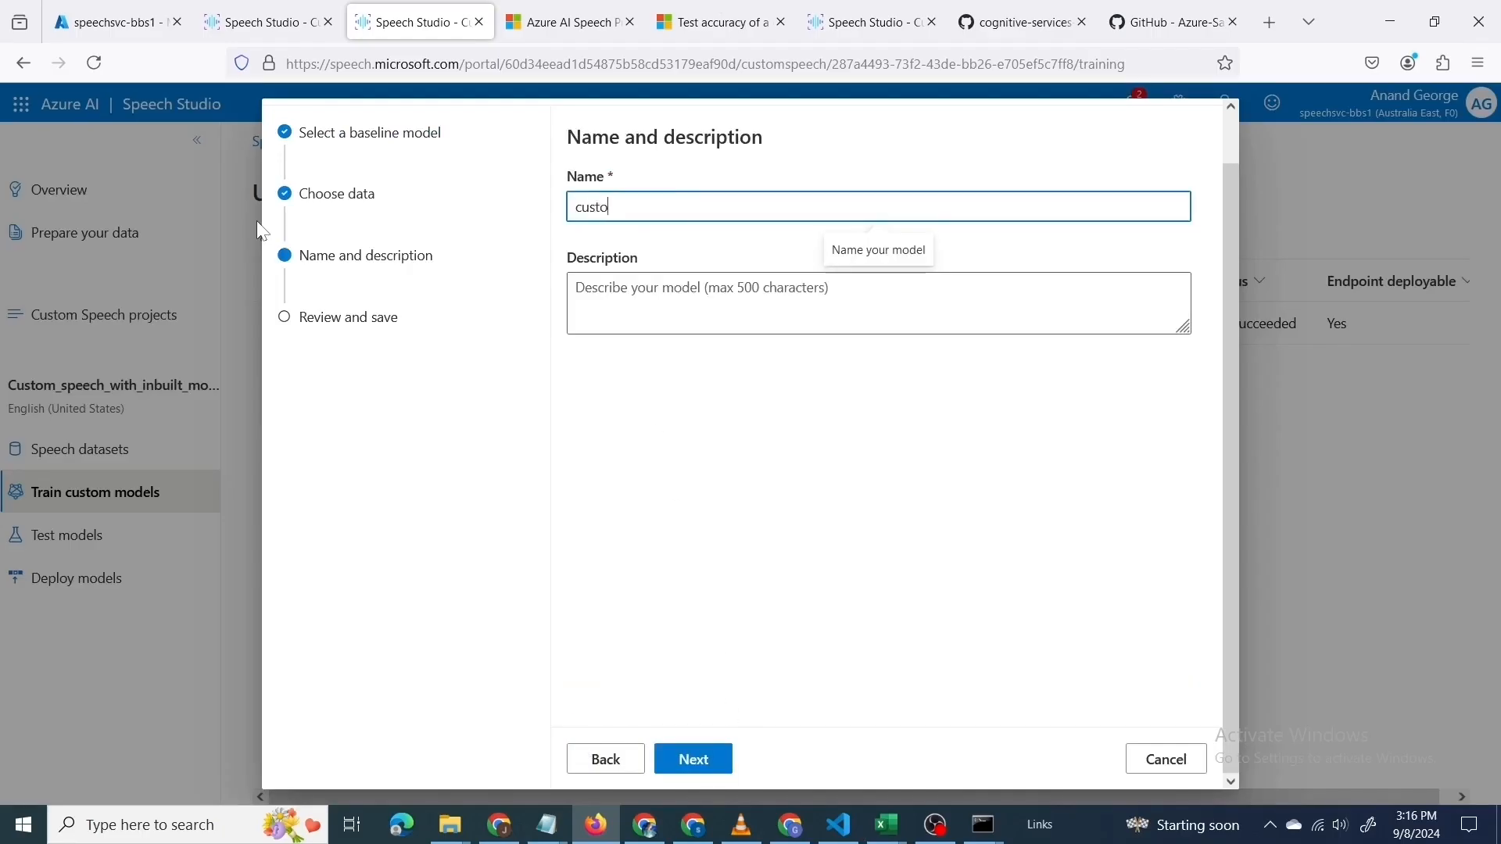
type("del-2")
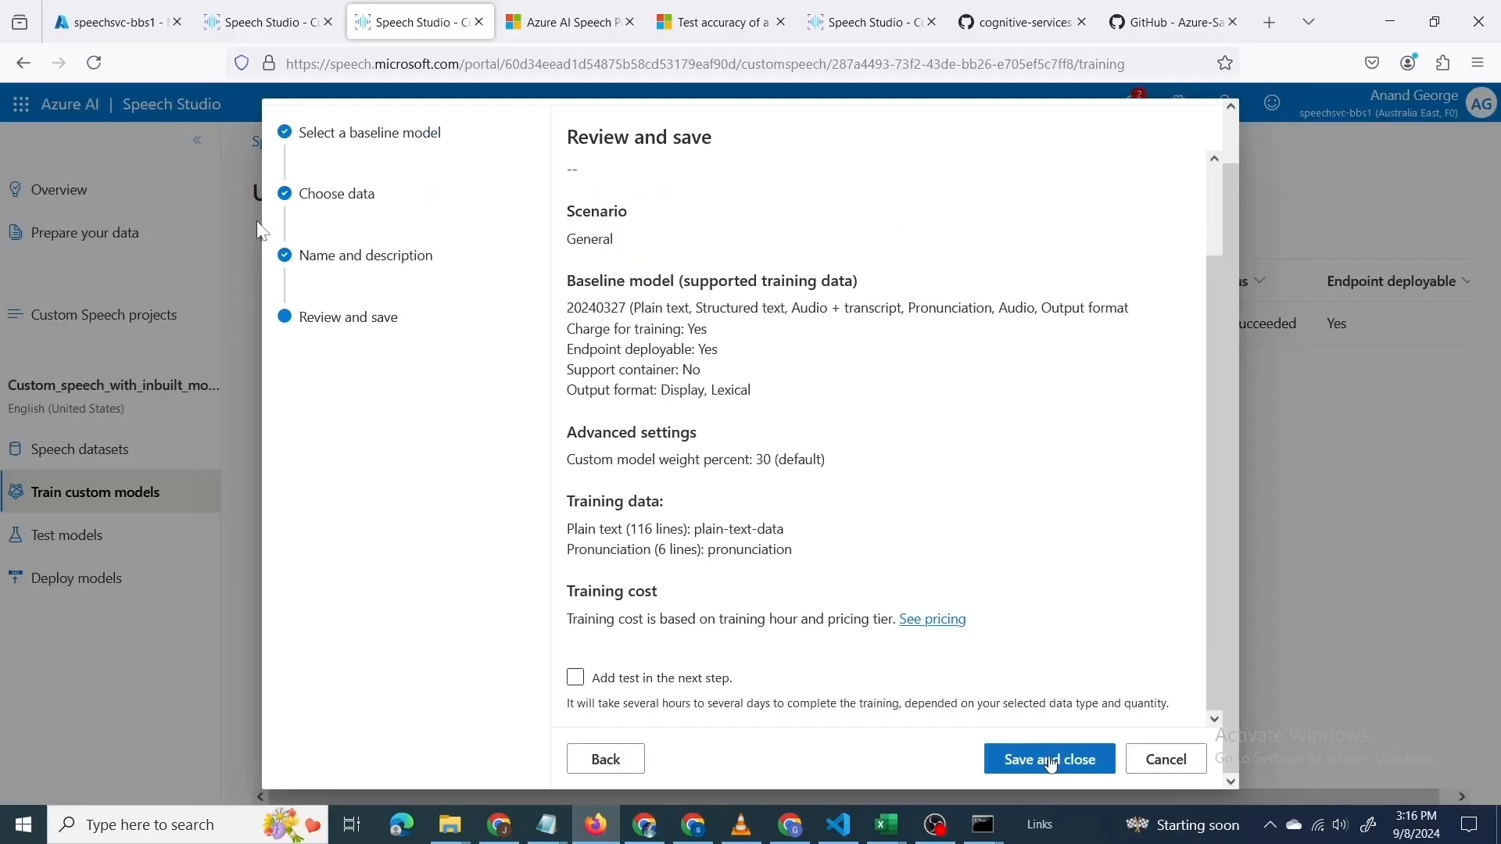
left_click(1049, 759)
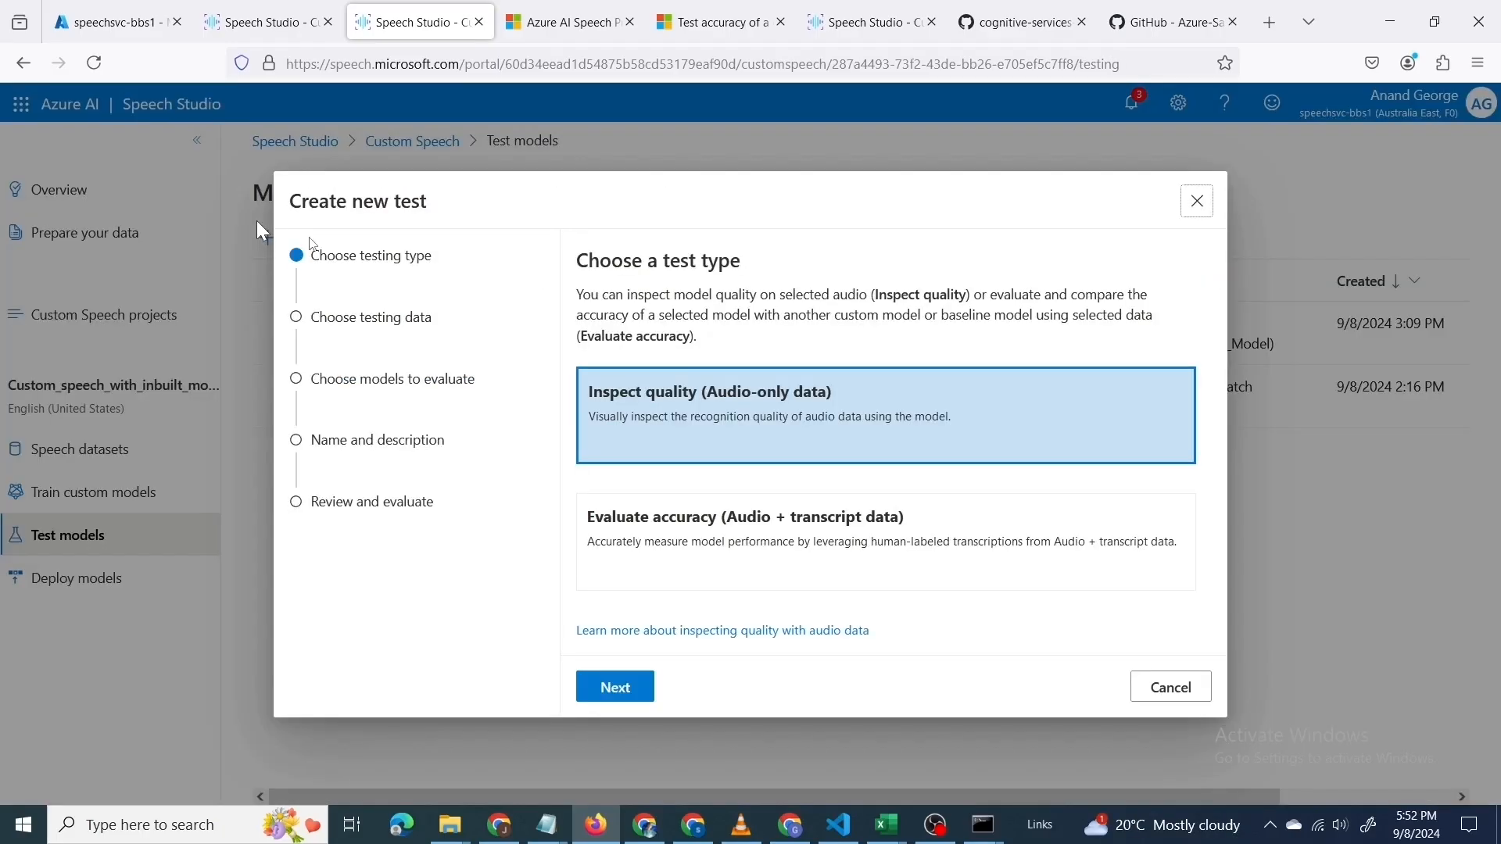
Set the new test's type to Evaluate accuracy (Audio + transcript data) and select audio-and-trans-test1 as its testing data
left_click(713, 540)
left_click(618, 689)
left_click(606, 400)
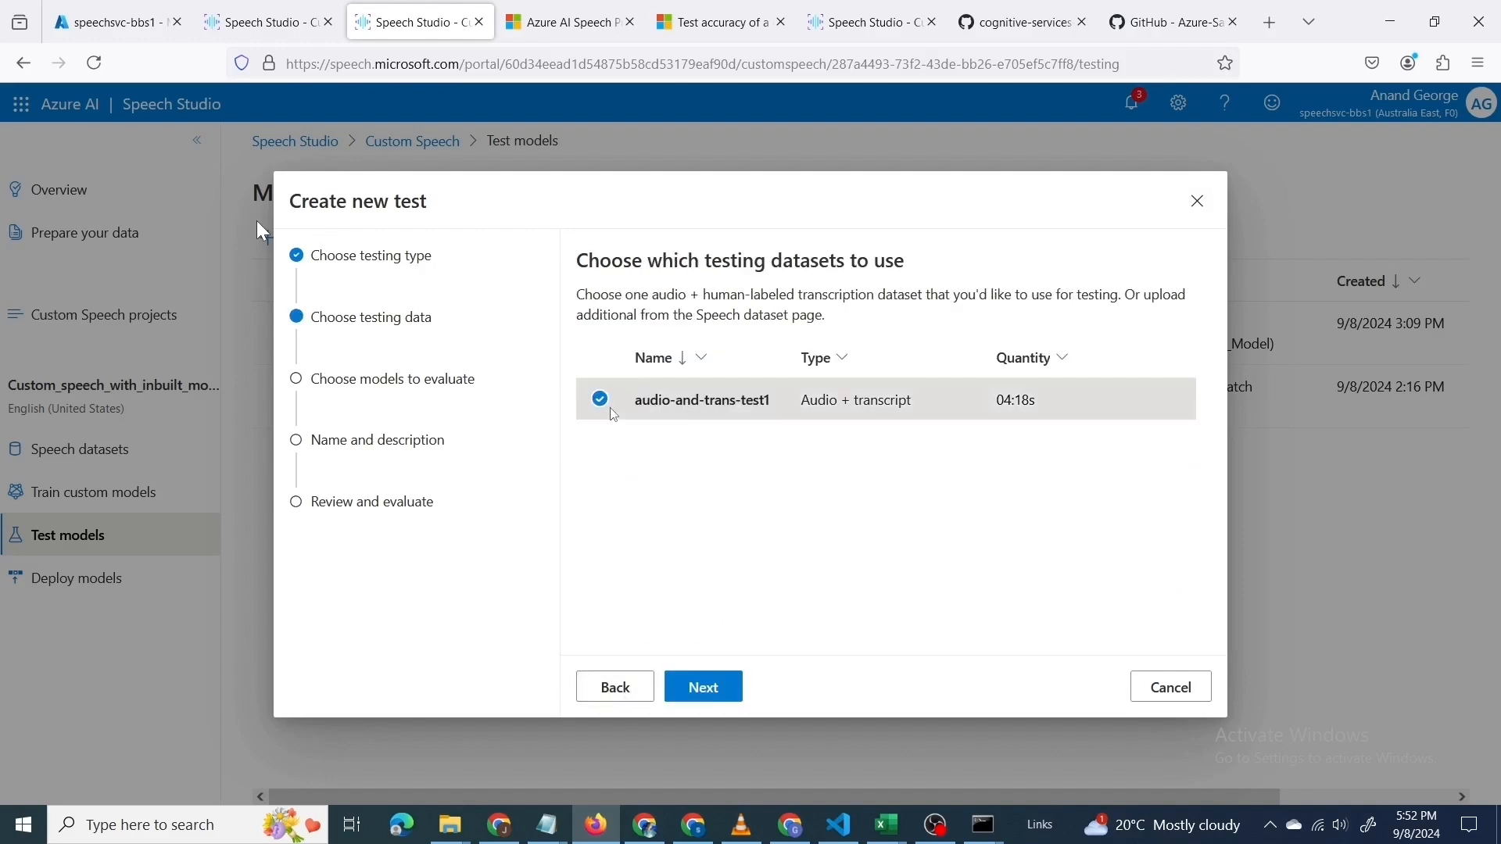
left_click(713, 692)
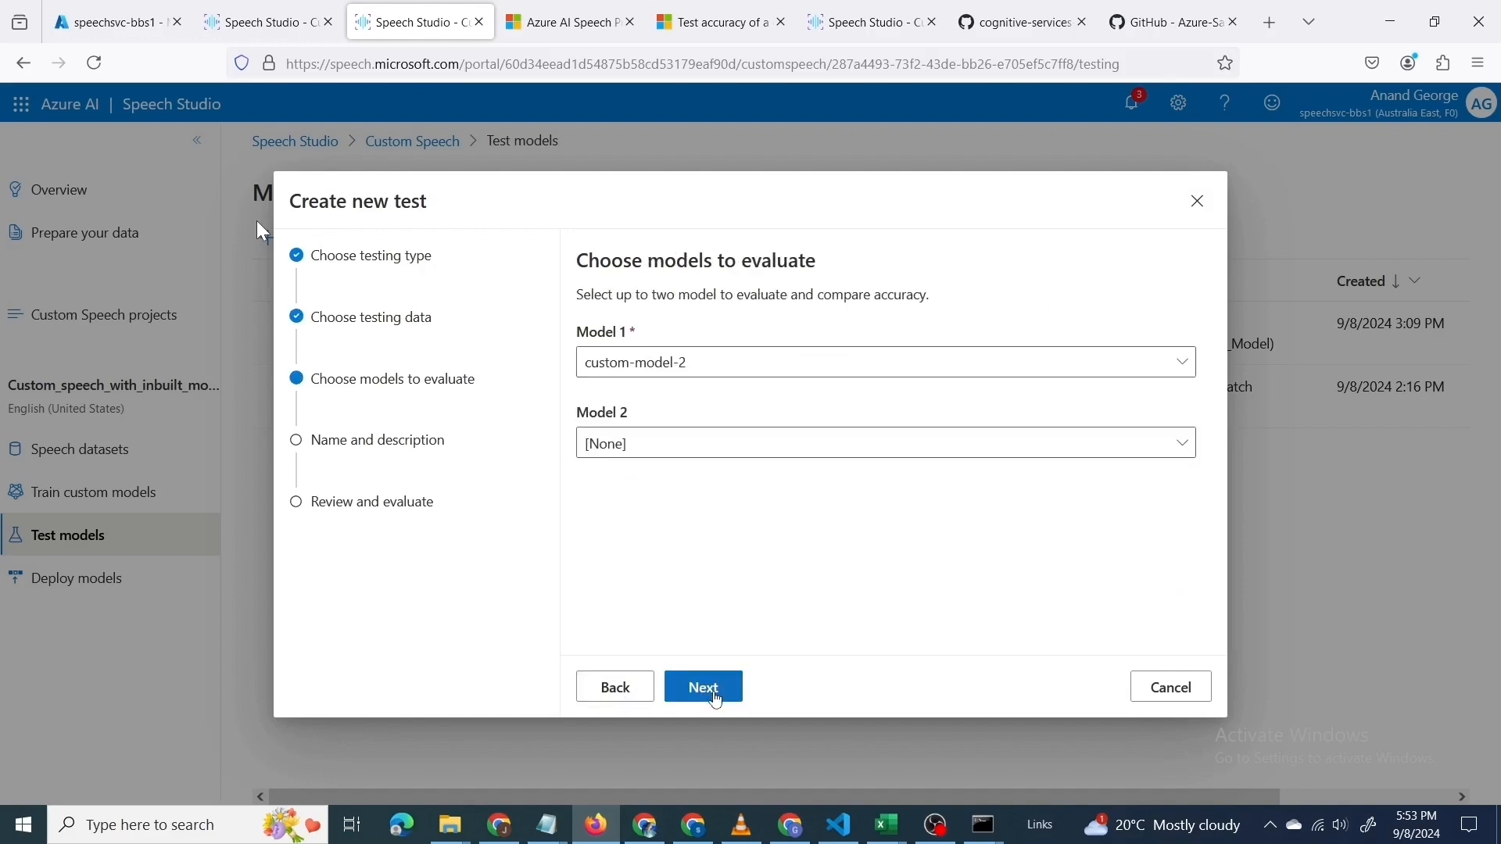
Evaluate custom-model-2 as Model 1 with Model 2 at None, name the test test-2, and save it
left_click(712, 692)
type("test-2")
left_click(687, 690)
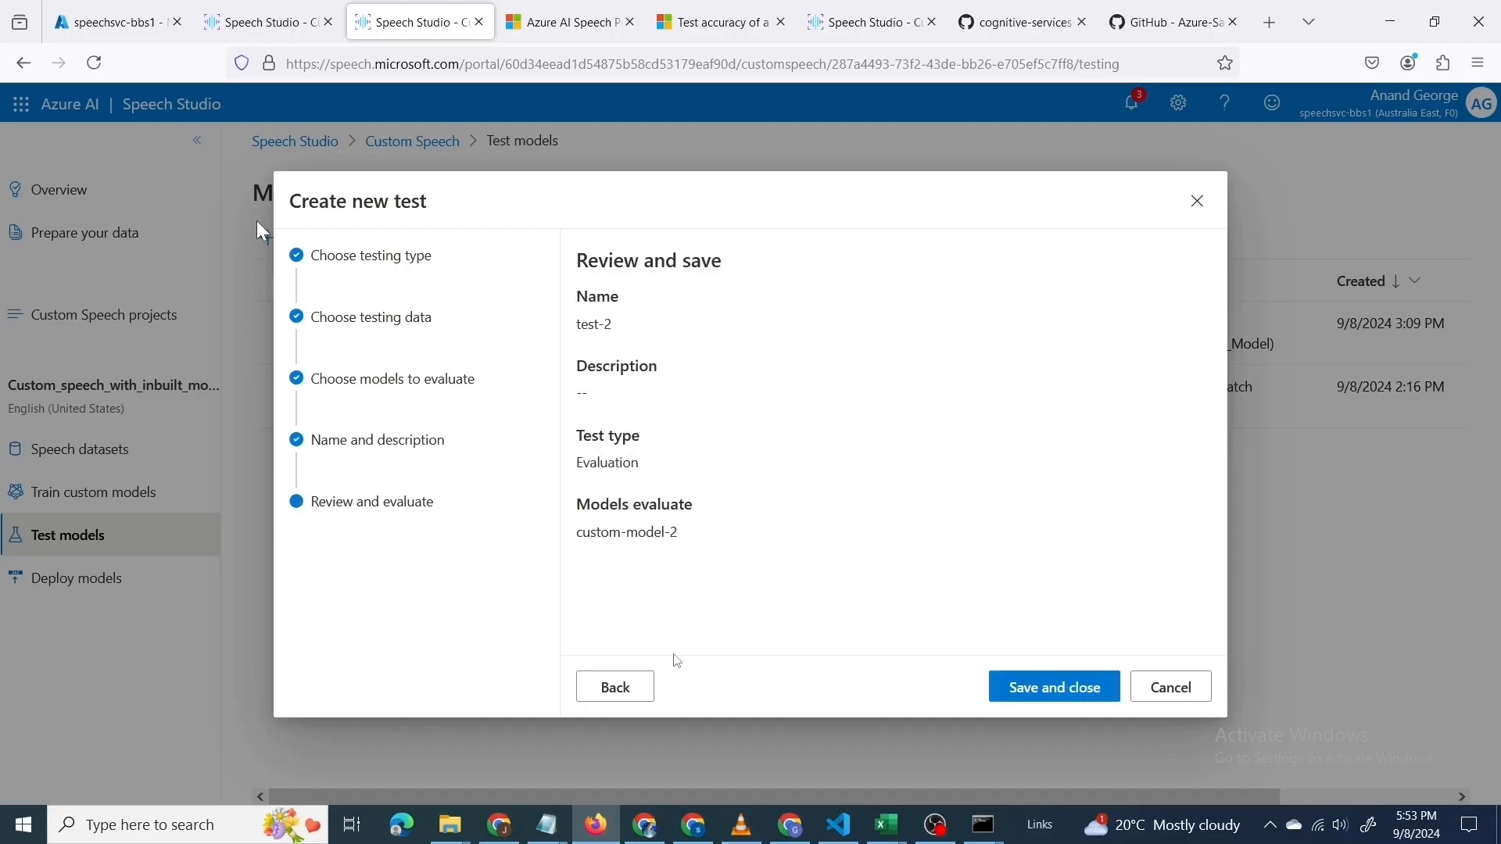
left_click(1012, 689)
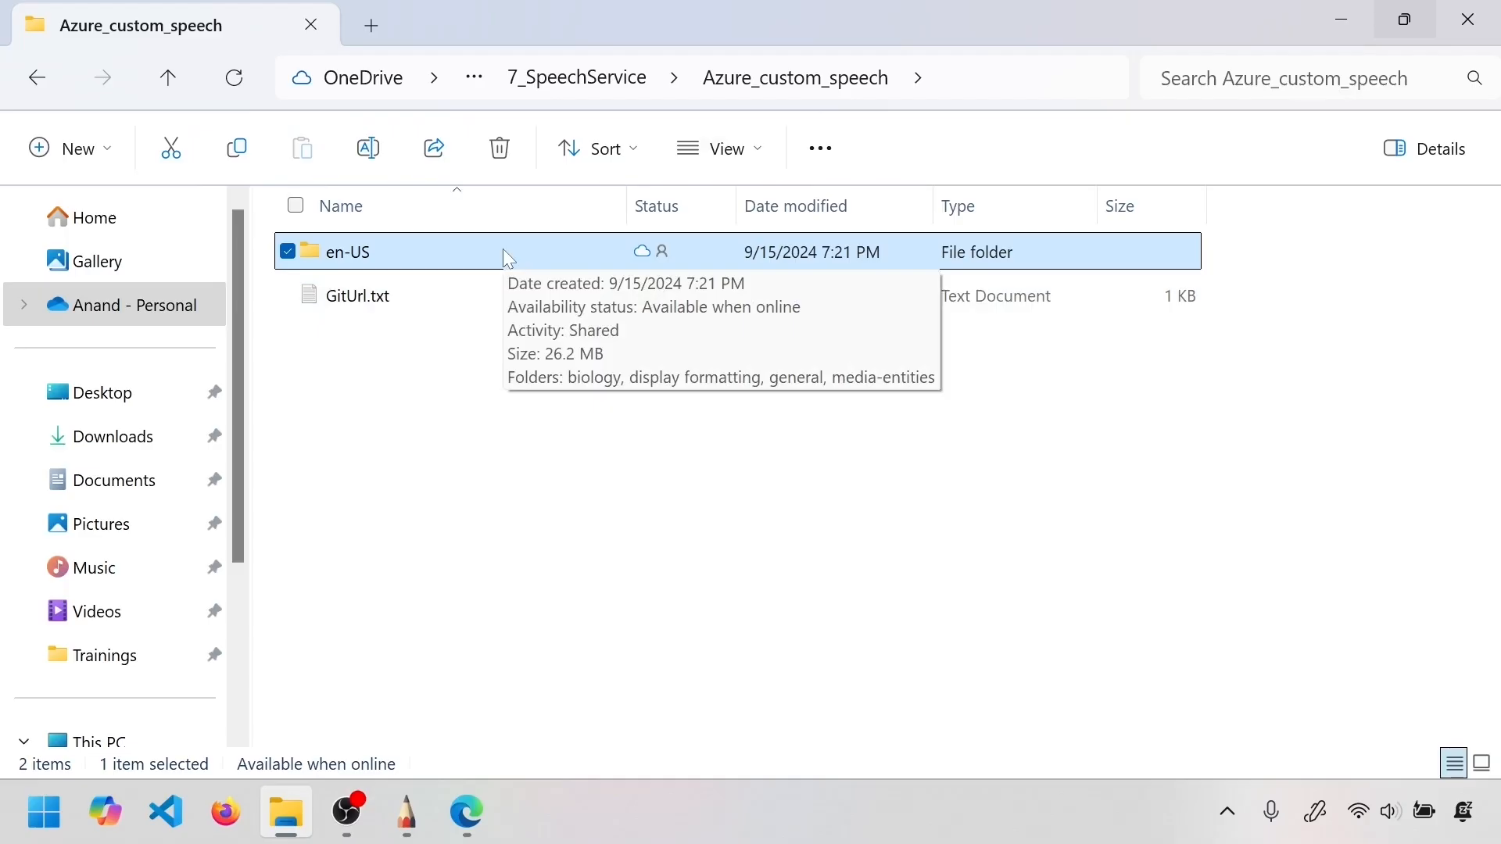
In File Explorer, open audio-and-trans.zip in the testing folder of the biology data under Azure_custom_speech, en-US
double_click(504, 252)
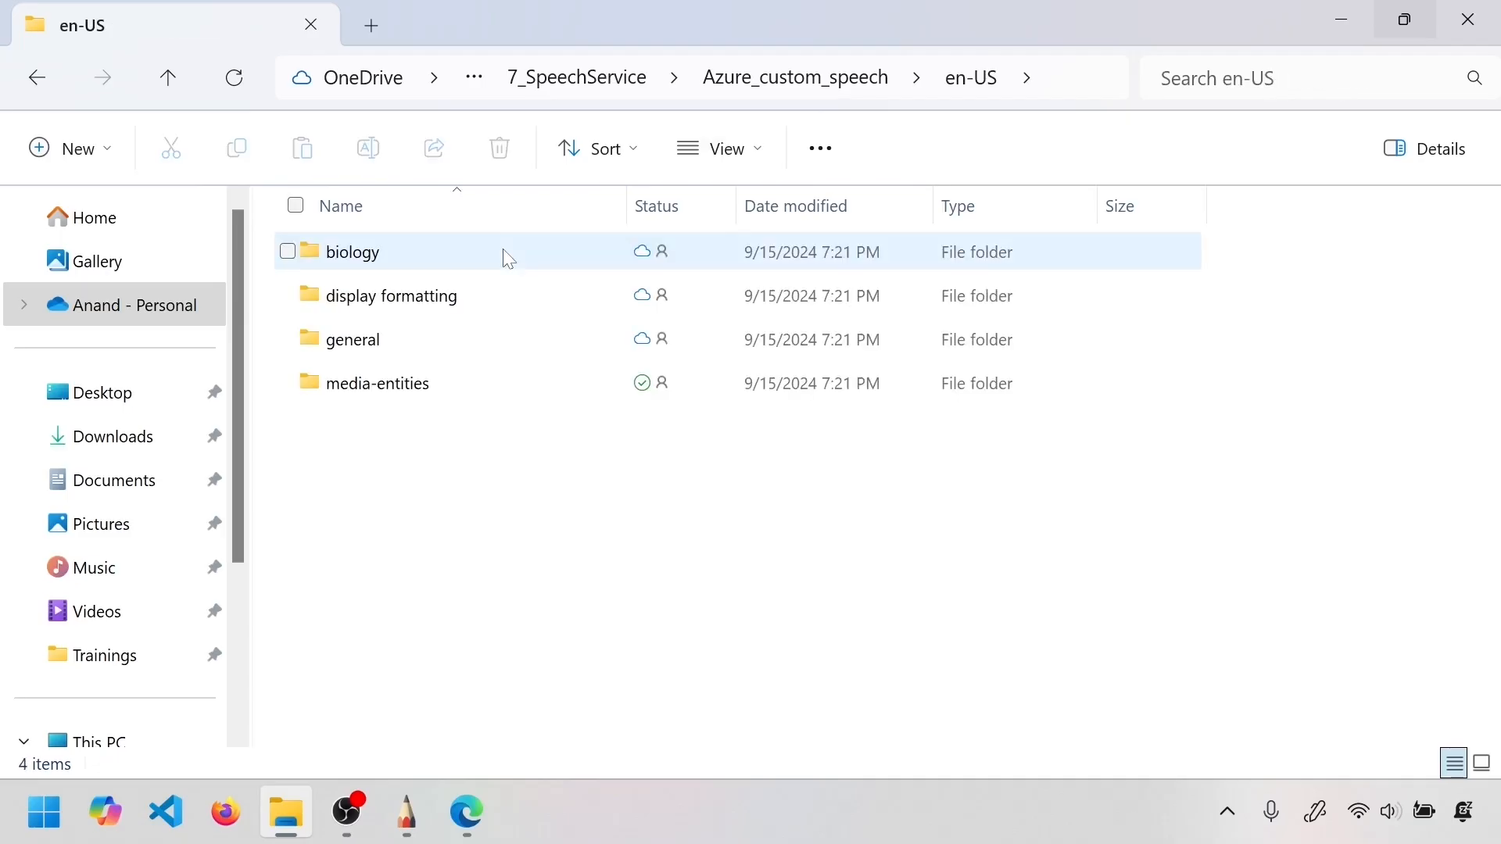
double_click(503, 250)
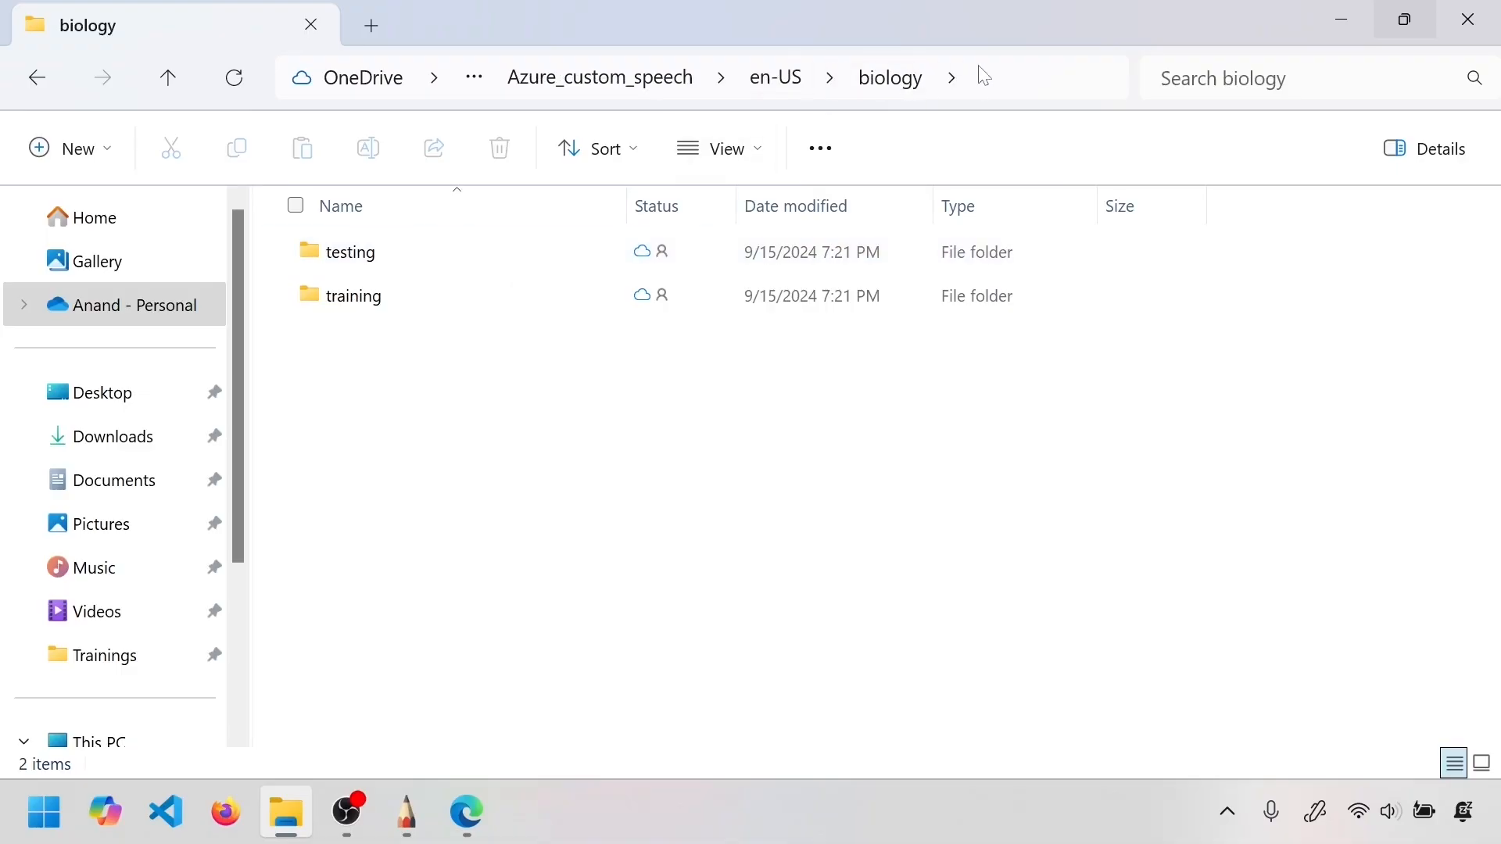
double_click(395, 255)
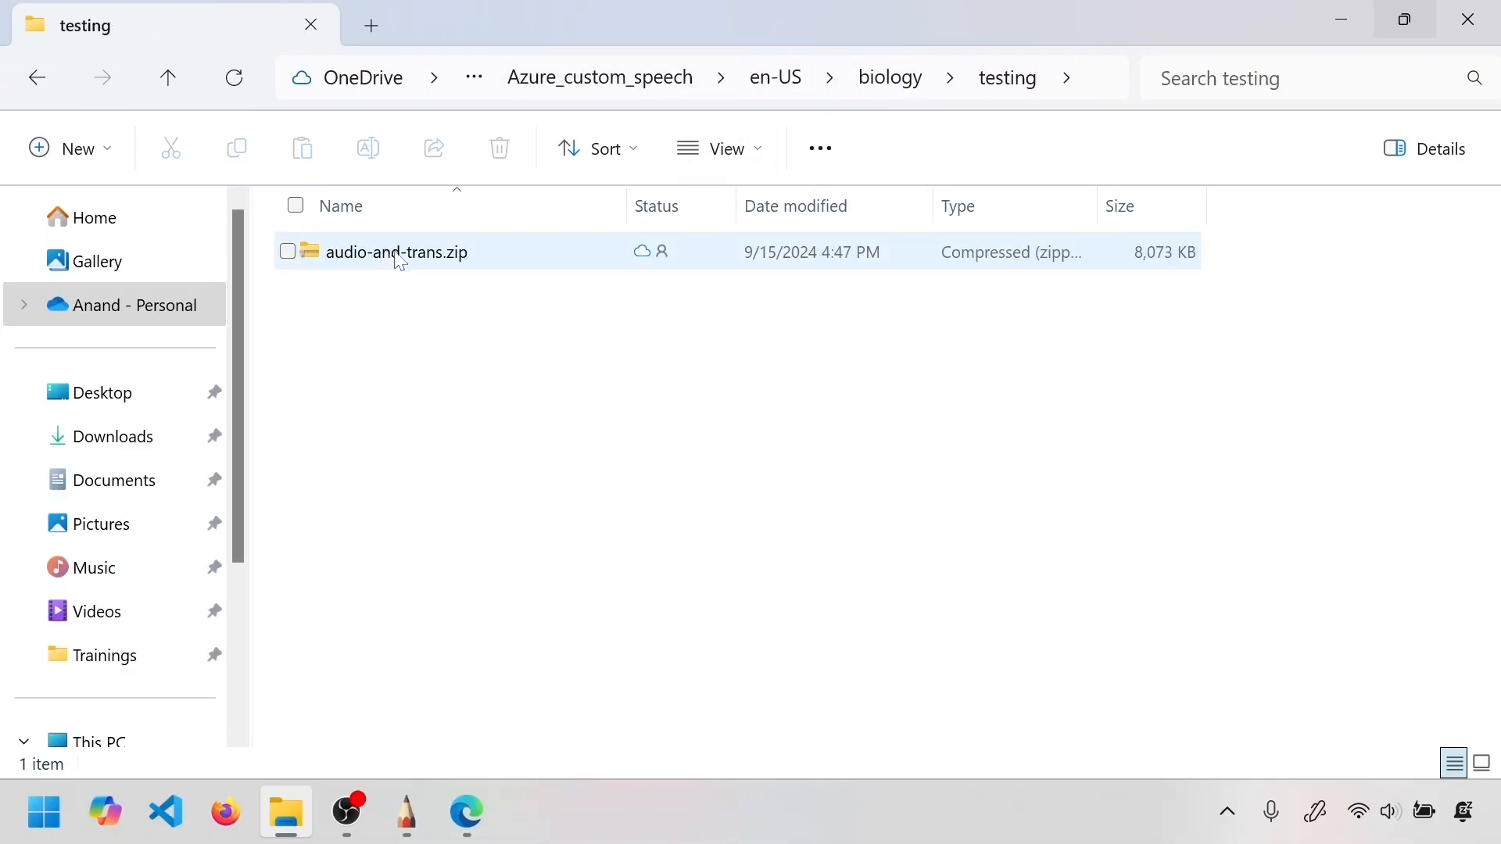
left_click(426, 261)
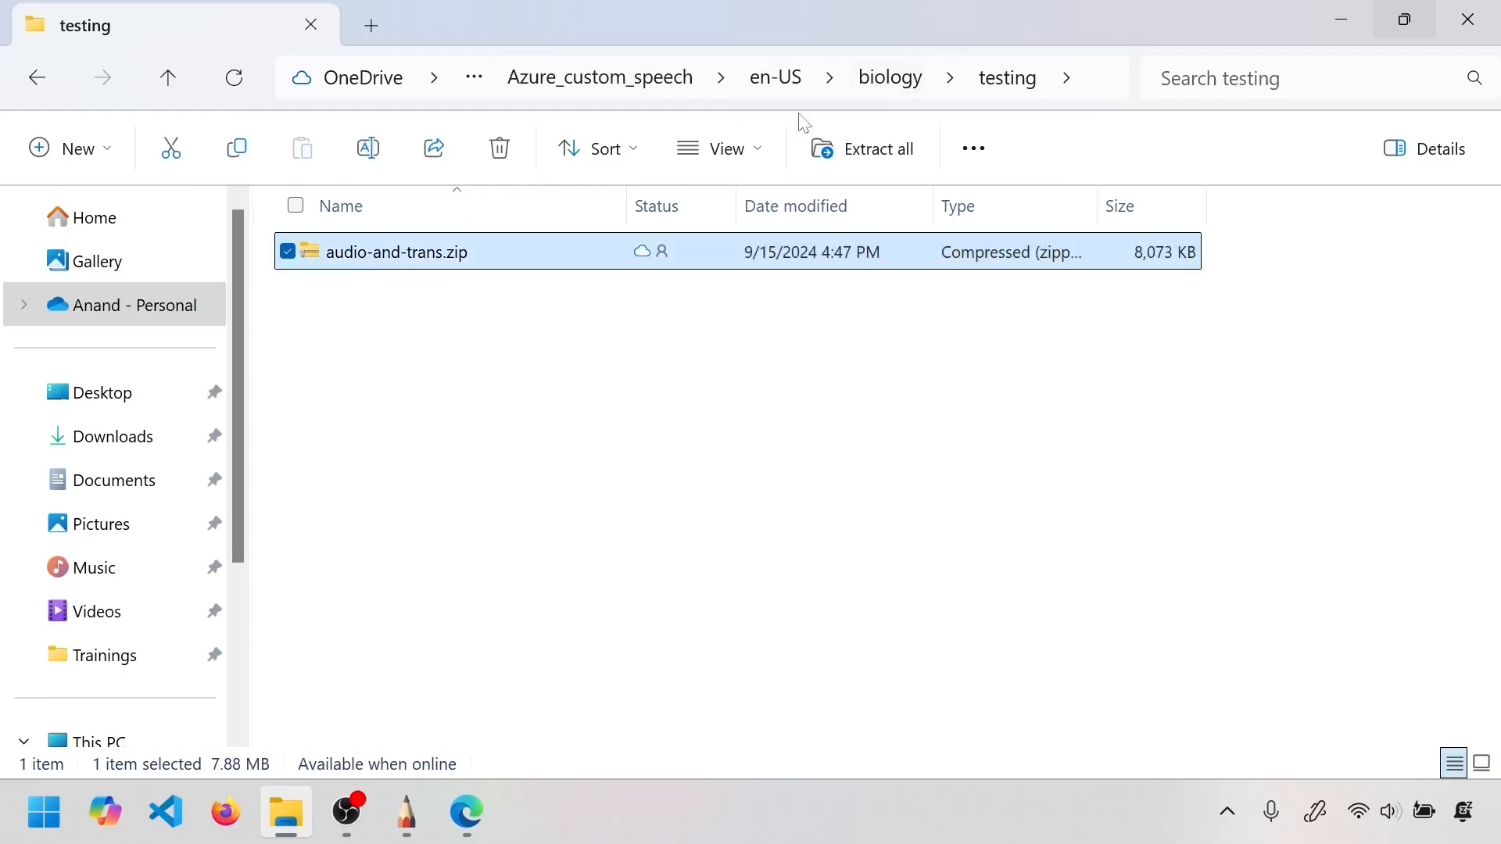
double_click(388, 258)
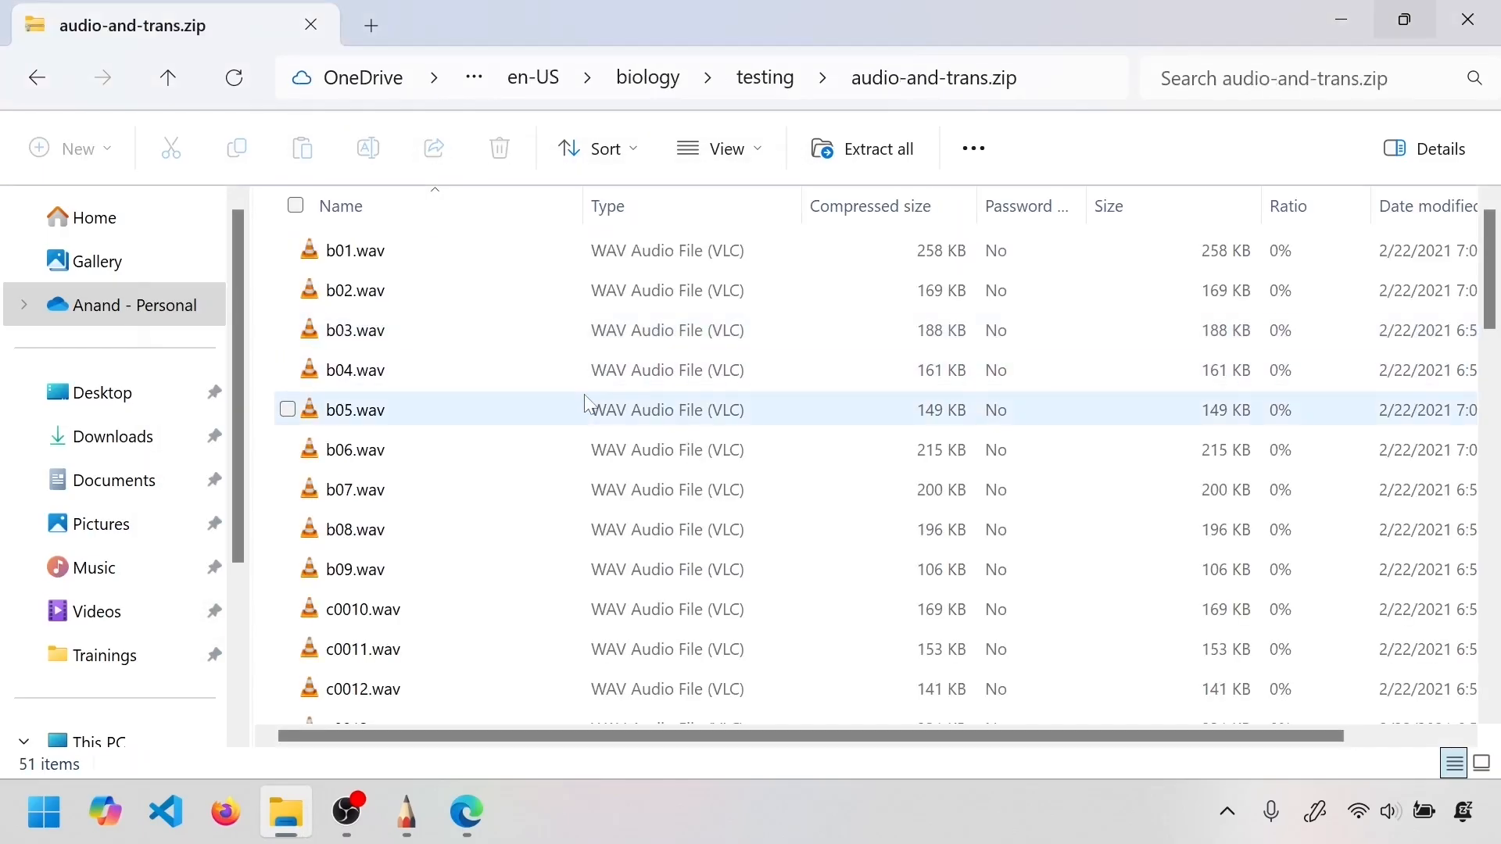
Look through the archive's WAV files and read its transcript file trans.txt
scroll(587, 402, "down", 13)
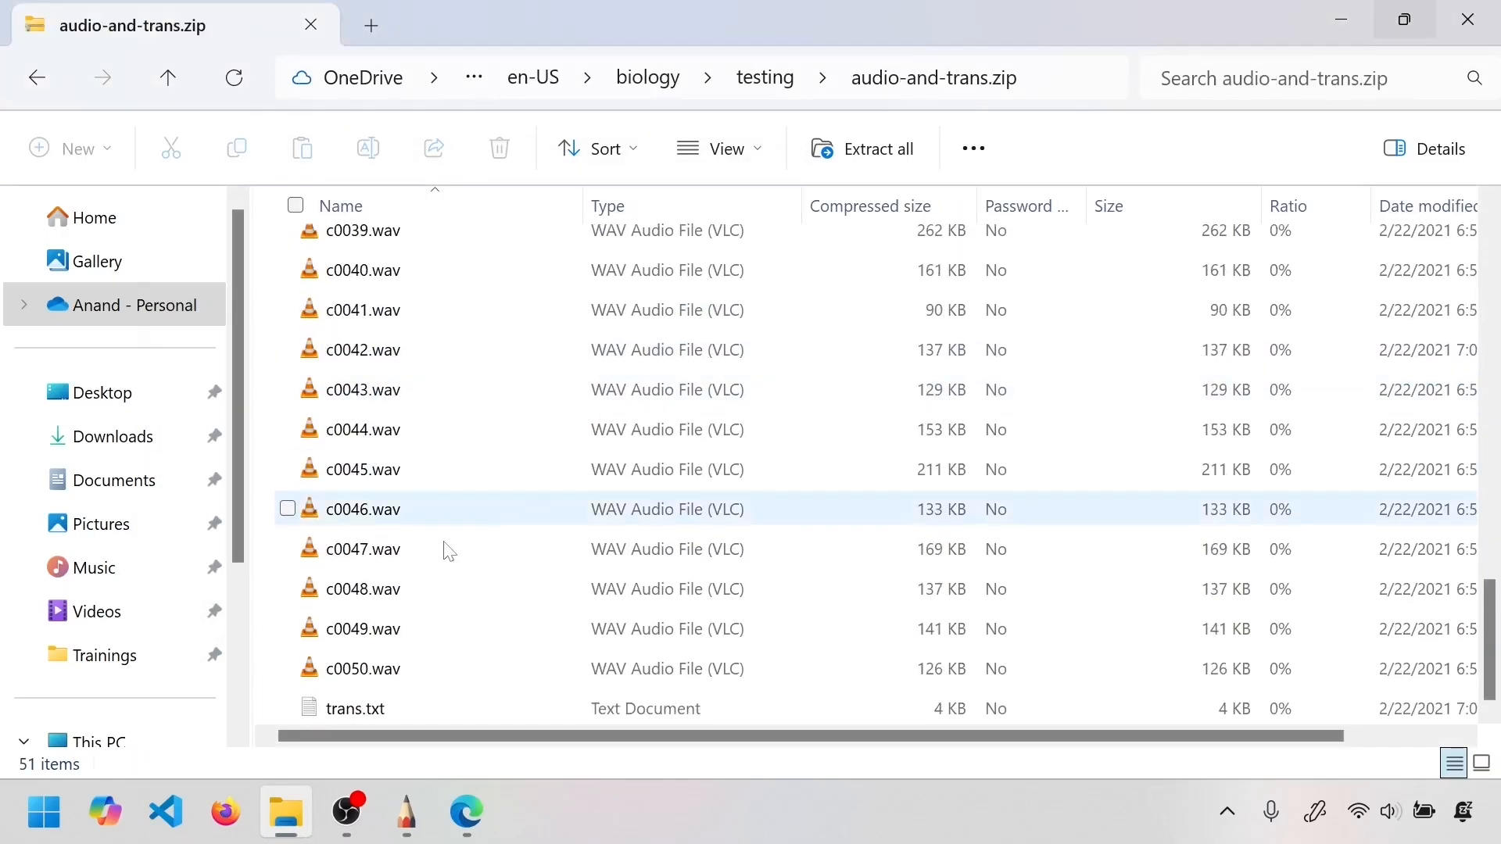
double_click(348, 708)
scroll(480, 365, "down", 5)
scroll(480, 365, "up", 5)
Go to the biology data's training folder and examine the contents of pronunciation.txt and plain-text.txt
double_click(260, 260)
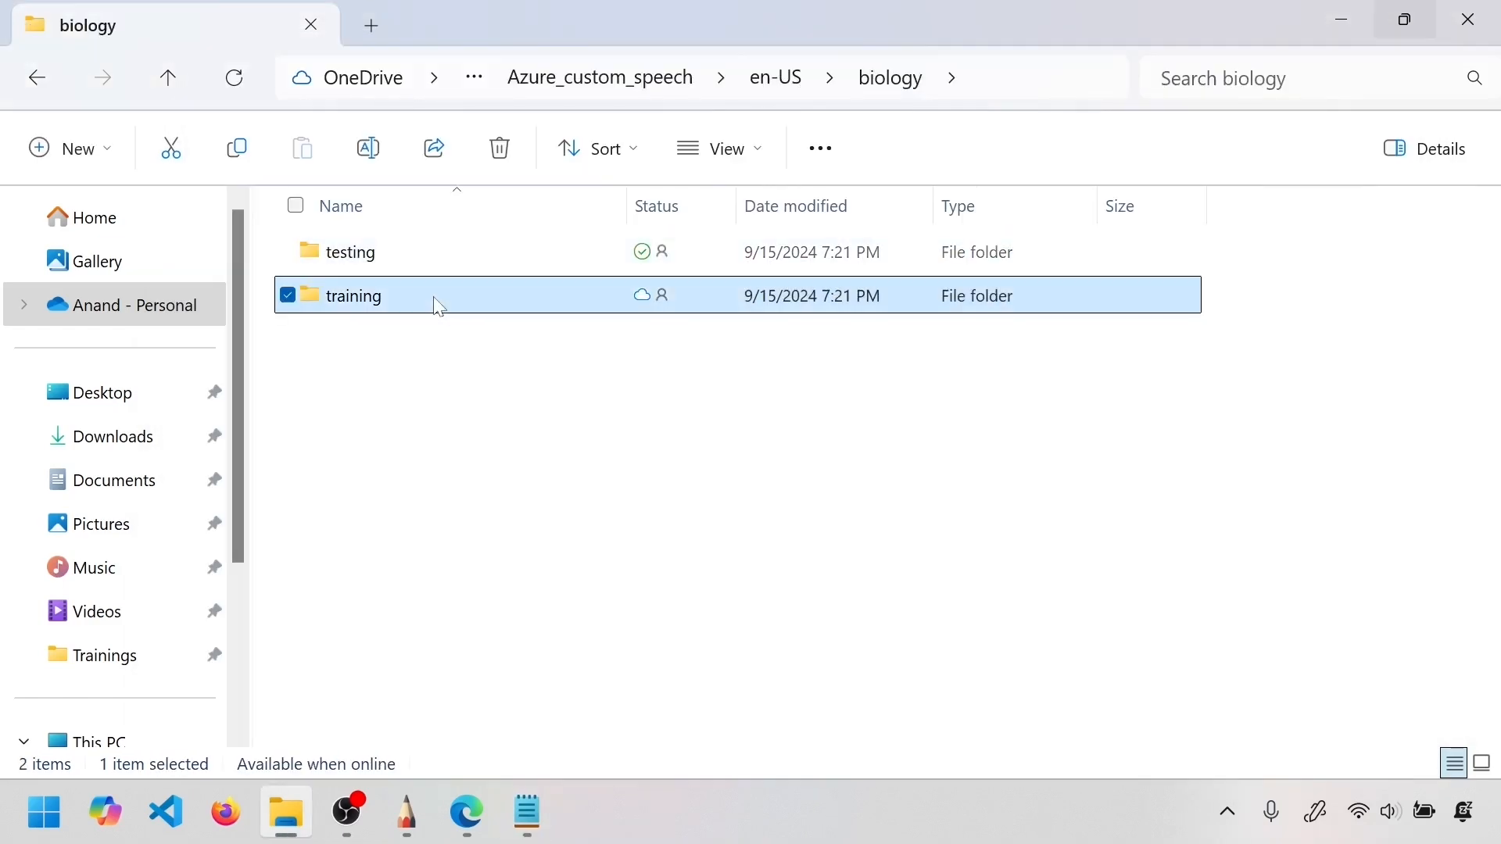
double_click(435, 302)
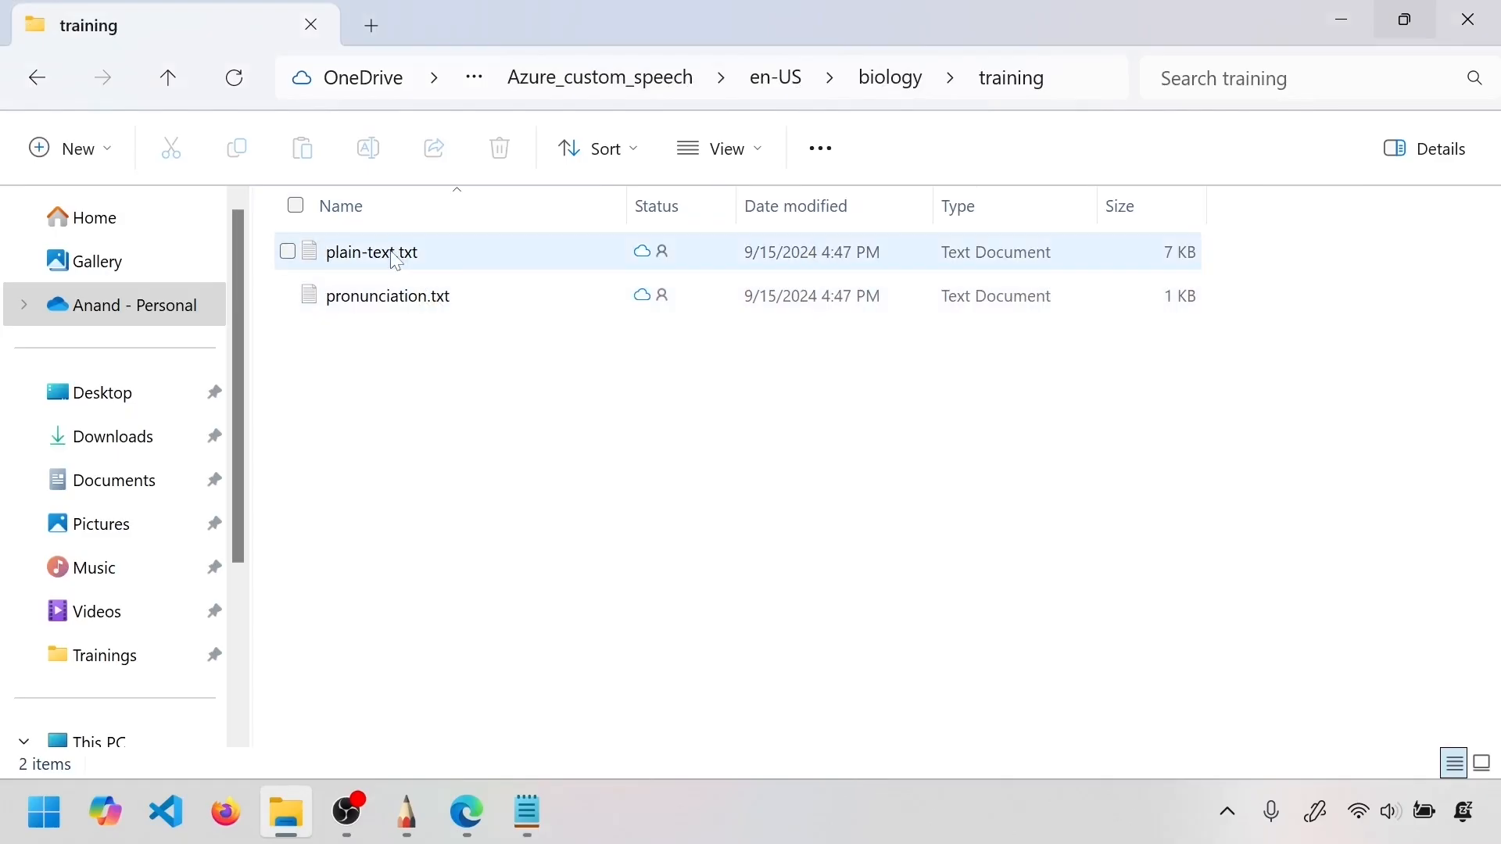
double_click(412, 307)
key("ctrl+a")
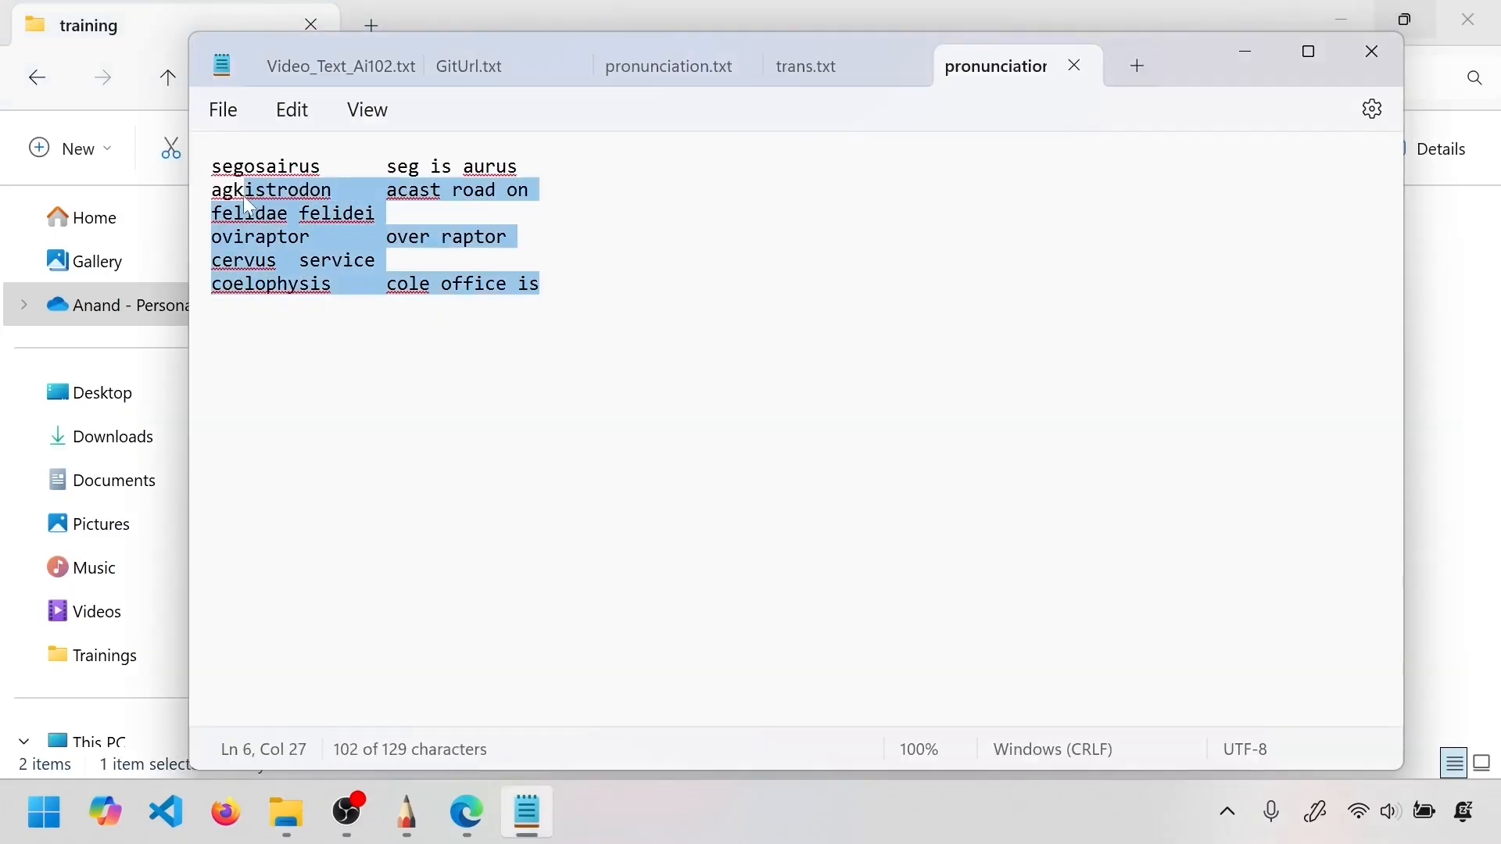
left_click(1246, 52)
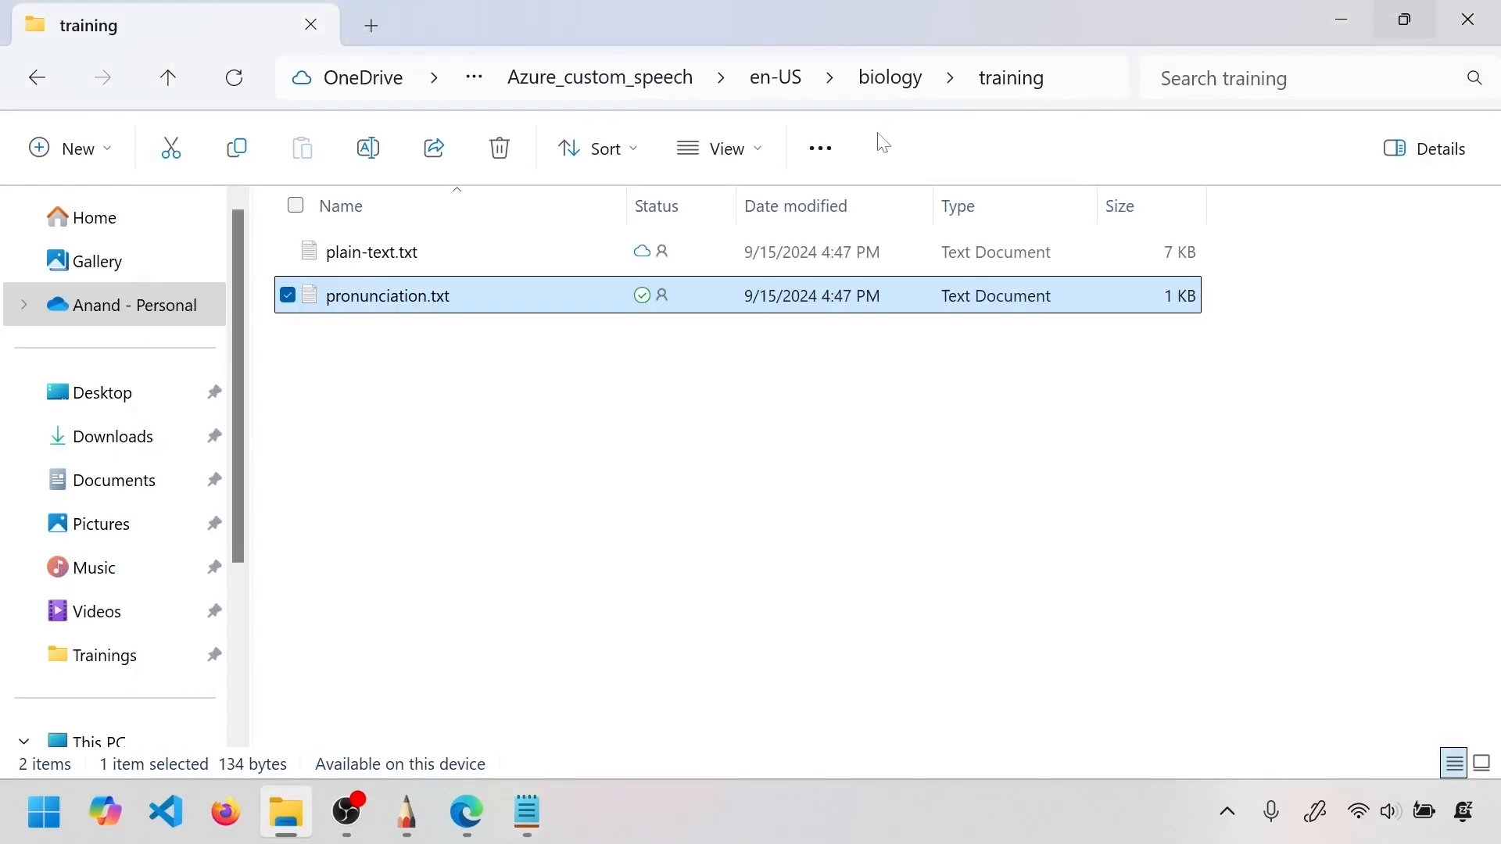
double_click(422, 251)
left_click(1246, 52)
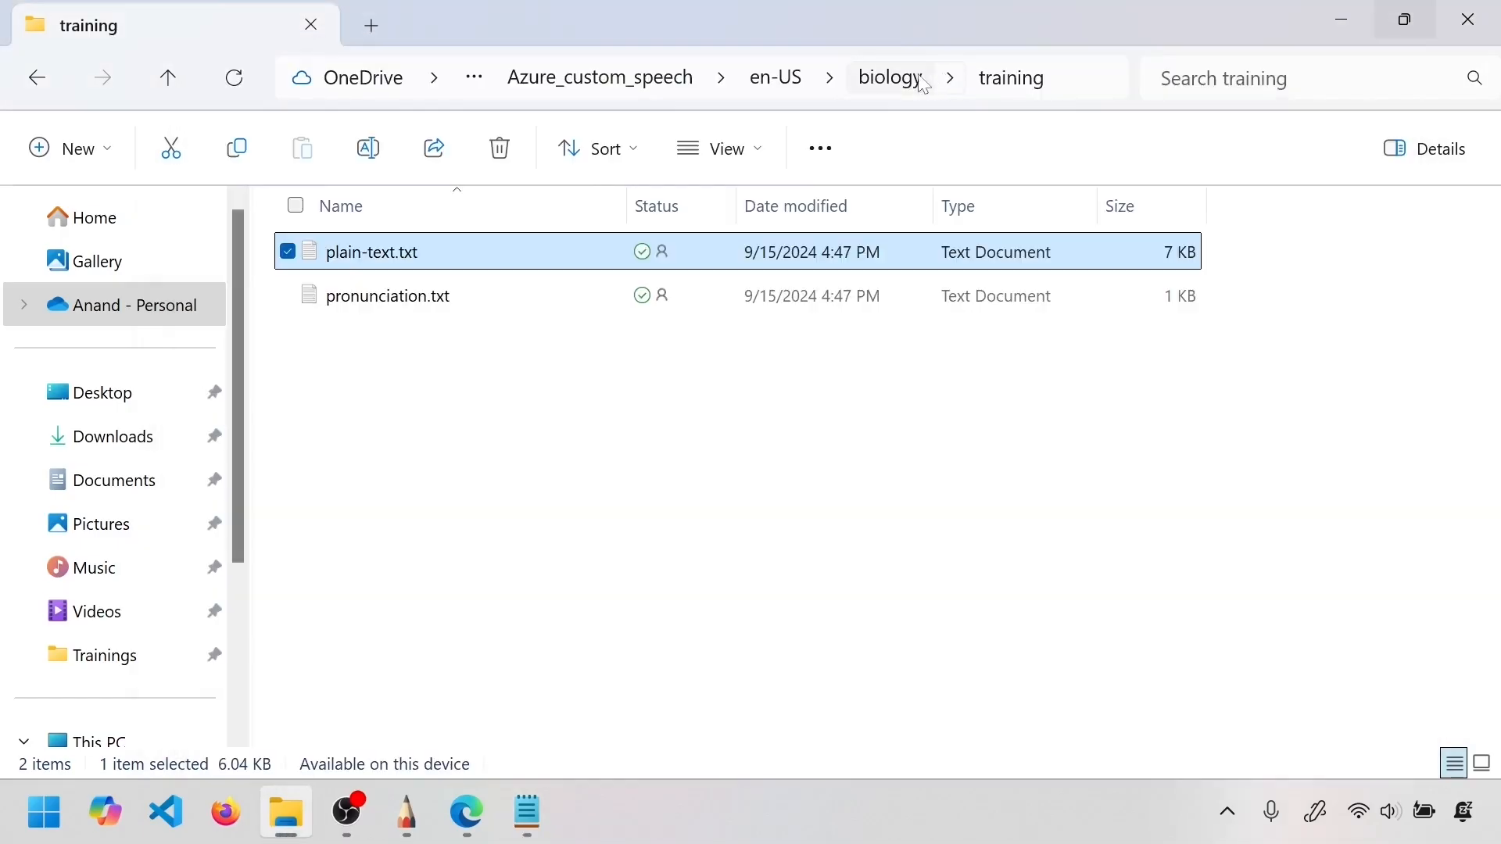
Return to en-US and look through the training and testing folders of the display formatting sample data
left_click(889, 77)
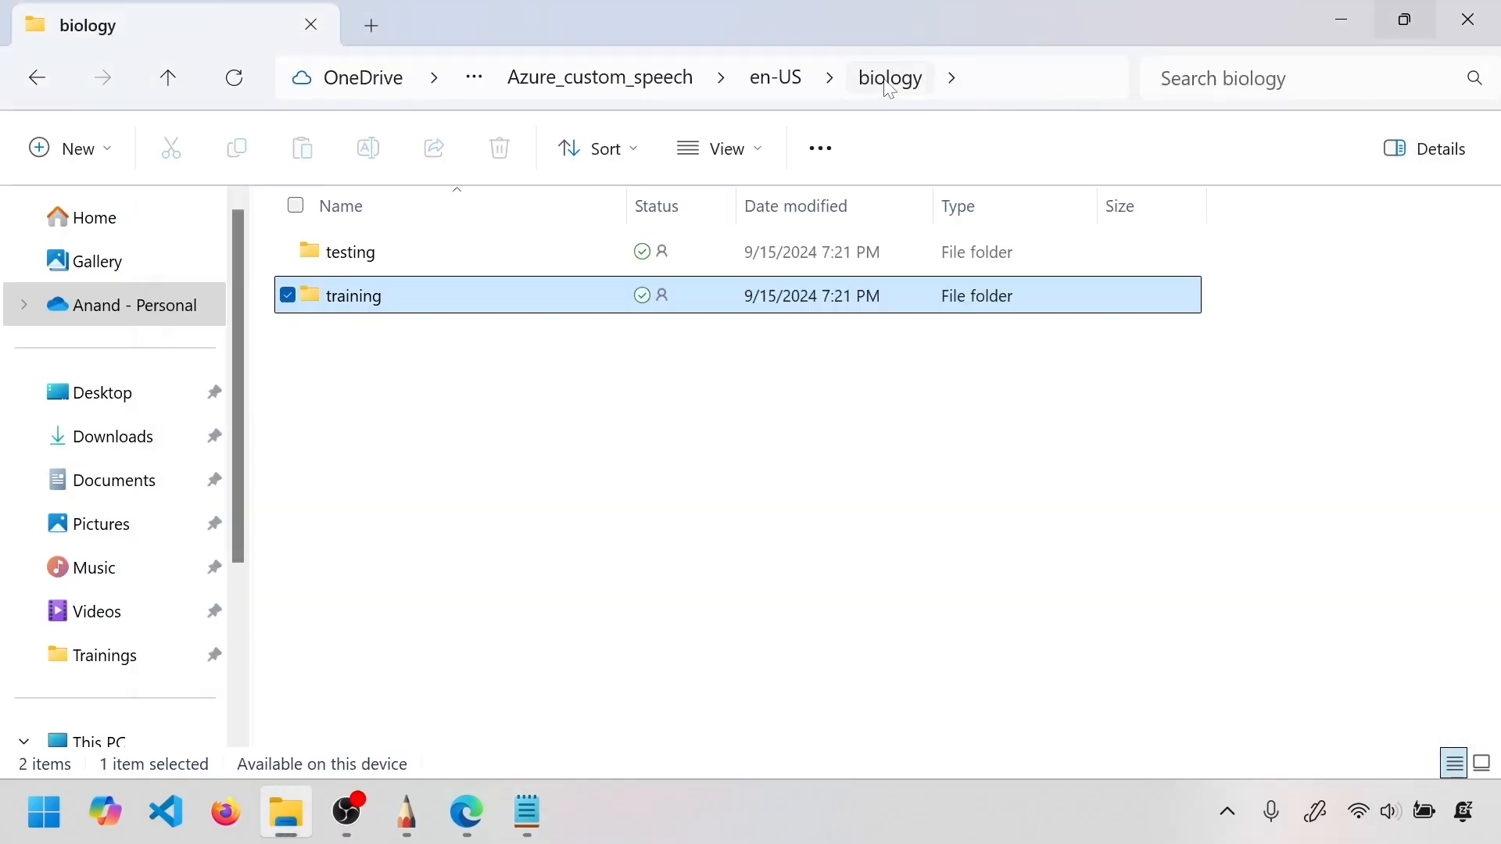
left_click(790, 78)
left_click(415, 311)
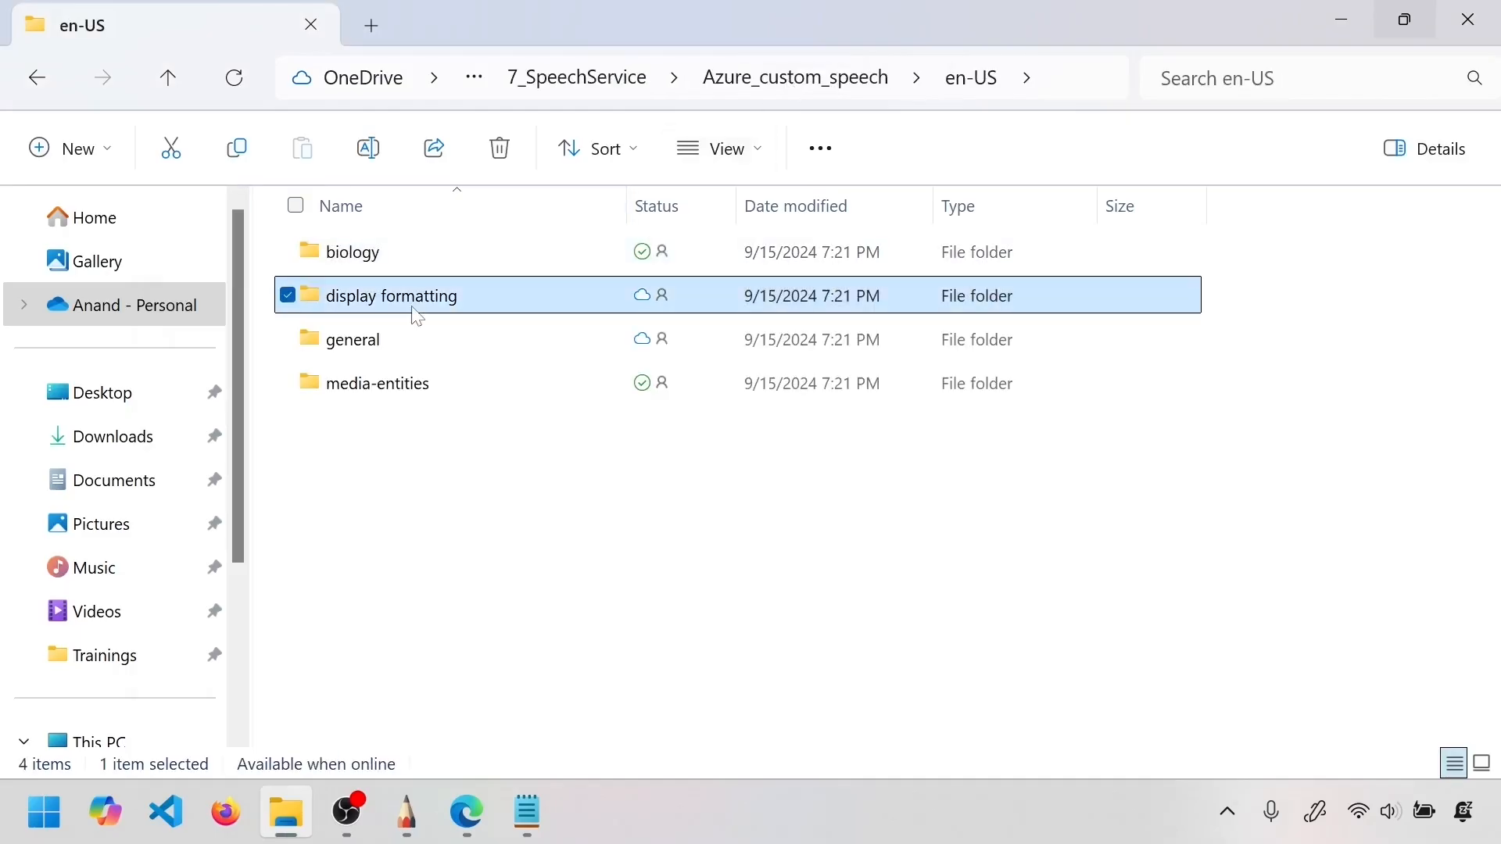
double_click(417, 313)
left_click(400, 308)
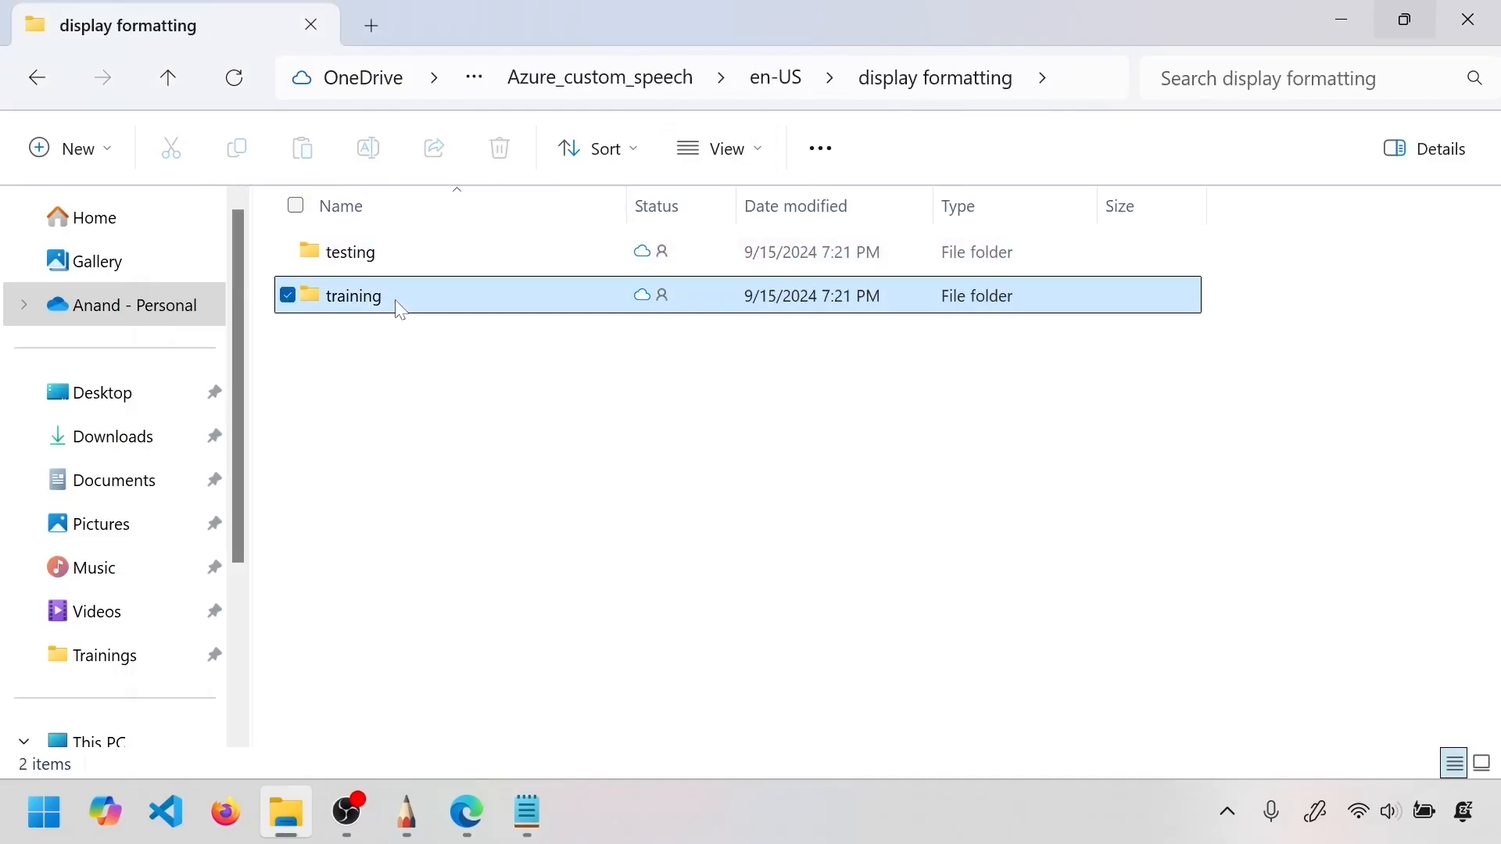
double_click(401, 308)
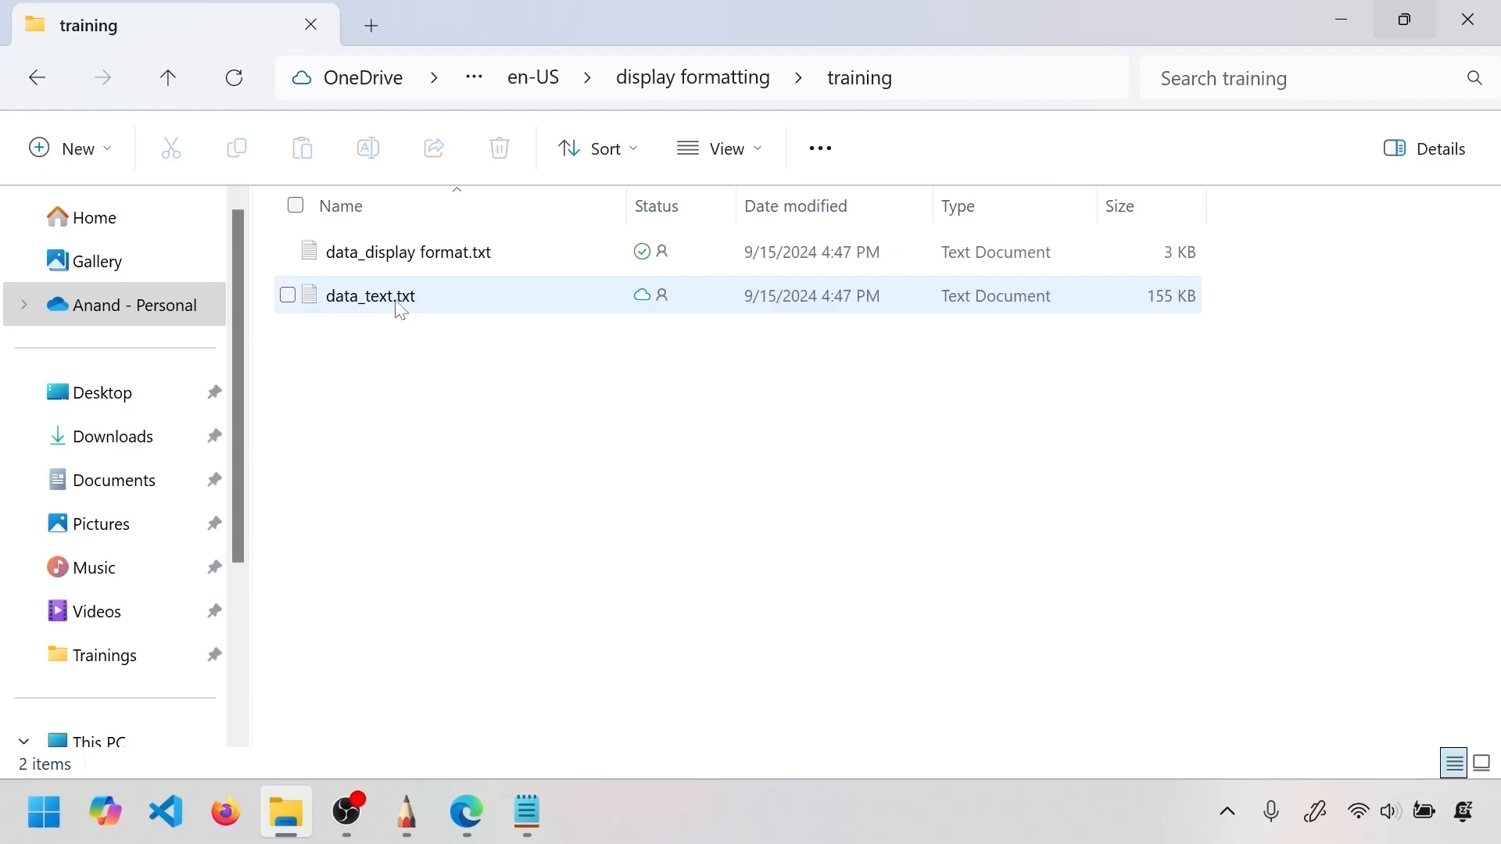
left_click(678, 87)
double_click(401, 253)
left_click(535, 82)
Go to the general folder in en-US and look through its testing and training folders
left_click(370, 351)
double_click(371, 350)
left_click(370, 240)
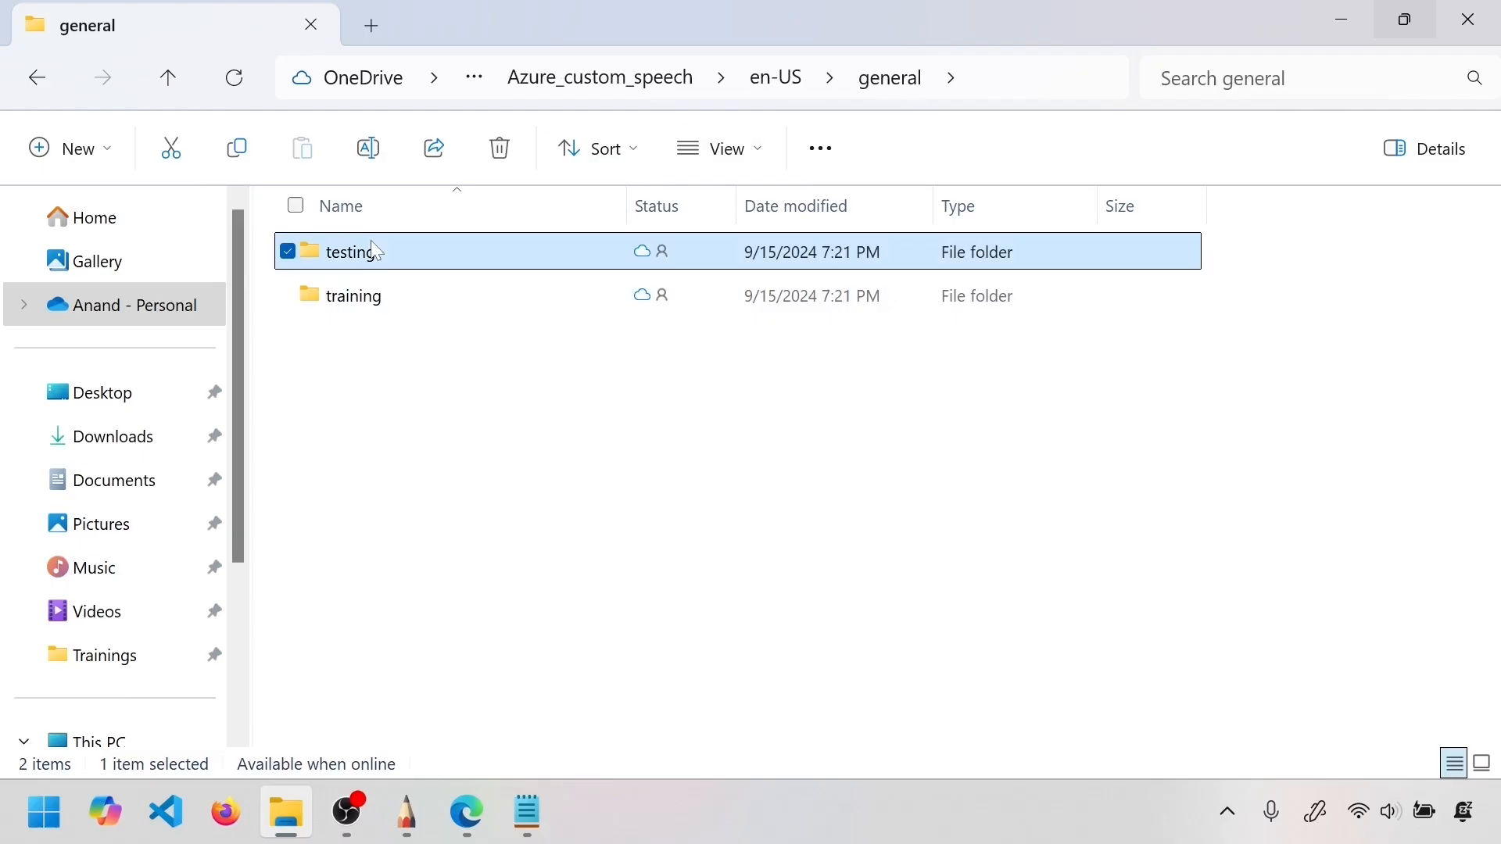
double_click(485, 297)
left_click(881, 83)
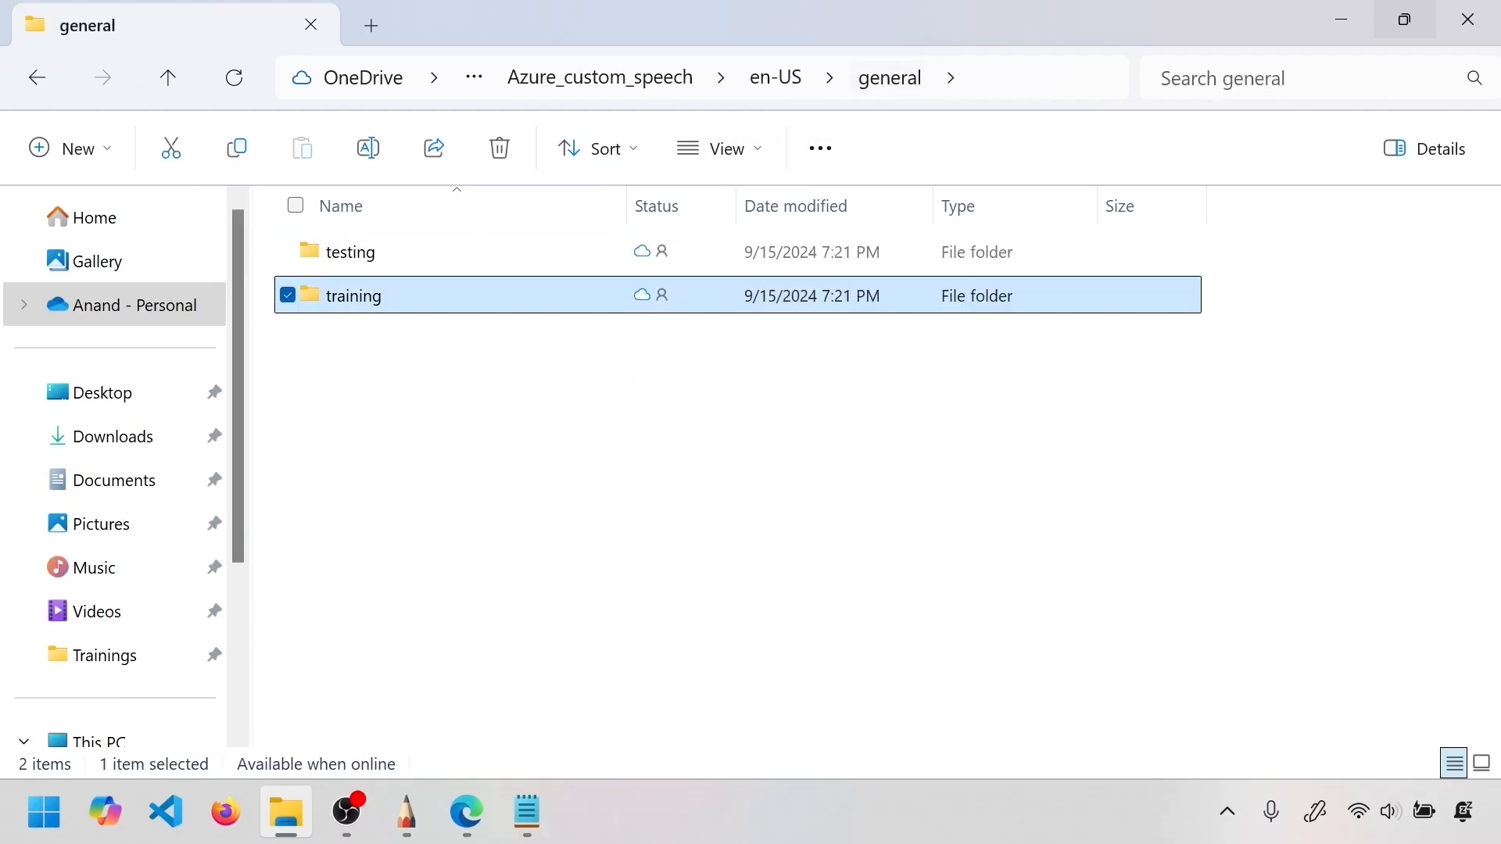
Return to en-US and look through the testing and training folders of the media-entities sample data
left_click(774, 79)
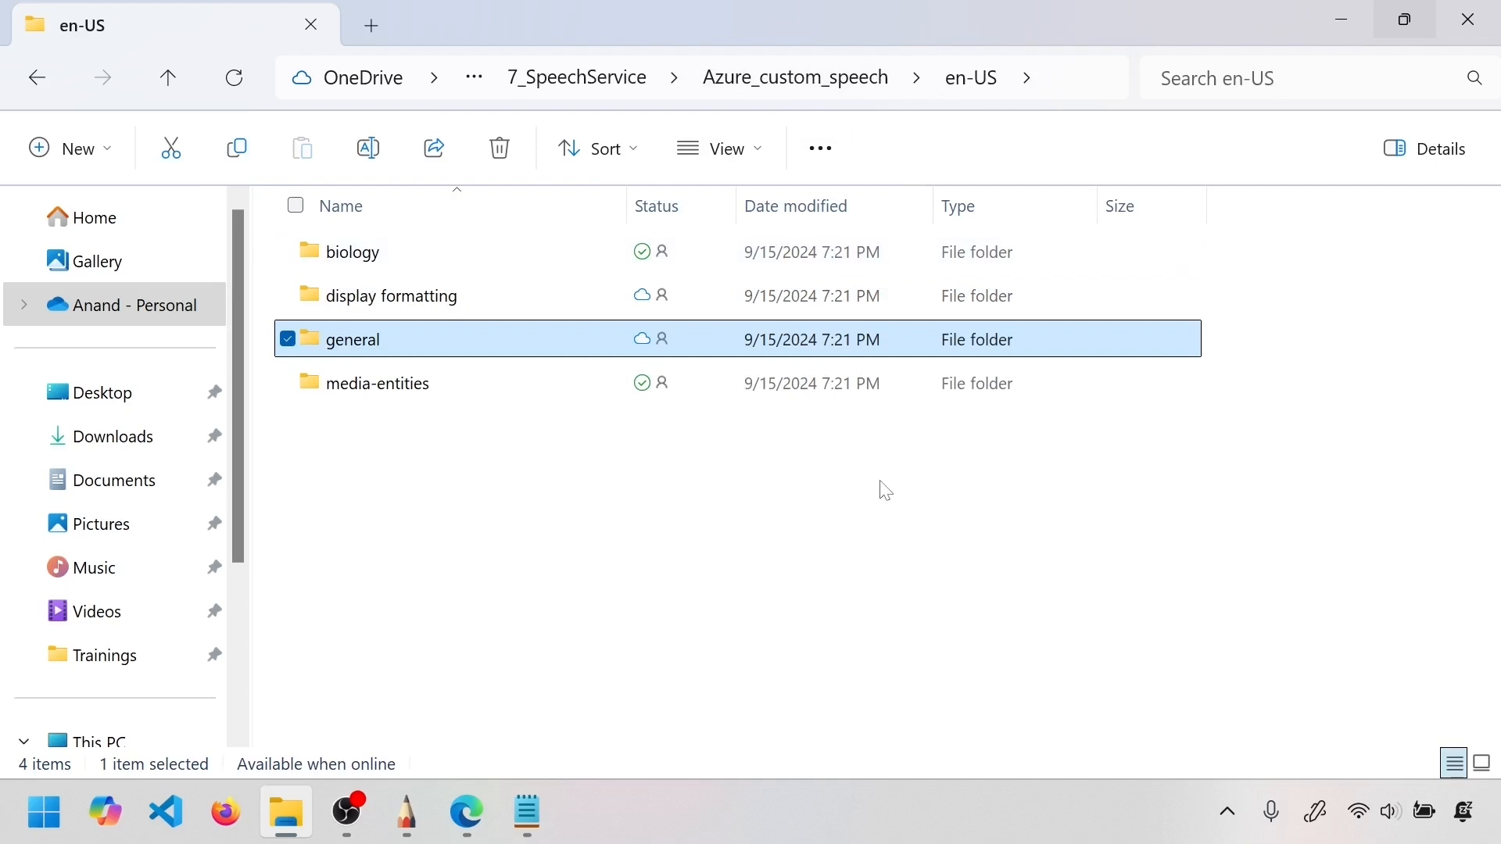
double_click(422, 385)
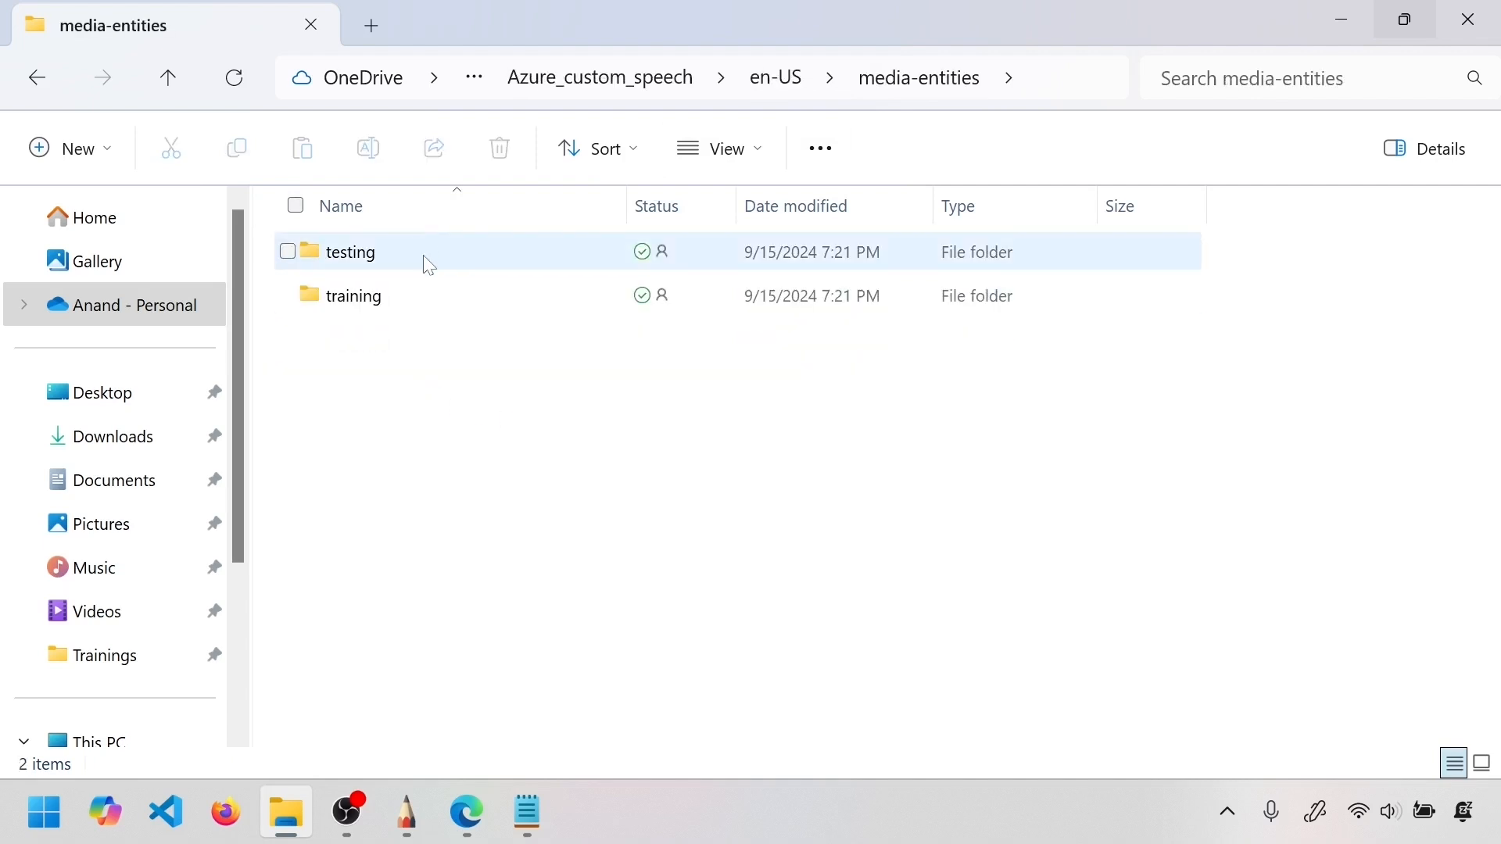
double_click(425, 261)
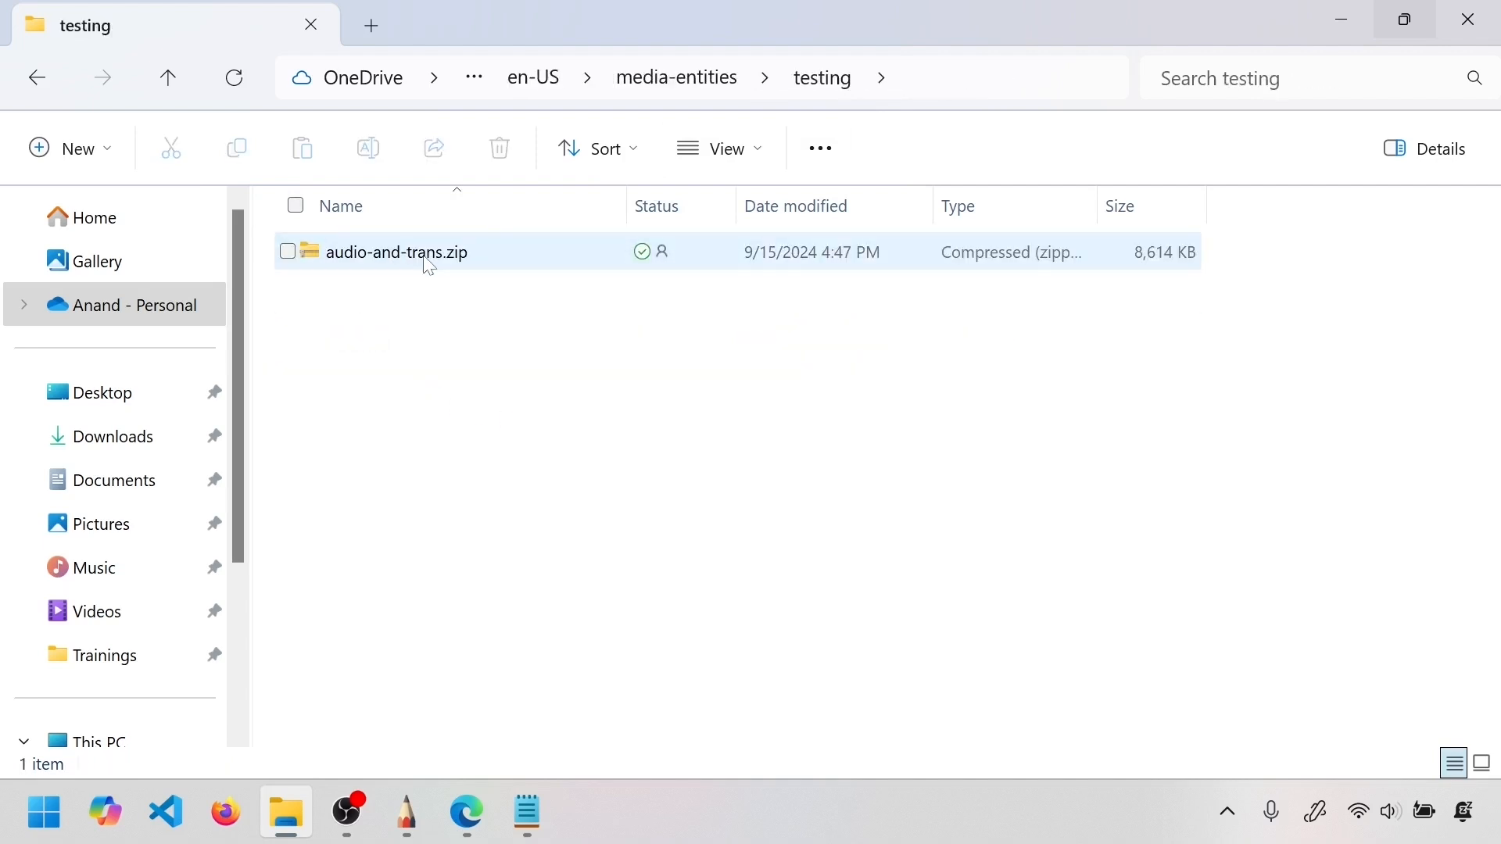
left_click(685, 84)
double_click(465, 309)
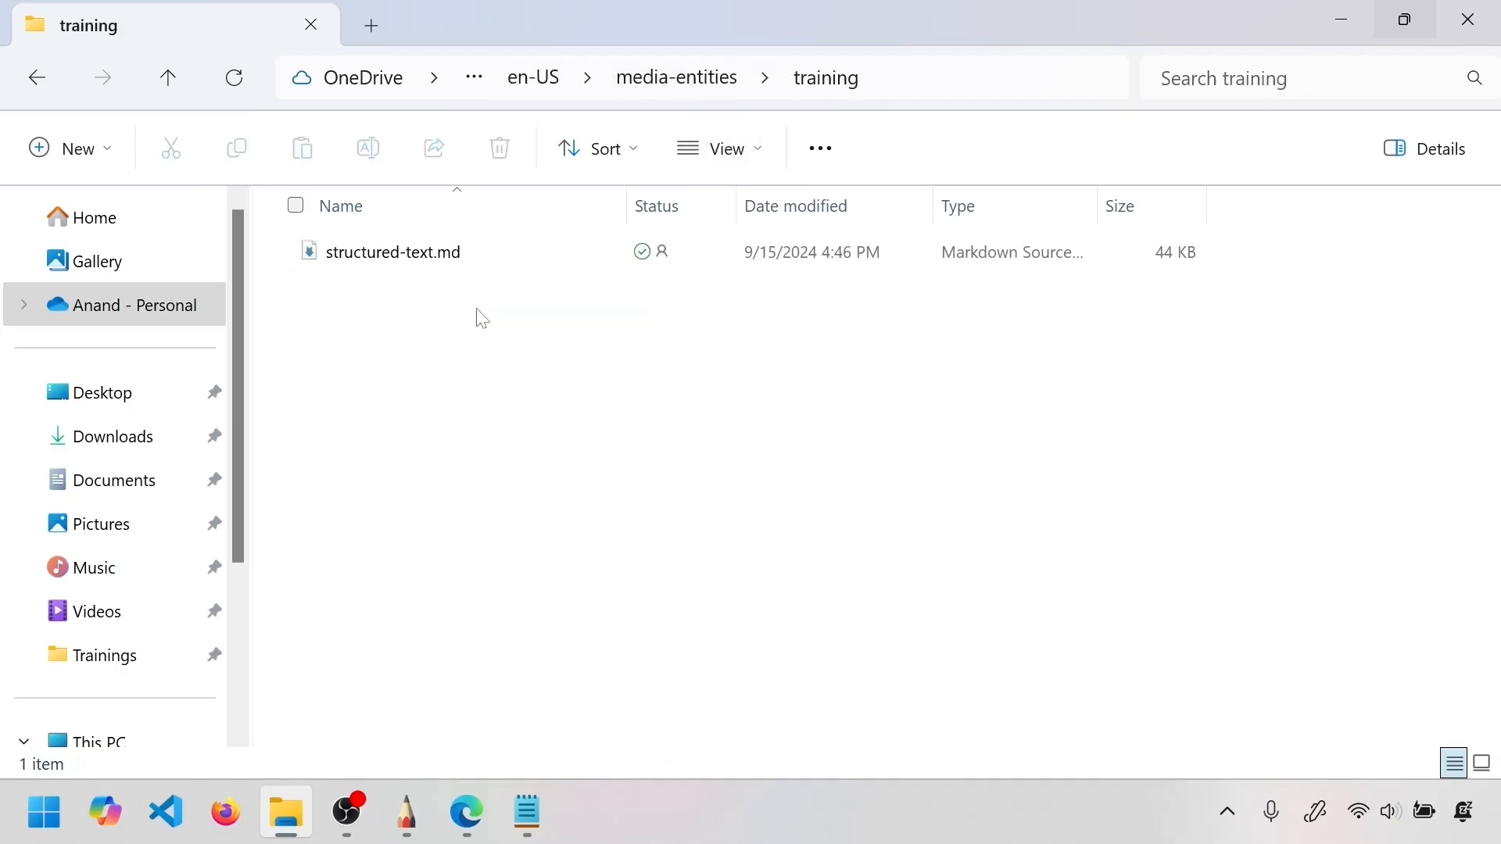
left_click(701, 96)
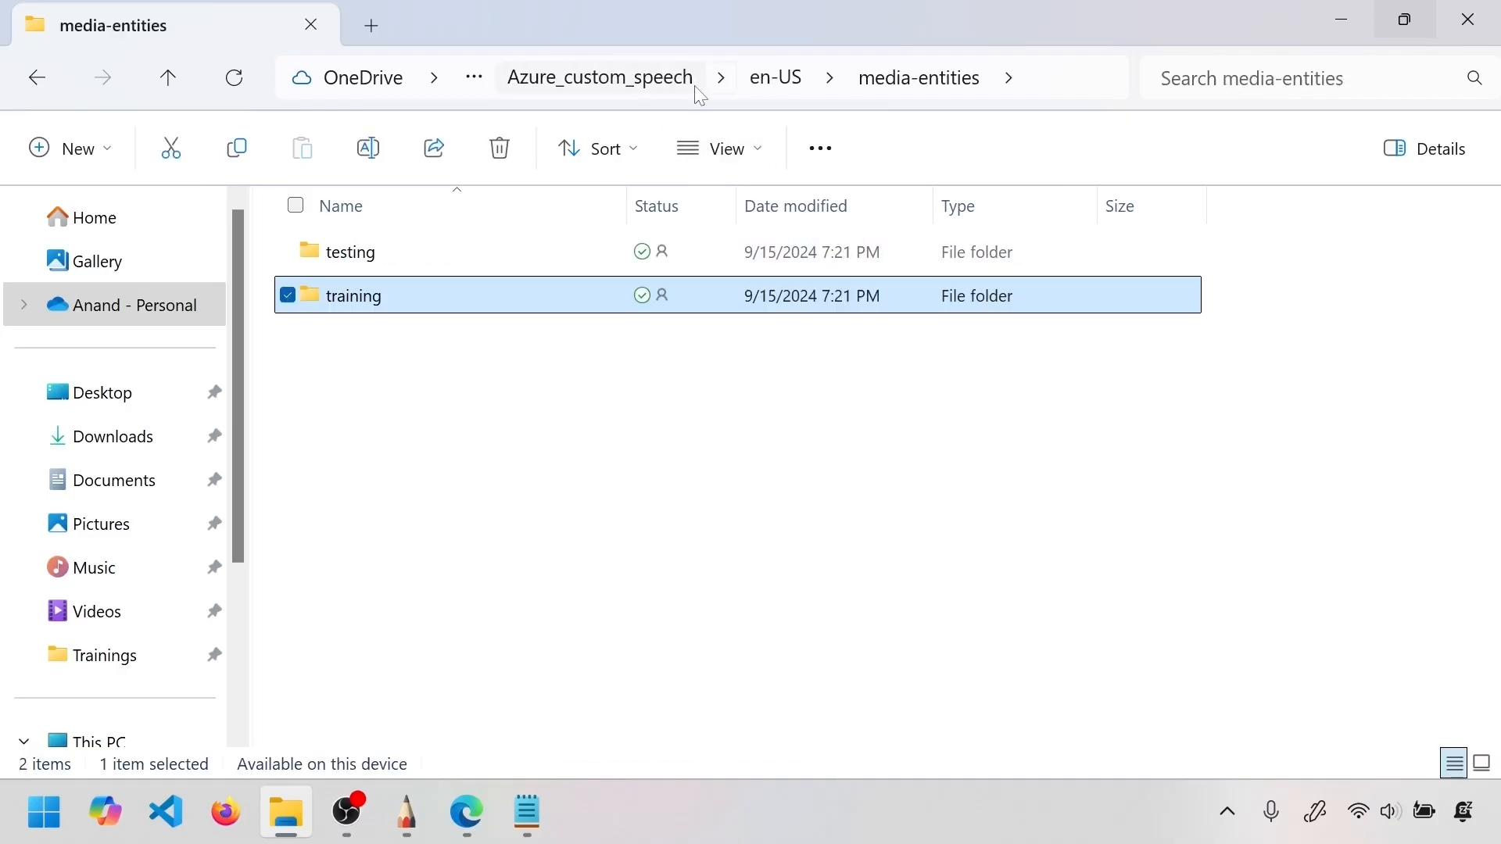
Switch to the GitHub page in Edge, look over the customspeech language folders and open en-US
key("alt+Tab")
scroll(1039, 406, "down", 8)
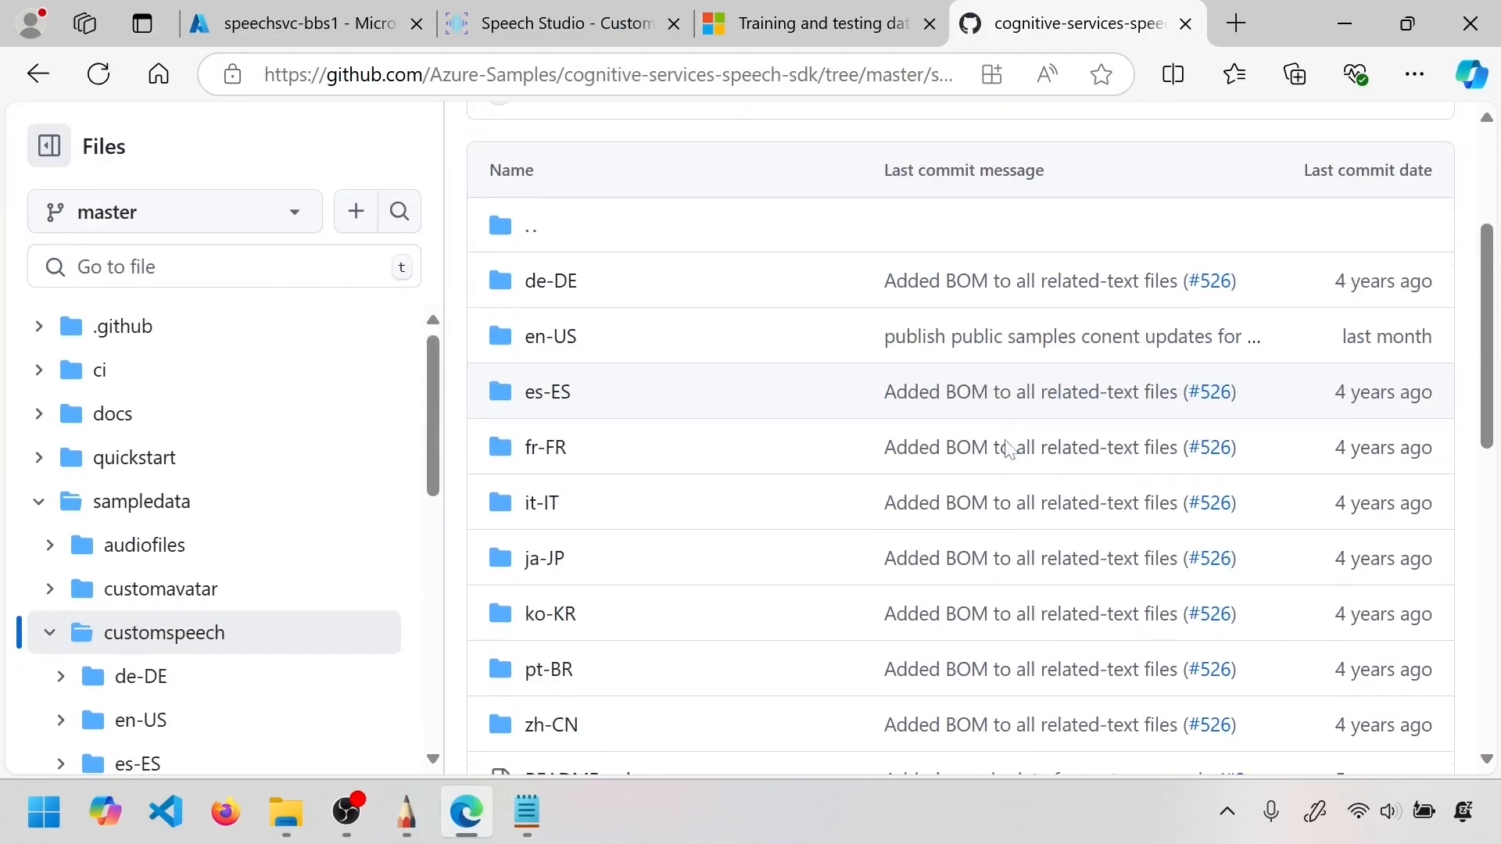
scroll(1006, 446, "up", 8)
scroll(1008, 448, "down", 2)
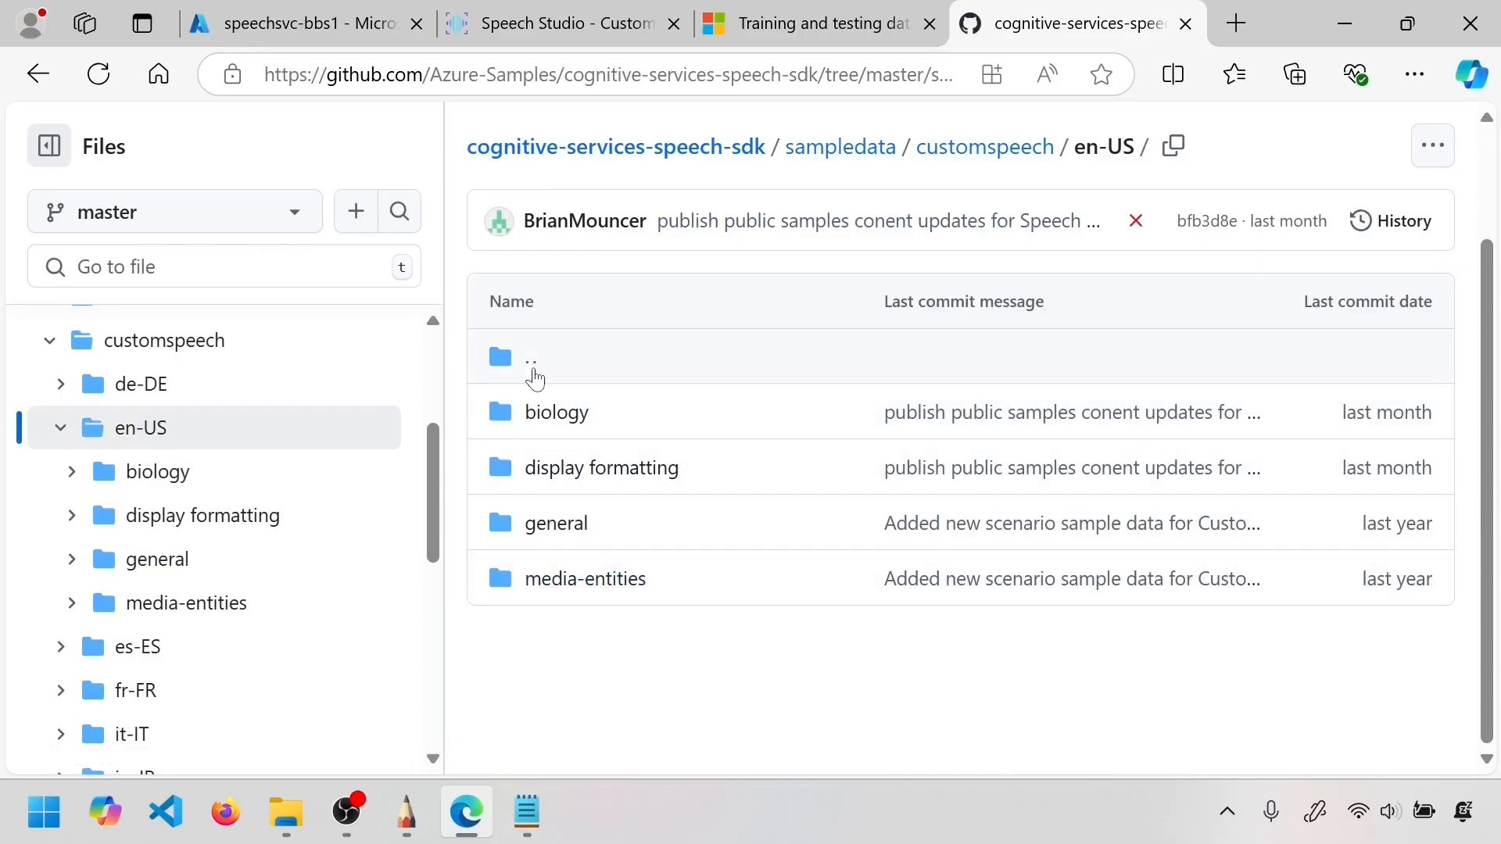
Return to the customspeech folder in the repository and open the zh-CN sample data
left_click(984, 148)
scroll(649, 451, "down", 1)
scroll(649, 451, "down", 2)
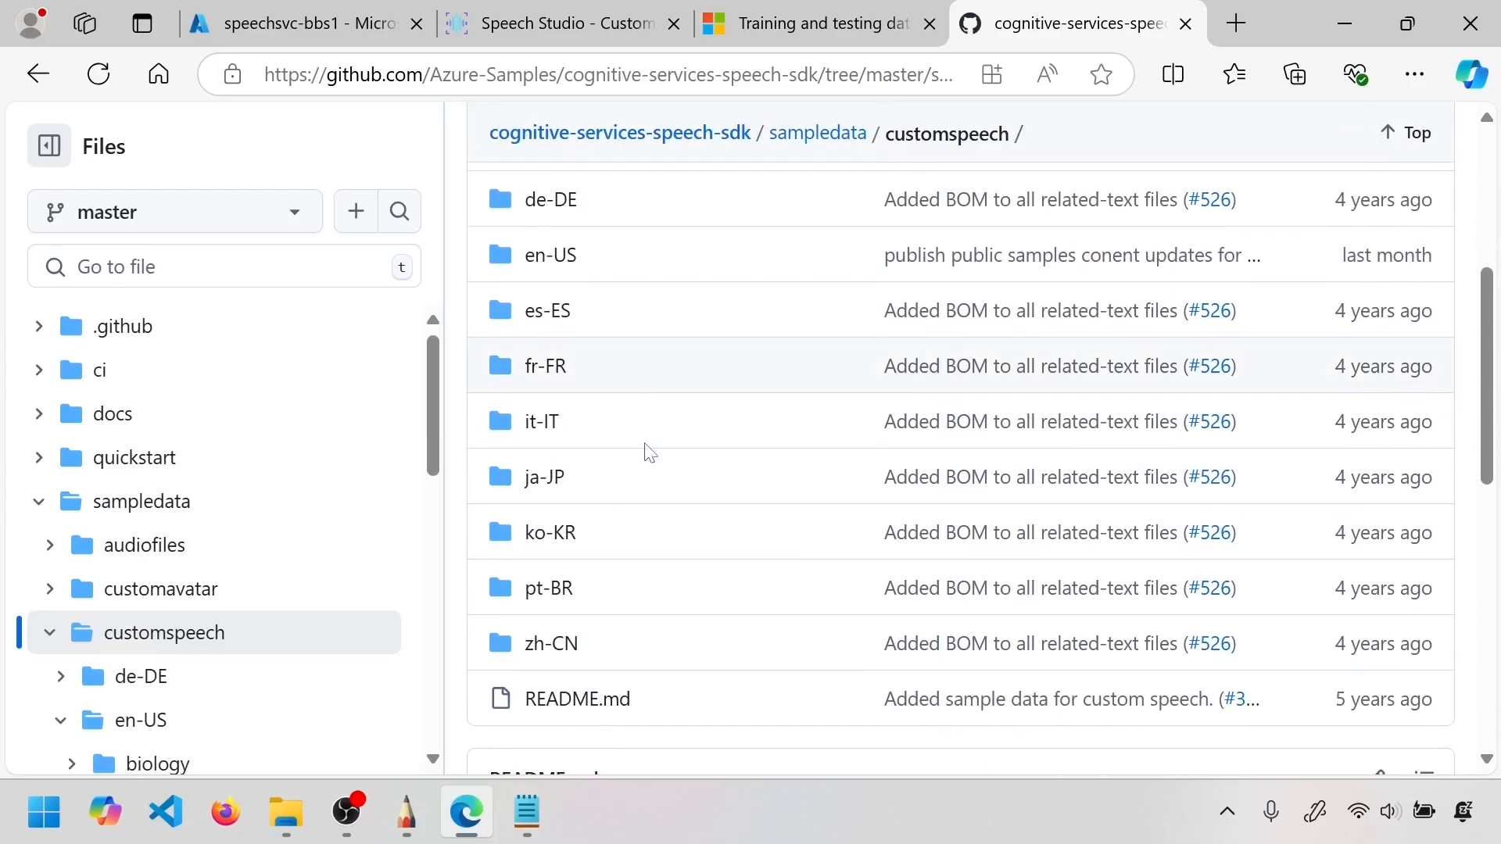
left_click(552, 643)
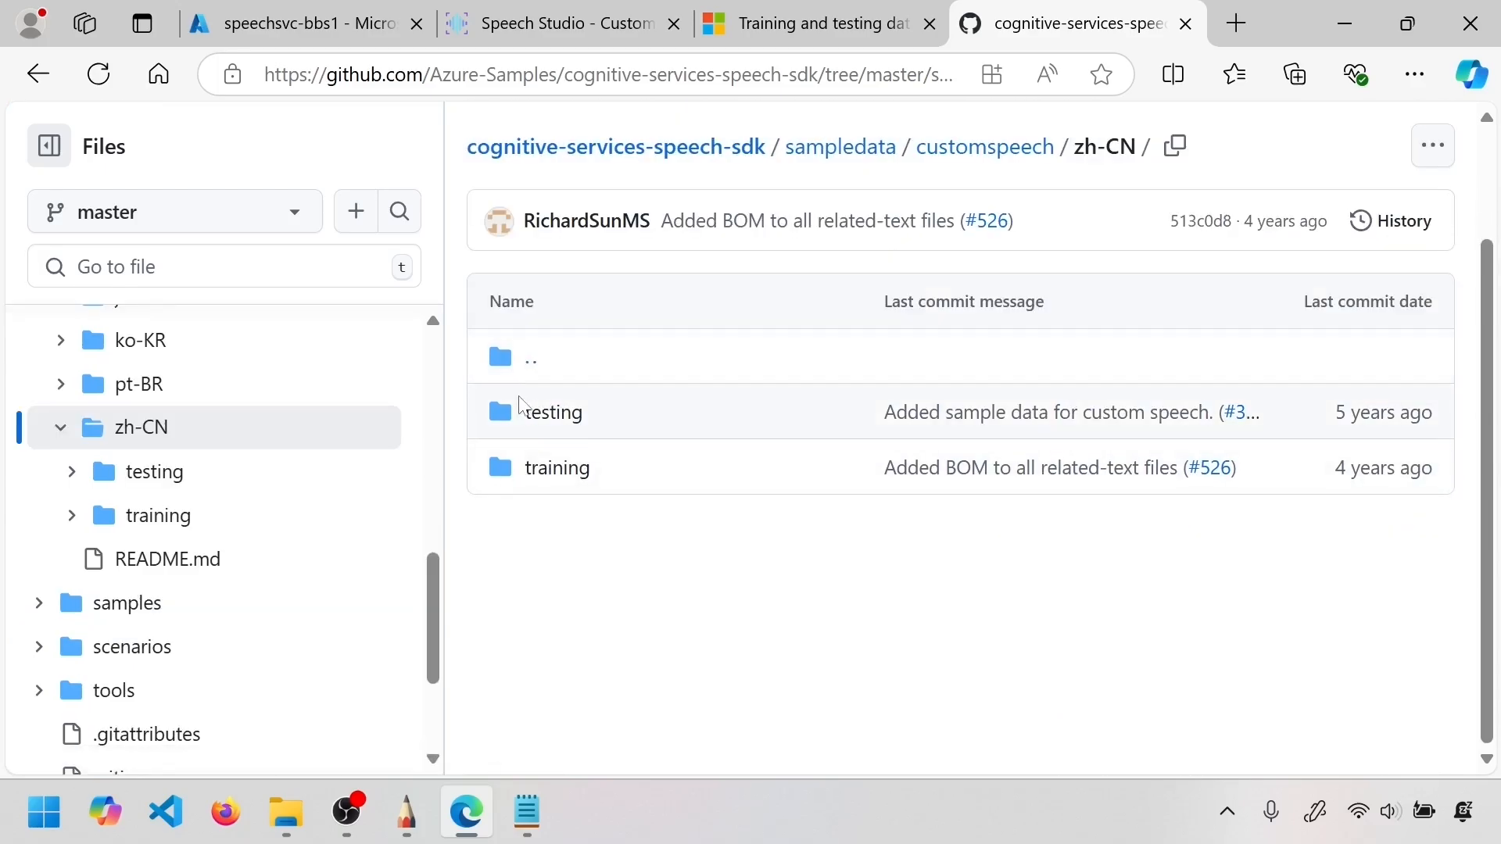